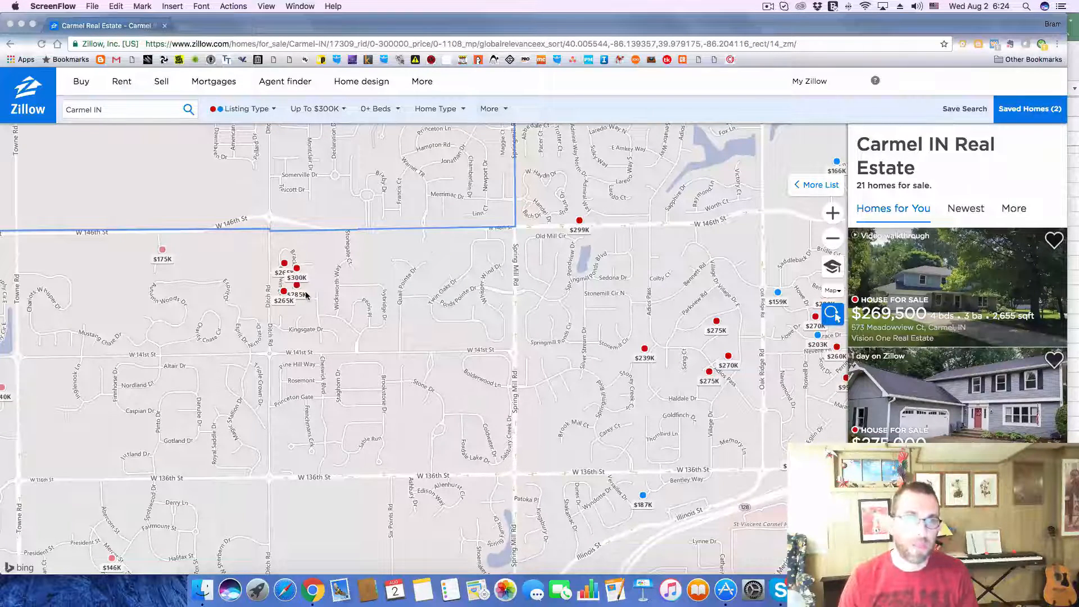
Step: Open the listing of the southern $265K home near Ditch Rd and W 146th St on the Carmel map
left_click(284, 292)
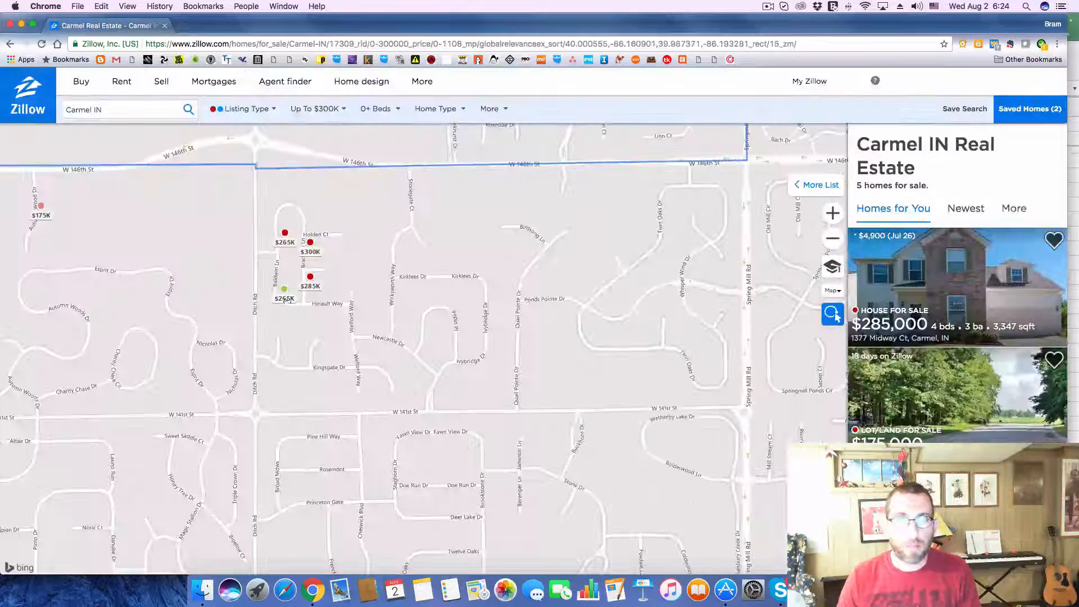
left_click(283, 294)
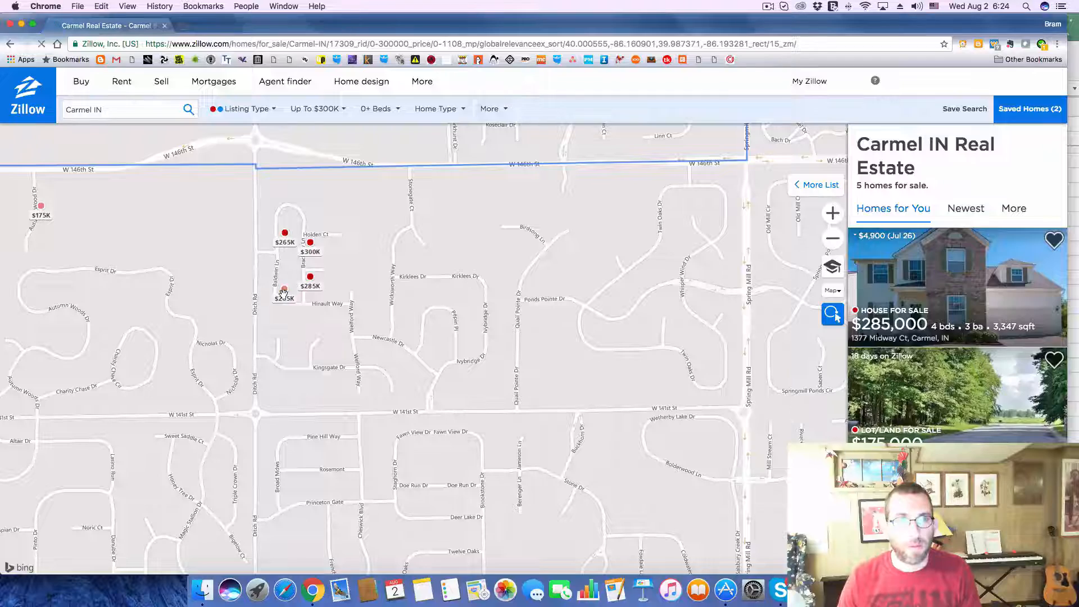
left_click(284, 292)
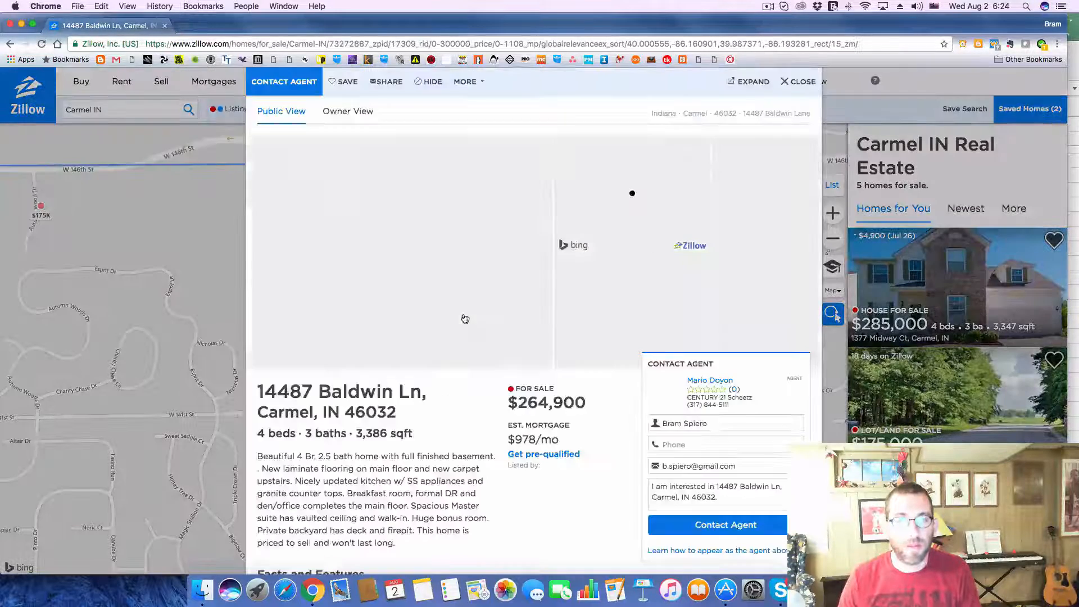
Step: Copy the property address from the listing into the Address cell of deal 261 on the Deals sheet in Excel
triple_click(416, 408)
key("super+c")
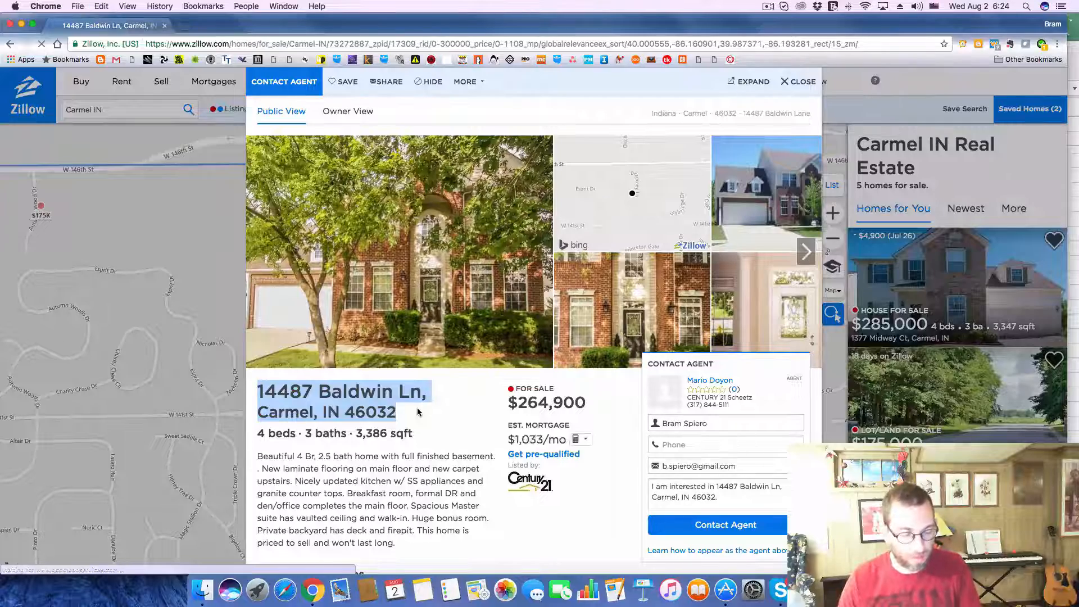
key("super+Tab")
key("super+Tab")
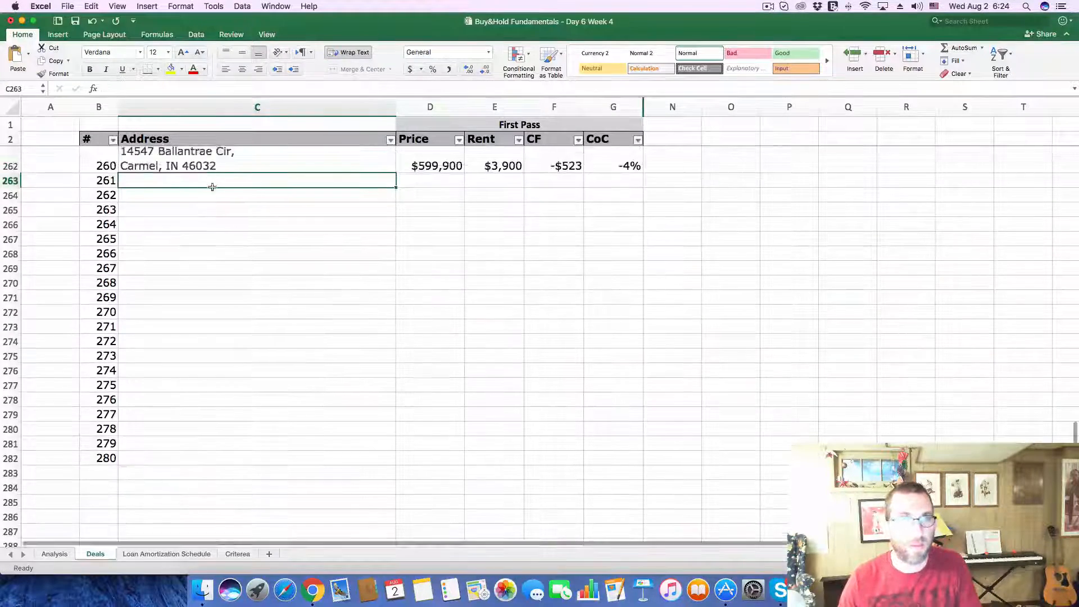
left_click(198, 86)
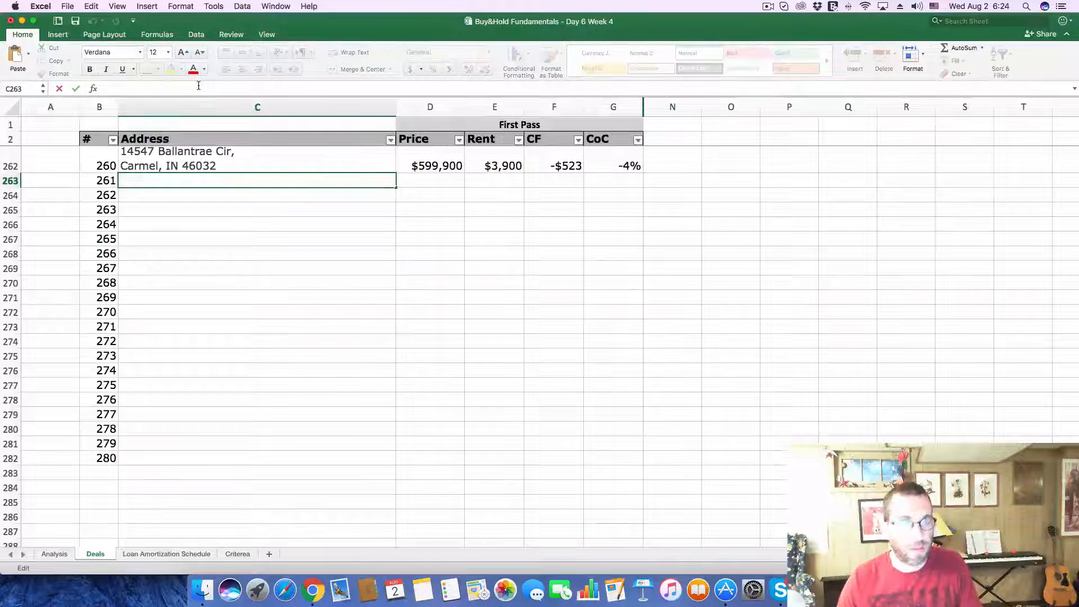
key("super+v")
key("Return")
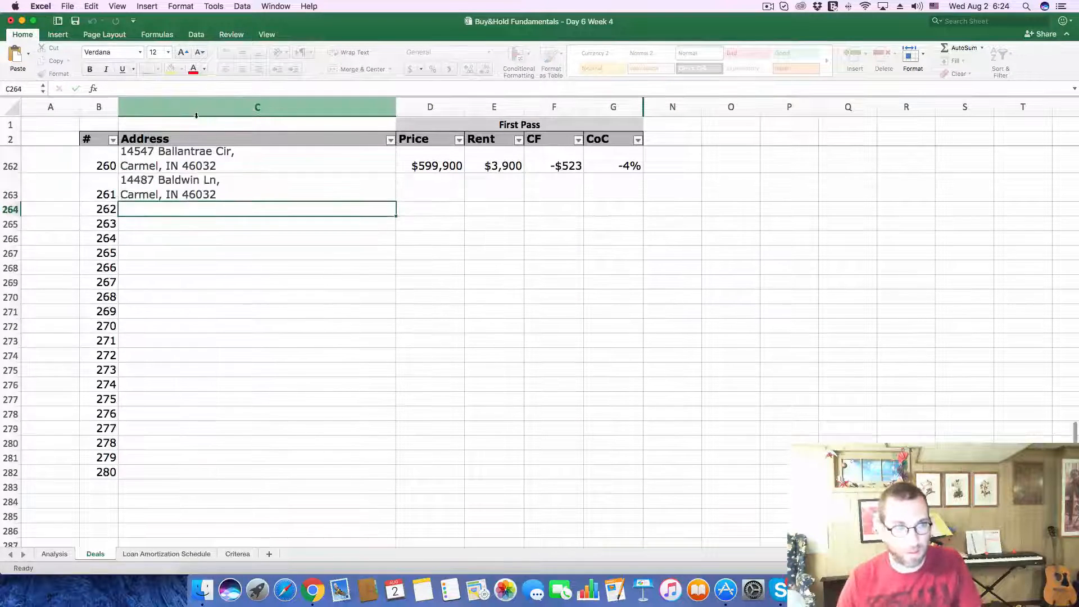
Step: Copy the asking price 264,900 from the Zillow listing in Chrome into the Price cell of deal 261 in Excel
key("super+Tab")
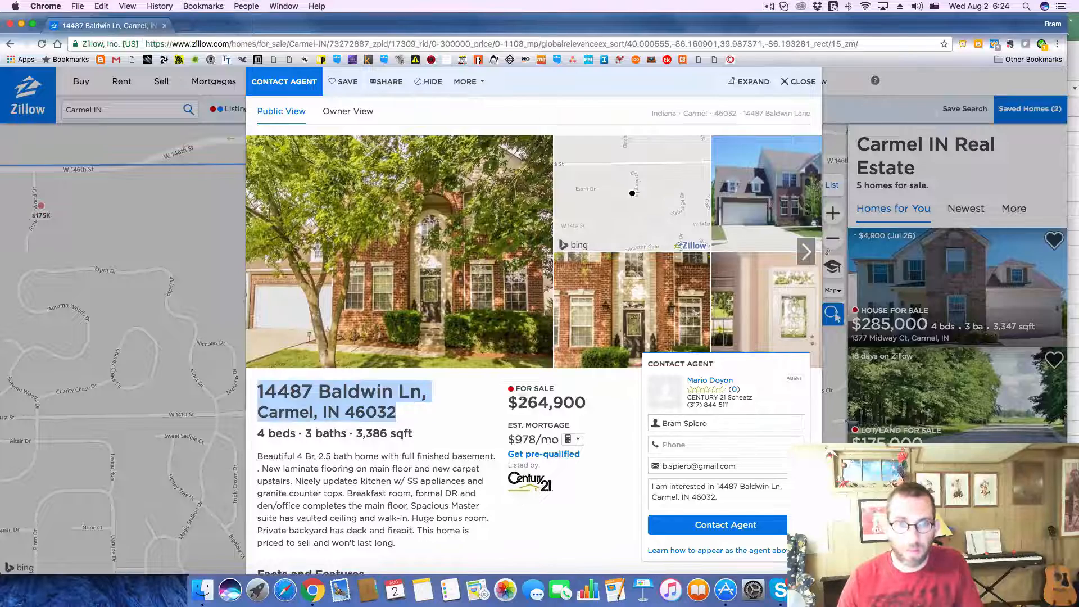
left_click_drag(517, 403, 585, 403)
key("super+c")
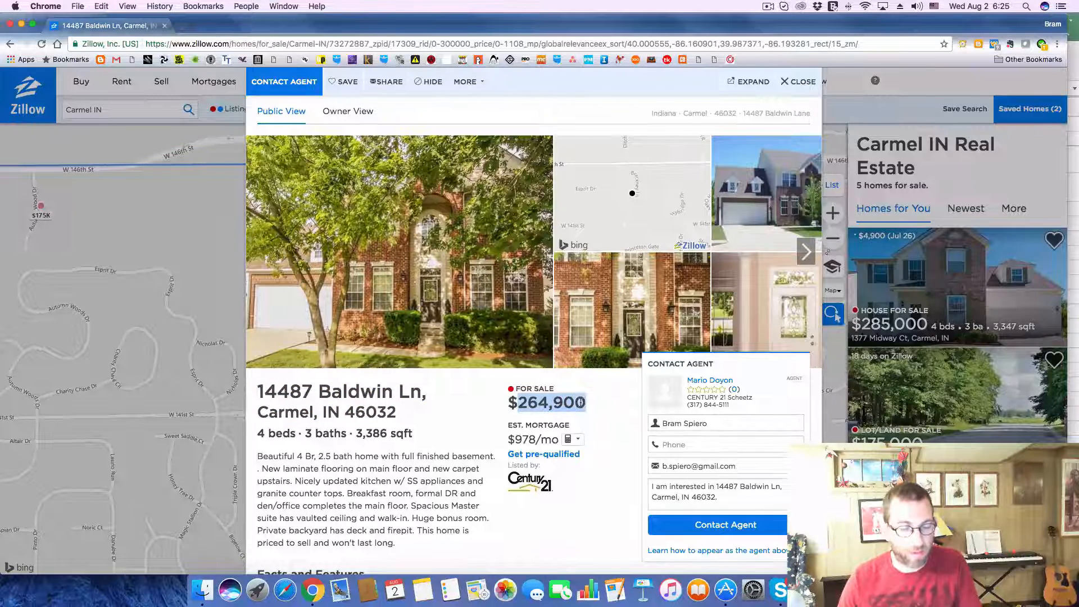
key("super+Tab")
left_click(422, 188)
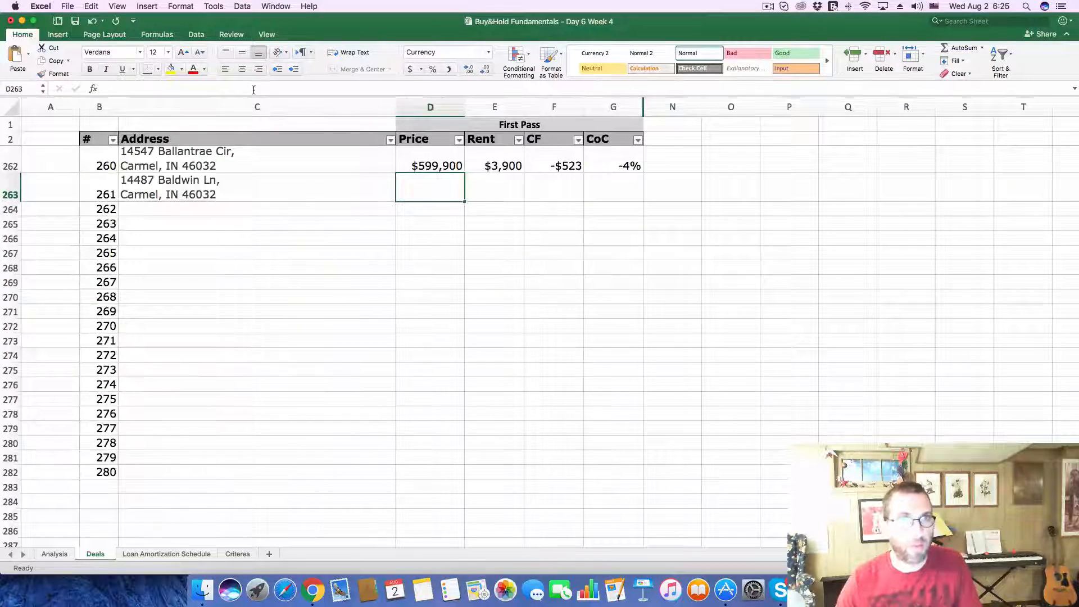
key("super+v")
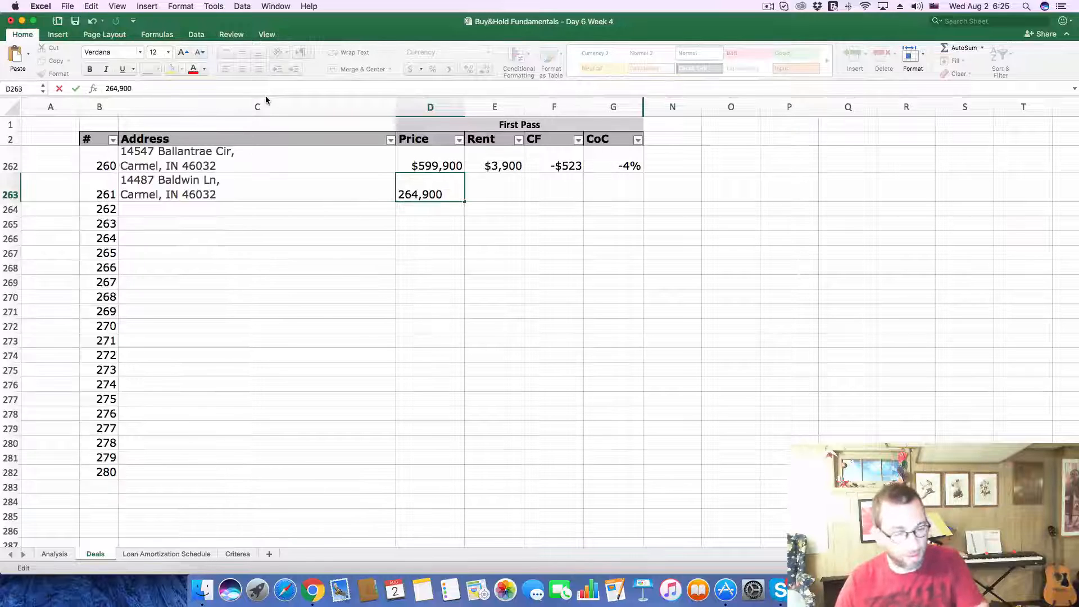
key("Return")
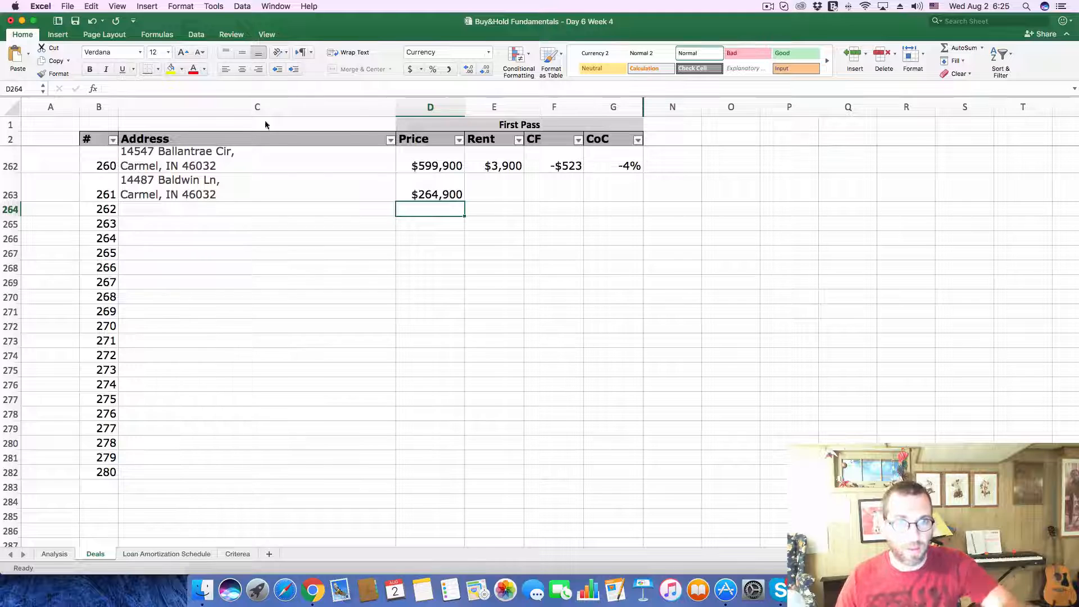
Step: Enter a rent of 1722 for deal 261
left_click(483, 187)
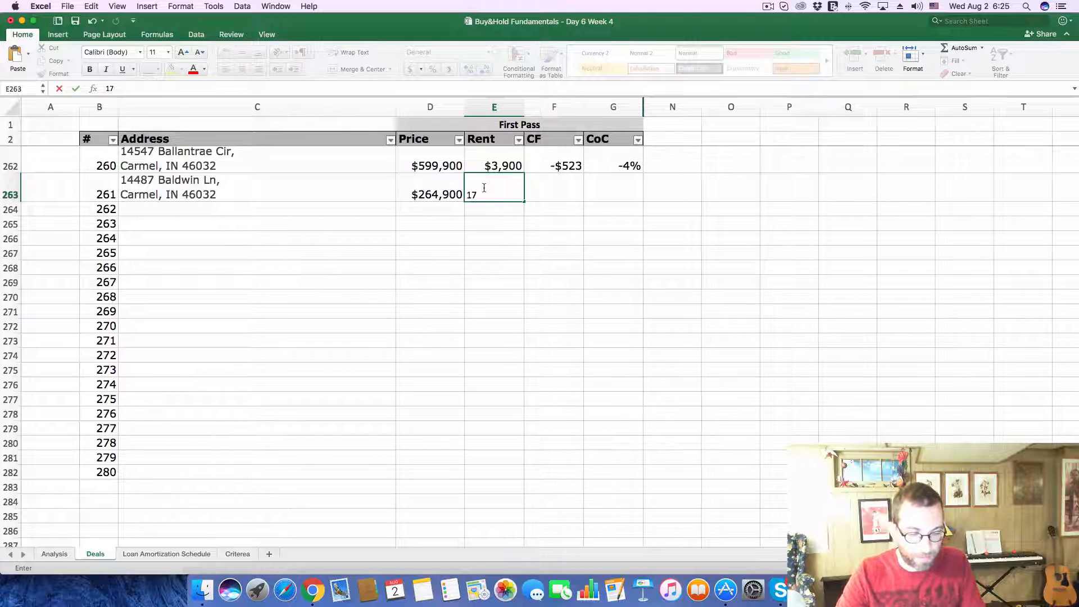
type("22")
key("Return")
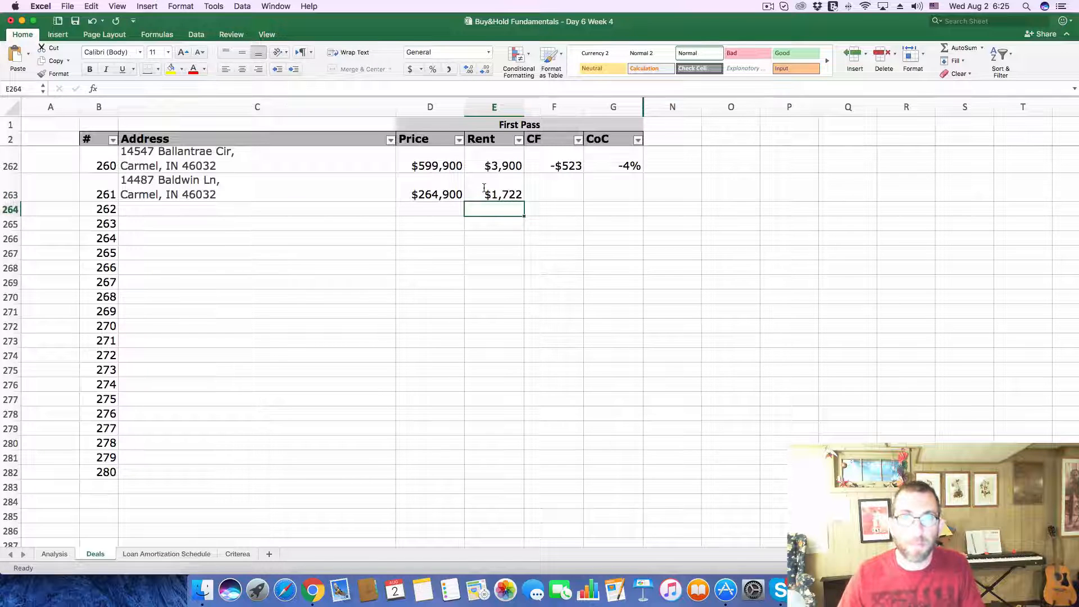
Step: Copy deal 261's price of $264,900 into the Purchase Price on the Analysis sheet, replacing the existing amount
left_click(414, 193)
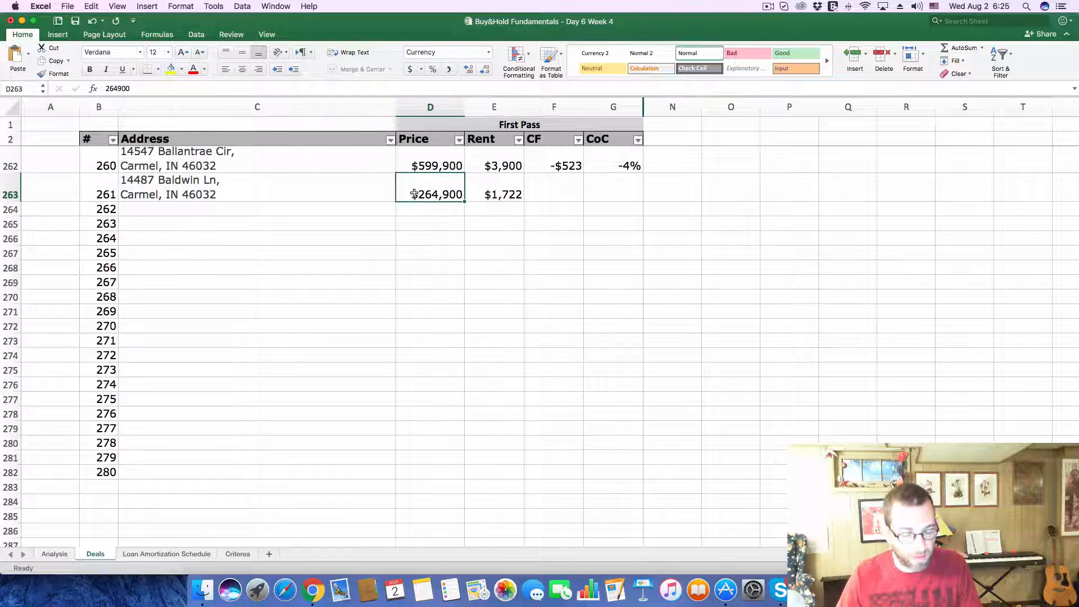
key("super+c")
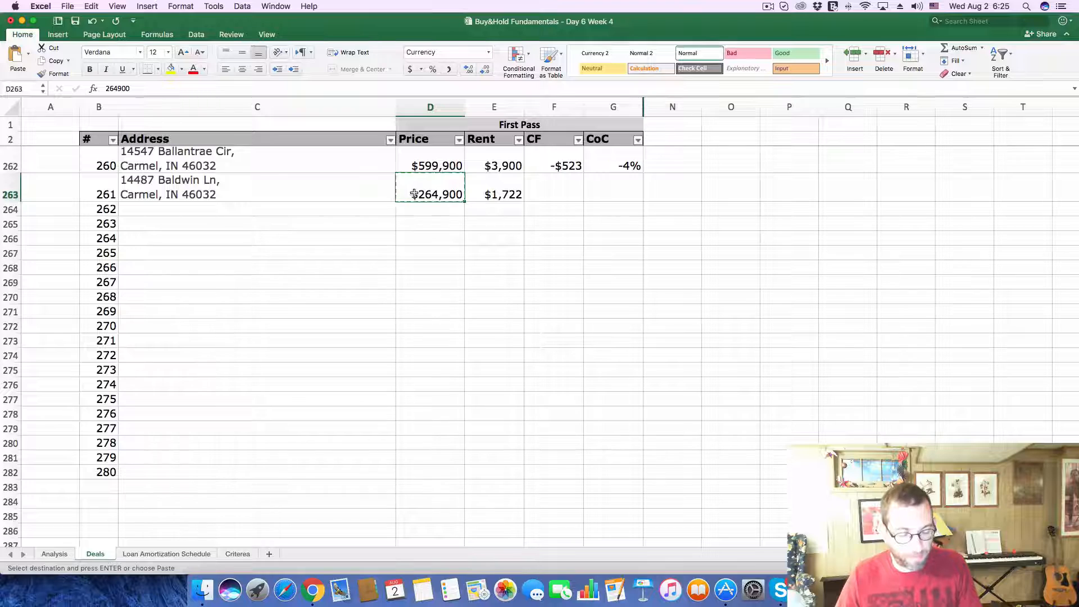
key("super+Tab")
key("super+Tab")
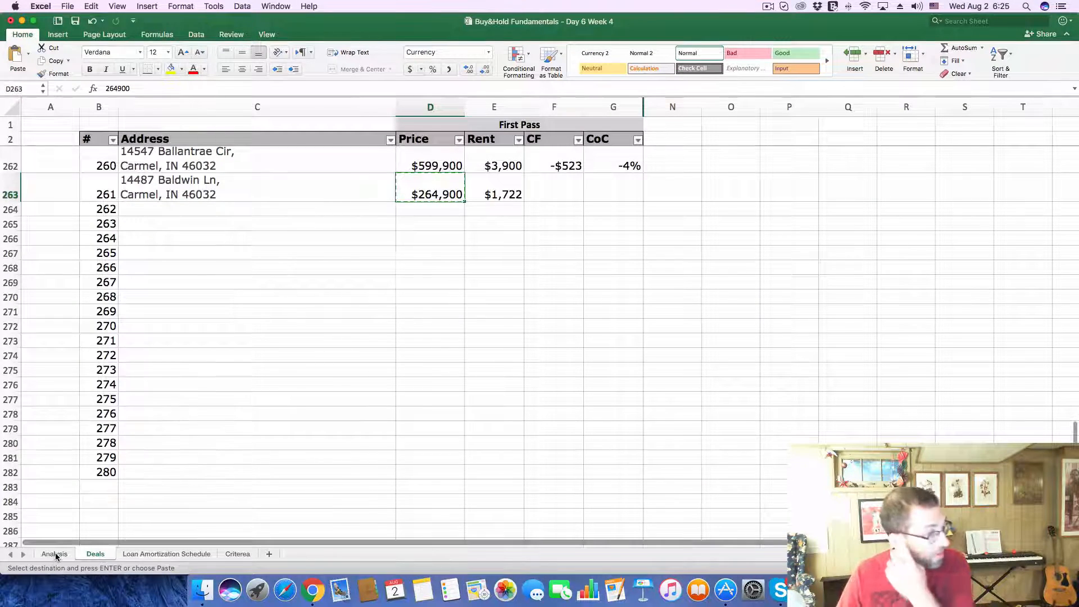
left_click(54, 553)
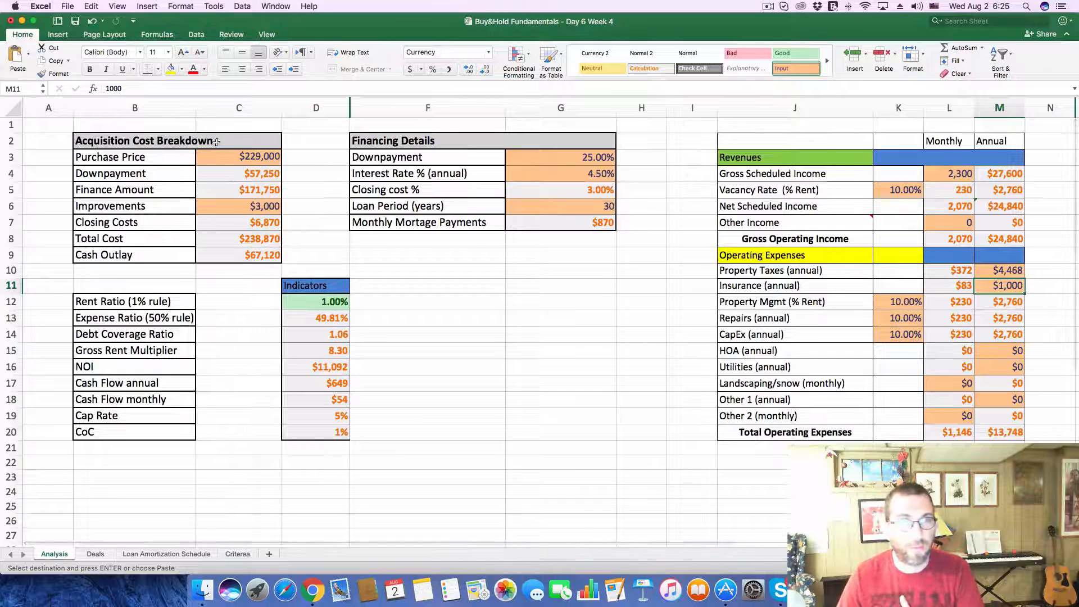
left_click(242, 157)
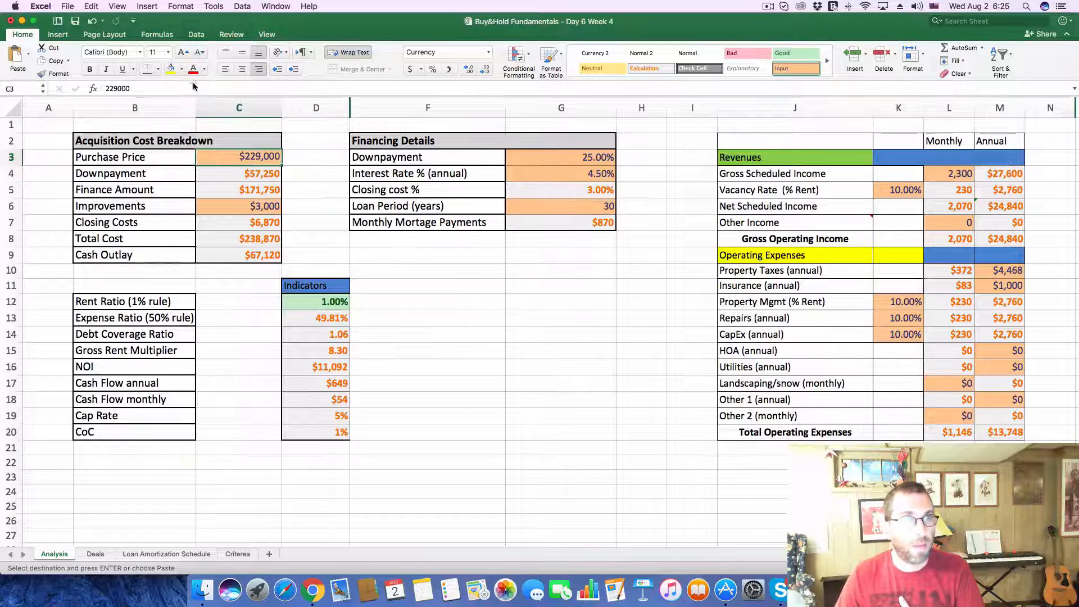
left_click_drag(130, 88, 96, 88)
key("super+v")
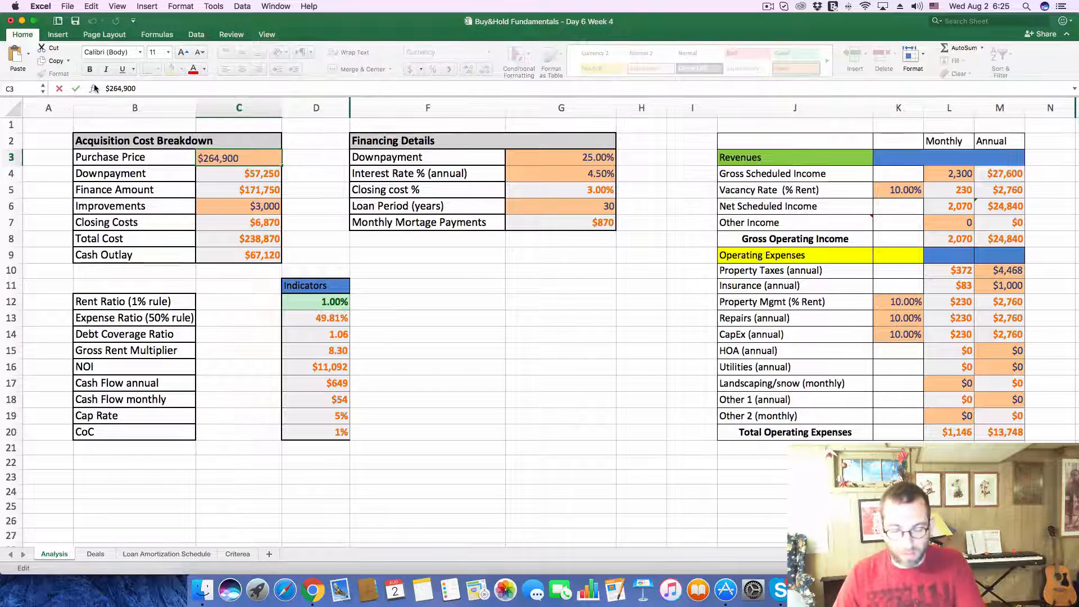
key("Return")
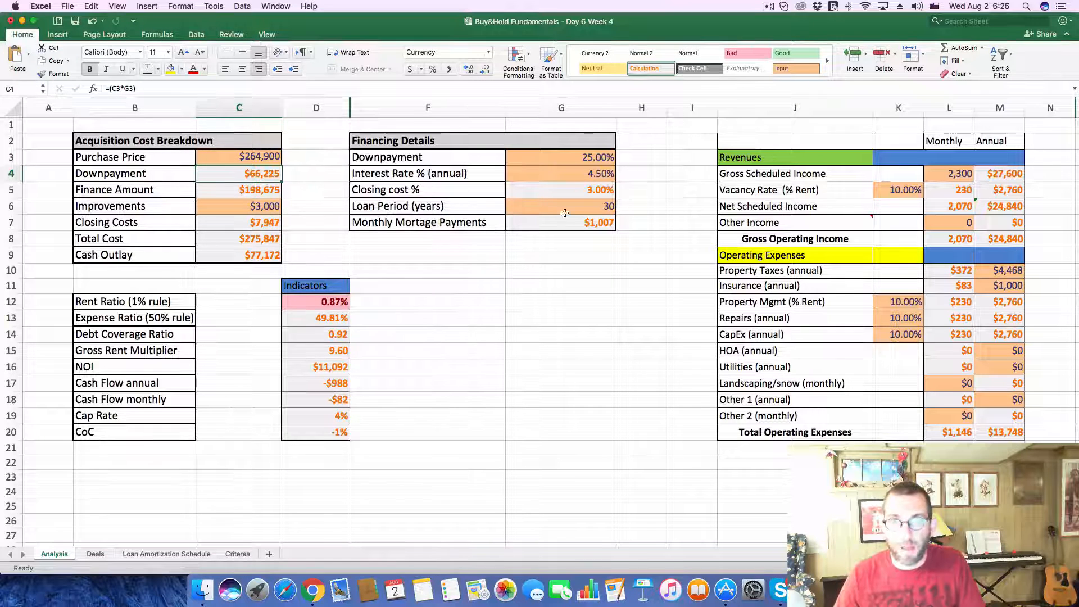
Step: Check deal 261's rent on the Deals sheet and set the monthly Gross Scheduled Income to 1722 on the Analysis sheet
left_click(961, 177)
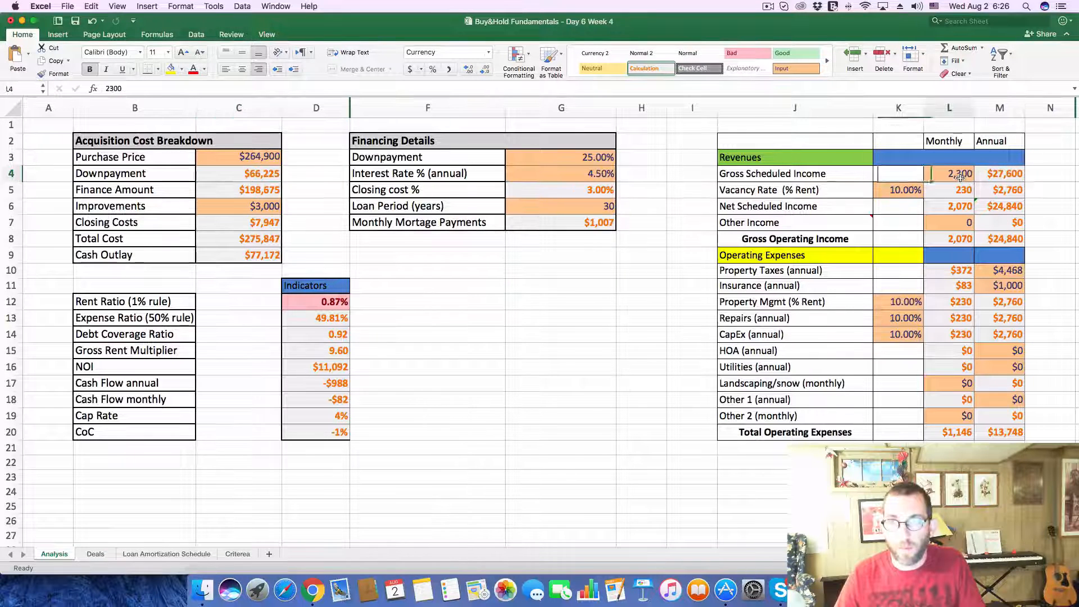
left_click(97, 553)
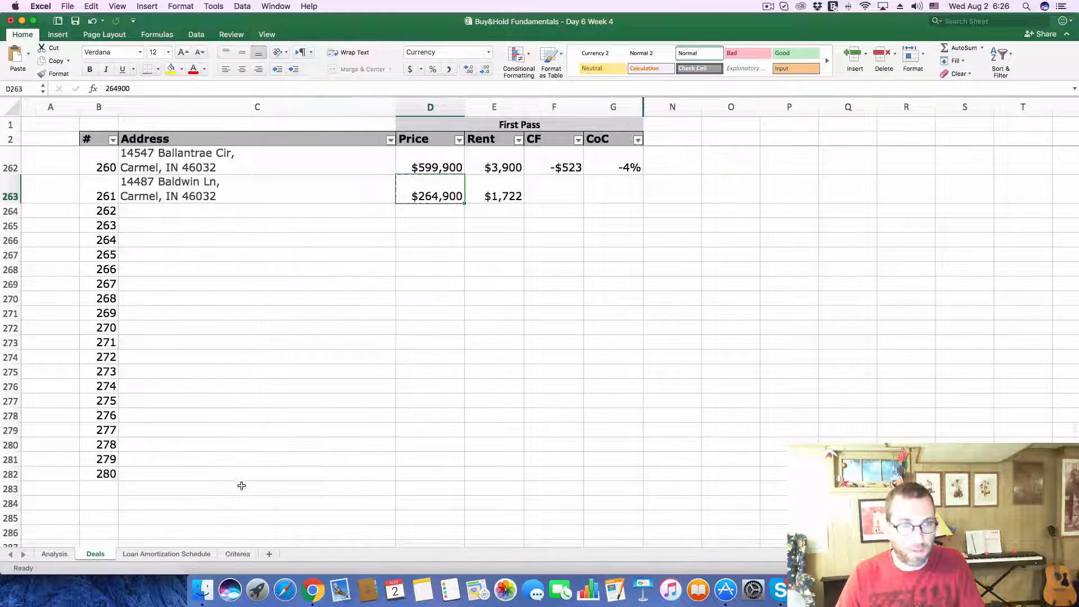
left_click(52, 557)
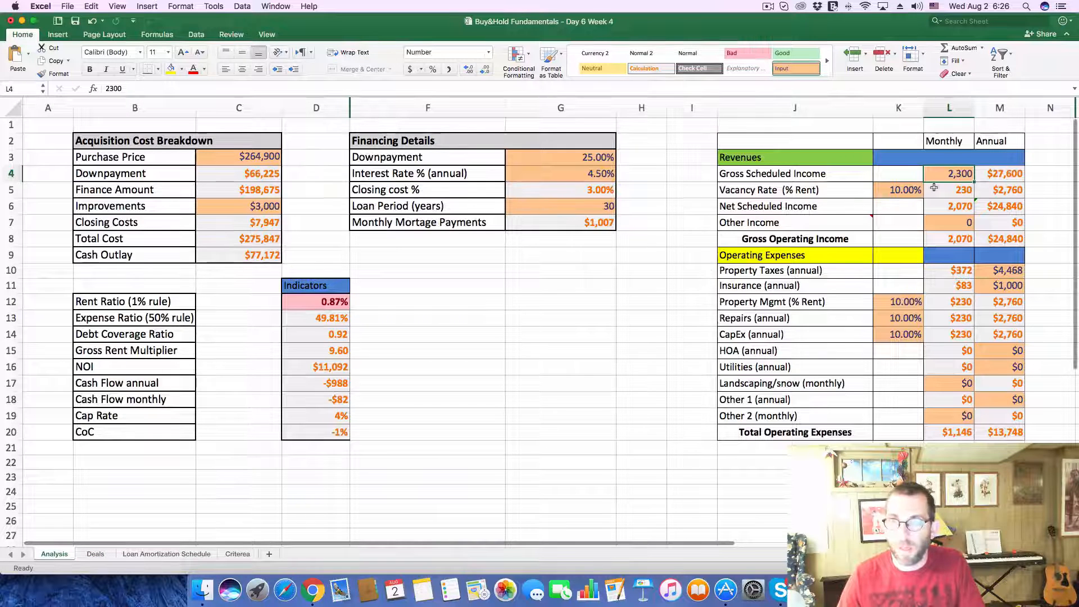
type("1,7")
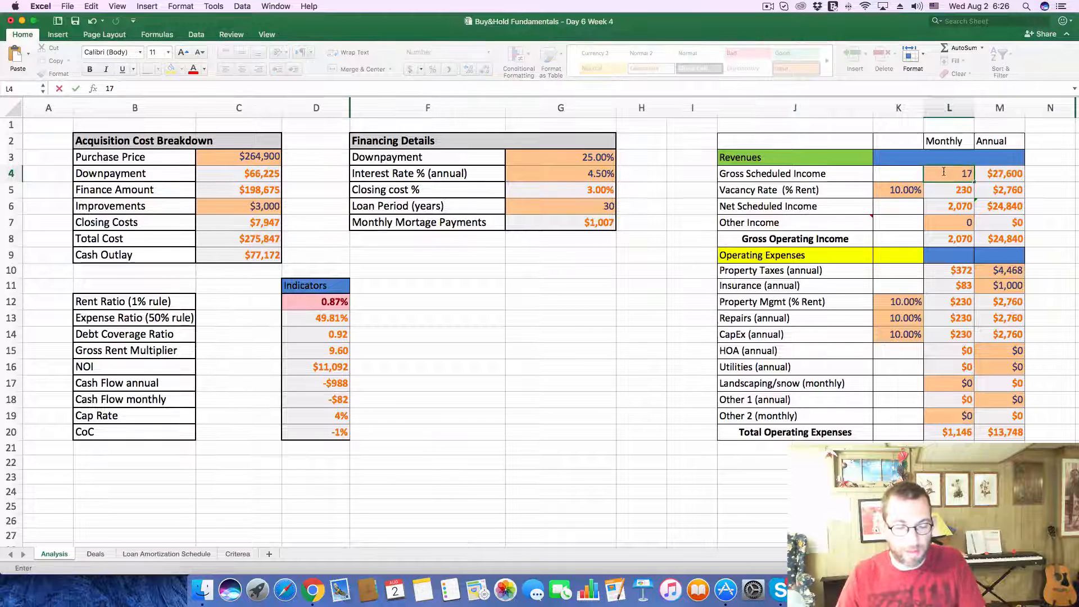
type("22")
key("Return")
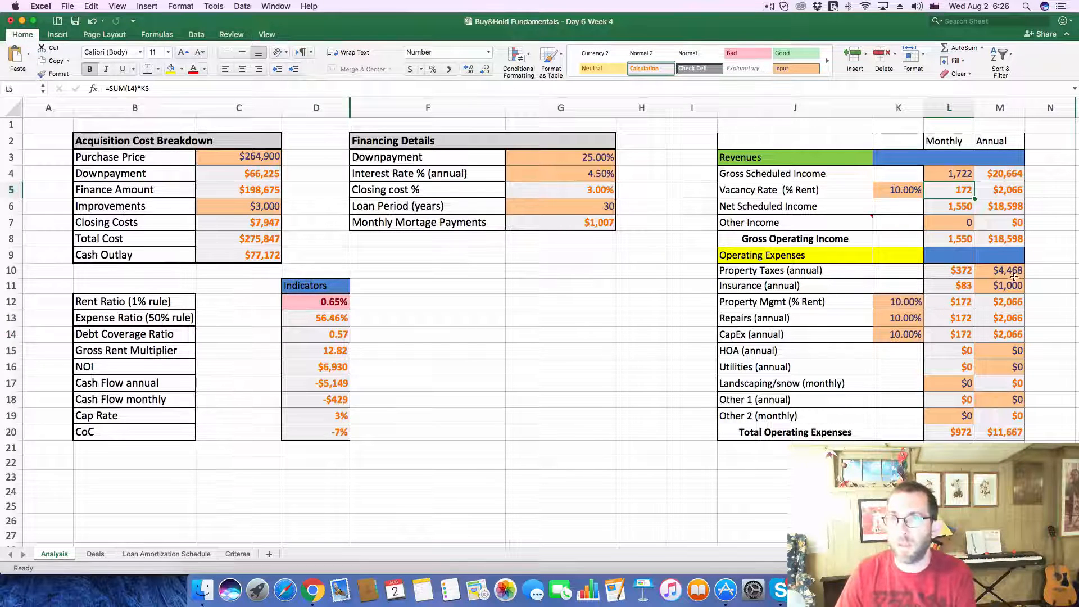
Step: Look up the home's tax history on its Zillow listing in Chrome, and set the annual Property Taxes to 4300 on Excel's Analysis sheet
left_click(312, 587)
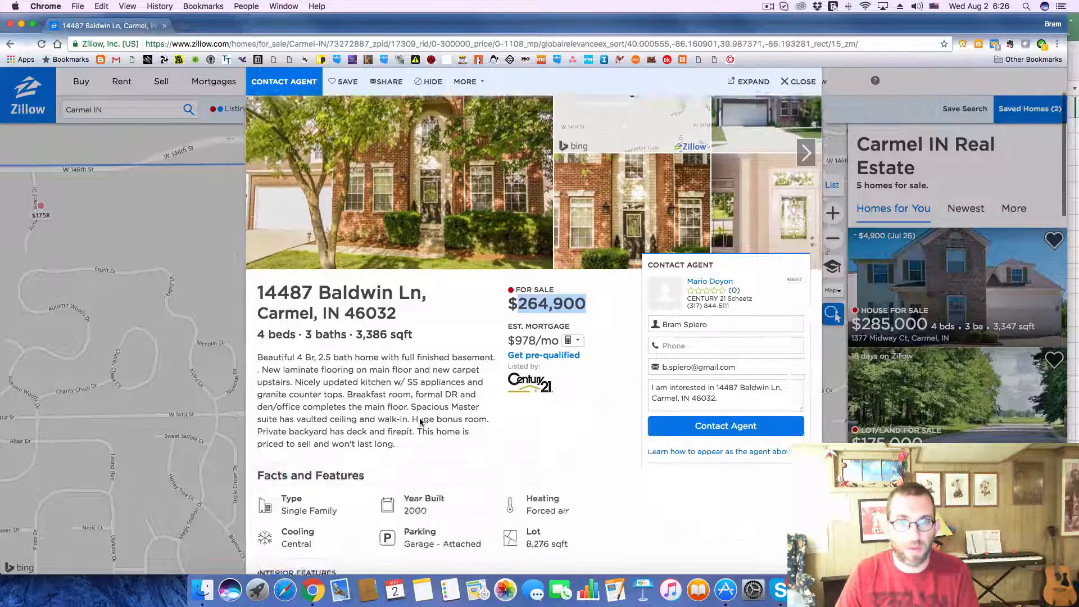
scroll(420, 422, "down", 10)
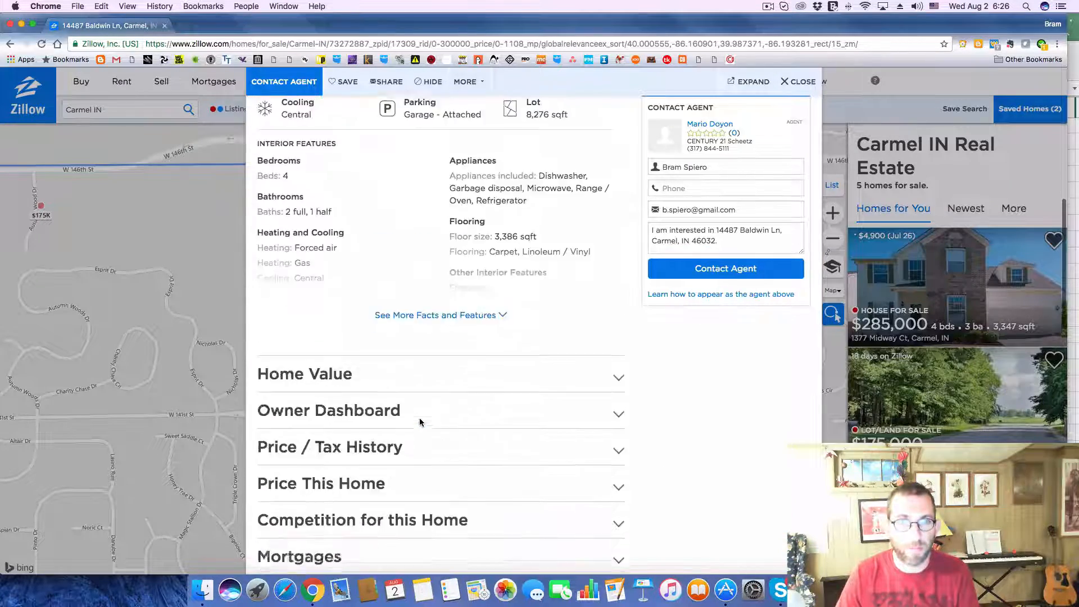
left_click(610, 373)
scroll(602, 388, "down", 4)
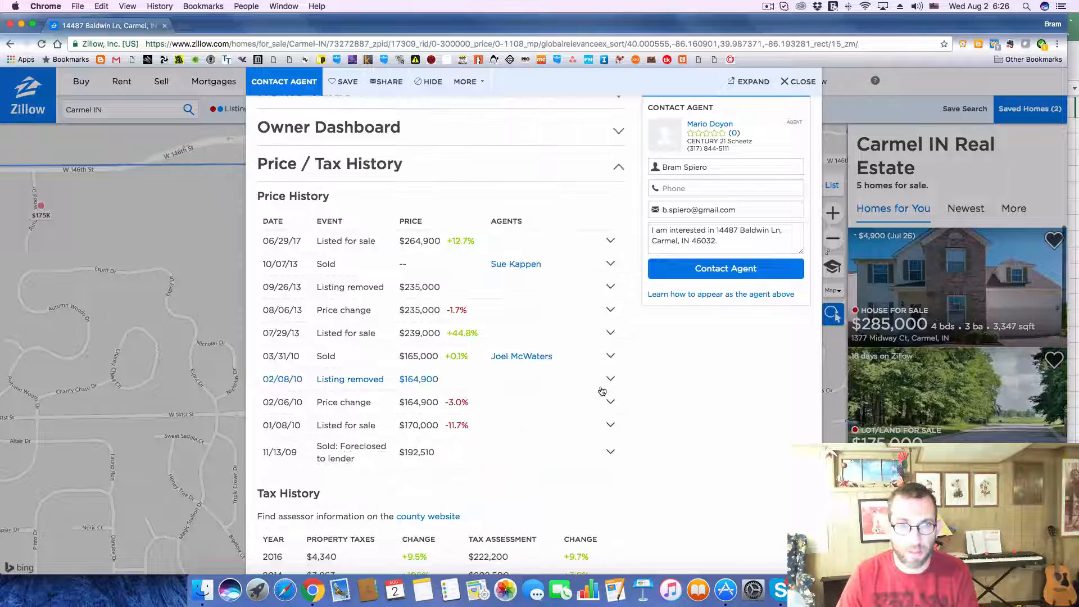
scroll(602, 390, "down", 2)
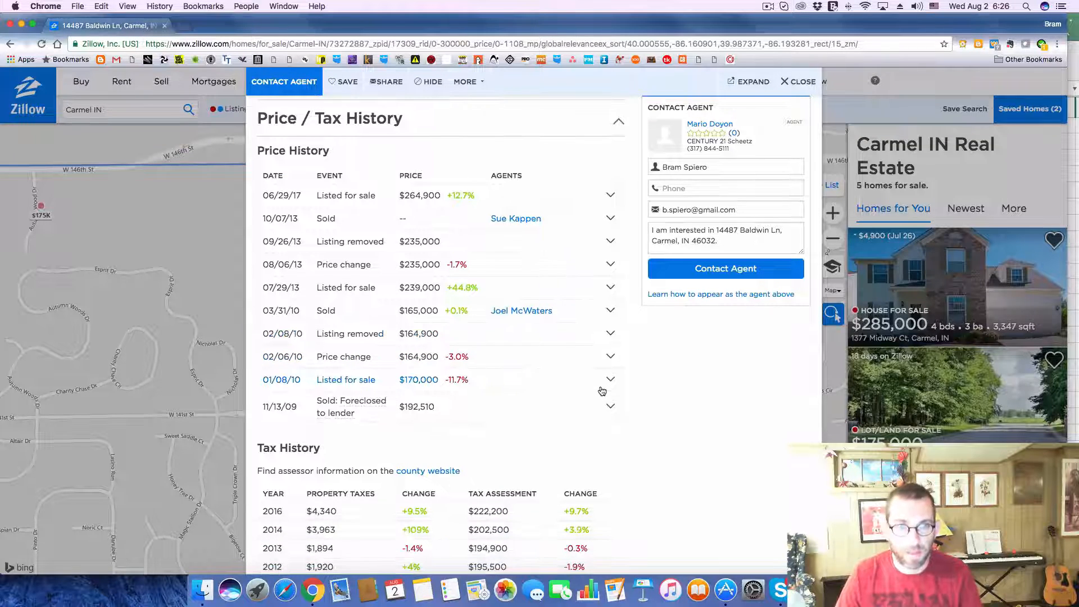
key("super+Tab")
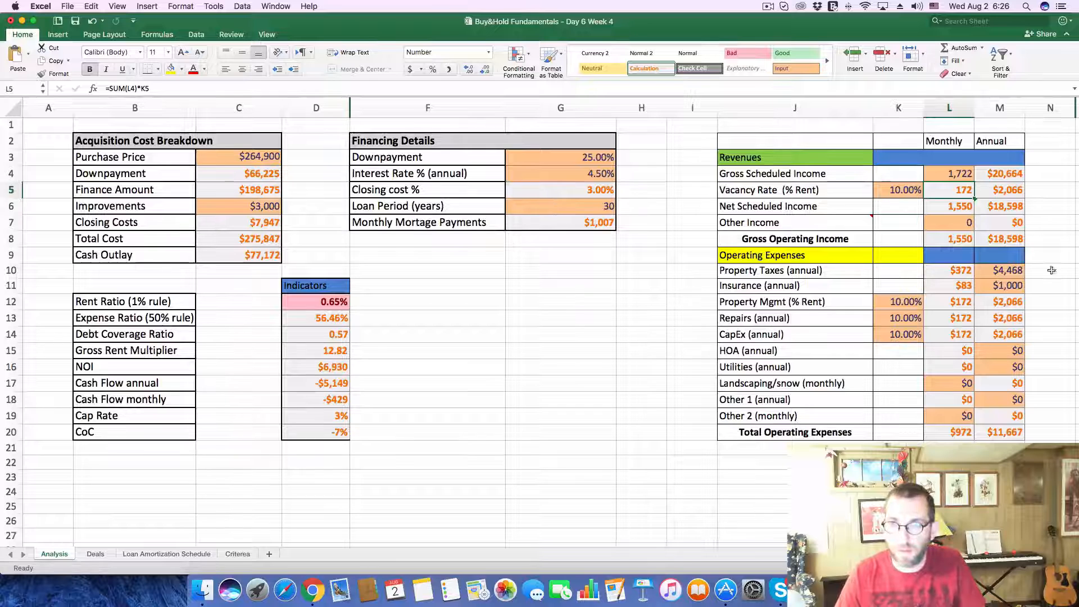
left_click(984, 274)
type("4,3")
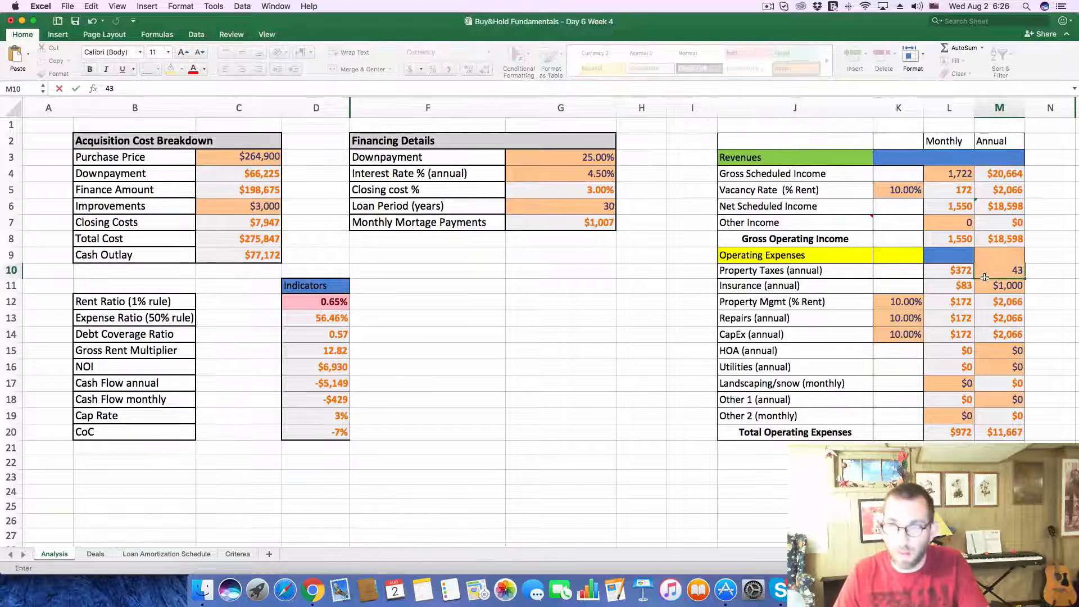
type("00")
key("Return")
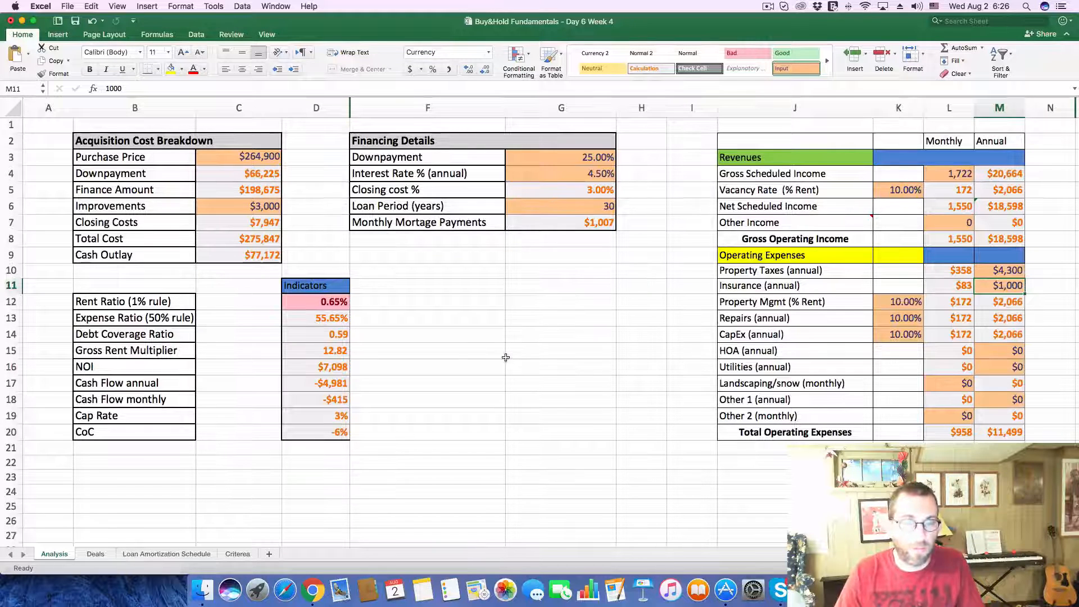
Step: On the Deals sheet, enter a cash flow of -$415 and a CoC of -.06 for deal 261
left_click(96, 554)
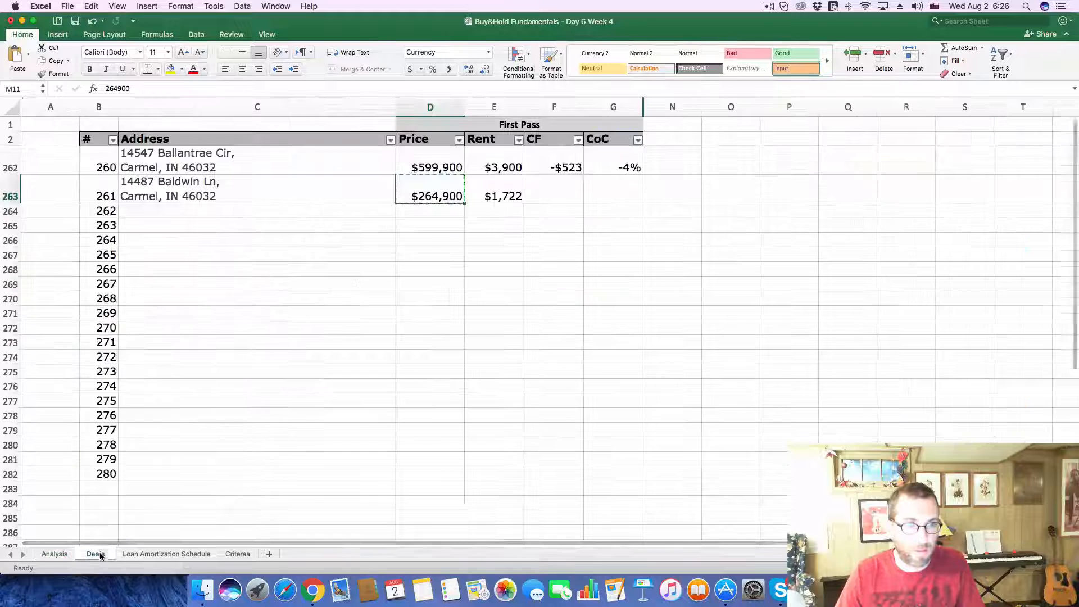
left_click(549, 189)
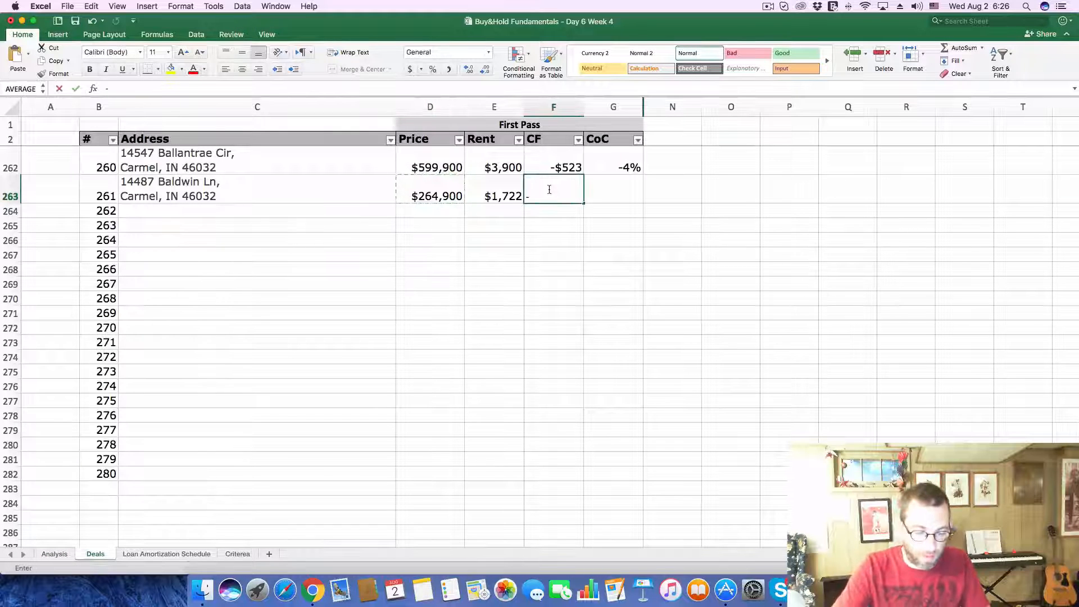
type("-$415")
key("Tab")
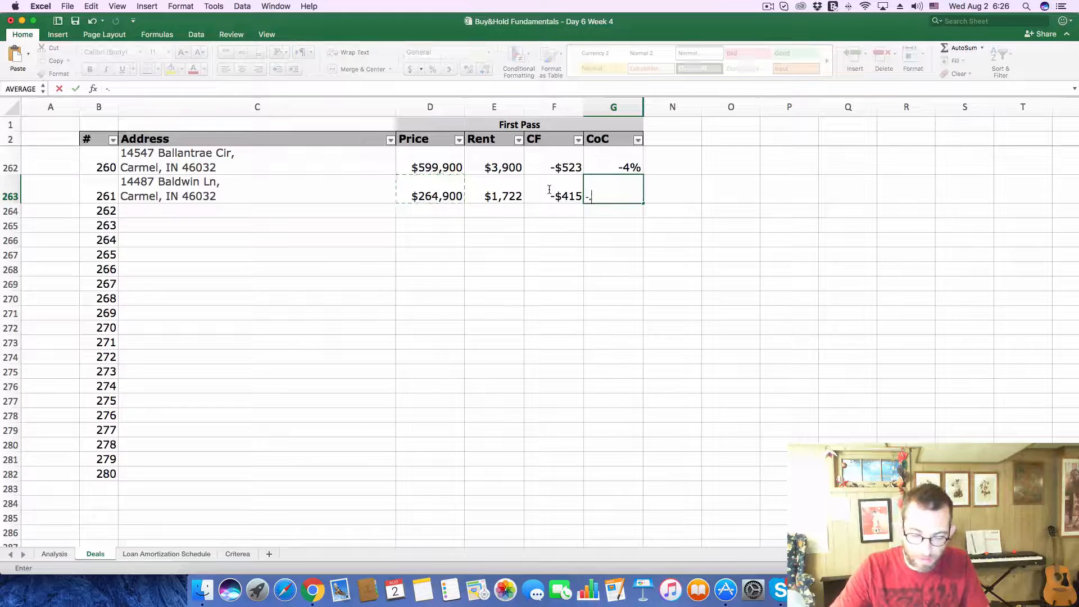
type("-.06")
key("Return")
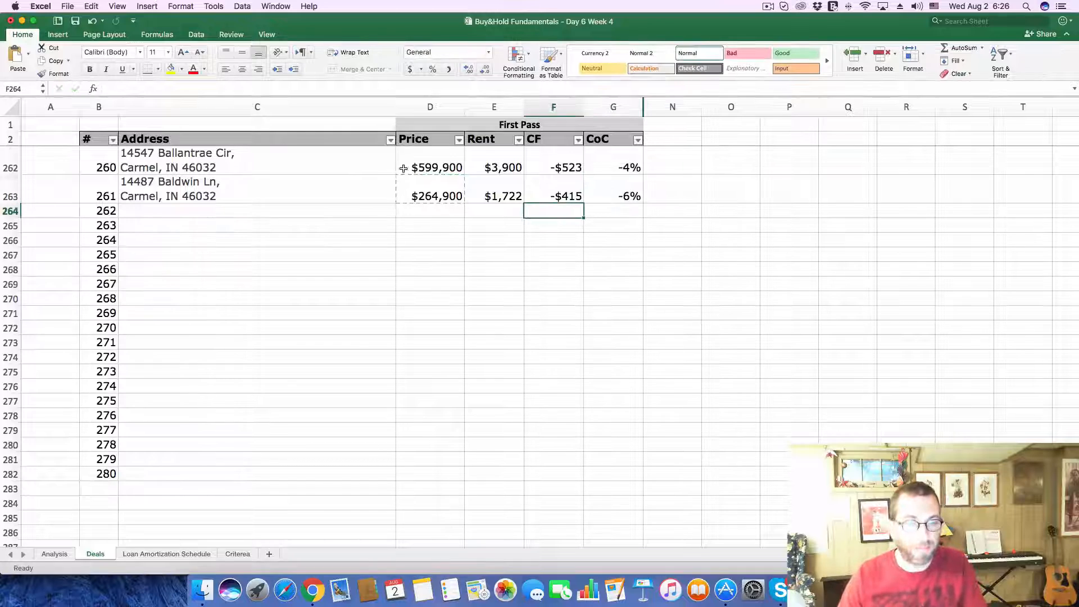
Step: Switch to Chrome, close the current Zillow listing and open the $285,000 home's listing from the map
left_click(313, 590)
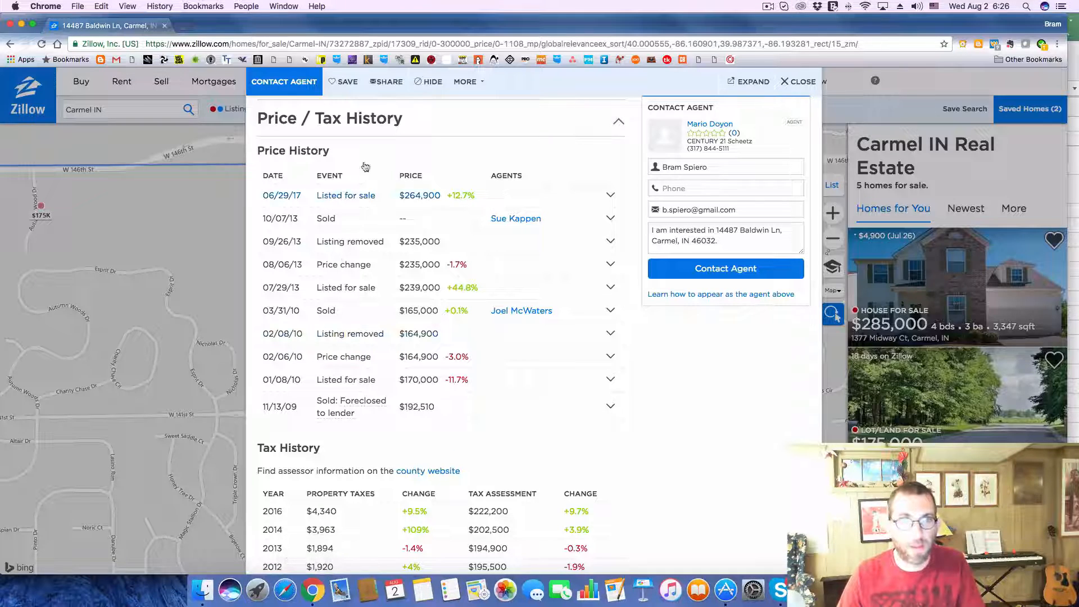
left_click(794, 82)
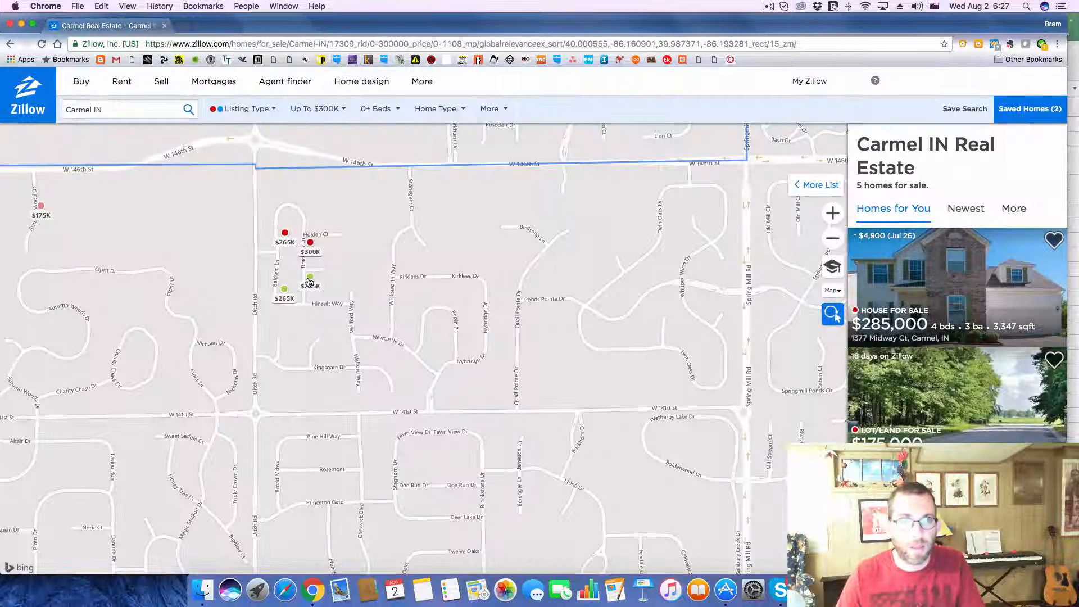
left_click(309, 281)
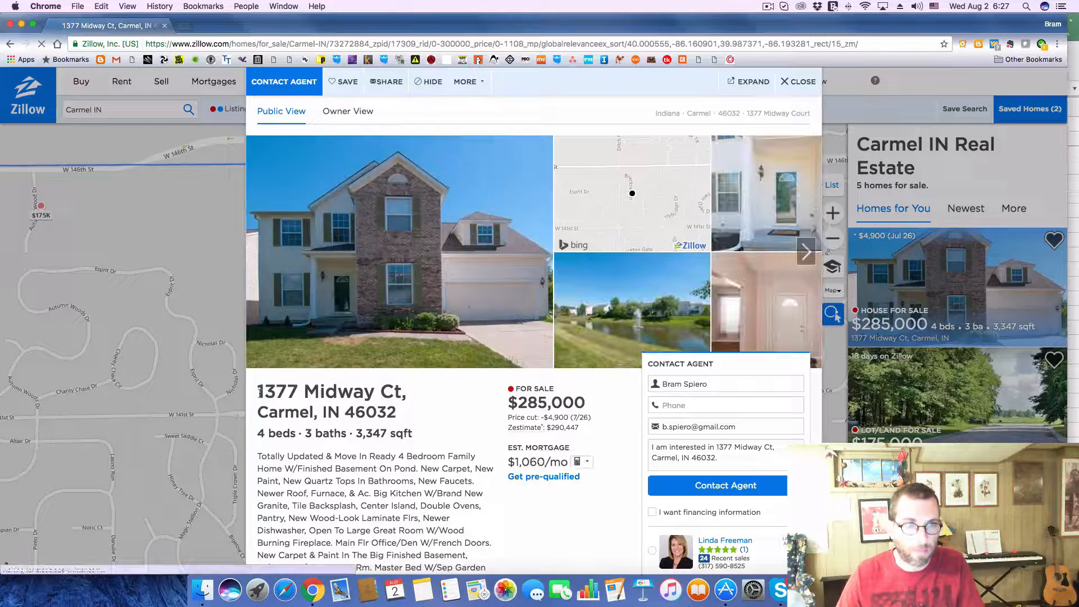
Step: Copy the home's address from the listing into the Address cell of deal 262 on Excel's Deals sheet
left_click_drag(259, 391, 426, 418)
key("super+c")
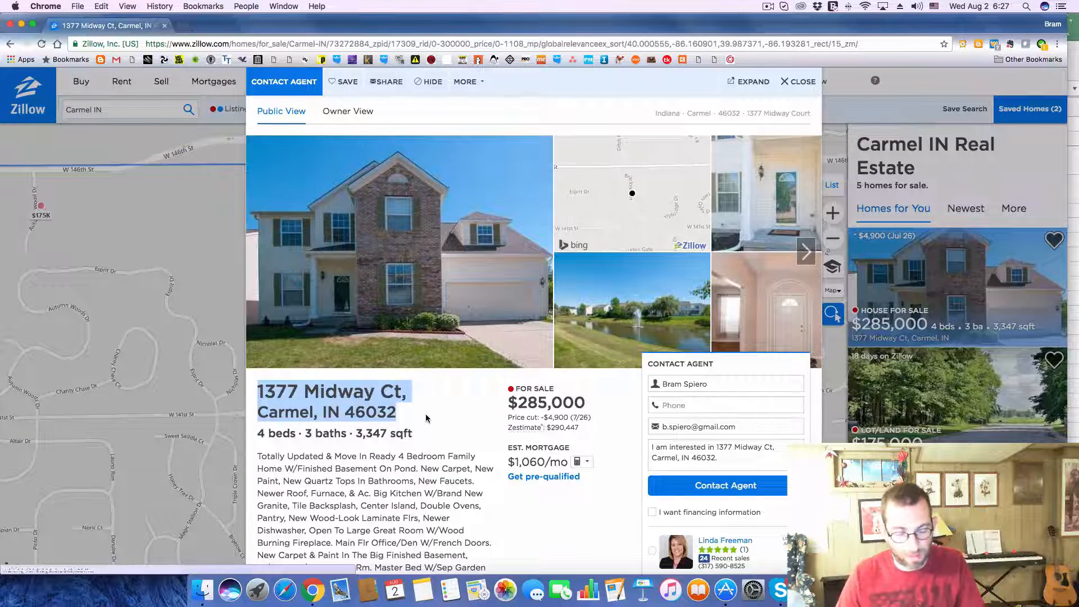
key("super+Tab")
left_click(166, 210)
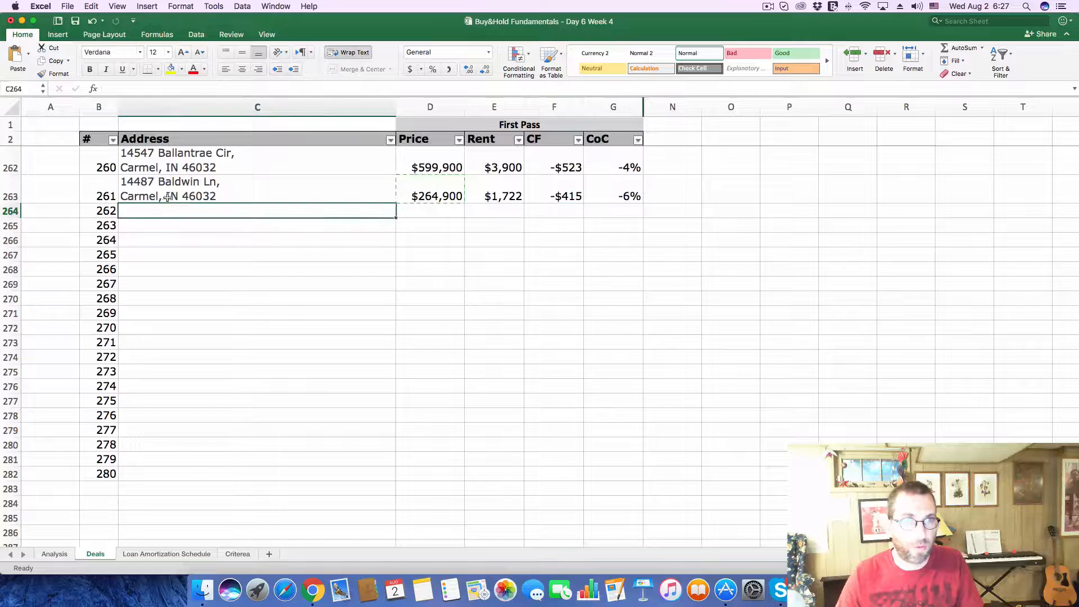
left_click(204, 86)
key("super+v")
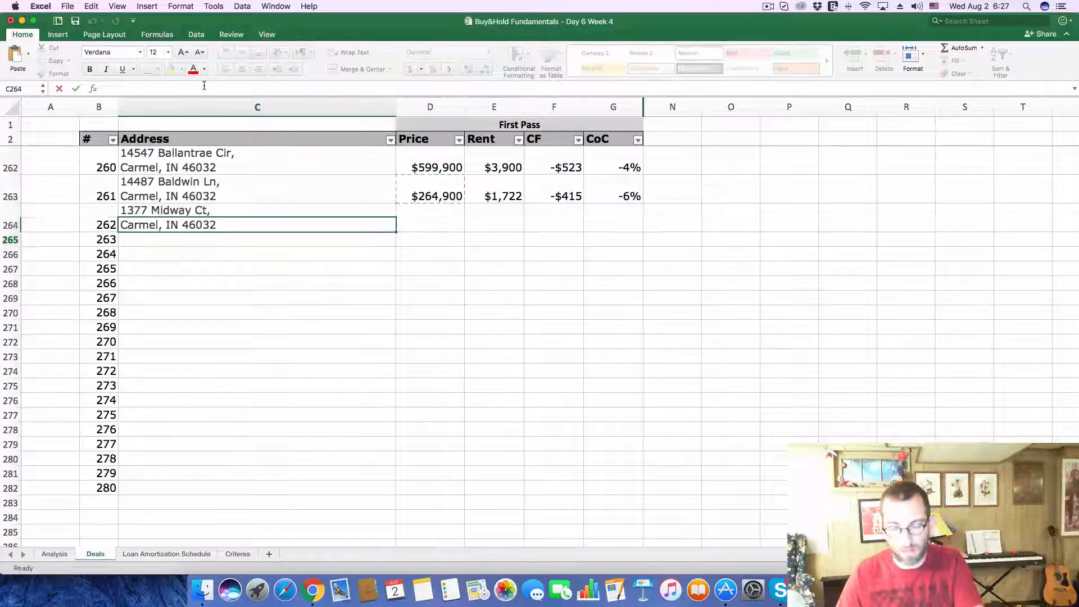
key("Return")
Step: Copy the asking price of 285,000 from the Zillow listing in Chrome and select deal 262's Price cell in Excel
key("super+Tab")
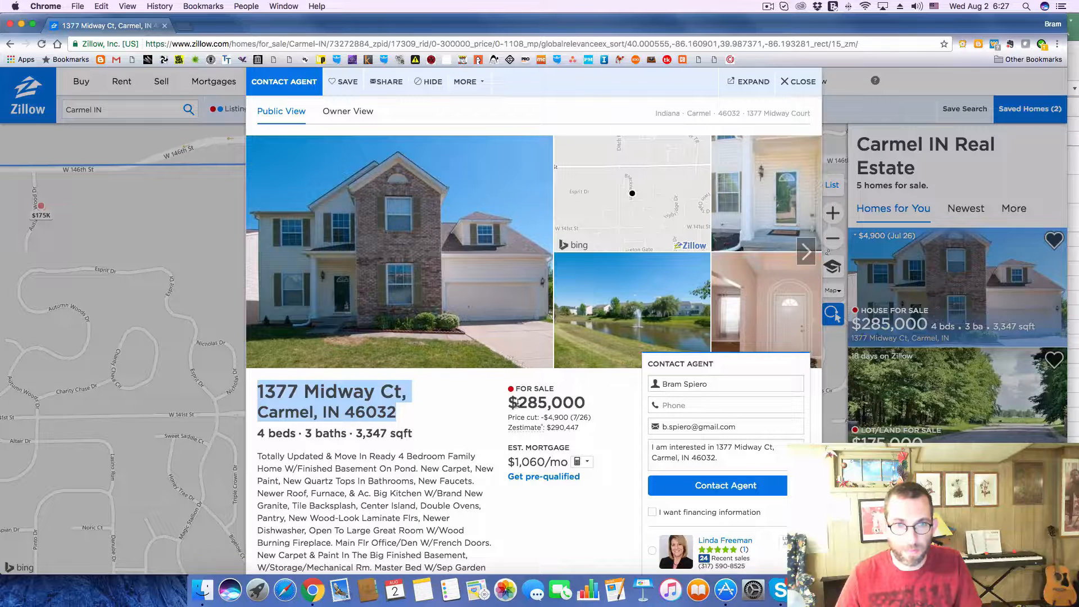
left_click_drag(516, 403, 584, 402)
key("super+c")
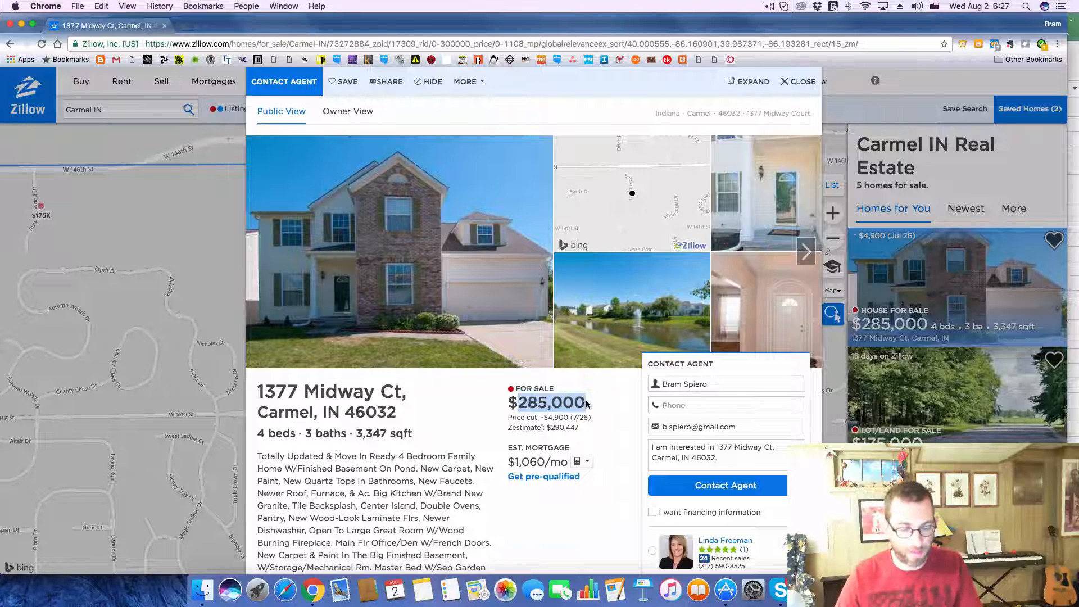
key("super+Tab")
left_click(425, 228)
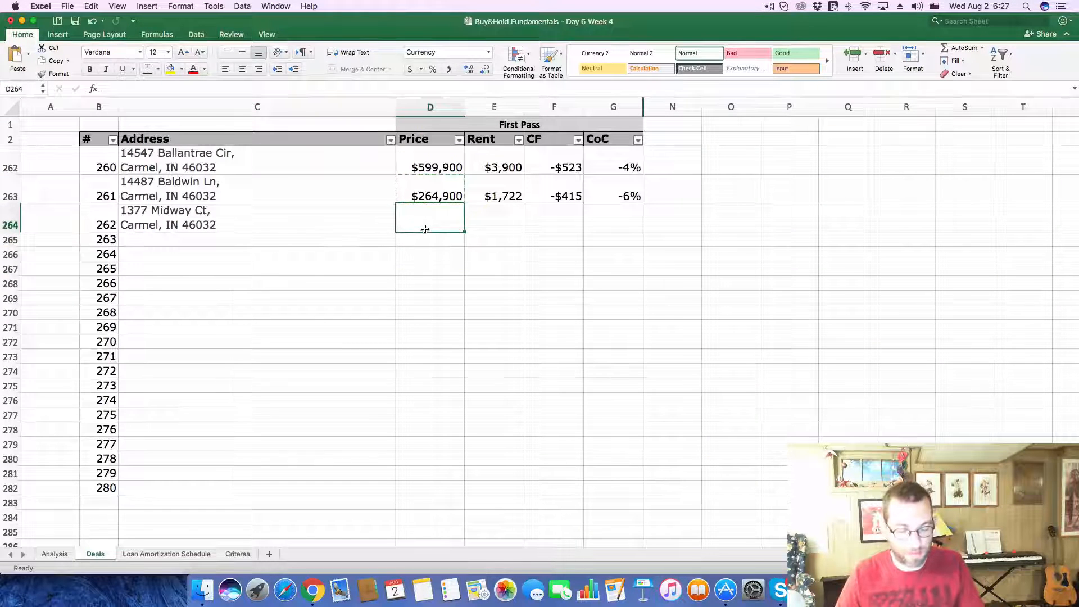
key("super+v")
key("Return")
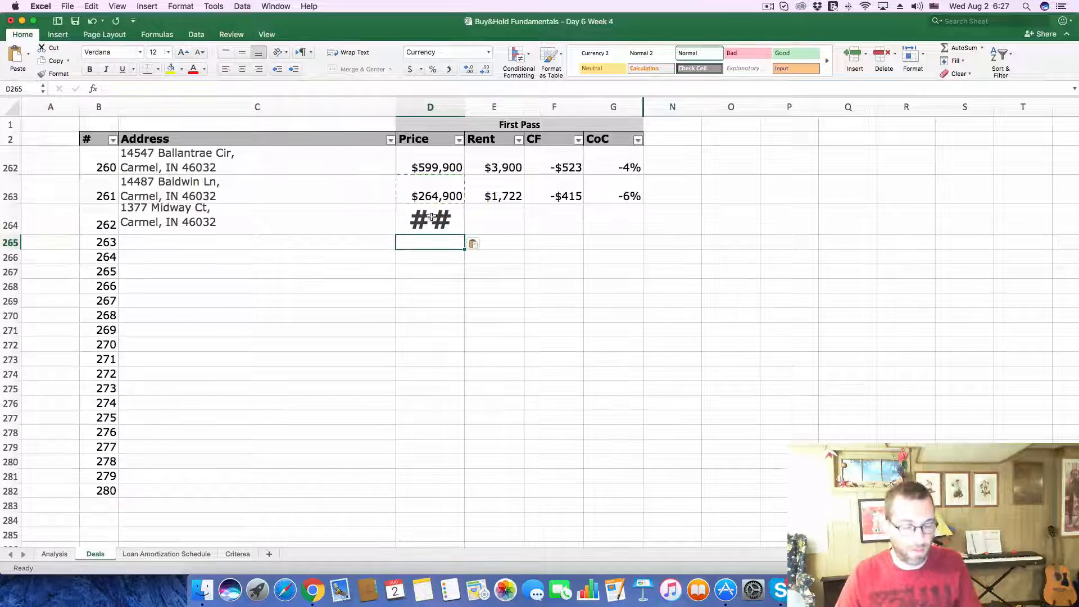
key("super+z")
Step: Paste the copied 285,000 as deal 262's price without bringing in the web page's formatting
left_click(329, 88)
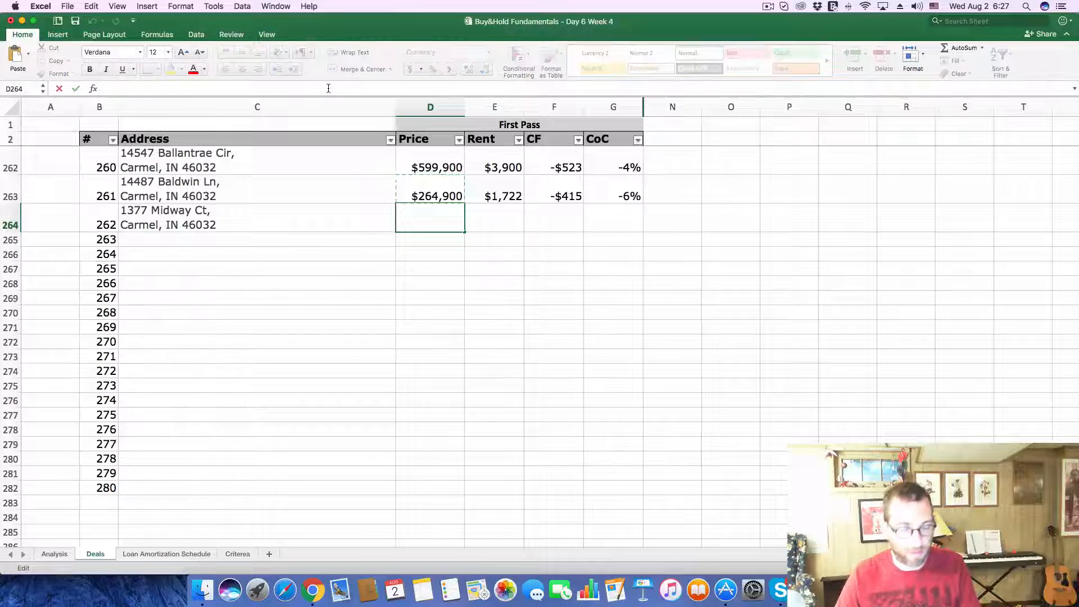
key("super+v")
key("Return")
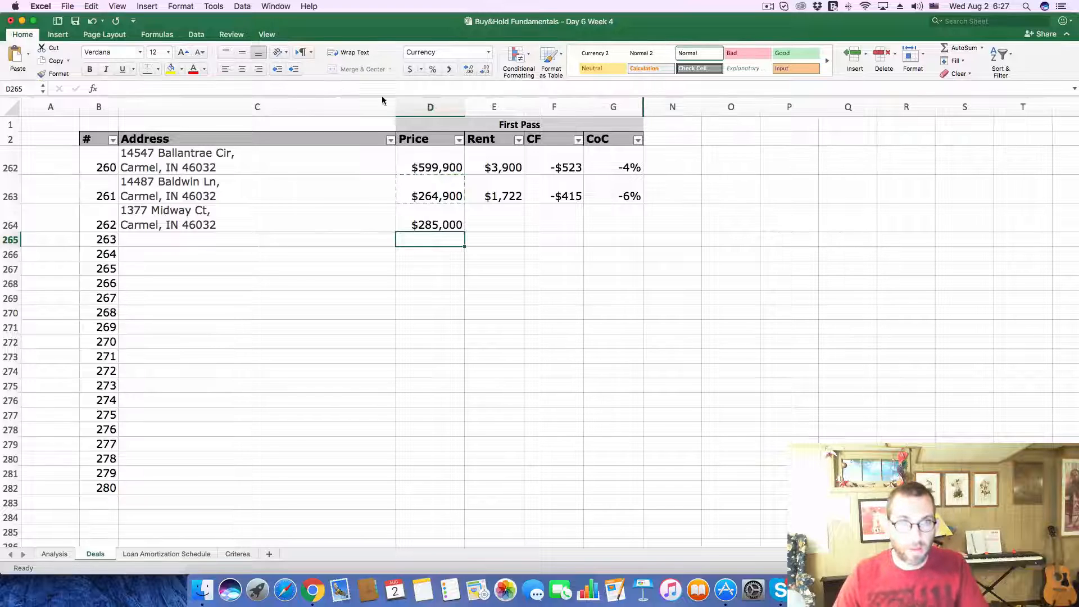
Step: Enter a rent of 1853 for deal 262
left_click(493, 209)
type("853")
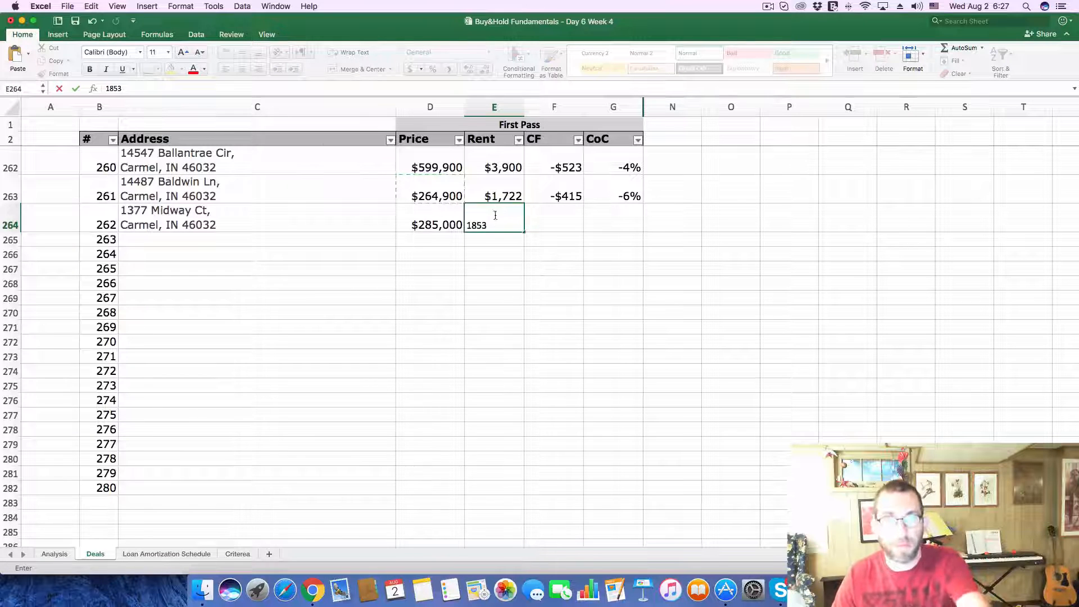
left_click(364, 260)
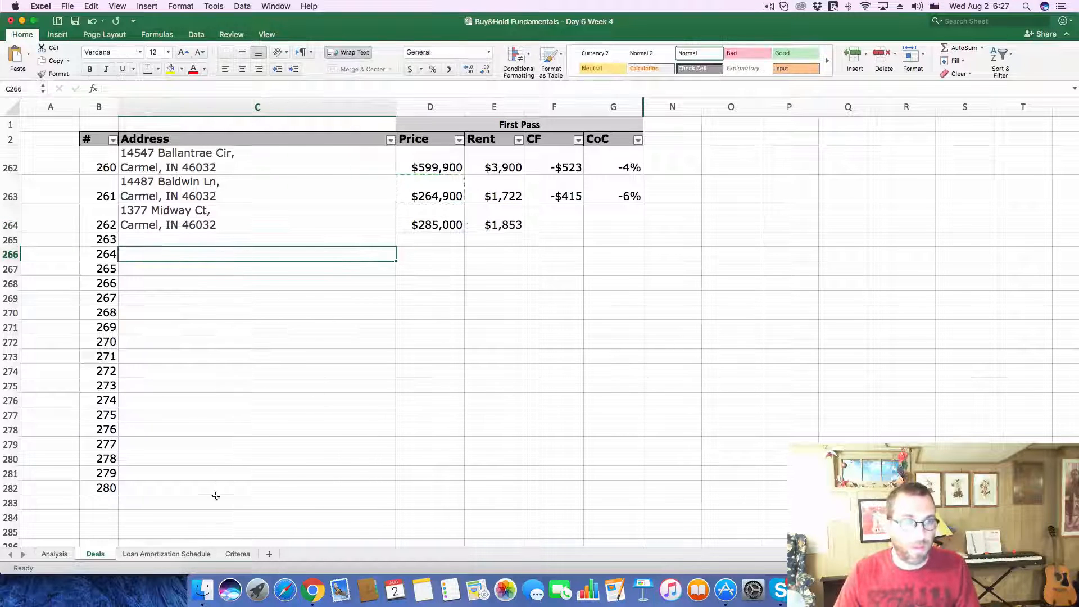
Step: On the Analysis sheet, set the monthly Gross Scheduled Income to 1853
left_click(65, 551)
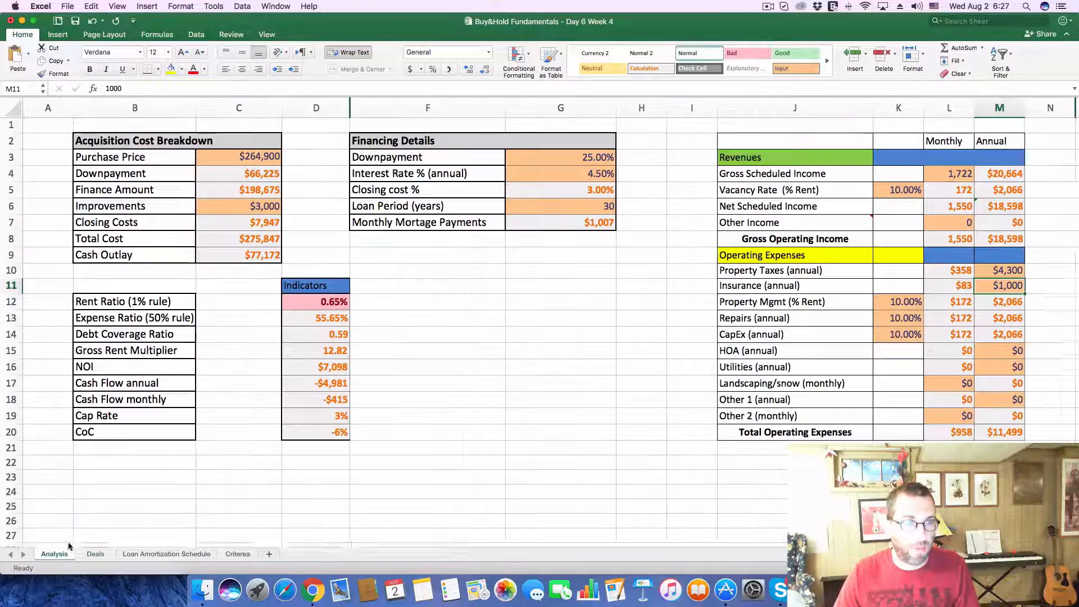
left_click(944, 175)
type("1,85")
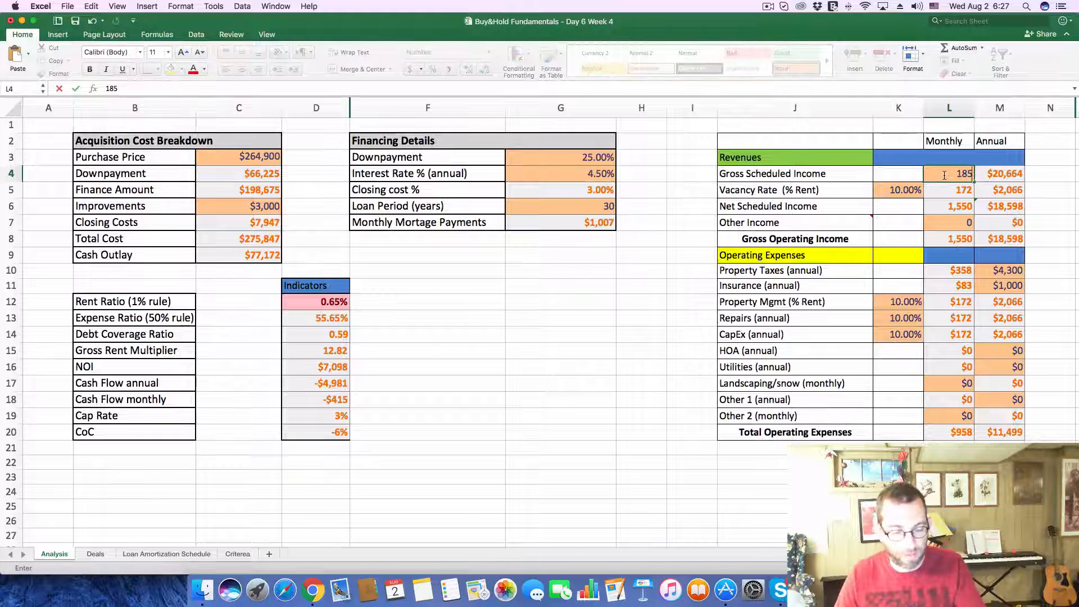
type("3")
Step: Replace the Purchase Price in the Acquisition Cost Breakdown with 285000
left_click(266, 160)
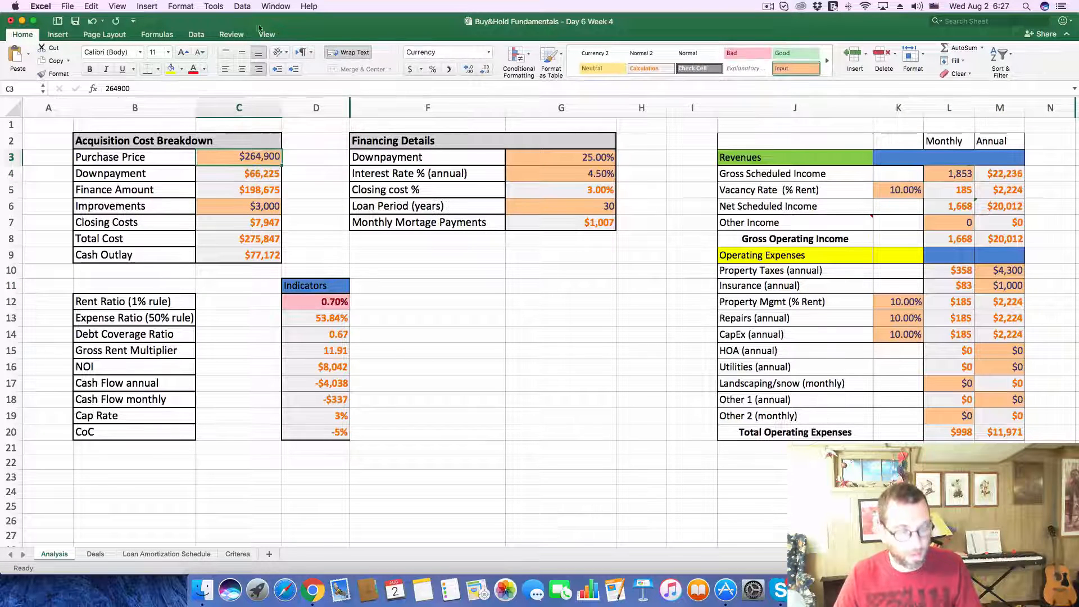
left_click(244, 88)
double_click(243, 87)
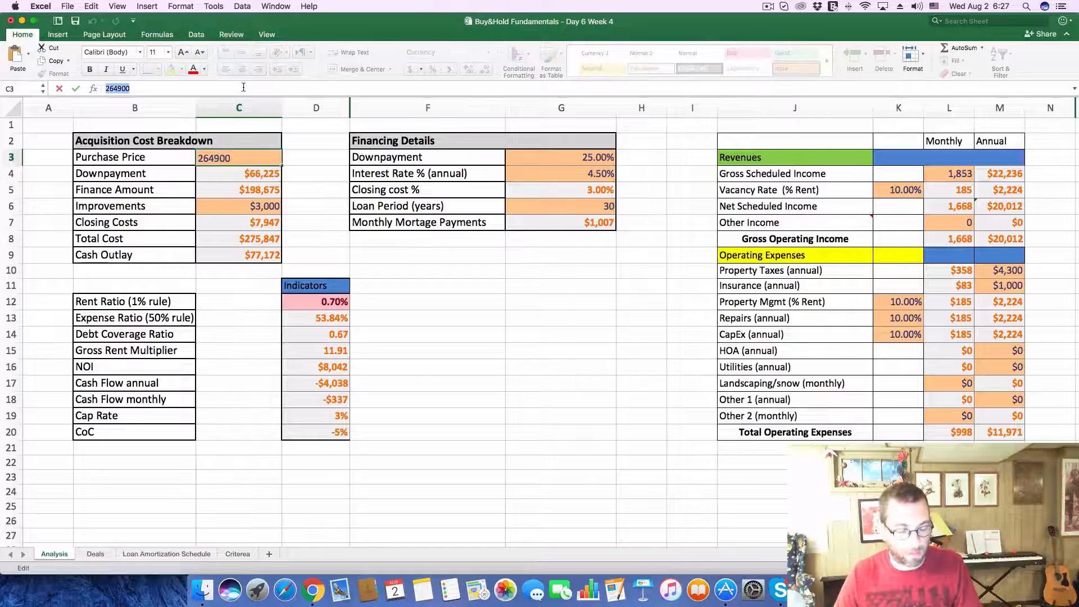
type("2850000")
key("Return")
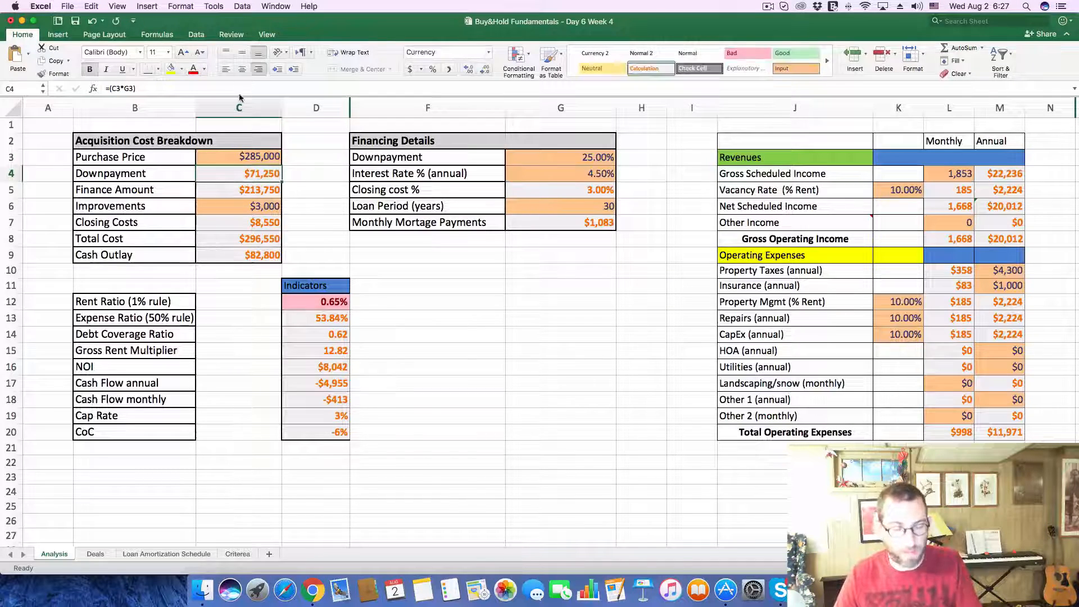
Step: Look up the home's tax history on its Zillow listing in Chrome, and set the annual Property Taxes to 2200 on Excel's Analysis sheet
key("super+Tab")
scroll(303, 236, "down", 10)
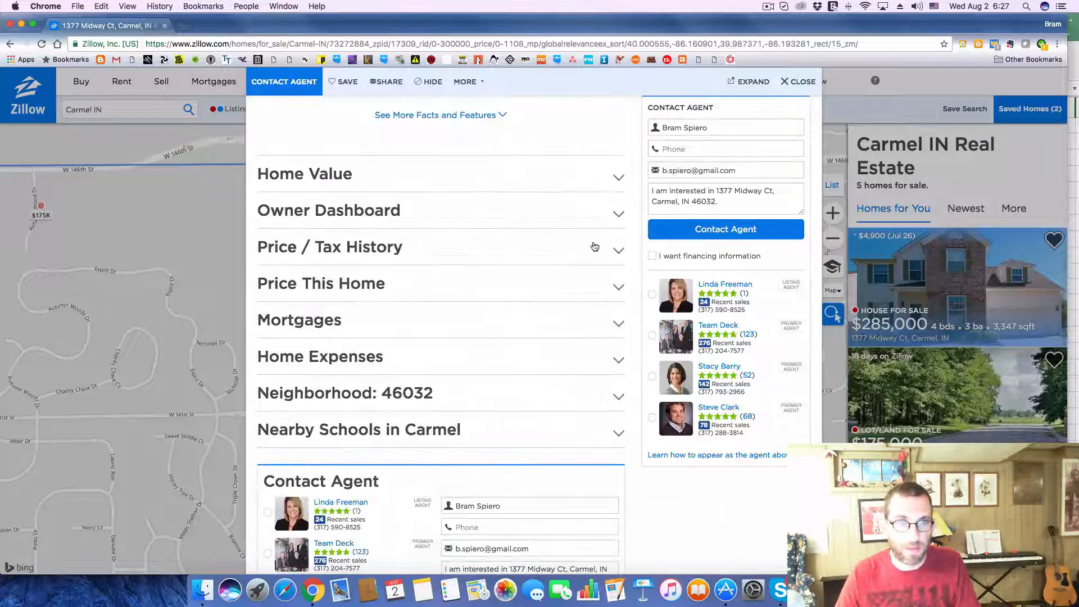
left_click(615, 248)
scroll(615, 249, "down", 5)
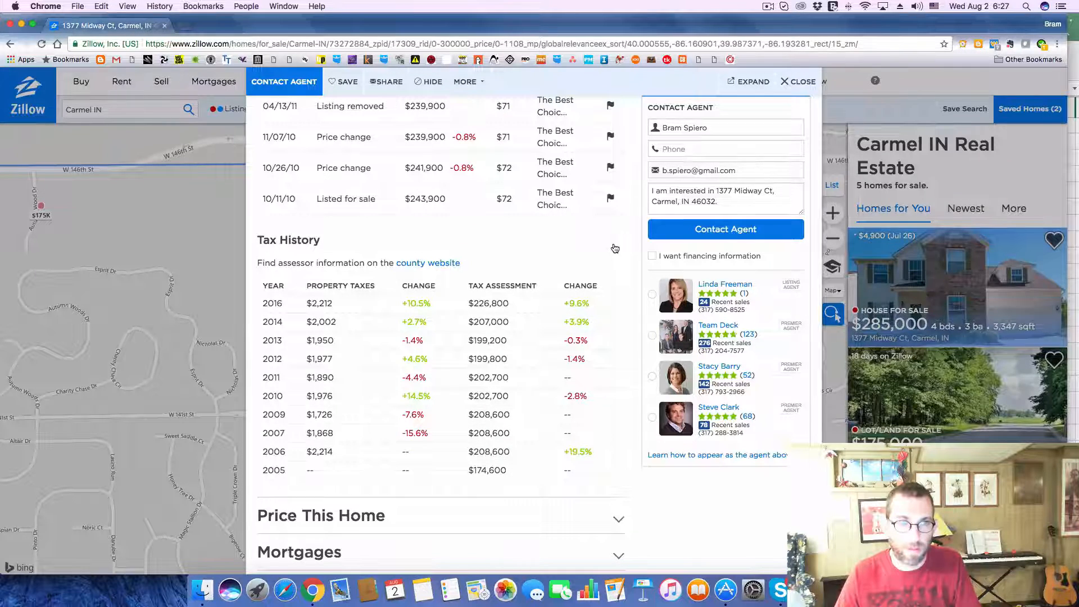
key("super+Tab")
left_click(990, 273)
type("2200")
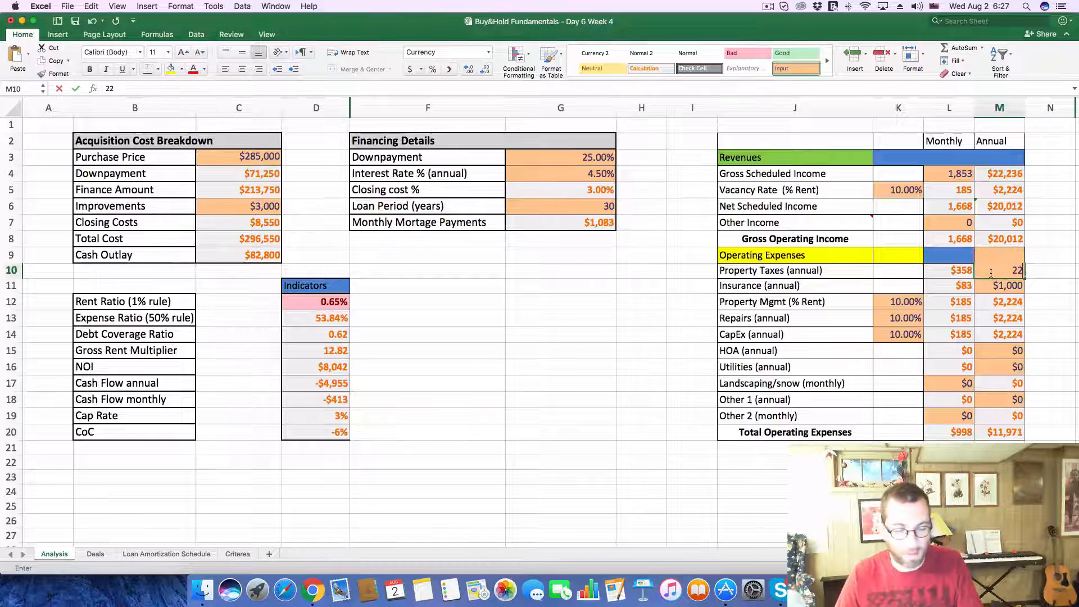
key("Return")
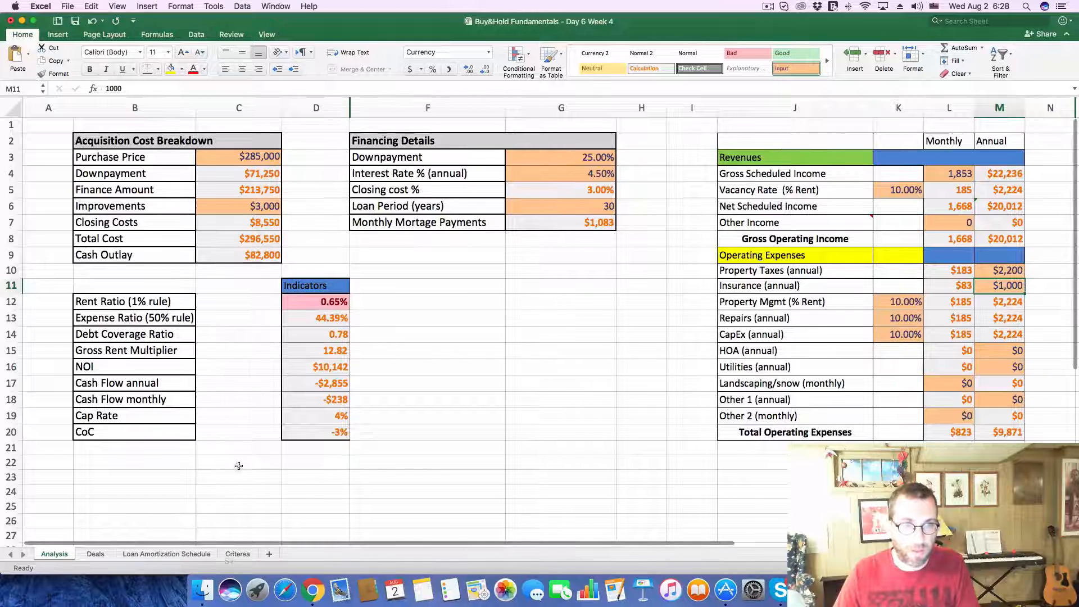
Step: On the Deals sheet, enter a cash flow of -238 for deal 262
left_click(90, 554)
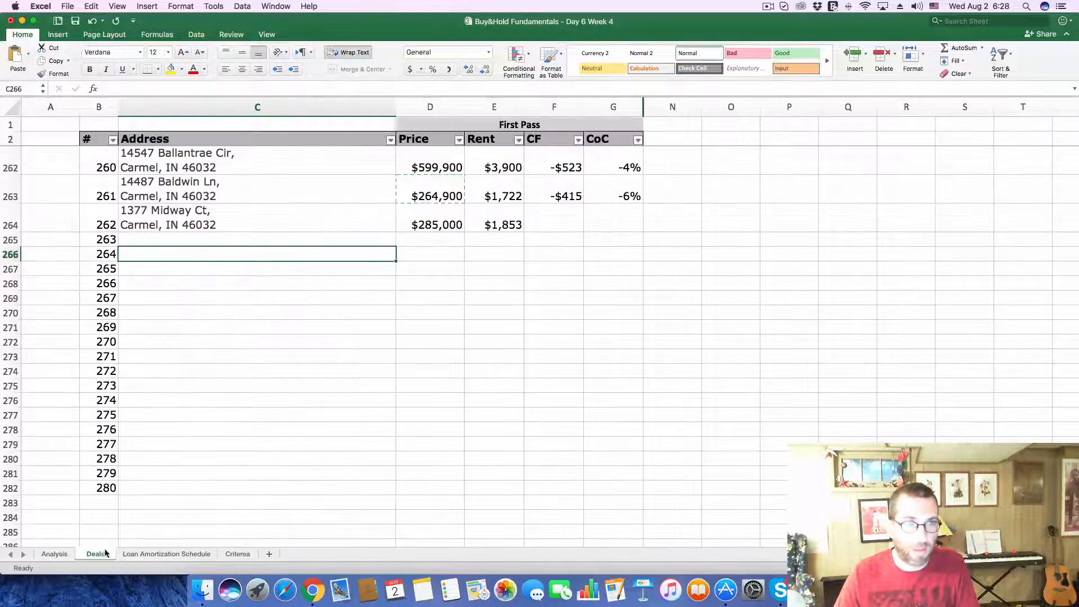
left_click(563, 223)
type("-238")
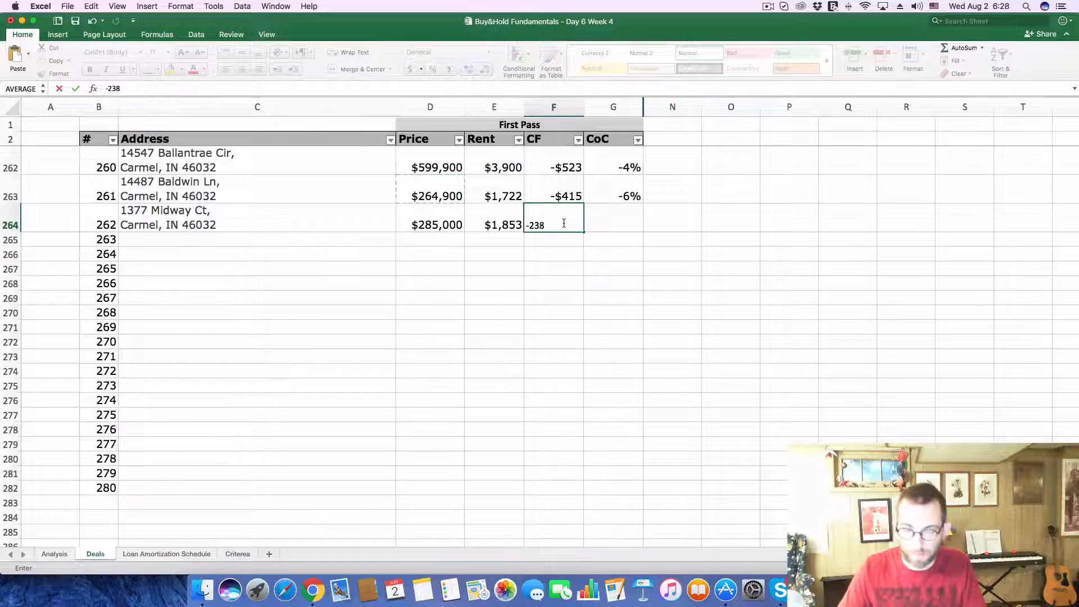
key("Return")
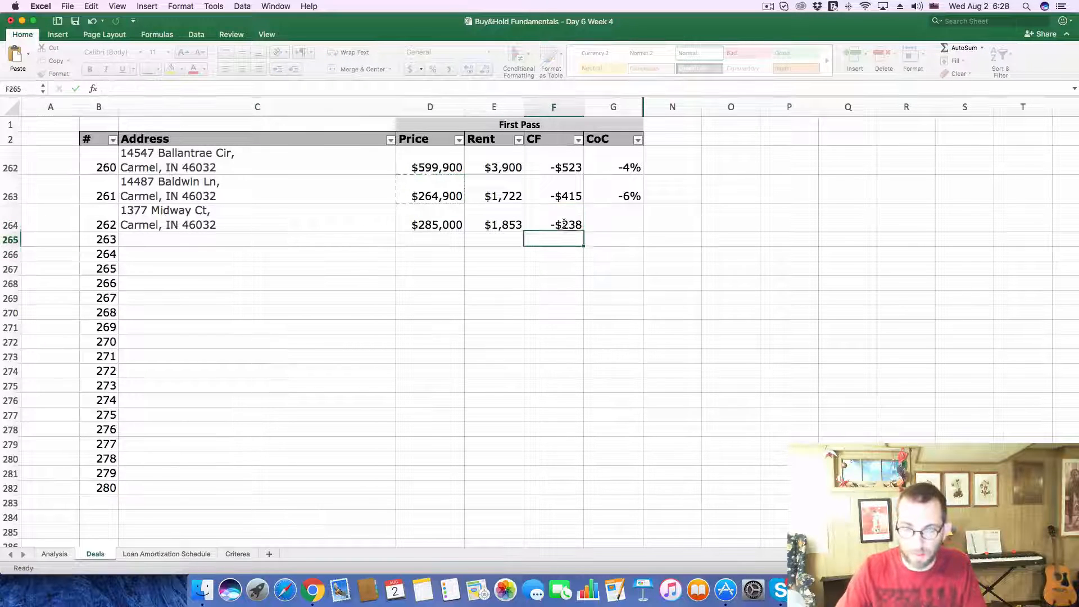
Step: Check the CoC indicator on the Analysis sheet, enter -.03 as deal 262's CoC on the Deals sheet, and select deal 263's Address cell
left_click(42, 553)
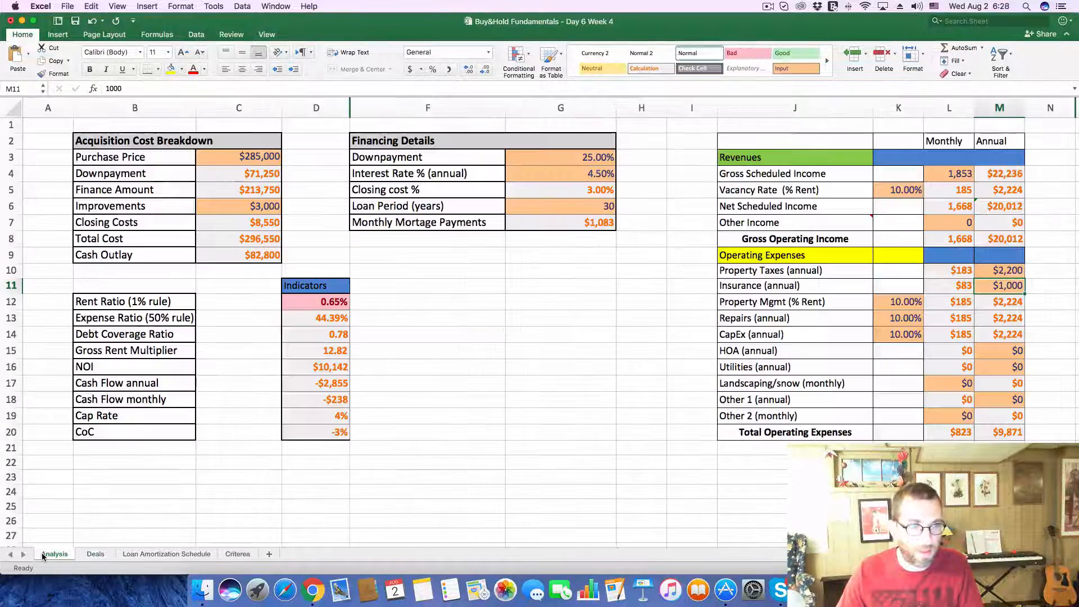
left_click(96, 553)
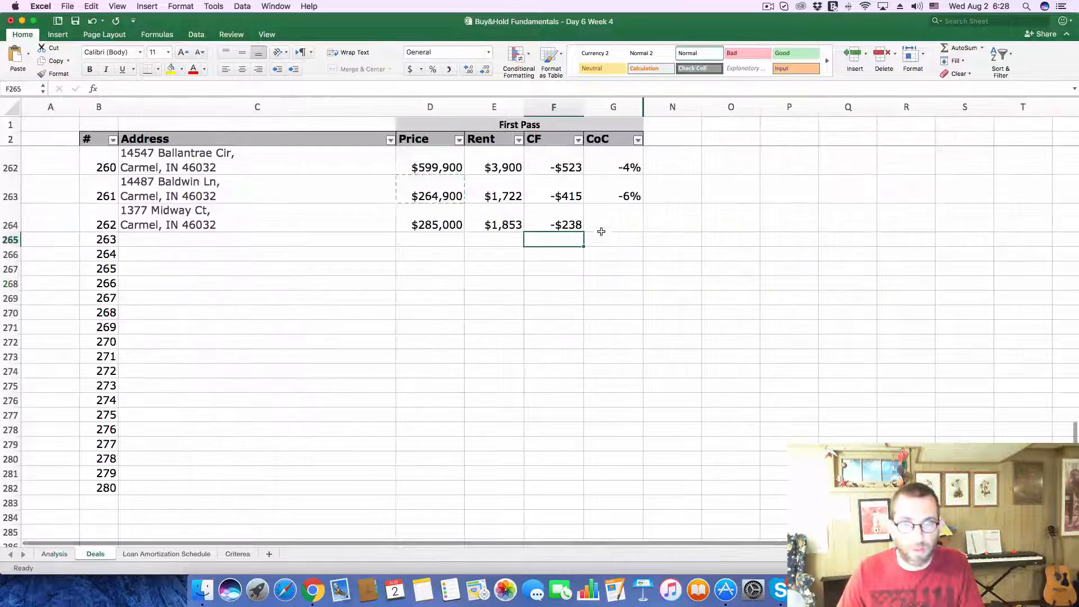
left_click(617, 217)
type("-")
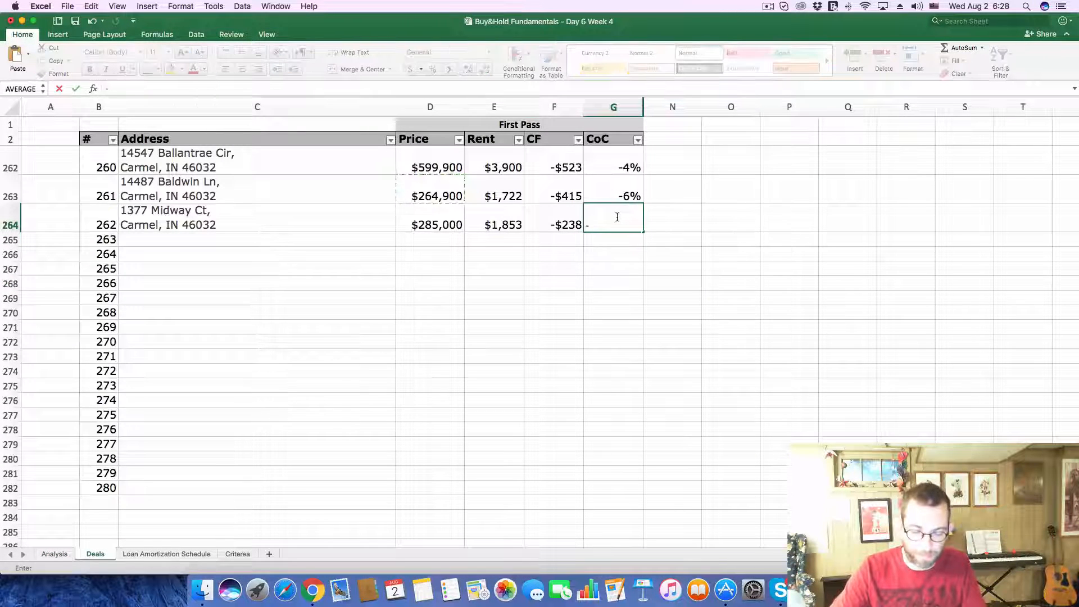
type(".03")
key("Return")
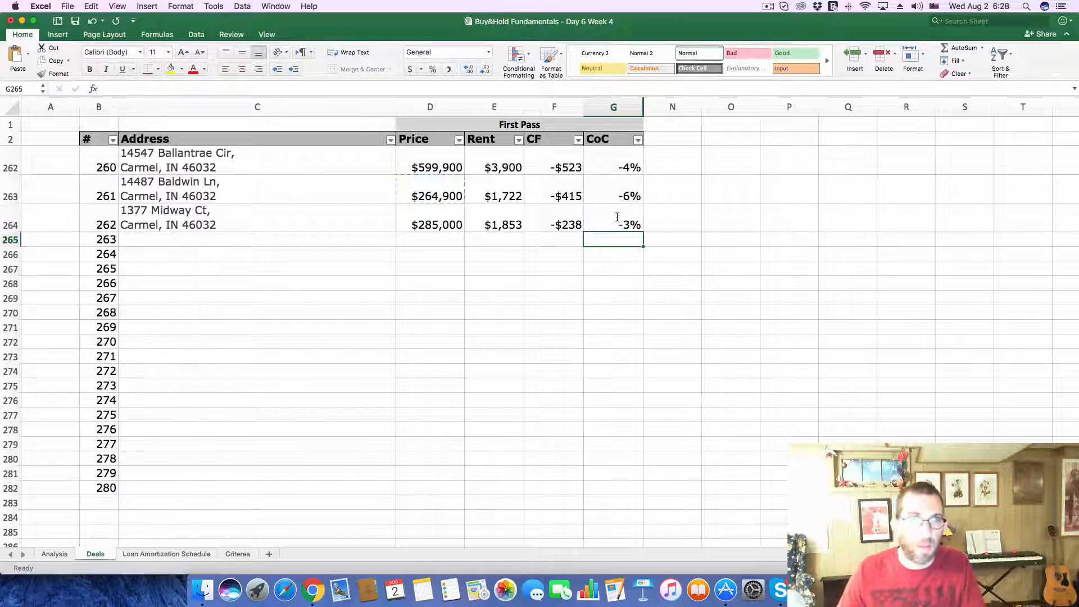
left_click(194, 241)
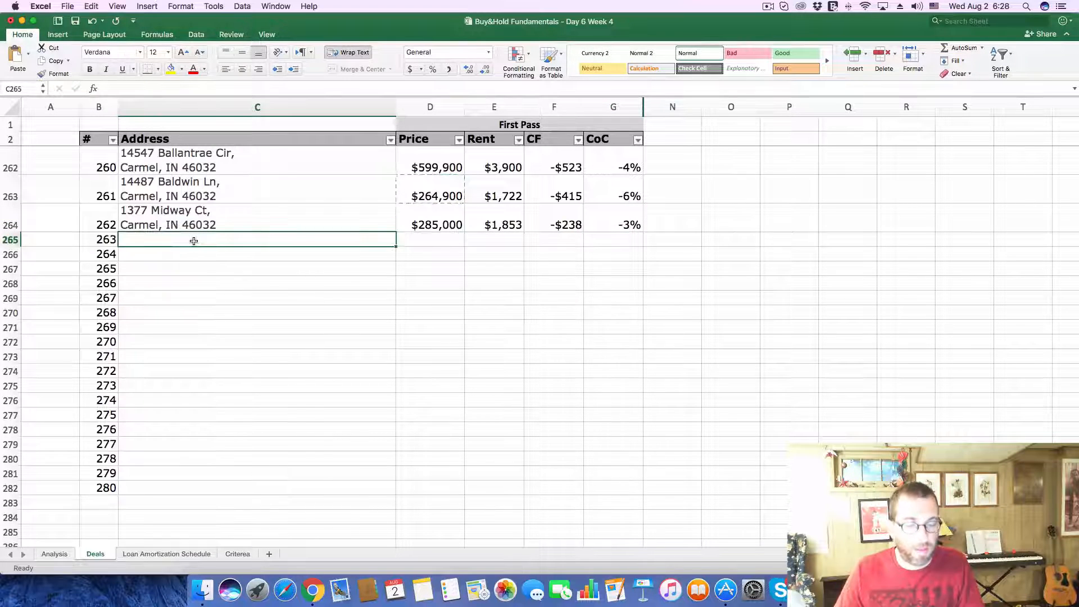
Step: Open the $300K home's Zillow listing from the map in Chrome, and copy its address into deal 263's Address cell on Excel's Deals sheet
key("super+Tab")
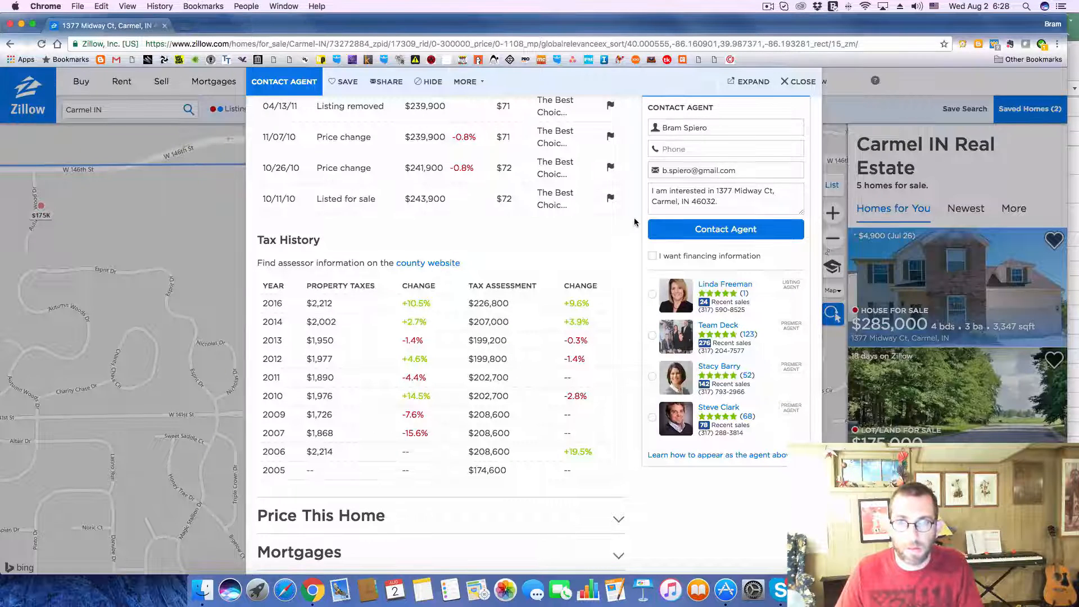
left_click(801, 82)
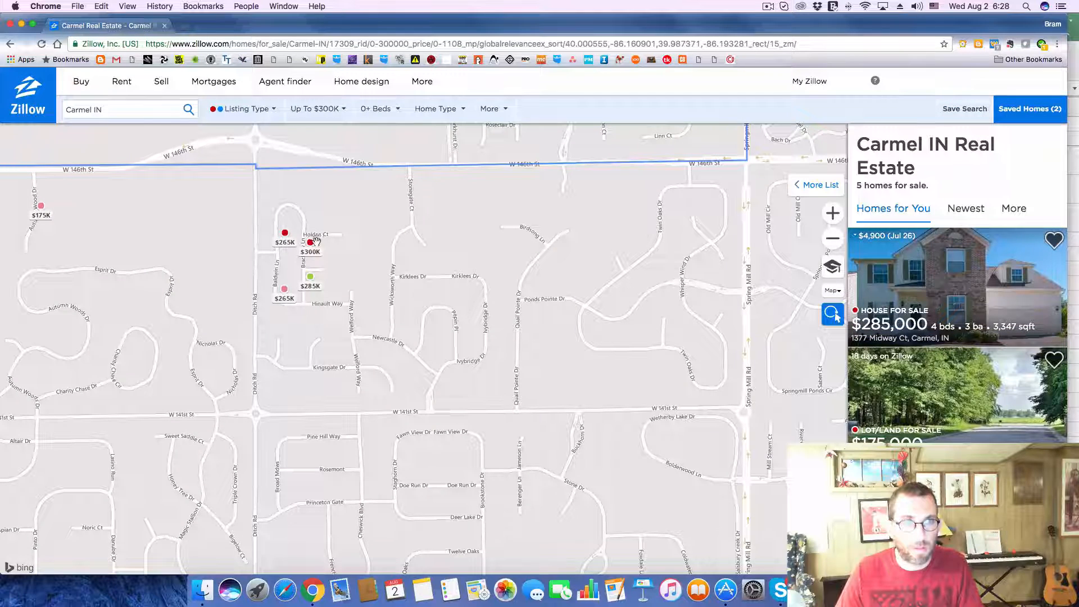
left_click(317, 240)
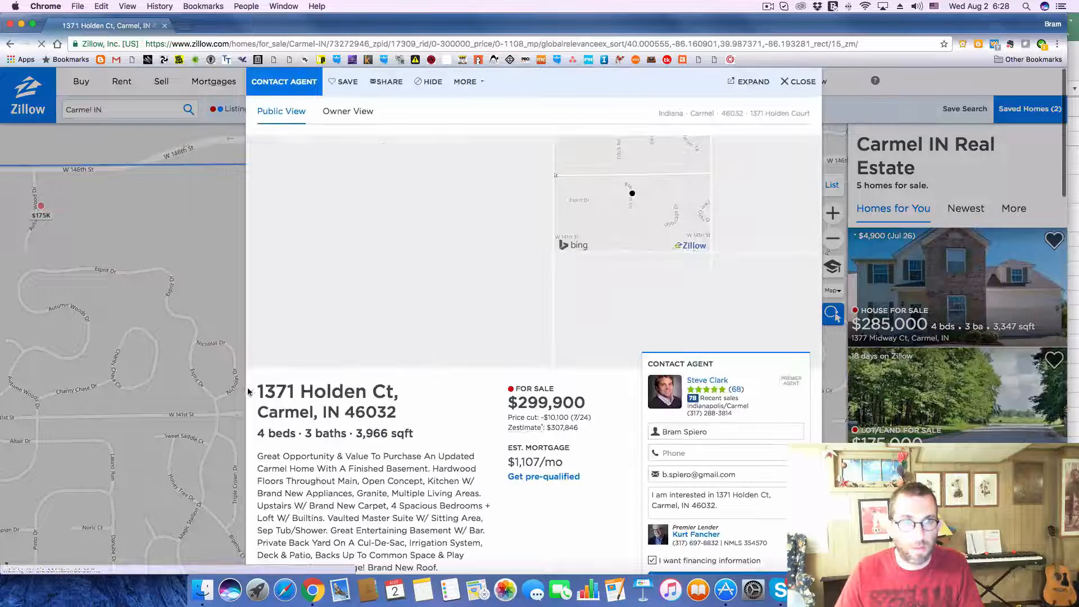
left_click_drag(254, 391, 396, 408)
key("super+c")
key("super+Tab")
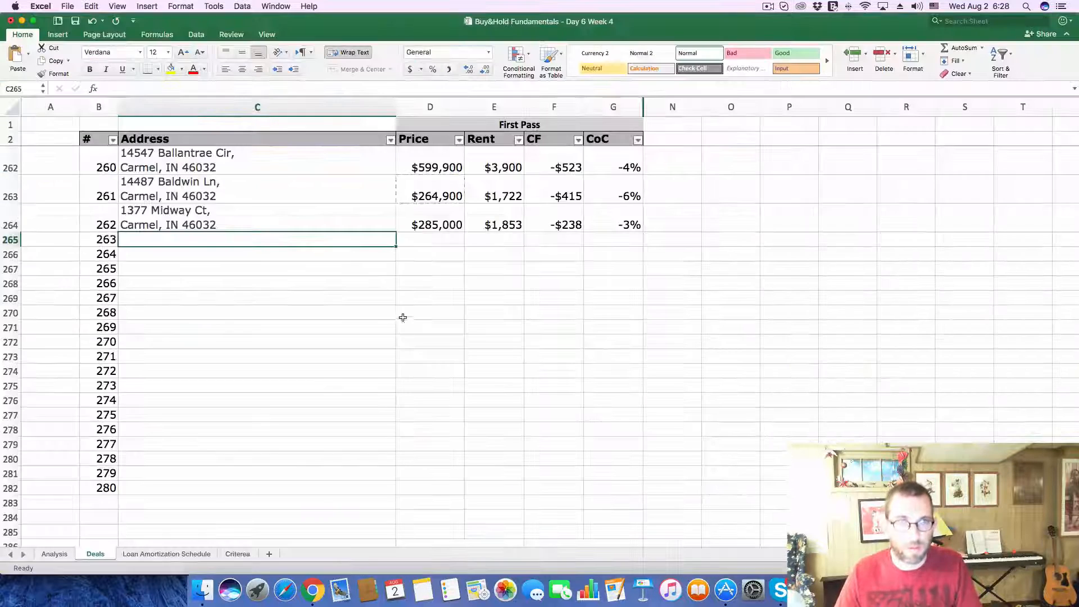
left_click(231, 90)
key("super+v")
key("Return")
Step: Copy the asking price 299,900 from the Zillow listing in Chrome into deal 263's Price cell in Excel
key("super+Tab")
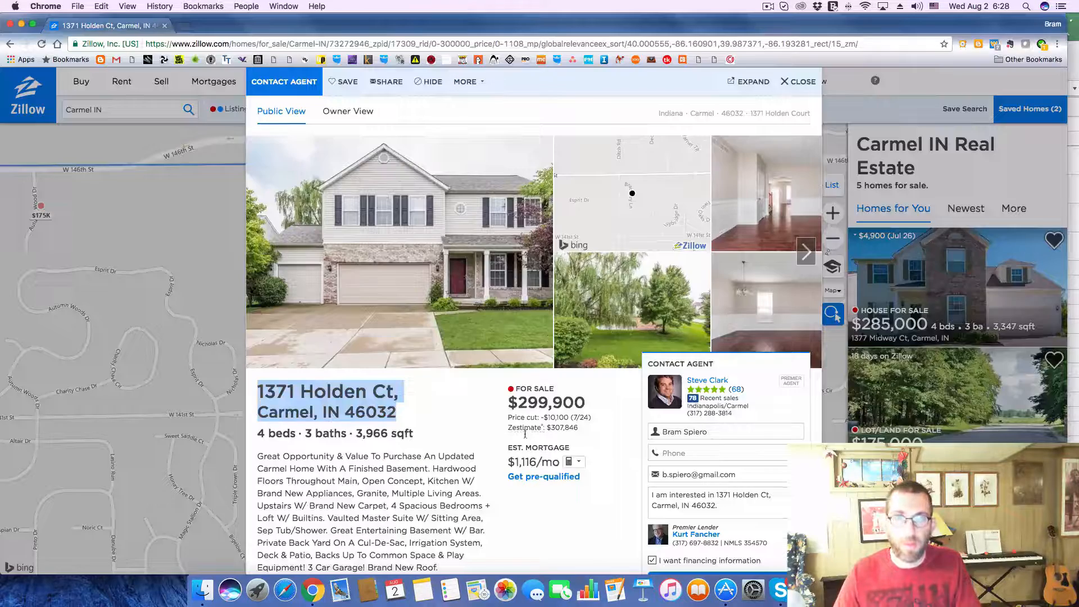
left_click_drag(517, 402, 585, 399)
key("super+c")
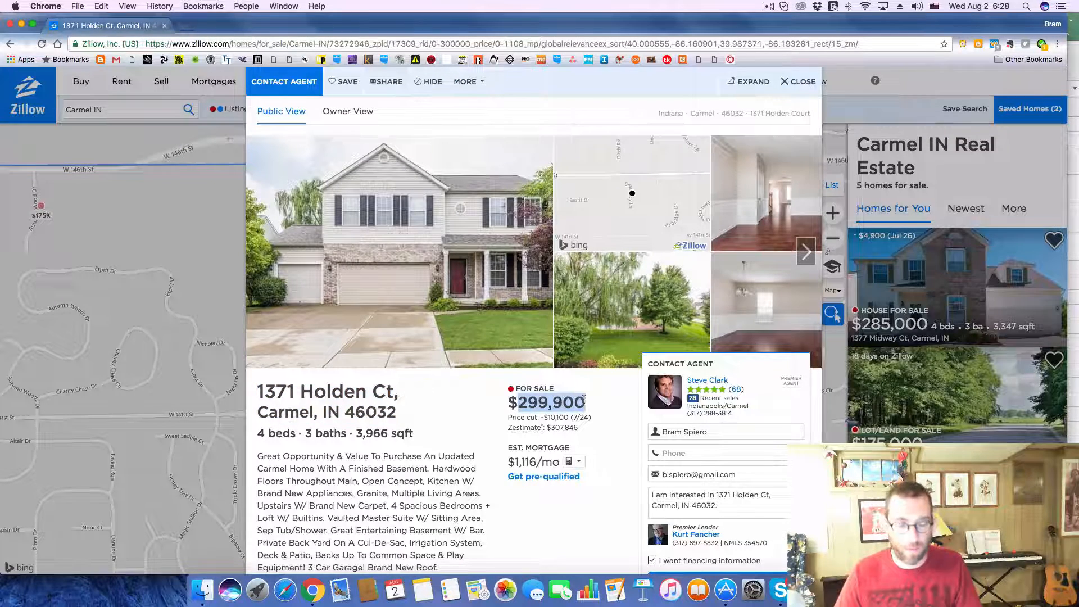
key("super+Tab")
left_click(400, 247)
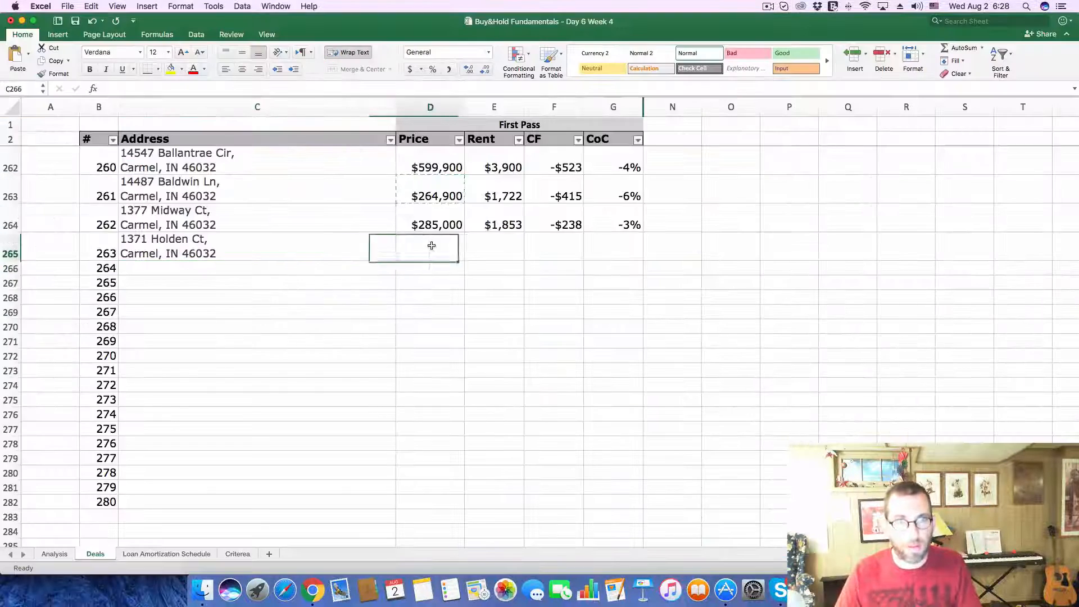
left_click(248, 88)
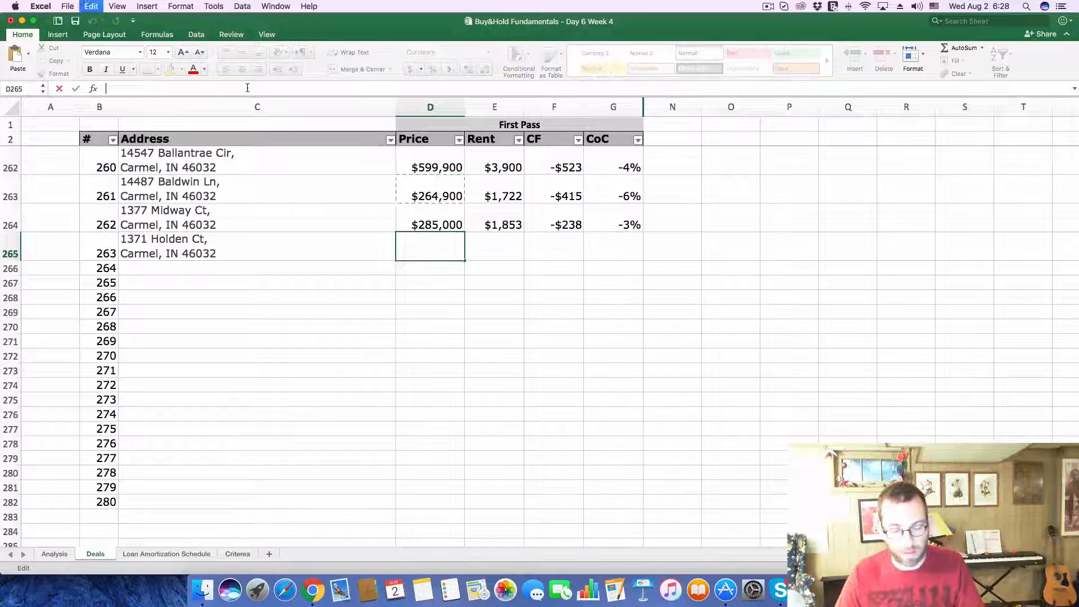
key("super+v")
key("Return")
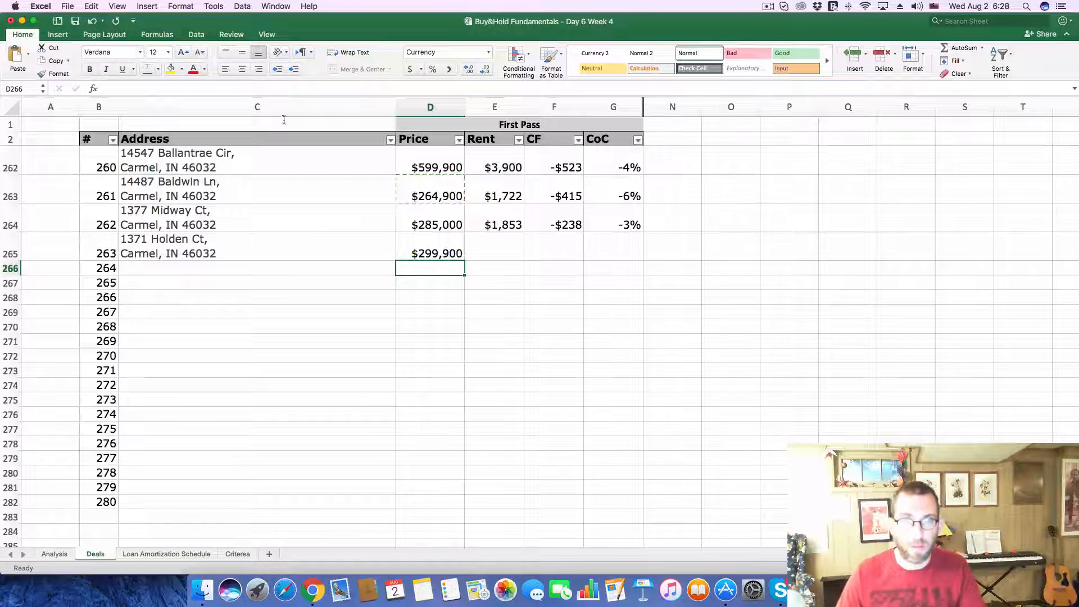
Step: Enter a rent of 1,950 for deal 263 on the Deals sheet
left_click(495, 252)
type("1")
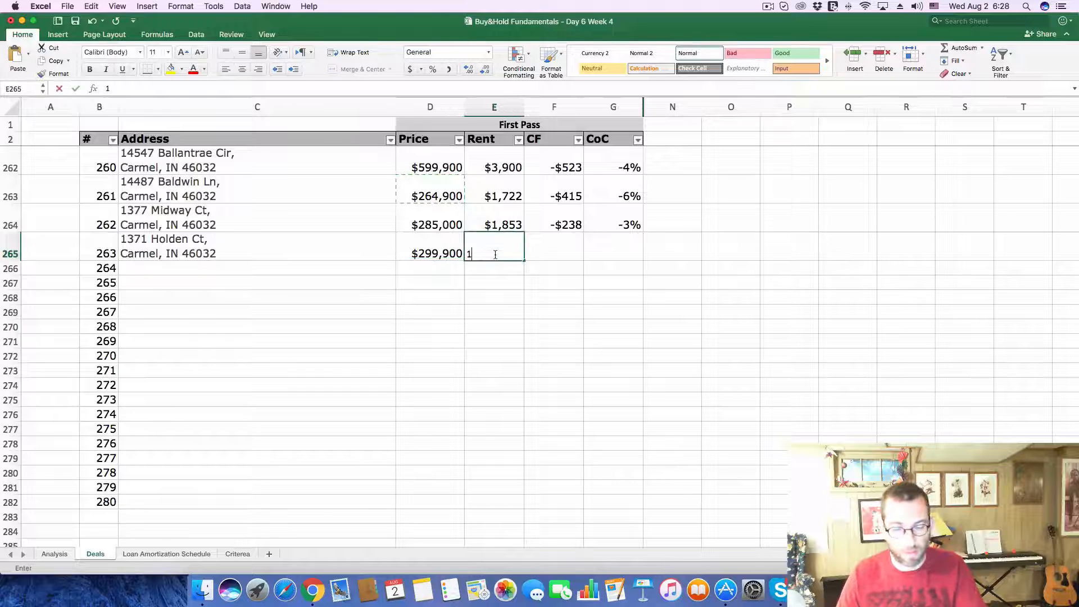
type(",950")
key("Return")
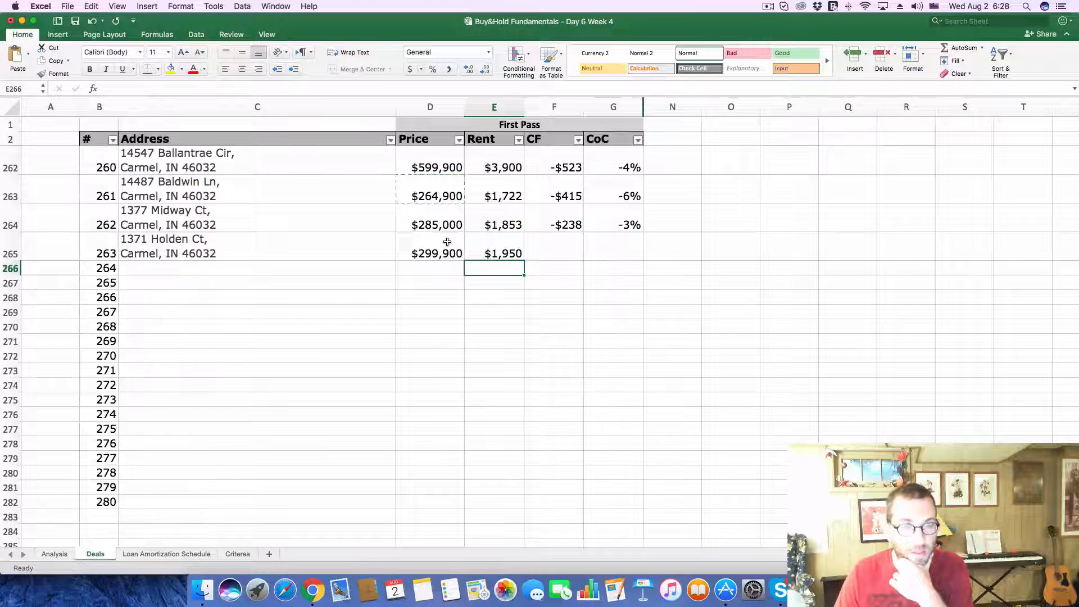
Step: On the Analysis sheet, set the monthly Gross Scheduled Income to 1950 and the Purchase Price to 299900
left_click(58, 555)
left_click(967, 176)
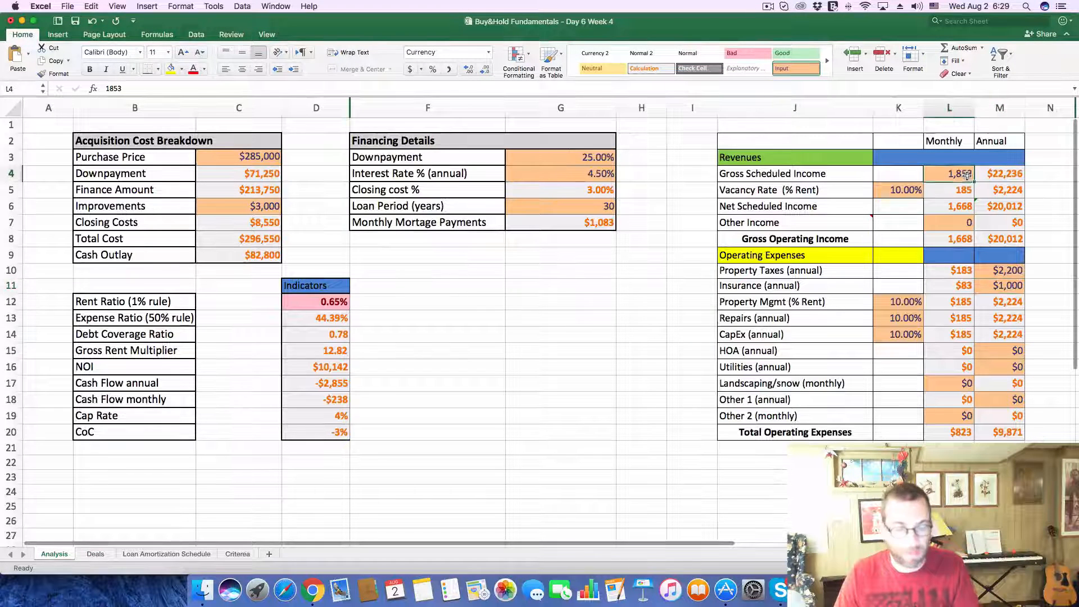
type("1")
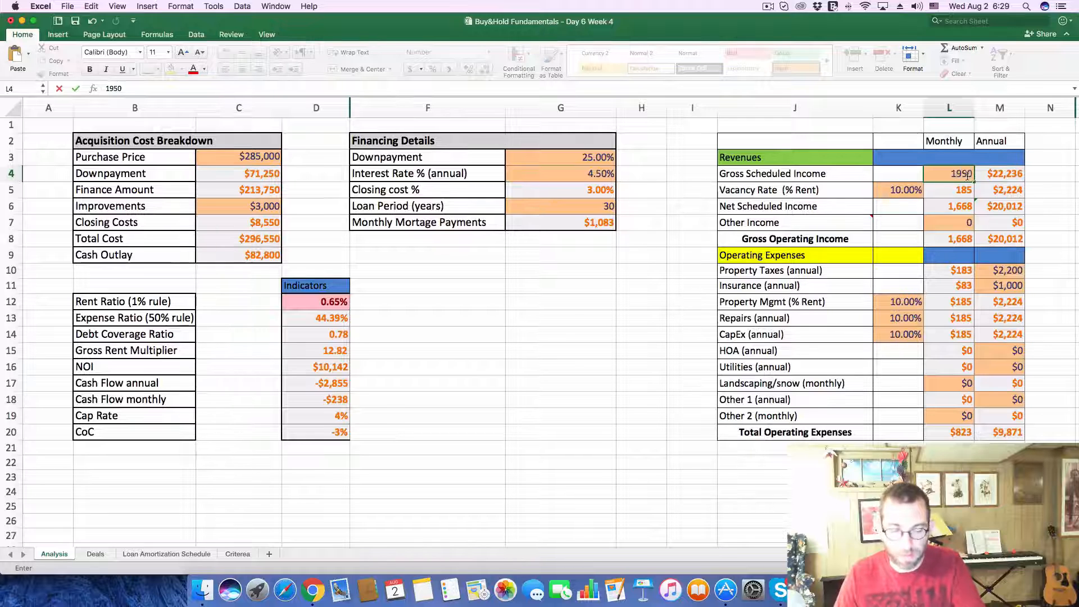
left_click(264, 156)
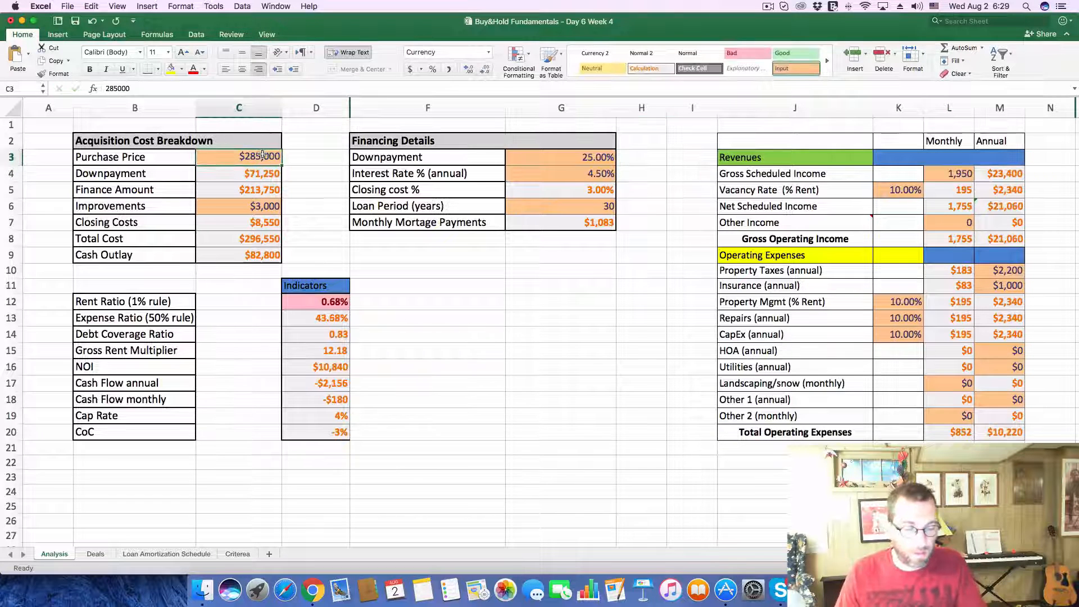
left_click(315, 89)
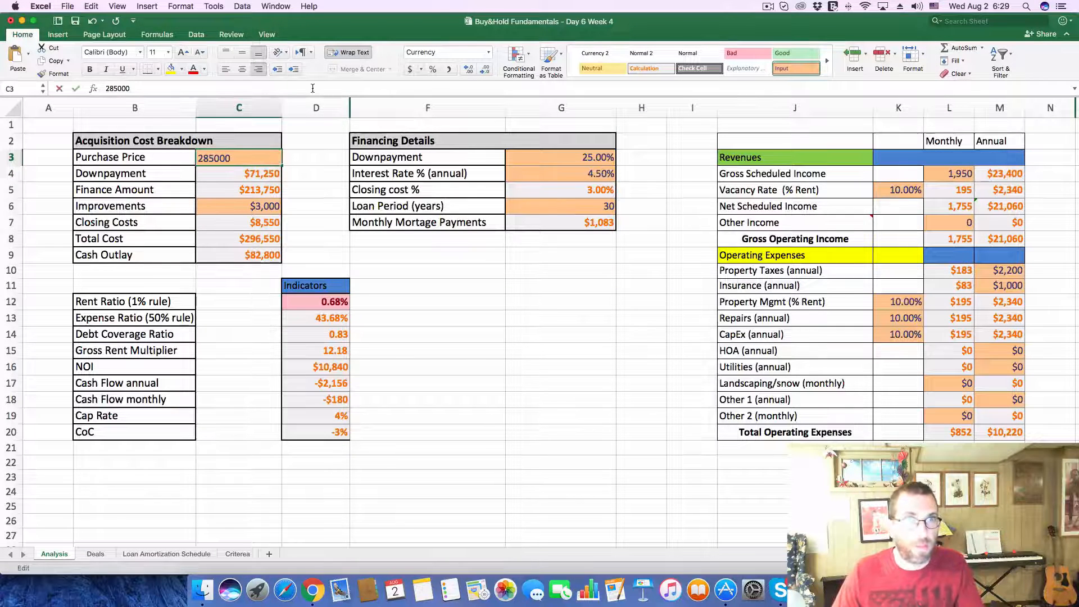
left_click_drag(93, 88, 46, 87)
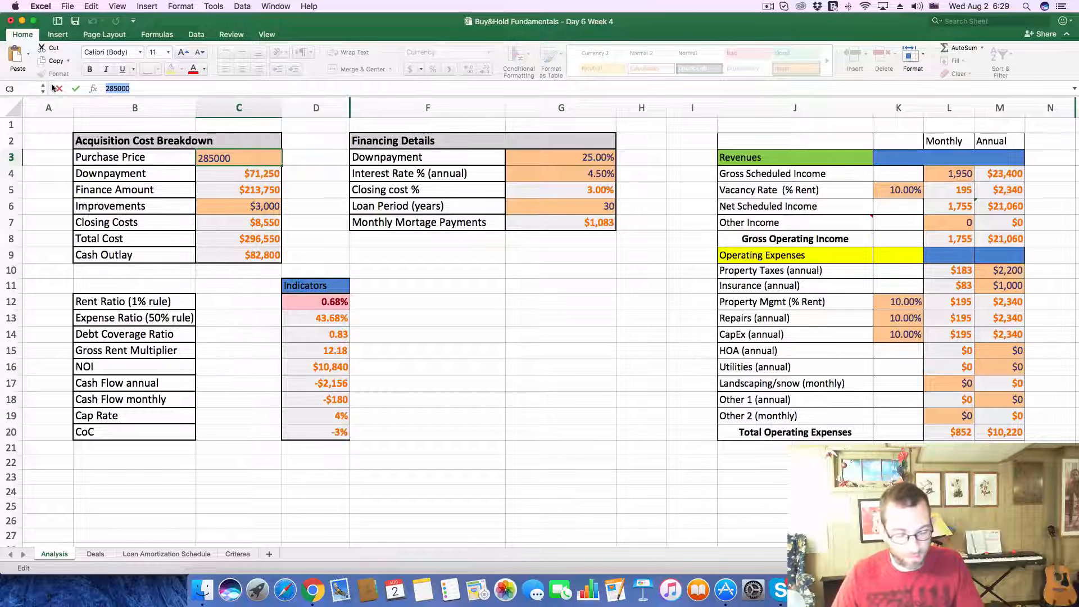
type("299900")
key("Return")
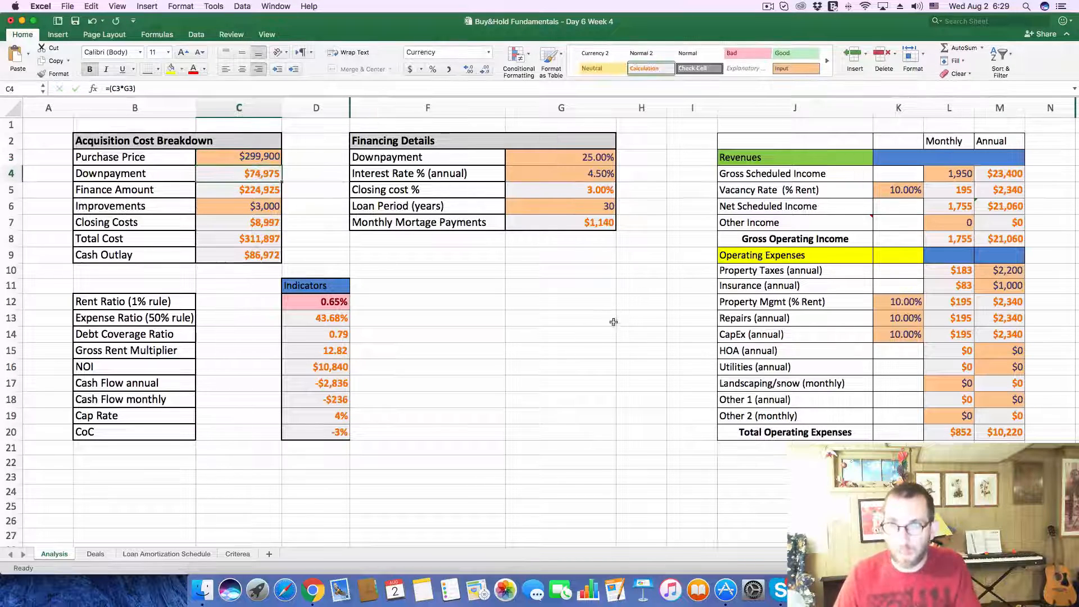
Step: Look up the home's tax history on its Zillow listing in Chrome, and set the annual Property Taxes to 5300 on Excel's Analysis sheet
key("super+Tab")
scroll(436, 521, "down", 10)
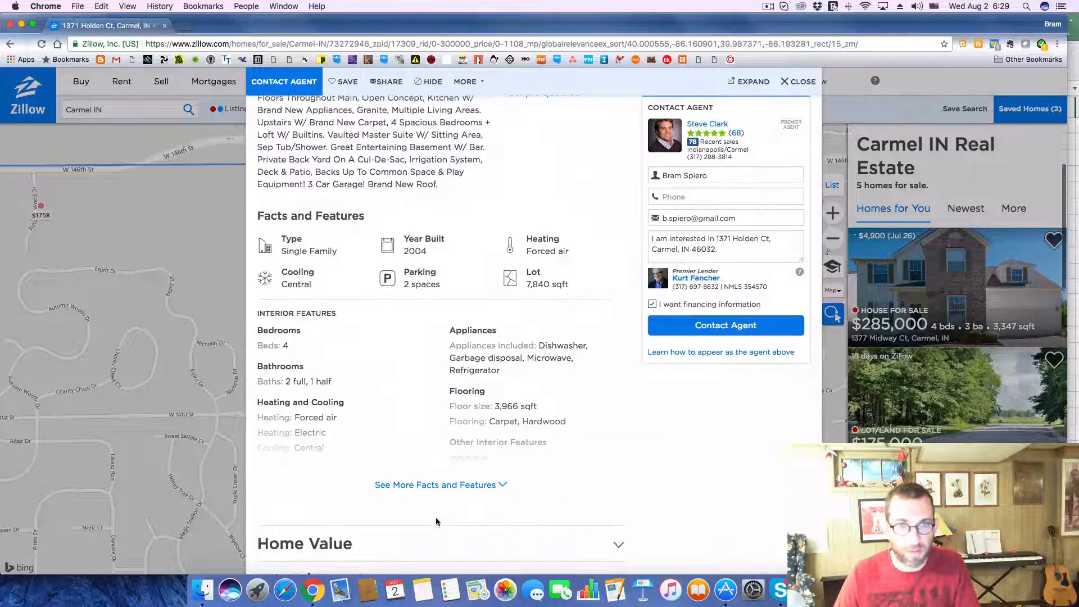
scroll(436, 521, "down", 5)
left_click(618, 330)
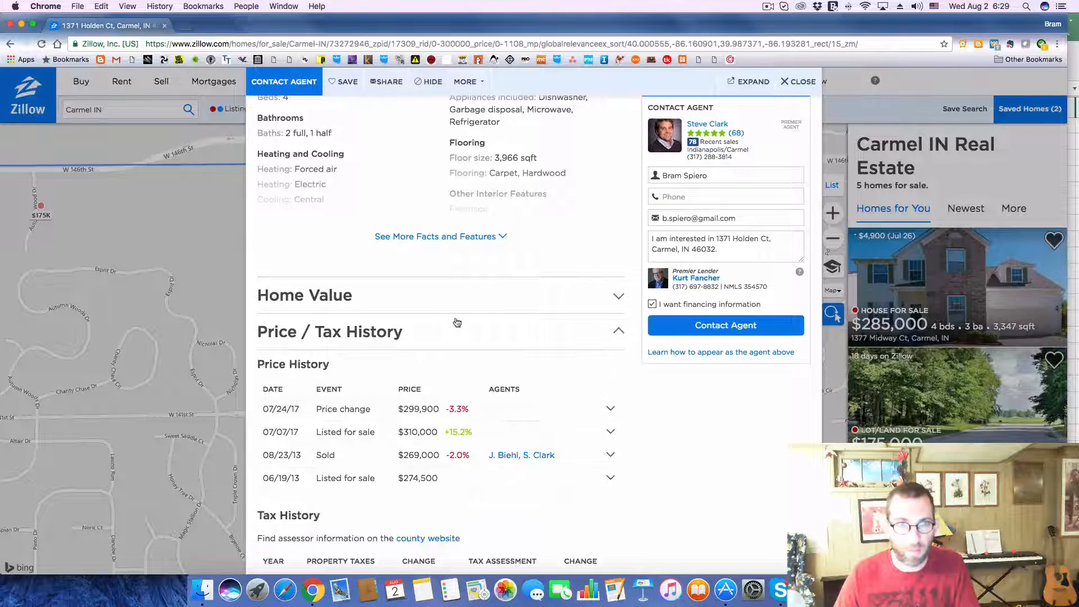
scroll(457, 322, "down", 3)
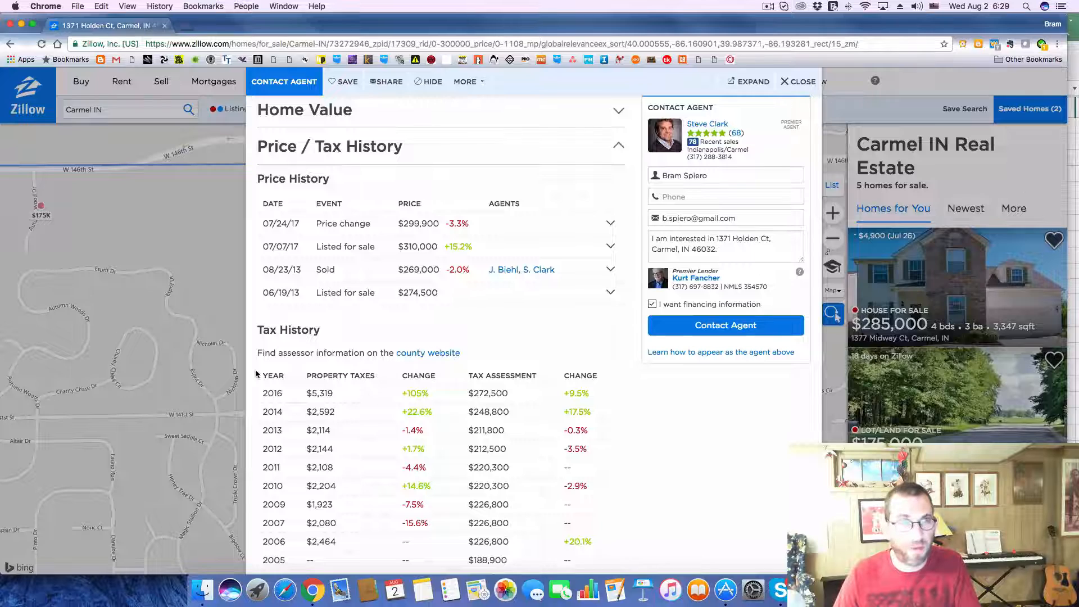
key("super+Tab")
left_click(987, 270)
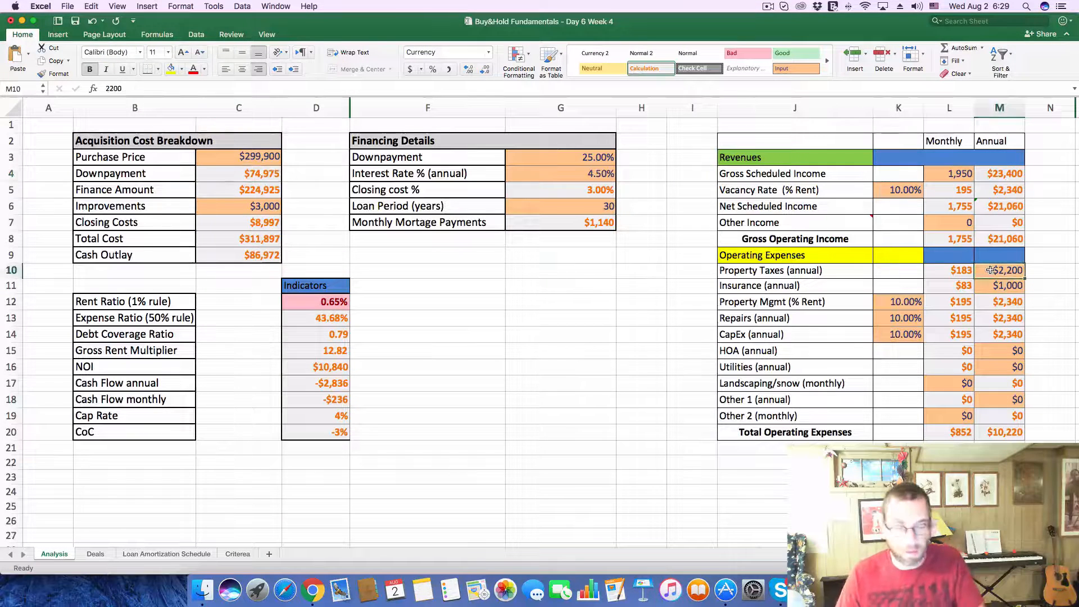
type("5,30")
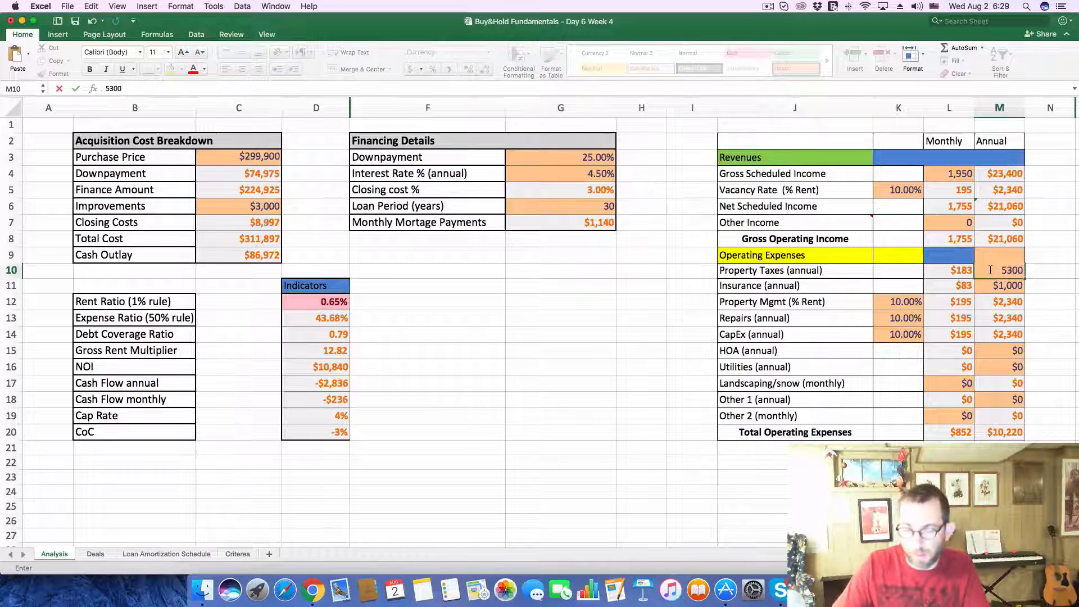
type("0")
key("Return")
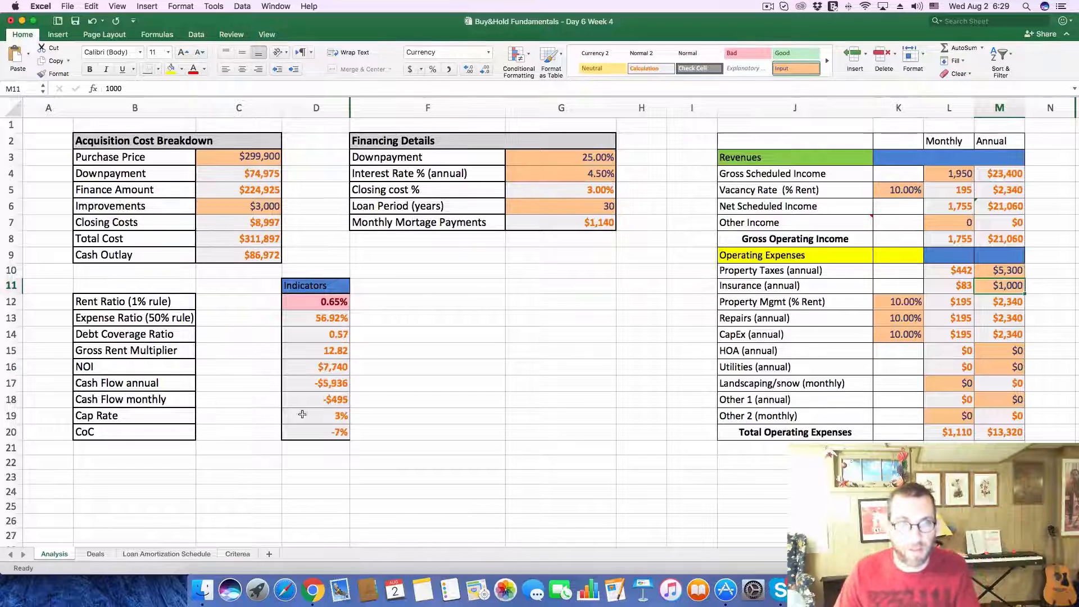
Step: On the Deals sheet, enter a cash flow of -495 and a CoC of -7% for deal 263
left_click(80, 554)
left_click(547, 249)
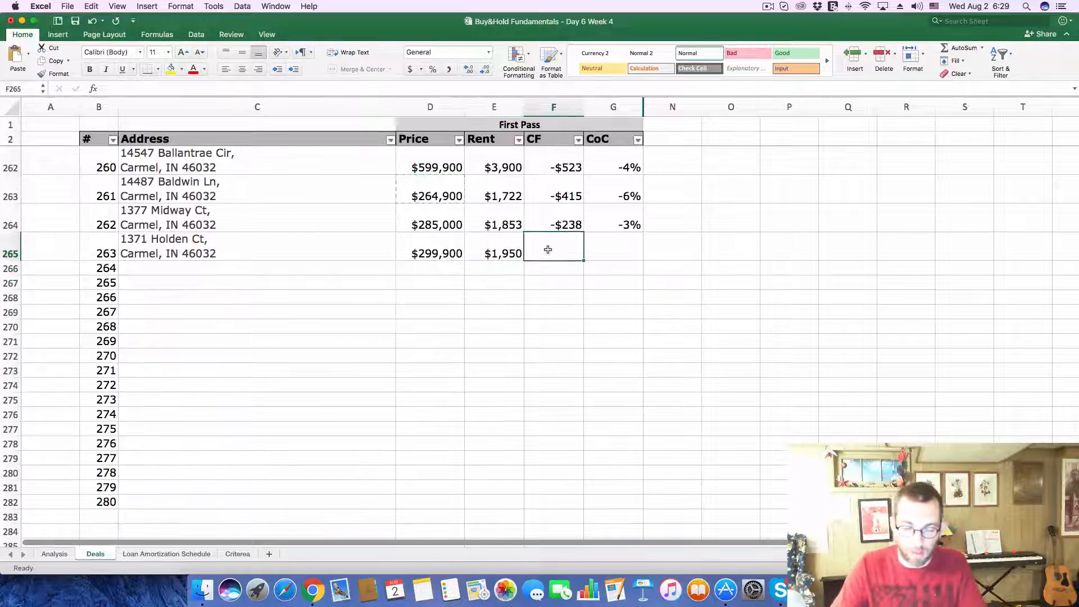
type("-495")
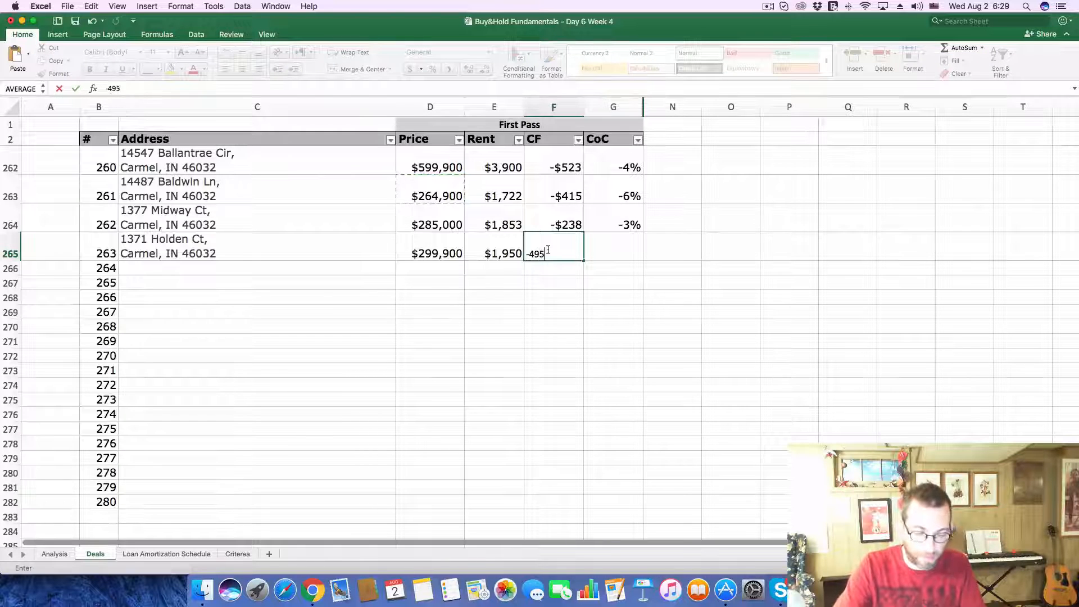
key("Tab")
type("-7")
key("Return")
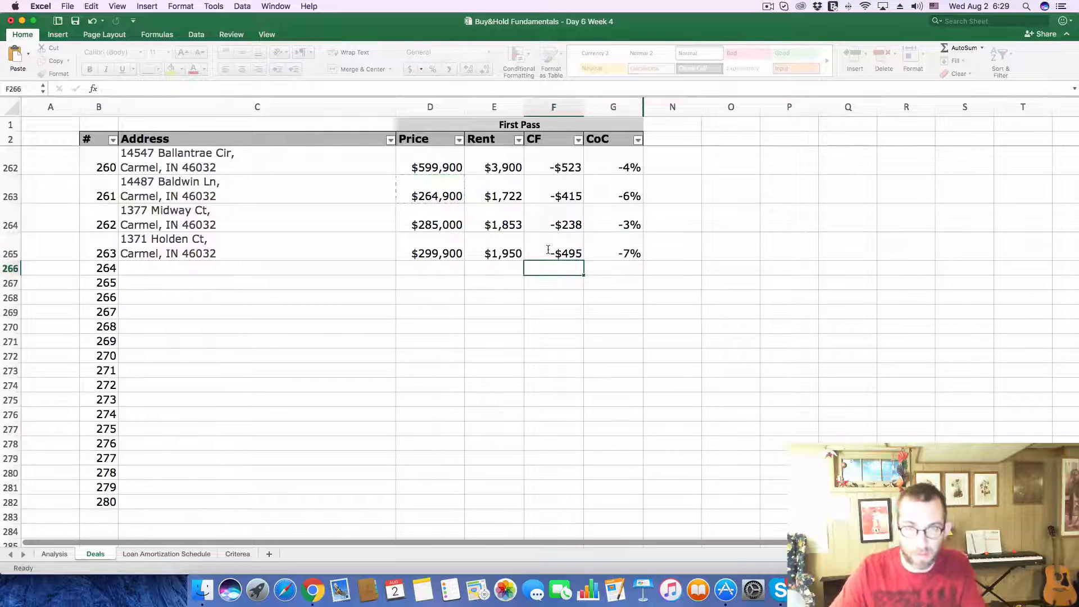
Step: Open the northern $265K home's Zillow listing from the map in Chrome, and copy its address into deal 264's Address cell in Excel
key("super+Tab")
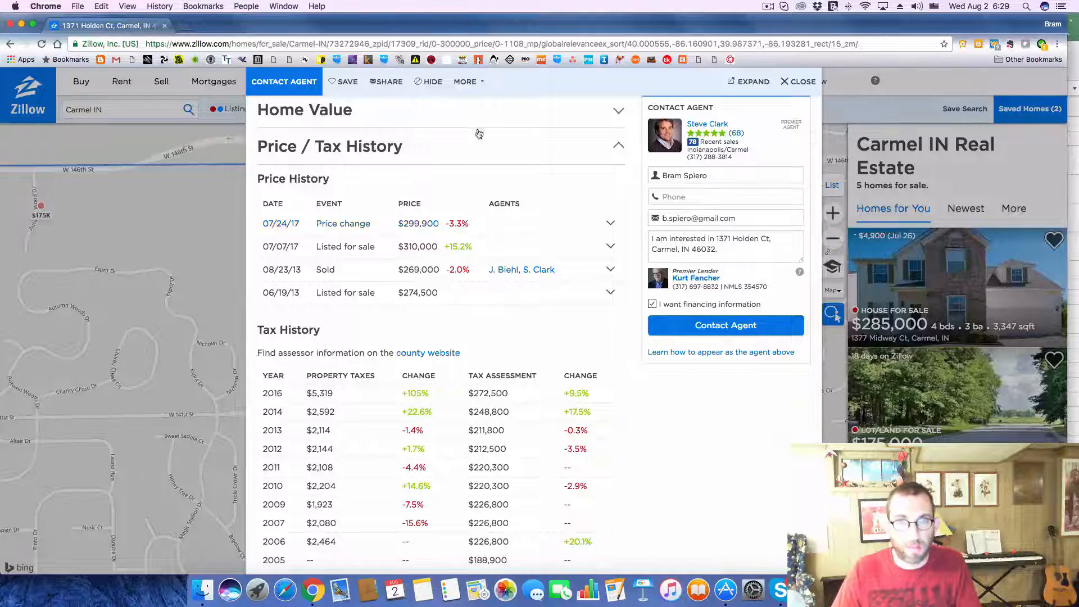
left_click(802, 82)
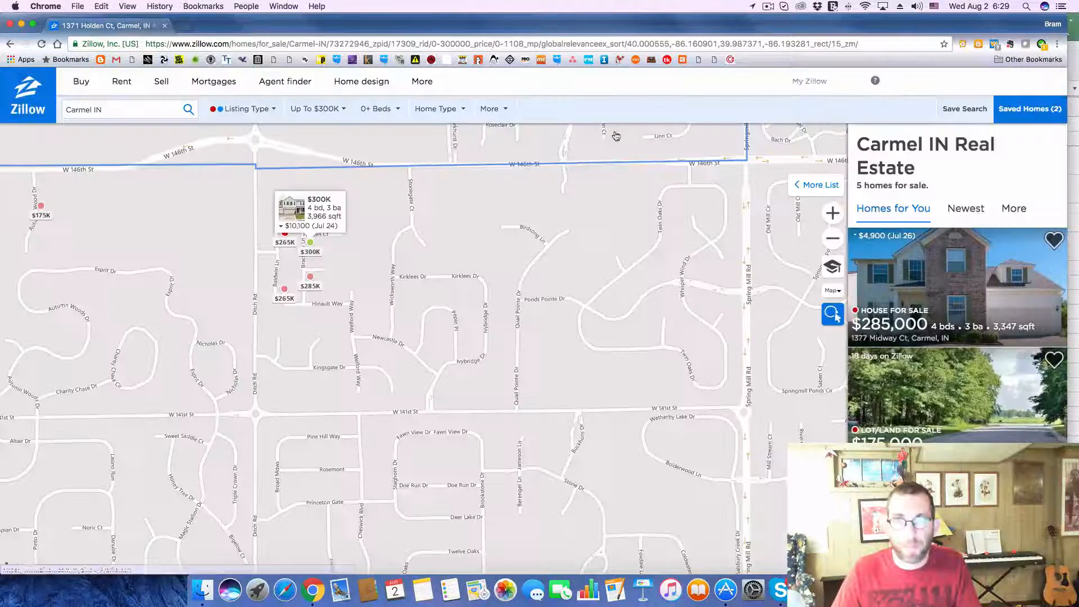
left_click(285, 235)
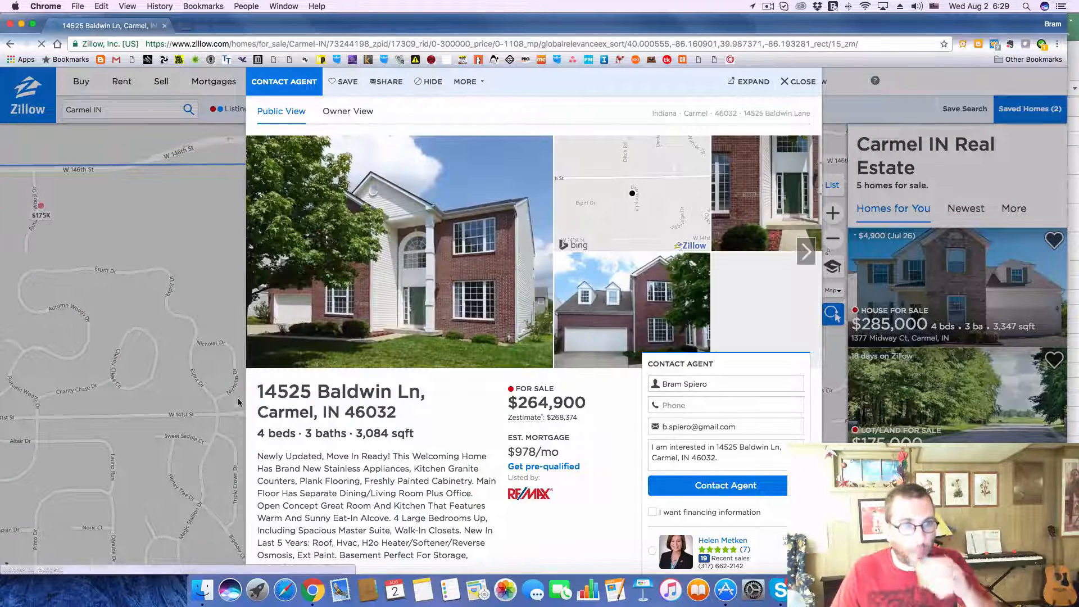
left_click_drag(254, 394, 396, 416)
key("super+c")
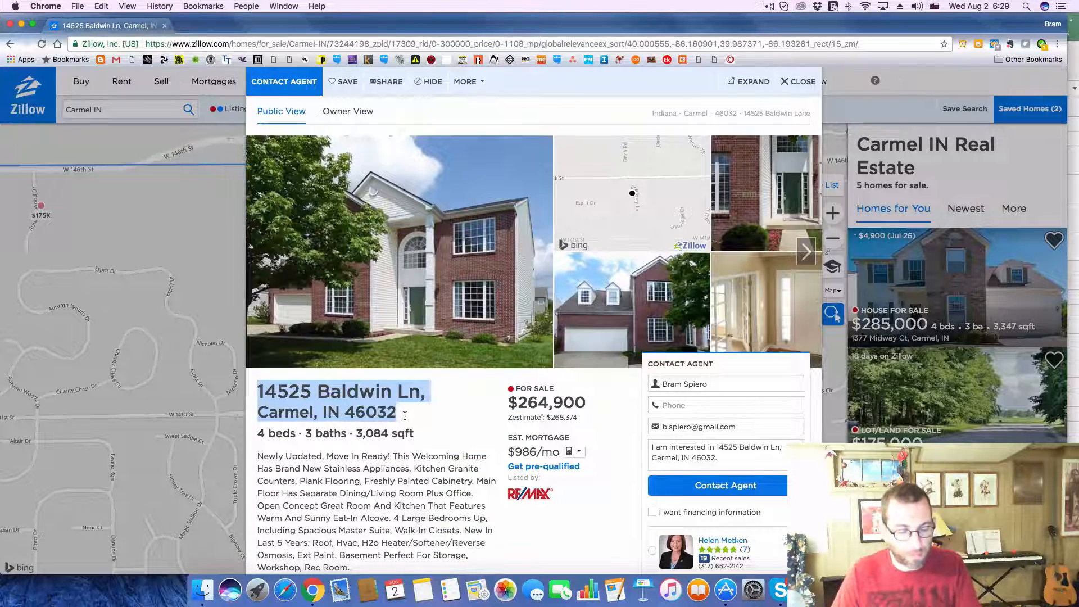
key("super+Tab")
left_click(171, 267)
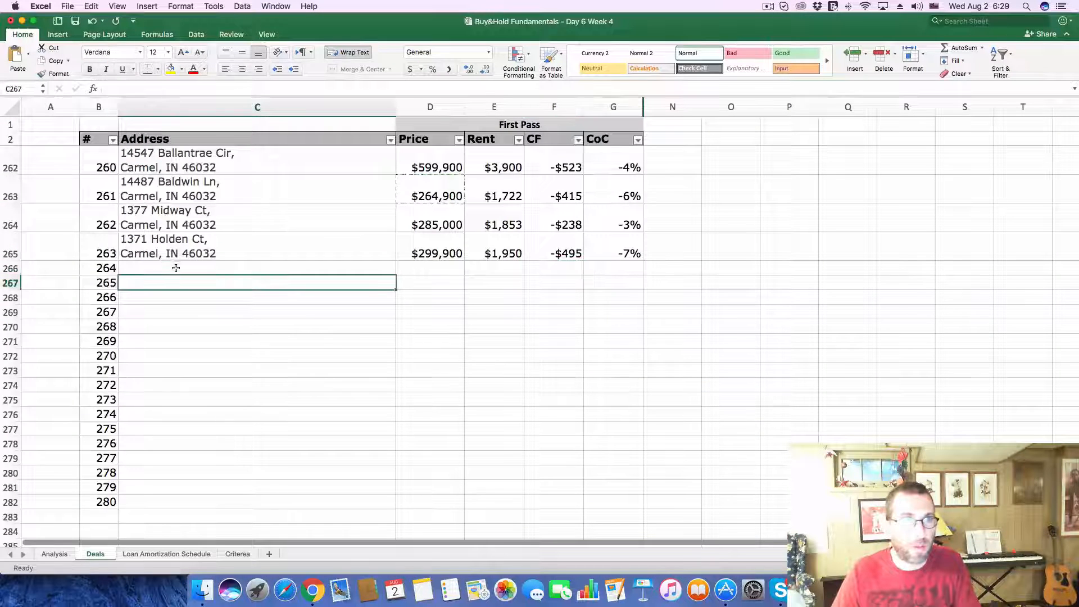
left_click(193, 90)
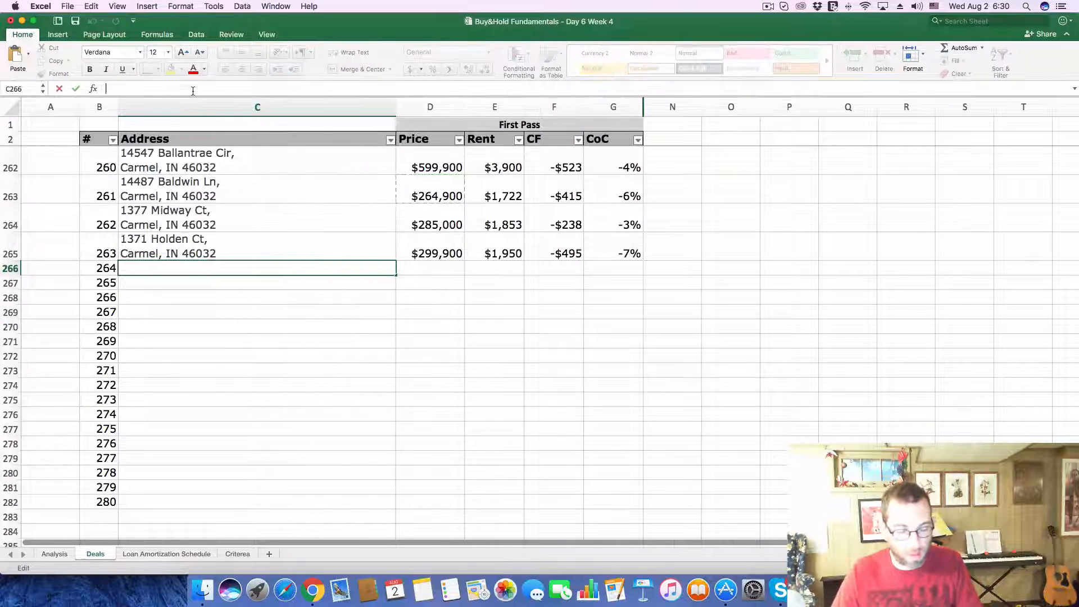
key("super+v")
key("Return")
Step: Copy the home's $264,900 asking price from its Zillow listing in Chrome into deal 264's Price cell in Excel
key("super+Tab")
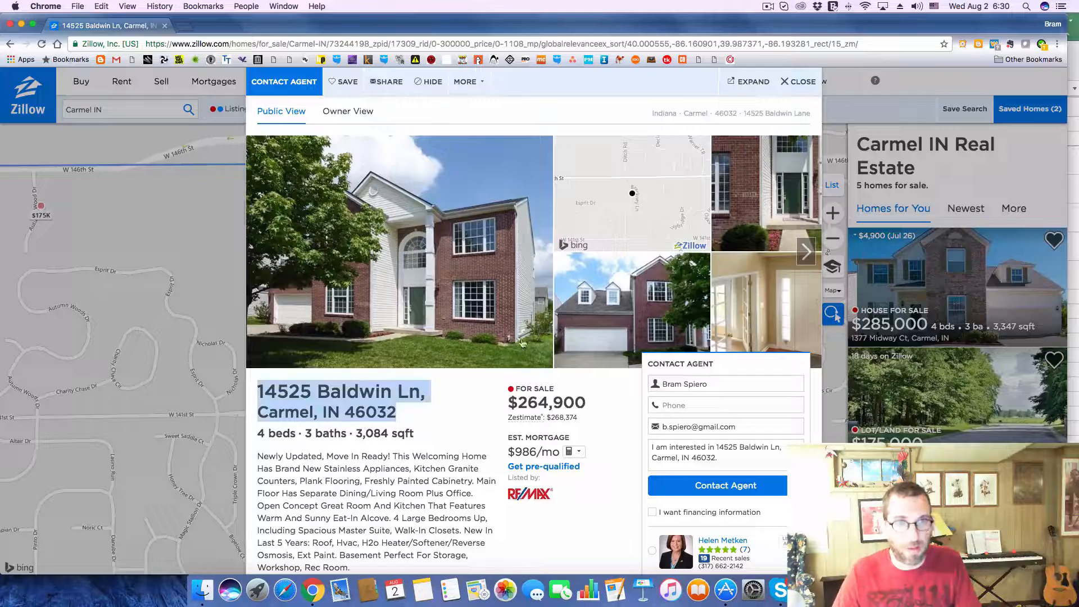
left_click_drag(518, 402, 591, 402)
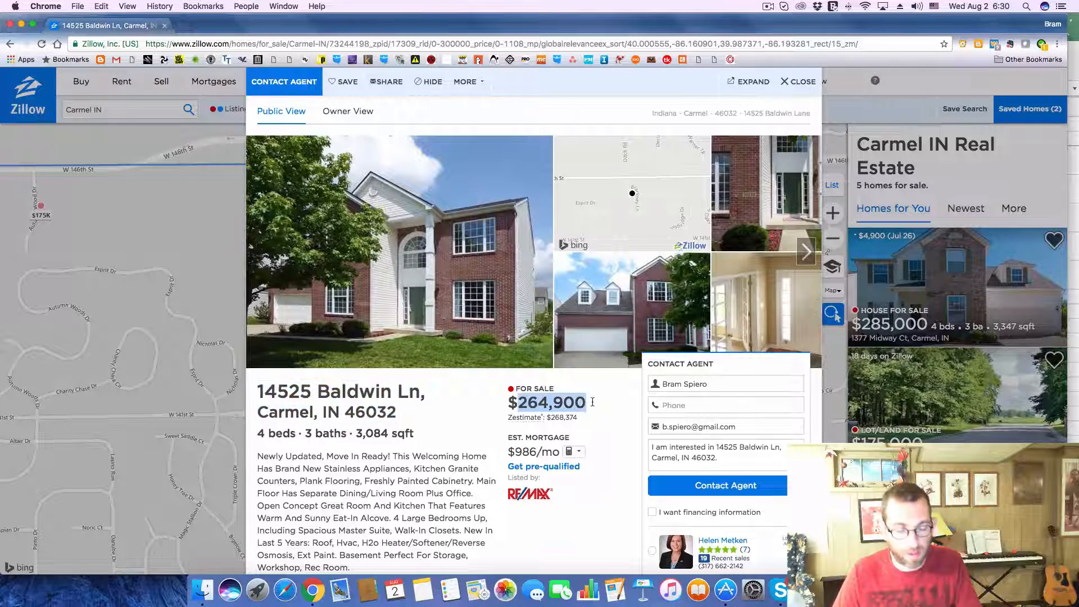
key("super+c")
key("super+Tab")
left_click(452, 269)
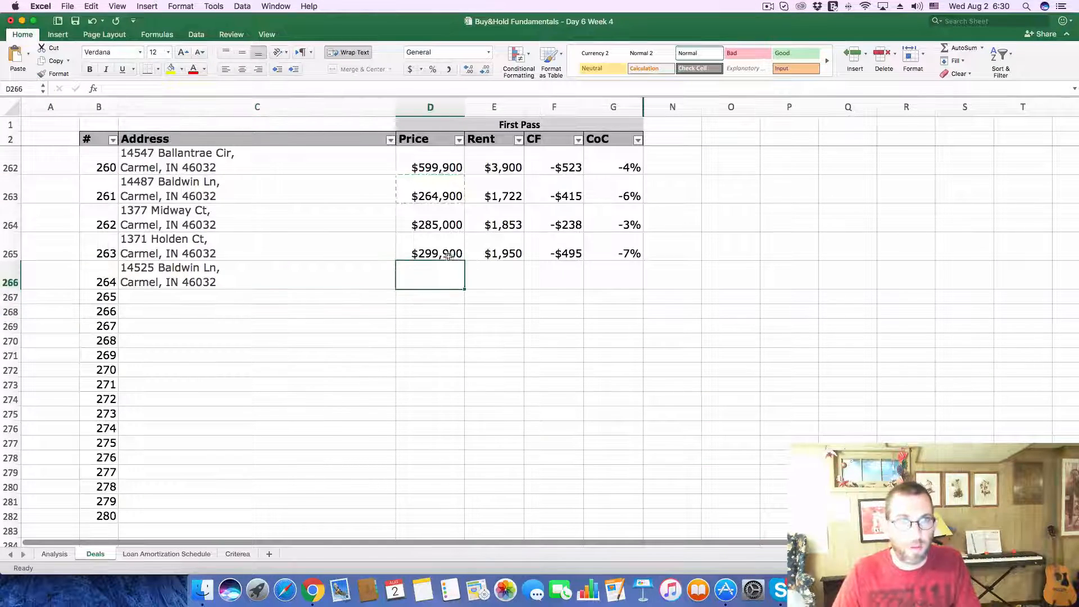
left_click(244, 88)
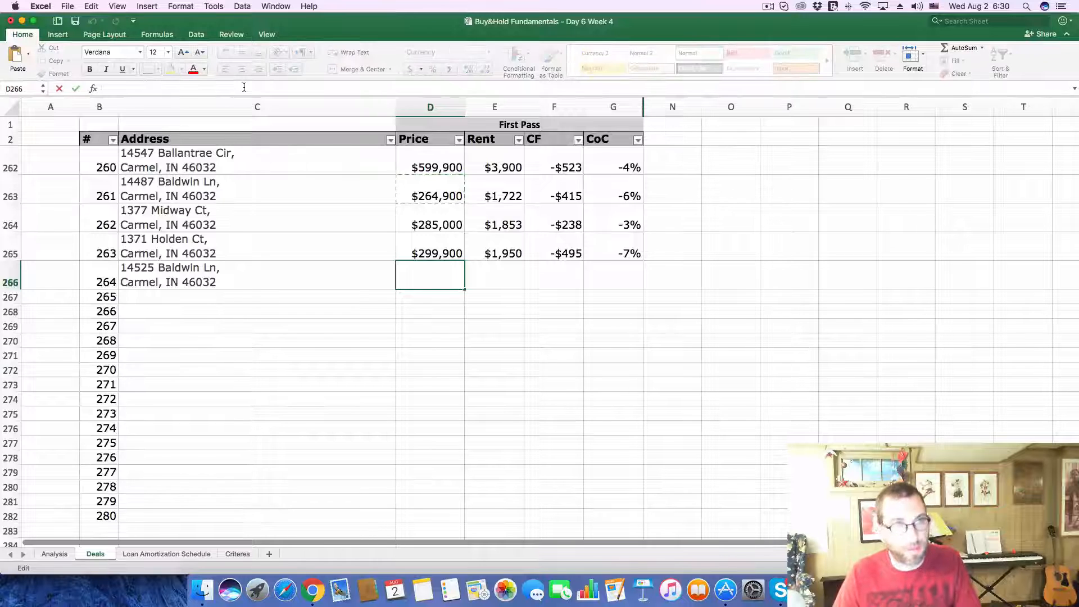
key("super+v")
key("Return")
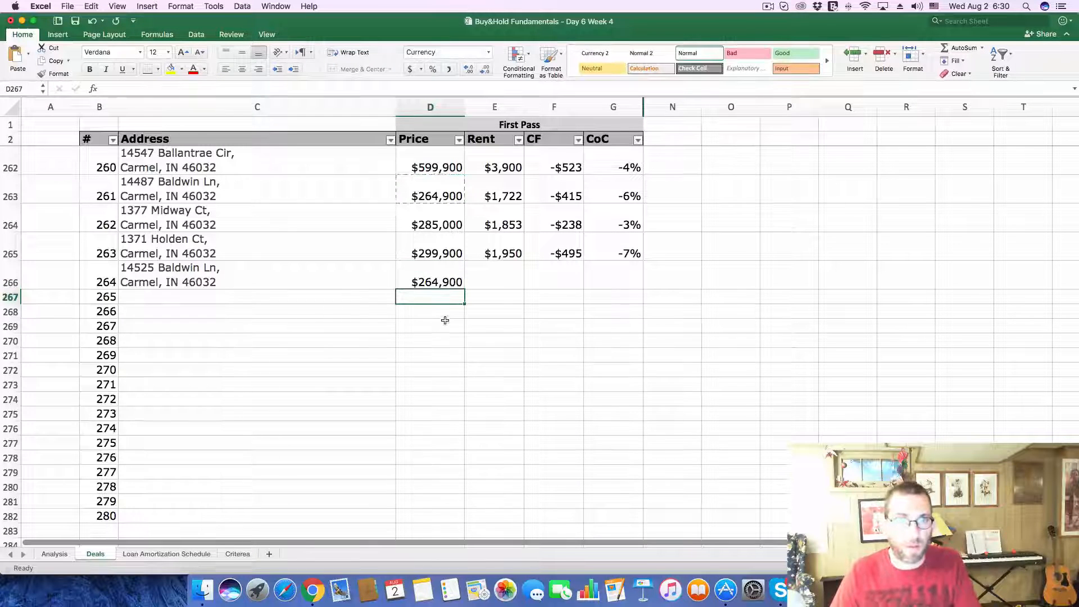
Step: Copy the $1,722 rent of deal 261 into deal 264's Rent cell
left_click(490, 254)
left_click(482, 277)
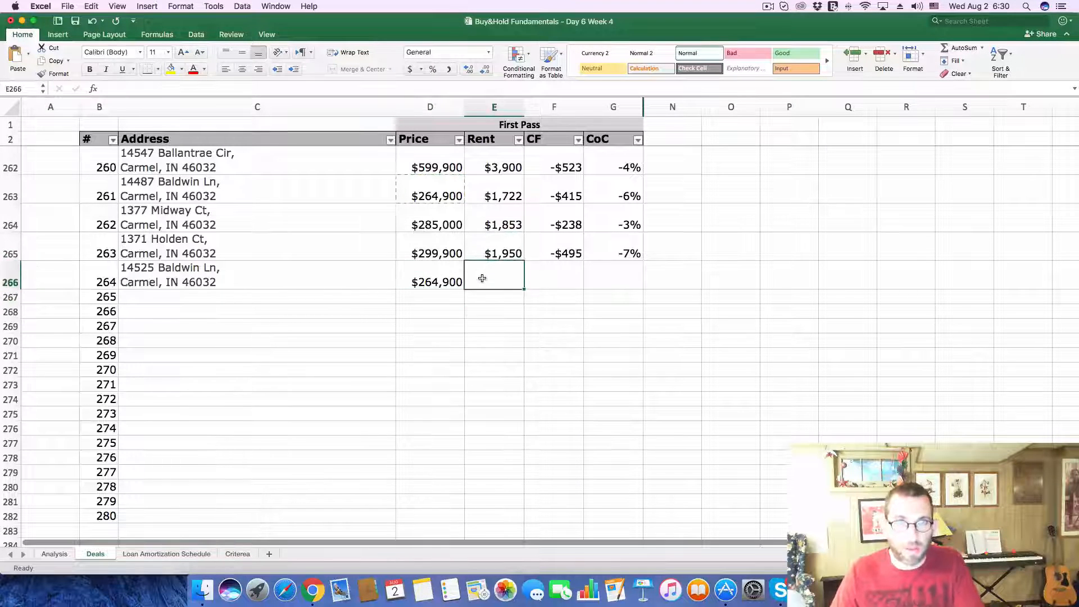
left_click(511, 196)
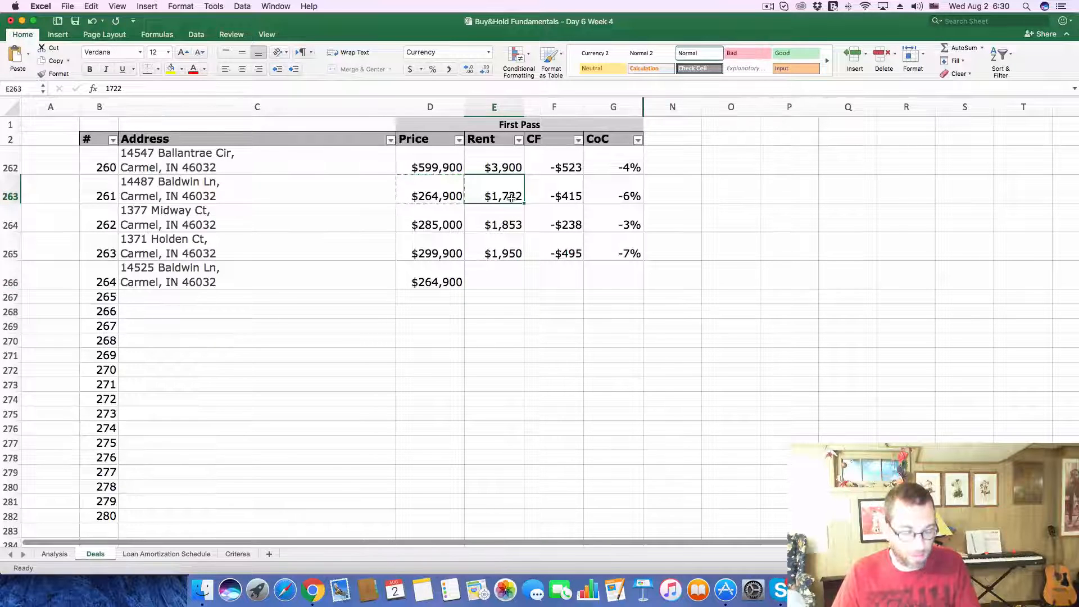
key("super+c")
left_click(496, 273)
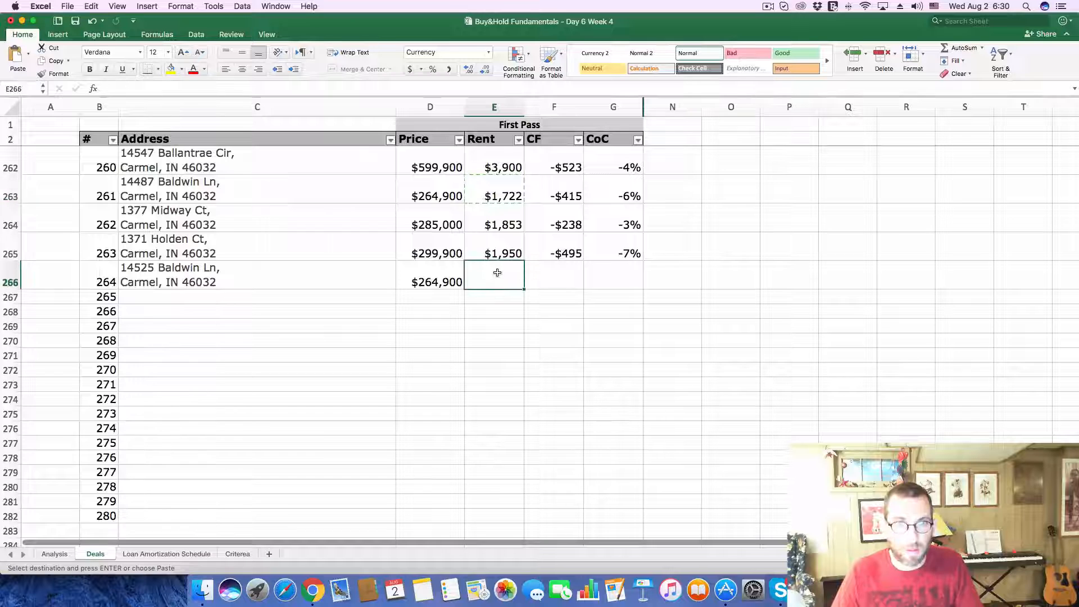
key("super+v")
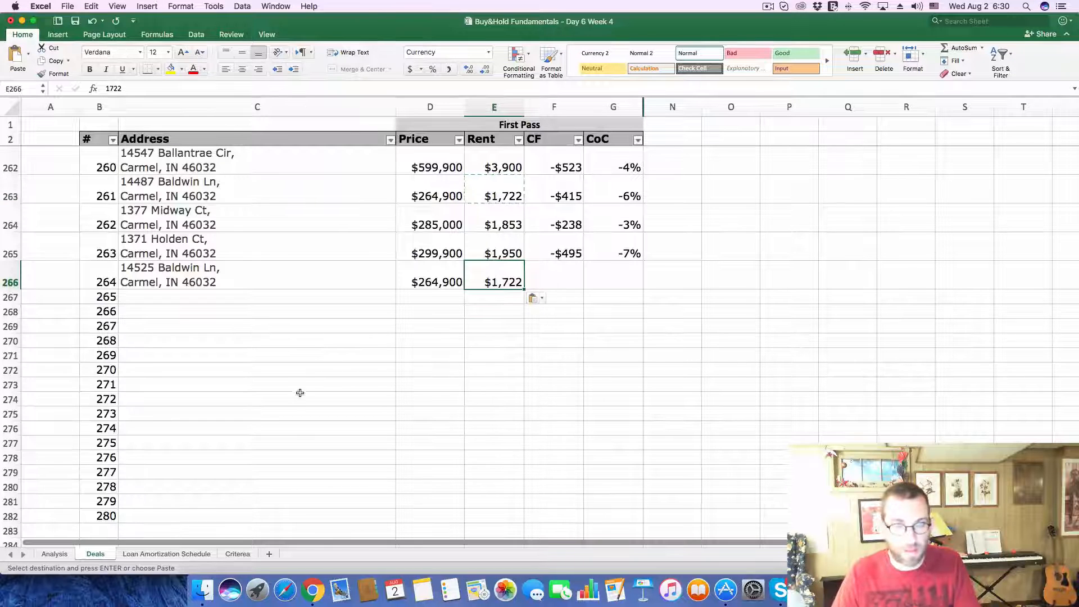
Step: Look up the home's price and tax history on its Zillow listing in Chrome
left_click(313, 589)
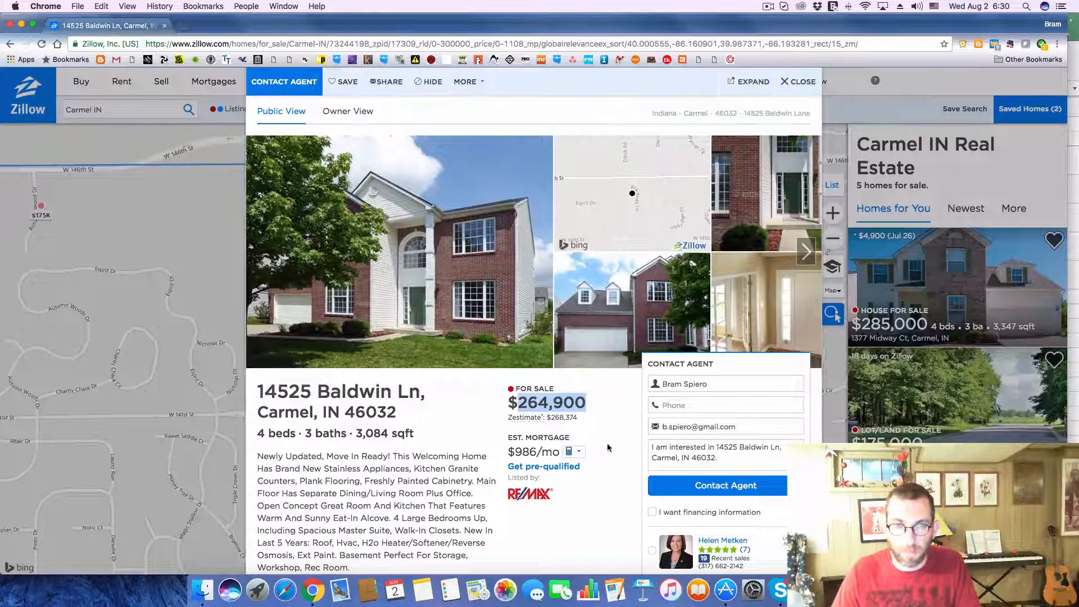
scroll(607, 447, "down", 15)
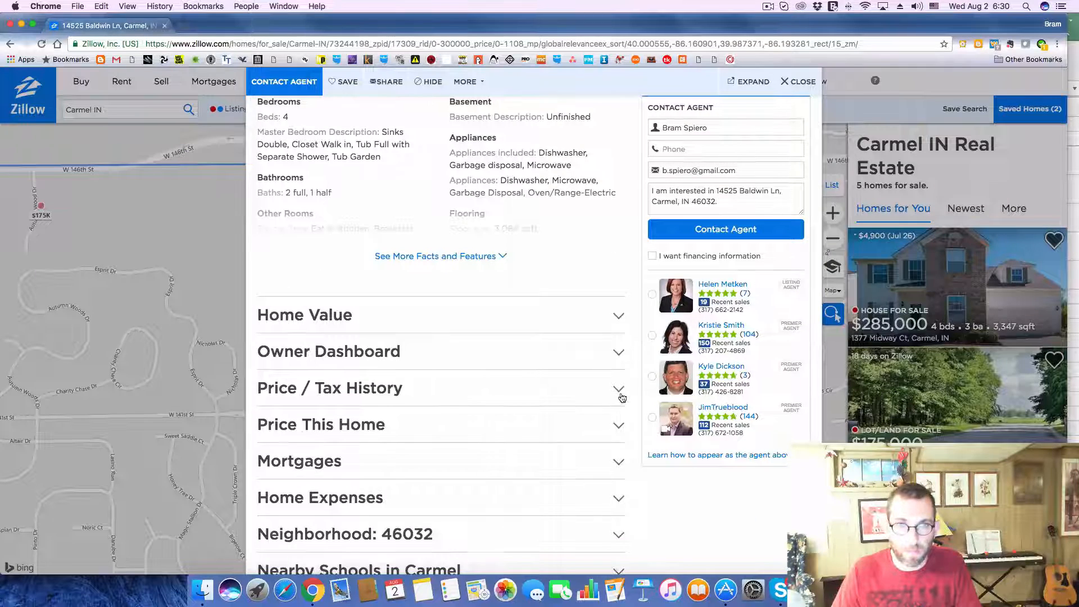
left_click(620, 394)
scroll(513, 405, "down", 6)
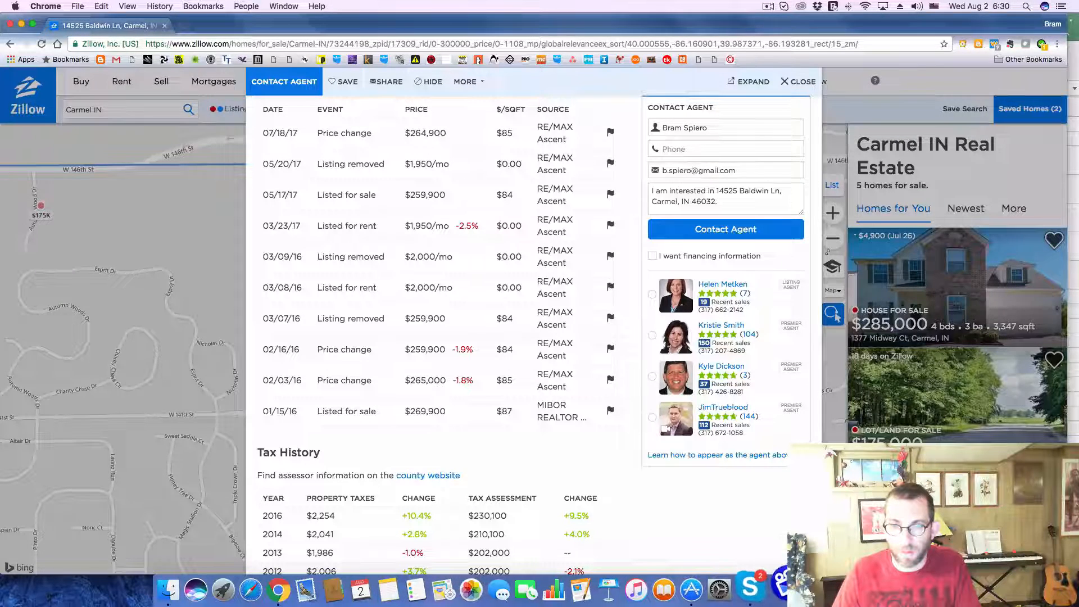
Step: On Excel's Analysis sheet, set the monthly Gross Scheduled Income to 1722 and the annual Property Taxes to 2254
left_click(831, 588)
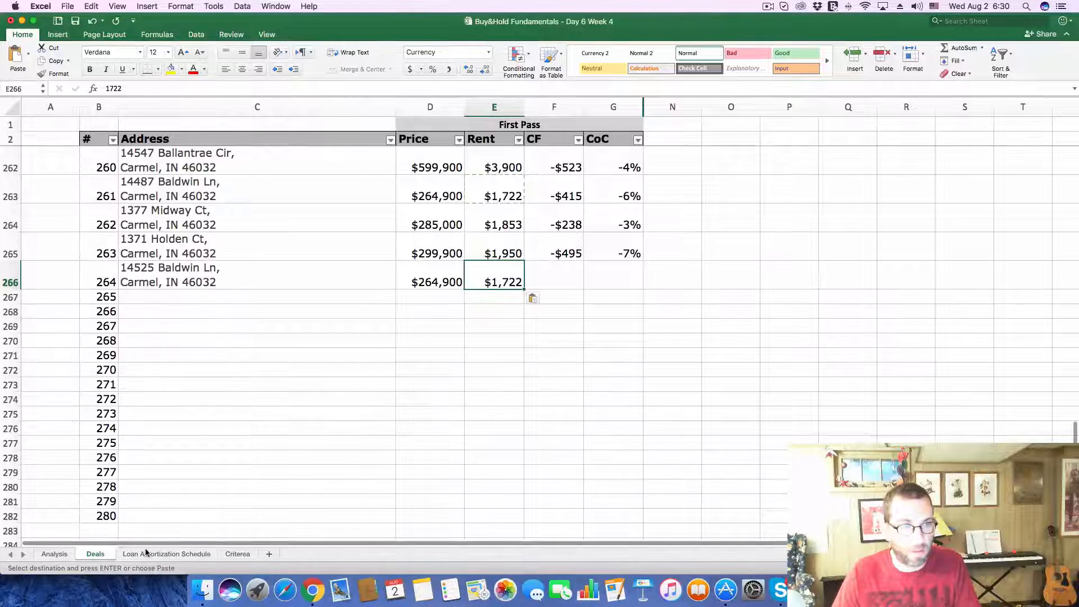
left_click(58, 557)
left_click(938, 175)
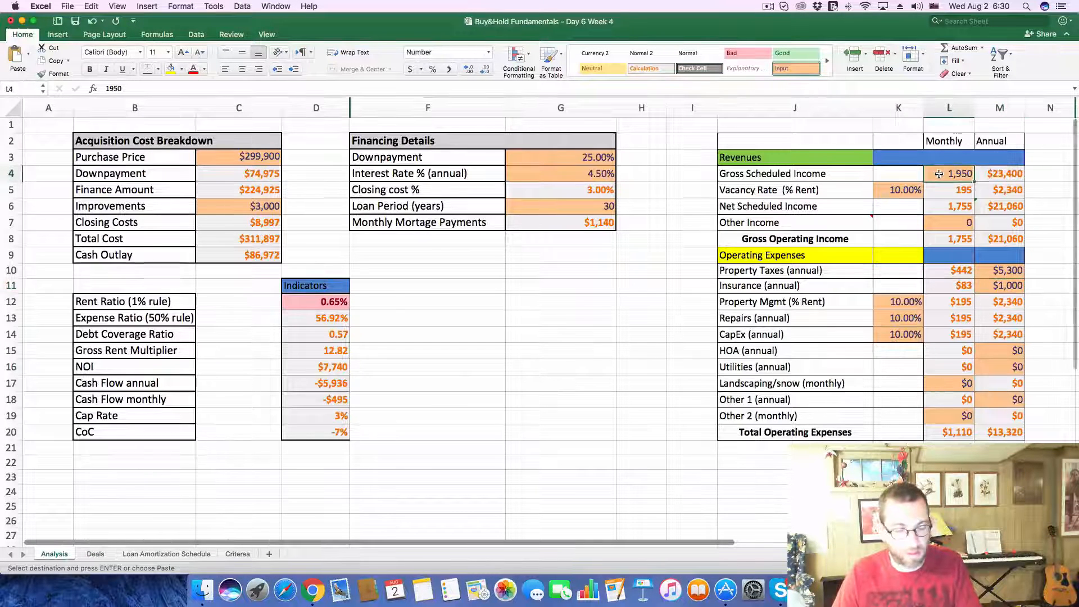
type("1722")
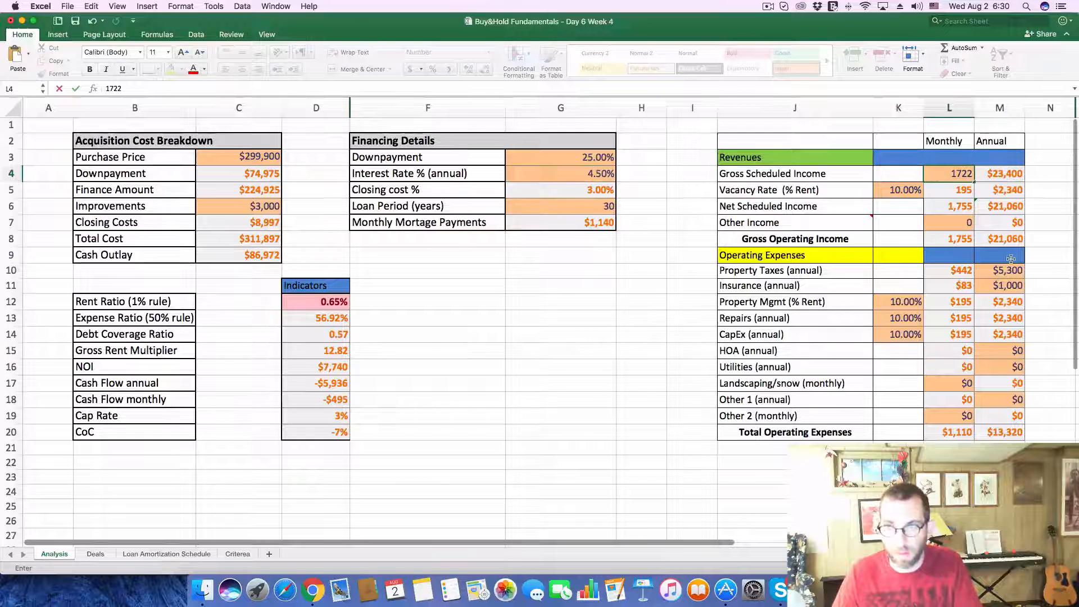
left_click(1007, 271)
type("2,25")
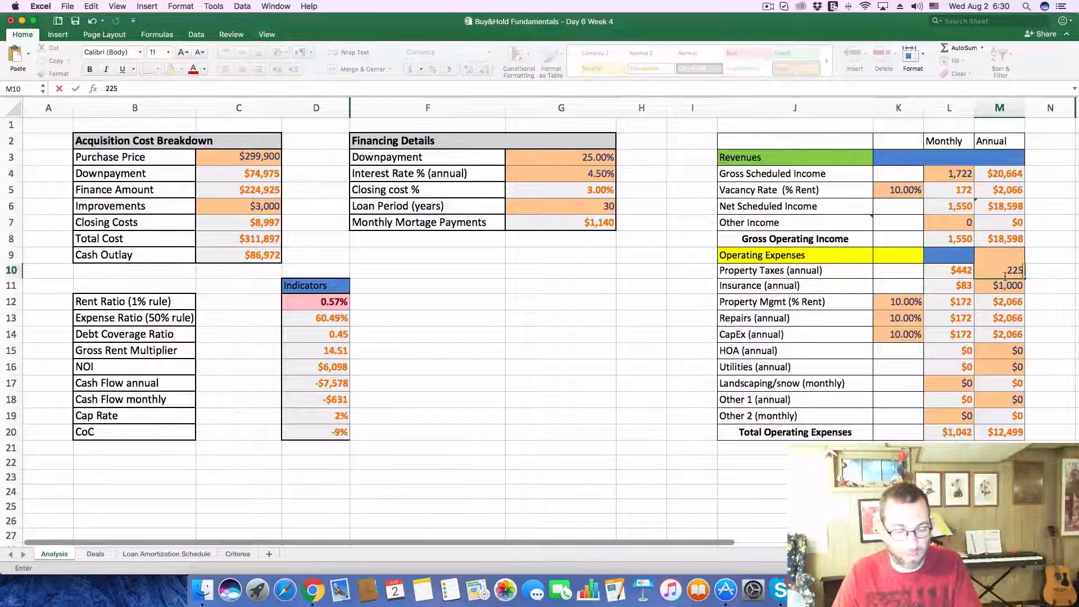
type("4")
left_click(635, 303)
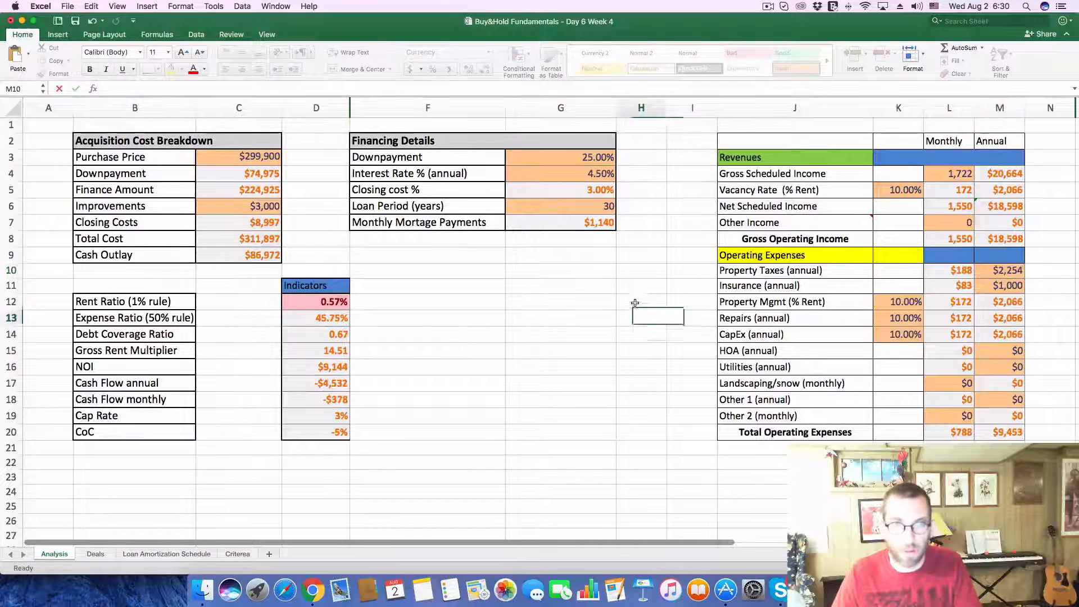
Step: Try to paste the copied value over the Purchase Price on the Analysis sheet
left_click(225, 158)
double_click(118, 88)
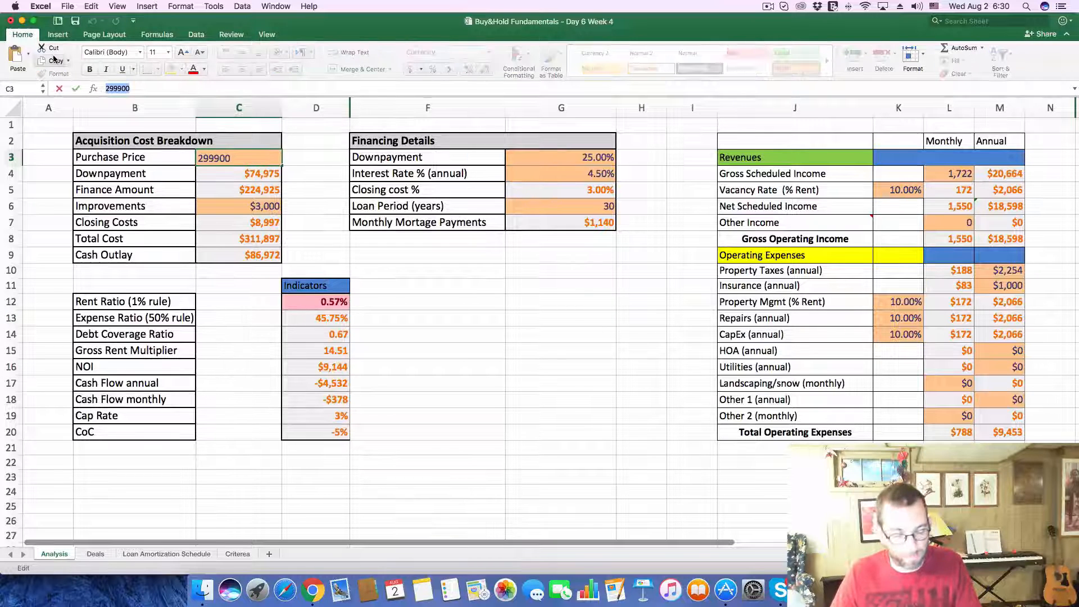
type("$1,722")
key("Return")
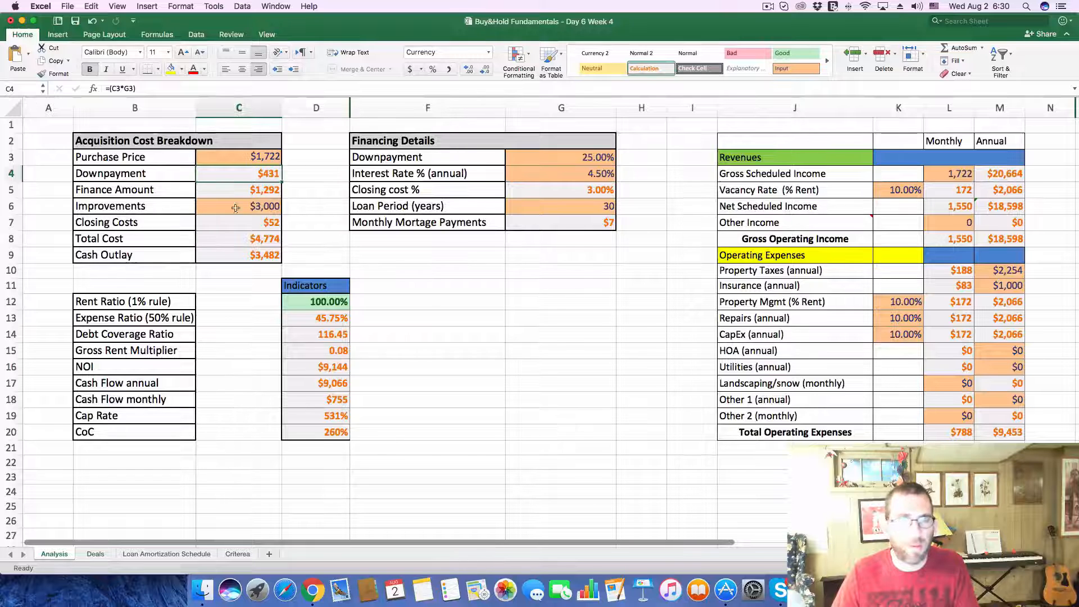
Step: Copy deal 264's price from the Deals sheet and set the Analysis sheet's Purchase Price to 264900
left_click(96, 553)
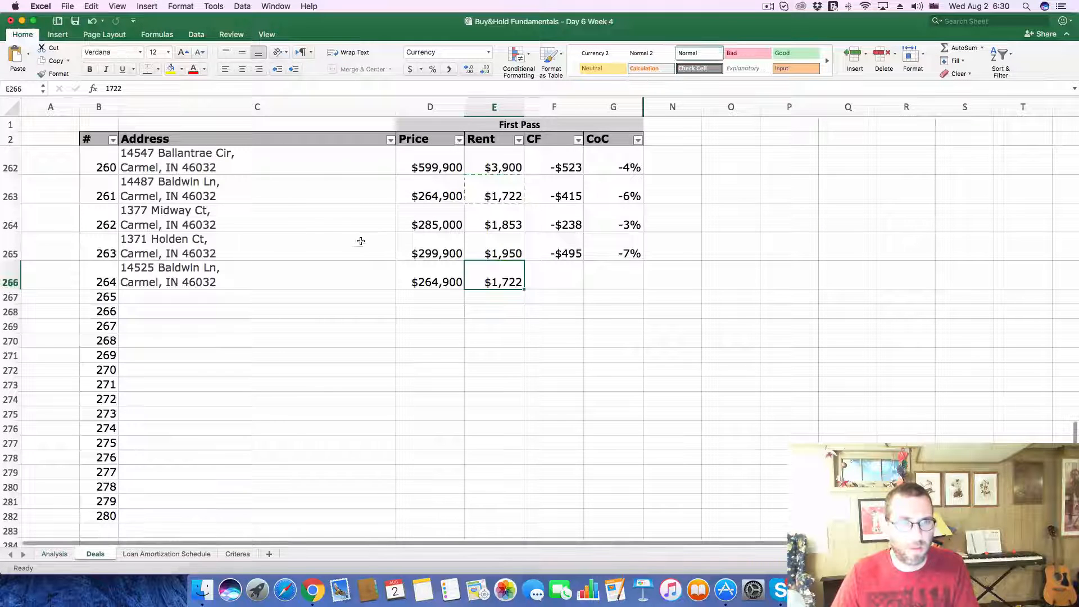
left_click(424, 273)
left_click_drag(187, 87, 32, 69)
key("super+Tab")
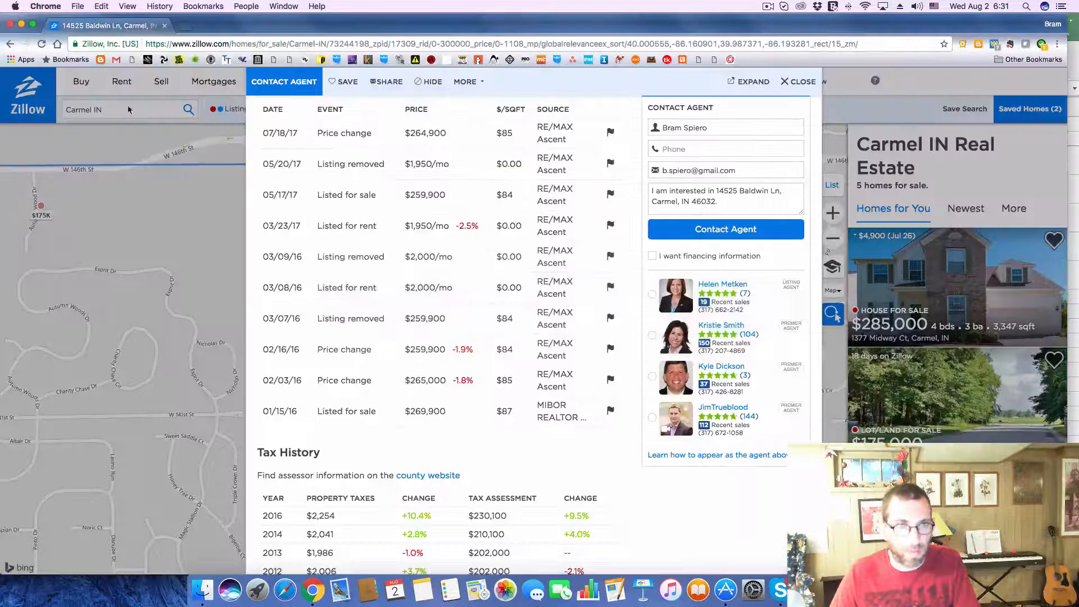
key("super+Tab")
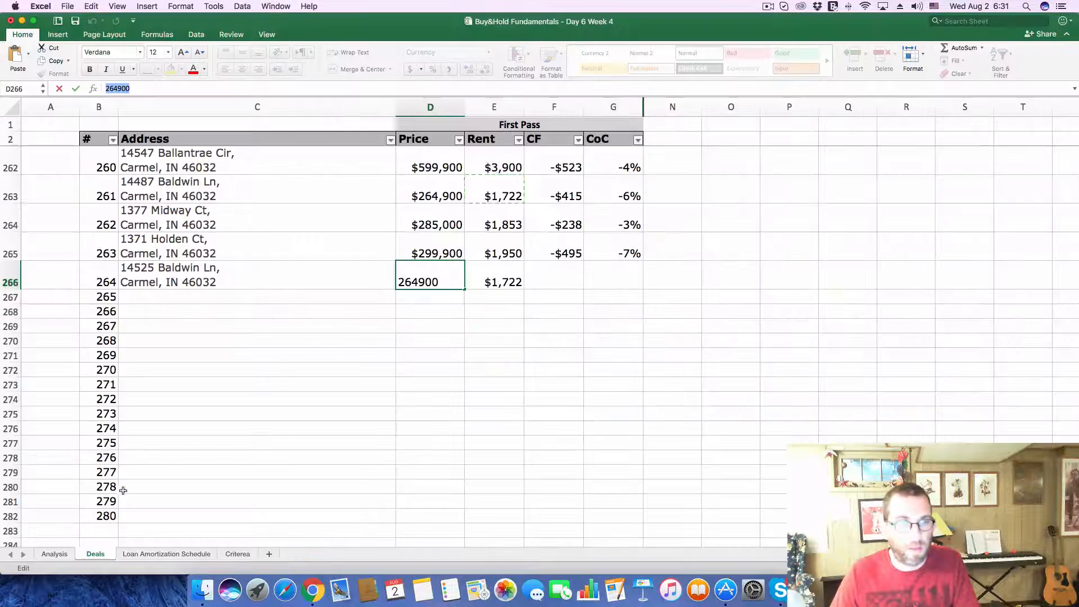
left_click(52, 554)
left_click(235, 160)
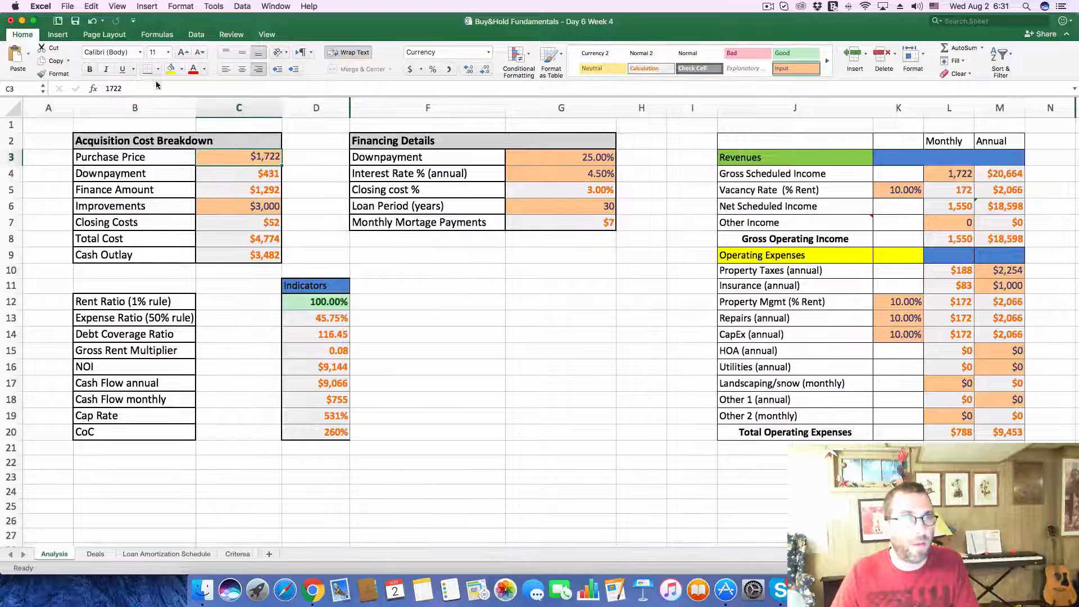
left_click(107, 87)
double_click(106, 87)
type("264900")
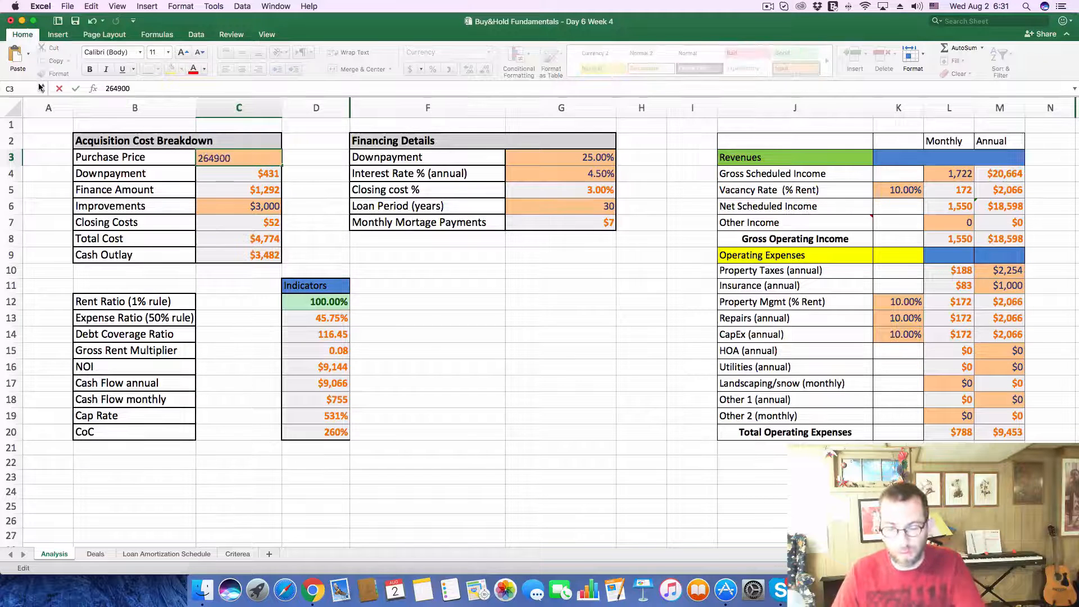
key("Return")
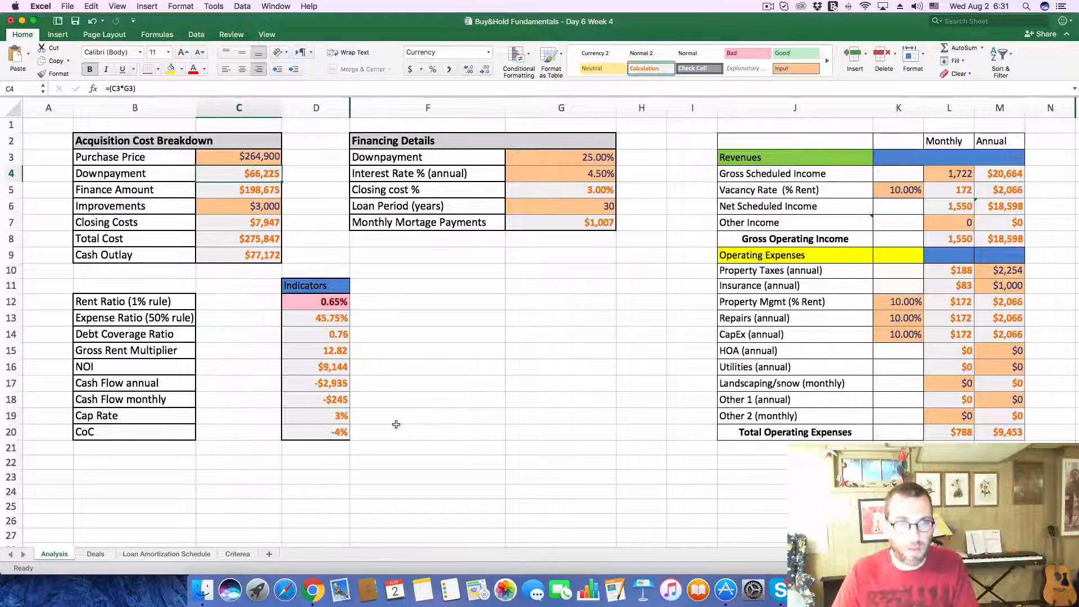
Step: On the Deals sheet, enter a cash flow of -245 and a CoC of -4% for deal 264
left_click(96, 553)
left_click(563, 271)
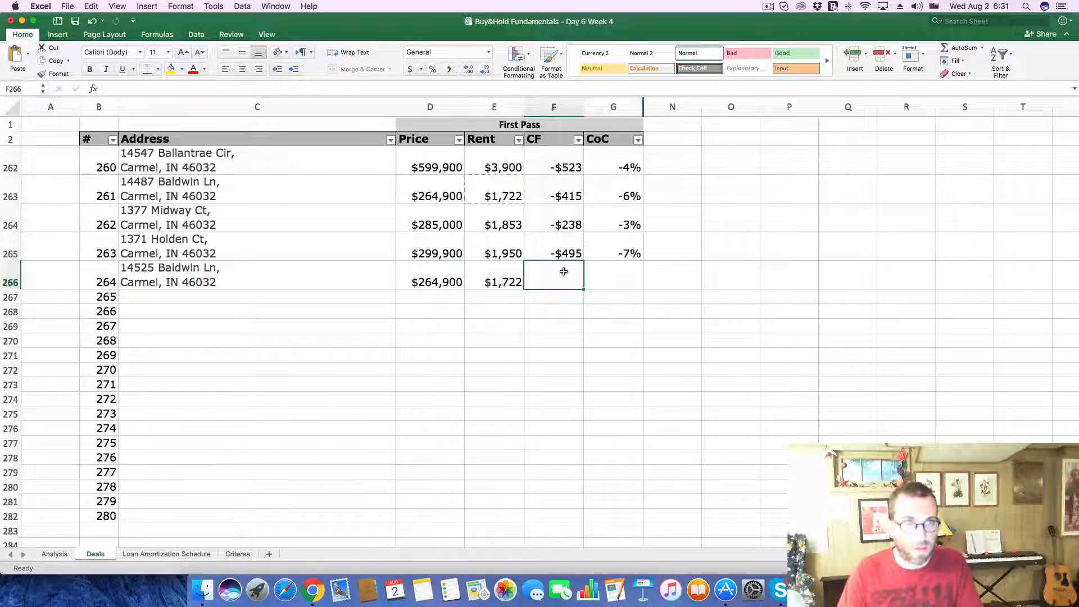
type("-$245")
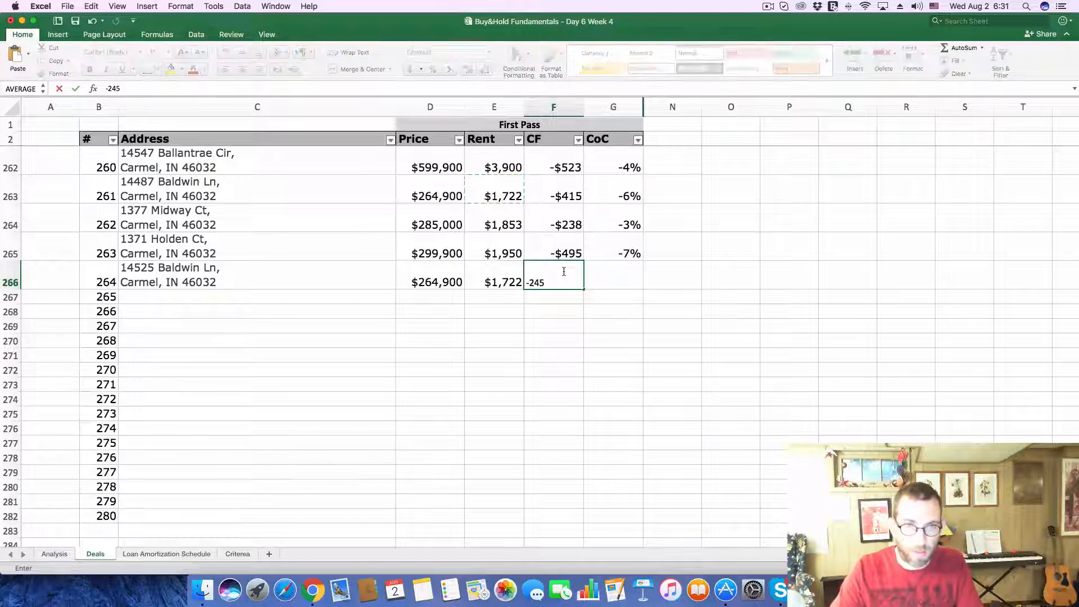
key("Return")
left_click(623, 284)
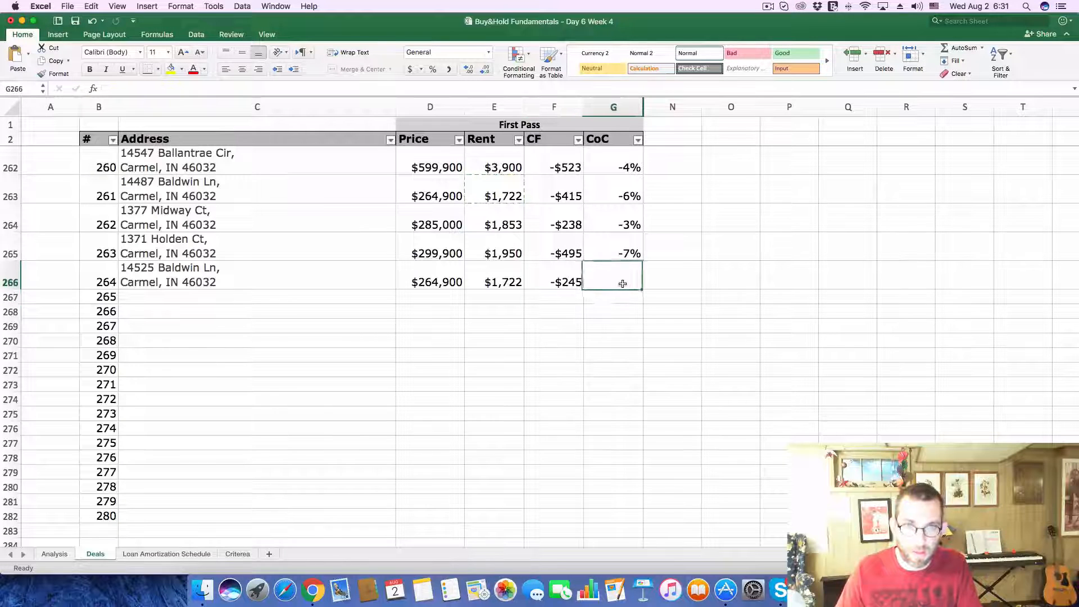
type("-.04")
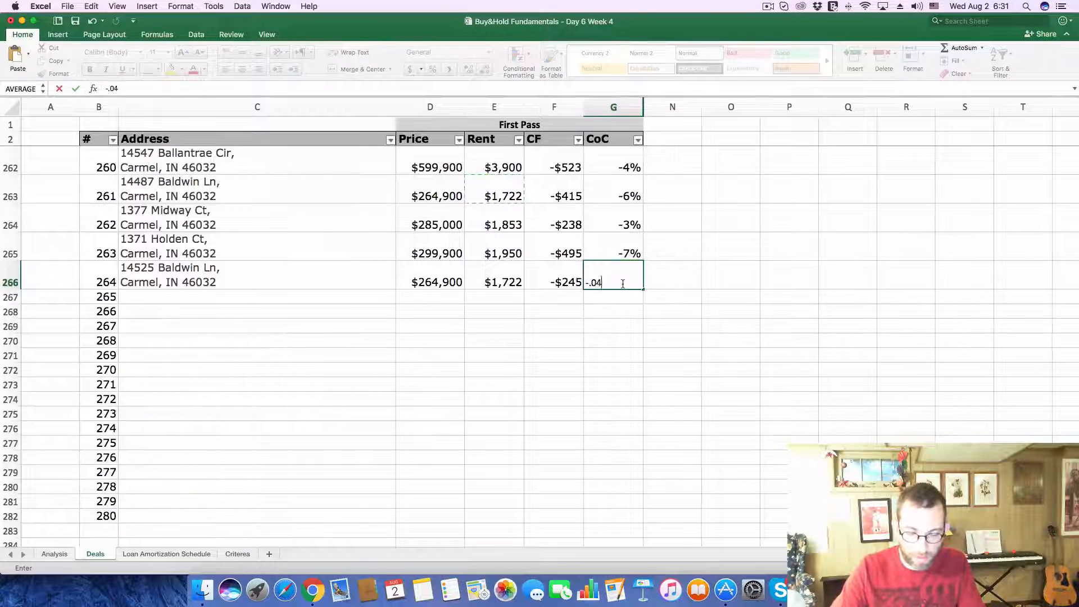
key("Return")
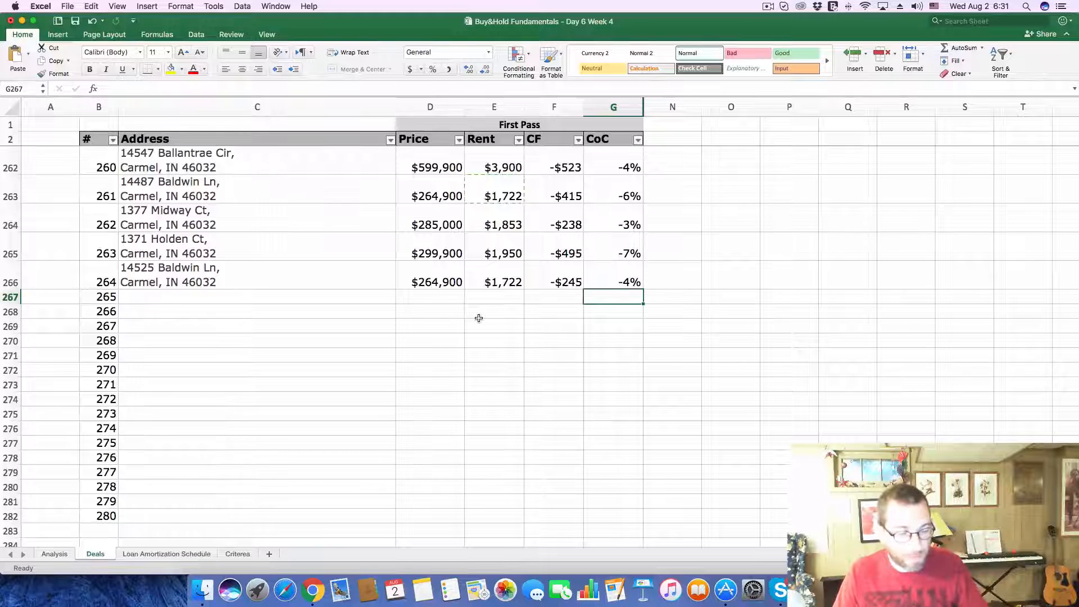
Step: Switch to Zillow in Chrome, close the current listing and open the $275K listing beside E Greyhound Pass, northeast on the map
key("super+Tab")
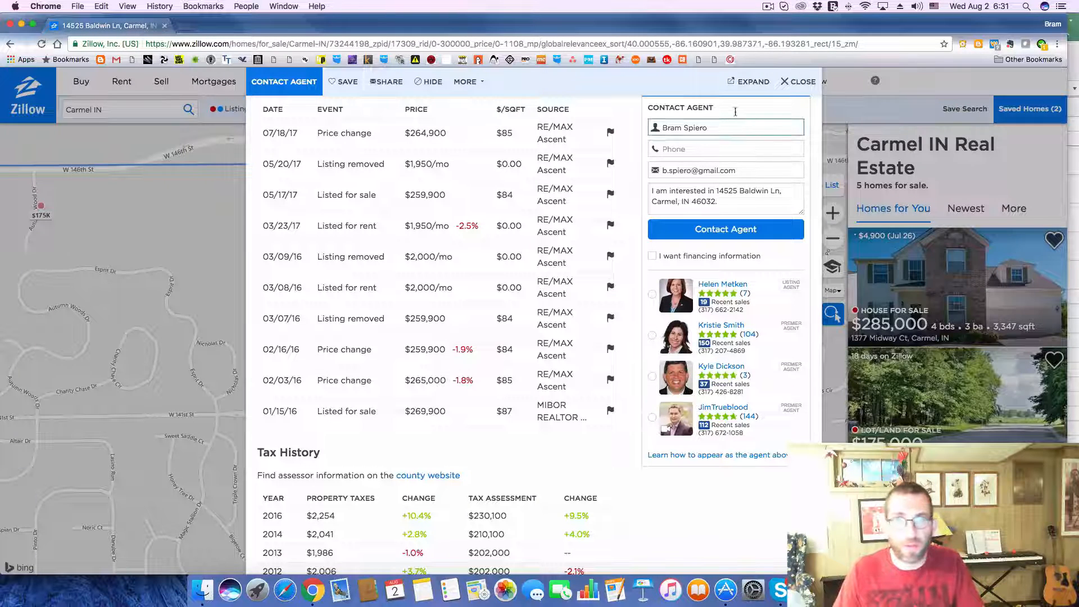
left_click(805, 85)
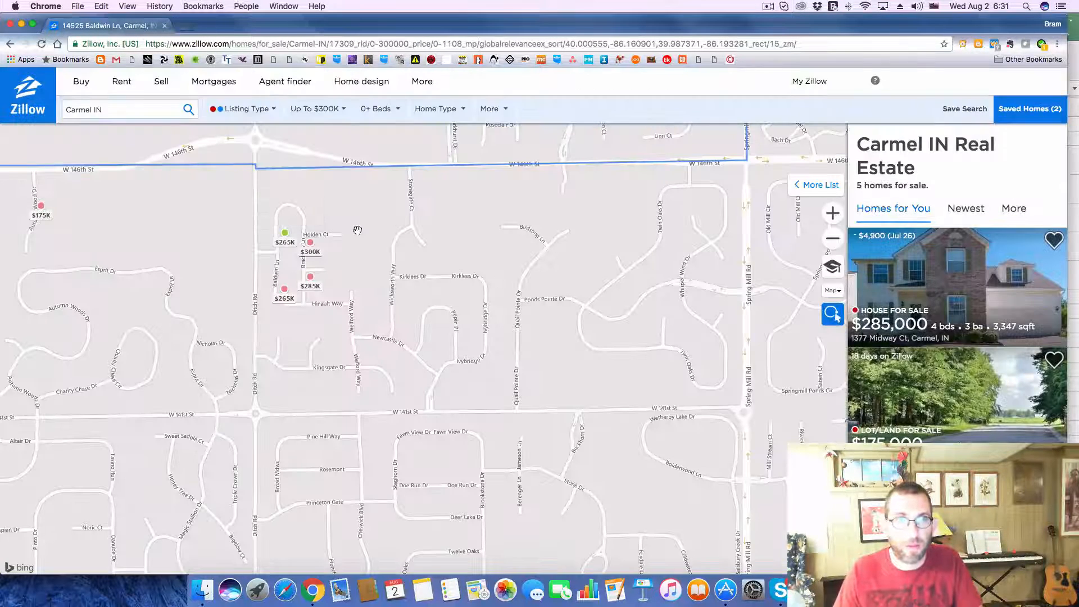
left_click_drag(573, 274, 115, 304)
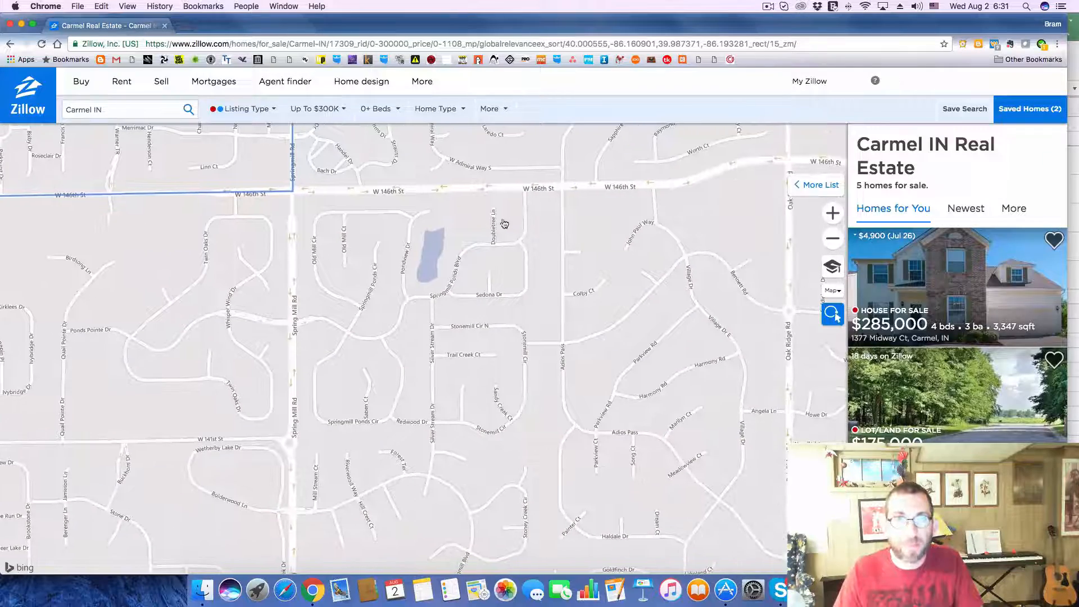
left_click_drag(514, 265, 503, 451)
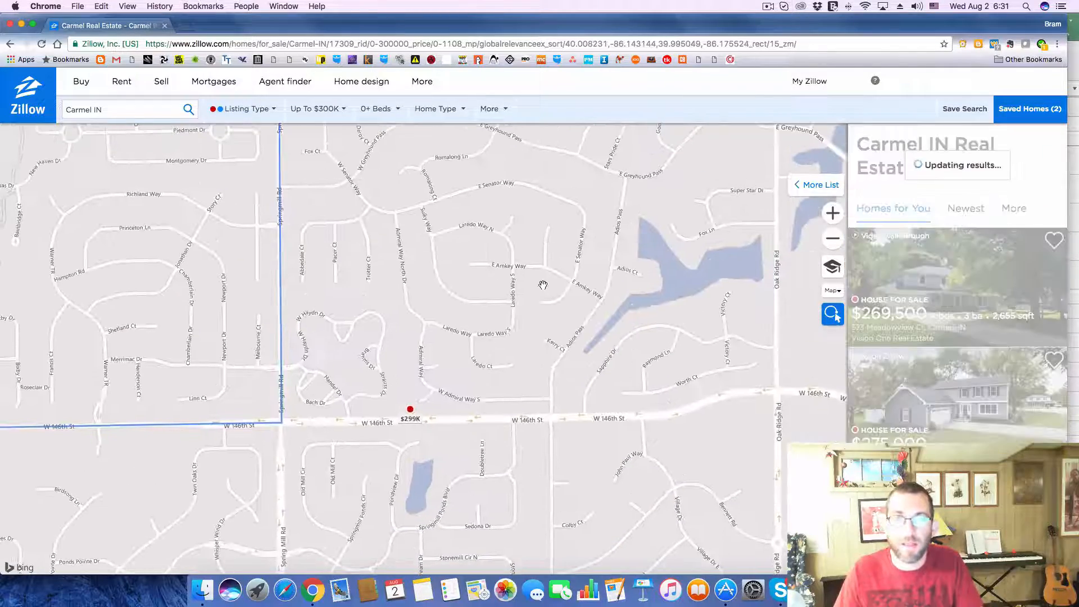
left_click_drag(542, 281, 533, 467)
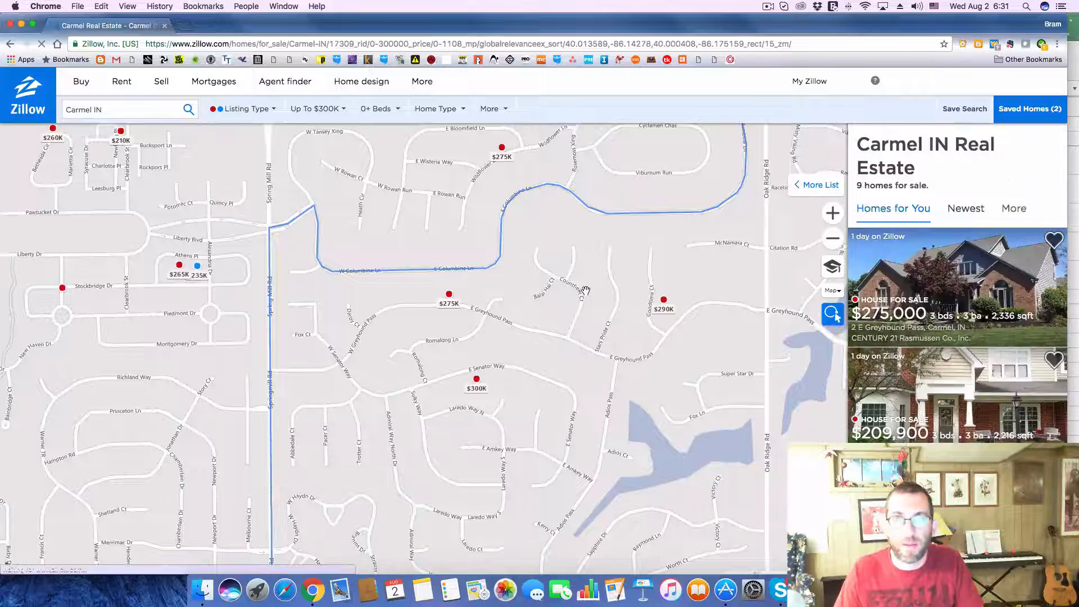
mouse_move(585, 267)
left_mouse_down()
mouse_move(561, 341)
mouse_move(568, 307)
left_mouse_up()
left_click(431, 332)
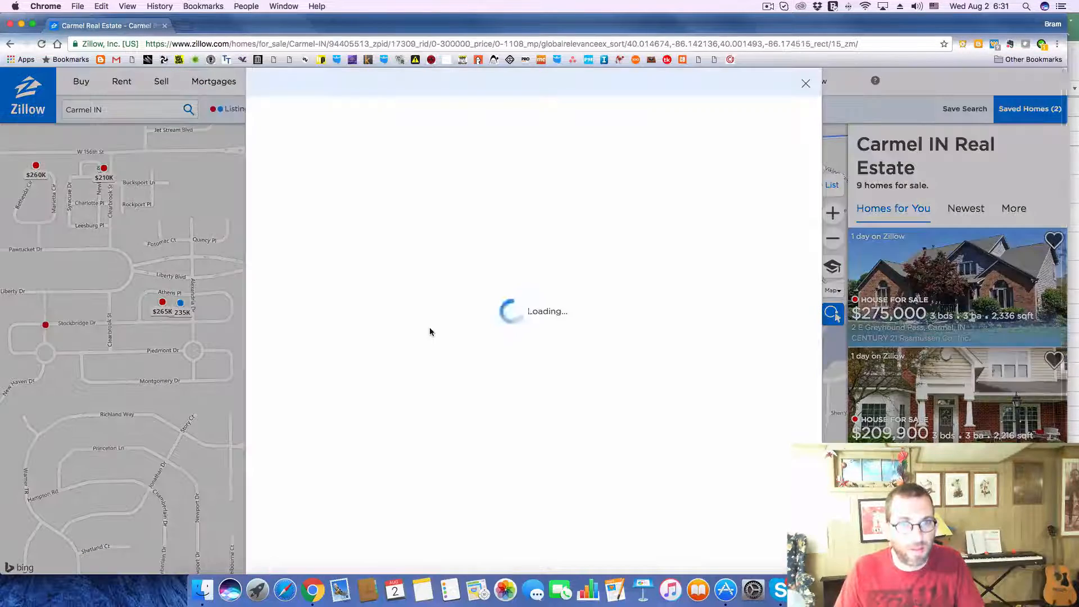
Step: Copy the listing's full address into the Address cell of deal 265 on Excel's Deals sheet
left_click_drag(258, 391, 421, 406)
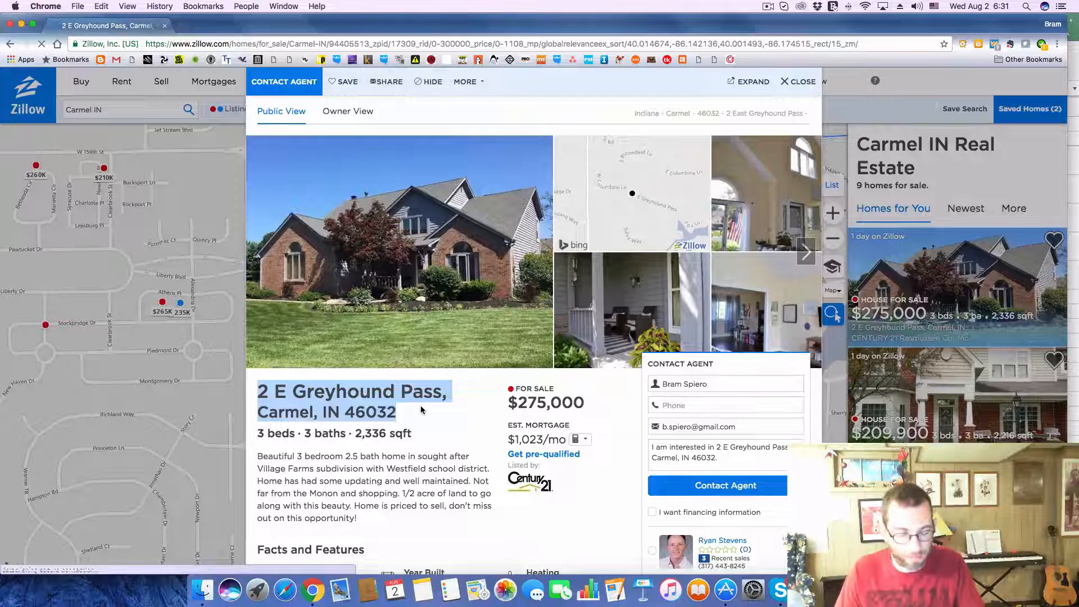
key("super+c")
key("super+Tab")
left_click(248, 297)
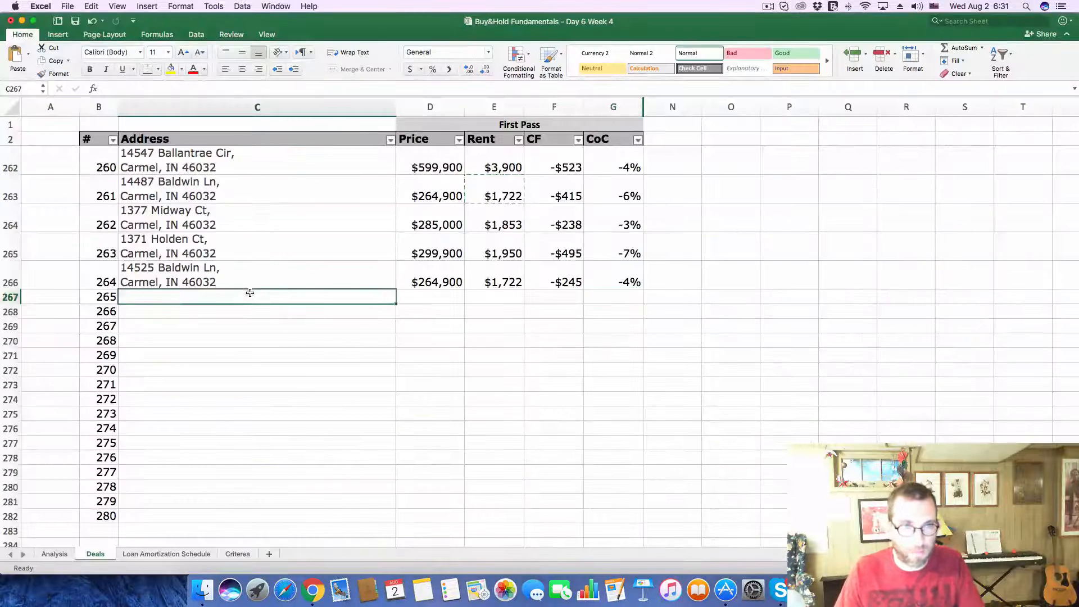
left_click(205, 88)
key("super+v")
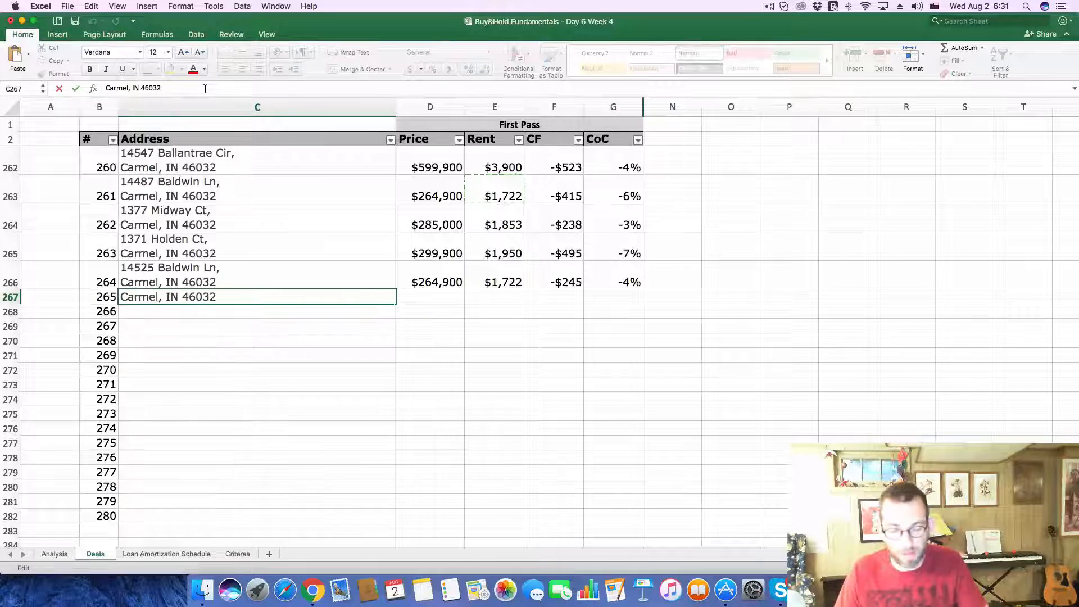
key("Return")
Step: Copy the asking price of 275000 from the Zillow listing into deal 265's Price cell, keeping the cell's own formatting
key("super+Tab")
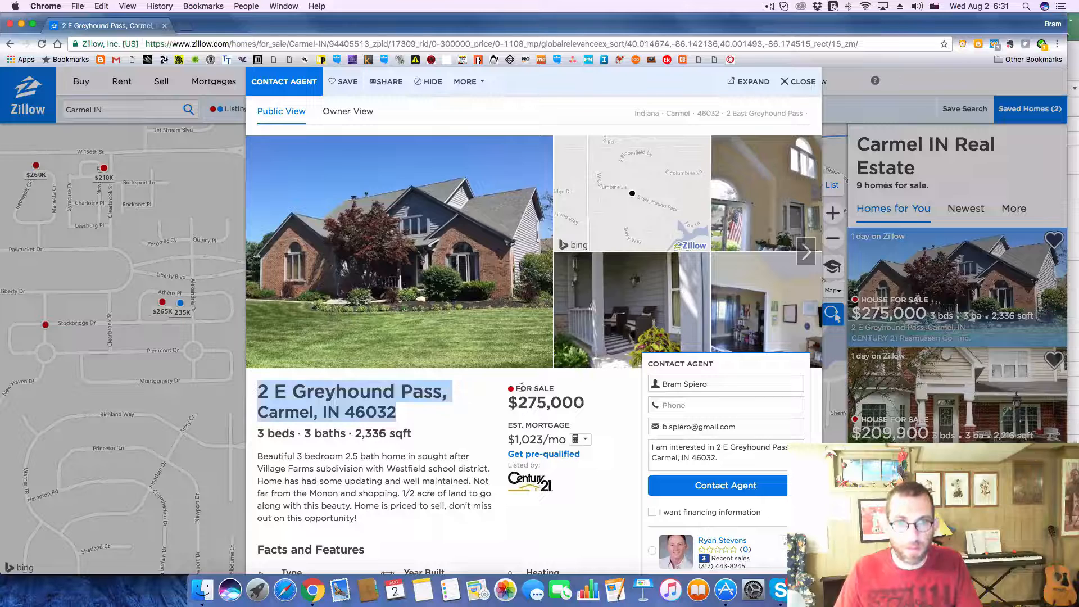
left_click_drag(518, 402, 599, 405)
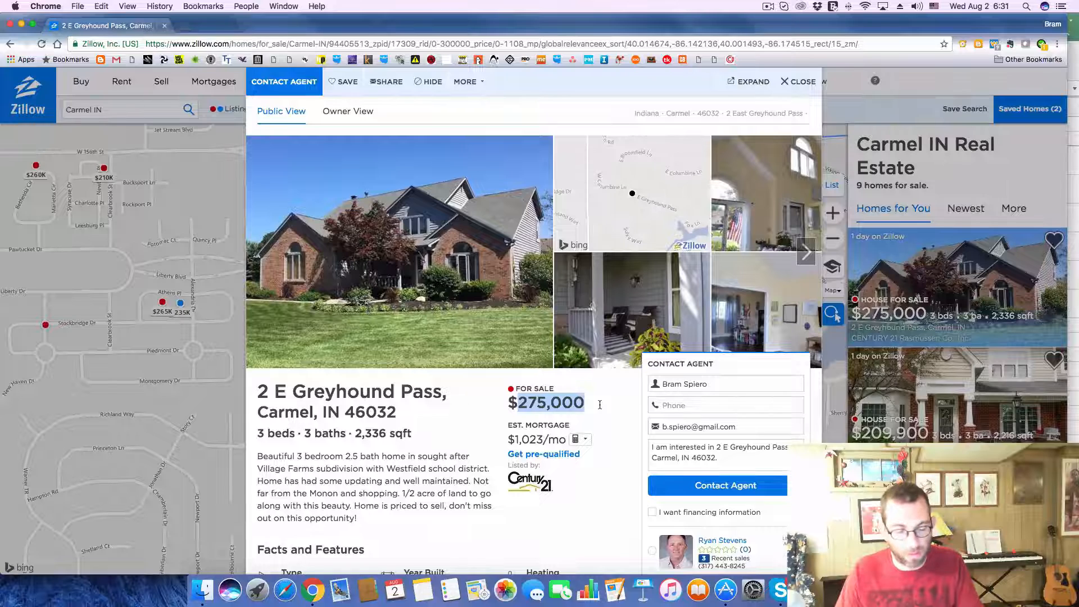
key("super+c")
key("super+Tab")
left_click(438, 301)
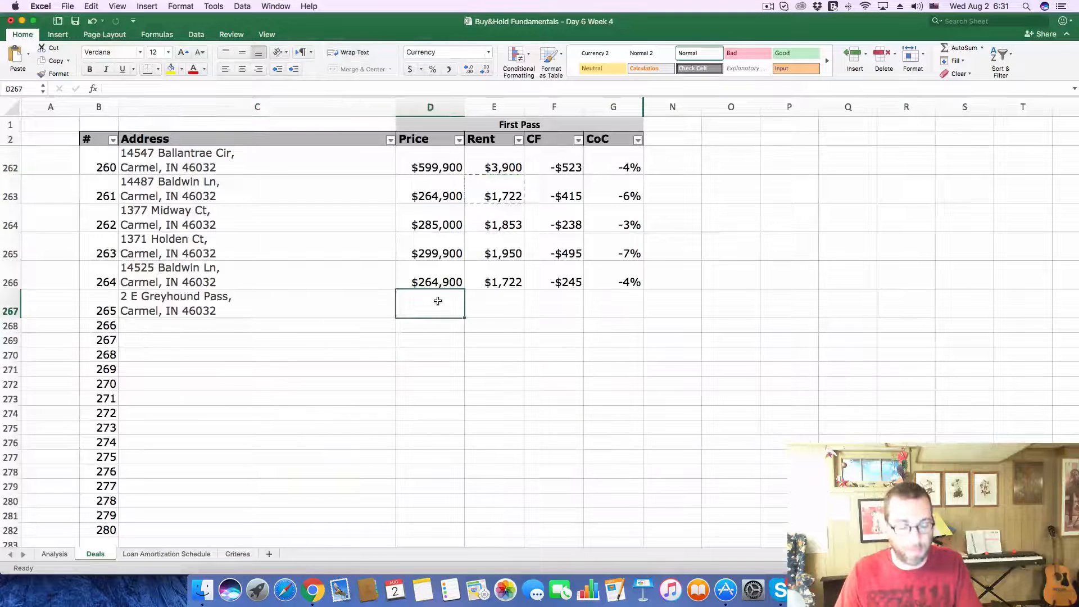
key("super+v")
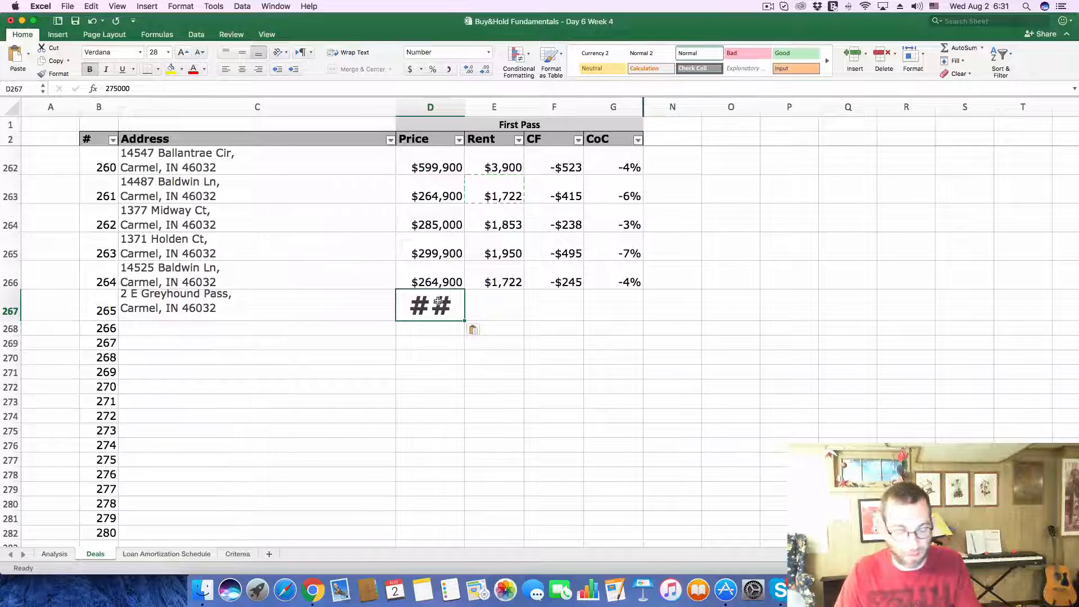
key("super+z")
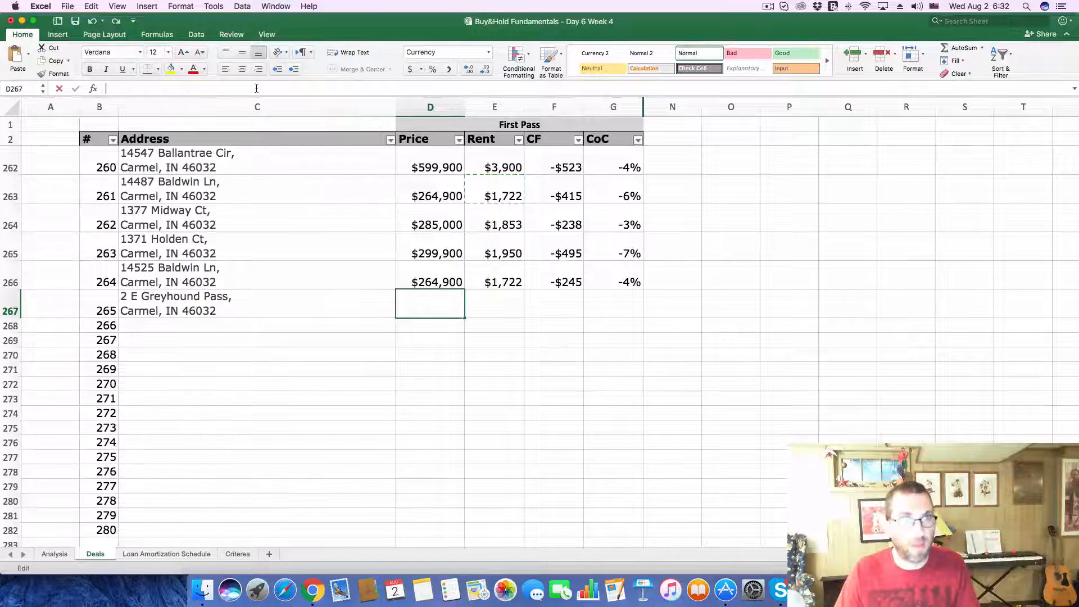
key("super+v")
key("Return")
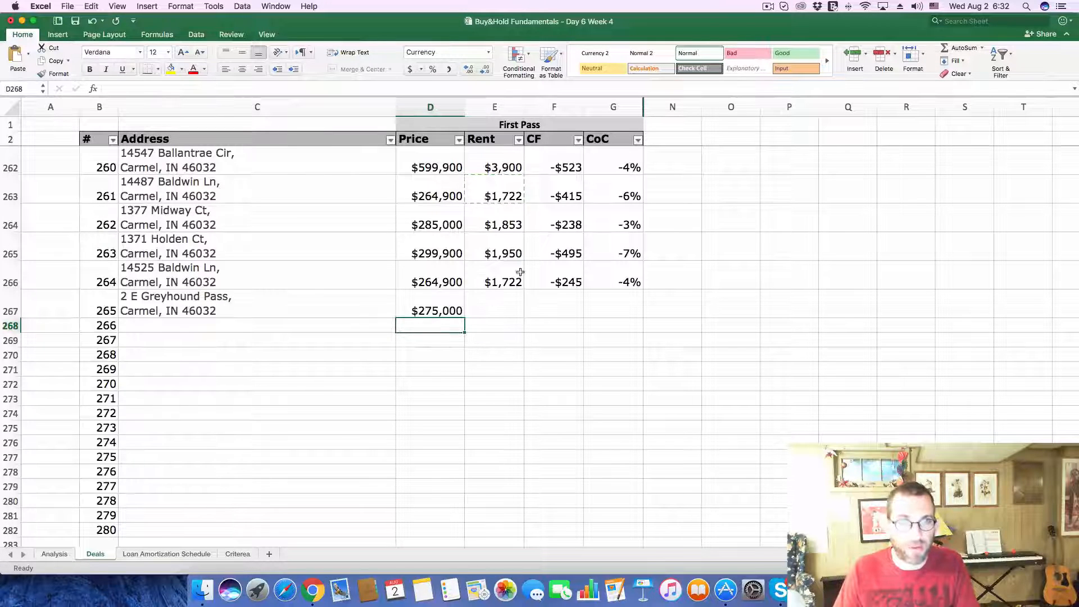
Step: Enter a rent of 1787 for deal 265
left_click(519, 298)
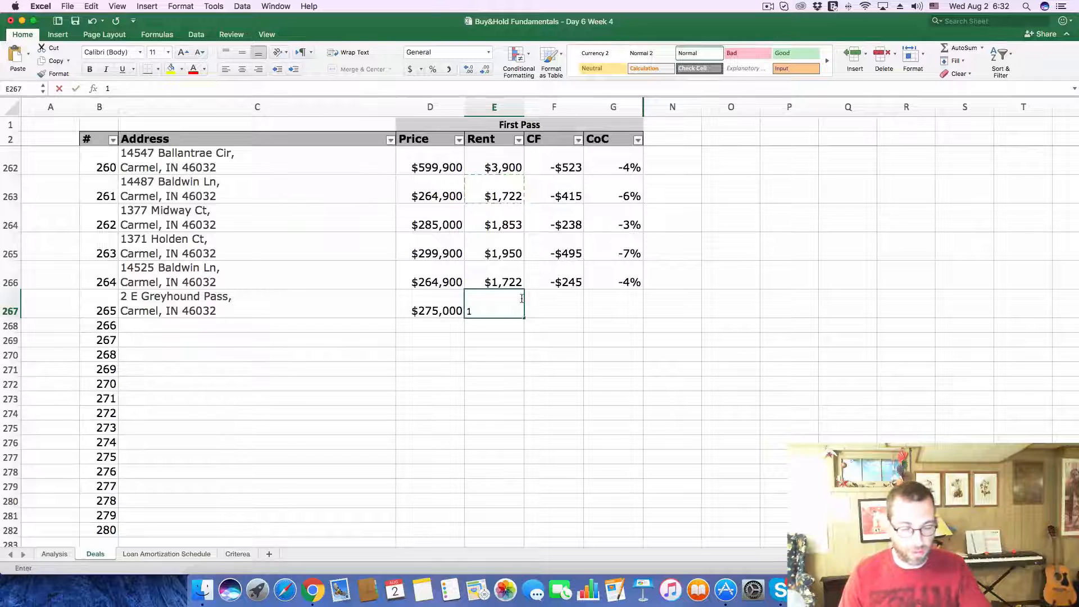
type("1787")
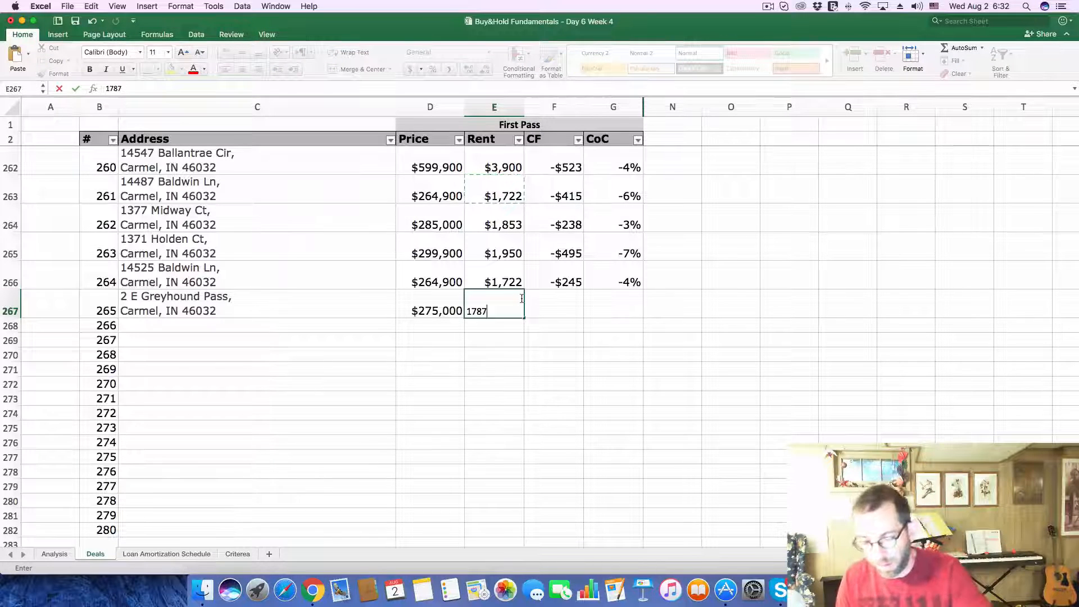
key("Return")
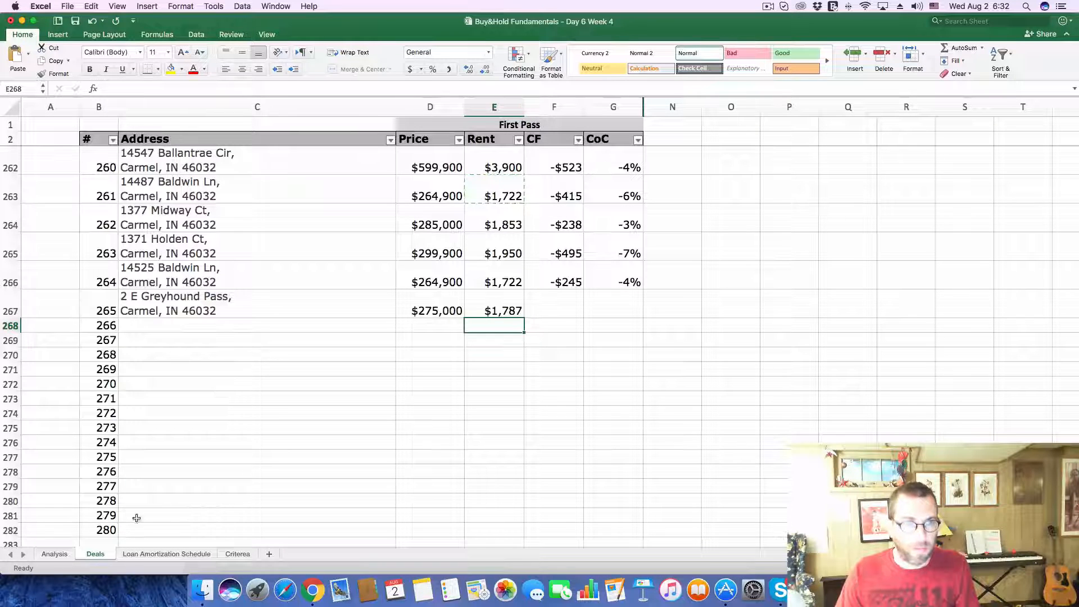
Step: On the Analysis sheet, set the Purchase Price to 275000 and the monthly Gross Scheduled Income to 1787
left_click(54, 554)
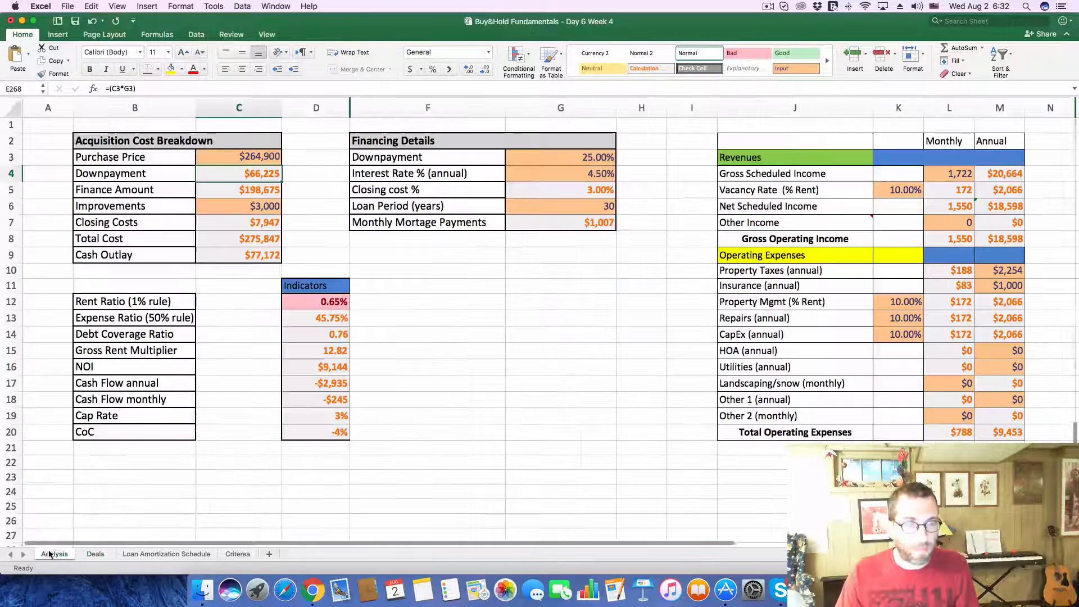
left_click(220, 152)
left_click_drag(135, 88, 43, 89)
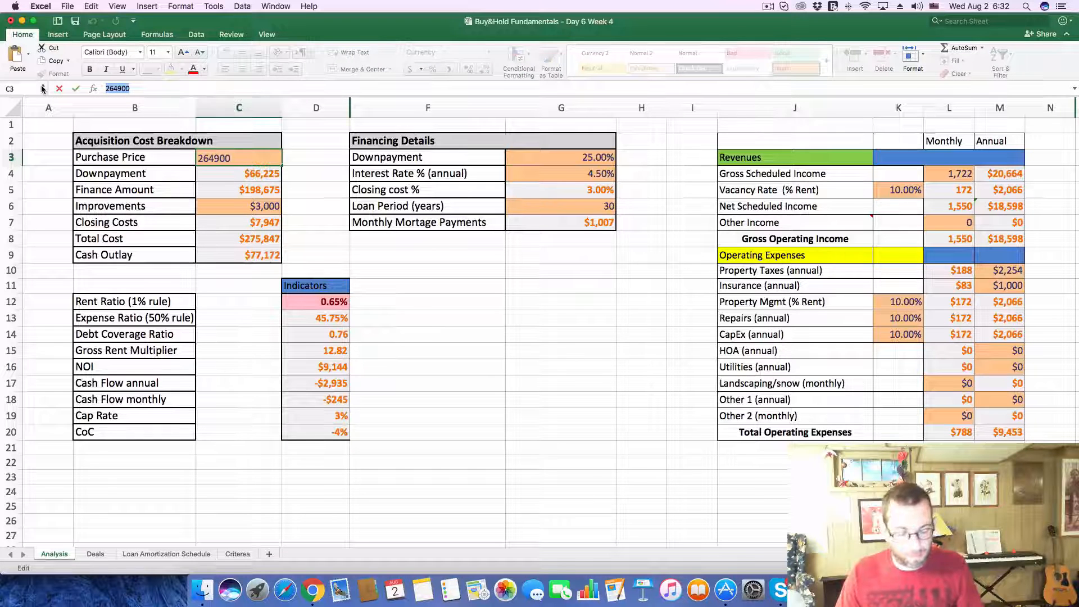
type("2750000")
key("Return")
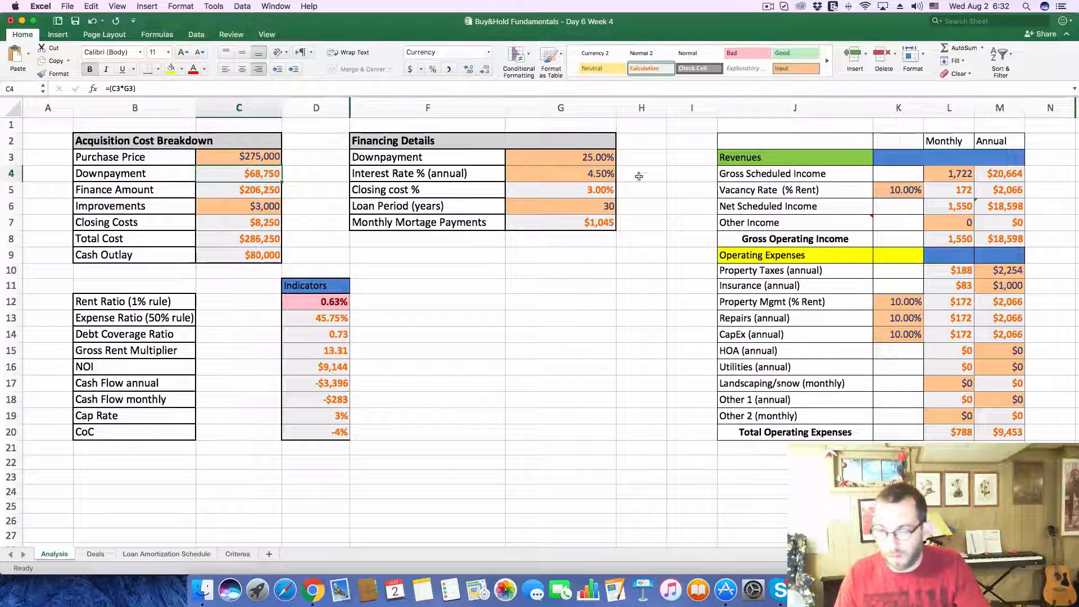
left_click(949, 174)
type("1,7")
type("87")
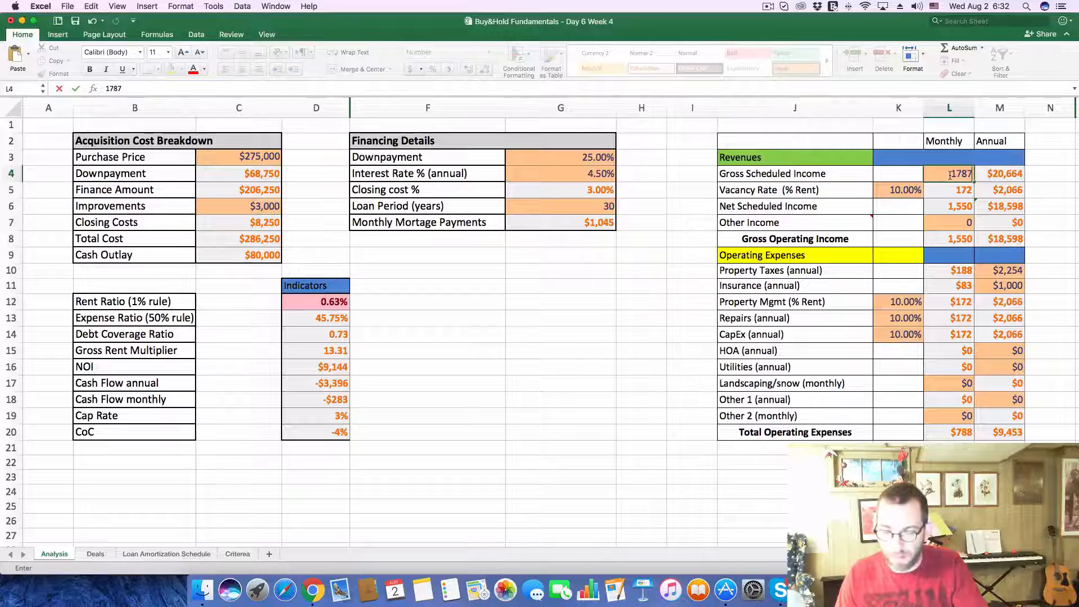
key("Return")
Step: Look up the tax history in the Zillow listing and set the Analysis sheet's annual Property Taxes to 2100
key("super+Tab")
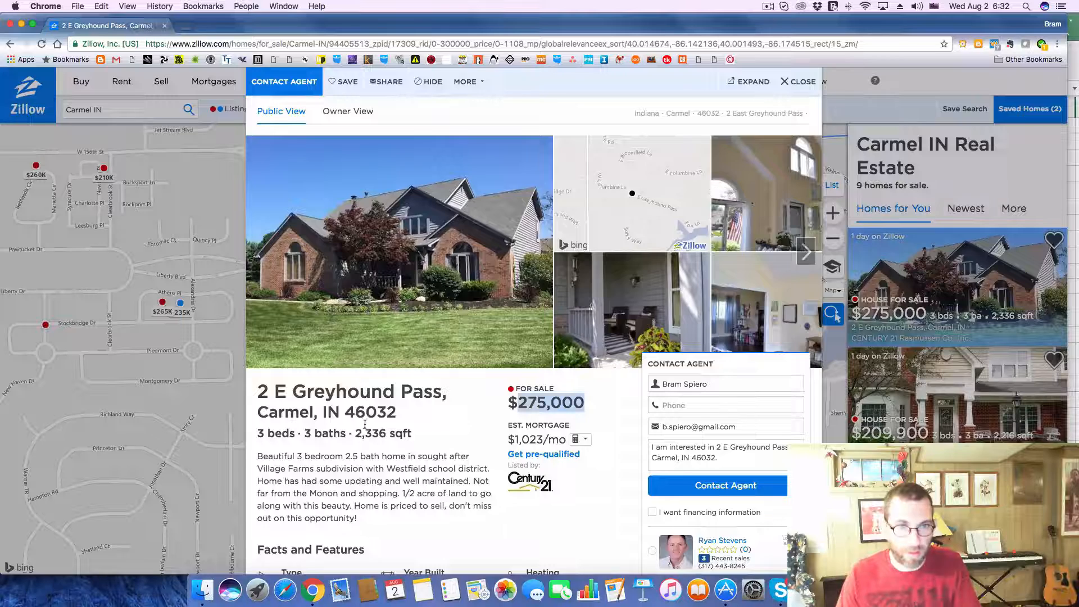
scroll(484, 416, "down", 10)
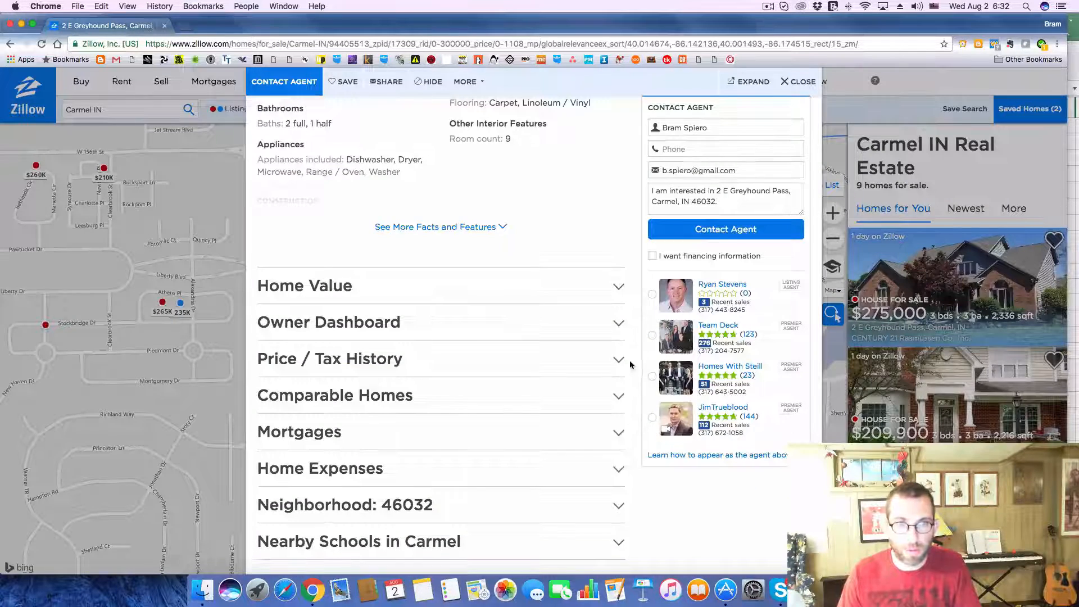
left_click(618, 360)
scroll(500, 364, "down", 12)
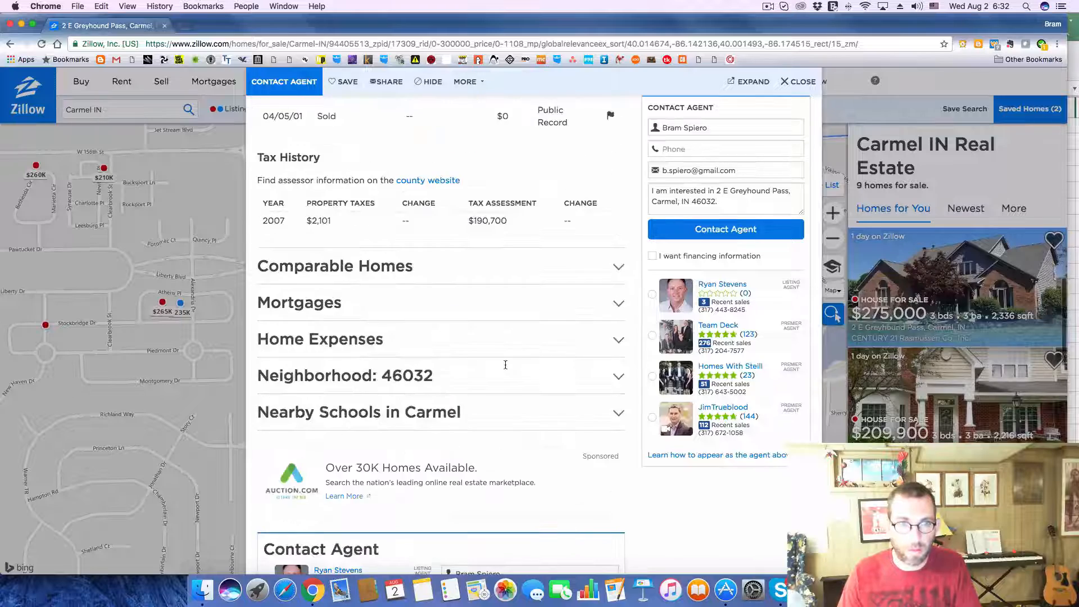
scroll(505, 365, "up", 4)
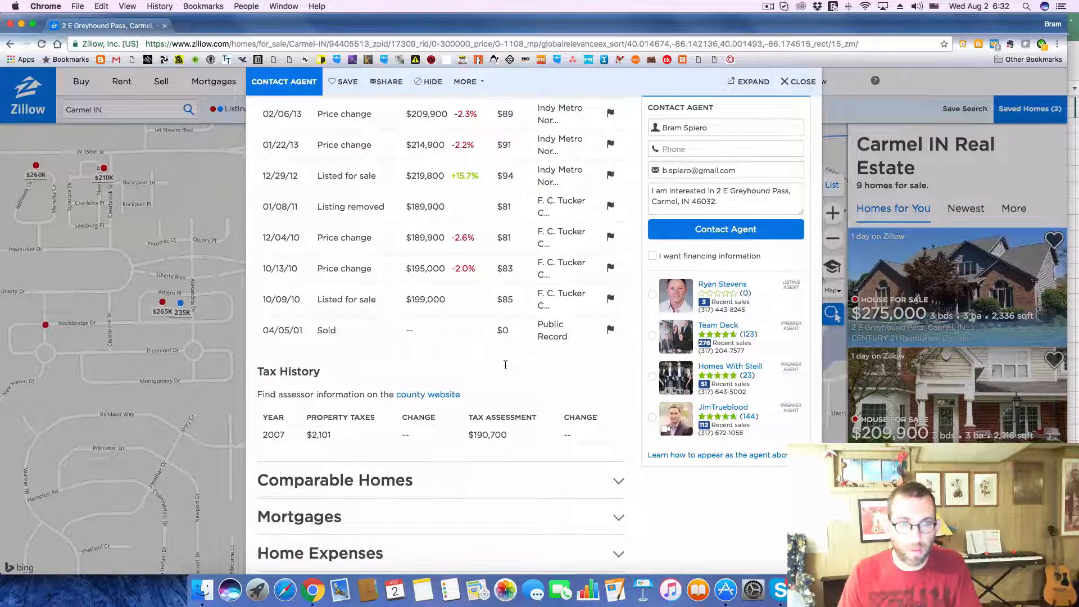
key("super+Tab")
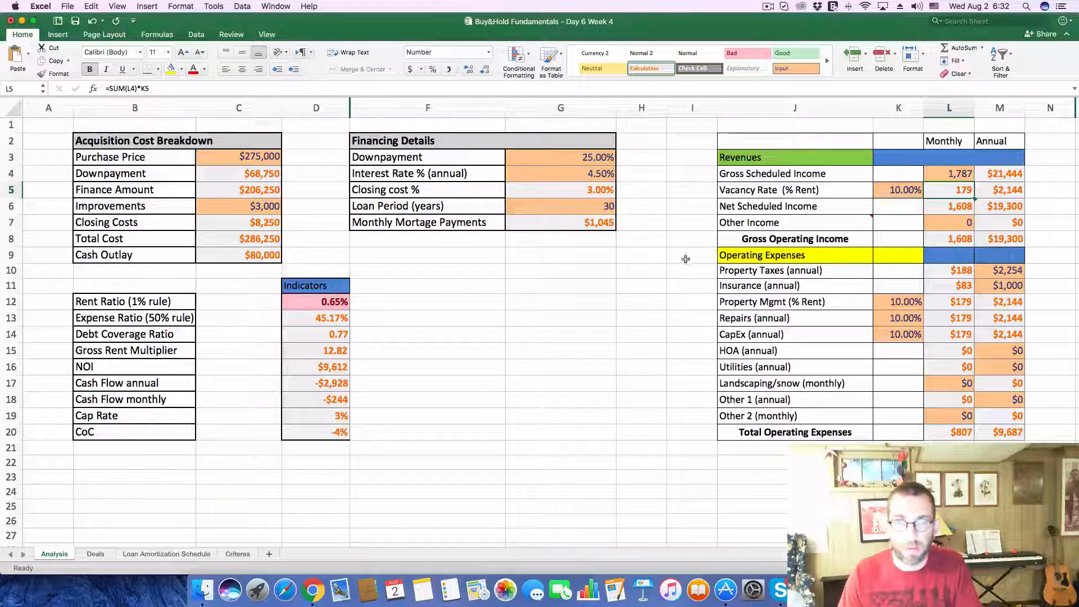
left_click(1001, 271)
type("2100")
key("Return")
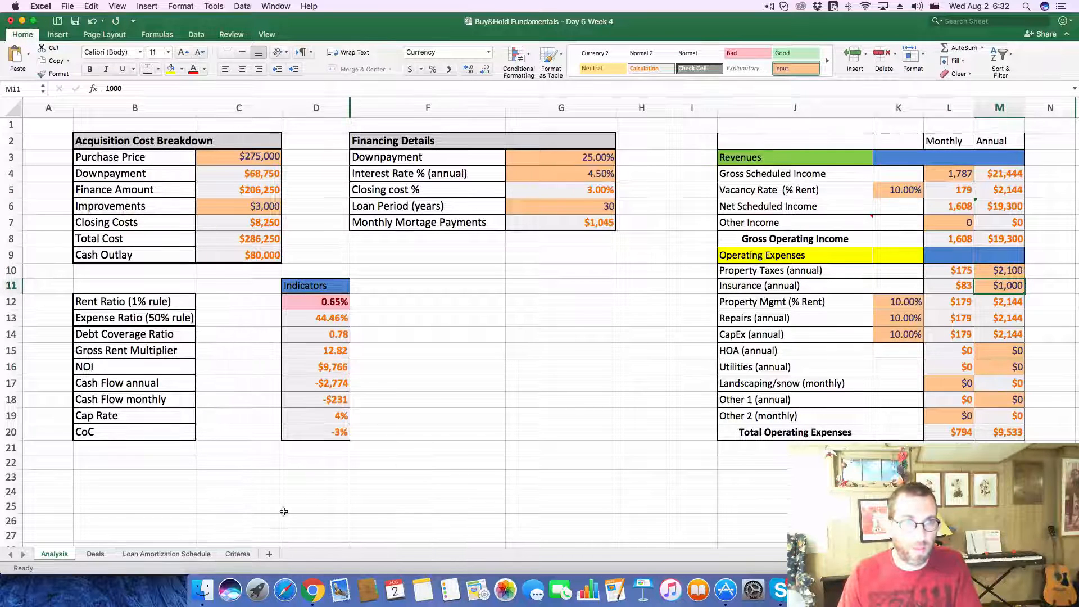
Step: On the Deals sheet, enter a cash flow of -231 and a CoC of -3% for deal 265
left_click(95, 554)
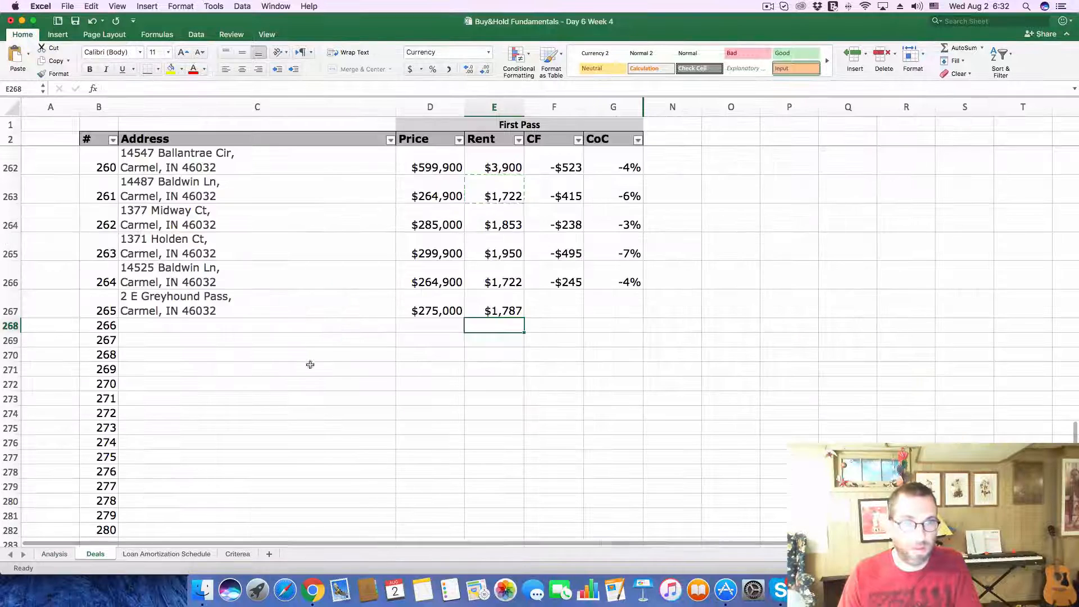
left_click(561, 307)
type("-231")
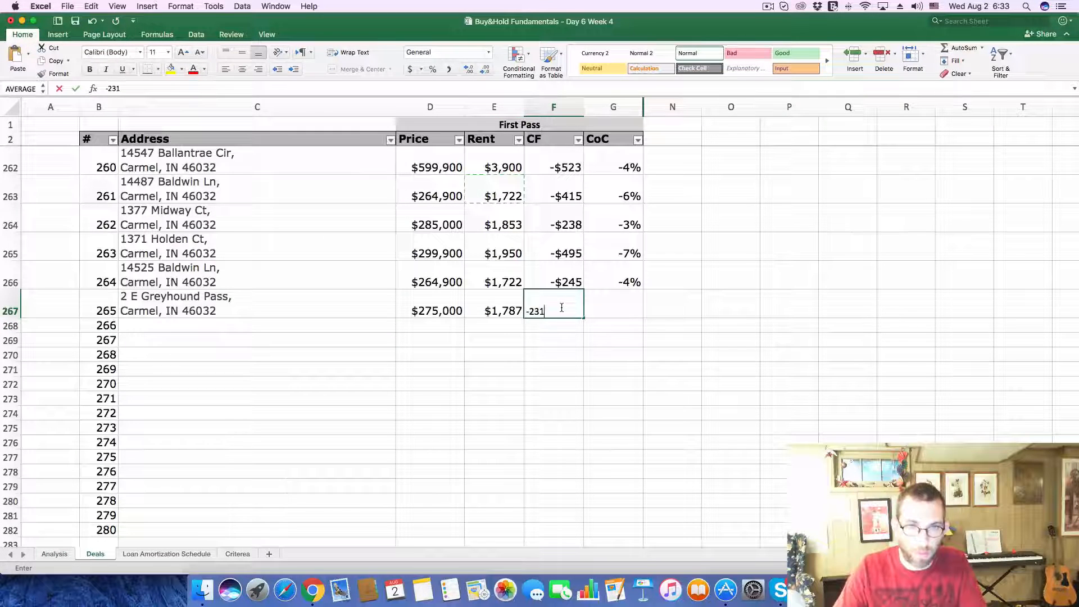
key("Tab")
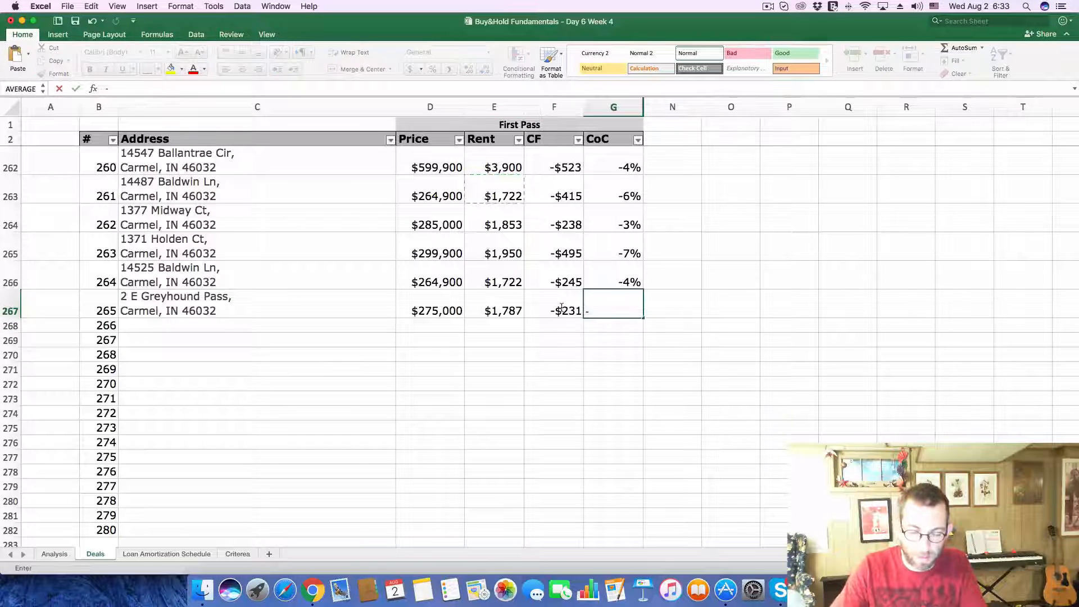
type("-3")
key("Return")
Step: Switch to Zillow in Chrome, close the current listing and open the $290K home on the map
key("super+Tab")
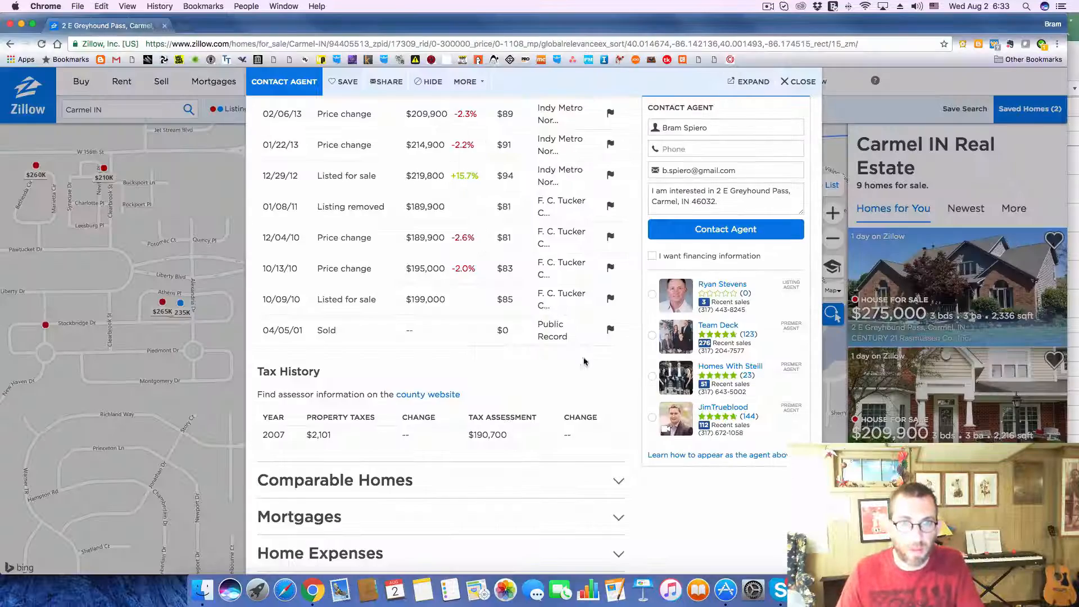
left_click(803, 84)
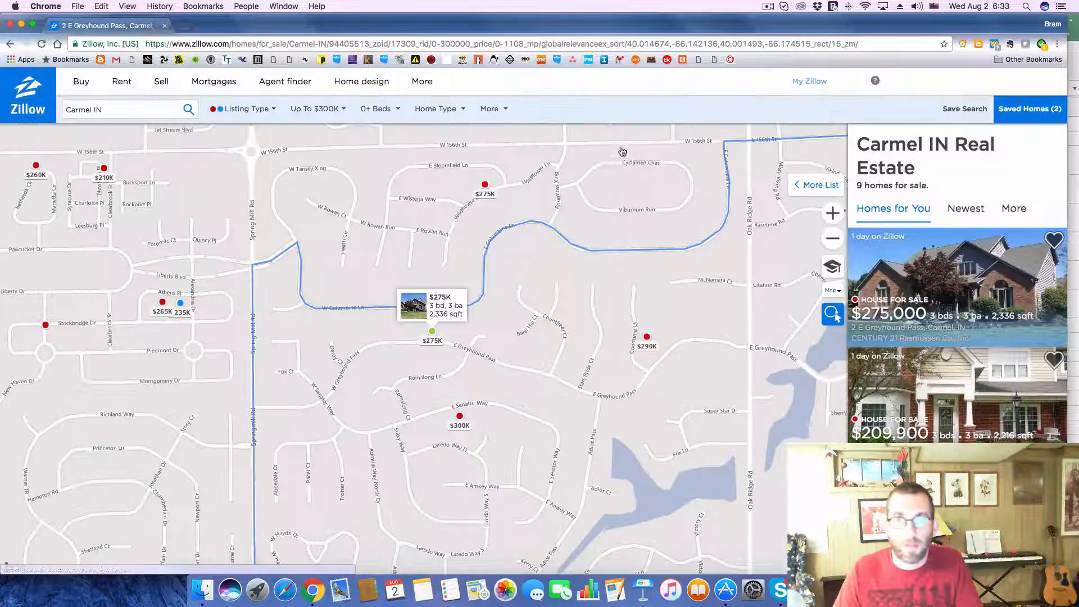
left_click(646, 339)
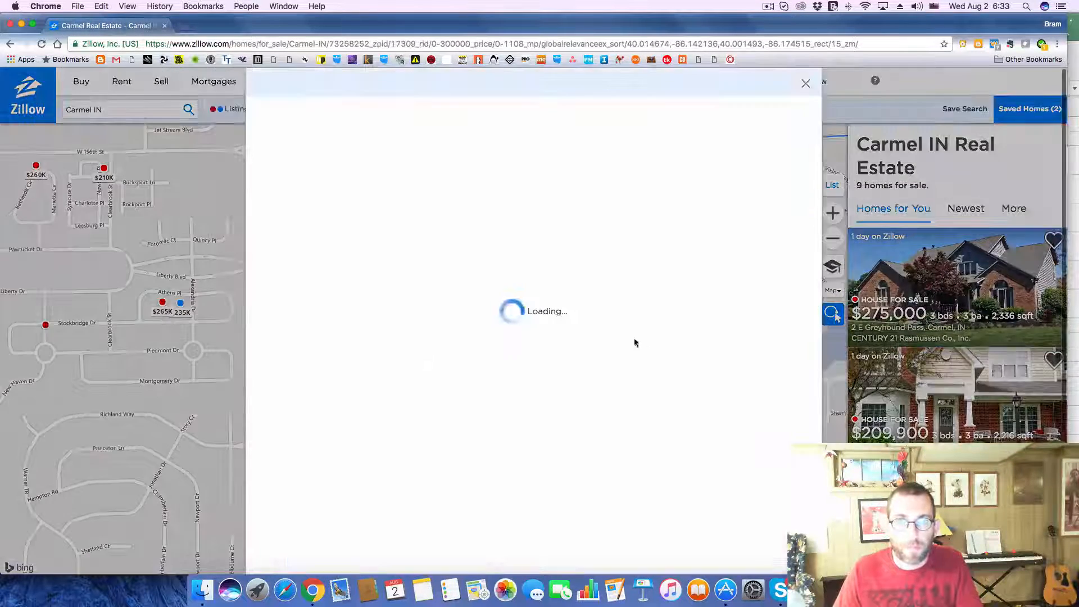
Step: Copy the listing's street address and paste it as the address of deal 266 on the Excel Deals sheet
left_click_drag(260, 391, 397, 416)
key("super+c")
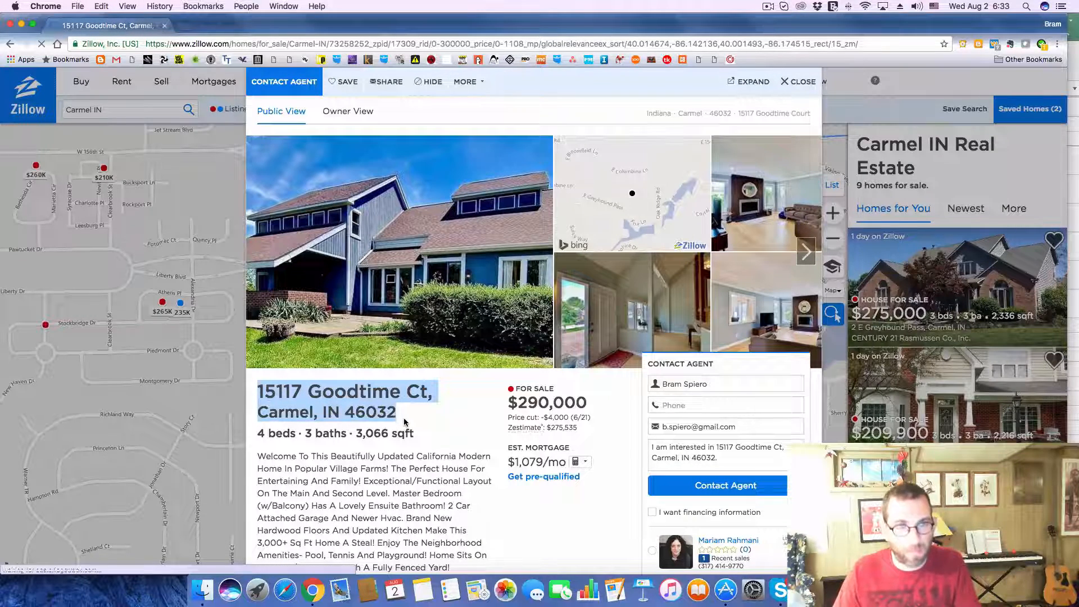
key("super+Tab")
left_click(224, 324)
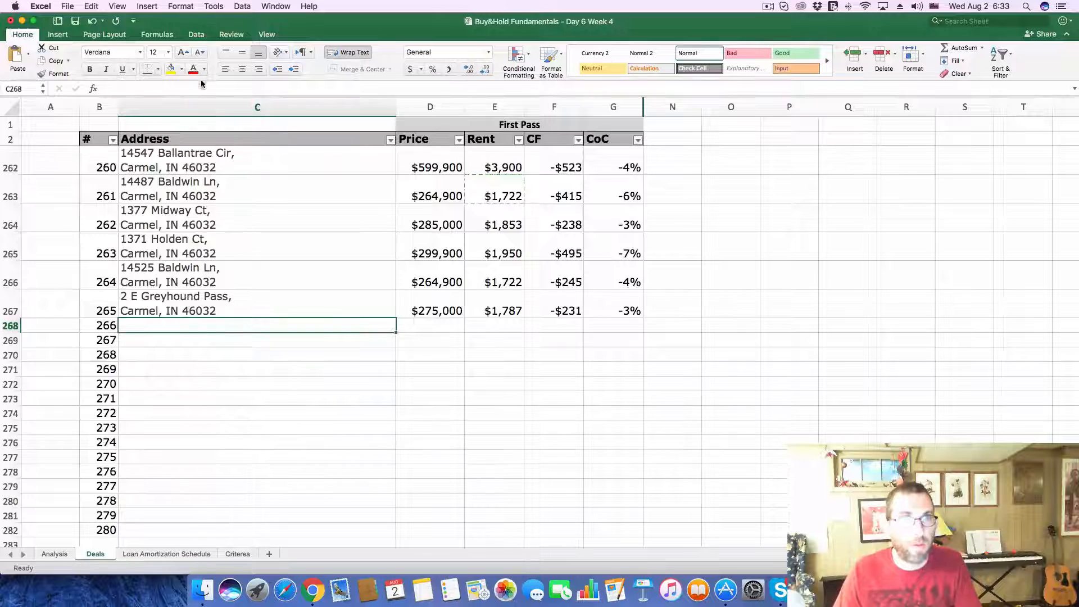
key("super+v")
key("Return")
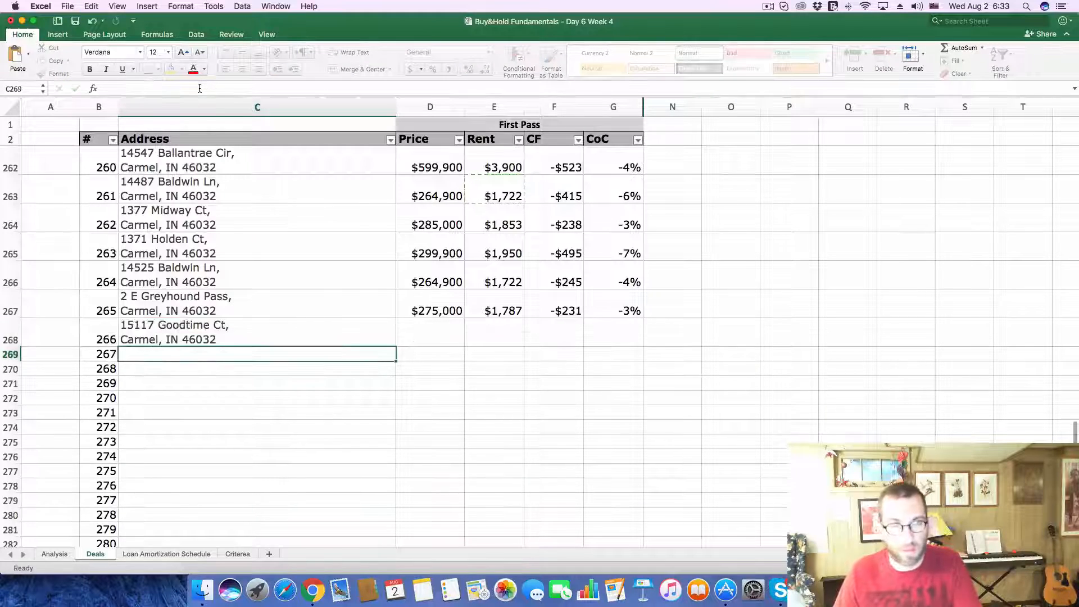
Step: Take the asking price from the Zillow listing and enter 290,000 as the price of deal 266 in Excel
key("super+Tab")
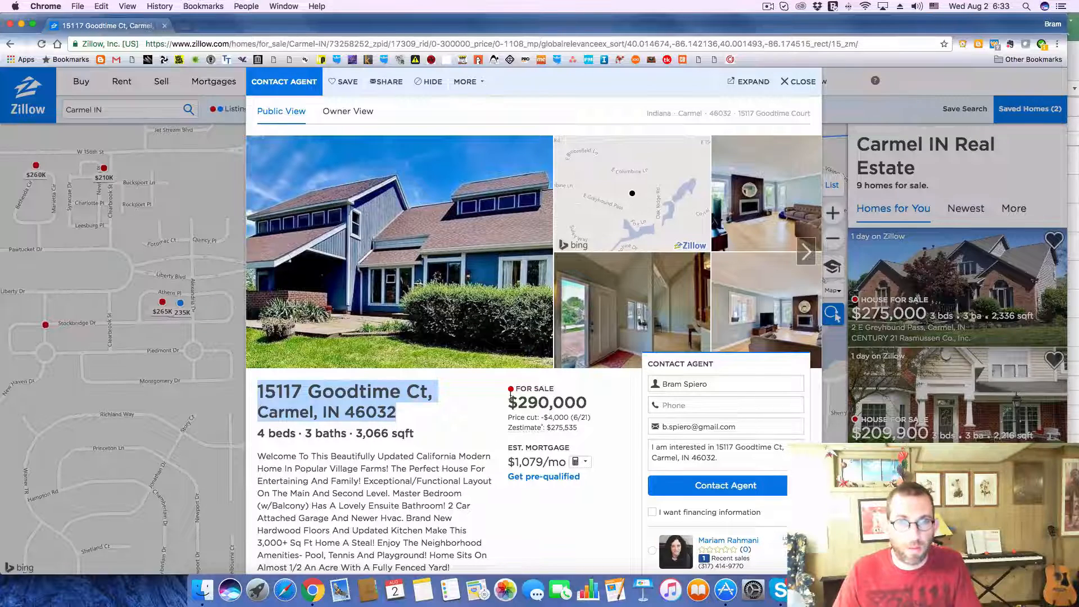
left_click_drag(517, 397, 585, 401)
key("super+c")
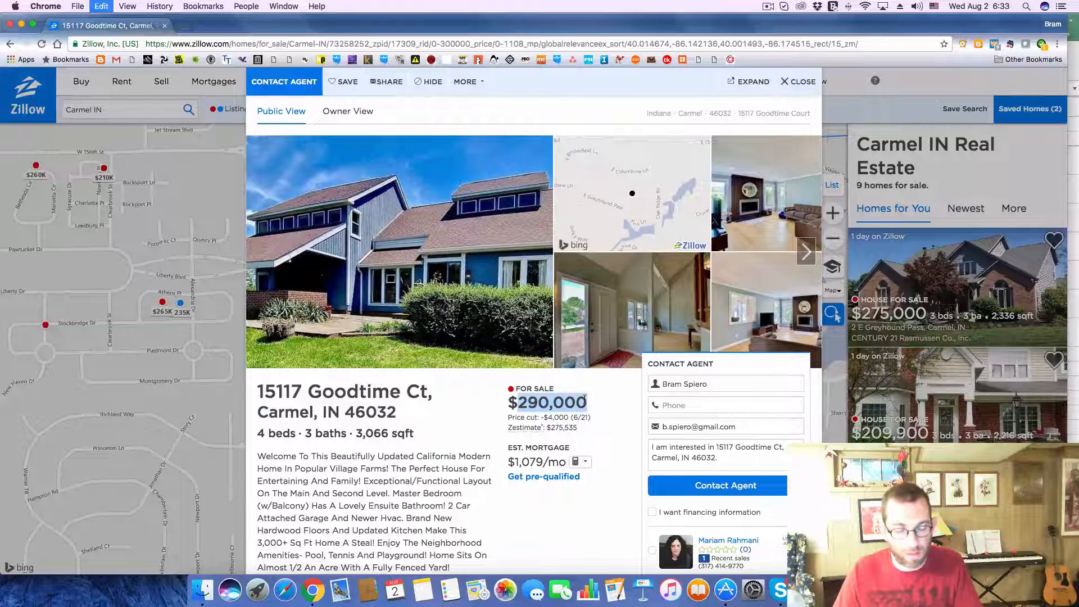
key("super+Tab")
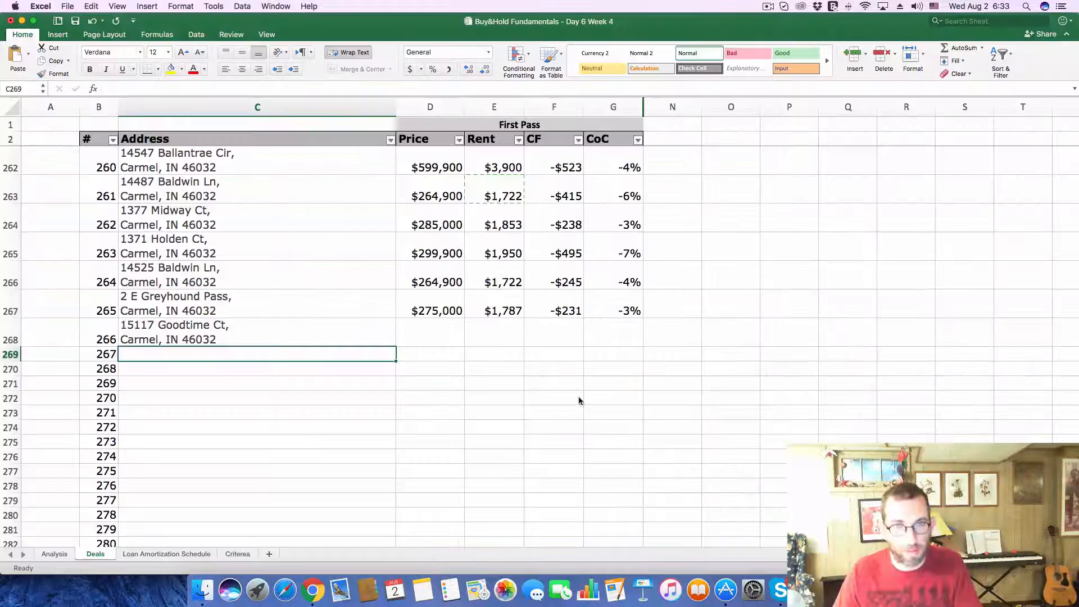
left_click(439, 331)
key("super+v")
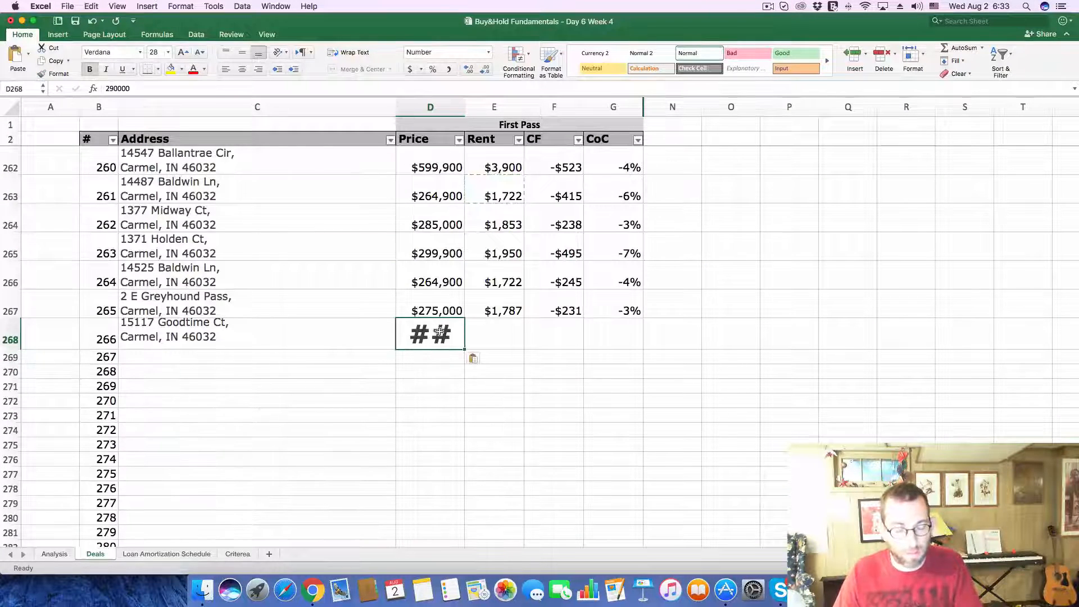
key("super+z")
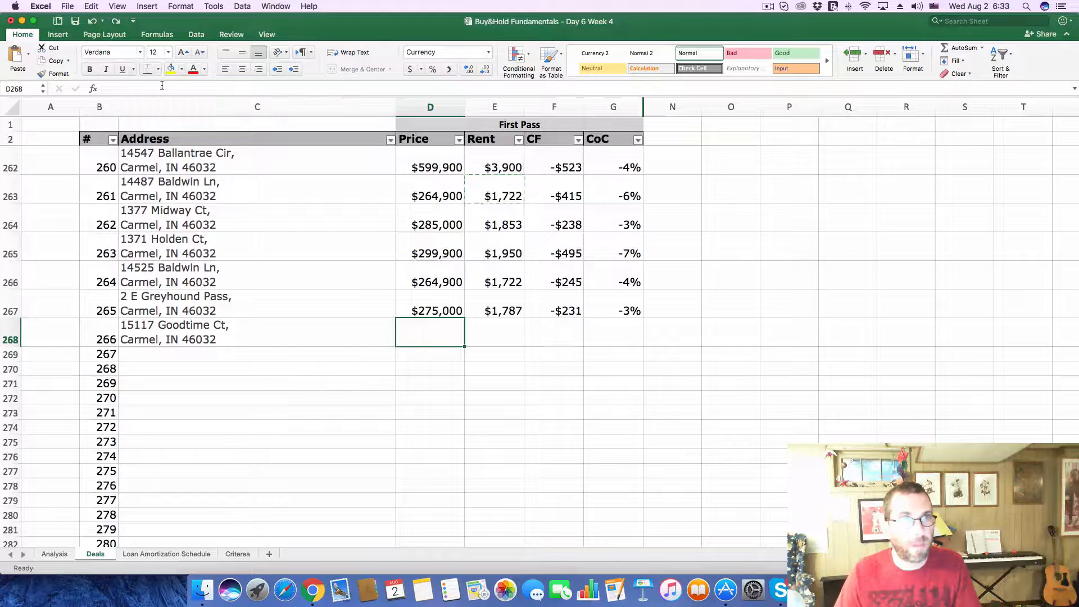
type("290,000")
key("Return")
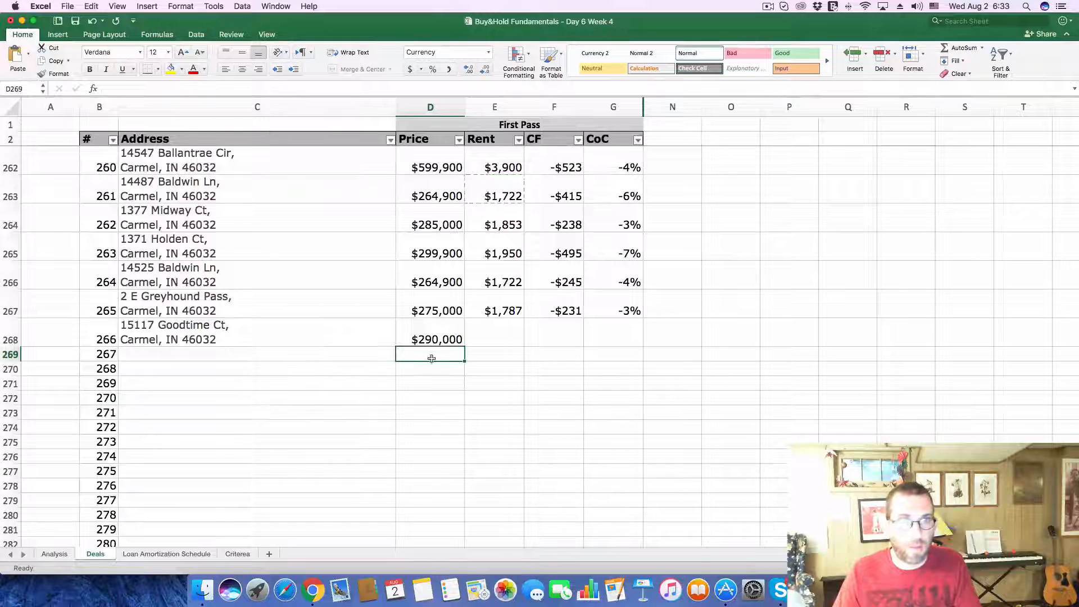
Step: Save a copy of the workbook in Documents as "Buy&Hold Fundamentals - Day 1 Week 5"
left_click(67, 7)
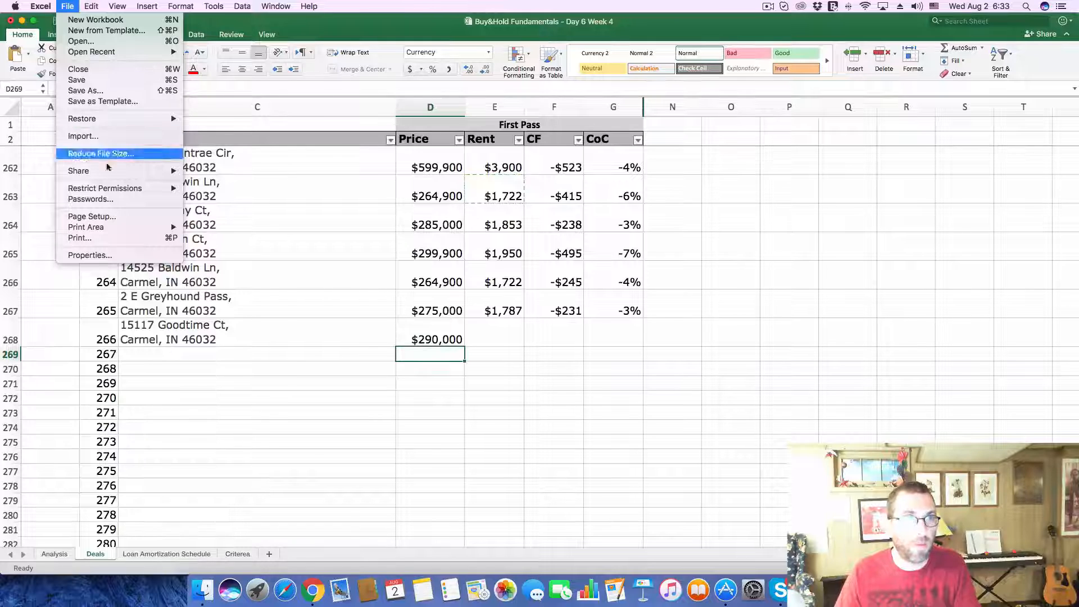
left_click(98, 90)
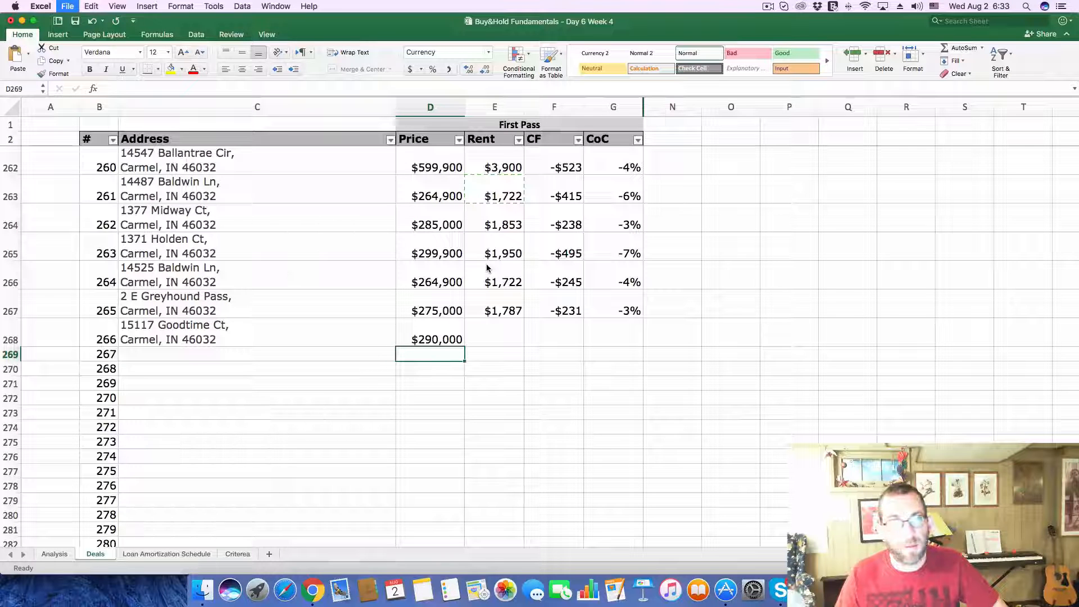
key("super+s")
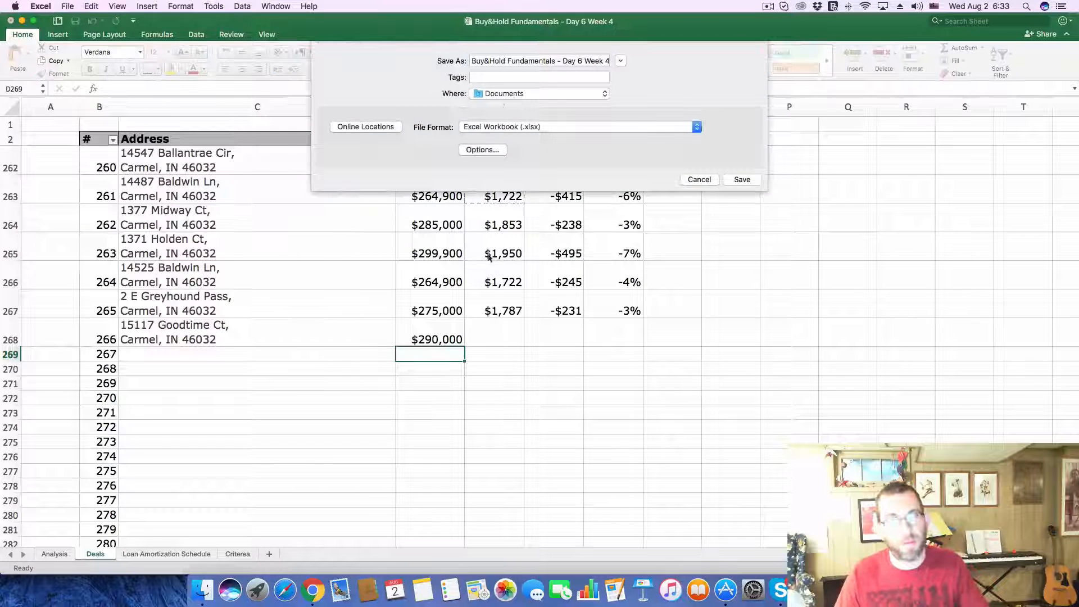
left_click(578, 62)
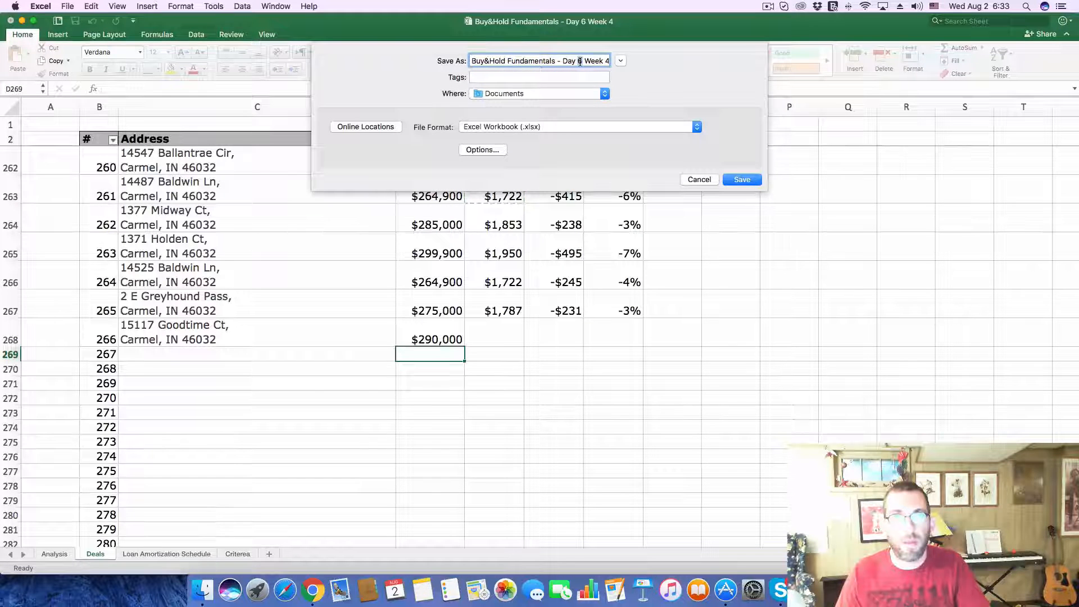
key("BackSpace")
type("1")
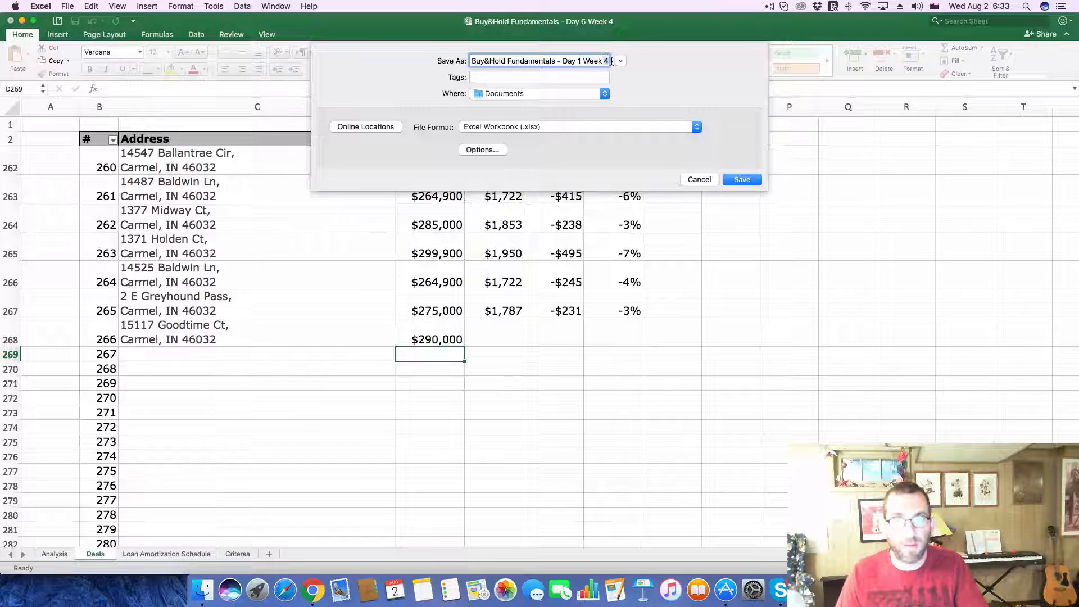
double_click(605, 61)
type("5")
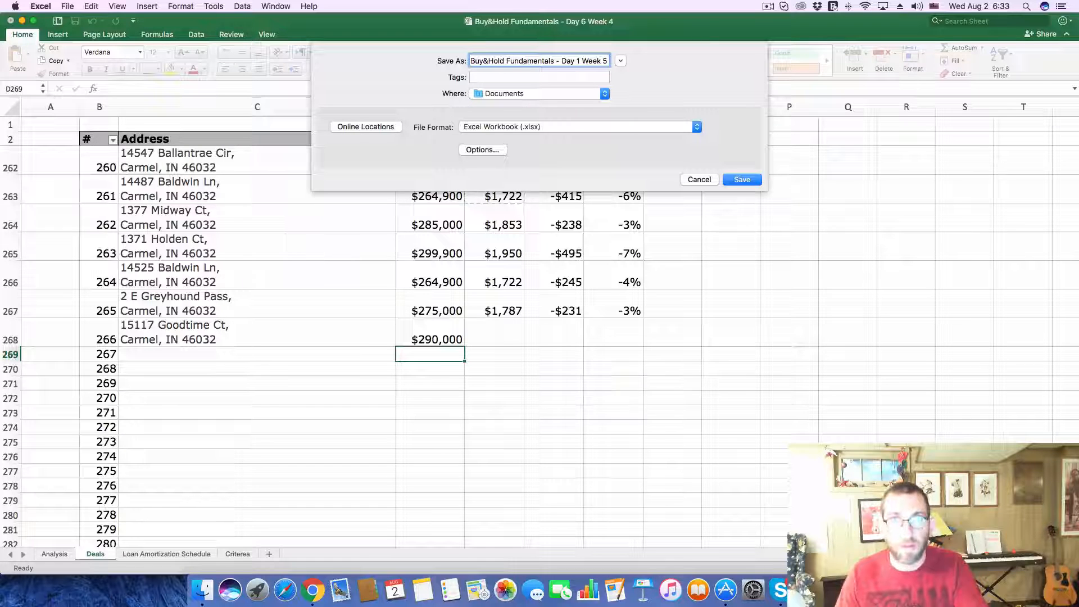
key("Return")
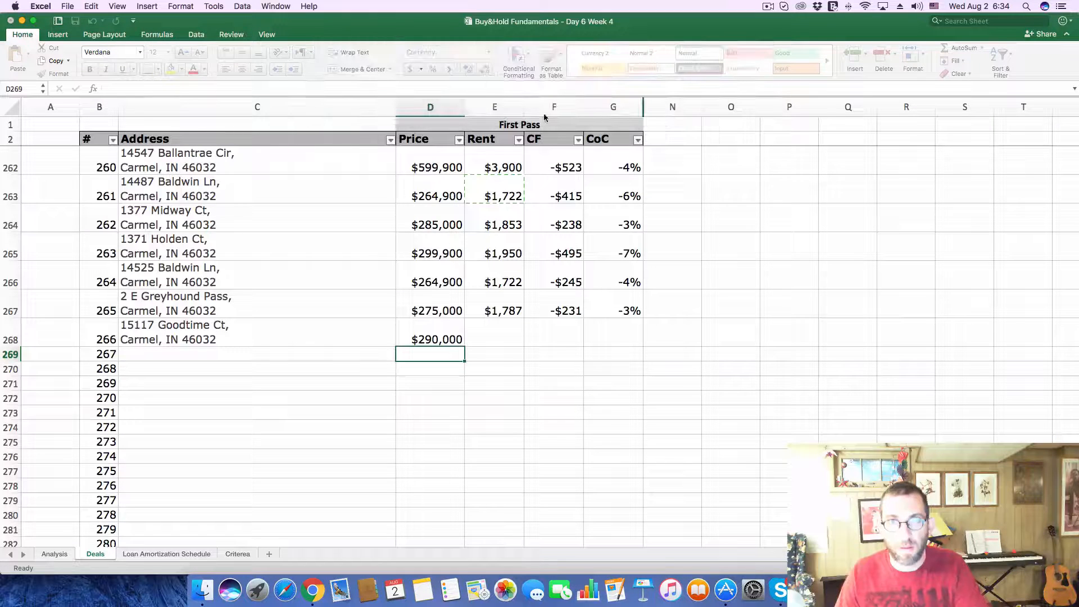
Step: Enter a rent of 1885 for deal 266
left_click(499, 337)
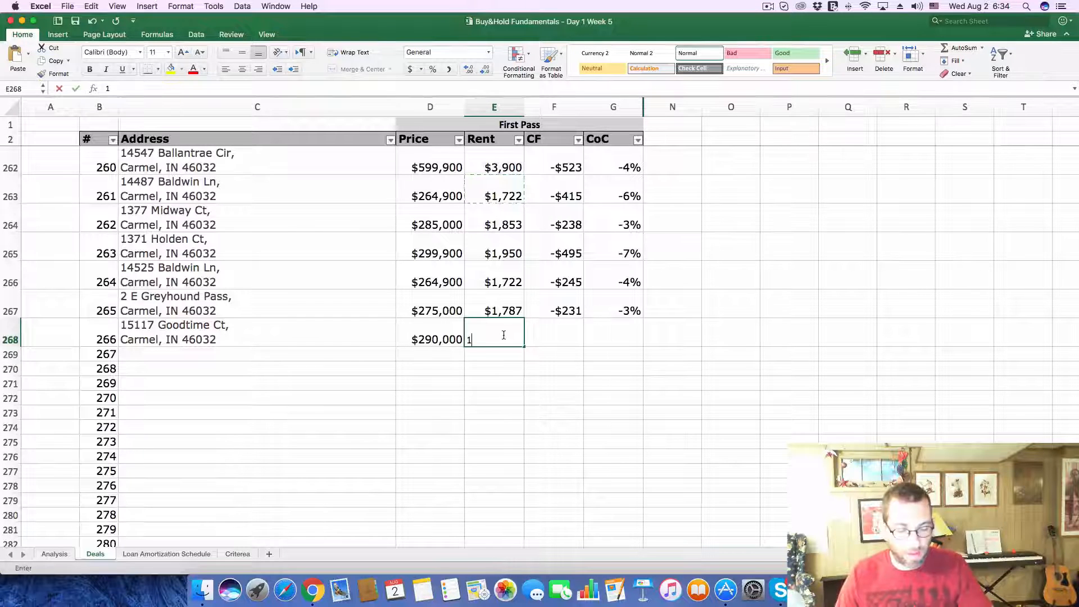
type("88")
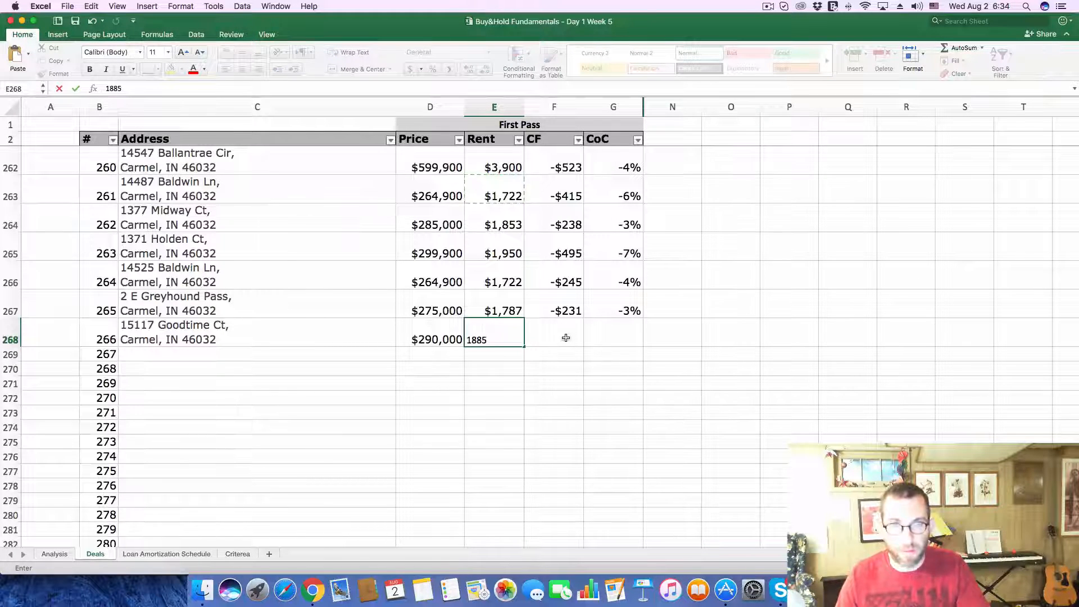
type("5")
left_click(444, 400)
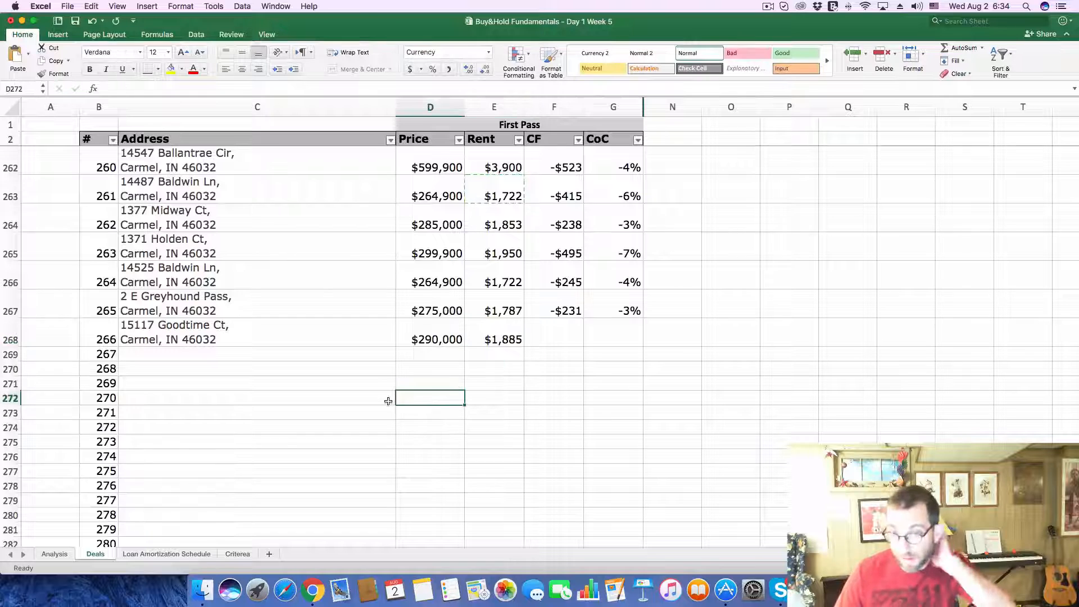
Step: On the Analysis sheet, set the Purchase Price to 290000 and the monthly Gross Scheduled Income to 1885
left_click(43, 557)
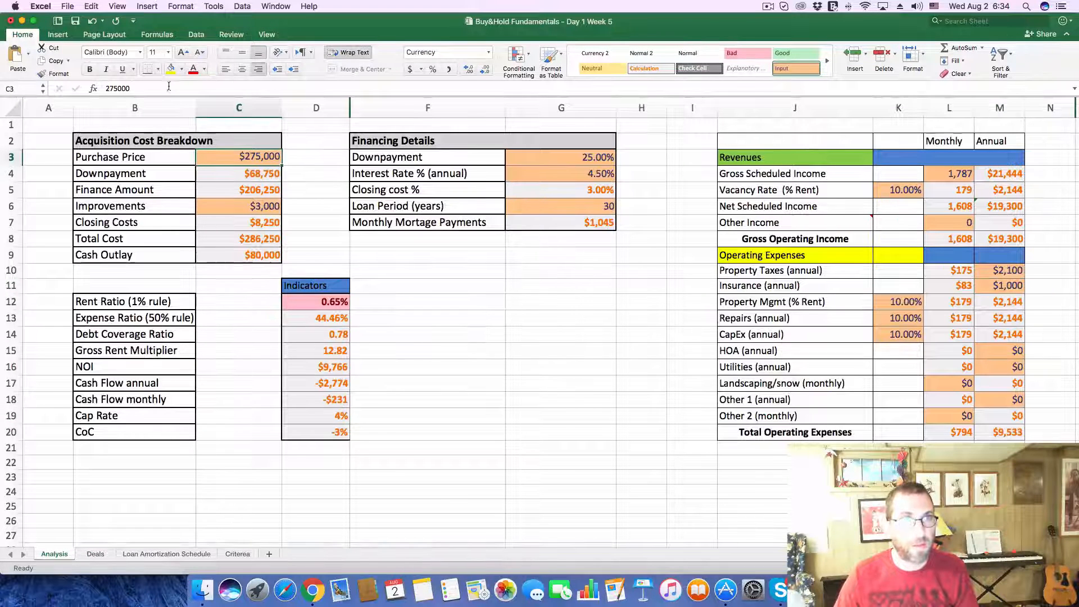
left_click_drag(168, 87, 84, 91)
type("290000")
key("Return")
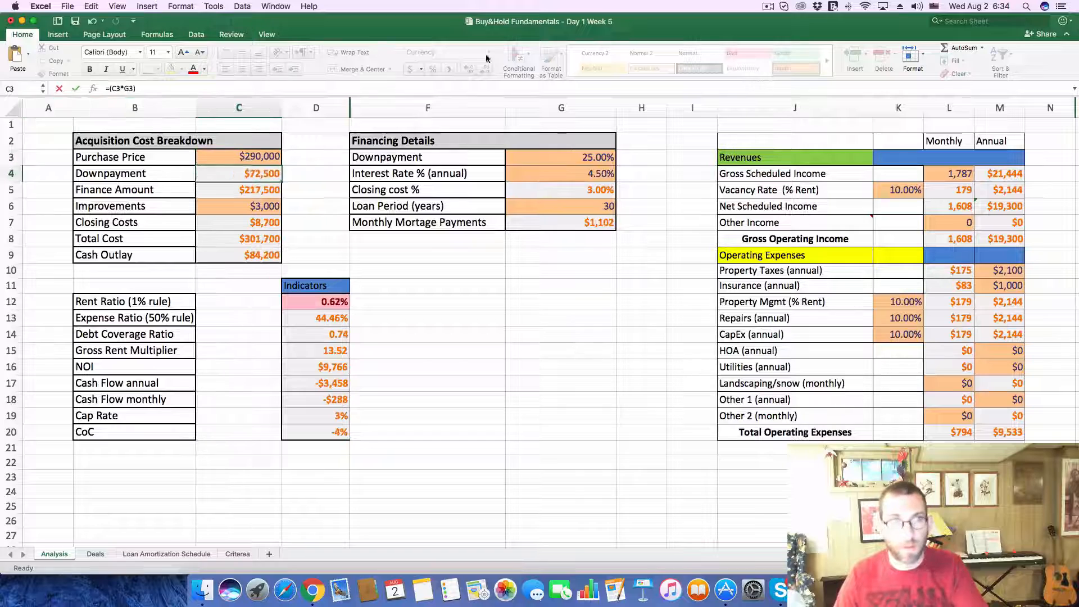
left_click(948, 172)
type("1")
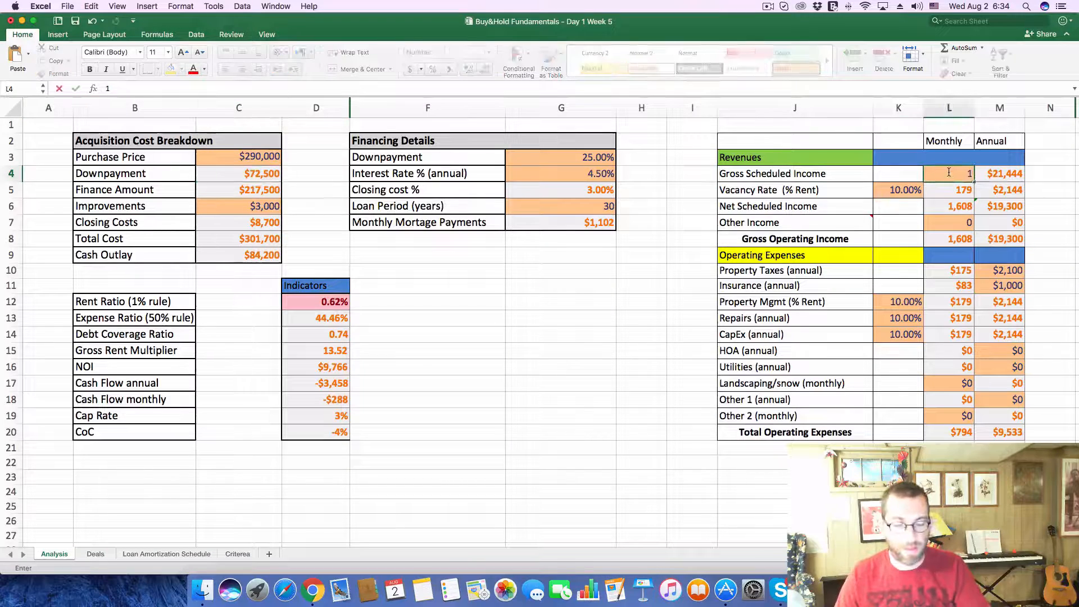
type("885")
Step: Look up the 2016 property taxes in the Zillow listing and set the Analysis sheet's annual Property Taxes to 6135
key("super+Tab")
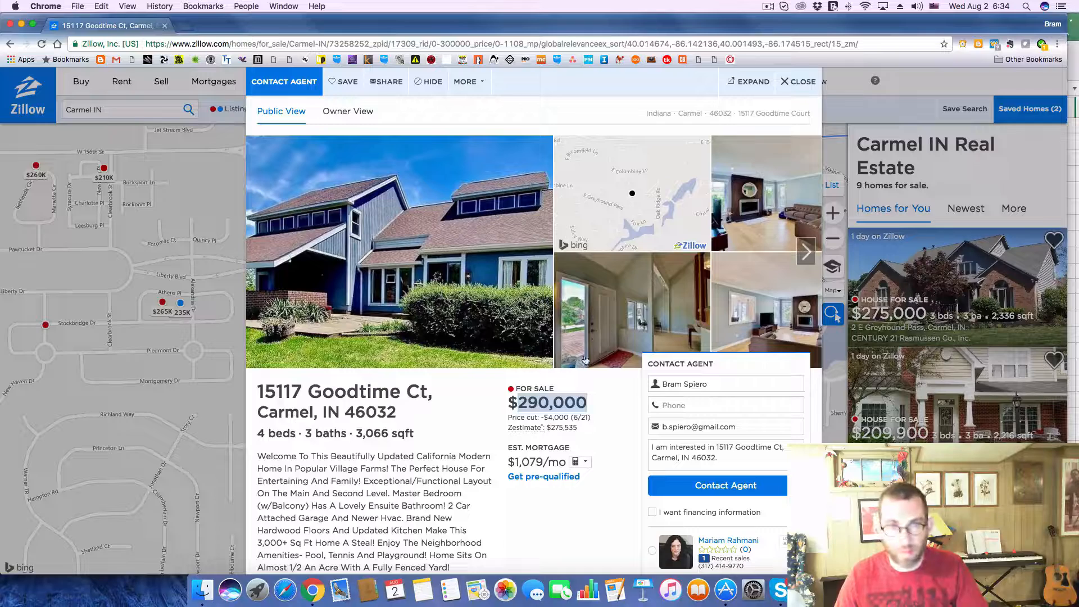
scroll(530, 446, "down", 10)
scroll(536, 432, "down", 1)
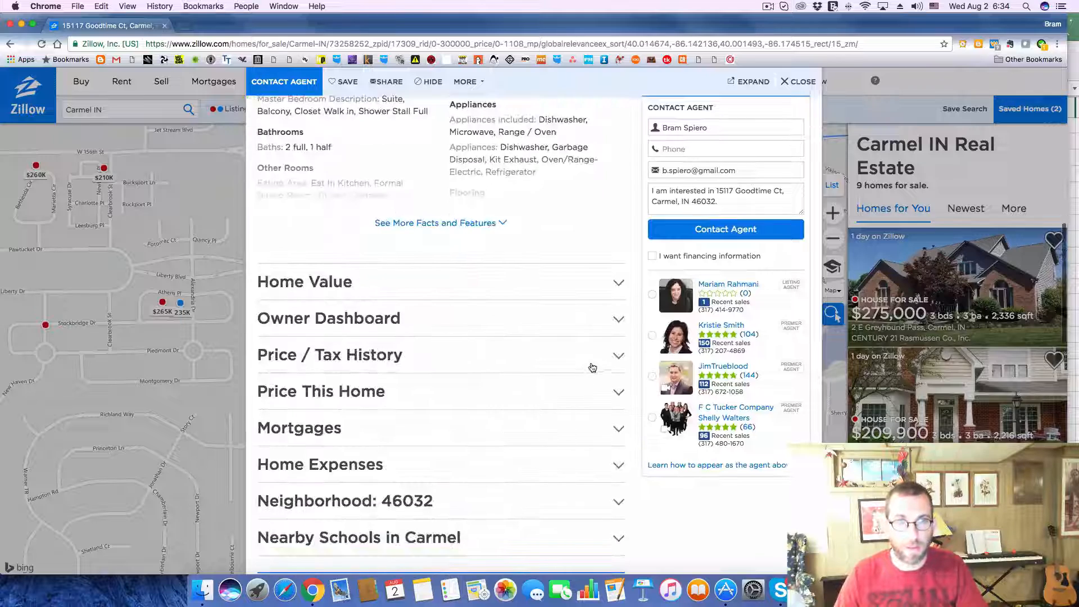
left_click(617, 358)
scroll(582, 354, "down", 12)
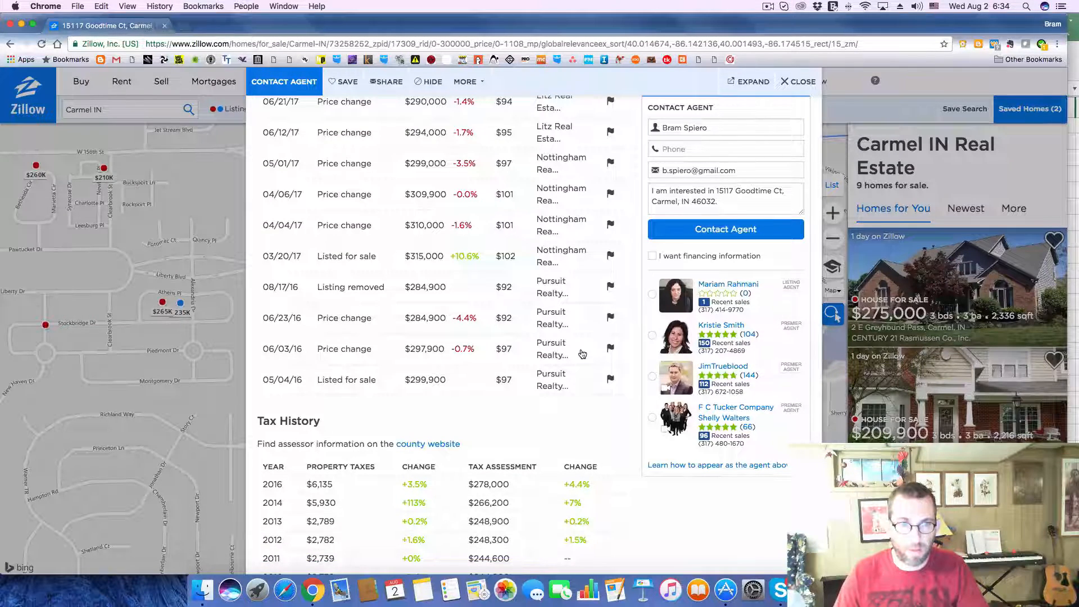
key("super+Tab")
left_click(995, 270)
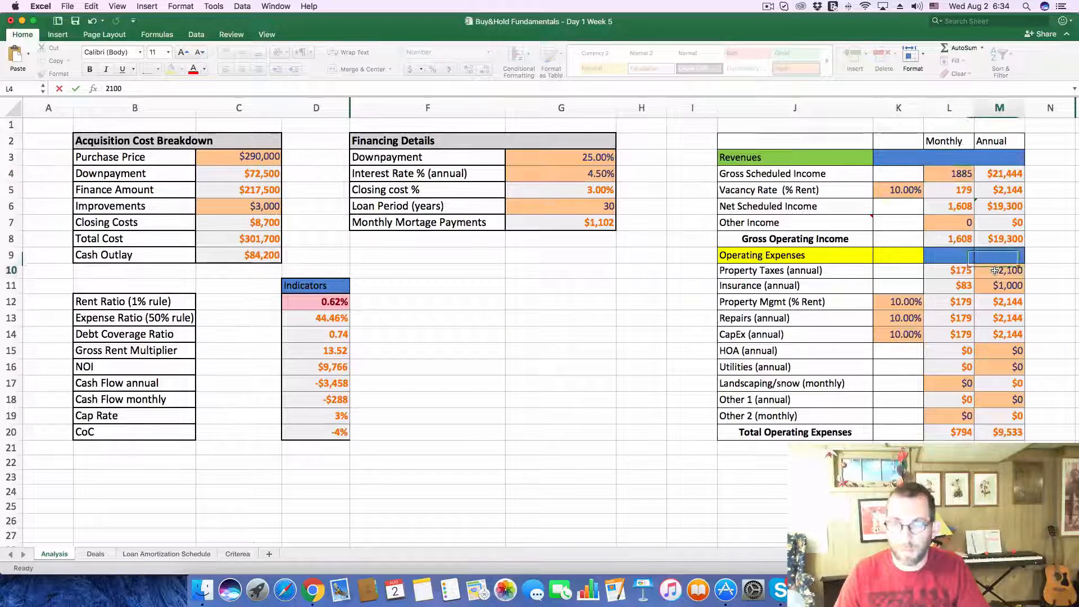
type("6135")
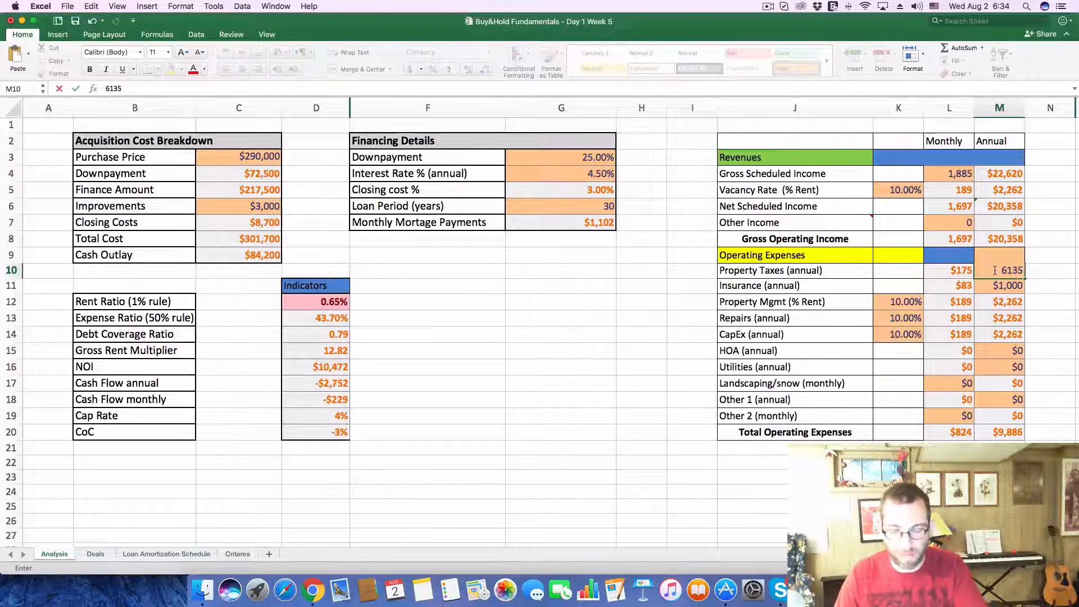
key("Return")
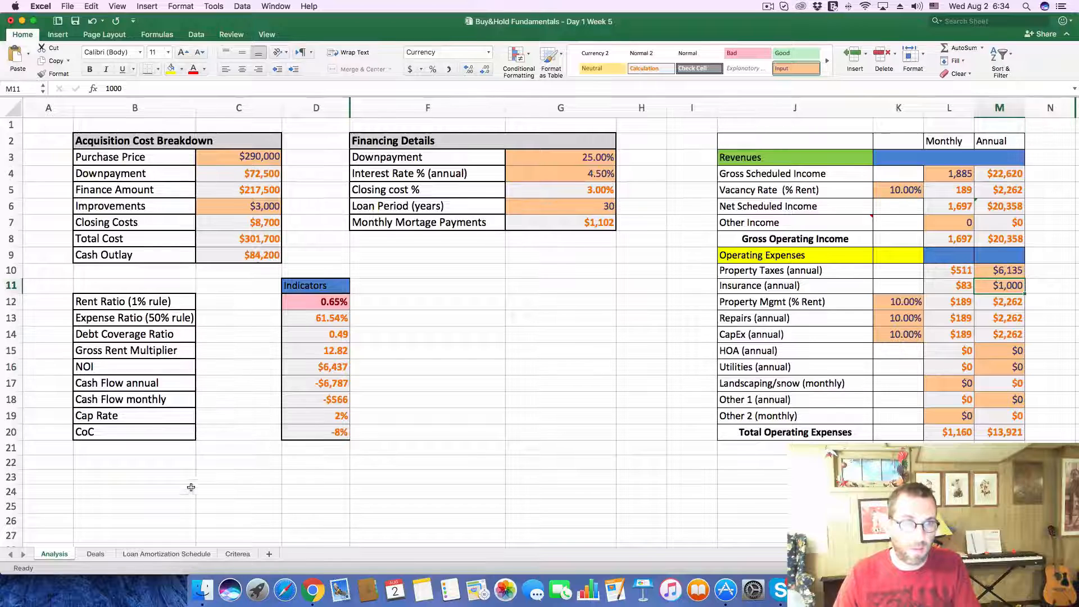
Step: On the Deals sheet, enter a cash flow of -566 and a CoC of -8% for deal 266
left_click(96, 553)
left_click(546, 335)
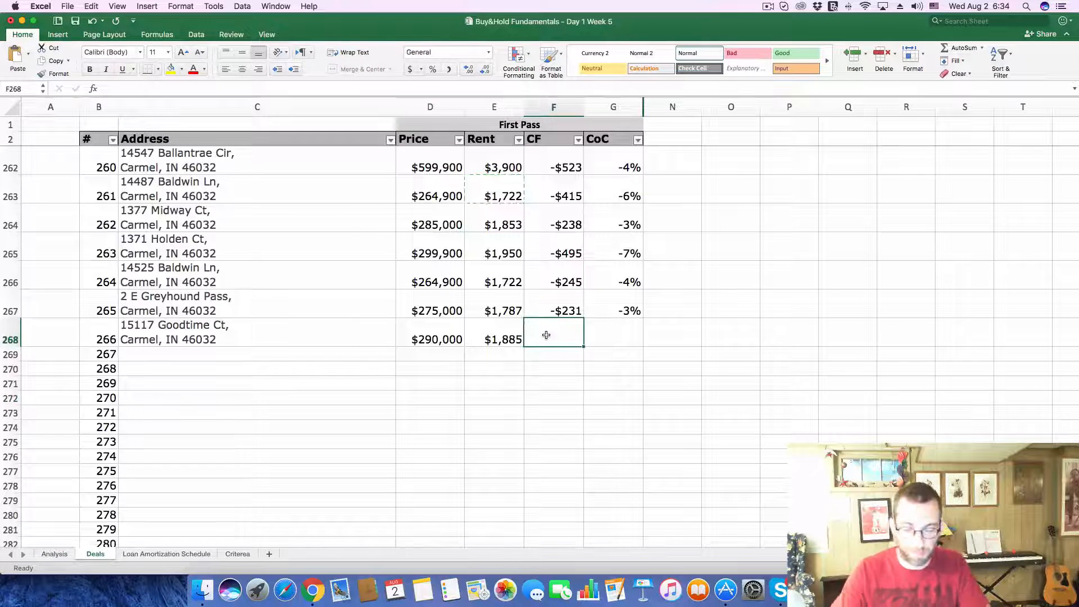
type("-$566")
key("Tab")
type("-.")
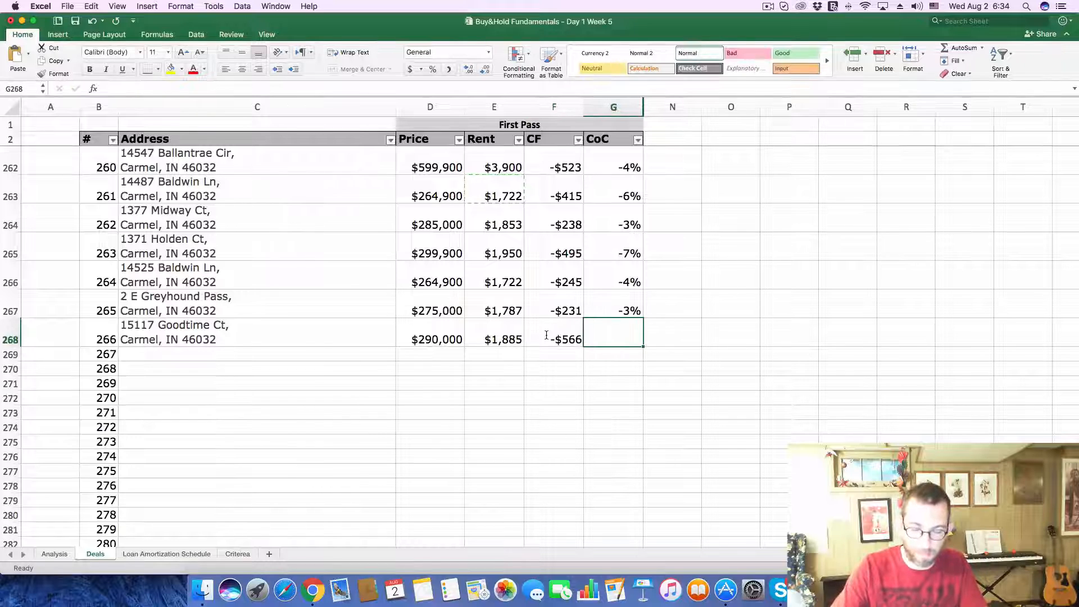
type("08")
key("Return")
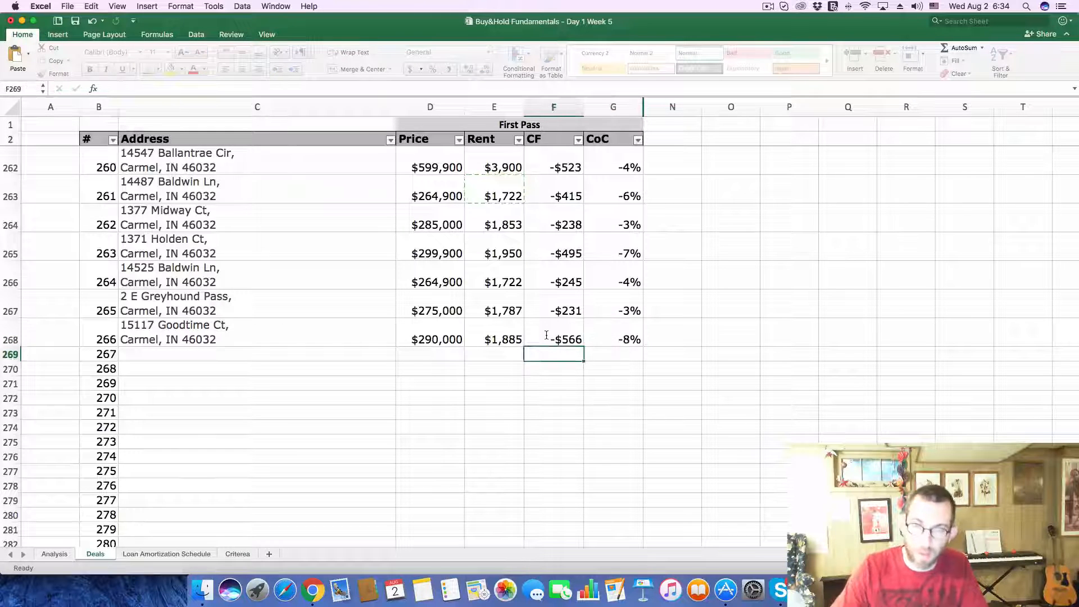
Step: Open the $300K listing on the Zillow map and copy its address into the Deals sheet as the address of deal 267
key("super+Tab")
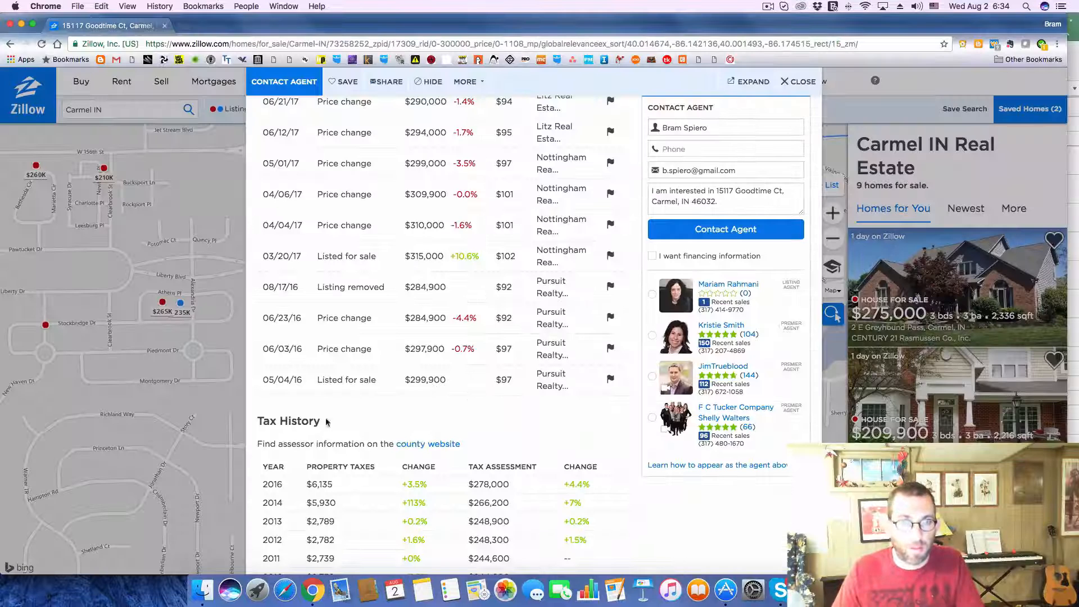
left_click(794, 85)
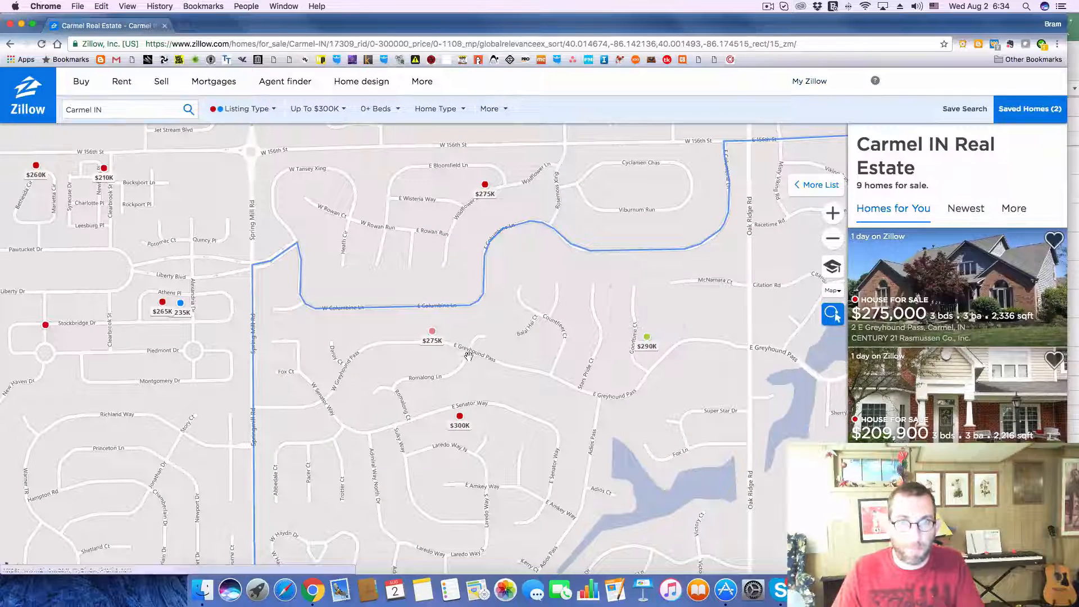
left_click(459, 419)
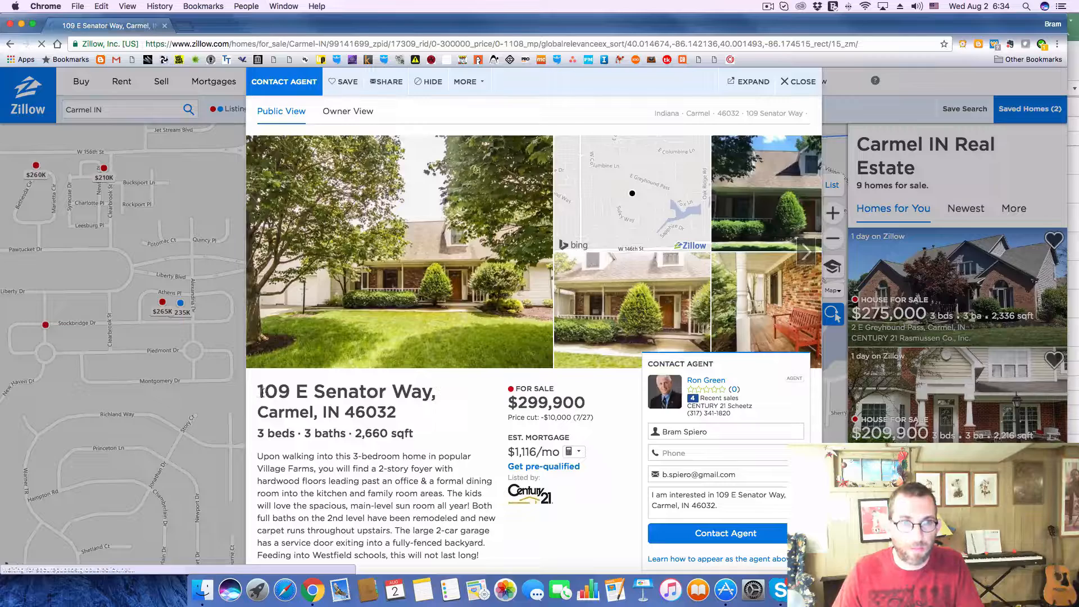
left_click_drag(259, 392, 412, 413)
key("super+c")
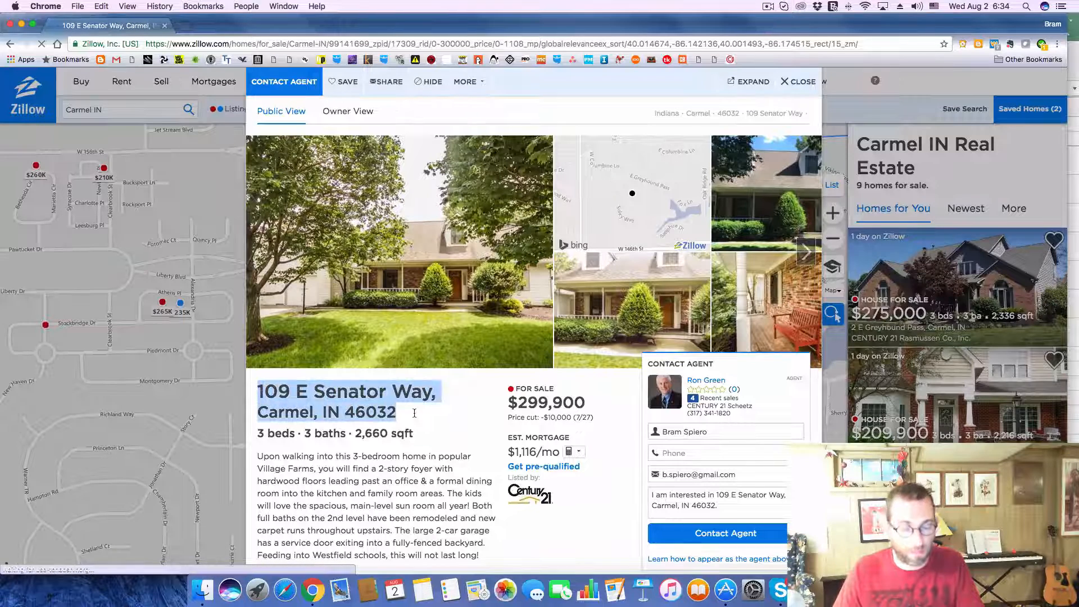
key("super+Tab")
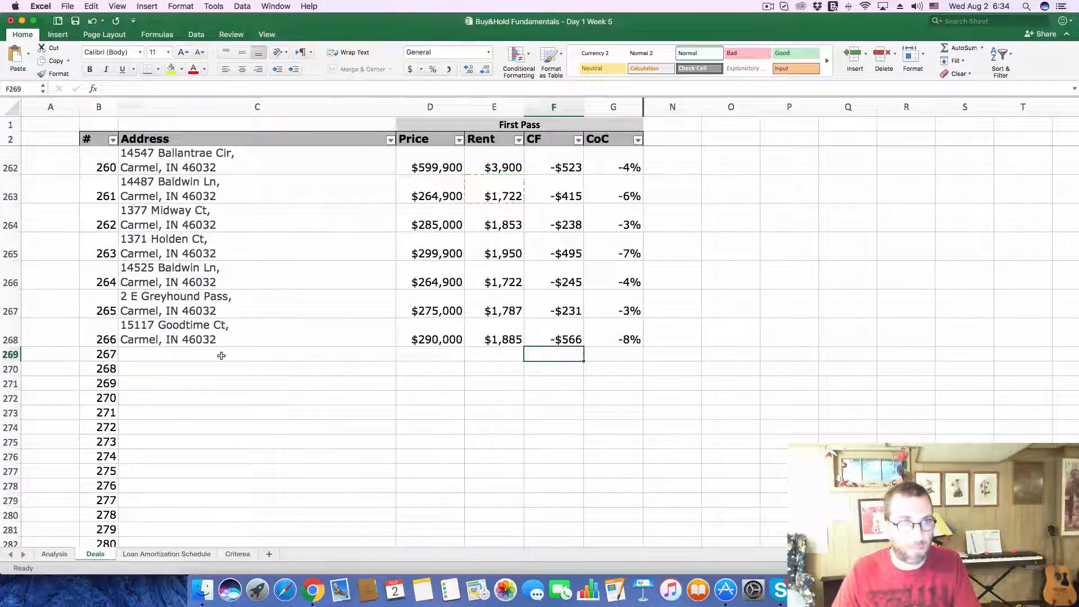
left_click(221, 355)
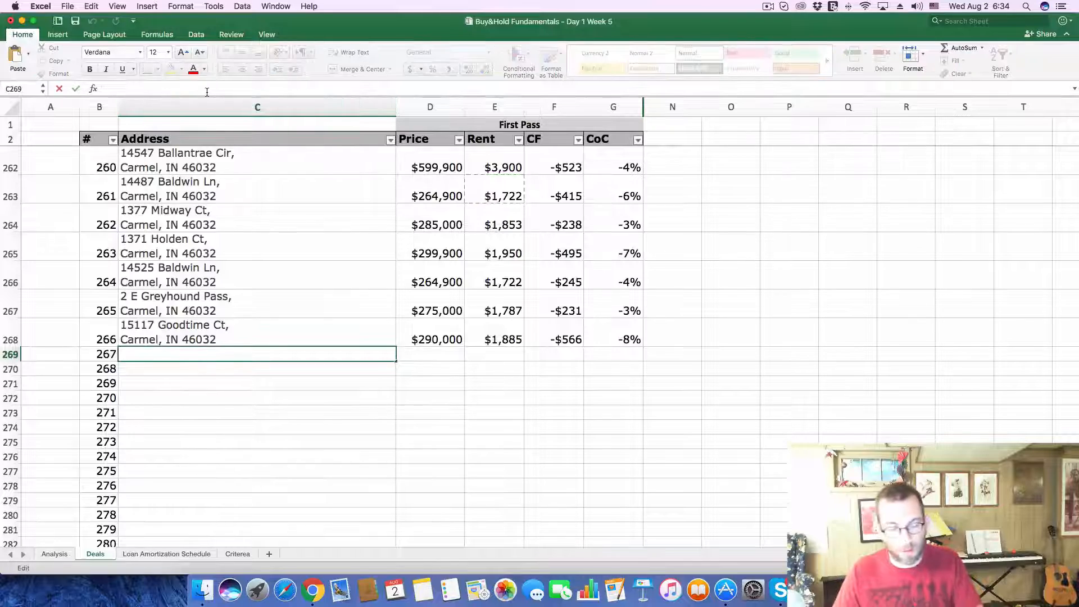
key("super+v")
key("Return")
Step: Copy the listing's price of 299,900 from Zillow into the Price cell of deal 267
key("super+Tab")
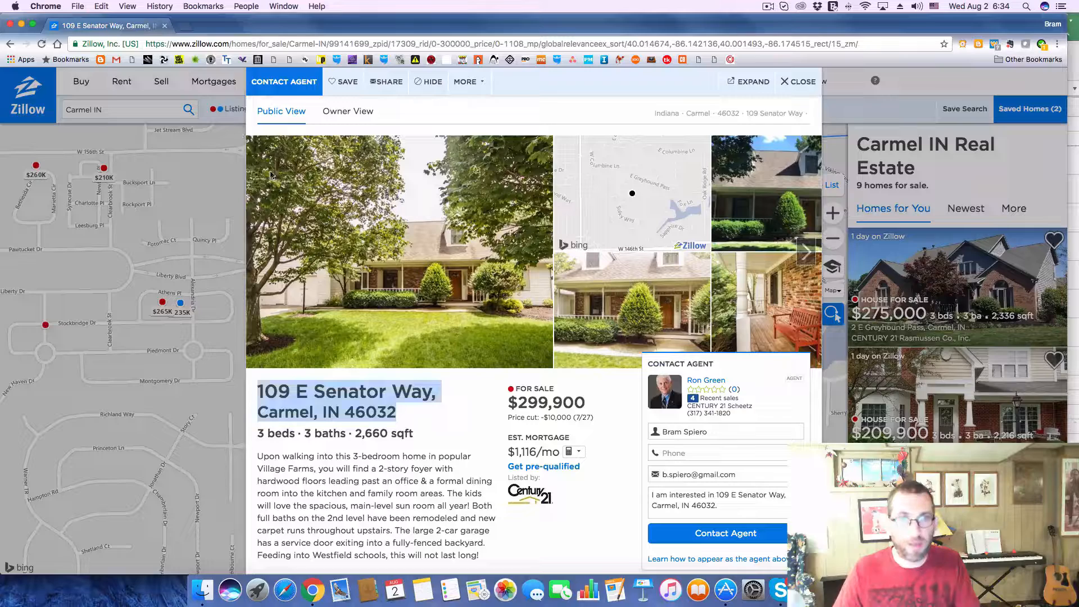
left_click_drag(517, 403, 616, 401)
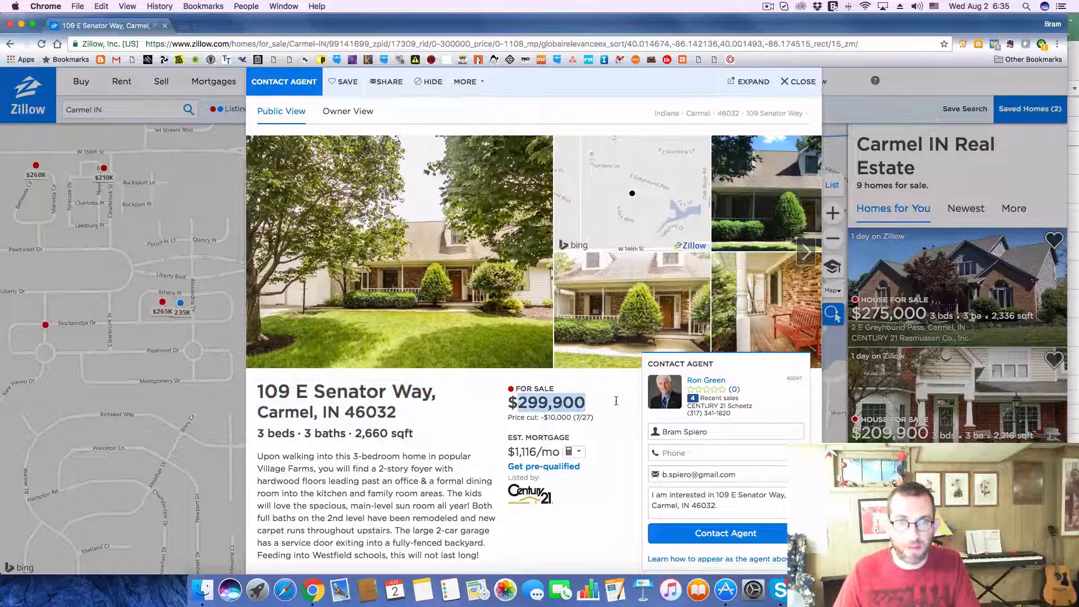
key("super+c")
key("super+Tab")
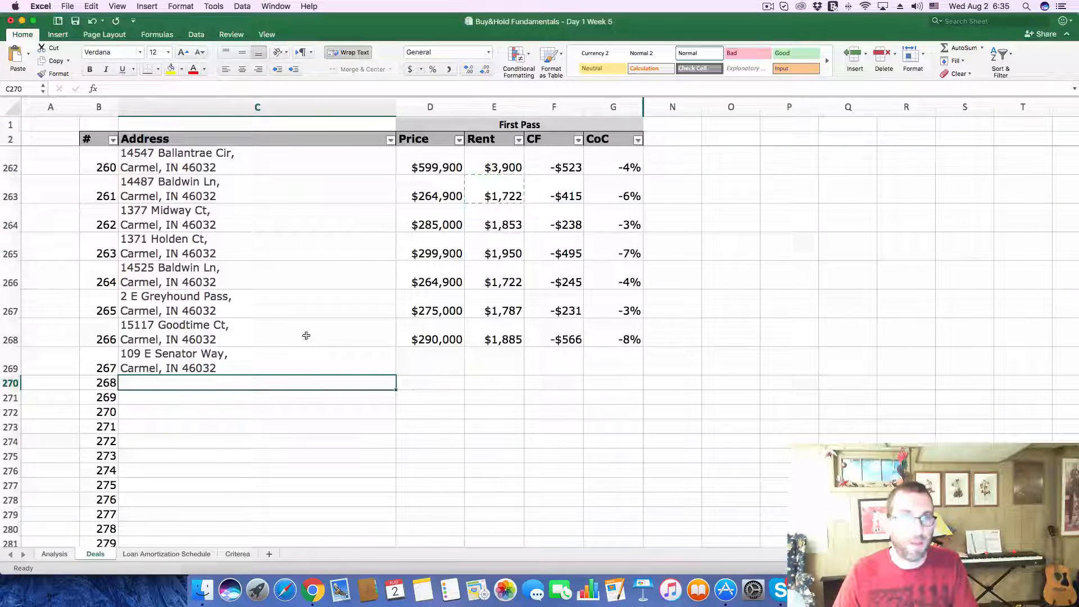
left_click(421, 365)
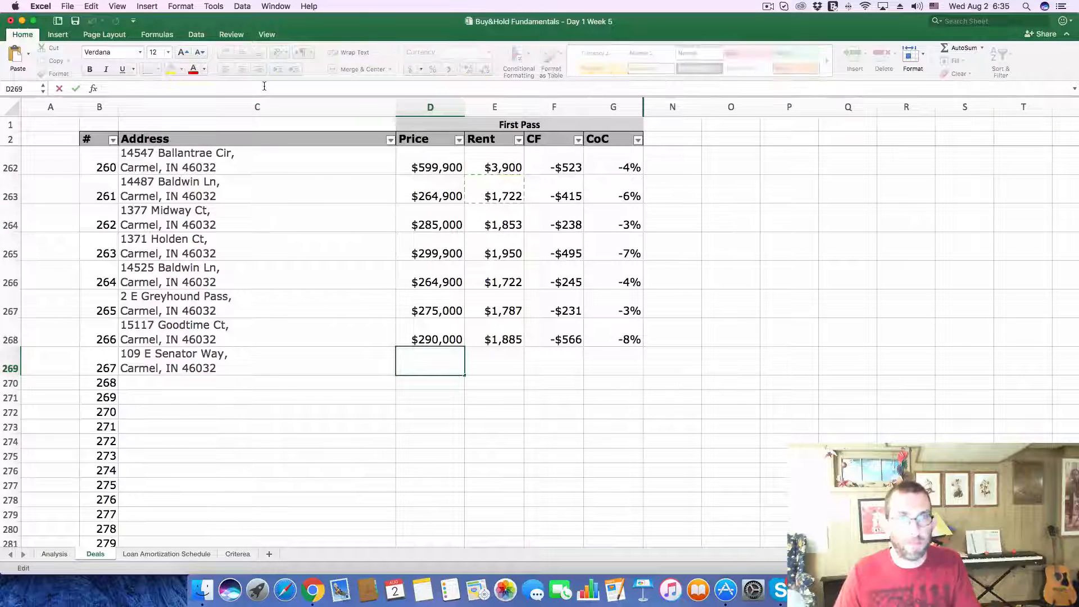
key("super+v")
key("Return")
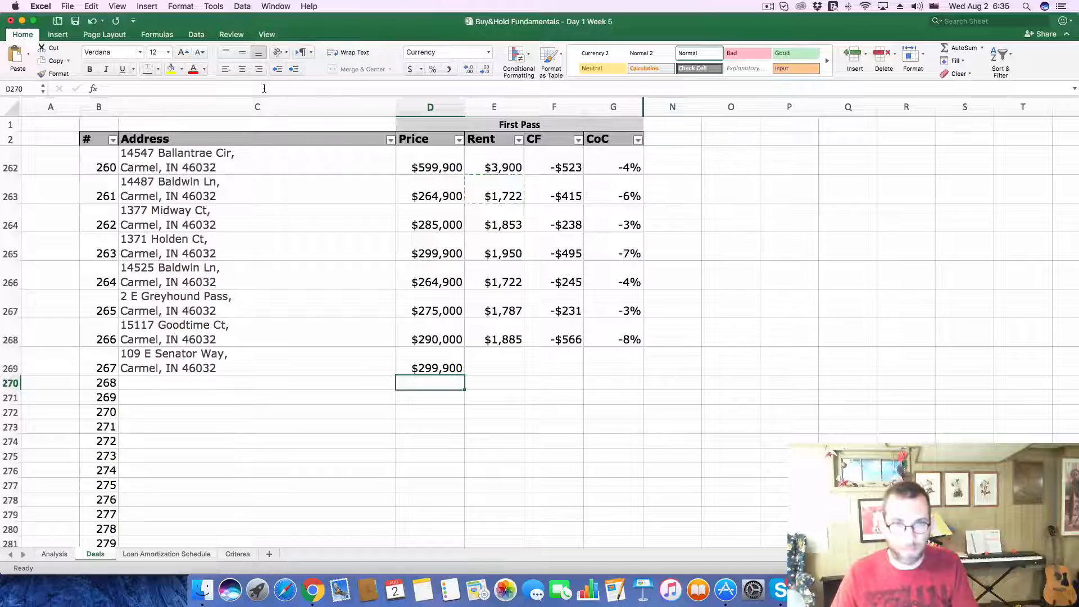
Step: Enter a rent of 1950 for deal 267
key("super+Tab")
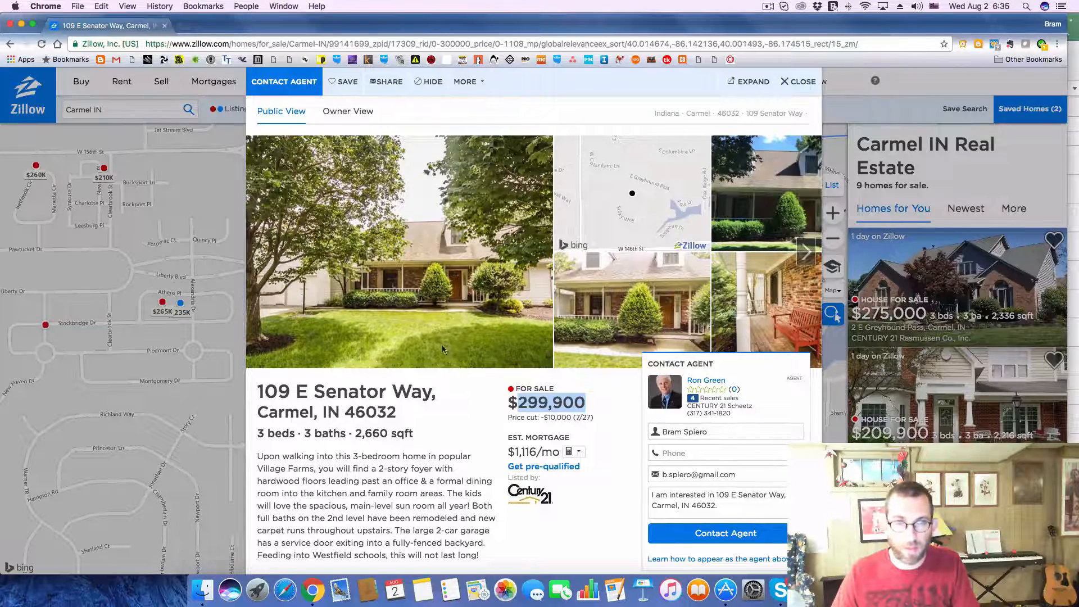
key("super+Tab")
left_click(511, 366)
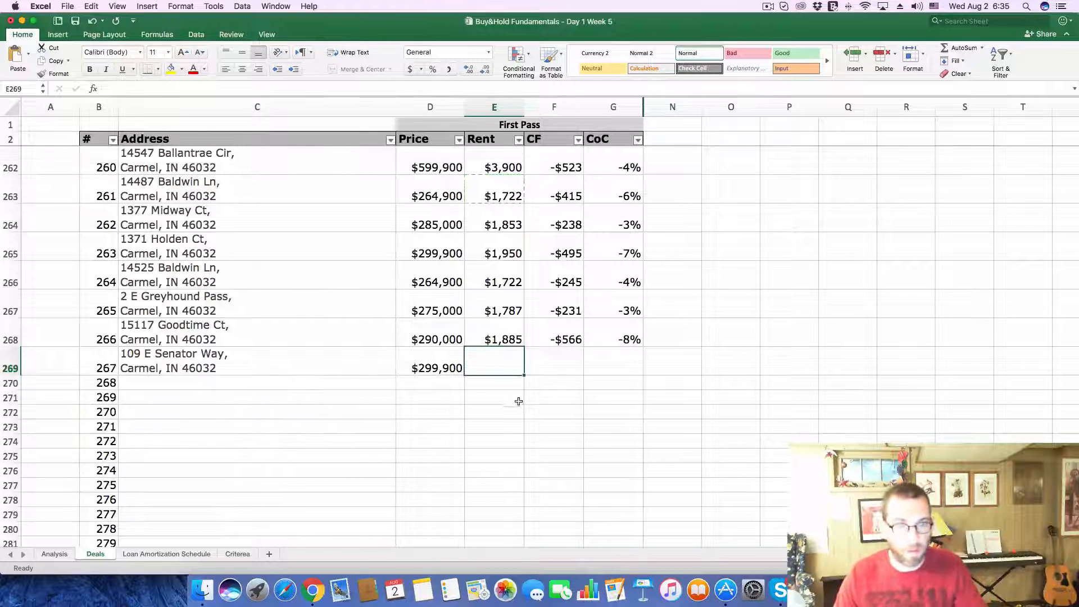
type("950")
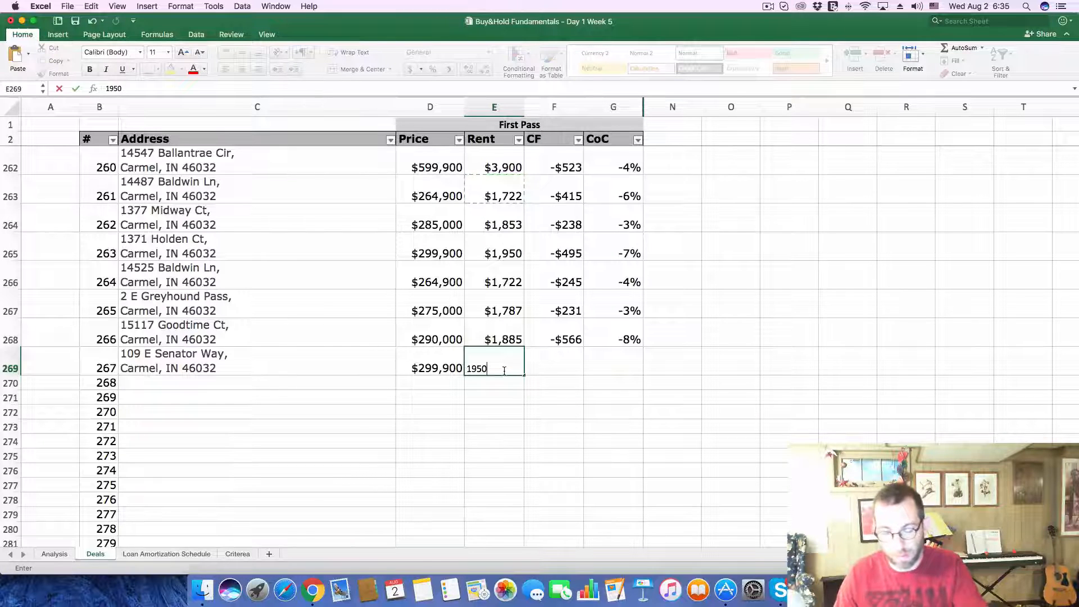
key("Return")
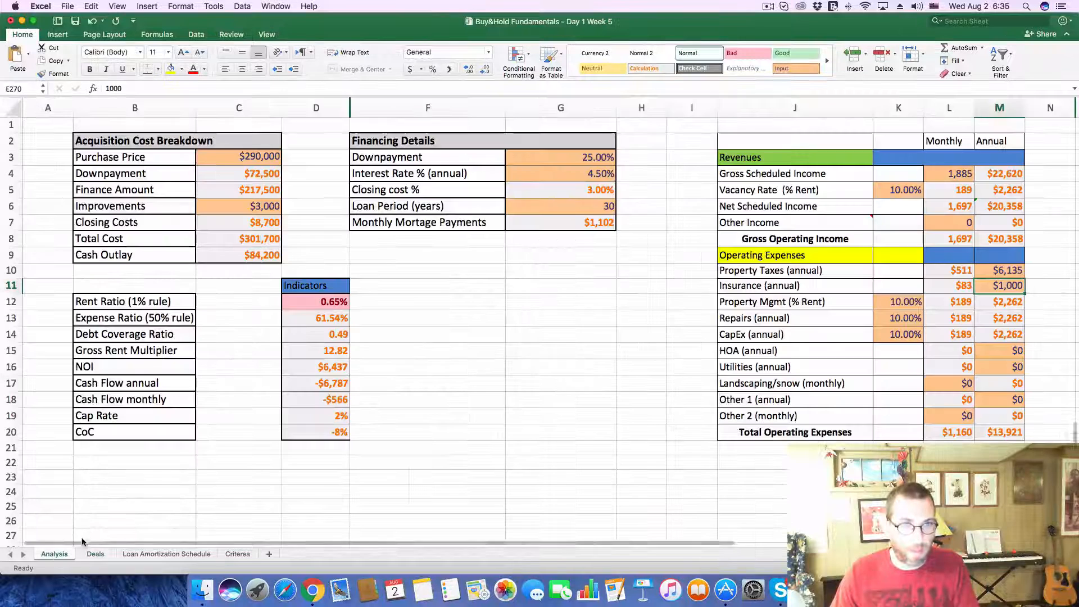
Step: On the Analysis sheet, set the Purchase Price to 299900 and the monthly Gross Scheduled Income to 1950
left_click(54, 554)
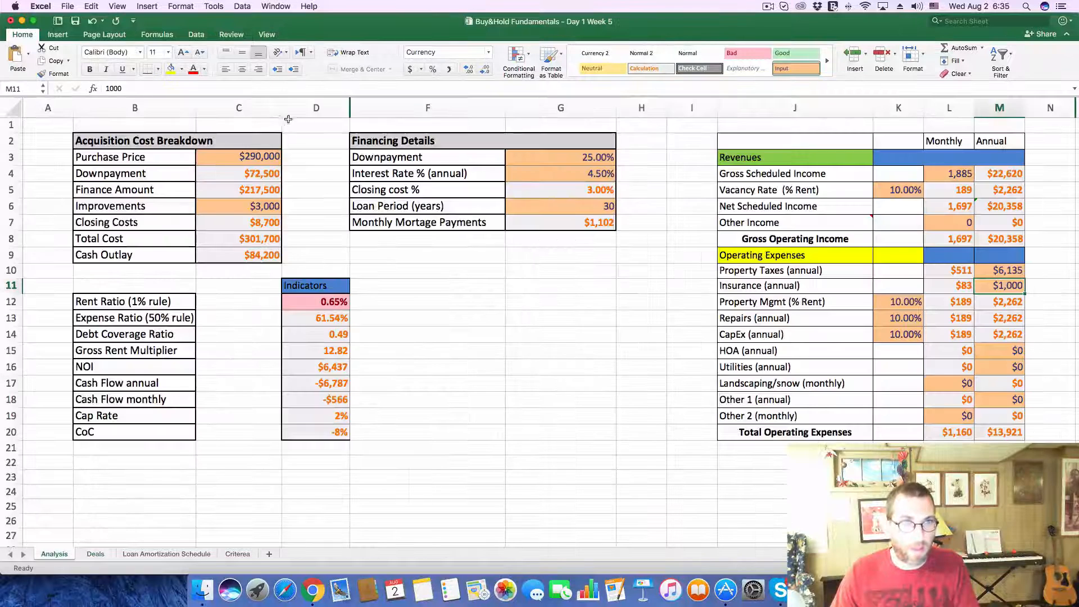
left_click(248, 156)
left_click_drag(172, 85, 17, 84)
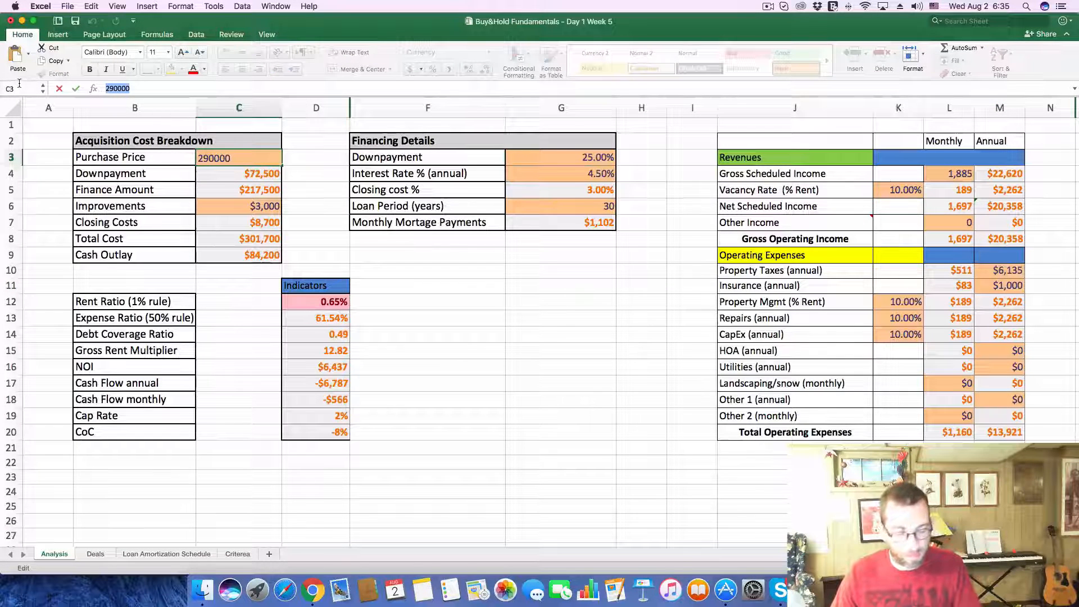
type("299900")
key("Return")
left_click(955, 175)
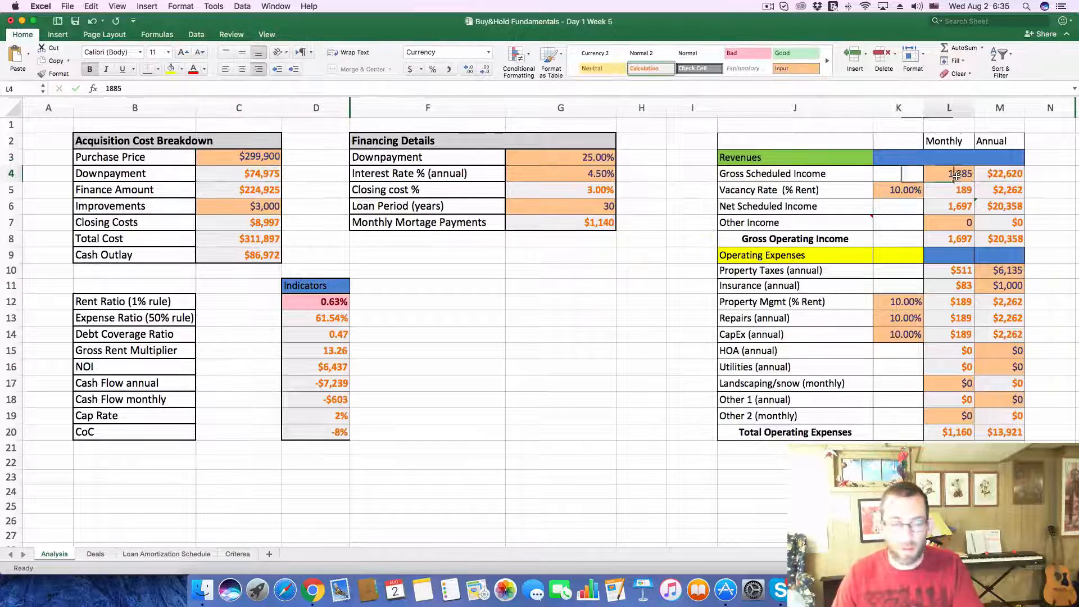
type("1950")
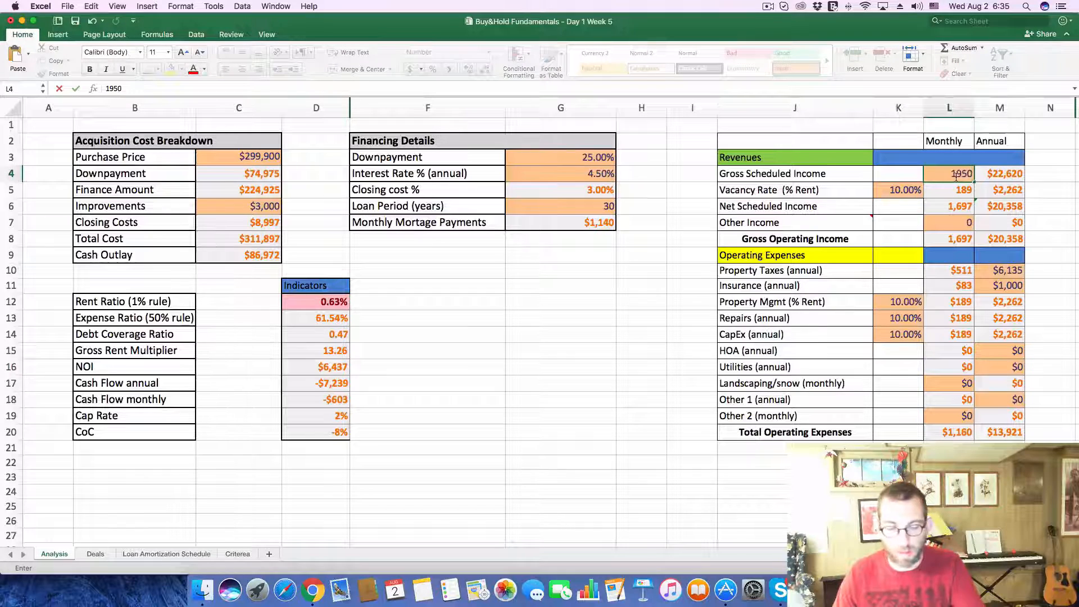
key("Return")
Step: Look up the 2016 property taxes in the Zillow listing and set the Analysis sheet's annual Property Taxes to 2200
key("super+Tab")
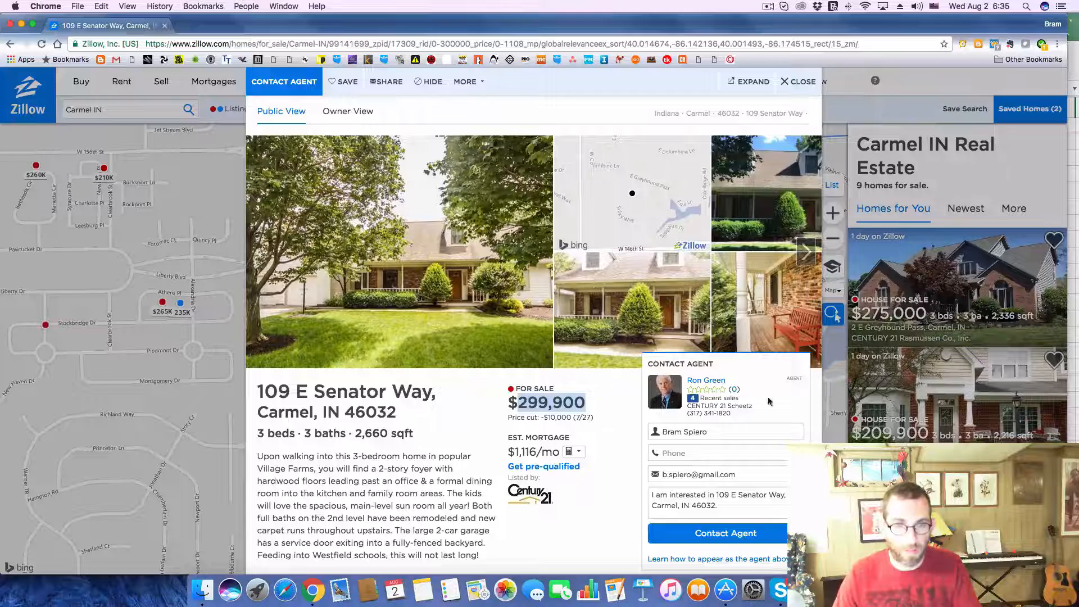
scroll(401, 460, "down", 5)
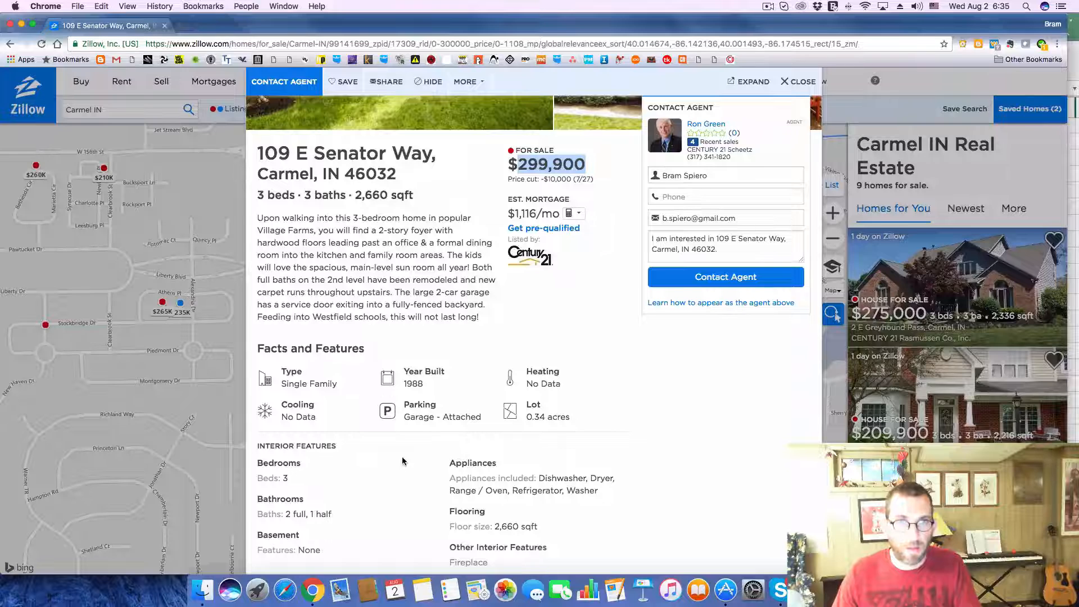
scroll(402, 456, "down", 10)
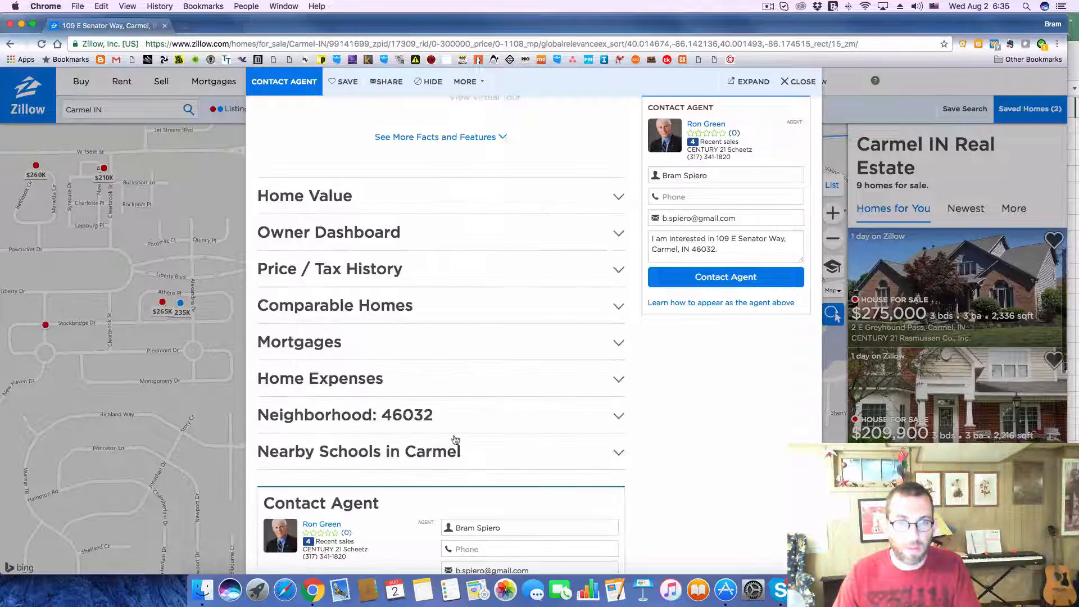
left_click(618, 269)
scroll(348, 385, "down", 2)
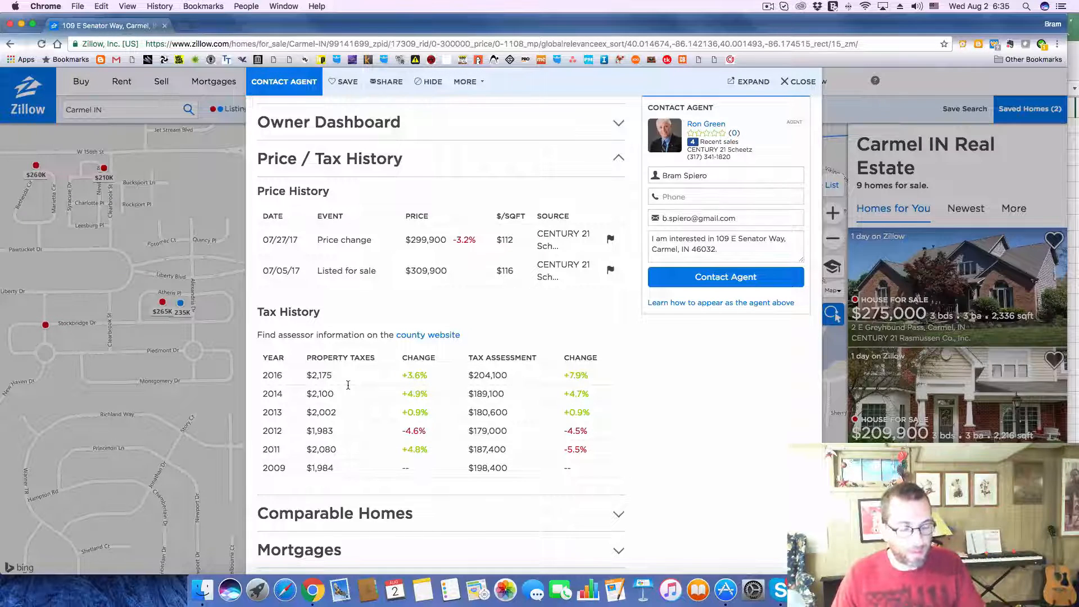
key("super+Tab")
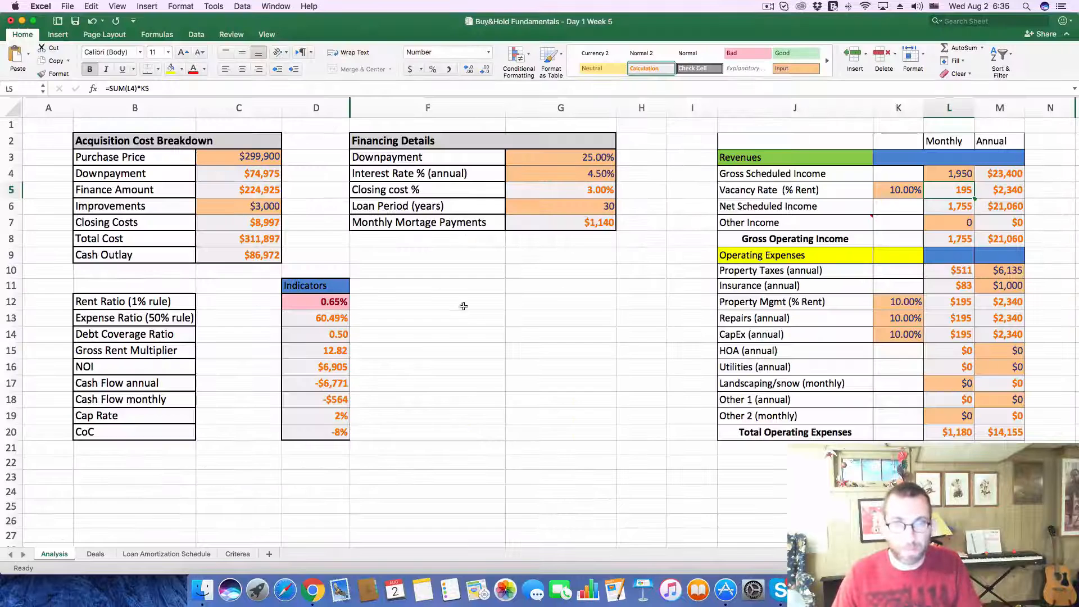
left_click(1014, 274)
type("2200")
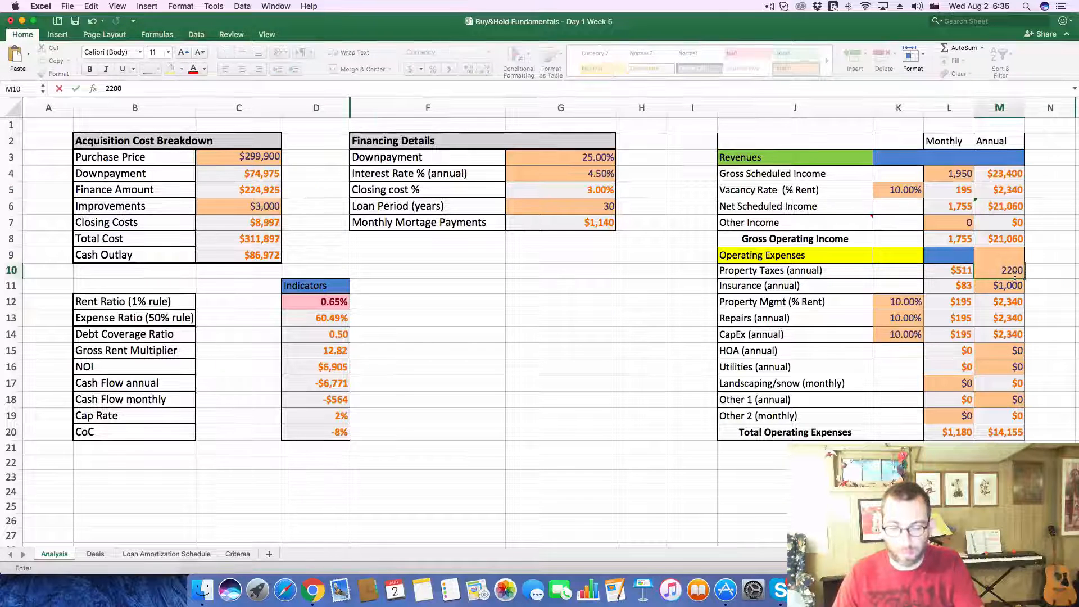
key("Return")
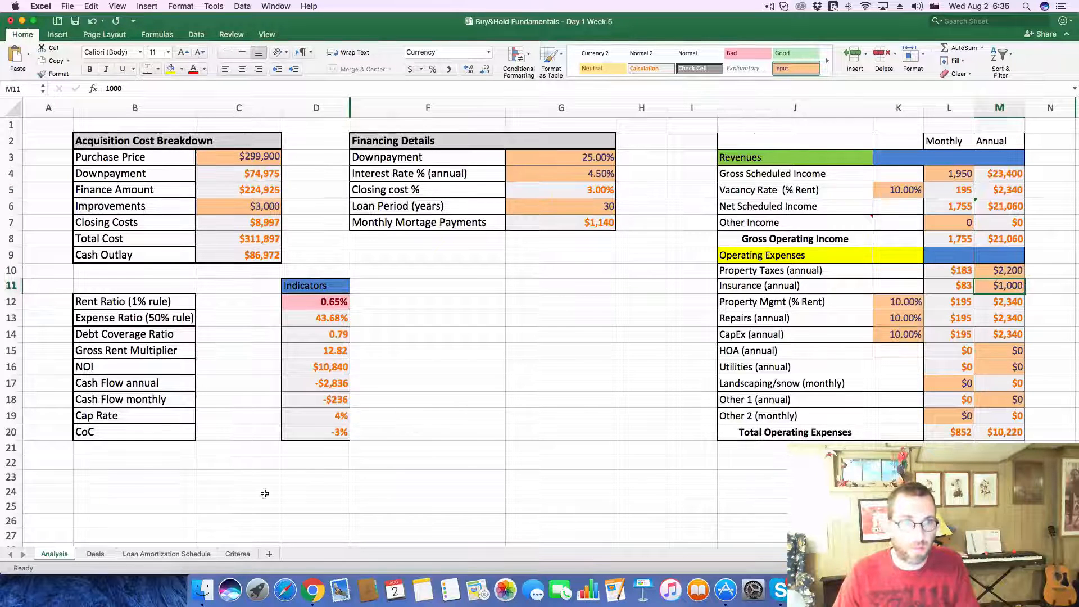
Step: On the Deals sheet, enter a cash flow of -236 and a CoC of -3% for deal 267
left_click(96, 553)
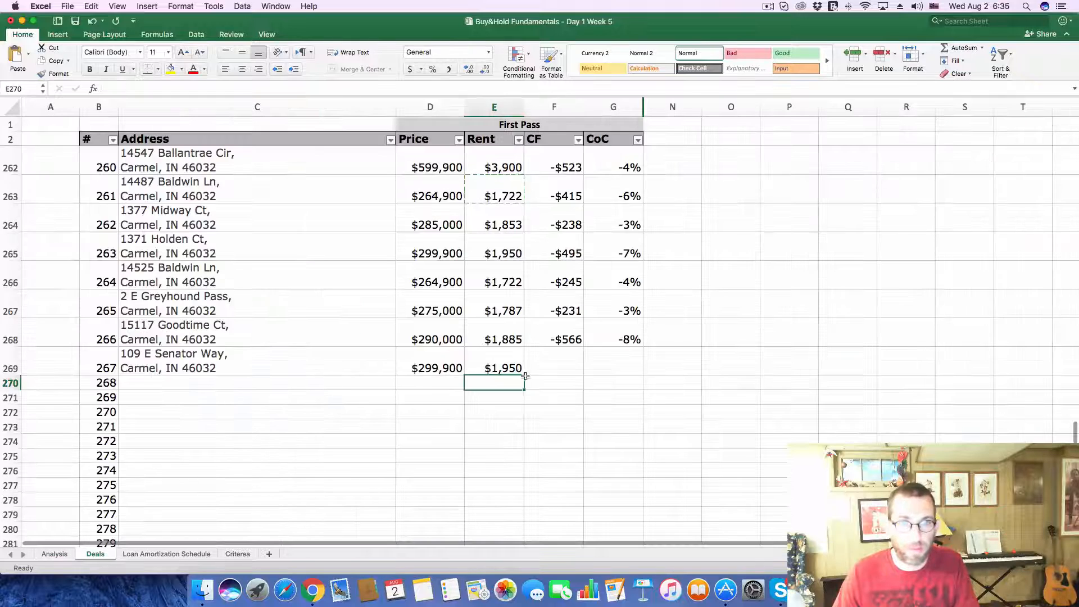
left_click(545, 363)
type("-$23")
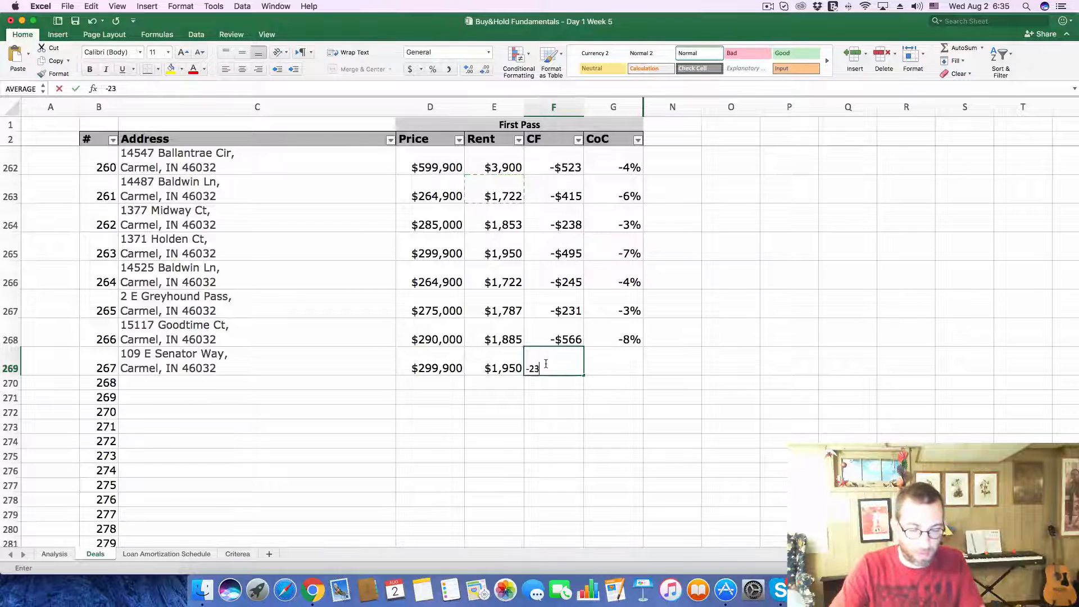
type("6")
key("Tab")
type("-.0")
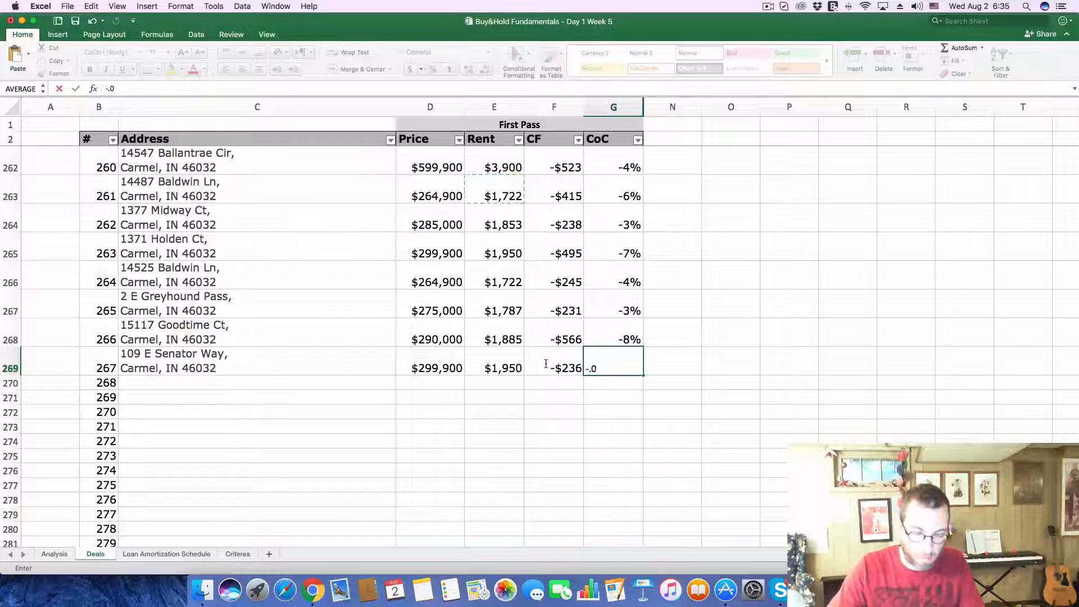
type("3")
key("Return")
Step: Return to Zillow, close the current listing and open the $275K home on Harmony Rd from the map farther south
left_click(216, 384)
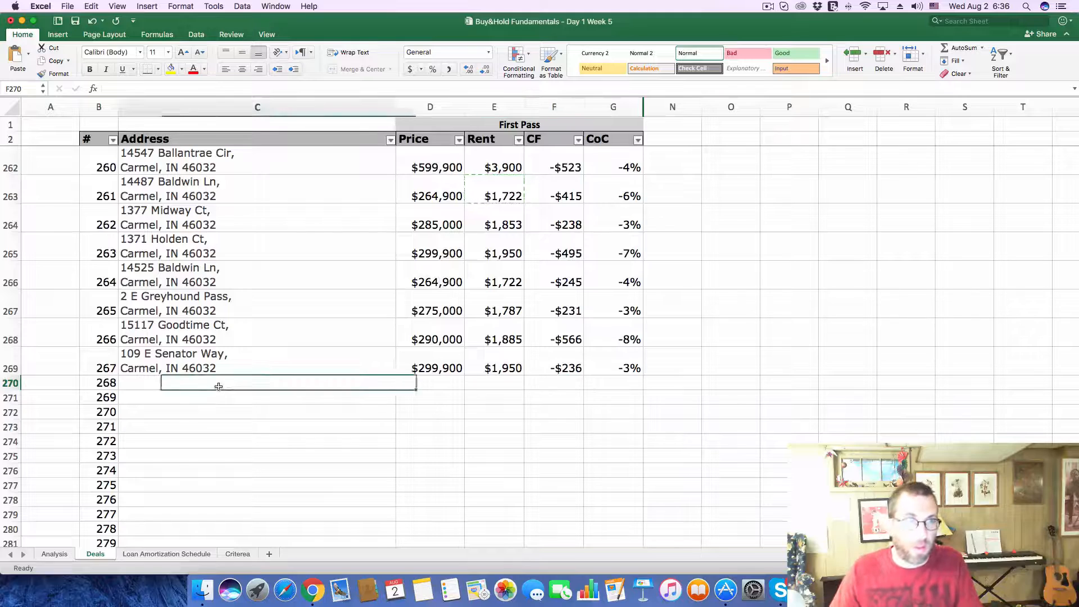
key("super+Tab")
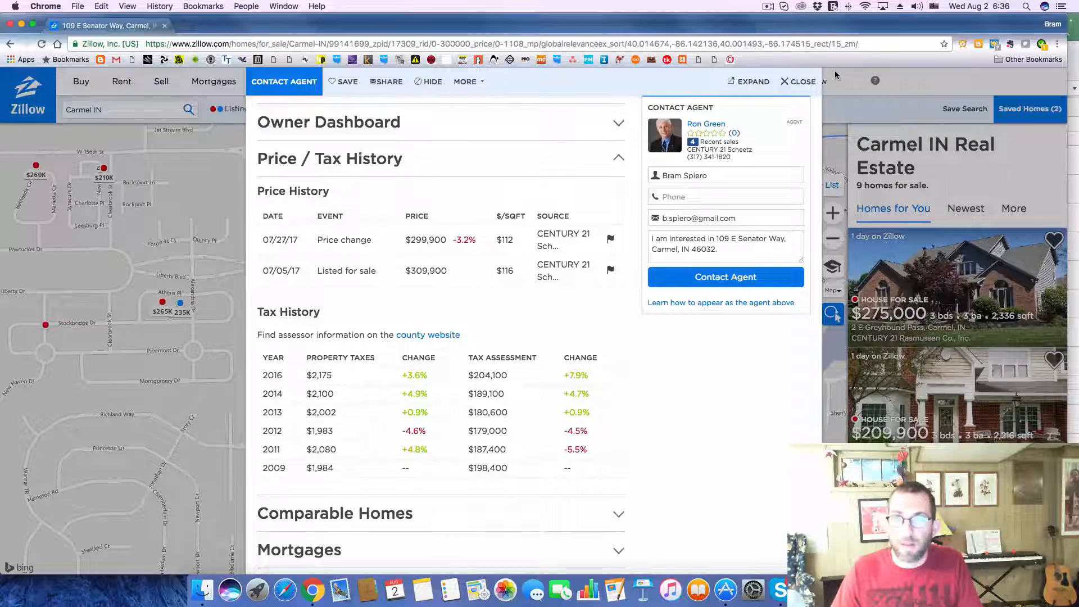
left_click(801, 82)
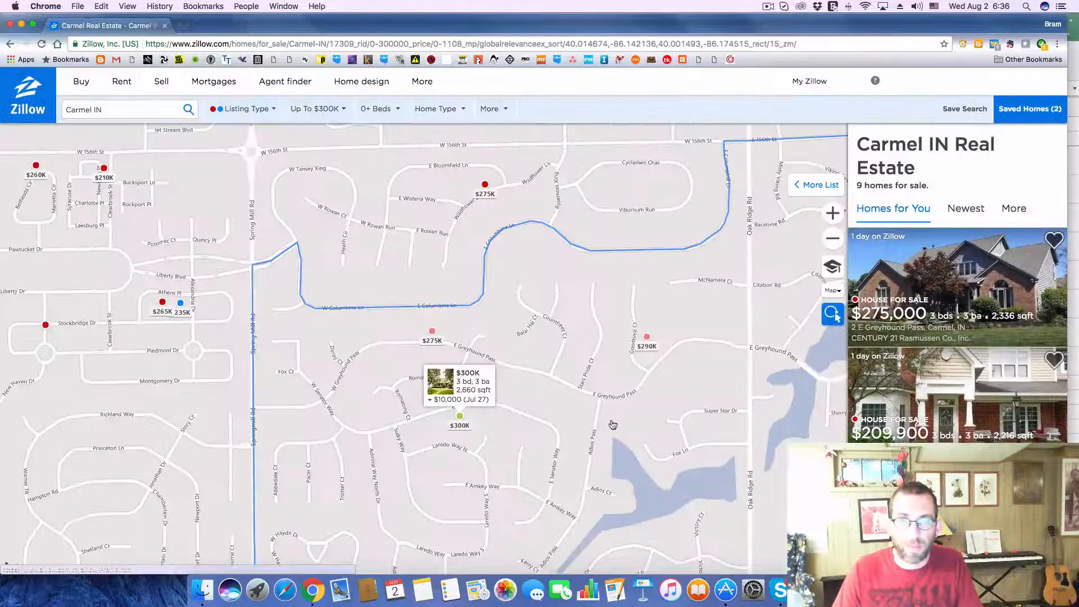
left_click_drag(613, 438, 598, 246)
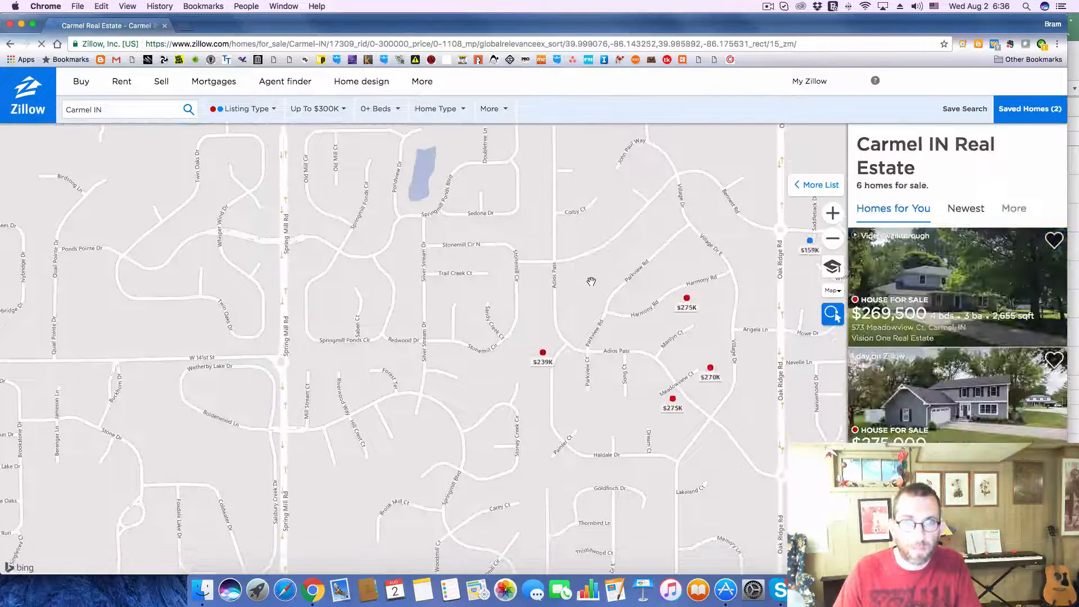
left_click(685, 299)
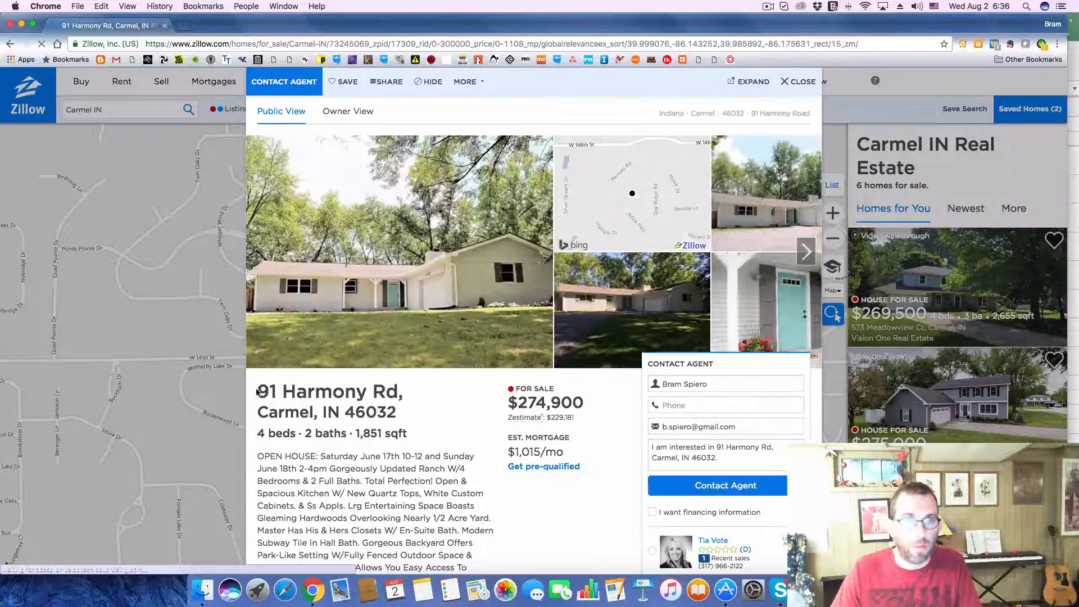
Step: Copy the home's full address from the Zillow listing into the Address cell of deal 268 in the Excel deals list
left_click_drag(256, 392, 397, 414)
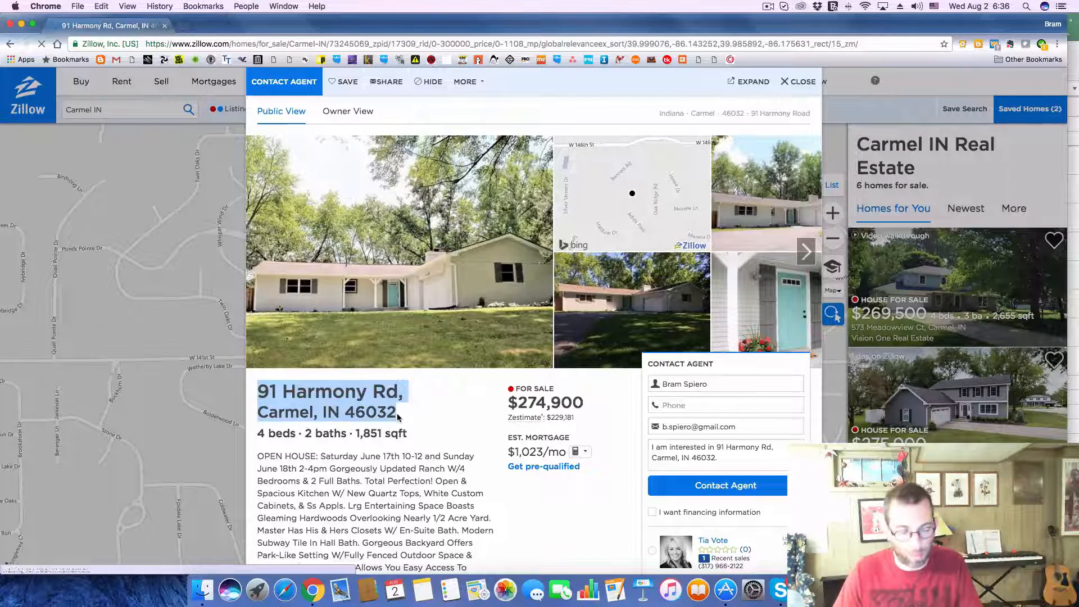
key("super+c")
key("super+Tab")
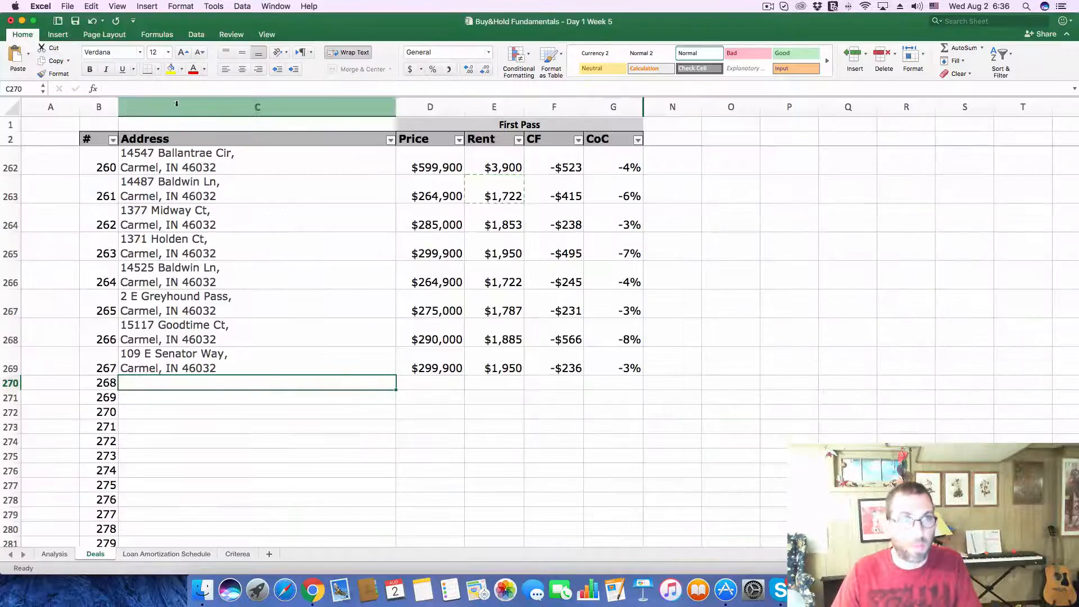
key("super+v")
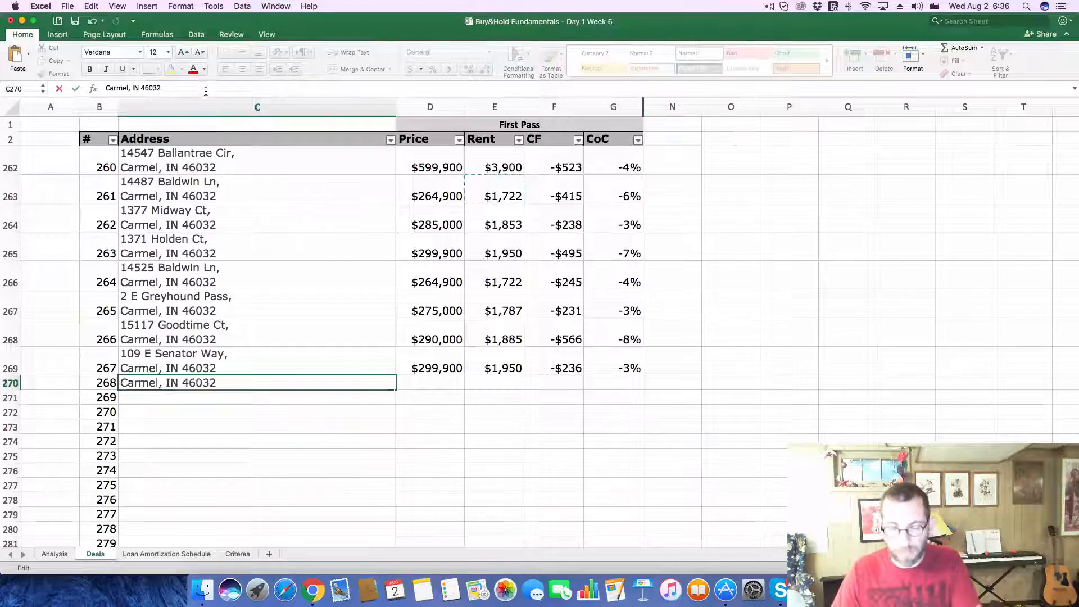
key("Return")
Step: Copy the asking price of 274,900 from the Zillow listing into the Price cell of deal 268
key("super+Tab")
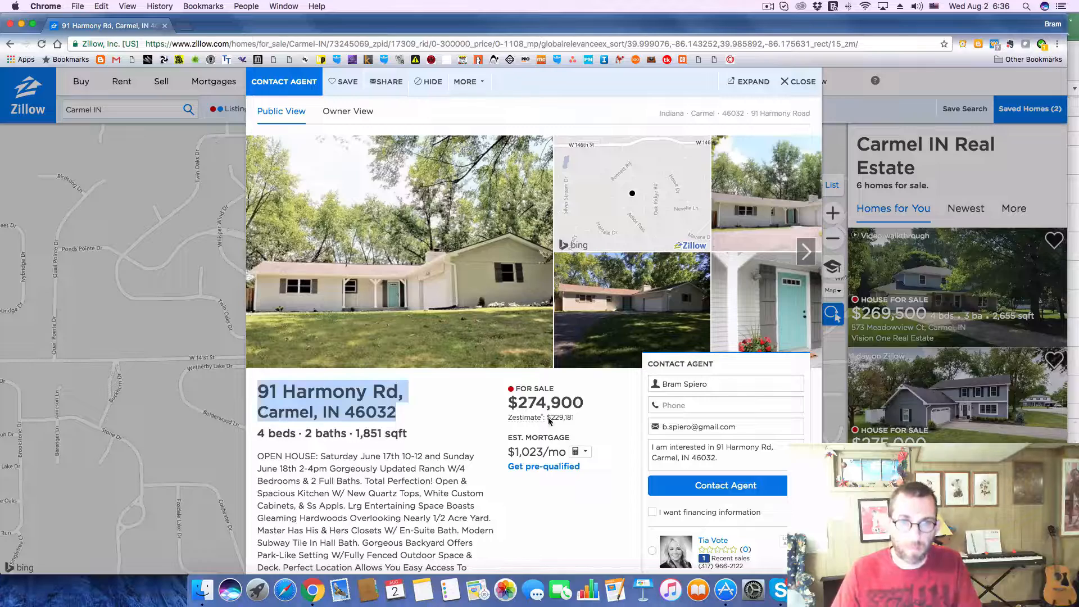
left_click_drag(524, 403, 591, 400)
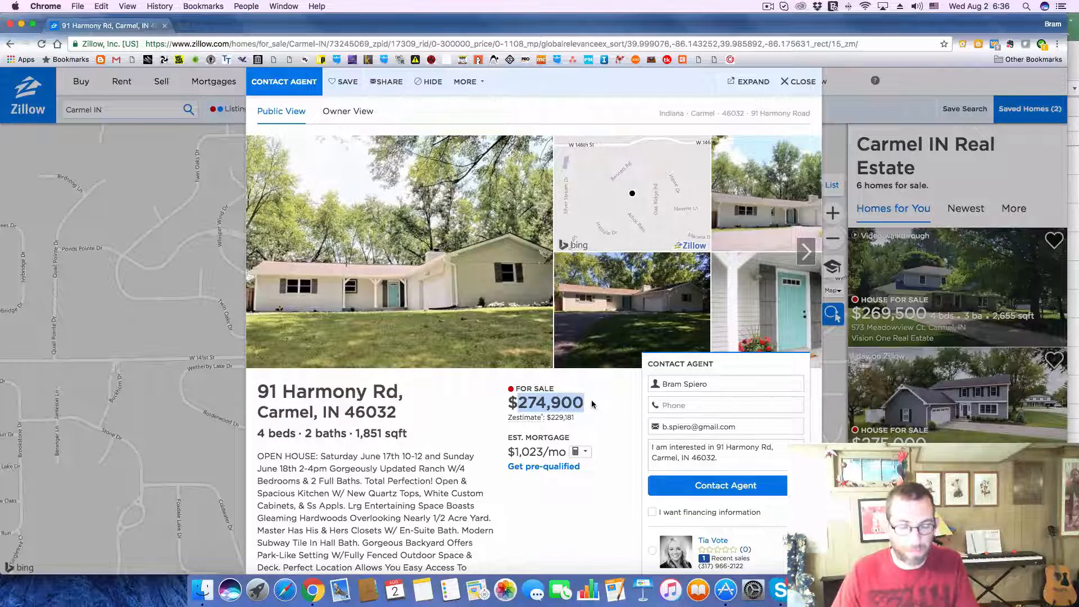
key("super+Tab")
left_click(430, 397)
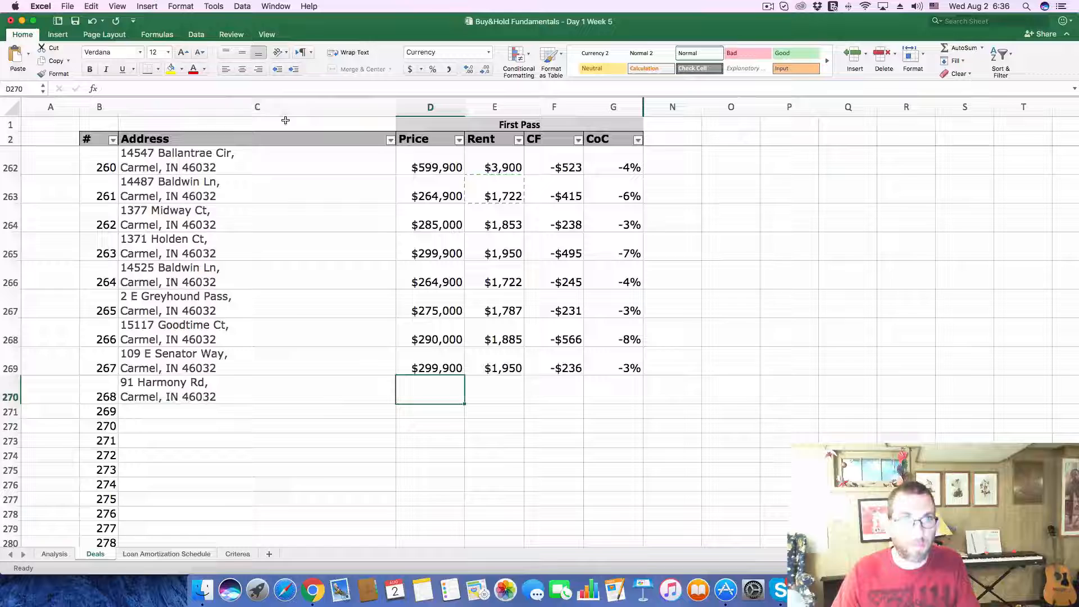
left_click(274, 92)
key("super+v")
key("Return")
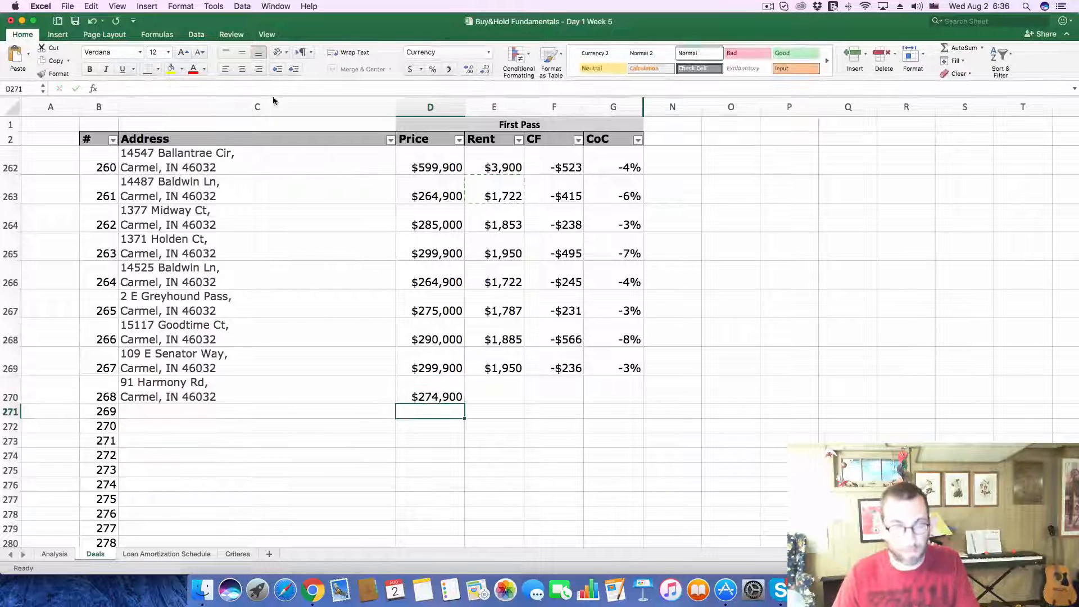
Step: Enter a rent of 1787 for deal 268
left_click(486, 401)
type("1787")
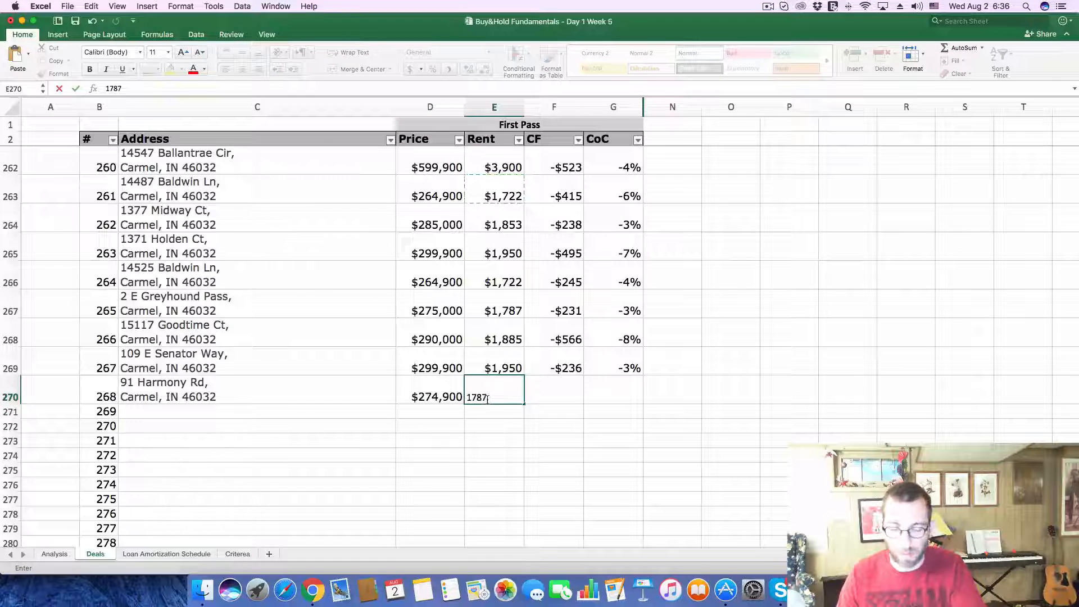
key("Return")
Step: On the Analysis sheet, set the Purchase Price to 274900 and the monthly Gross Scheduled Income to 1787
left_click(55, 554)
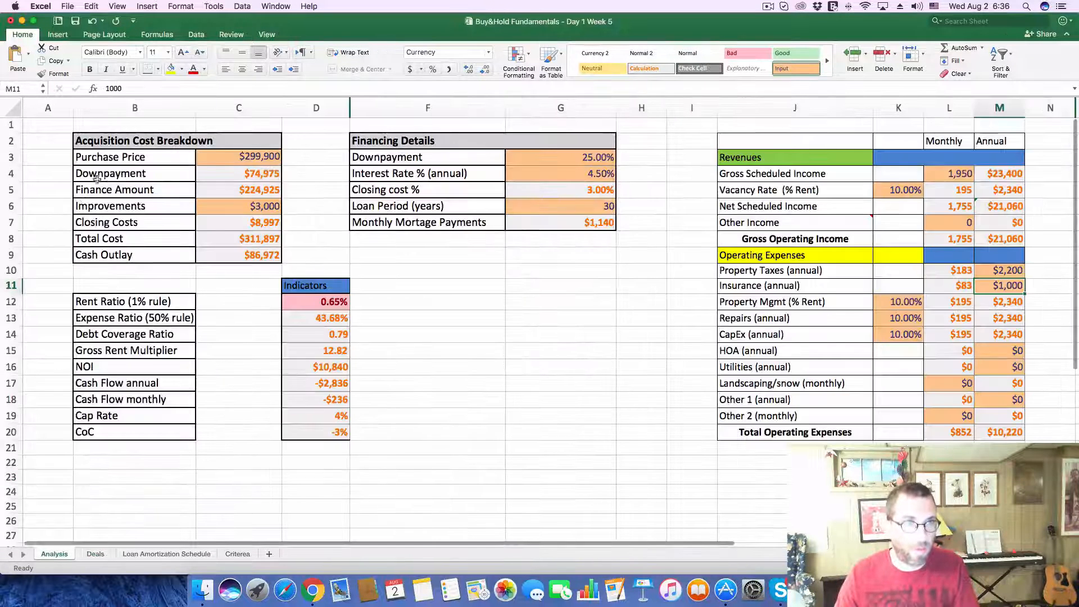
left_click(224, 160)
left_click_drag(160, 89, 20, 71)
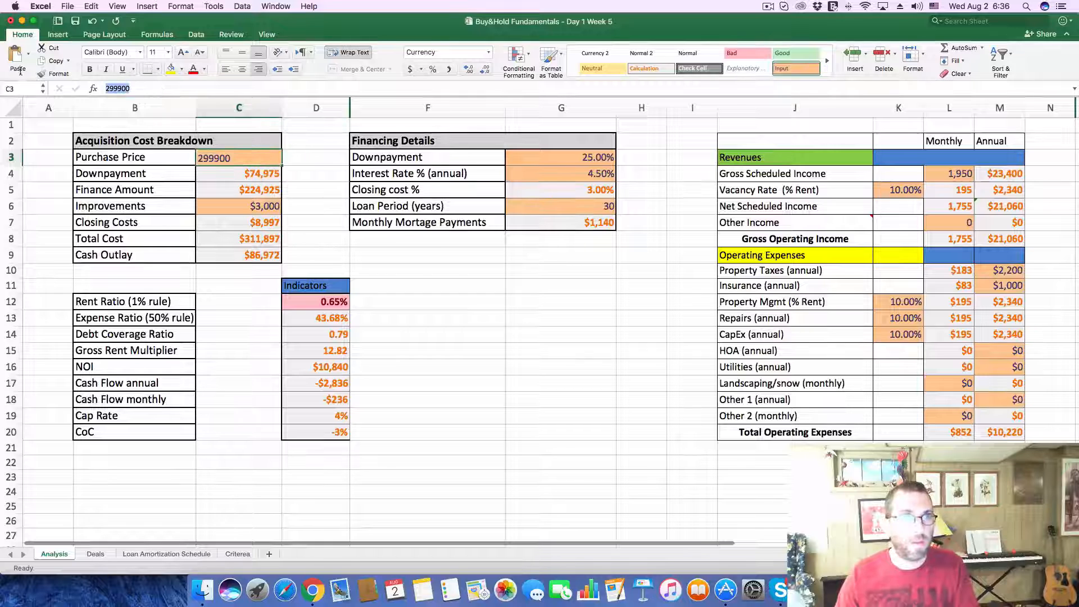
left_click(19, 62)
key("Return")
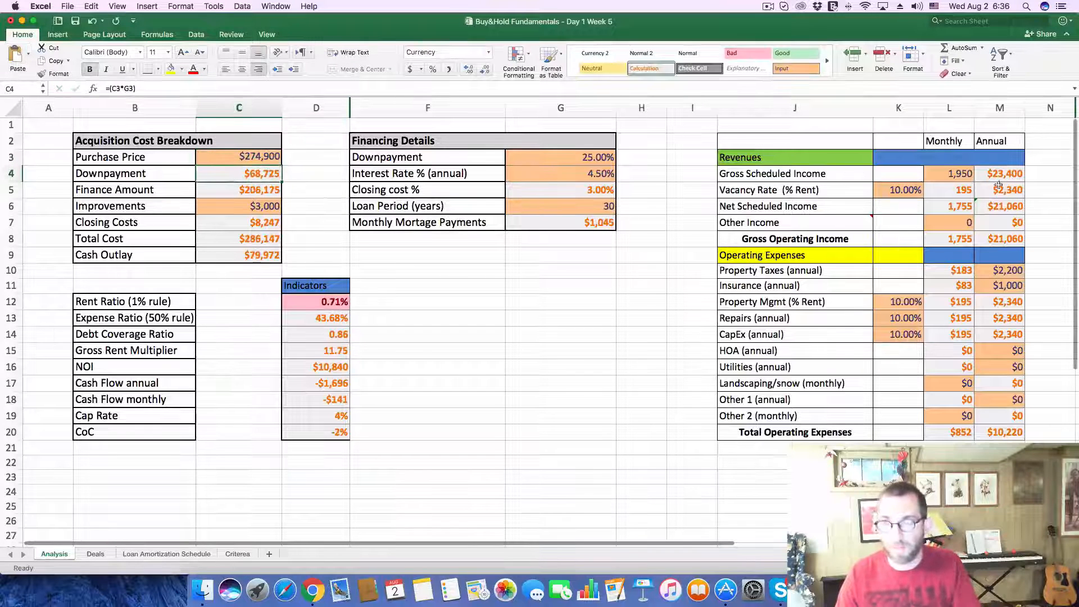
left_click(950, 175)
type("17")
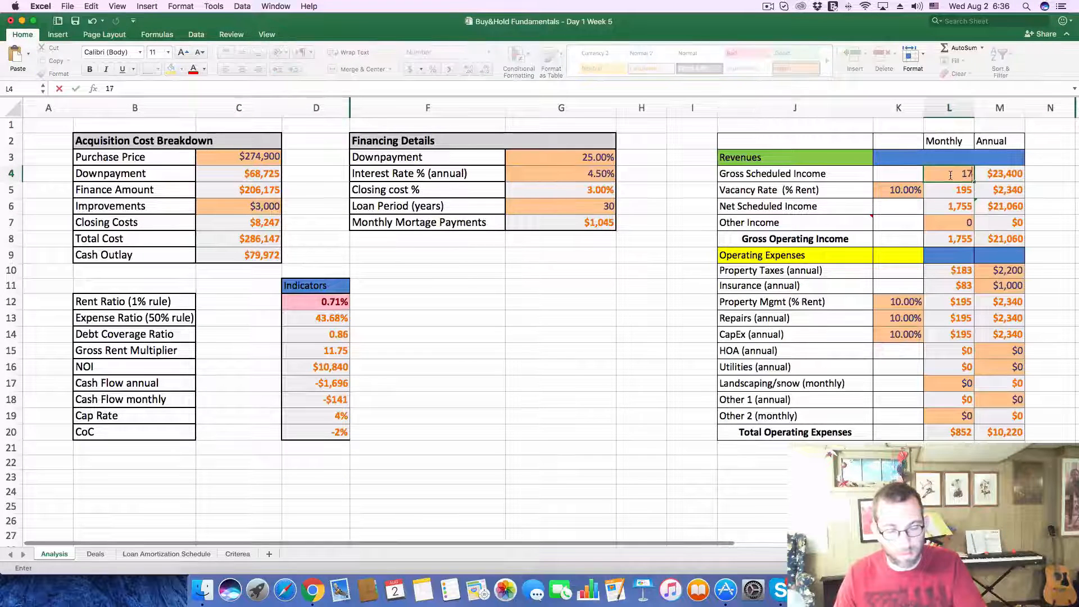
type("87")
key("Return")
Step: Look up the 2016 property taxes in the Zillow listing's tax history and set the Analysis sheet's annual Property Taxes to 3400
key("super+Tab")
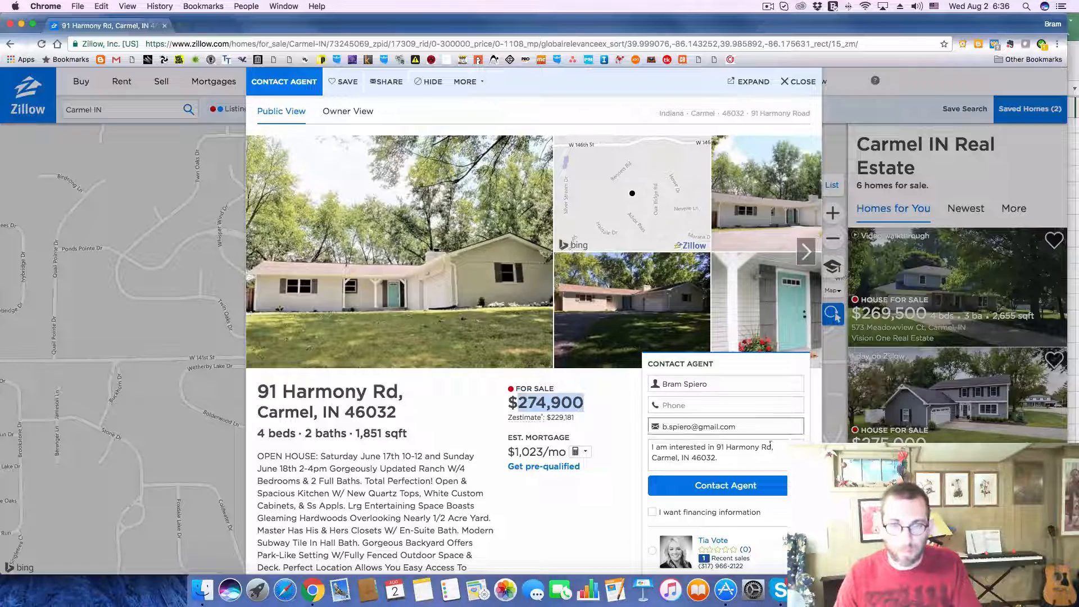
scroll(536, 516, "down", 12)
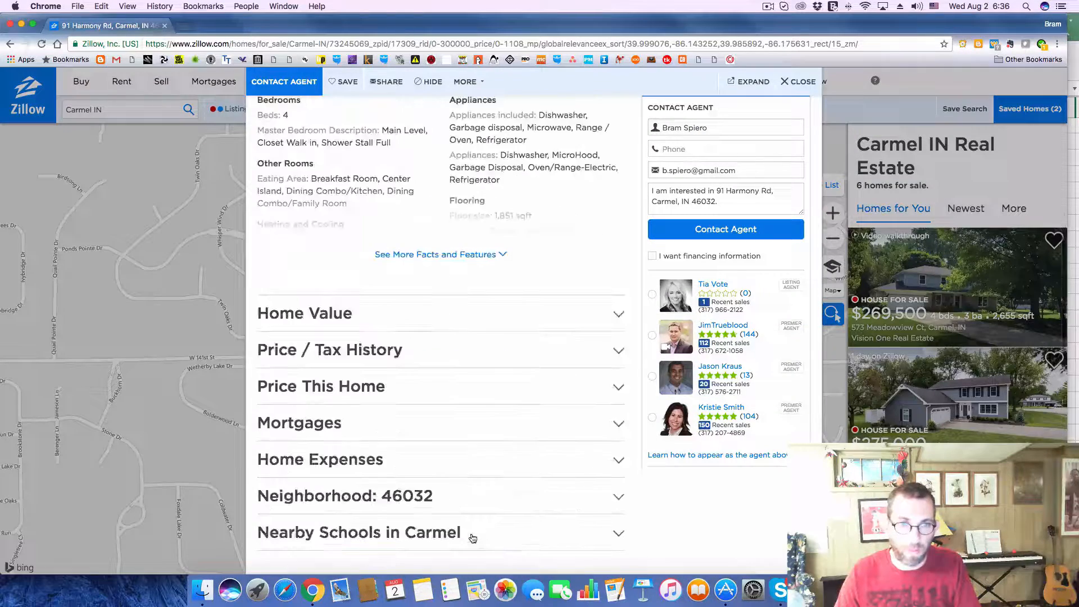
left_click(614, 355)
scroll(437, 414, "down", 7)
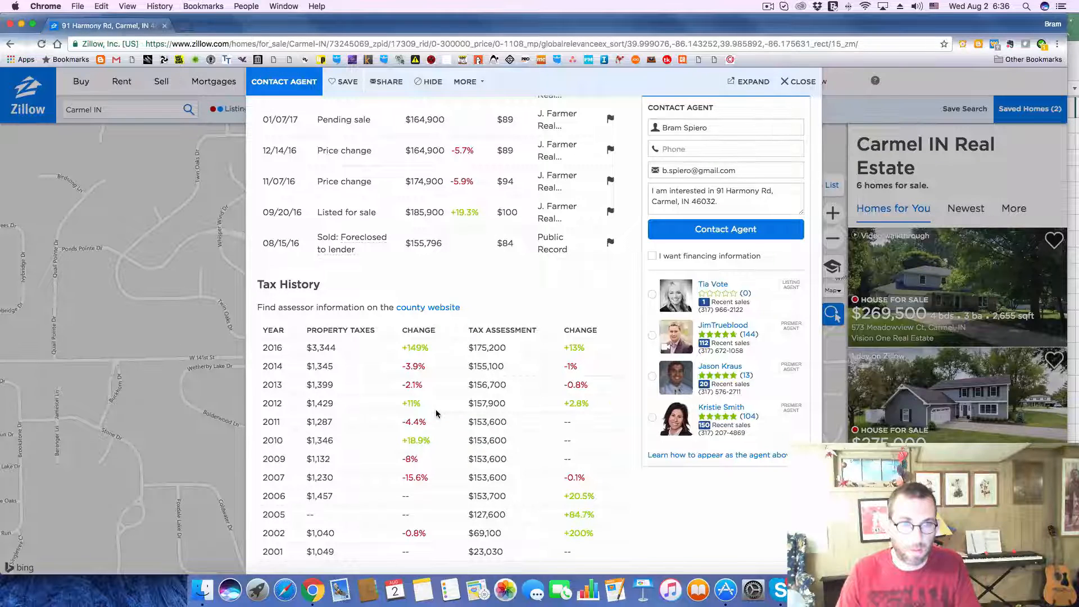
key("super+Tab")
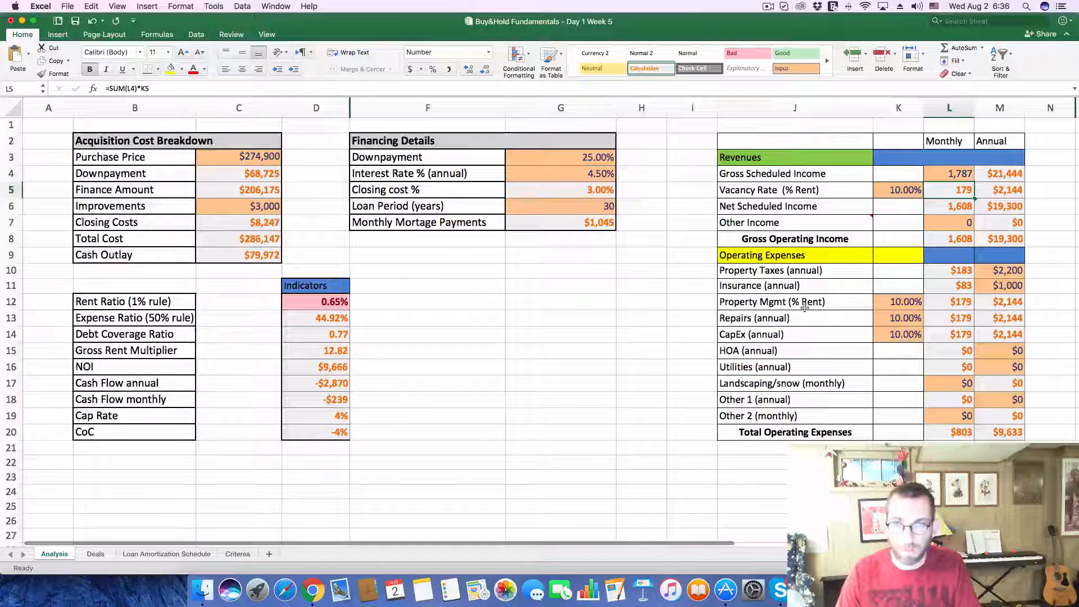
left_click(1005, 273)
type("3400")
key("Return")
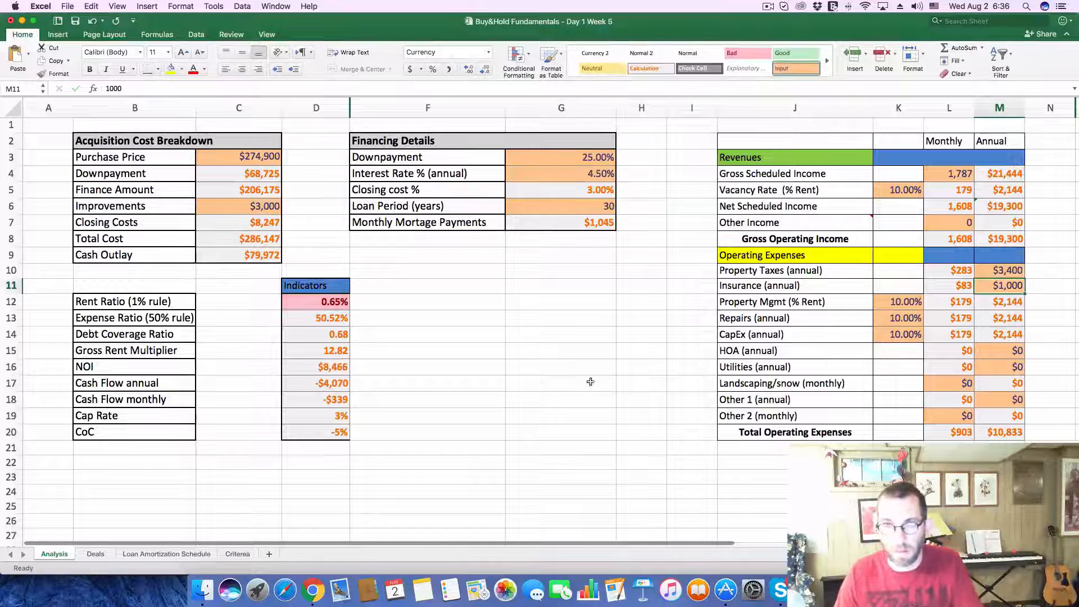
left_click(538, 383)
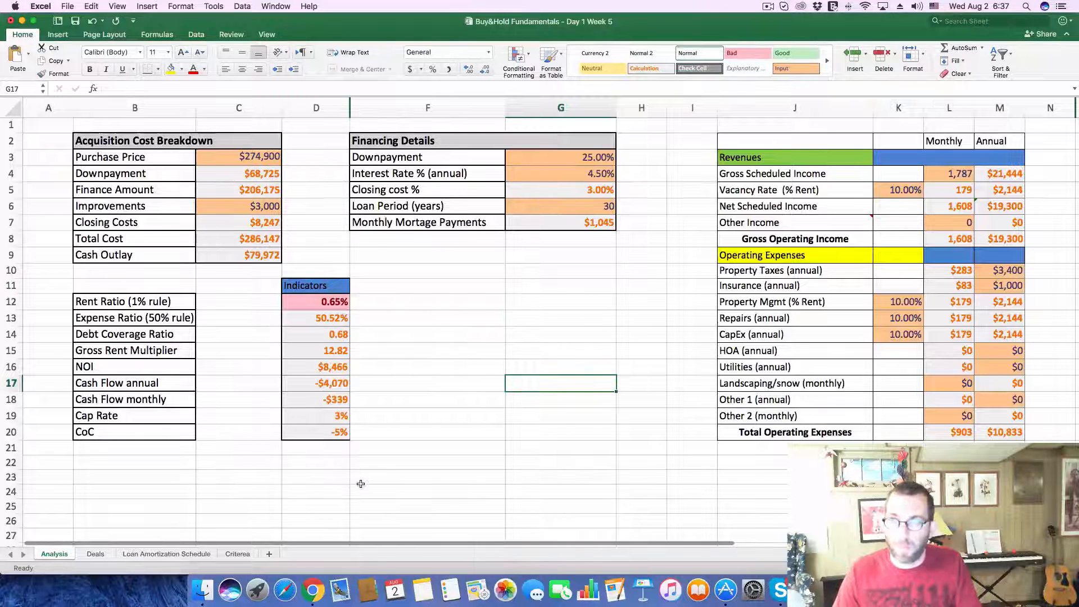
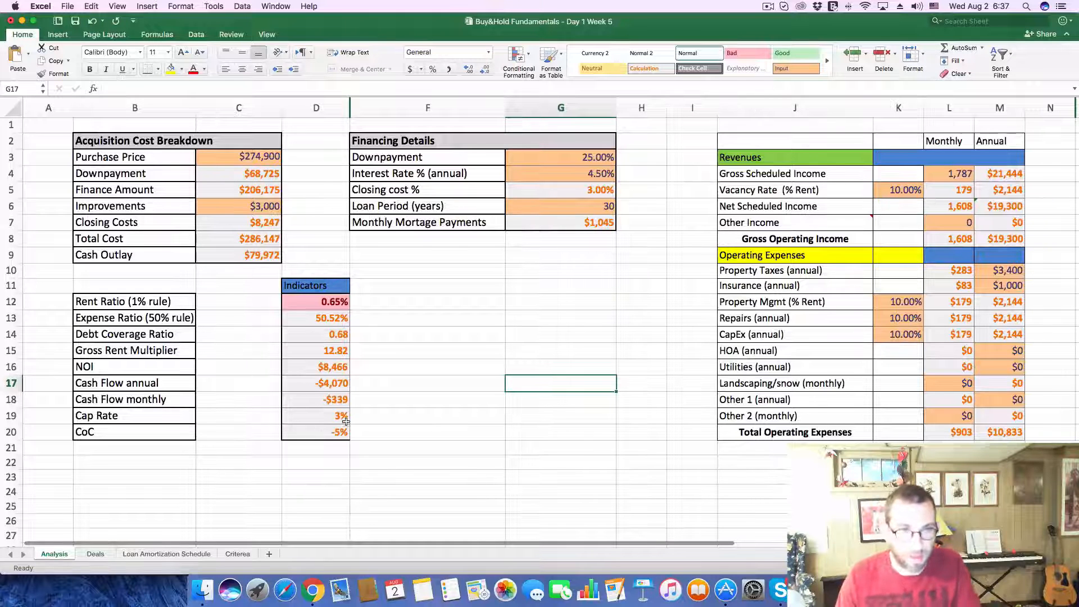
Step: Record a cash flow of -$339 and a CoC of -5% for deal 268 on the Deals sheet
left_click(427, 384)
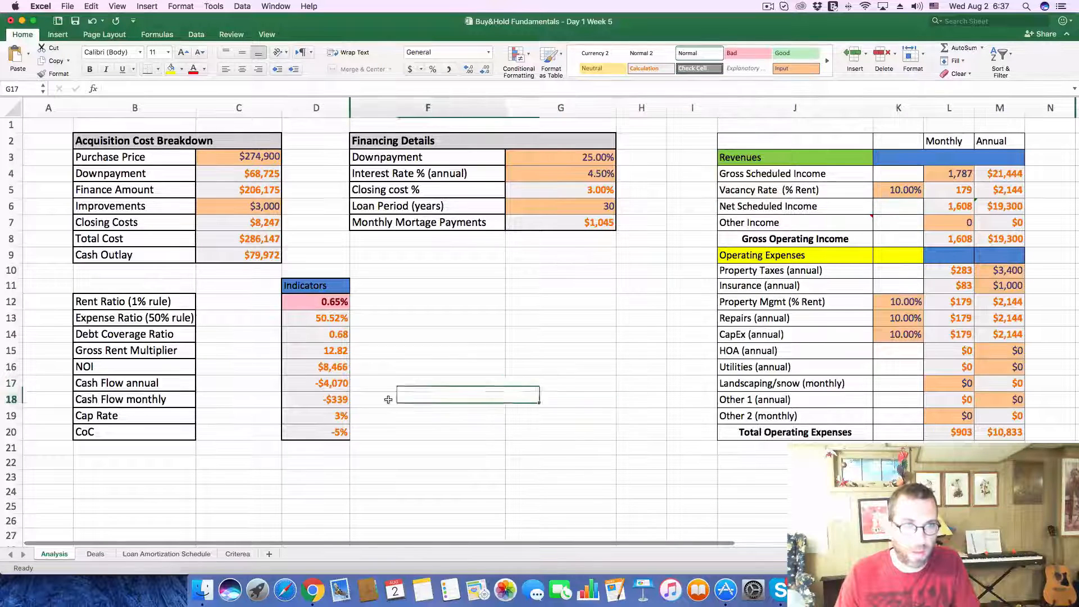
left_click(334, 401)
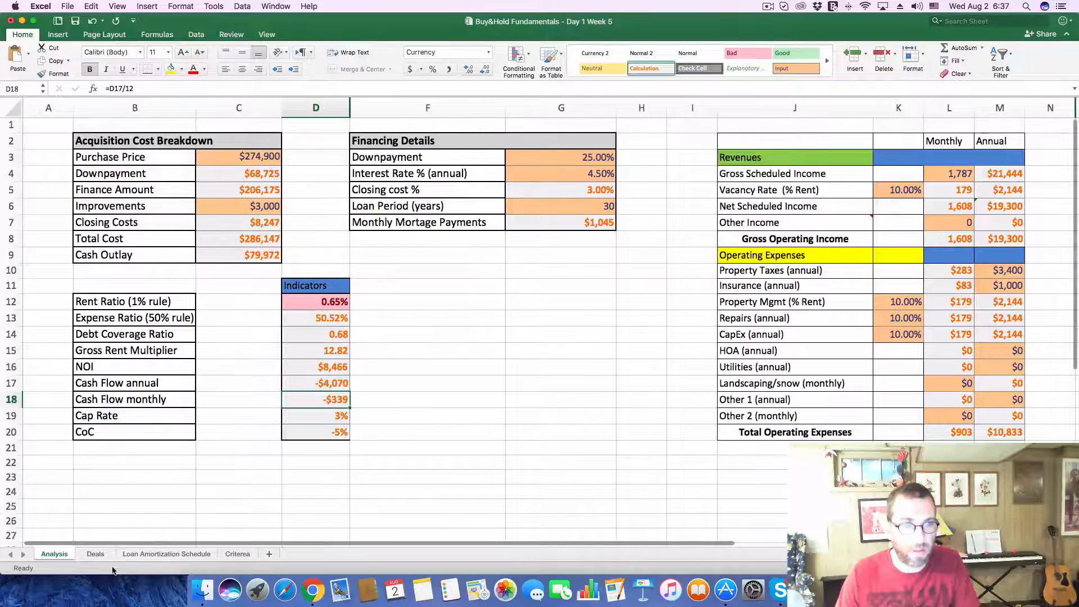
left_click(95, 554)
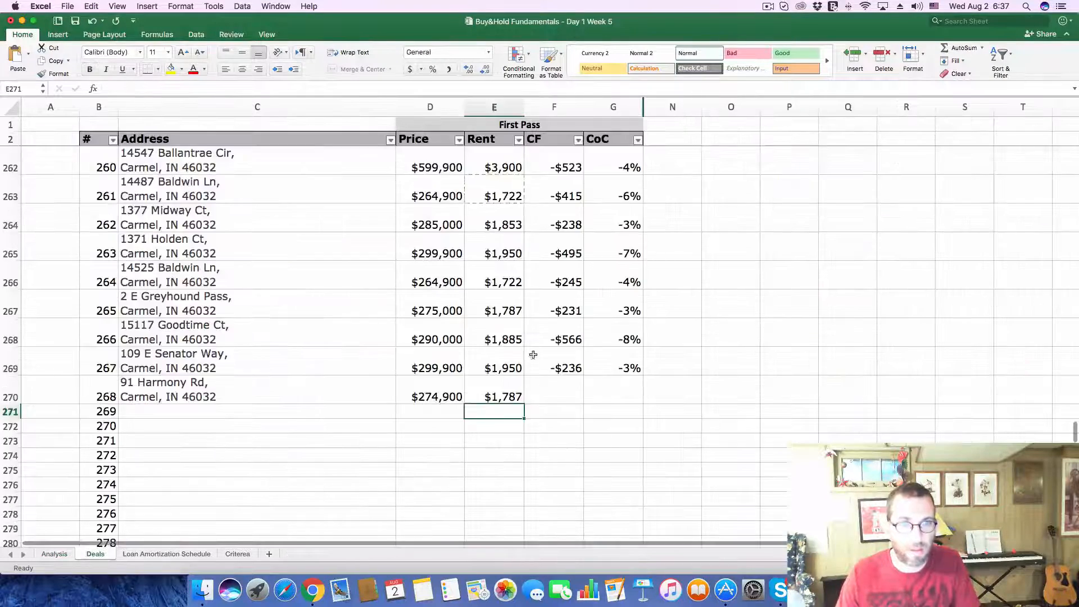
left_click(551, 391)
type("-")
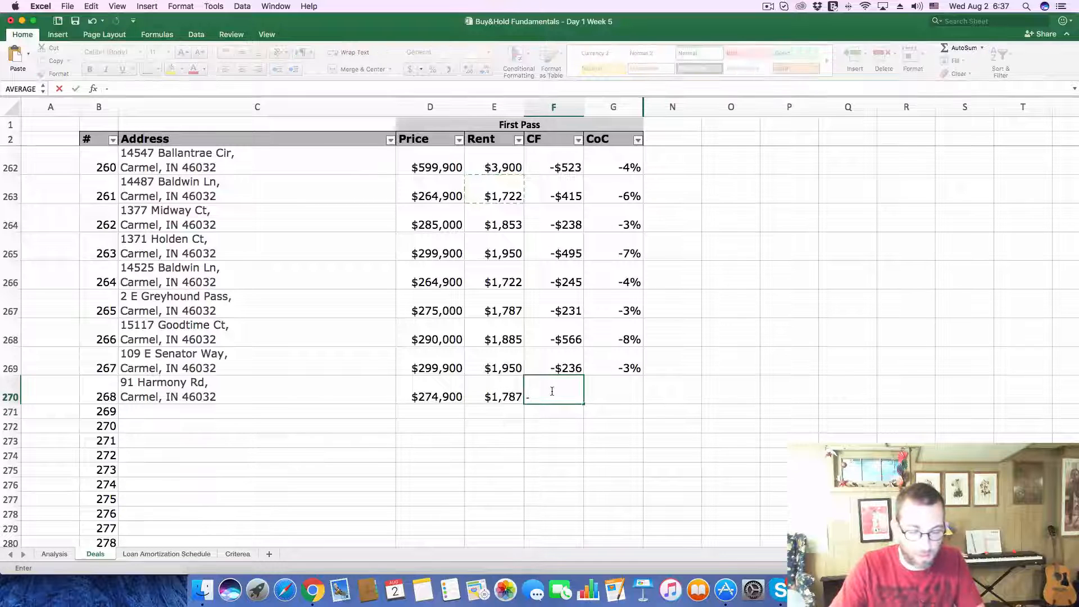
type("$339")
key("Tab")
type("-.05")
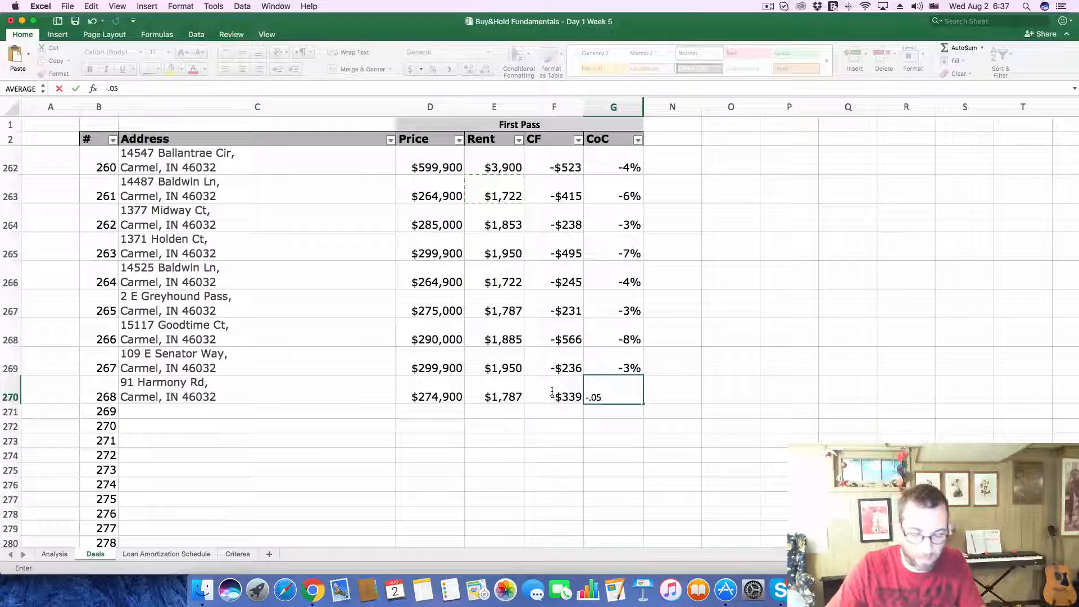
key("Return")
Step: Open the $270K home from the Zillow map and copy its address into the Address cell of deal 269
key("super+Tab")
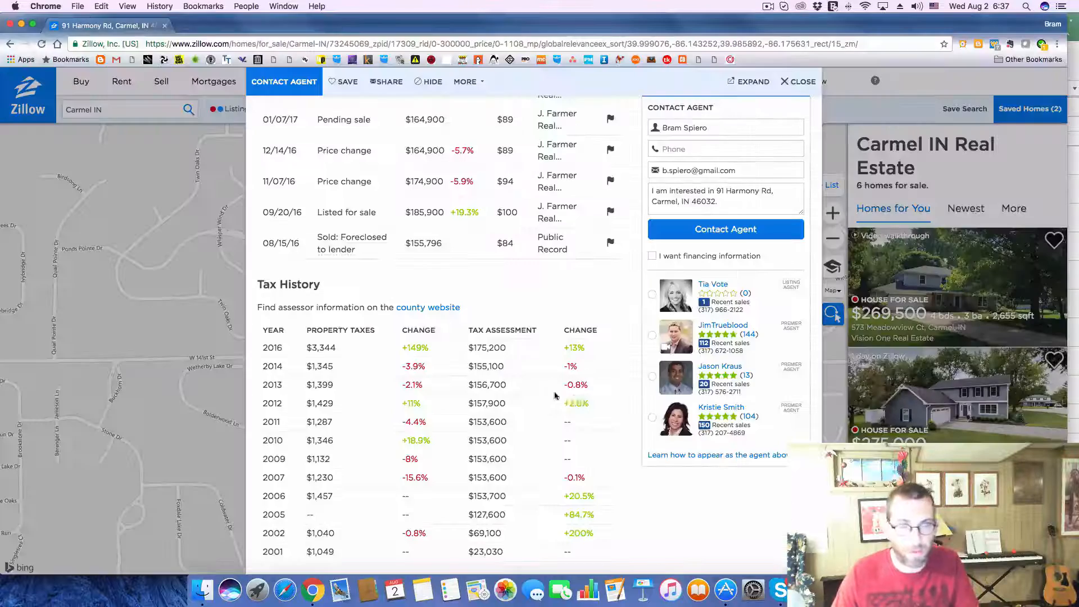
left_click(795, 83)
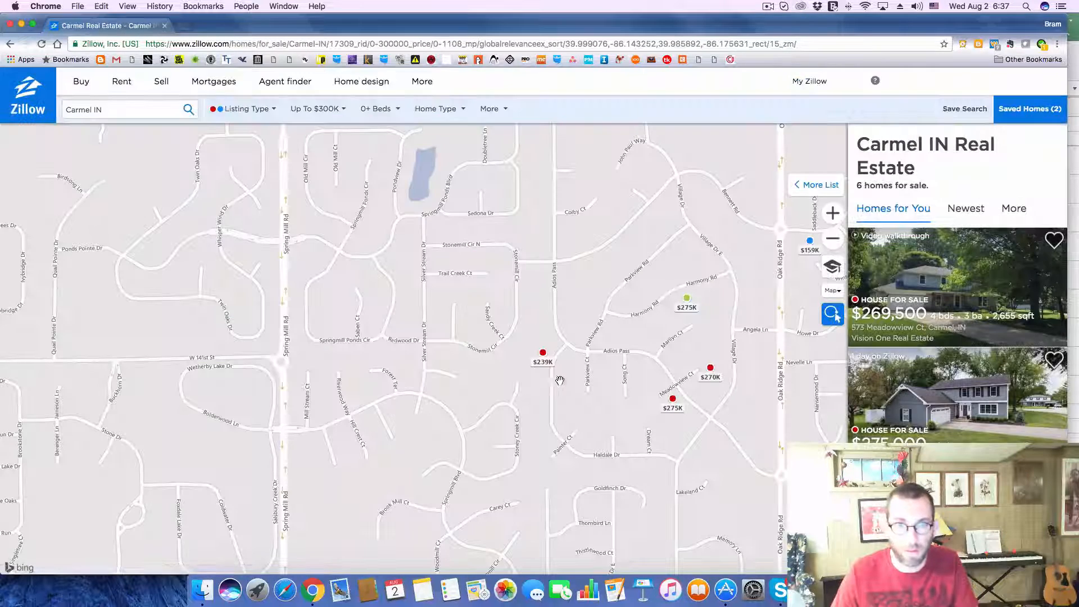
left_click(710, 369)
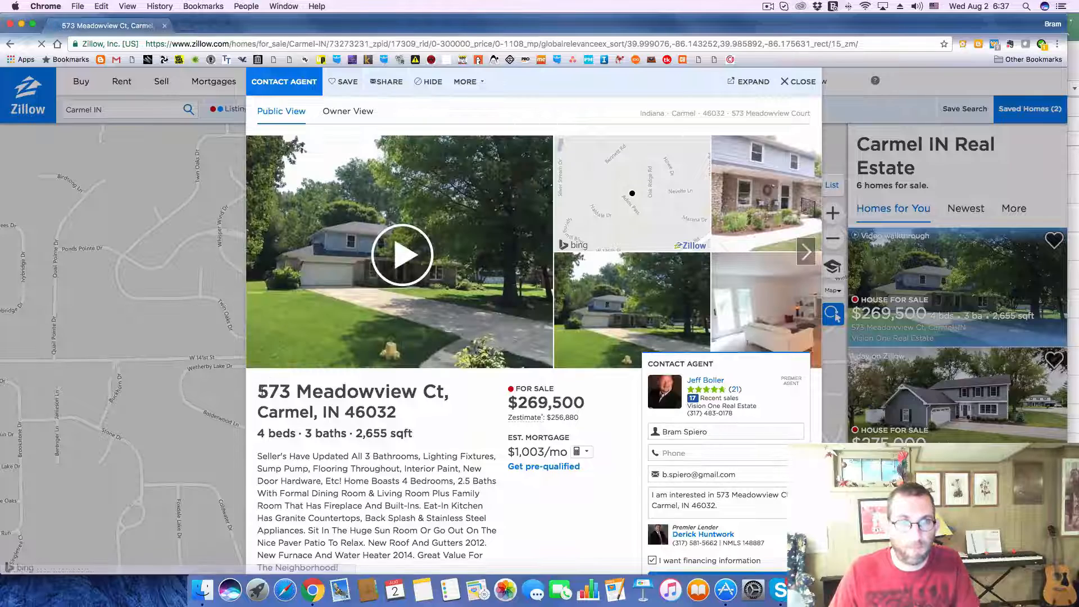
left_click_drag(260, 389, 401, 413)
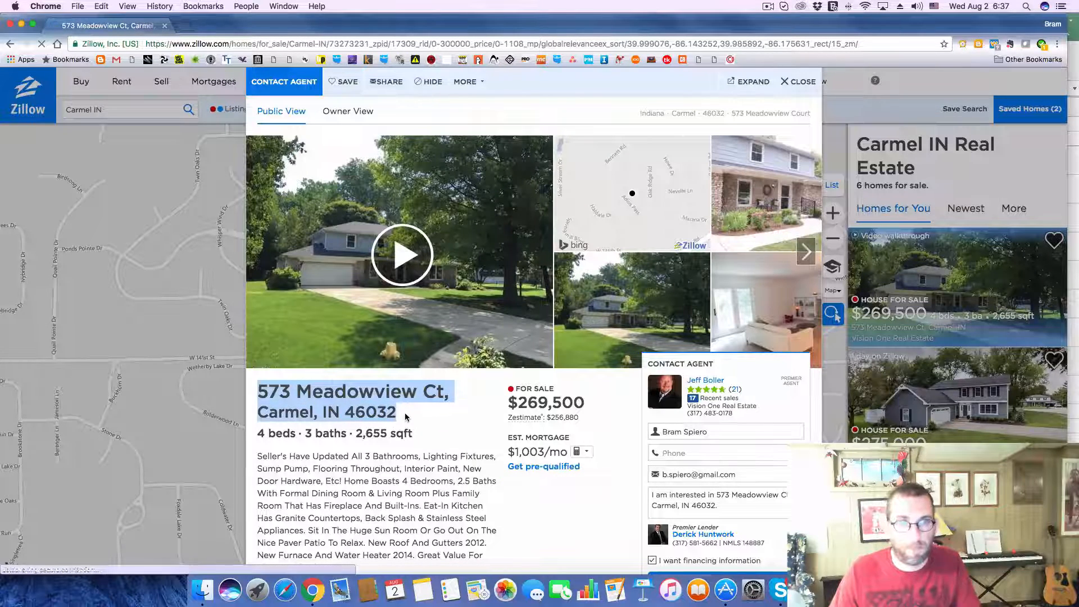
key("super+c")
key("super+Tab")
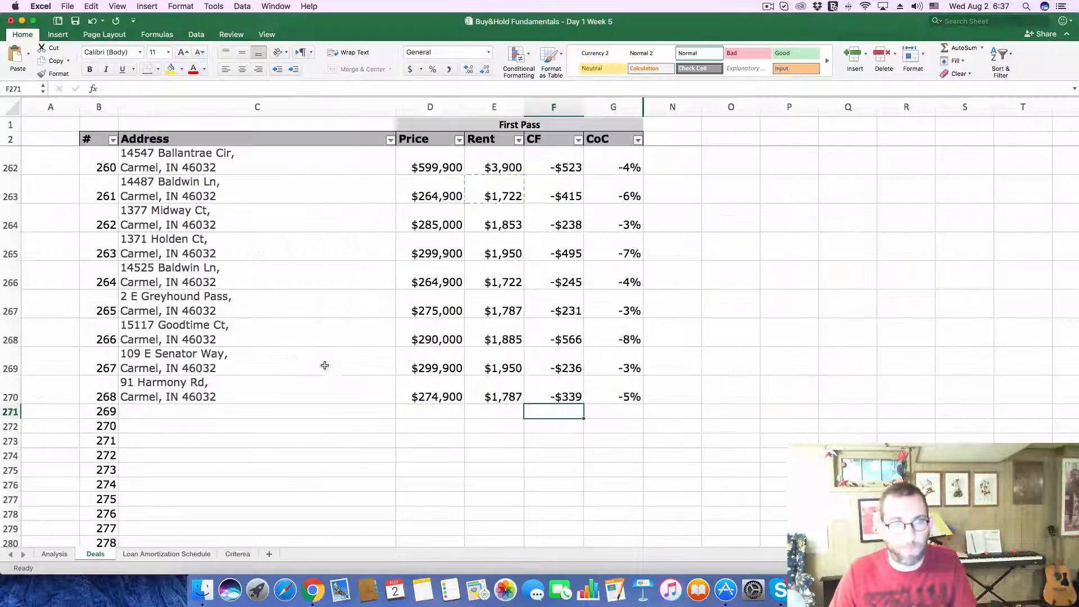
left_click(294, 407)
left_click(249, 85)
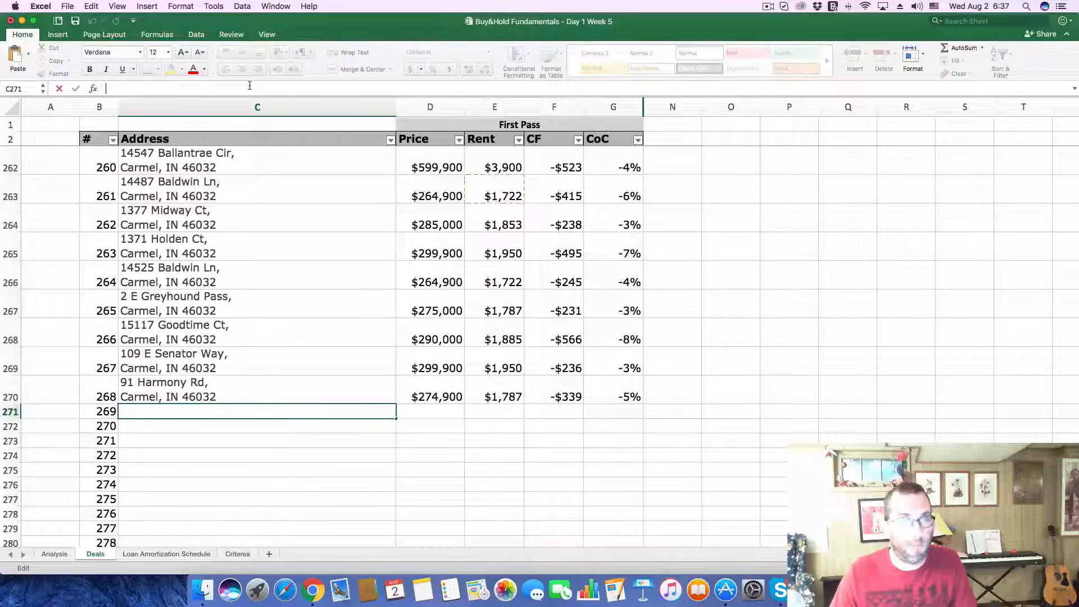
key("super+v")
key("Return")
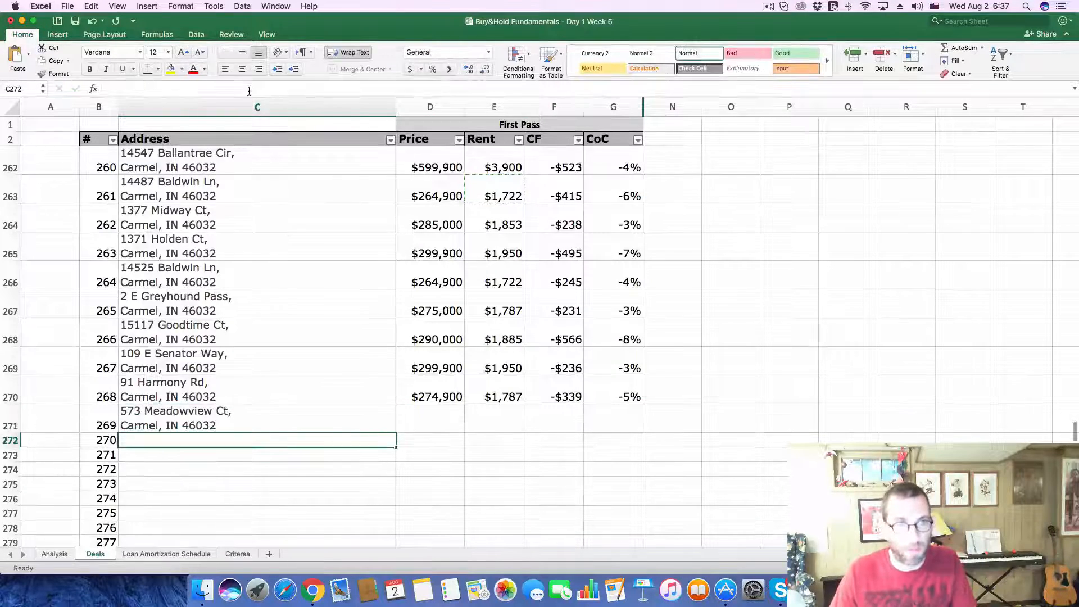
Step: Copy the asking price of 269,500 from the Zillow listing into the Price cell of deal 269
key("super+Tab")
left_click_drag(518, 403, 589, 400)
key("super+c")
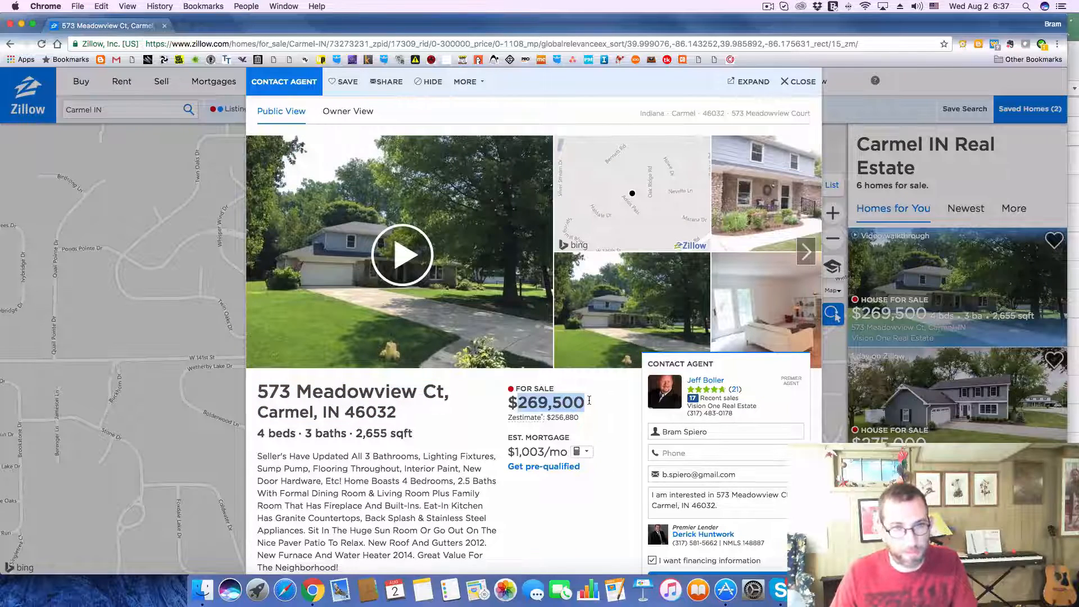
key("super+Tab")
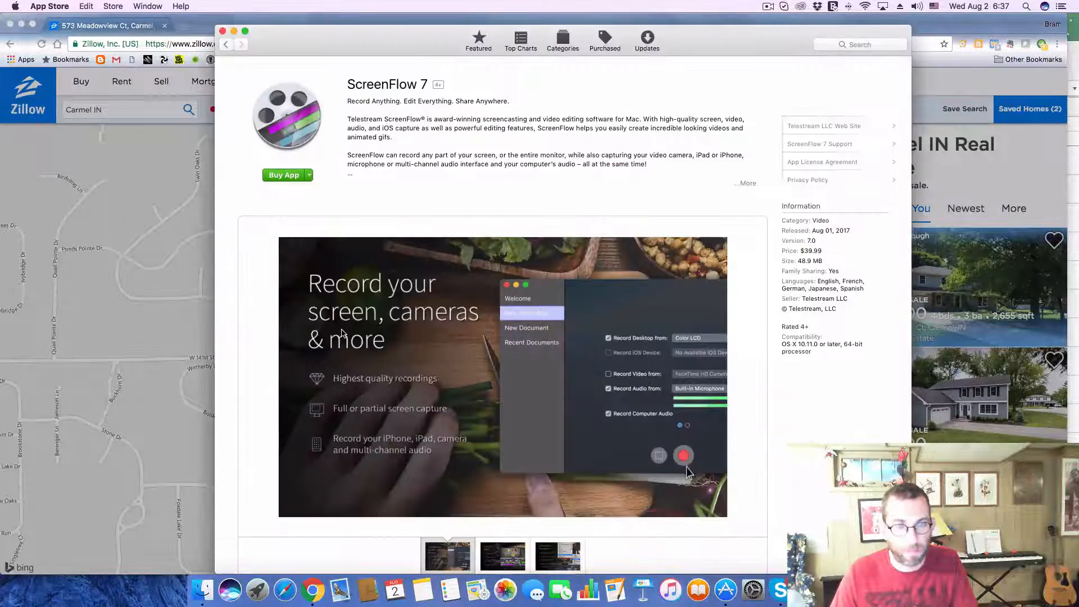
key("super+Tab")
key("super+Tab")
key("super+Tab")
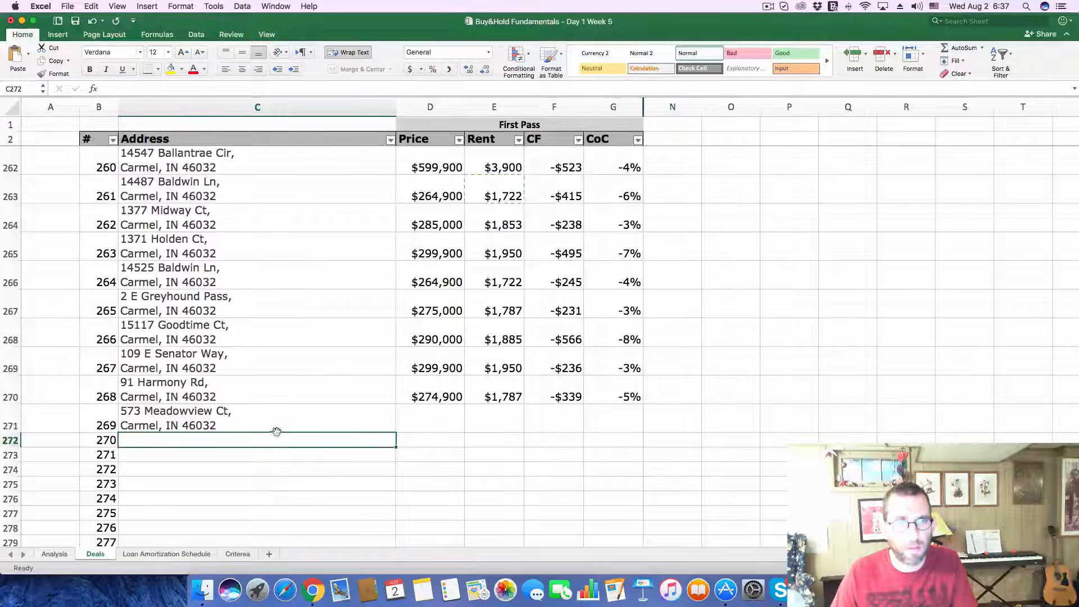
left_click(421, 423)
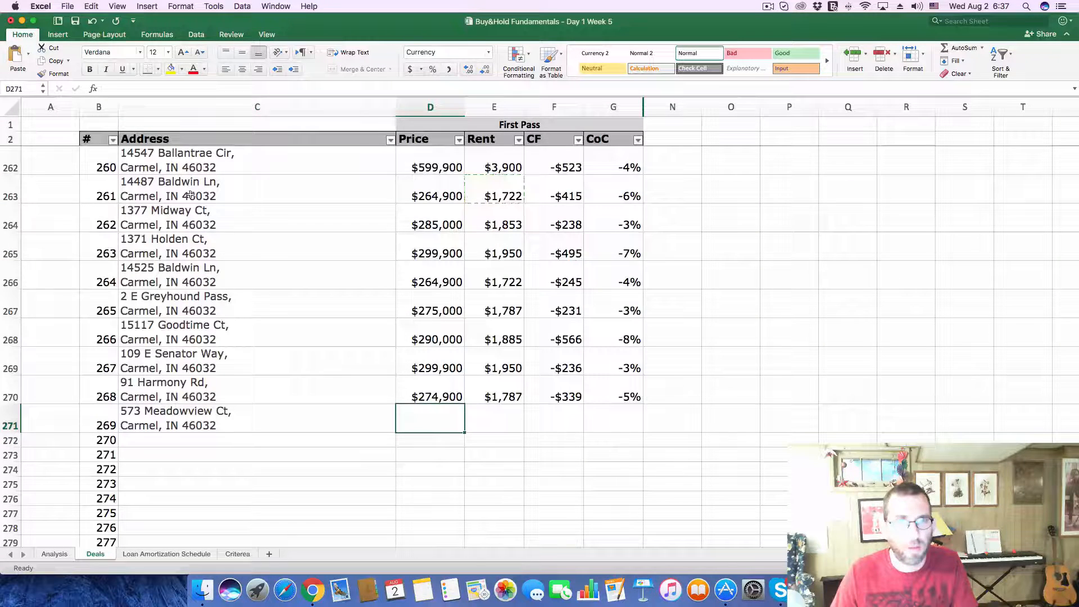
left_click(211, 88)
key("super+v")
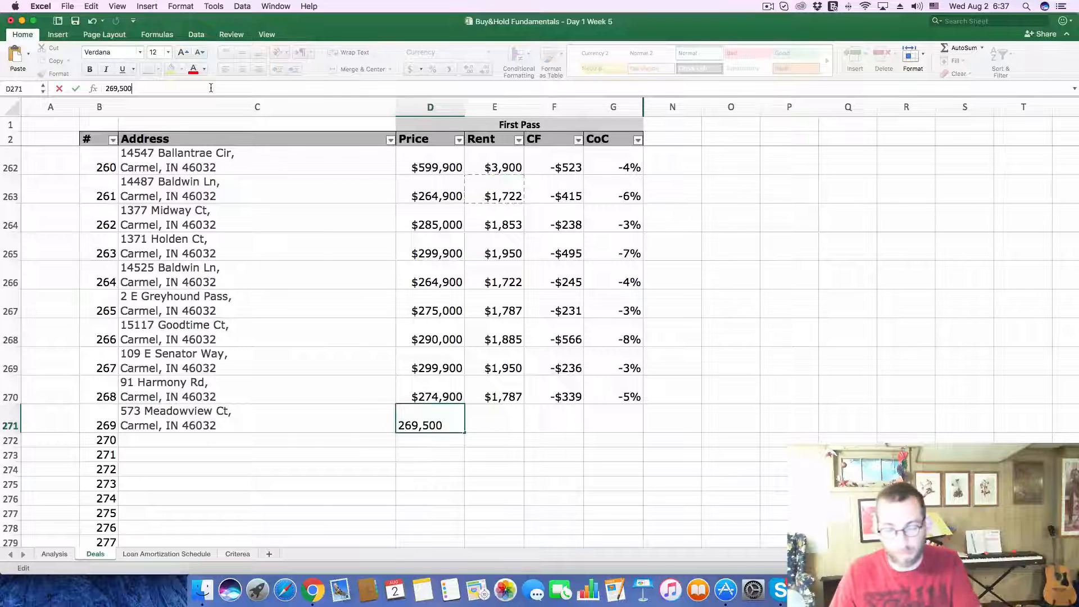
key("Return")
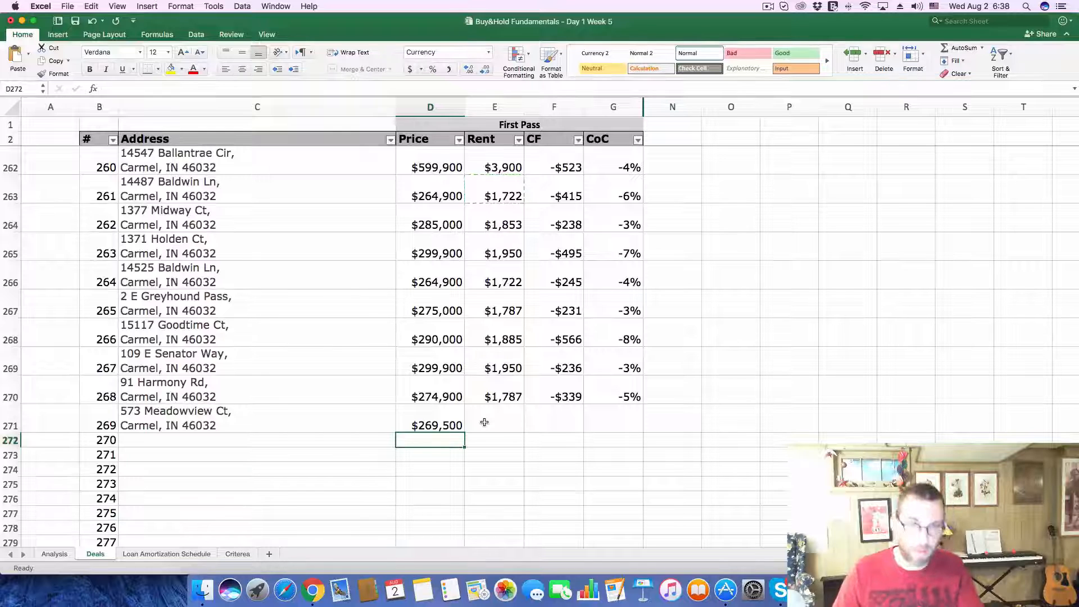
Step: Enter a rent of 1755 for deal 269
left_click(511, 421)
type("1,7")
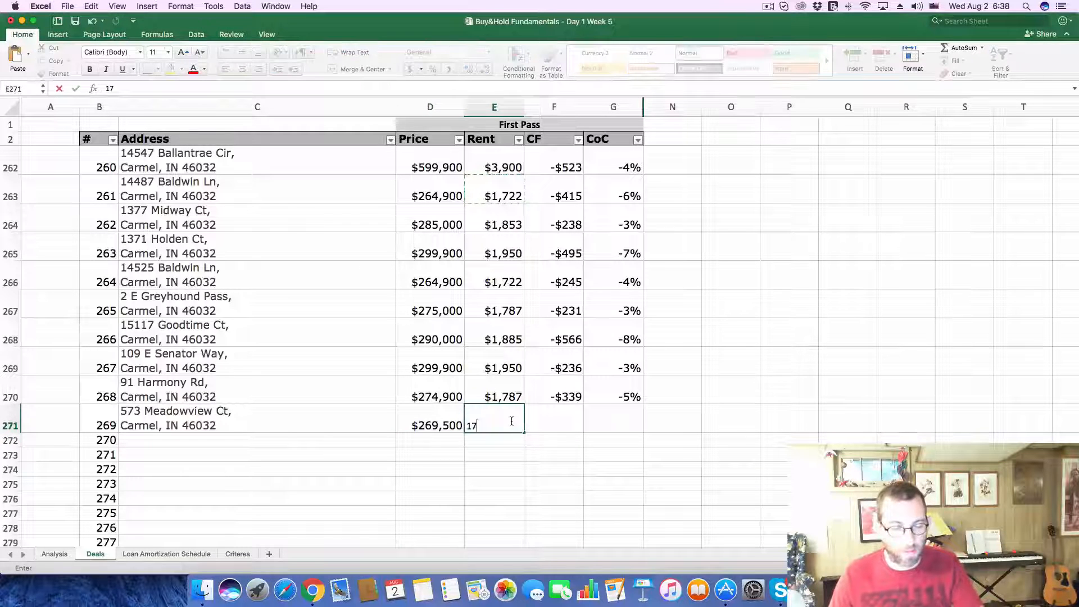
type("55")
key("Return")
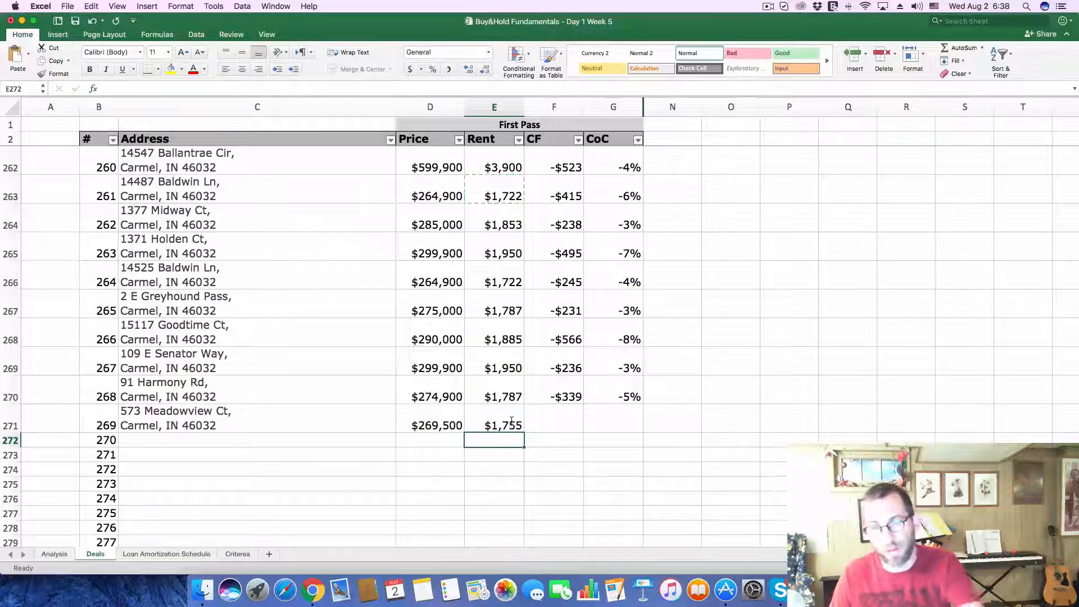
Step: On the Analysis sheet, set the Purchase Price to 269,500 and the monthly Gross Scheduled Income to 1755
left_click(54, 553)
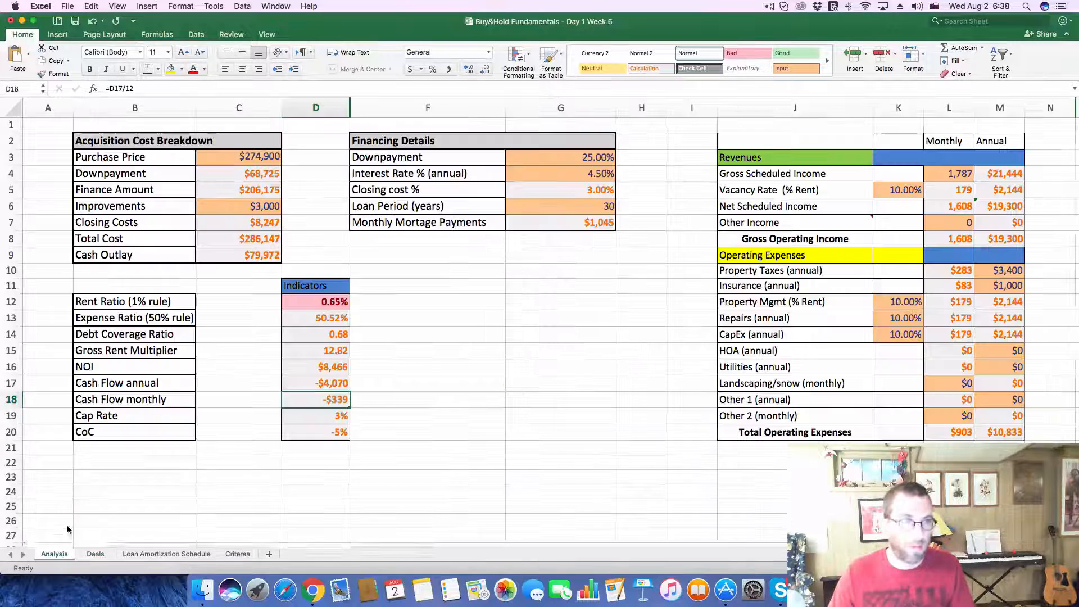
left_click(254, 152)
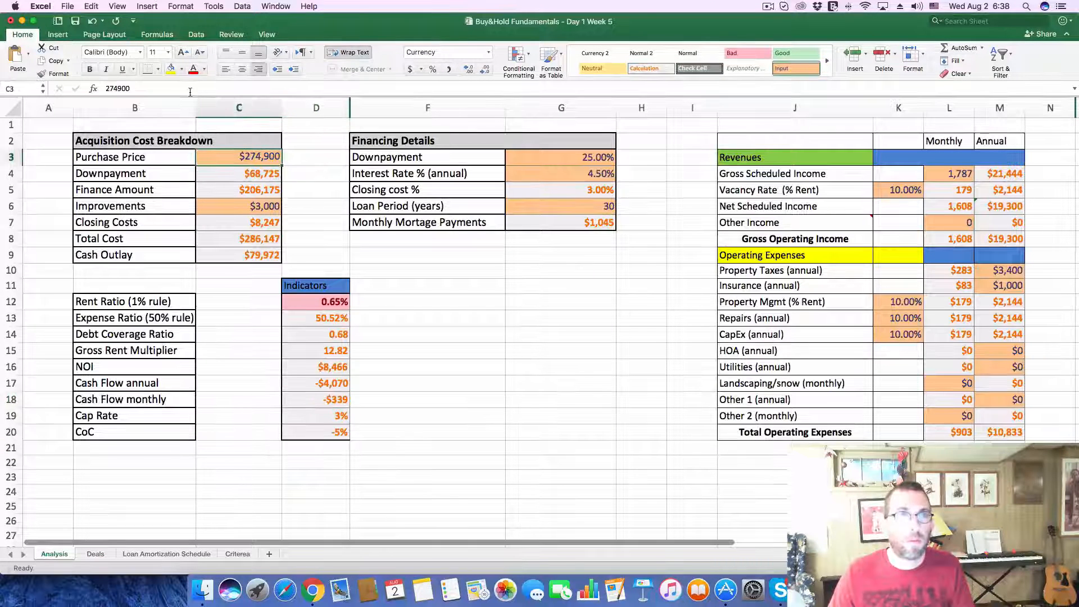
left_click_drag(188, 91, 17, 74)
type("269500")
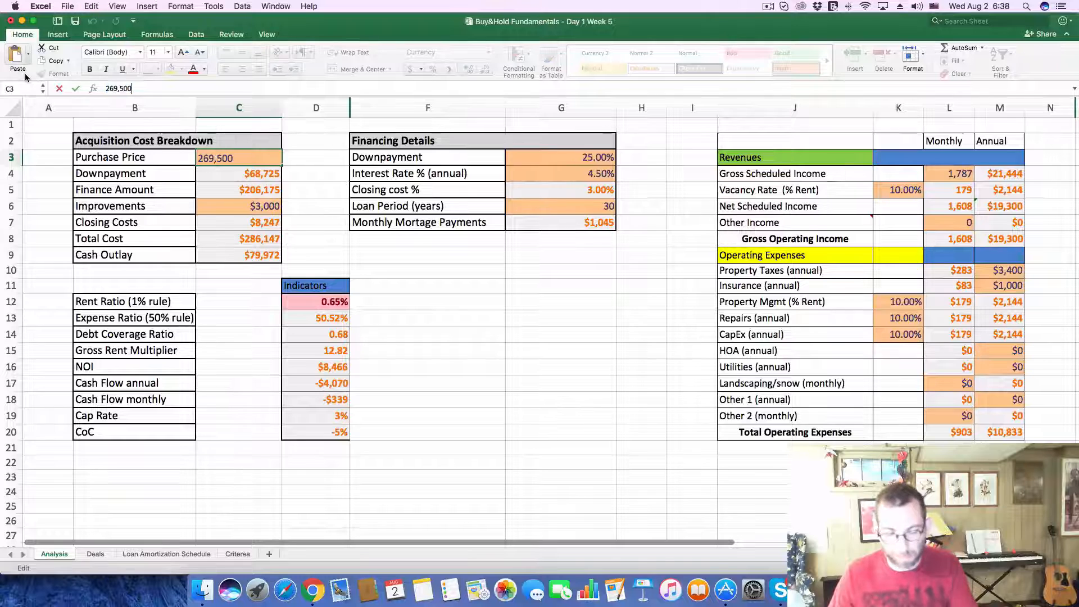
key("Return")
left_click(944, 178)
type("175")
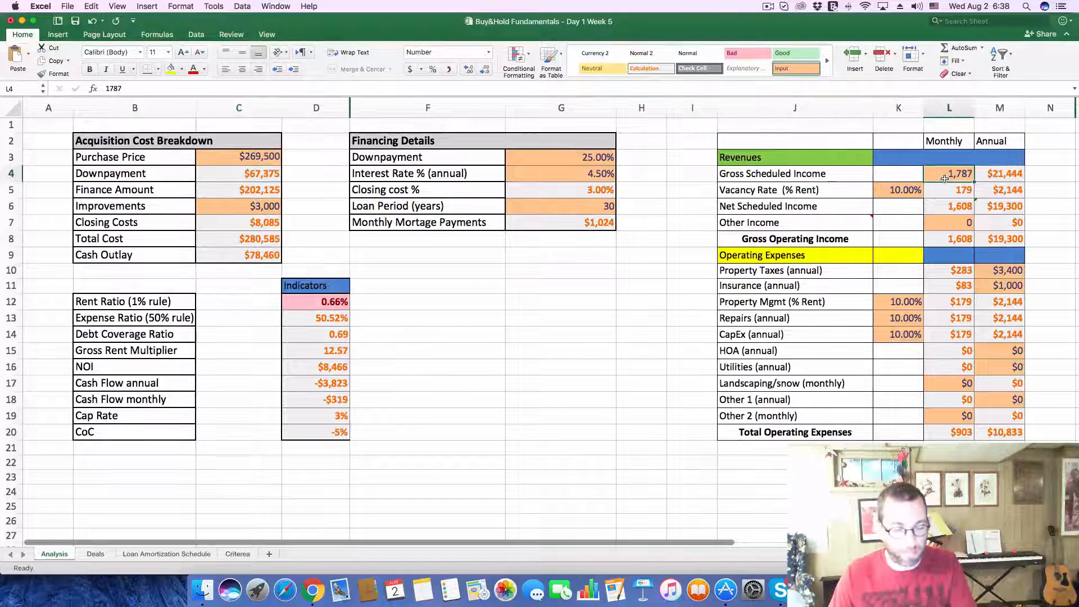
type("5")
key("Return")
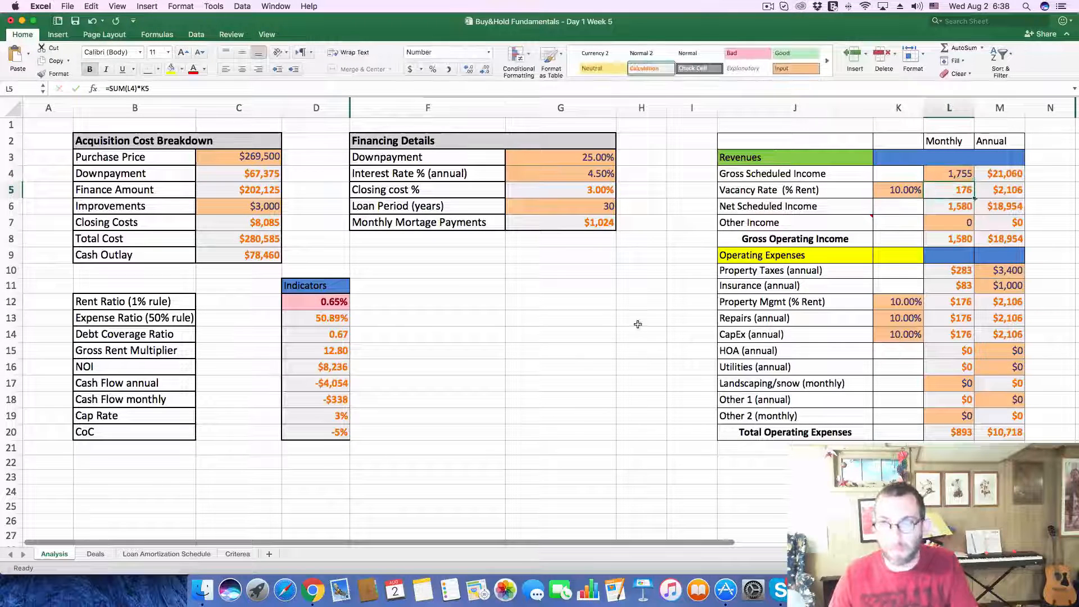
Step: Look up the 2016 property taxes in the Zillow listing's tax history and set the Analysis sheet's annual Property Taxes to 2200
key("super+Tab")
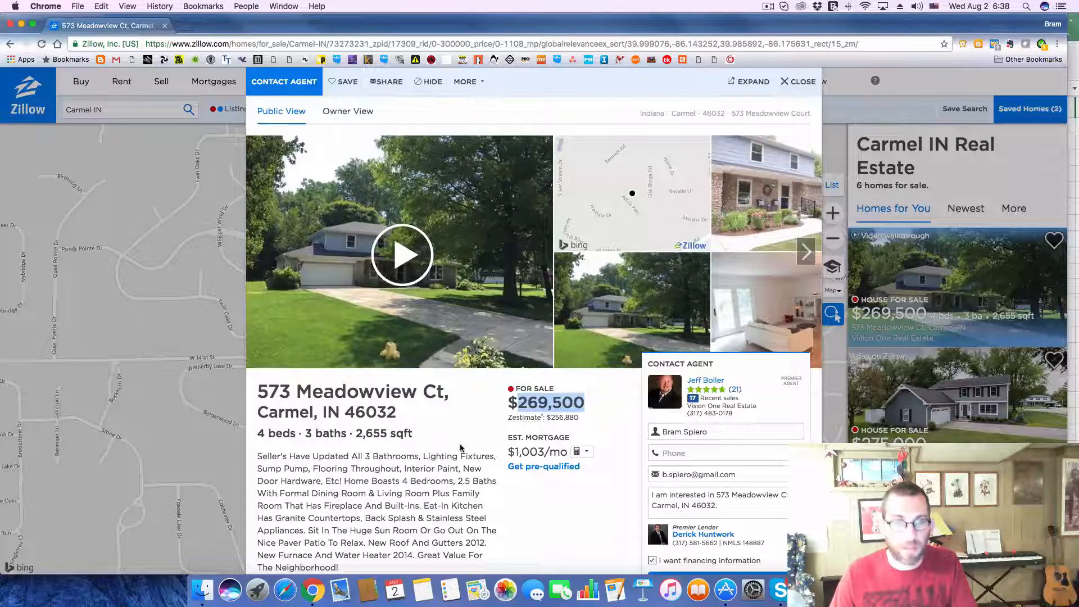
scroll(461, 448, "down", 10)
left_click(618, 453)
scroll(606, 453, "down", 5)
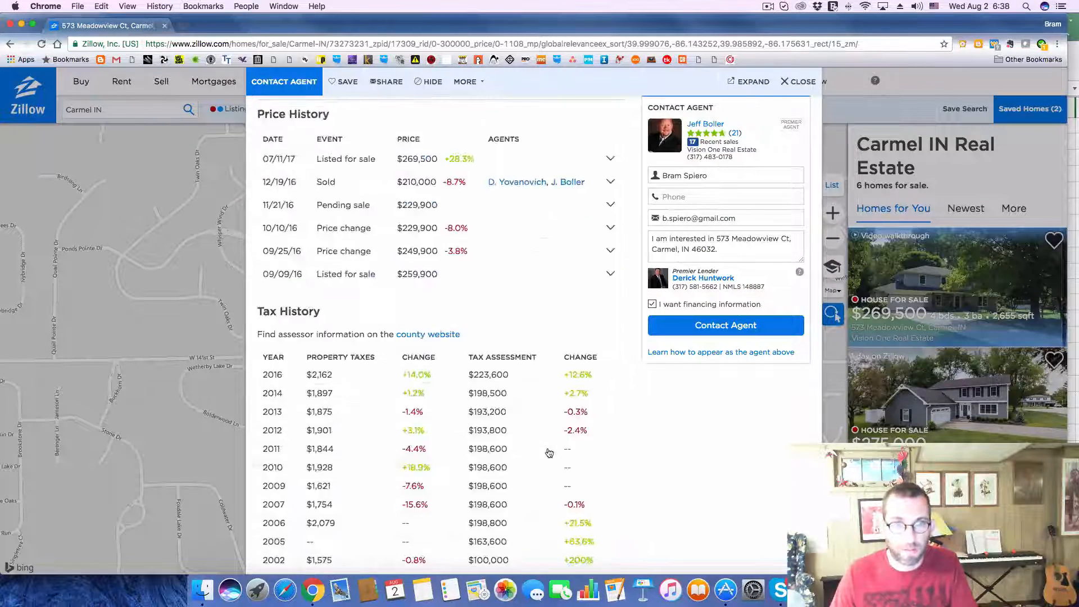
key("super+Tab")
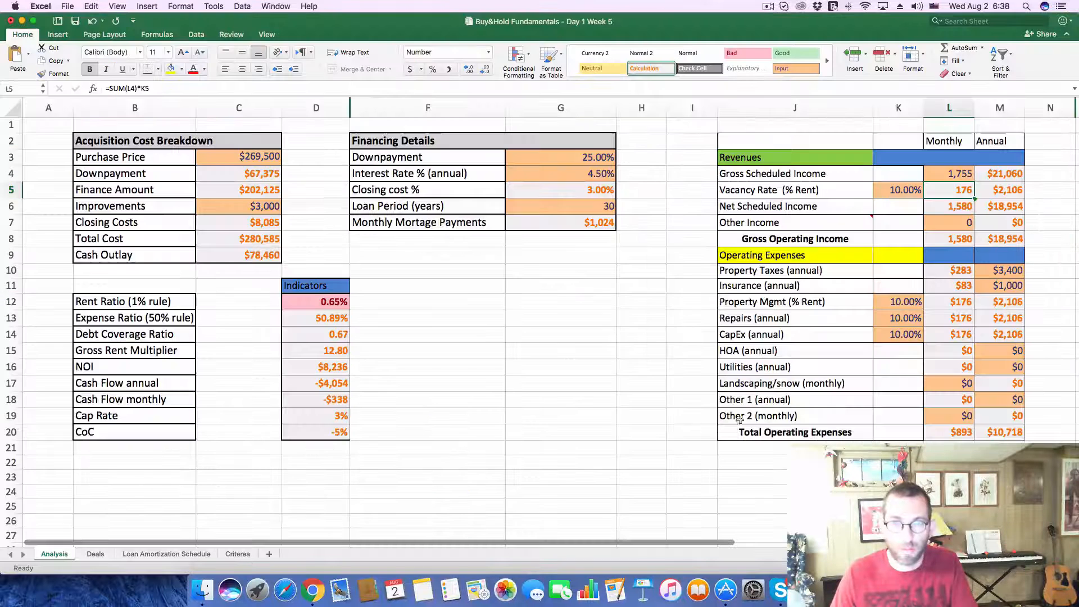
left_click(1010, 272)
type("2200")
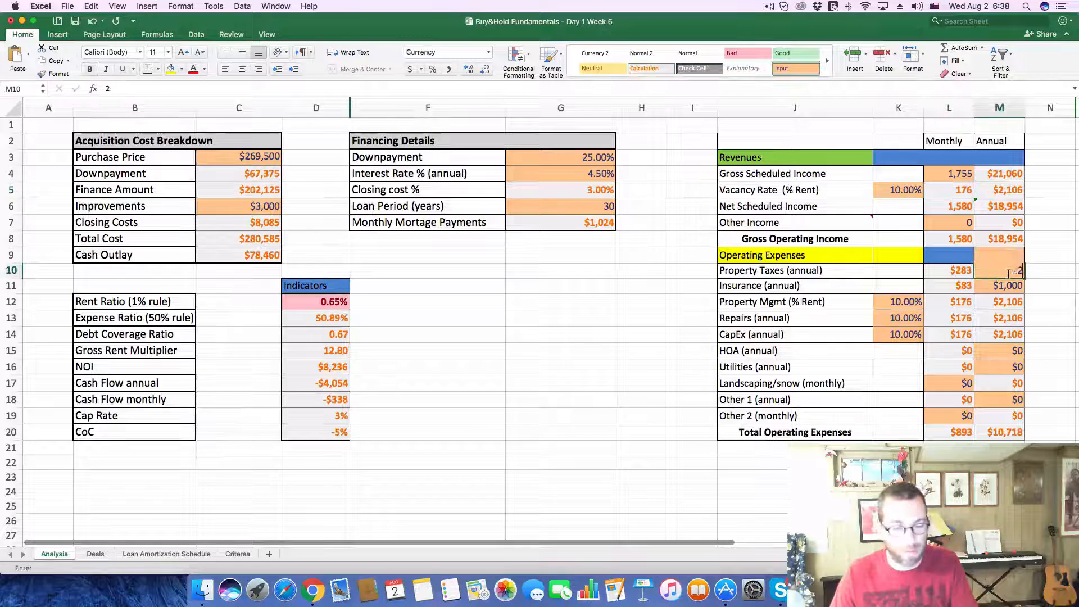
key("Return")
left_click(471, 383)
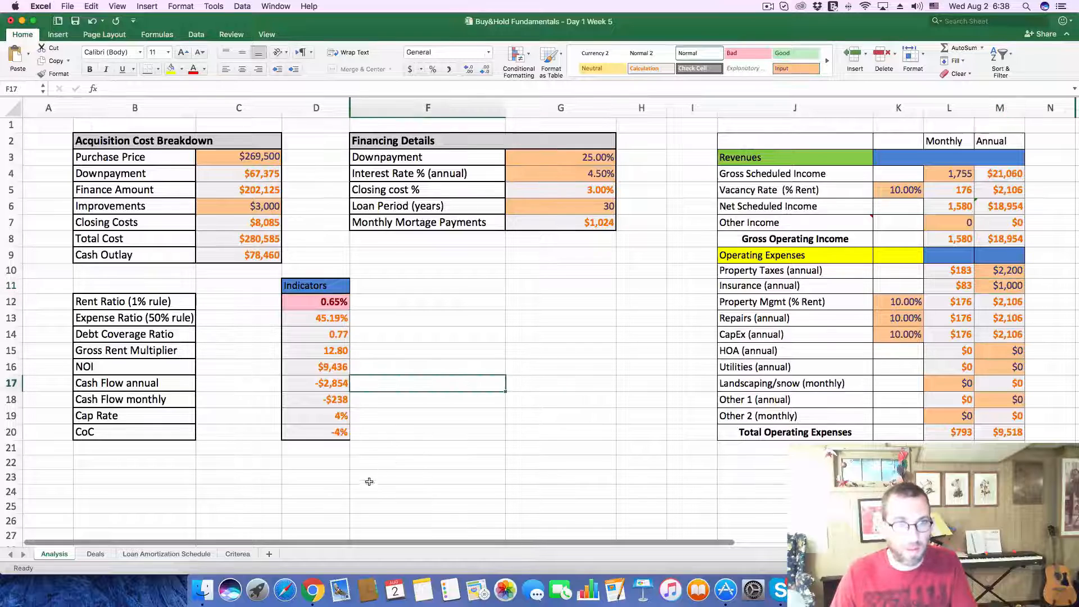
Step: Record a cash flow of -$238 and a CoC of -4% for deal 269 on the Deals sheet
left_click(95, 554)
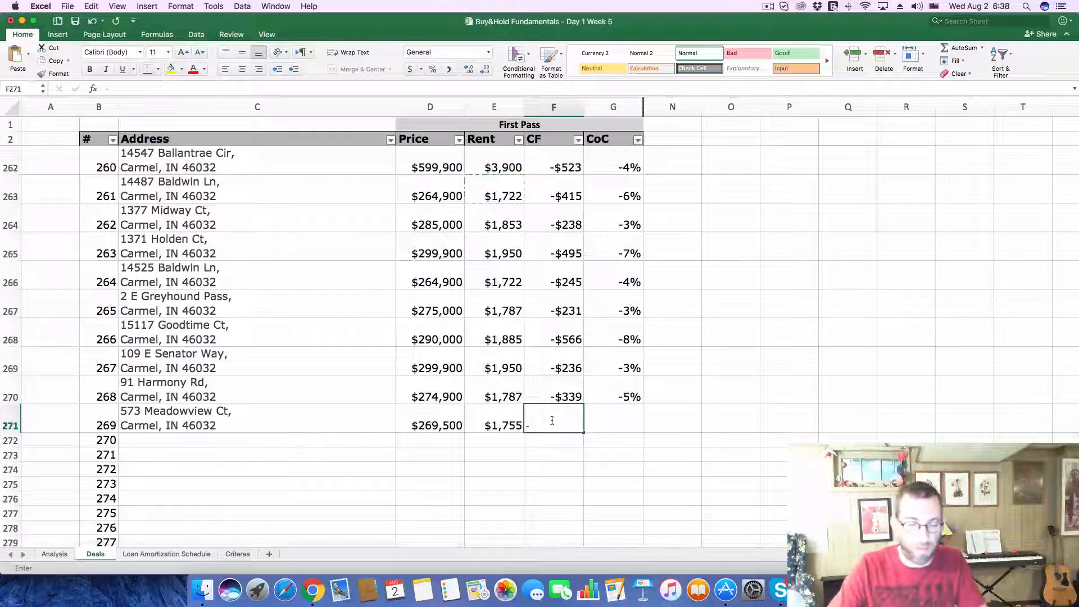
type("-$238")
key("Tab")
type("-")
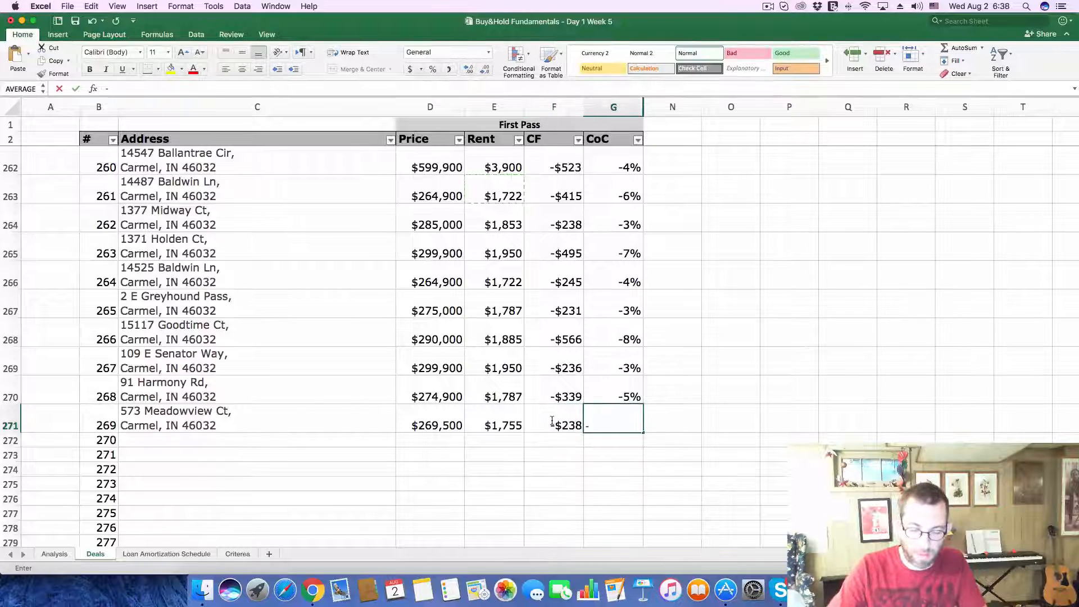
type(".04")
left_click(552, 422)
Step: In Zillow, open the $275K home southwest of the $270K one on the map and copy its address into deal 270 in Excel
key("super+Tab")
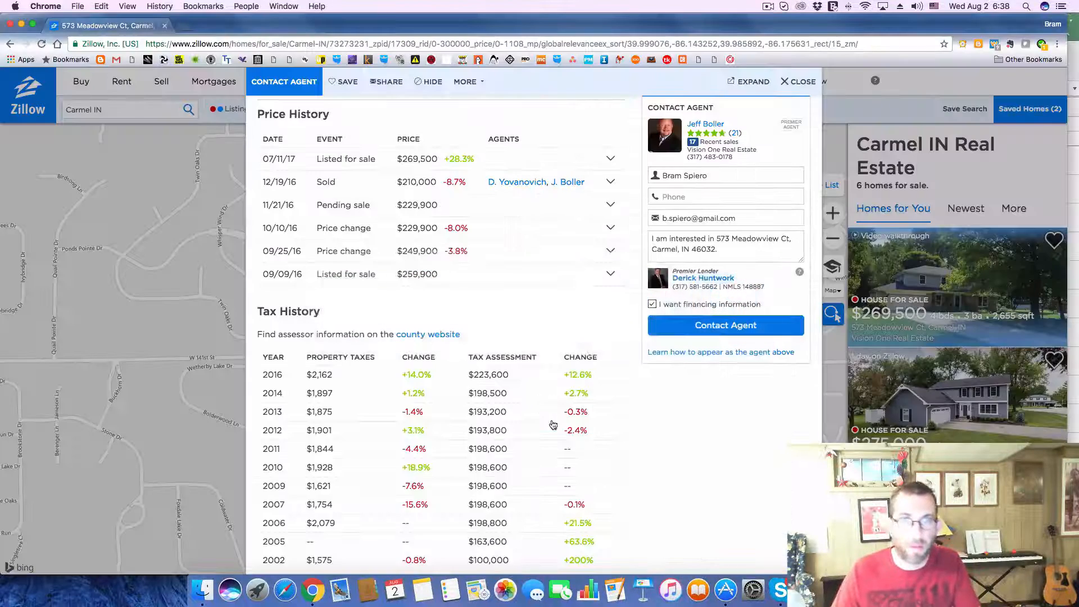
left_click(797, 82)
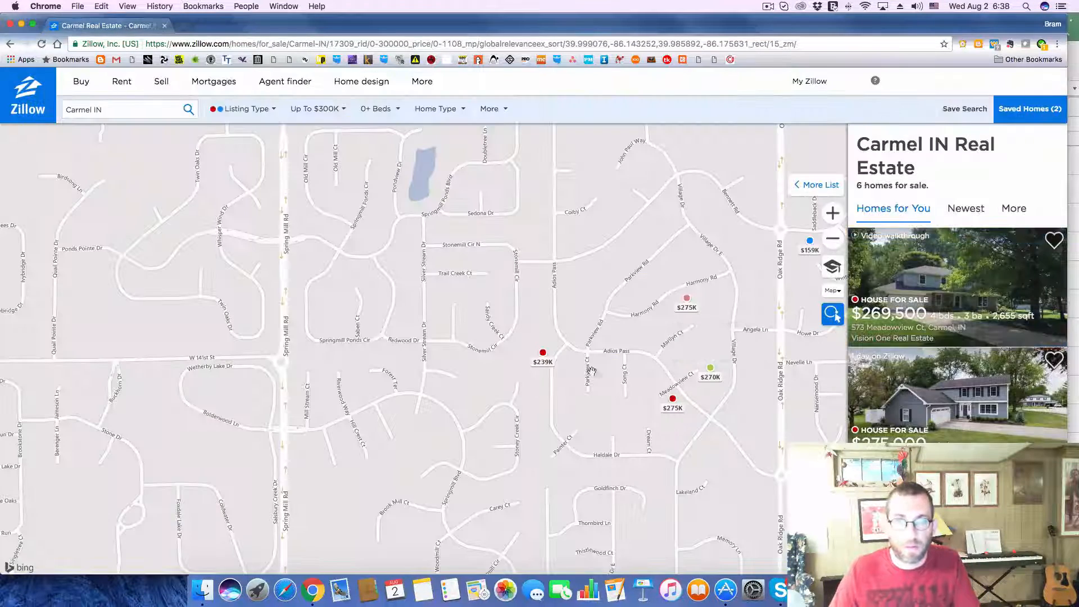
left_click(676, 407)
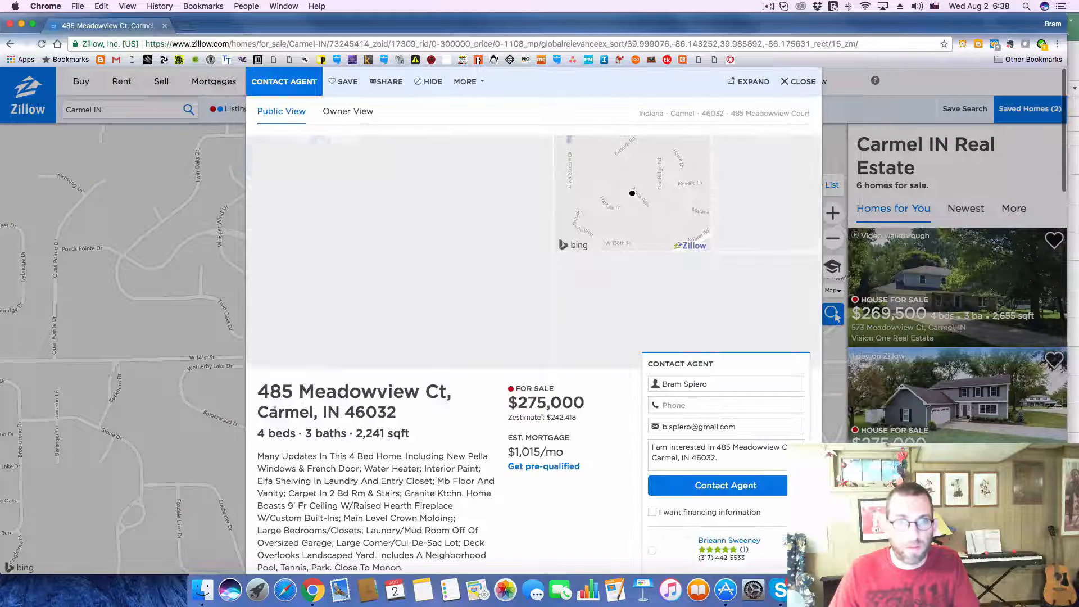
left_click_drag(260, 397, 418, 411)
key("super+c")
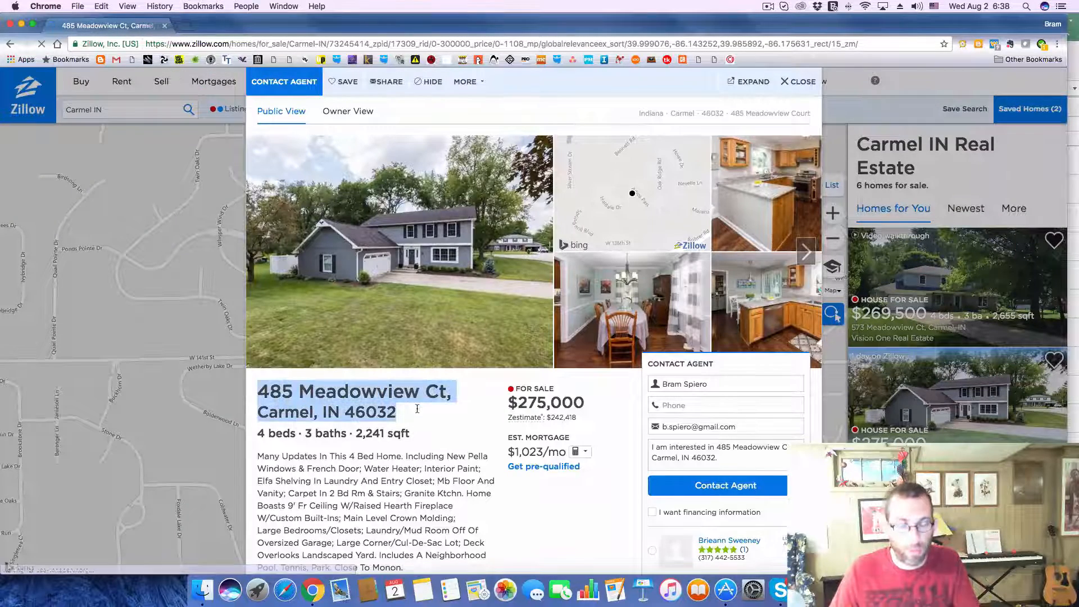
key("super+Tab")
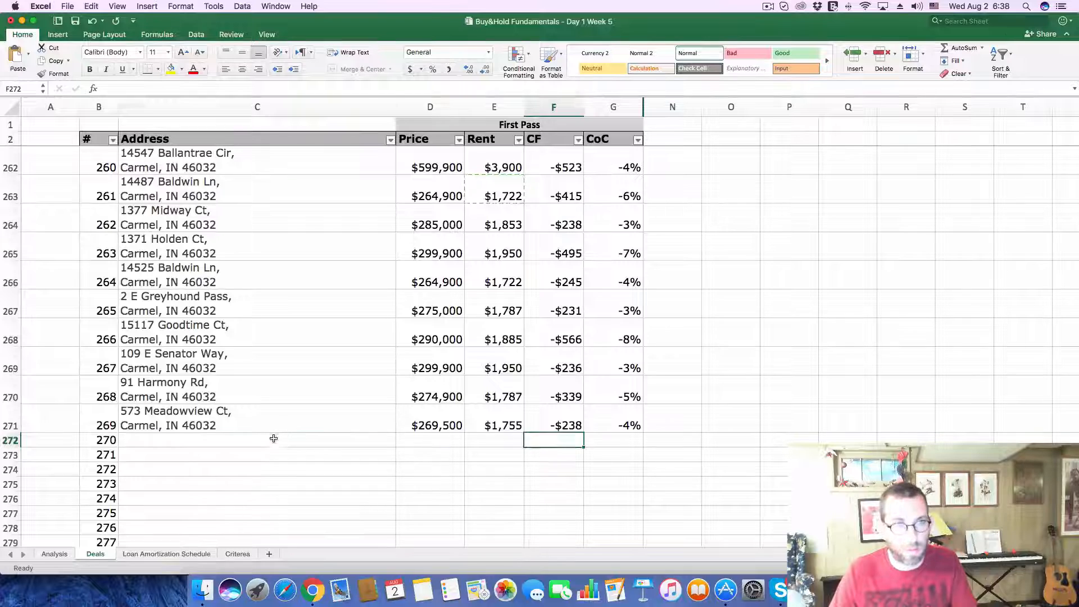
left_click(272, 440)
left_click(170, 88)
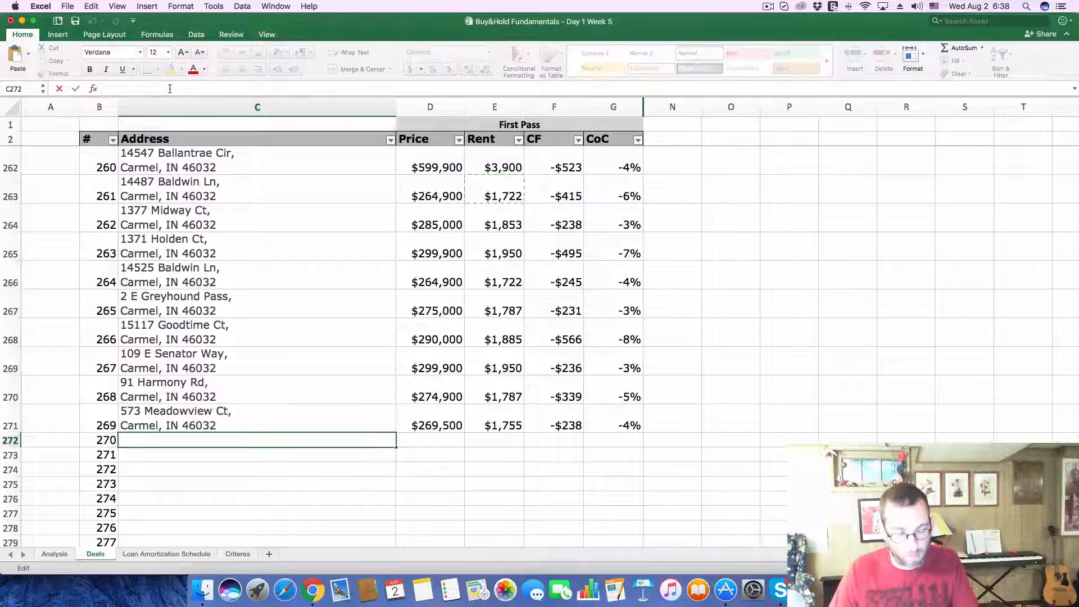
key("super+v")
key("Return")
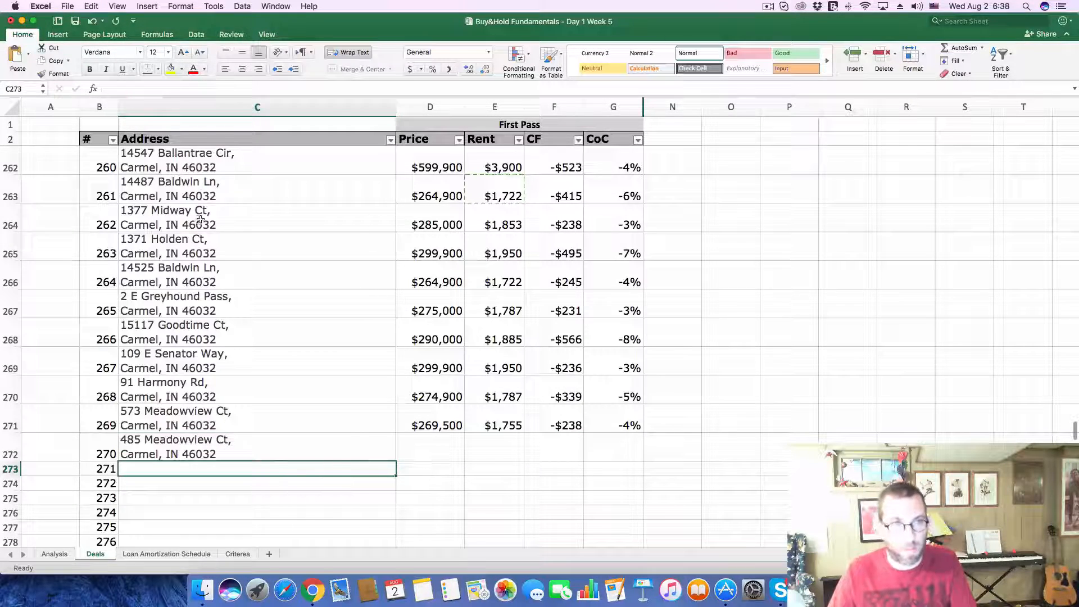
Step: Copy the Zillow listing's price of 275,000 into deal 270 in Excel and enter a rent of 1787
key("super+Tab")
left_click_drag(517, 399, 582, 402)
key("super+c")
key("super+Tab")
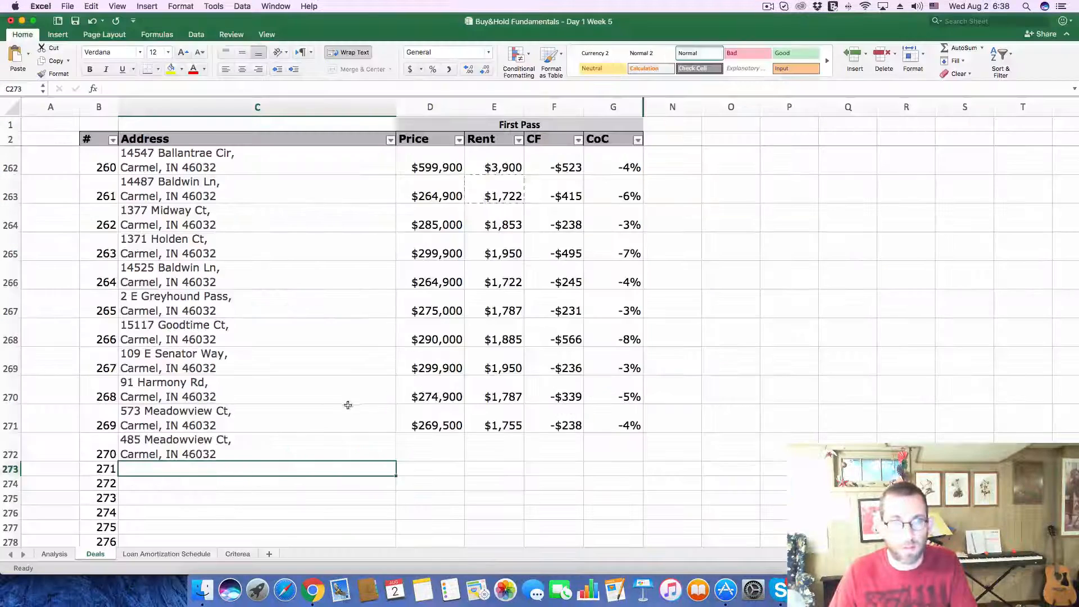
left_click(424, 438)
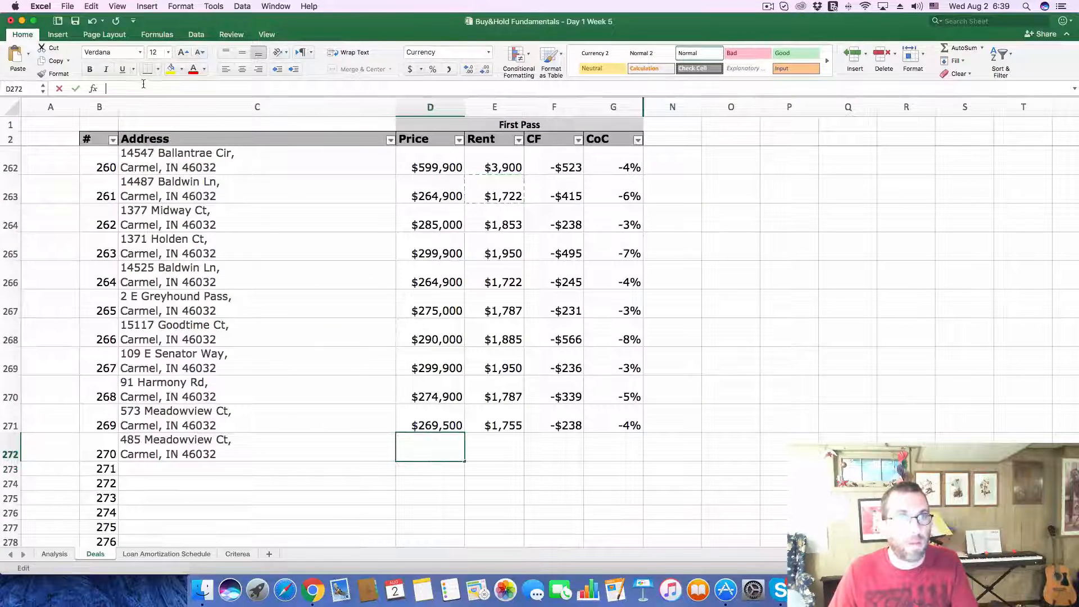
key("super+v")
key("Return")
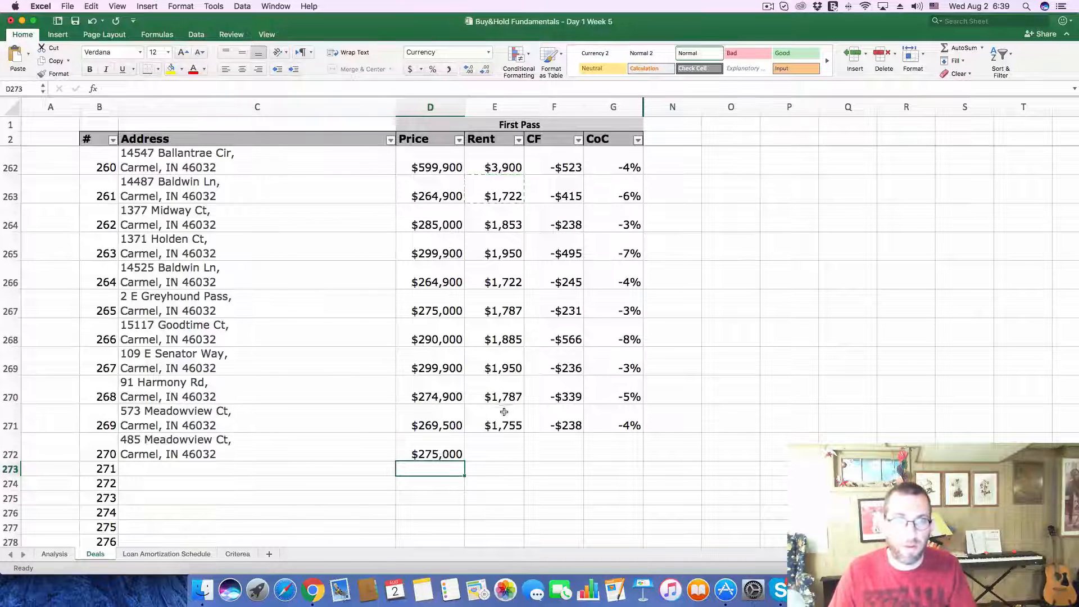
left_click(505, 448)
type("1")
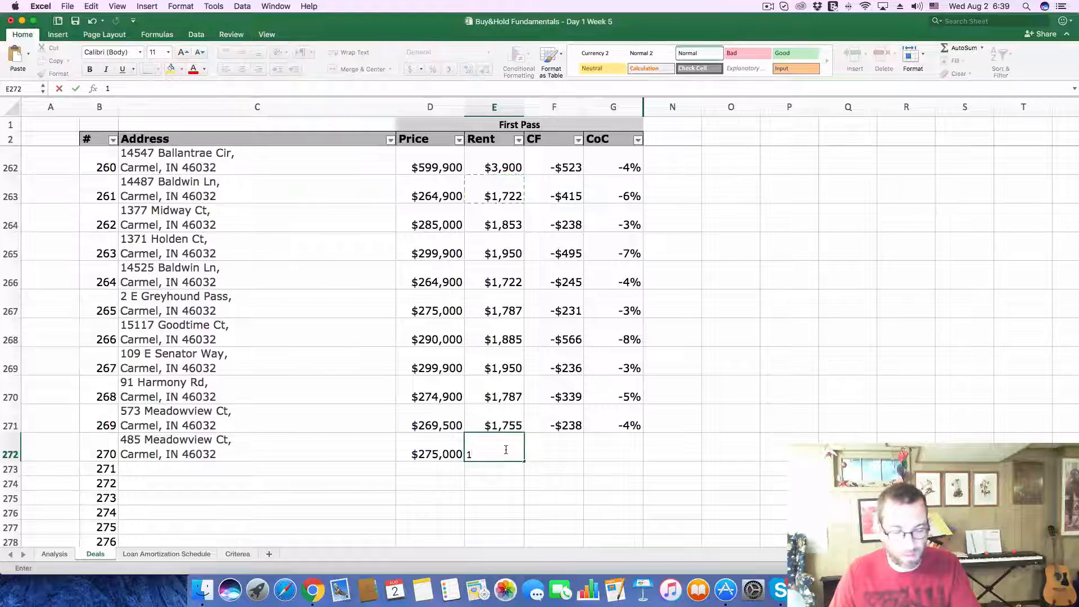
type("787")
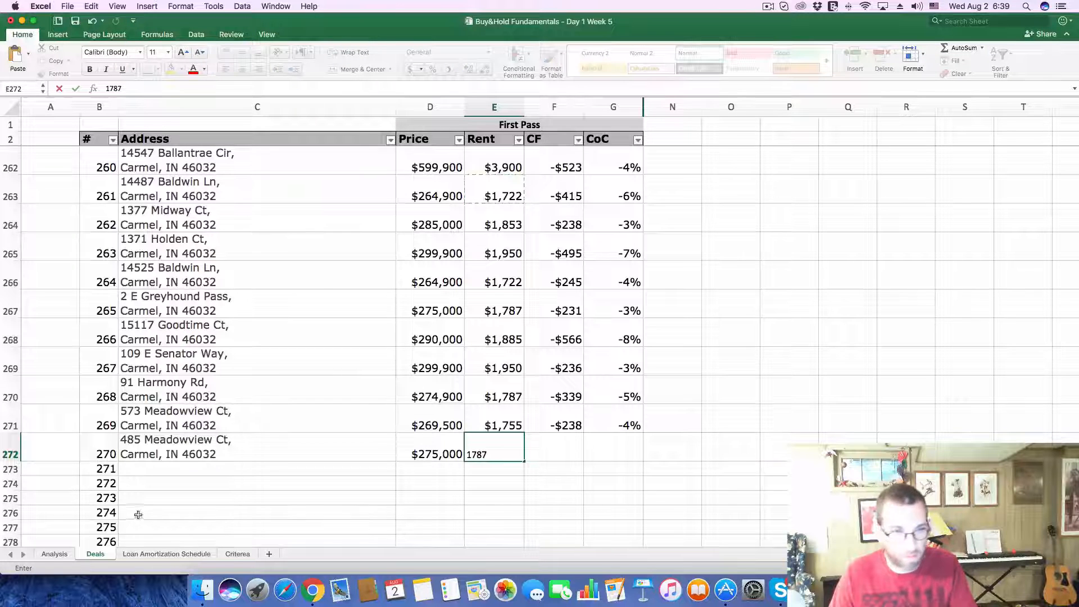
Step: On the Analysis sheet, set the Purchase Price to 275,000 and the monthly Gross Scheduled Income to 1787
left_click(54, 553)
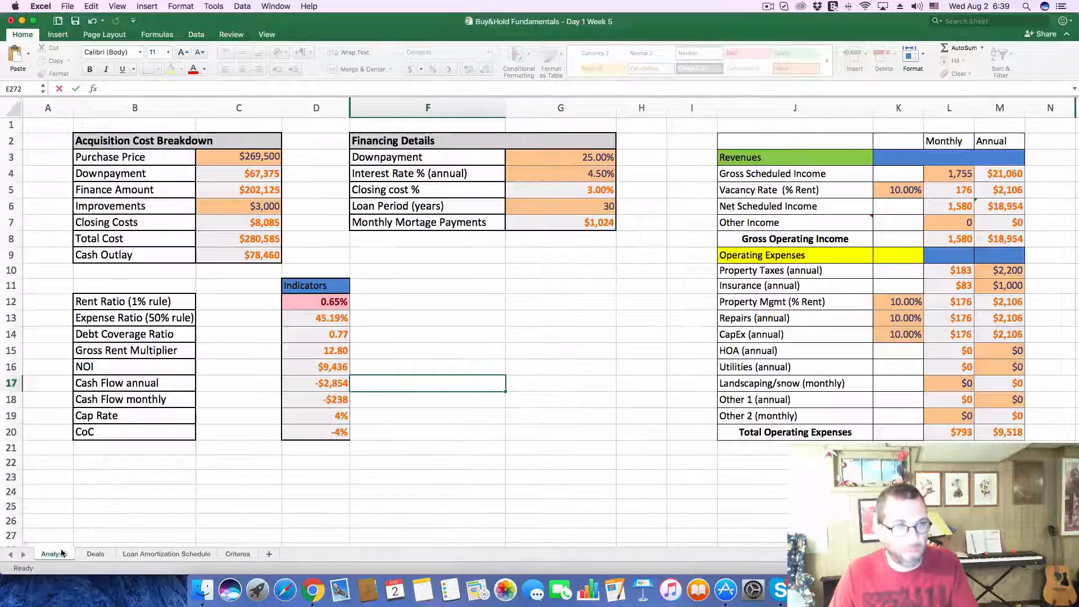
left_click(229, 161)
left_click_drag(133, 89, 43, 90)
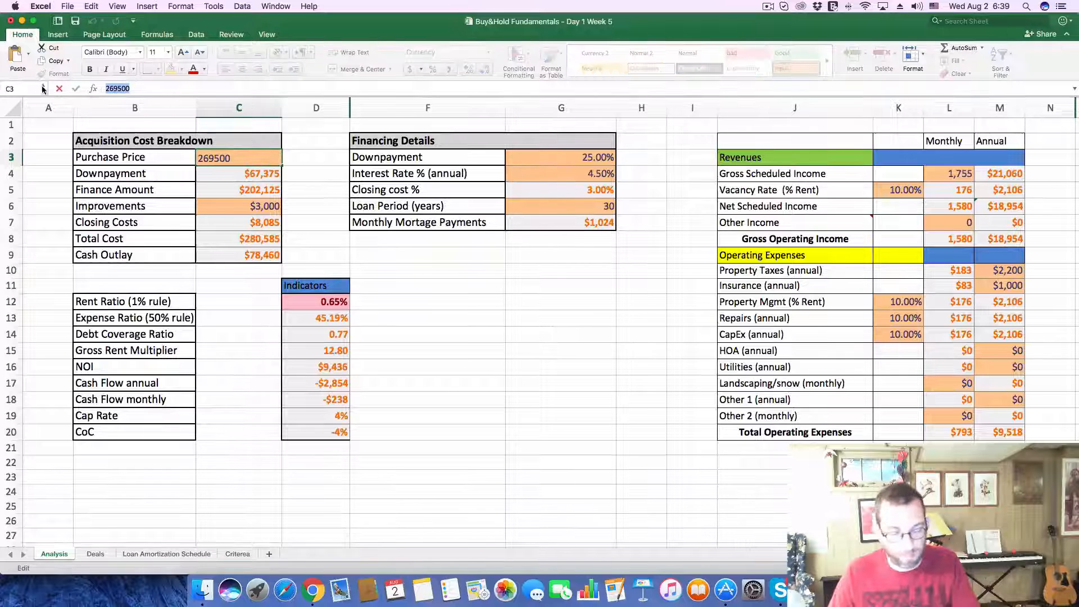
type("2750000")
key("Return")
left_click(951, 175)
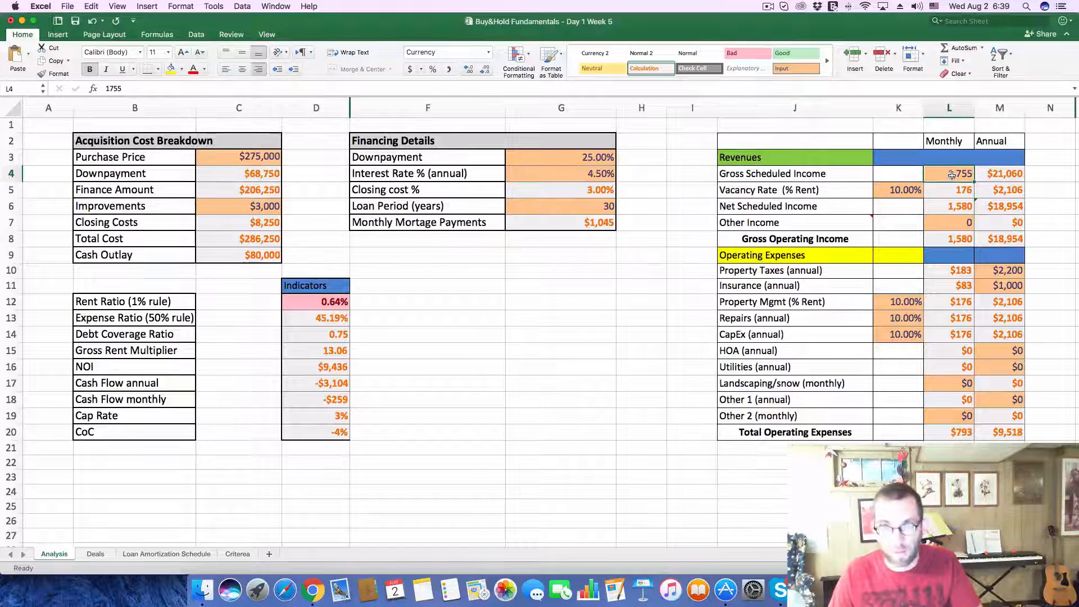
type("1787")
key("Return")
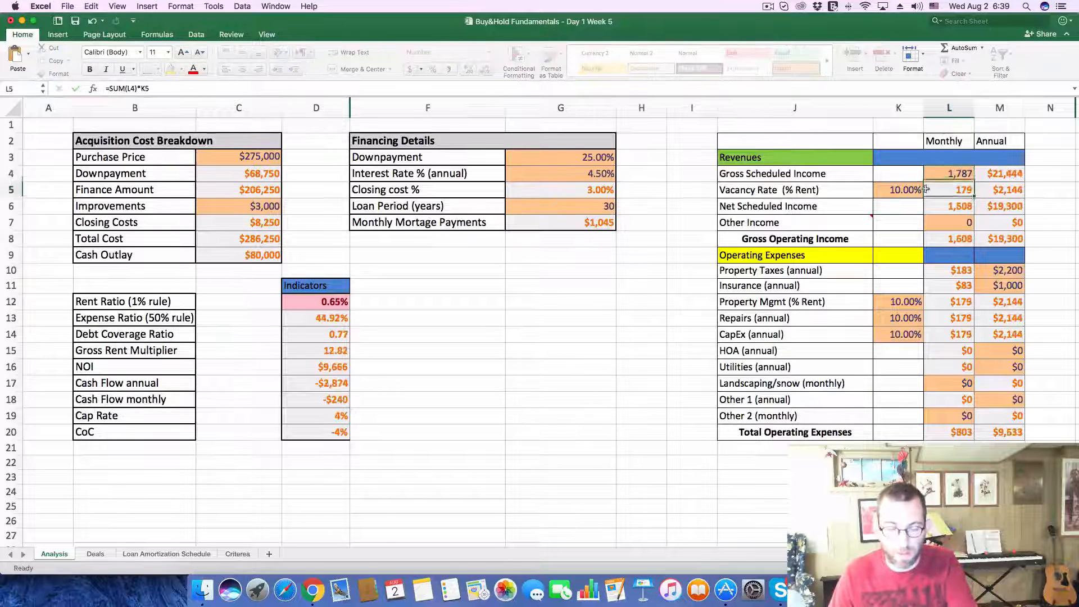
Step: Look up the 2016 property taxes in the Zillow listing's tax history and set the Analysis sheet's annual Property Taxes to 1800
key("super+Tab")
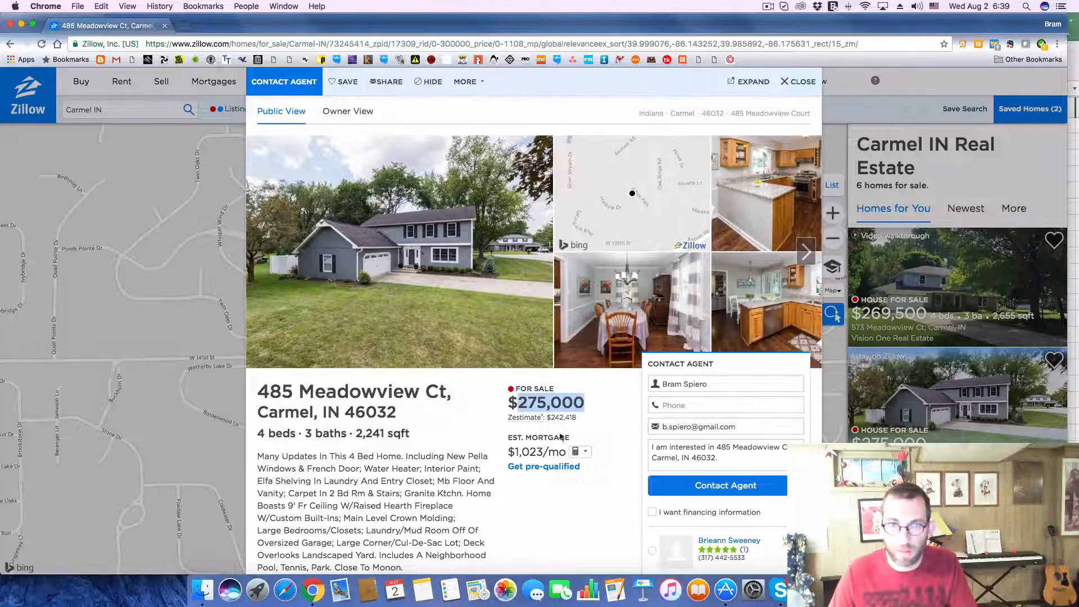
scroll(584, 430, "down", 15)
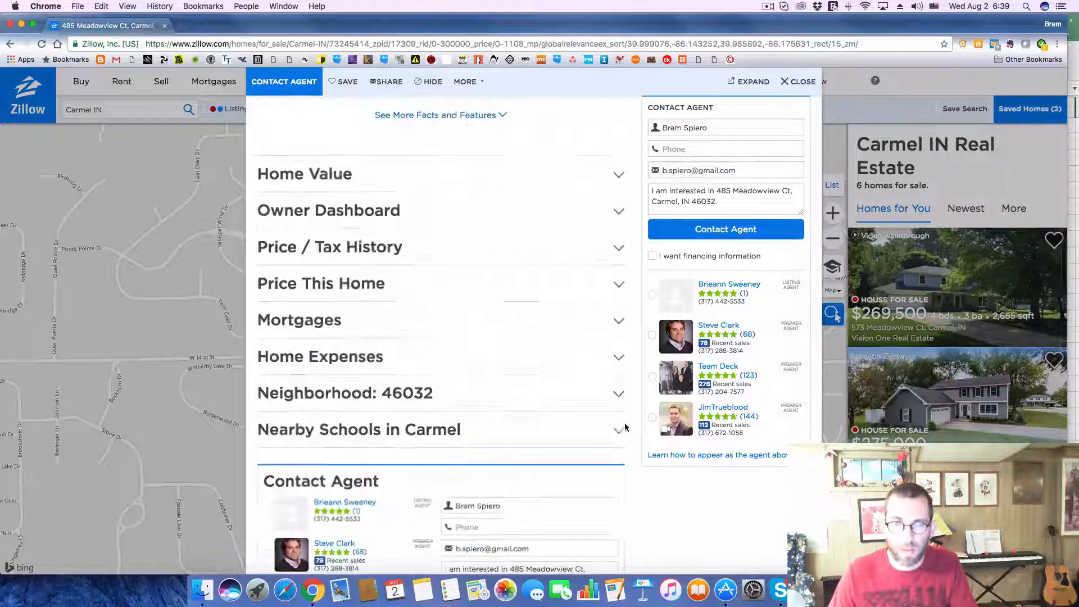
scroll(328, 428, "down", 5)
scroll(349, 426, "up", 4)
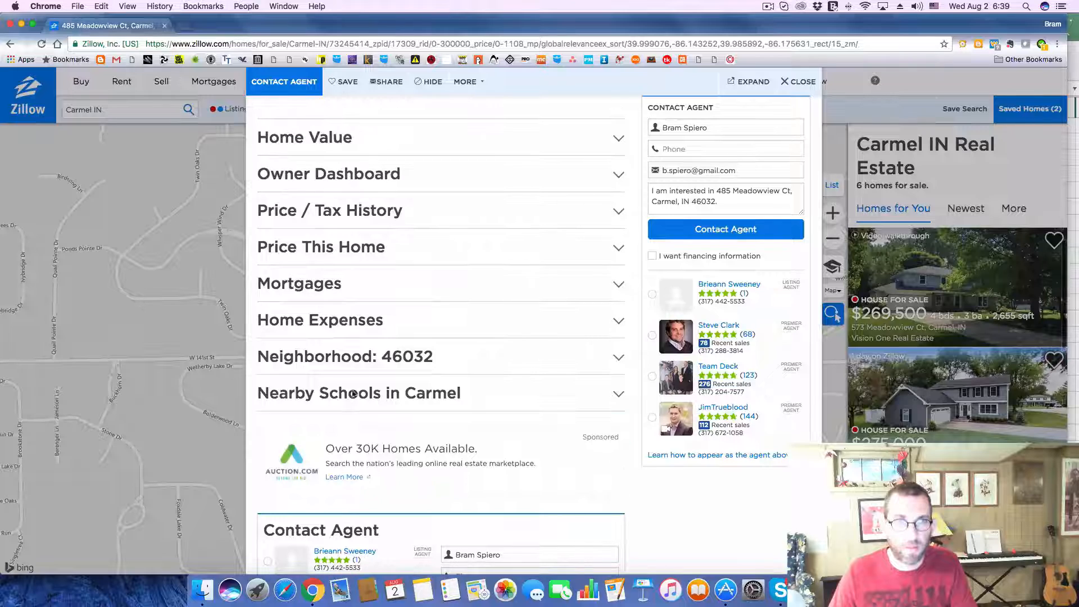
left_click(618, 211)
scroll(566, 262, "down", 5)
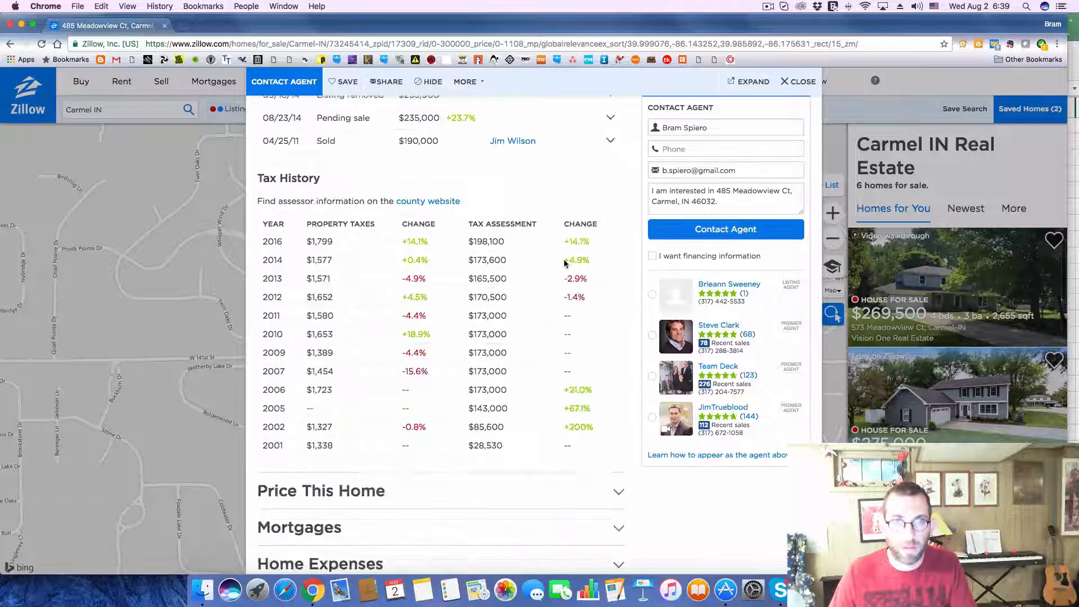
key("super+Tab")
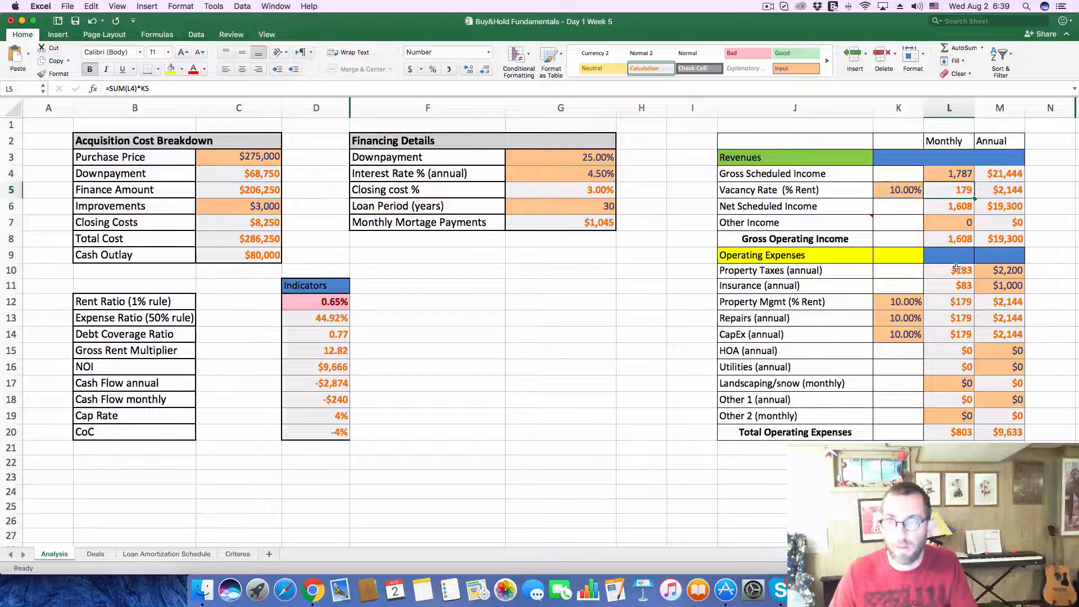
left_click(1006, 270)
type("1800")
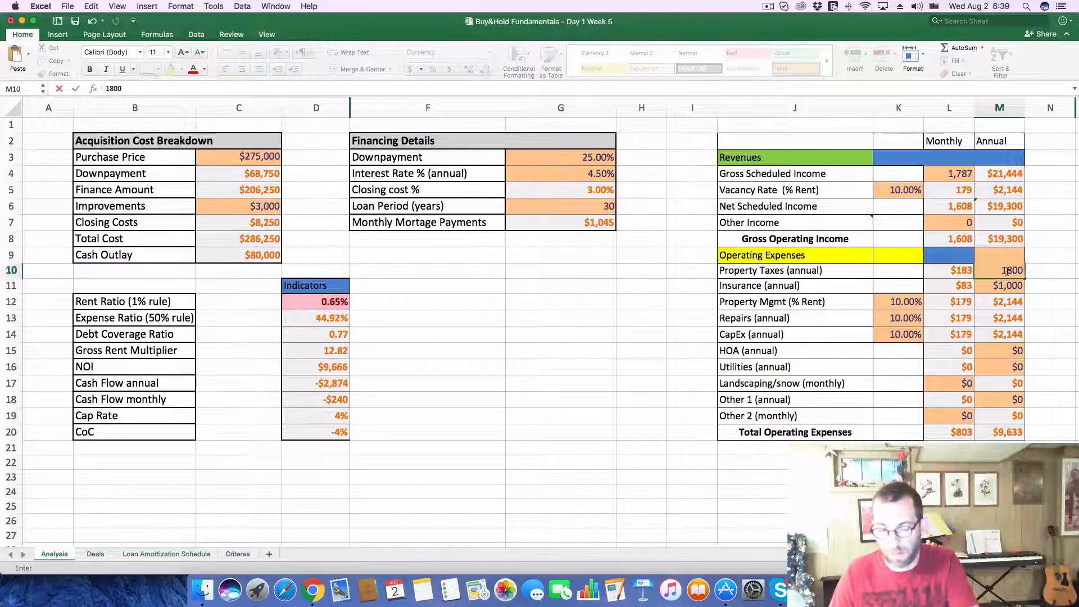
key("Return")
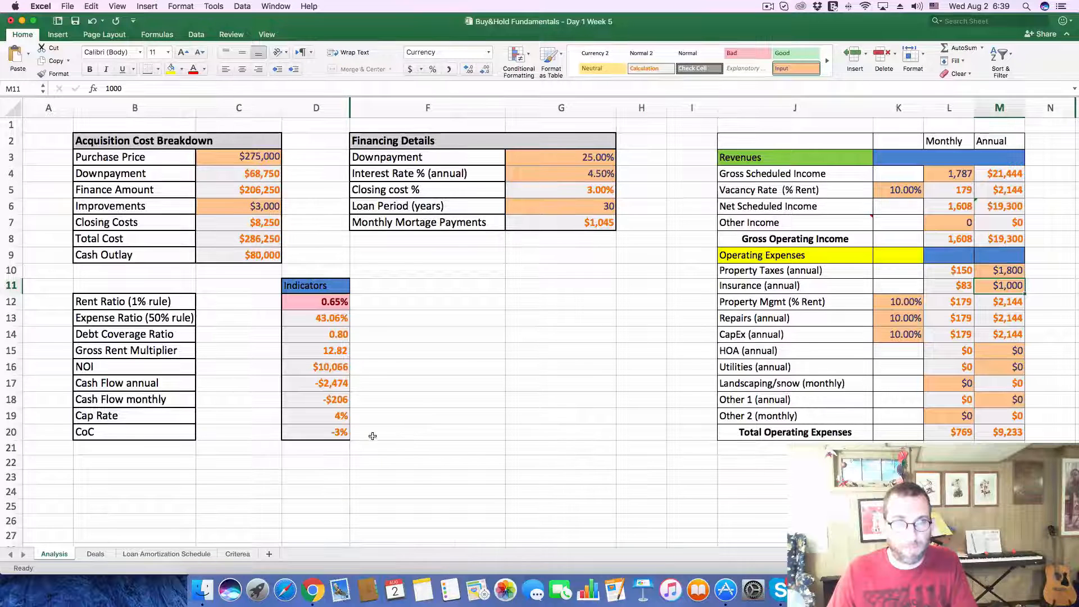
Step: Record a cash flow of -$206 and a CoC of -3% for deal 270 on the Deals sheet
left_click(110, 552)
left_click(554, 445)
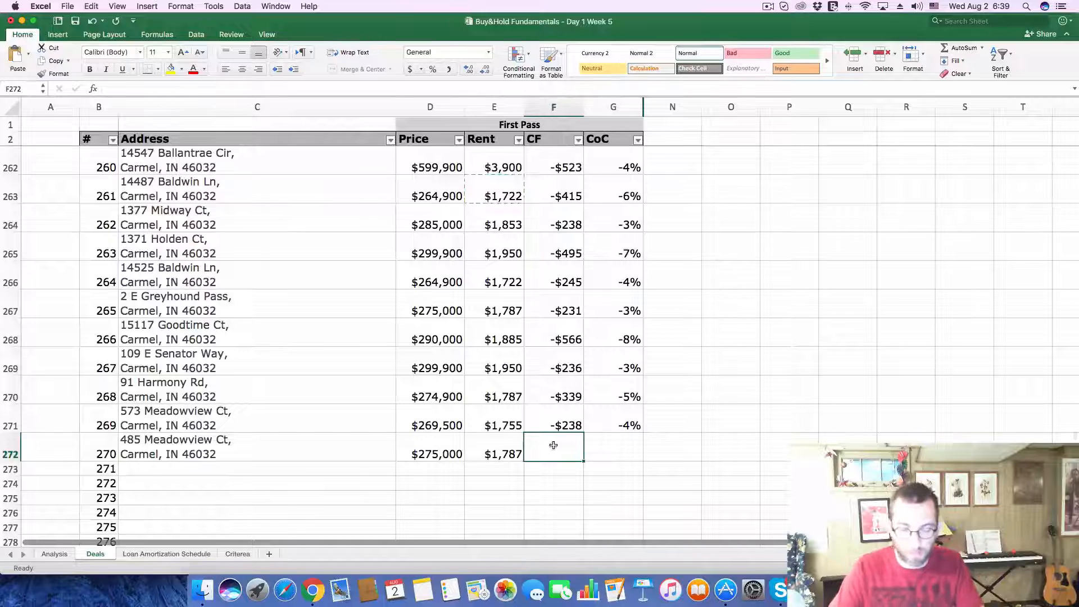
type("-20")
key("Tab")
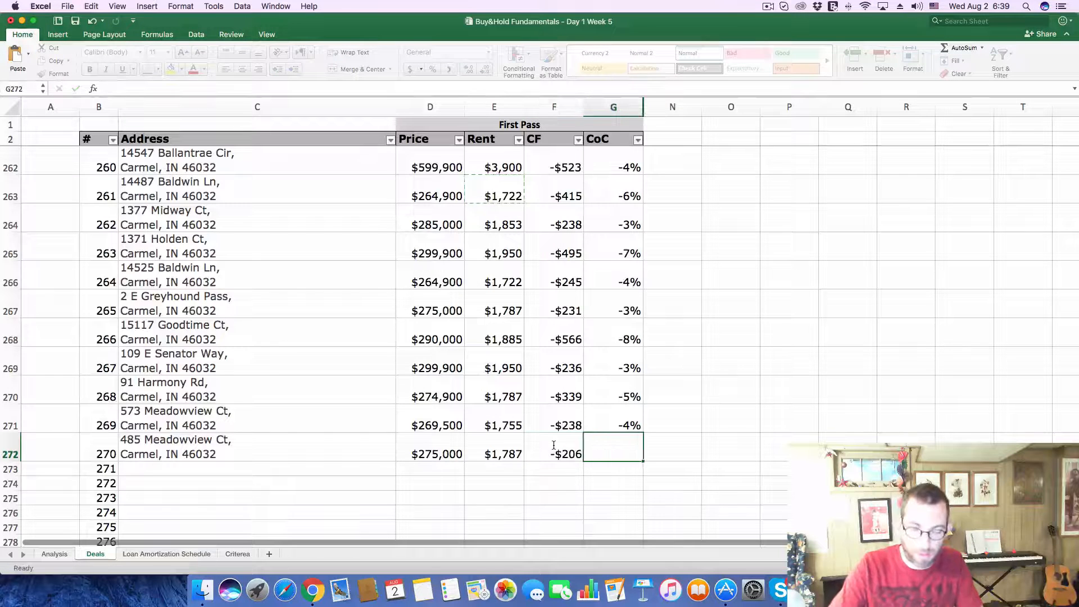
type("-.03")
key("Return")
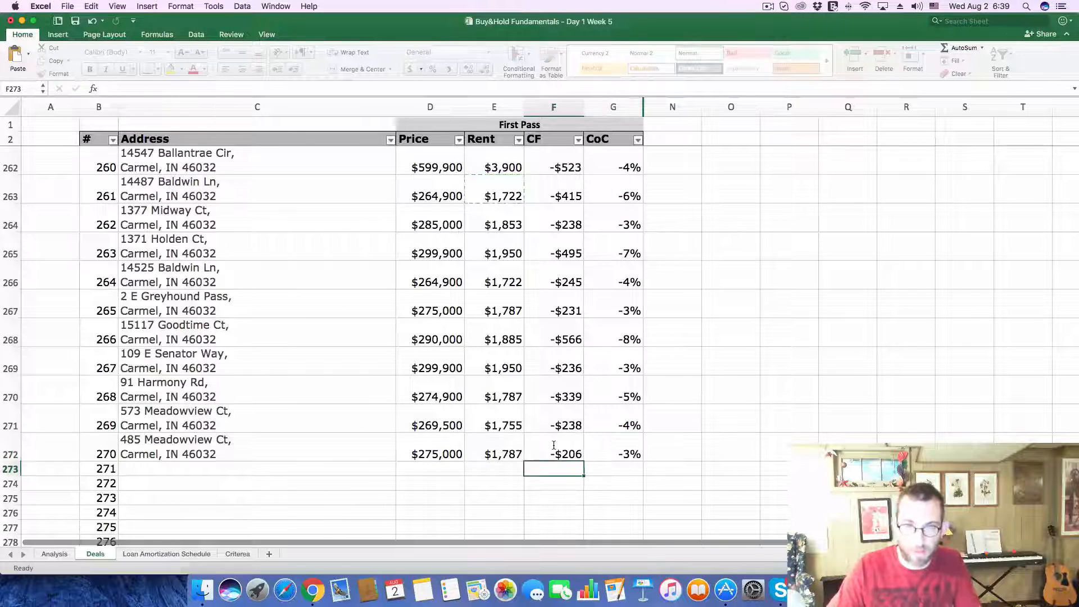
Step: In Zillow, open the $239K listing on the map and copy its address into deal 271 on Excel's Deals sheet
key("super+Tab")
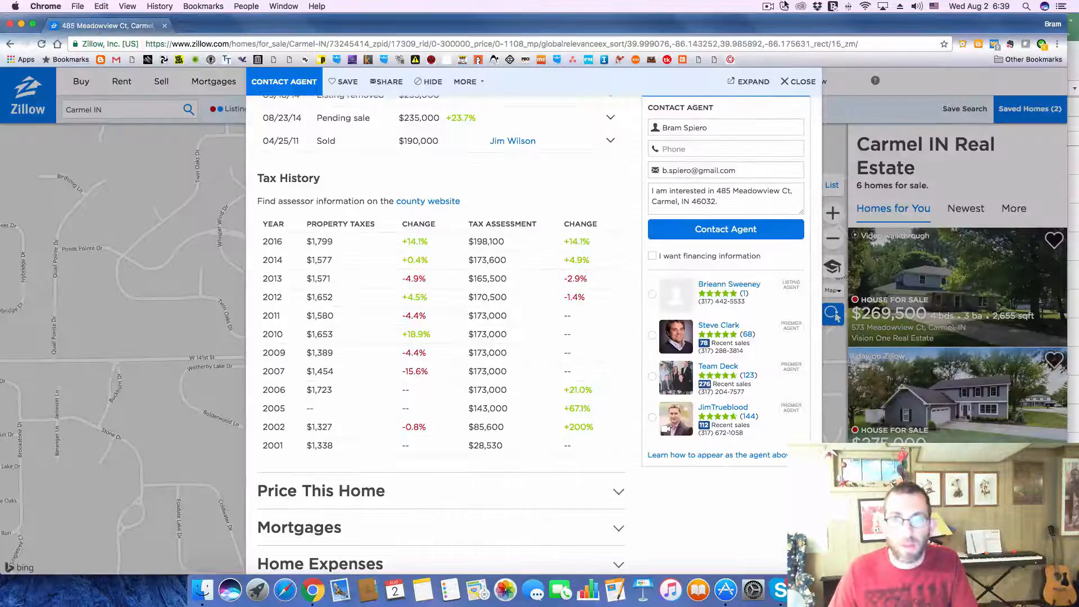
left_click(797, 81)
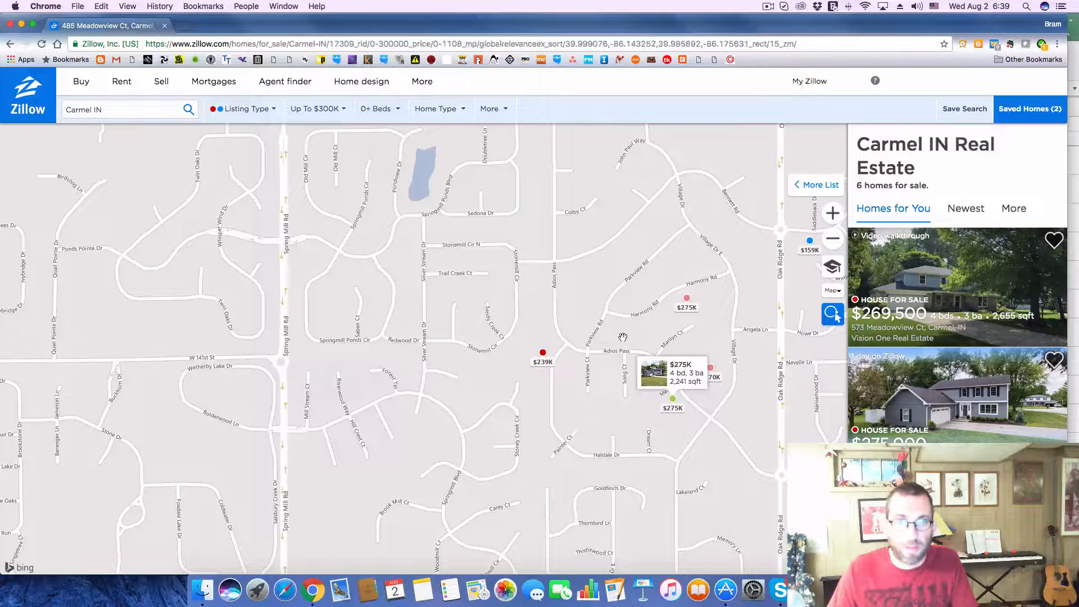
left_click(543, 354)
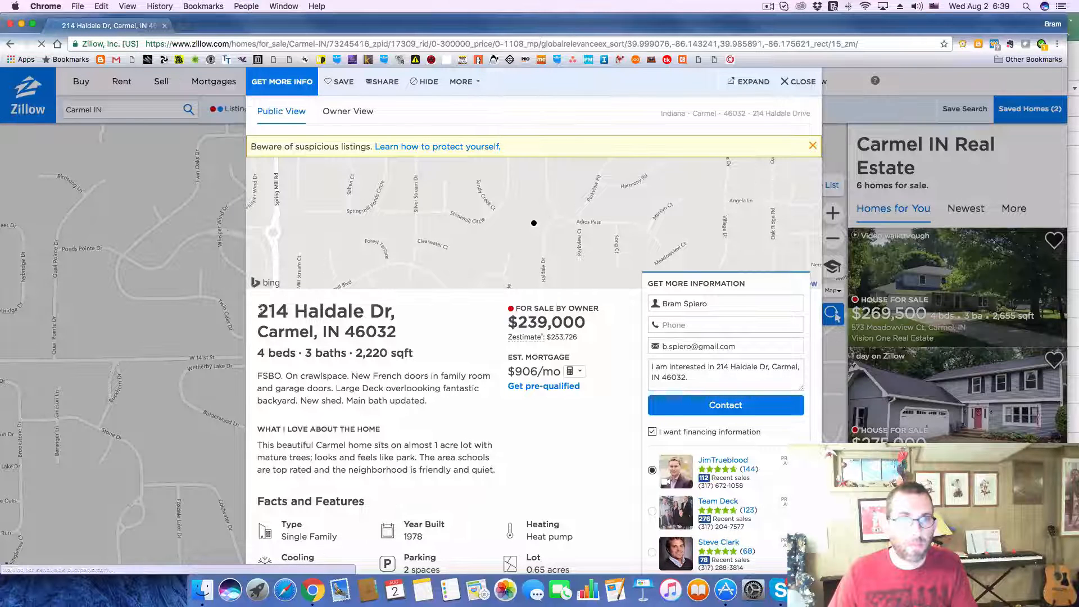
left_click_drag(259, 309, 398, 330)
key("super+c")
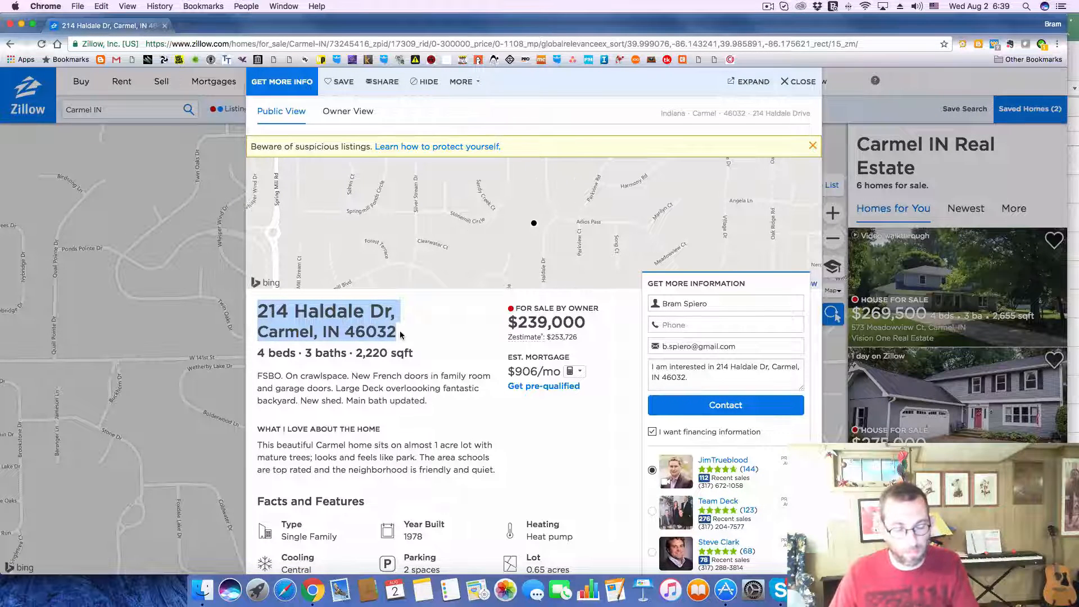
key("super+Tab")
left_click(219, 468)
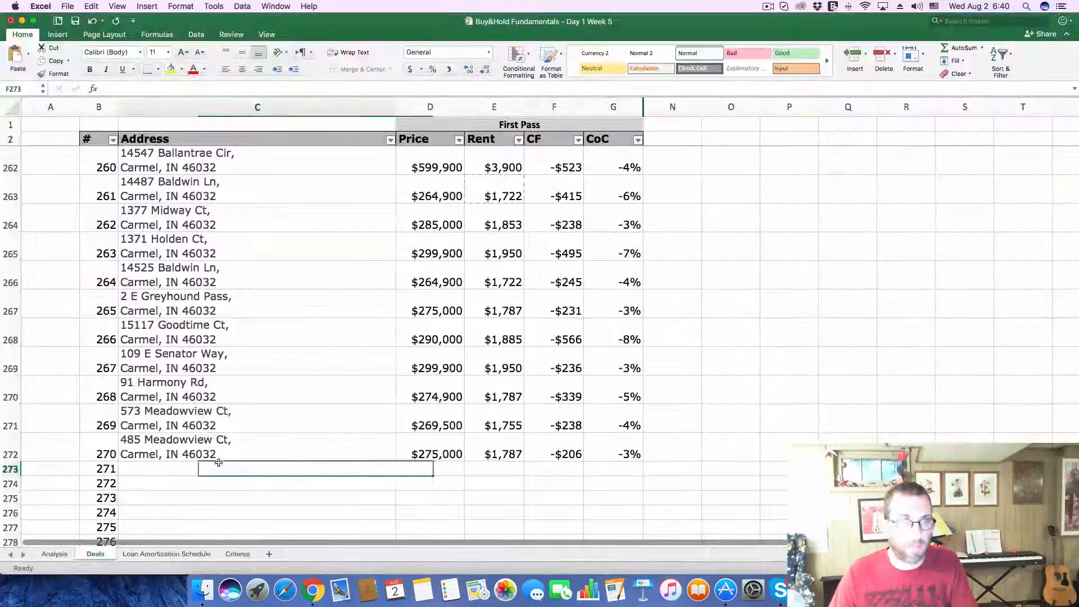
left_click(247, 85)
key("super+v")
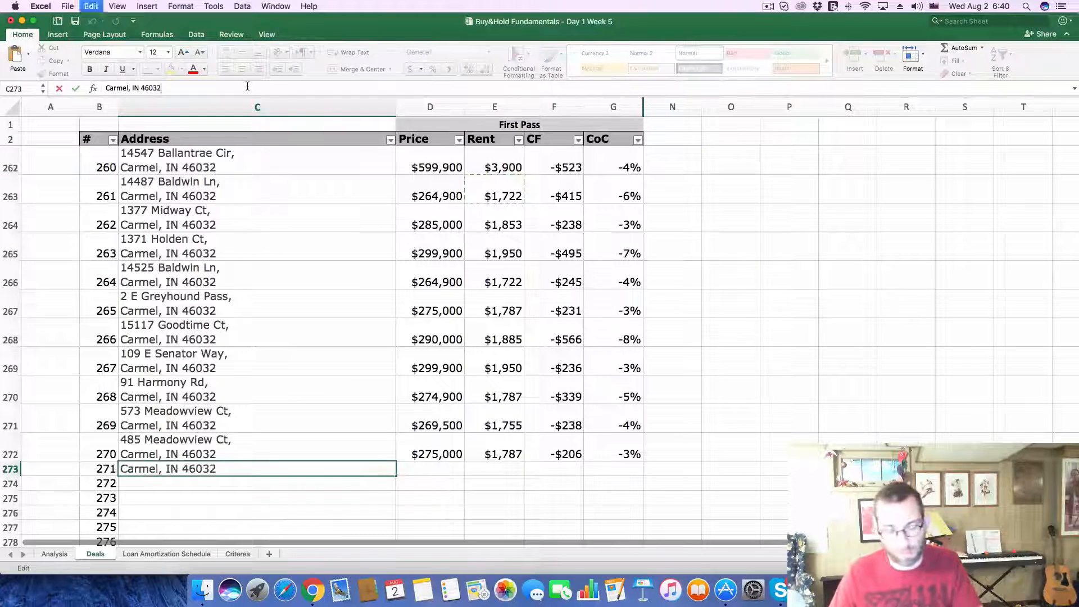
key("Return")
Step: Copy the asking price of 239,000 from the Zillow listing into the Price of deal 271 on Excel's Deals sheet
key("super+Tab")
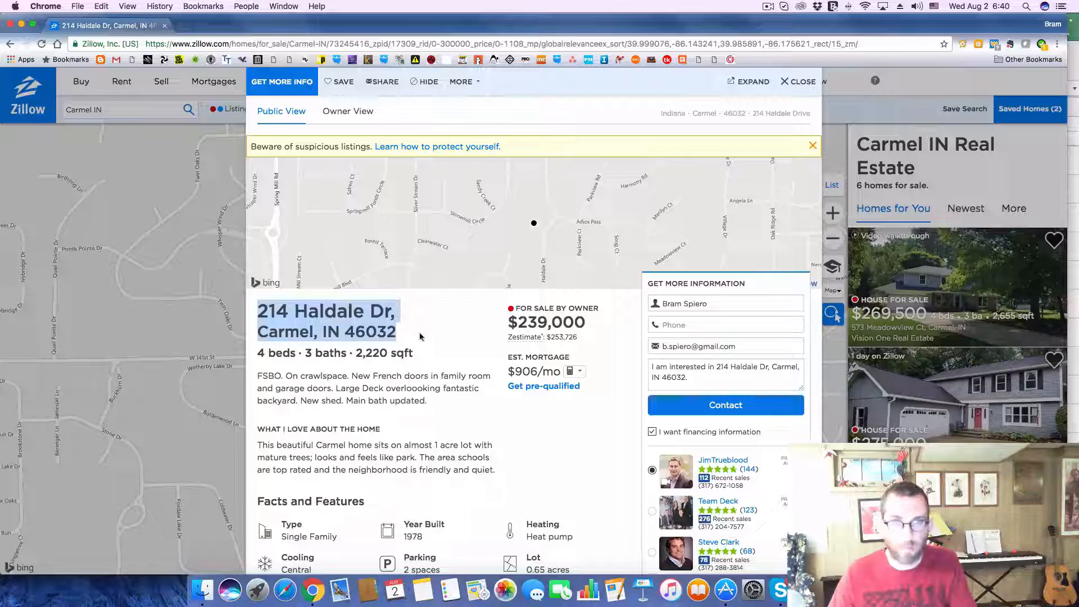
left_click_drag(576, 325, 531, 324)
double_click(522, 321)
key("super+c")
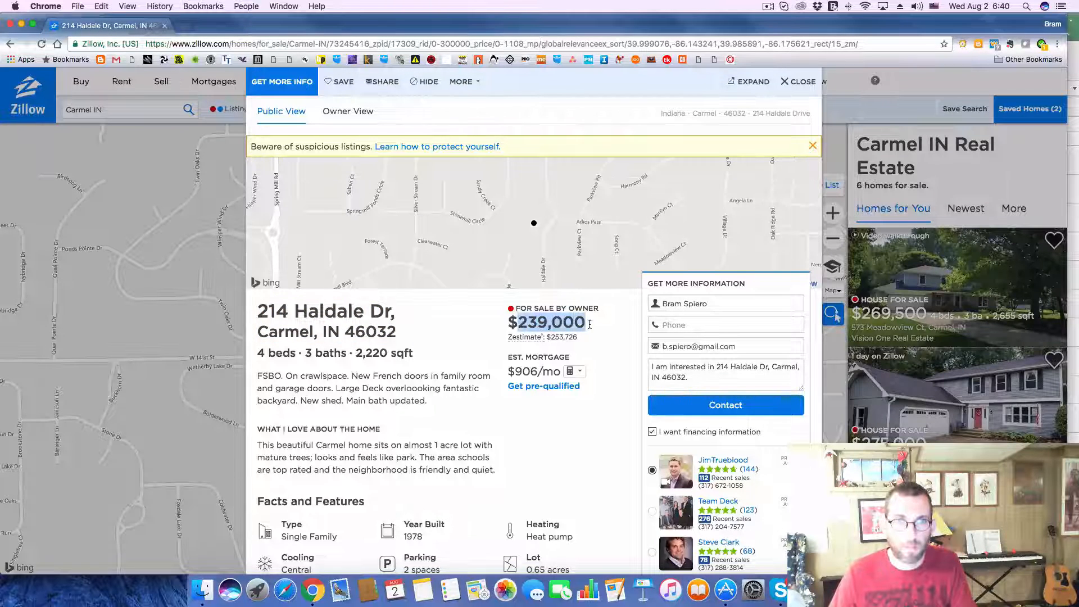
key("super+Tab")
left_click(456, 474)
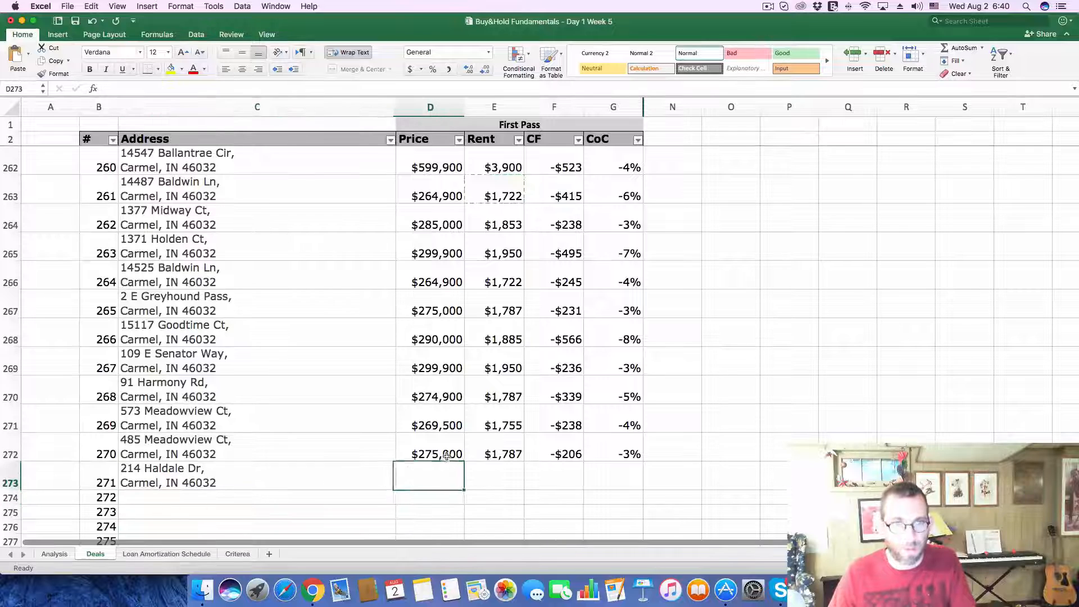
left_click(231, 88)
key("super+v")
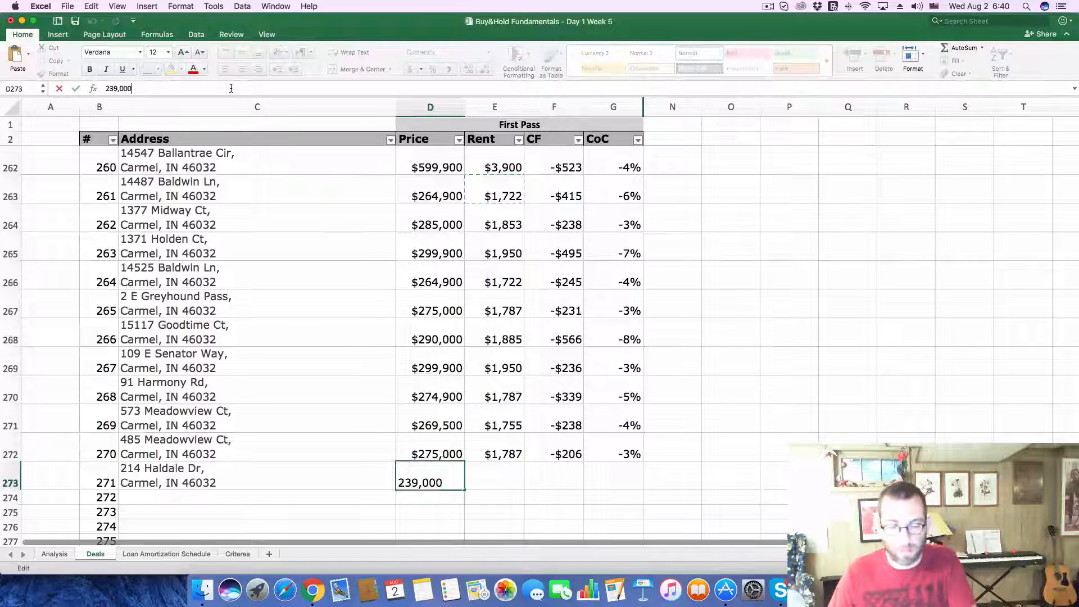
key("Return")
Step: Enter a rent of $1,560 for deal 271 on the Deals sheet
left_click(490, 470)
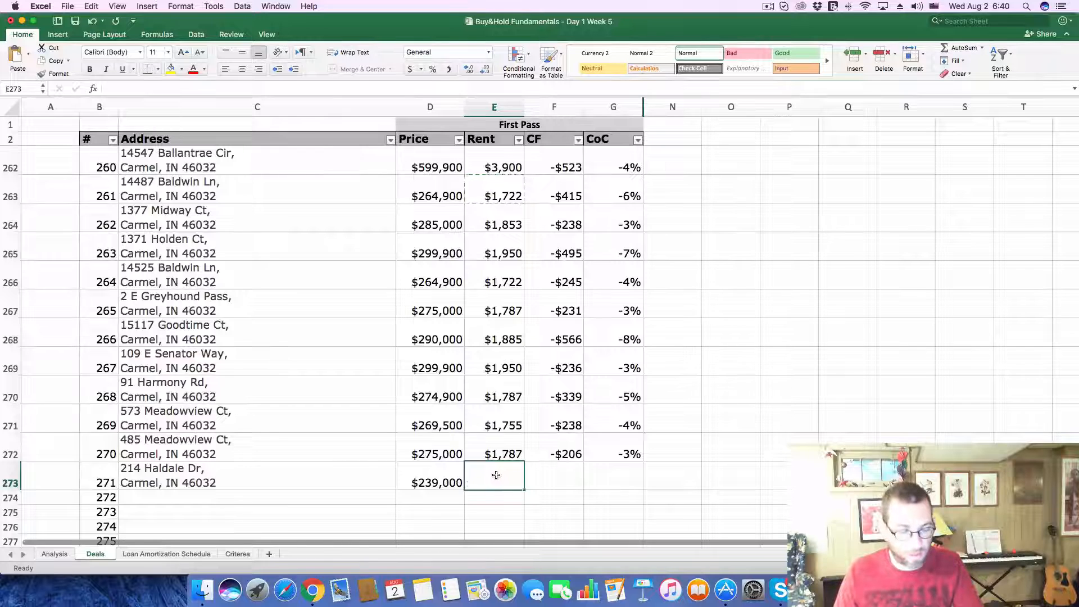
type("560")
key("Return")
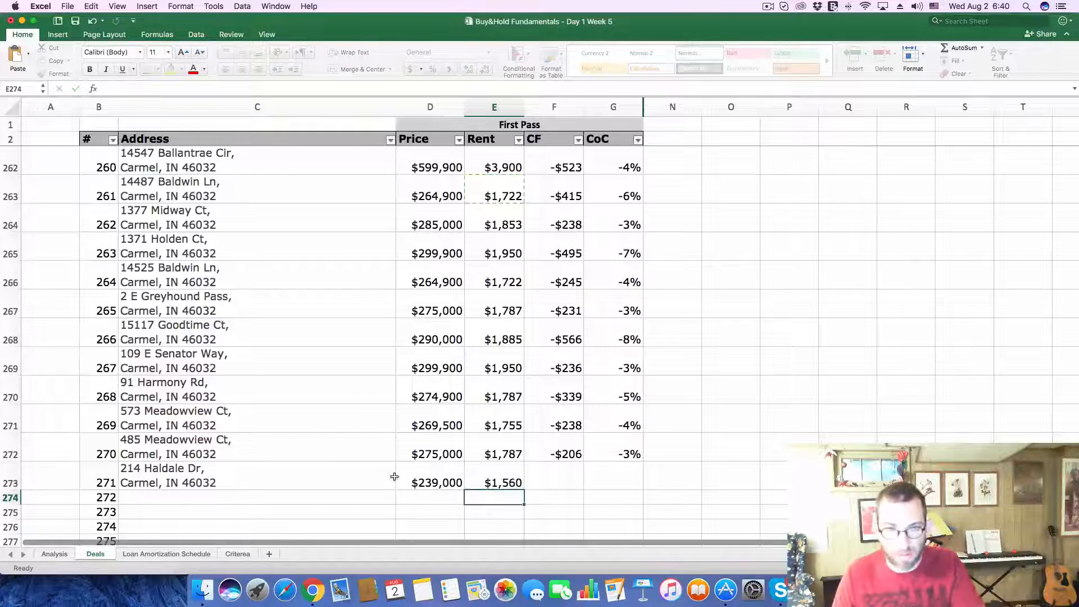
Step: On the Analysis sheet, set the Purchase Price to 239,000 and the monthly Gross Scheduled Income to 1560
left_click(52, 554)
left_click(237, 160)
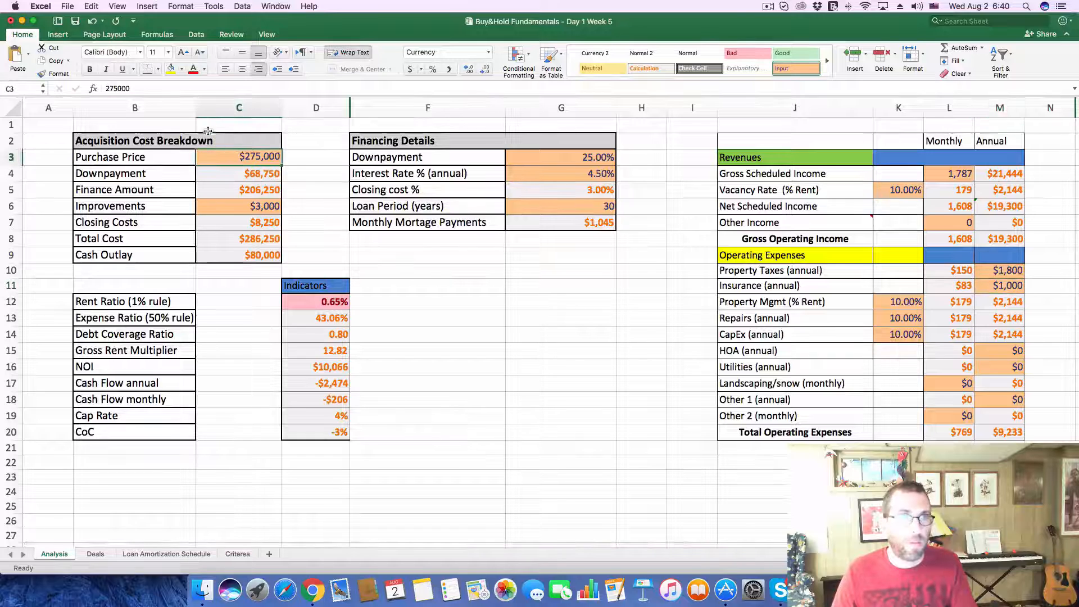
left_click_drag(130, 88, 85, 81)
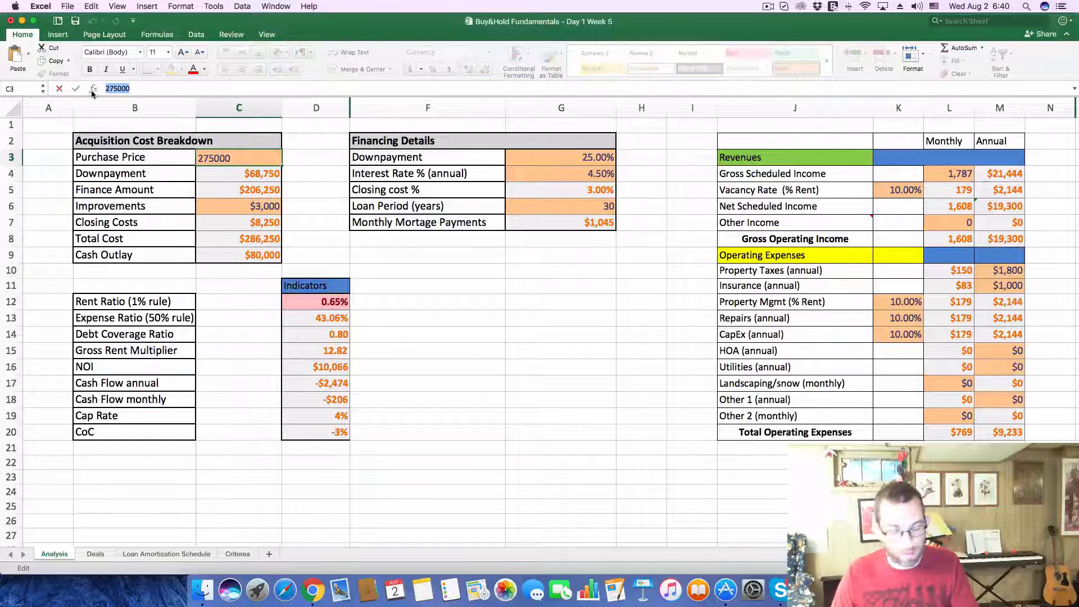
type("239000")
key("Return")
left_click(952, 173)
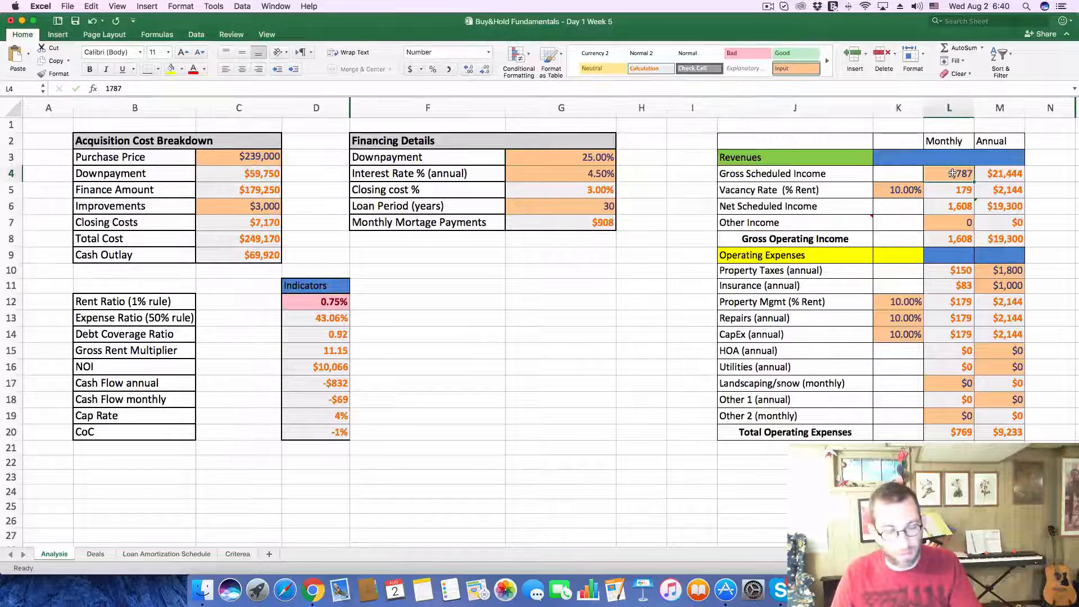
type("156-")
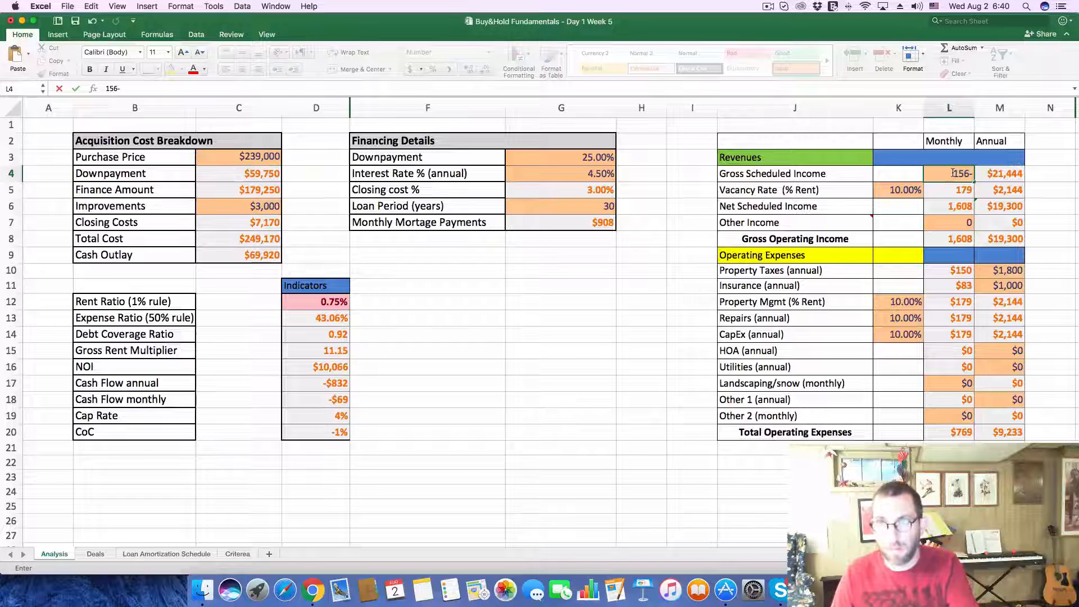
key("BackSpace")
key("Return")
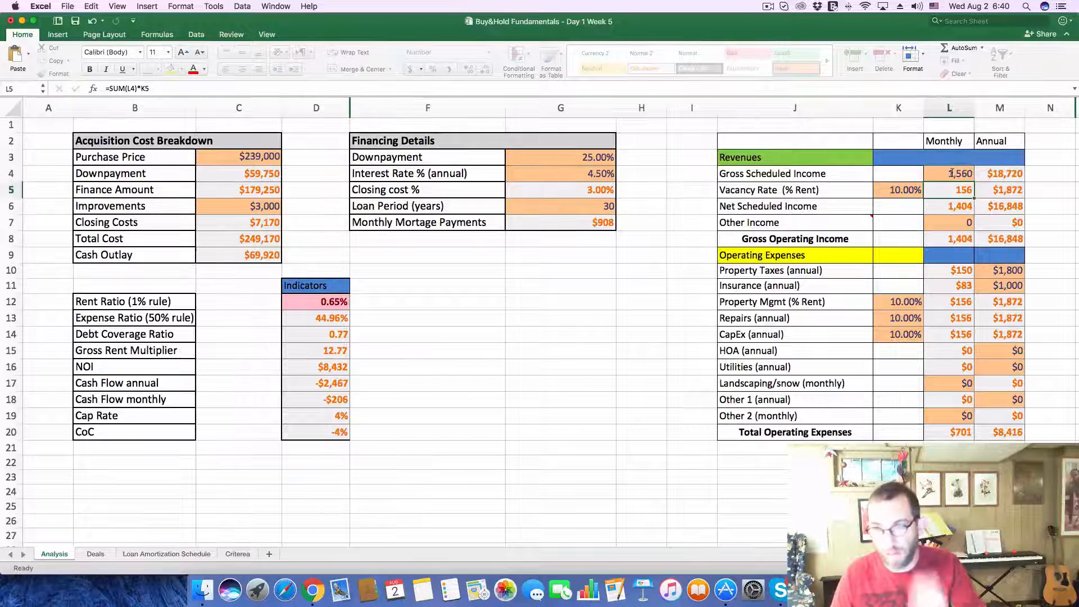
Step: Look up the 2016 property taxes in the Zillow listing's tax history and set the Analysis sheet's annual Property Taxes to 2250
key("super+Tab")
scroll(594, 405, "down", 10)
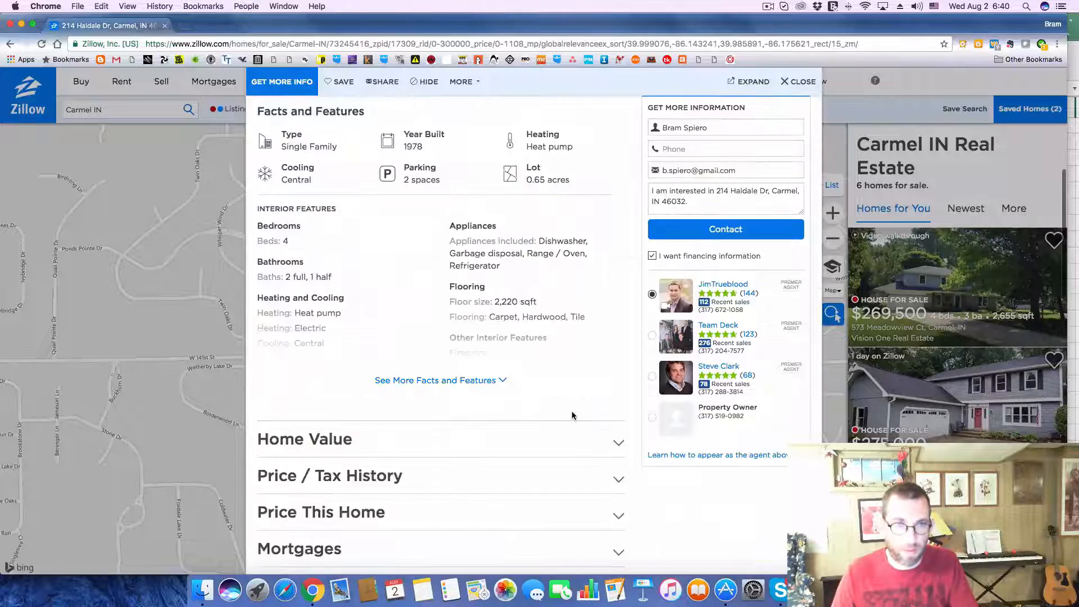
left_click(620, 266)
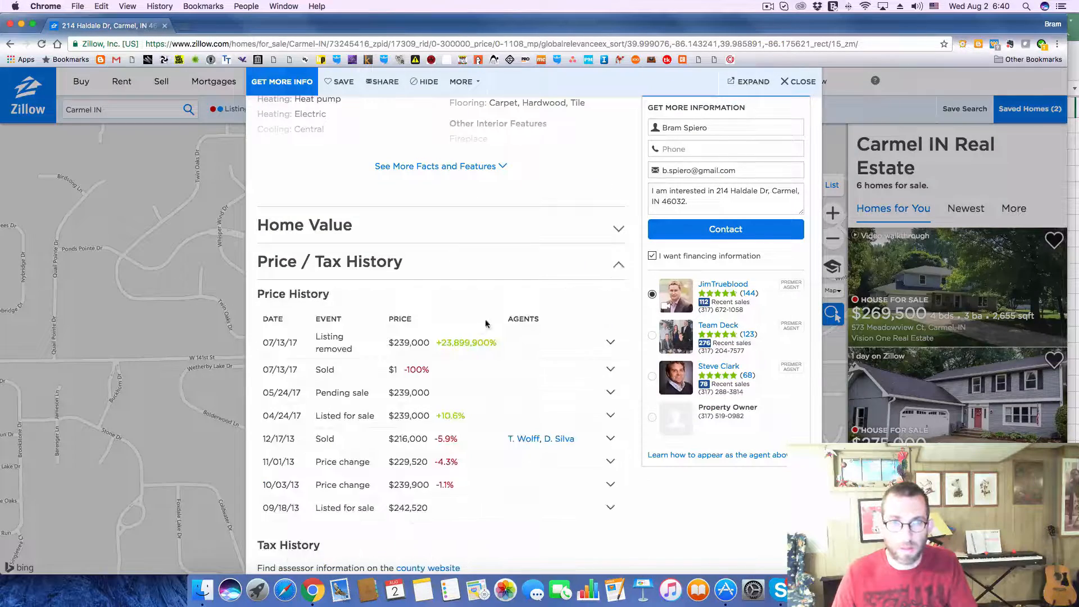
scroll(486, 323, "down", 2)
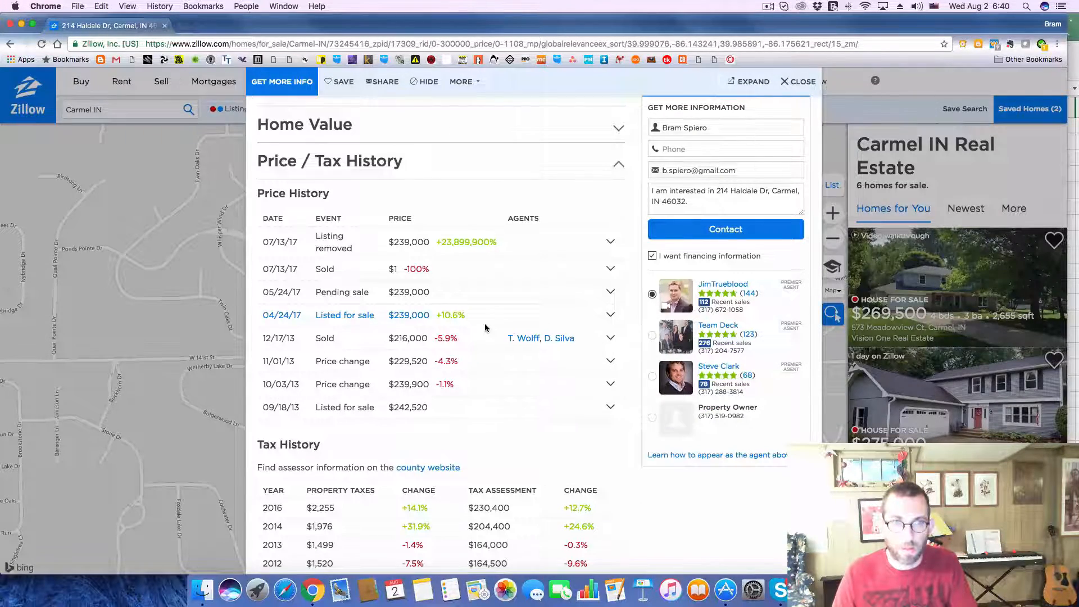
key("super+Tab")
left_click(1009, 270)
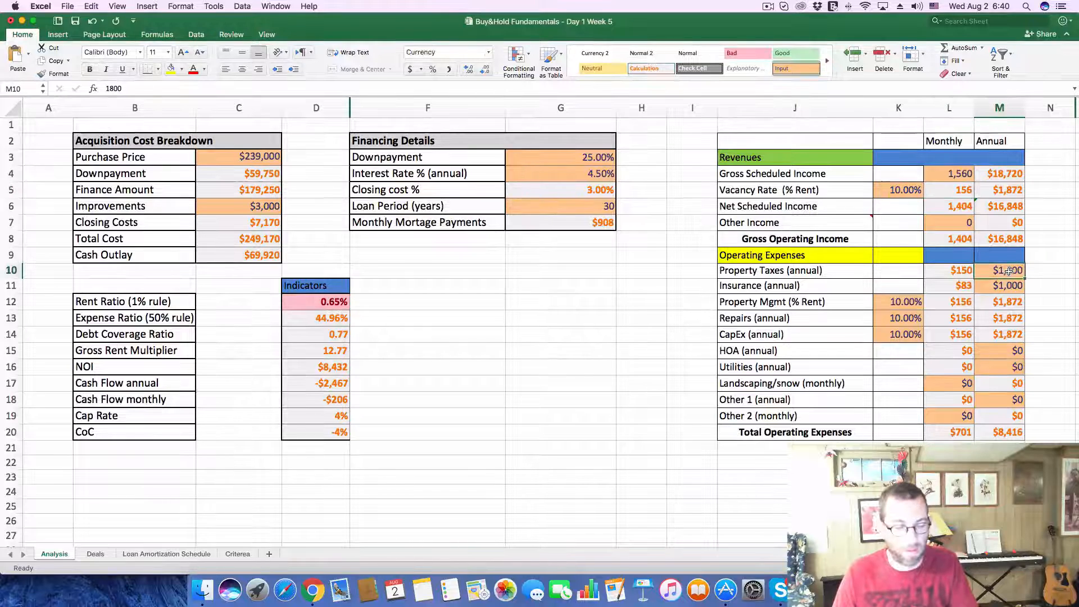
type("225")
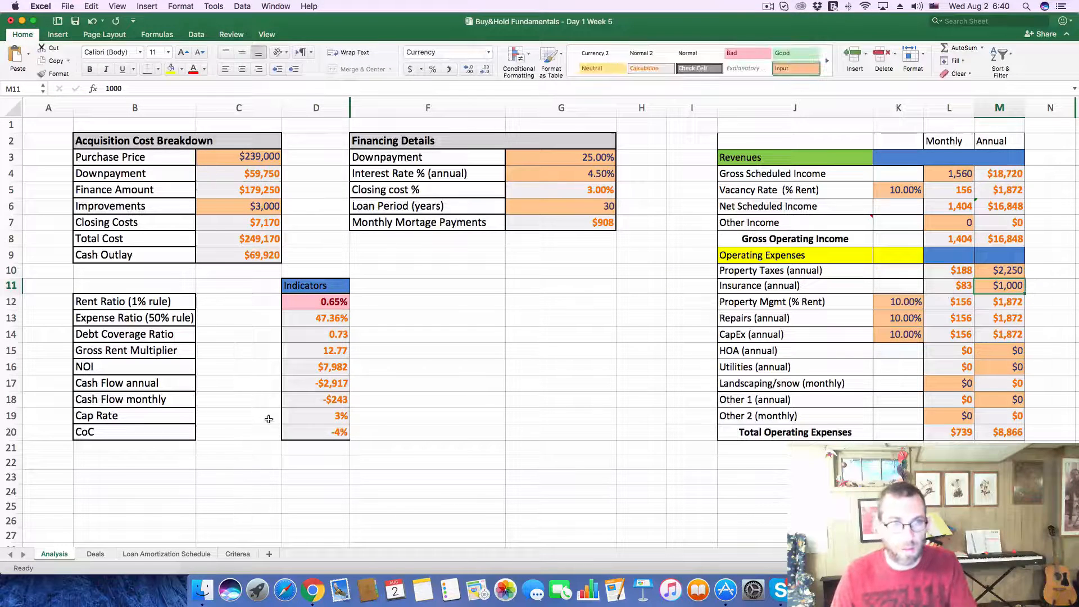
Step: Record a cash flow of -$243 and a CoC of -4% for deal 271 on the Deals sheet
left_click(97, 555)
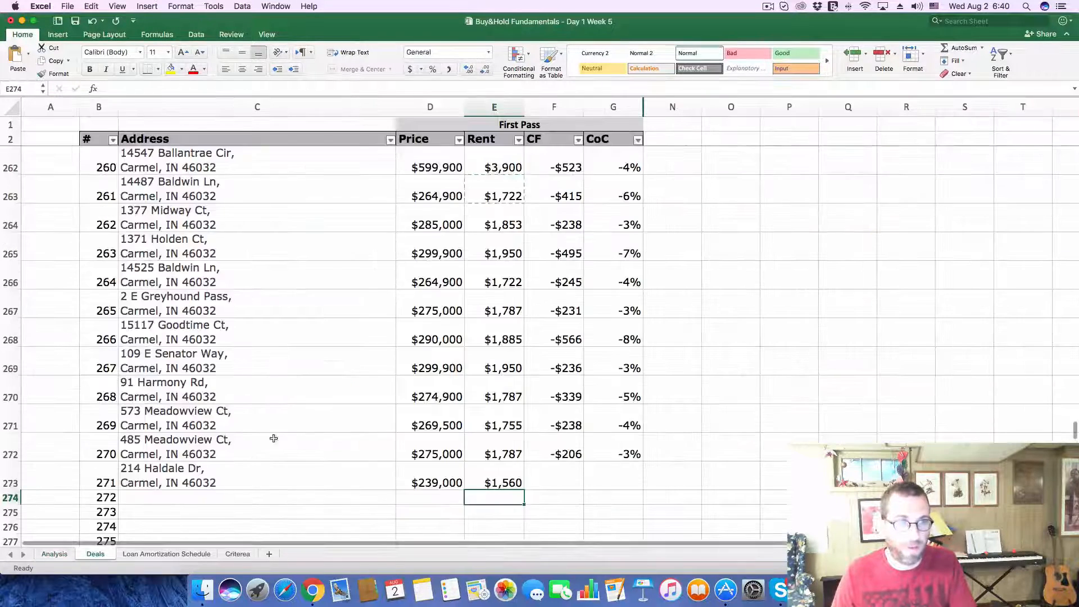
left_click(562, 481)
type("-$2")
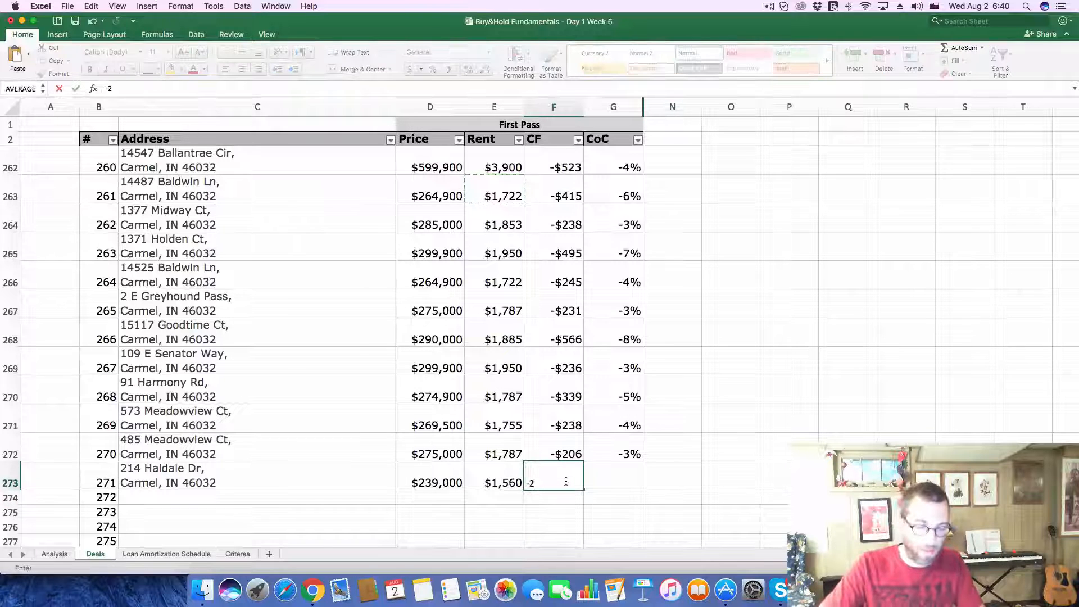
type("43")
key("Tab")
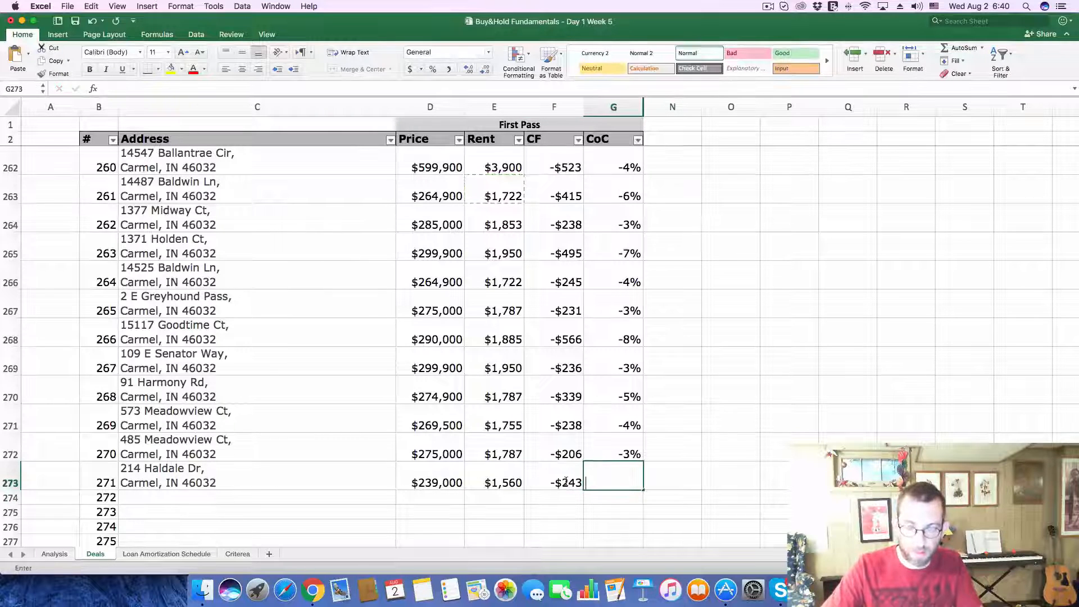
type("-.04")
key("Return")
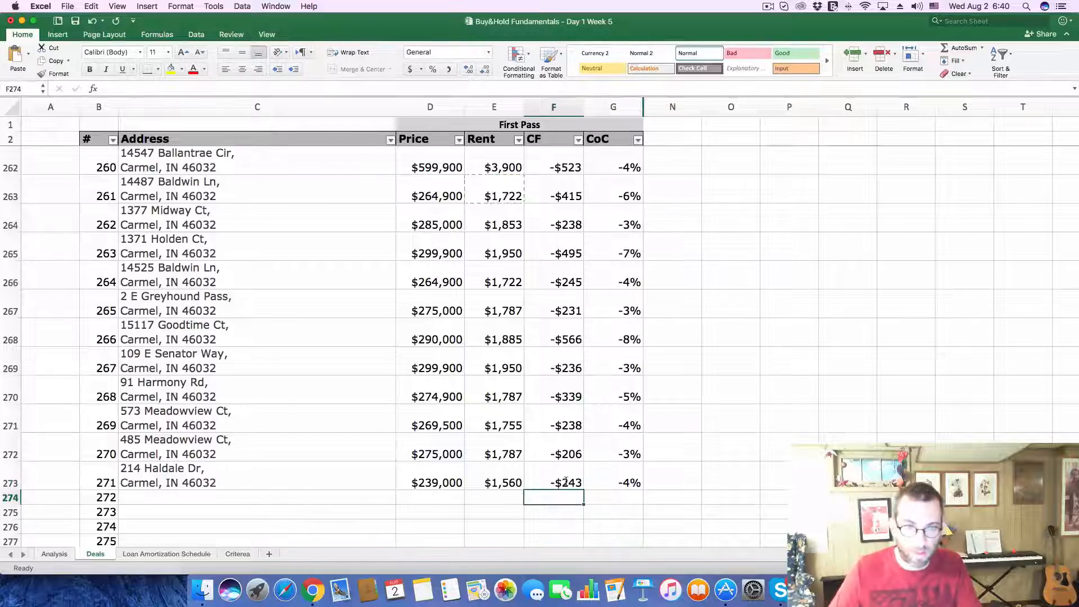
Step: In Zillow, close the current listing and open the $187K auction listing just south of W 136th St on the map
key("super+Tab")
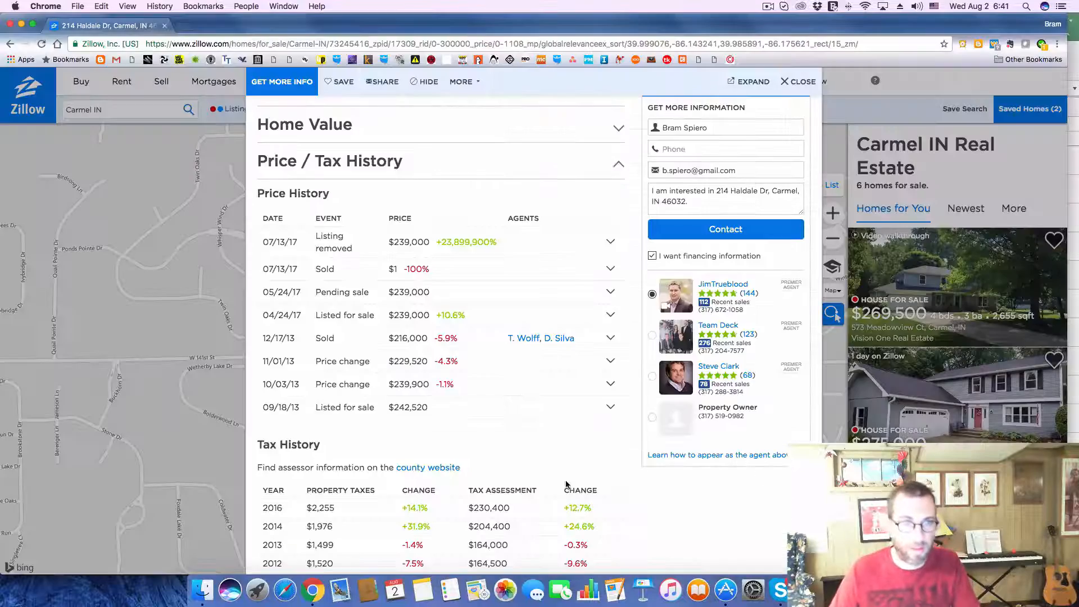
left_click(802, 85)
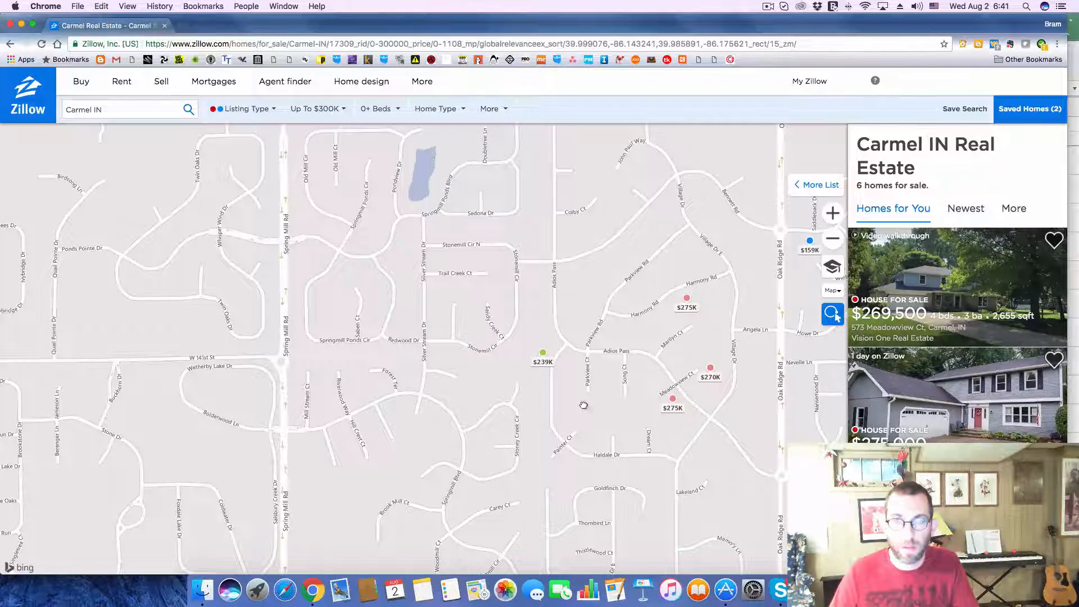
left_click_drag(581, 479, 595, 215)
left_click_drag(556, 367, 548, 296)
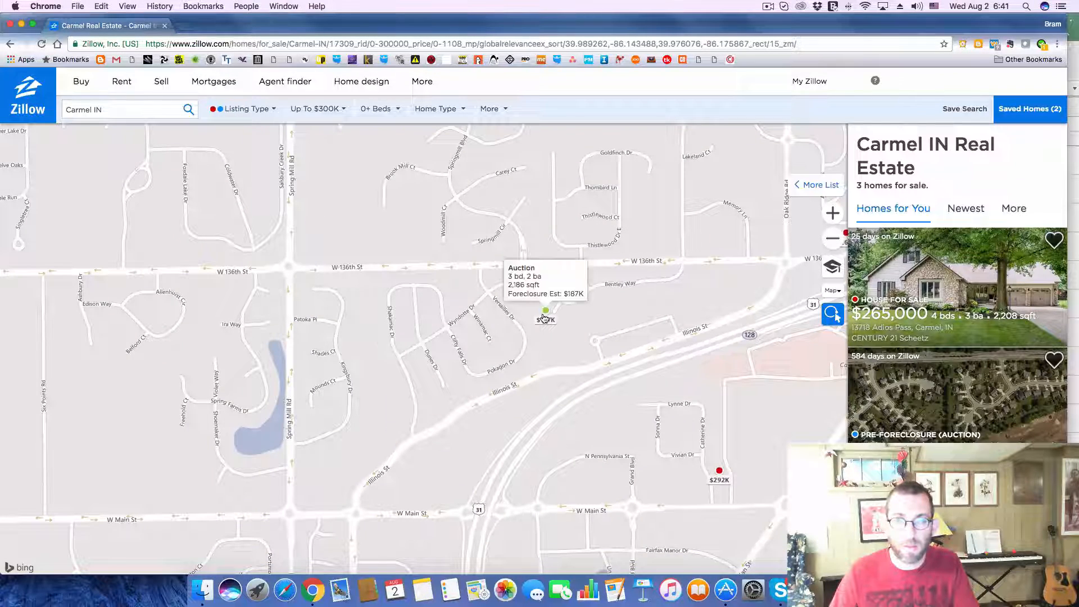
left_click(546, 318)
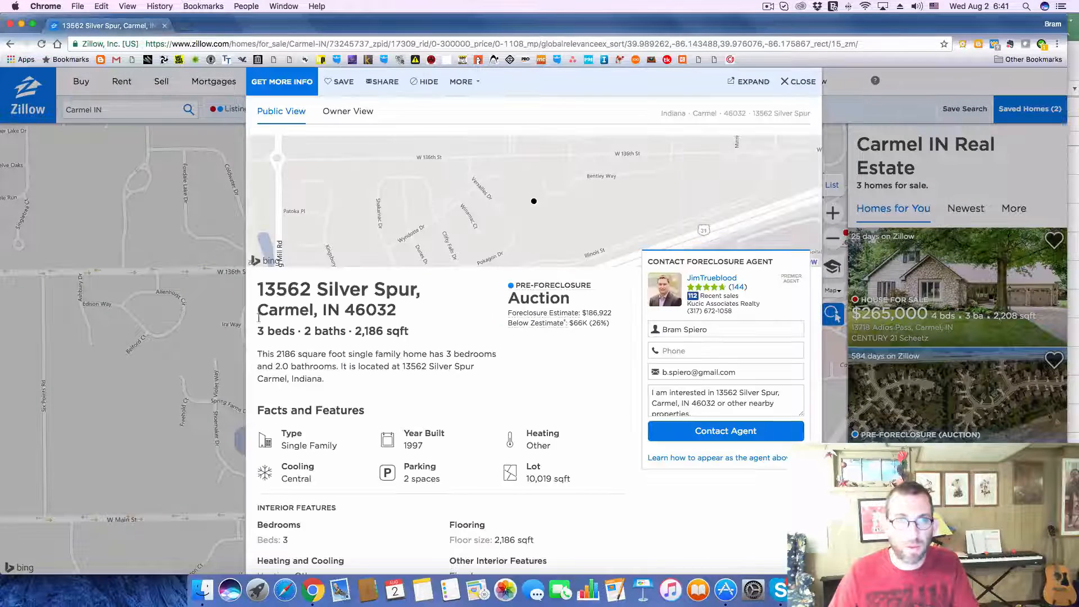
Step: Copy the auction listing's address into deal 272 on Excel's Deals sheet
left_click_drag(259, 282, 407, 304)
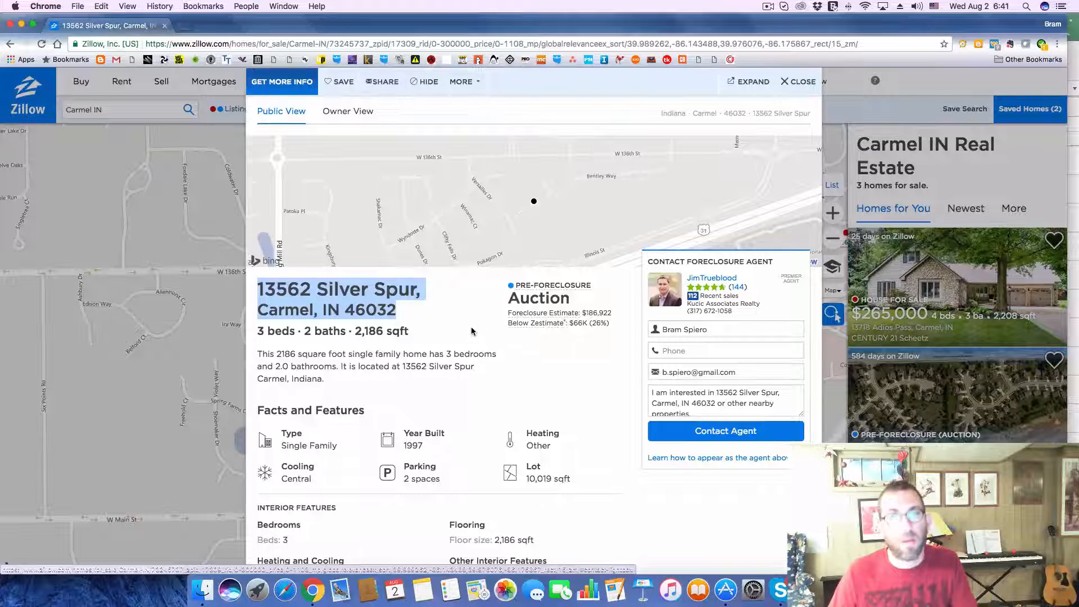
key("super+Tab")
left_click(254, 496)
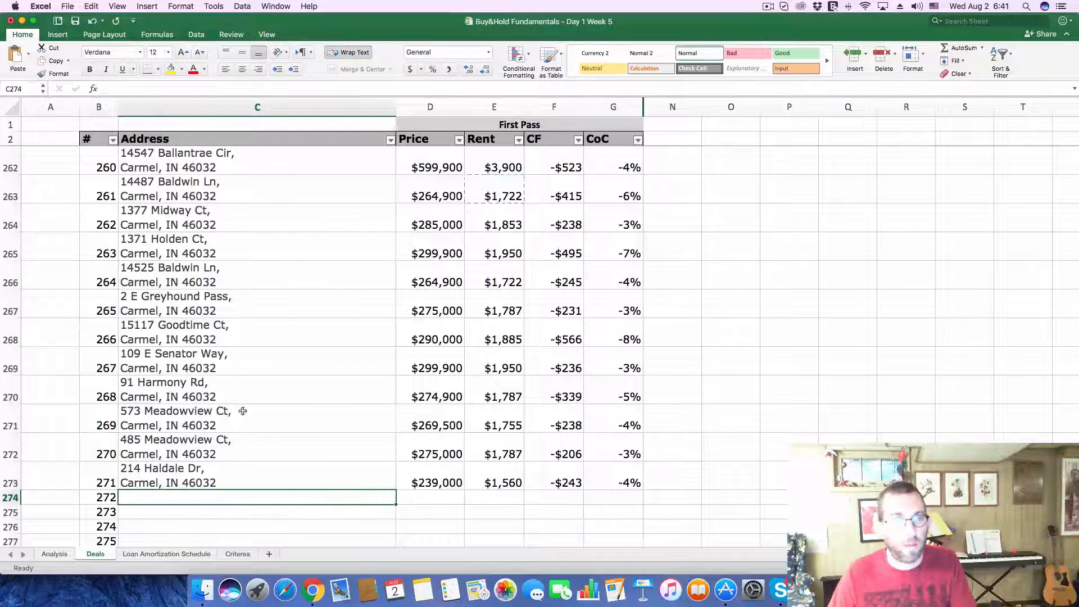
left_click(225, 87)
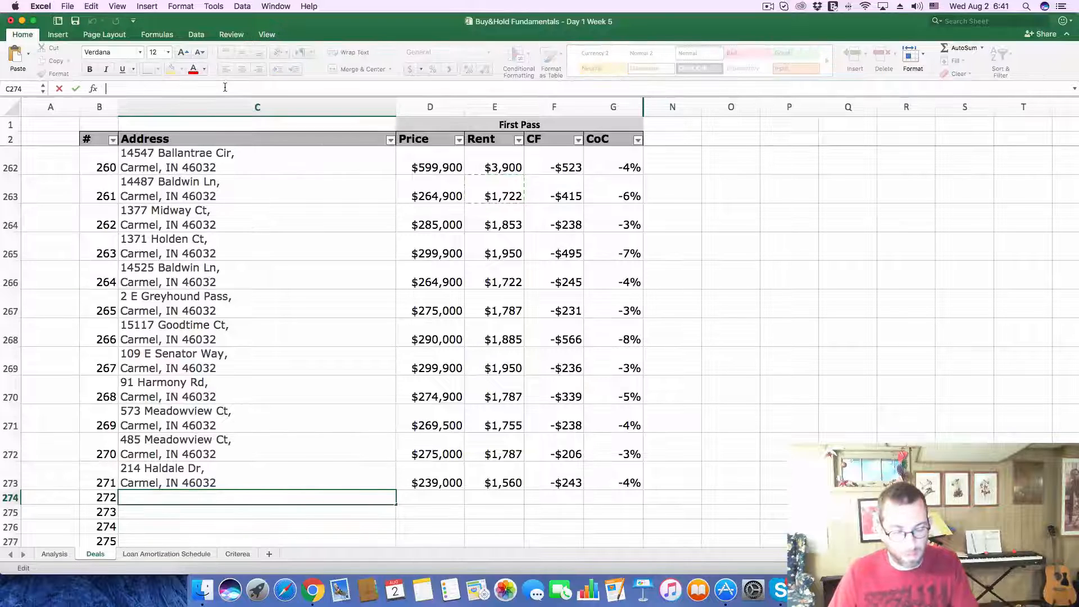
type("Carmel, IN 46032")
key("Return")
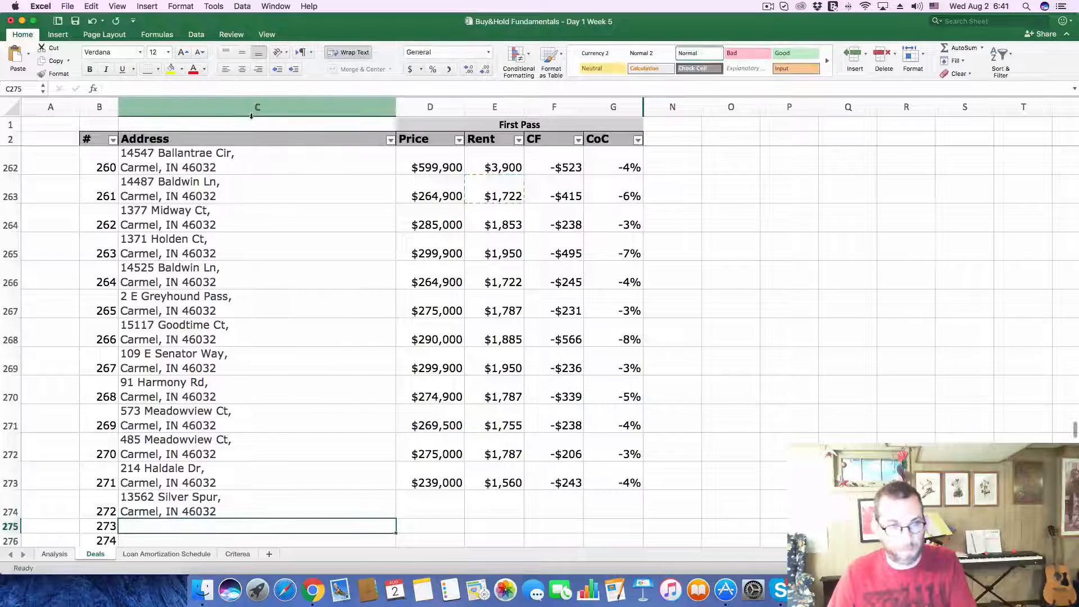
Step: Copy the listing's foreclosure estimate of 186,922 into the Price of deal 272 on the Deals sheet and return to the Zillow listing
key("super+Tab")
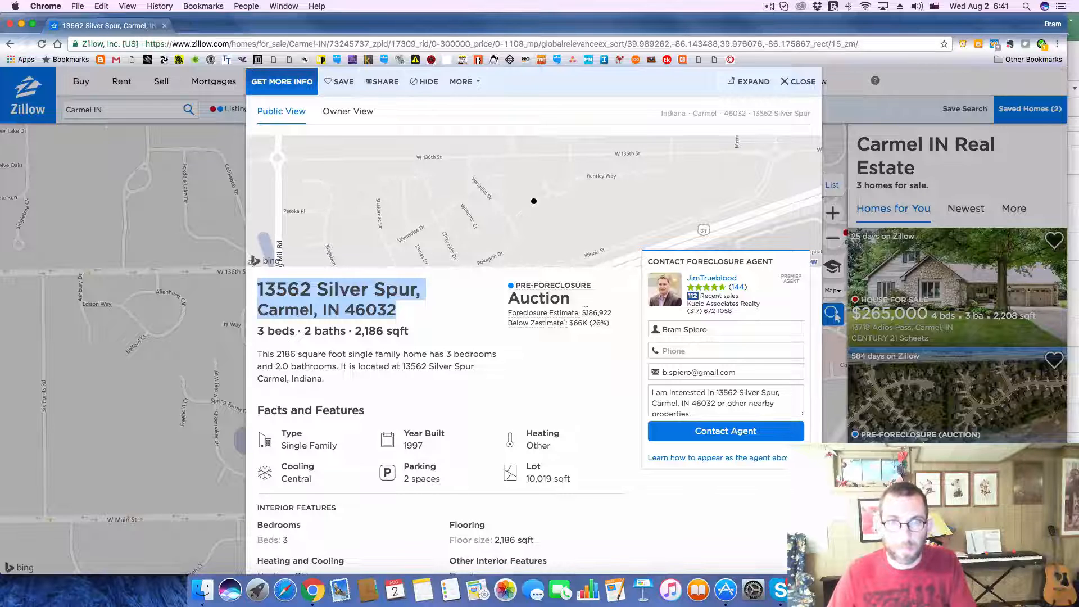
left_click_drag(585, 310, 622, 309)
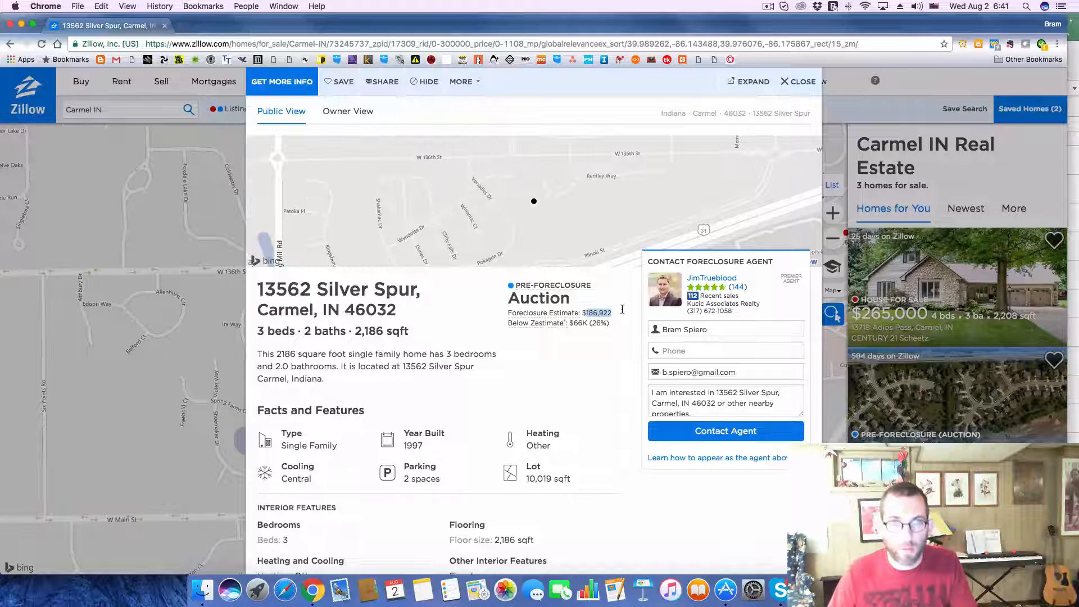
key("super+c")
key("super+Tab")
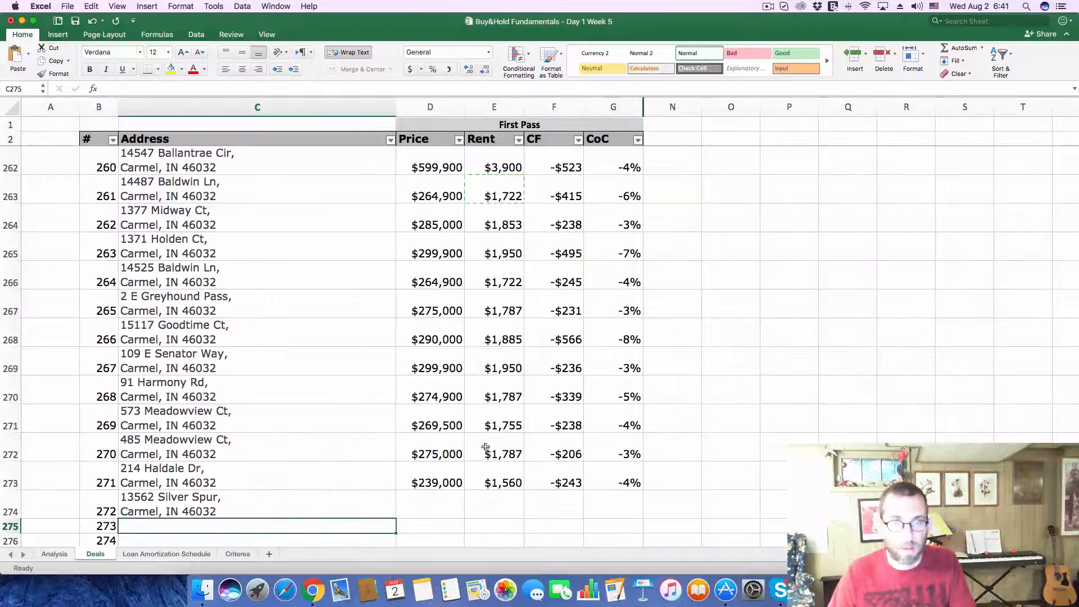
key("super+Tab")
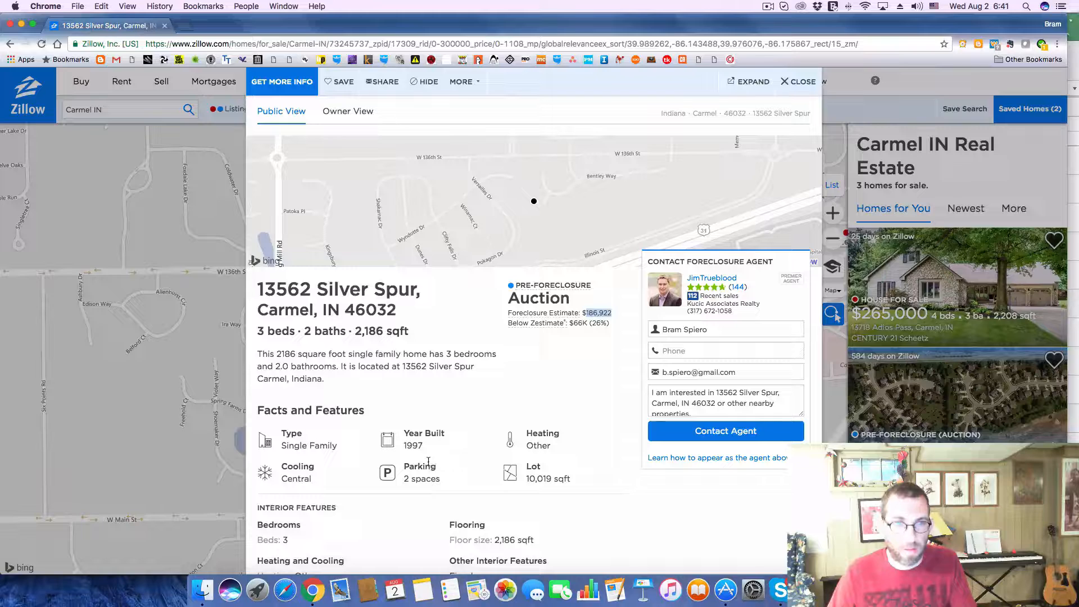
key("super+Tab")
left_click(448, 508)
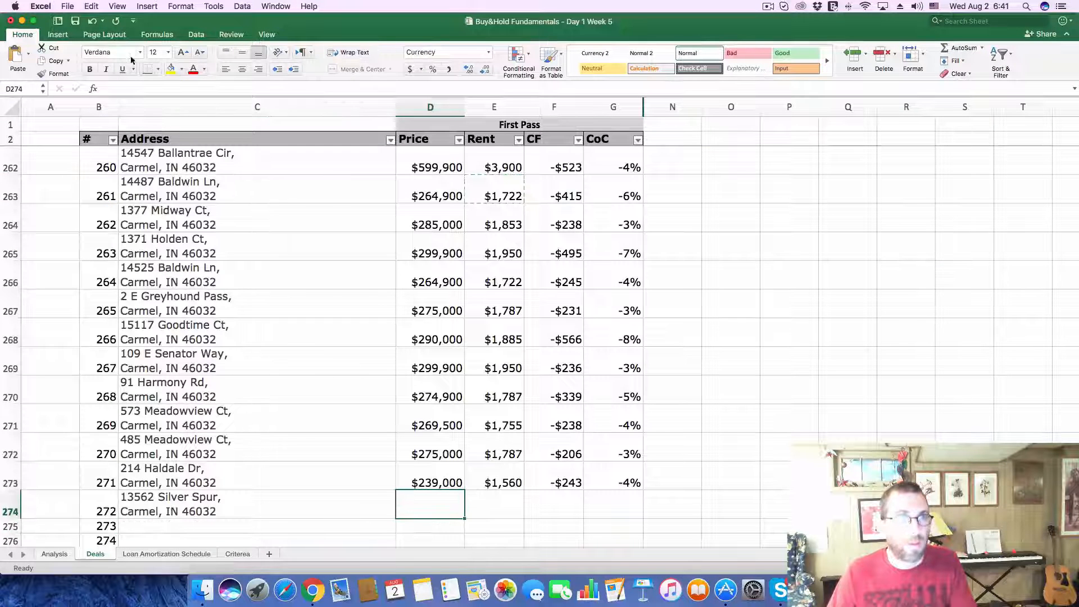
left_click(140, 88)
key("super+v")
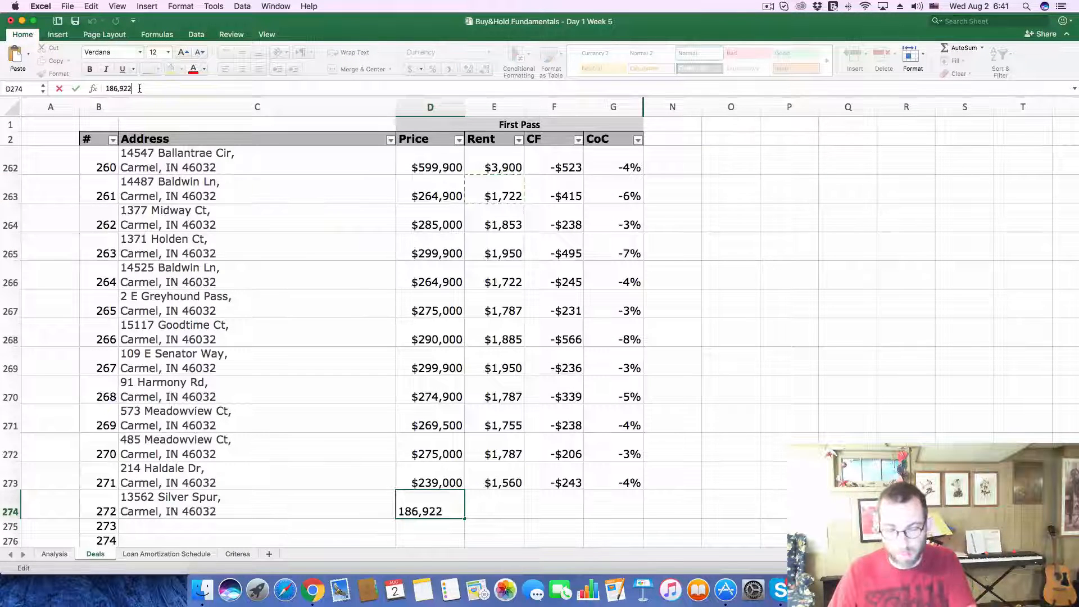
key("Return")
key("super+Tab")
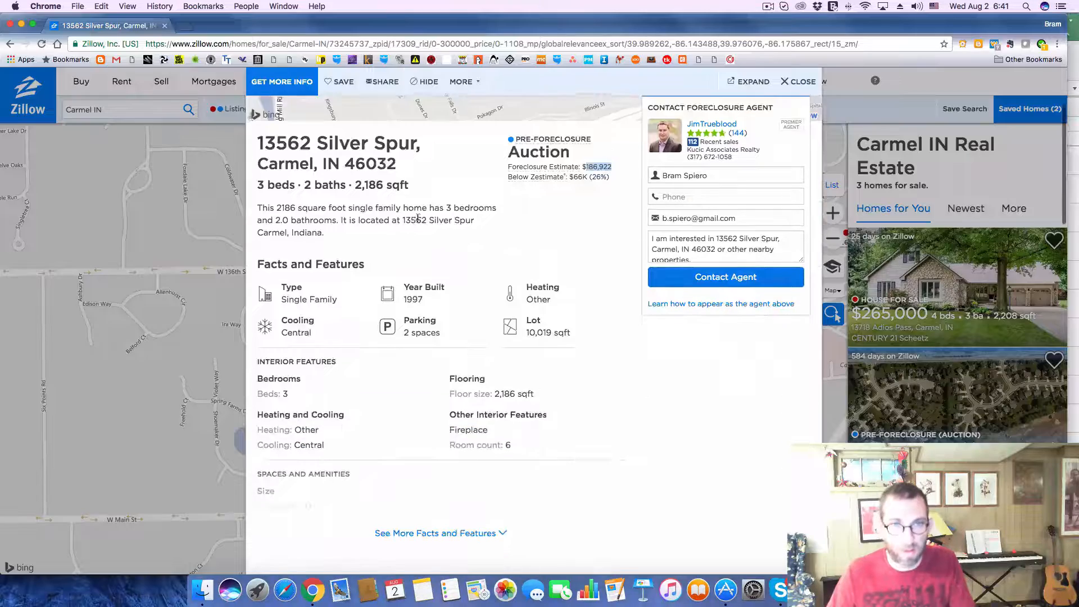
Step: Expand the auction listing's Home Value section and record its rental Zestimate of 1800 as the Rent of deal 272 on Excel's Deals sheet
scroll(417, 218, "down", 10)
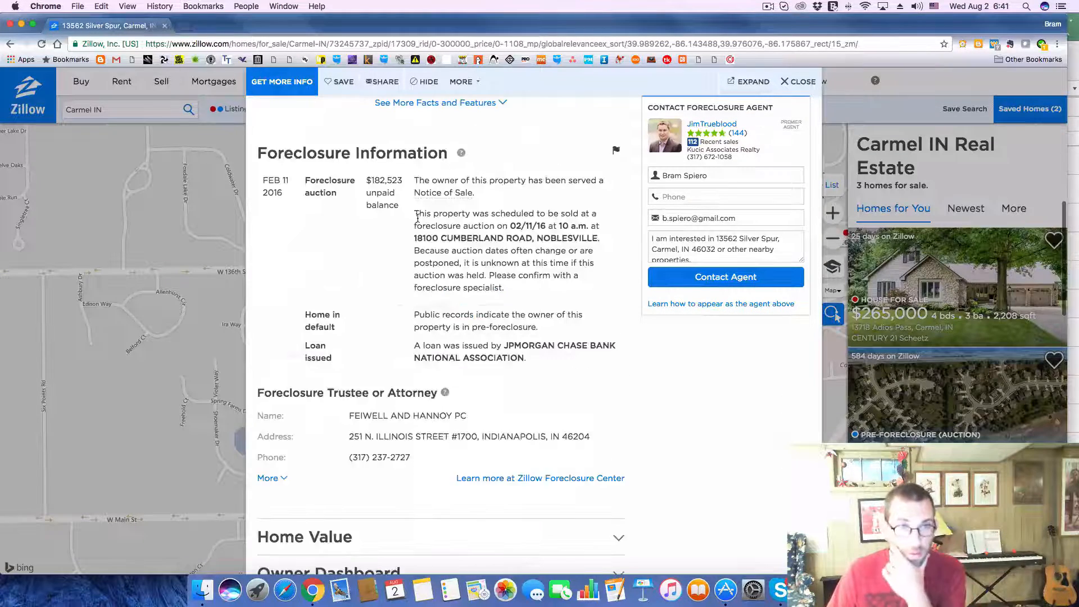
scroll(417, 218, "down", 4)
left_click(599, 337)
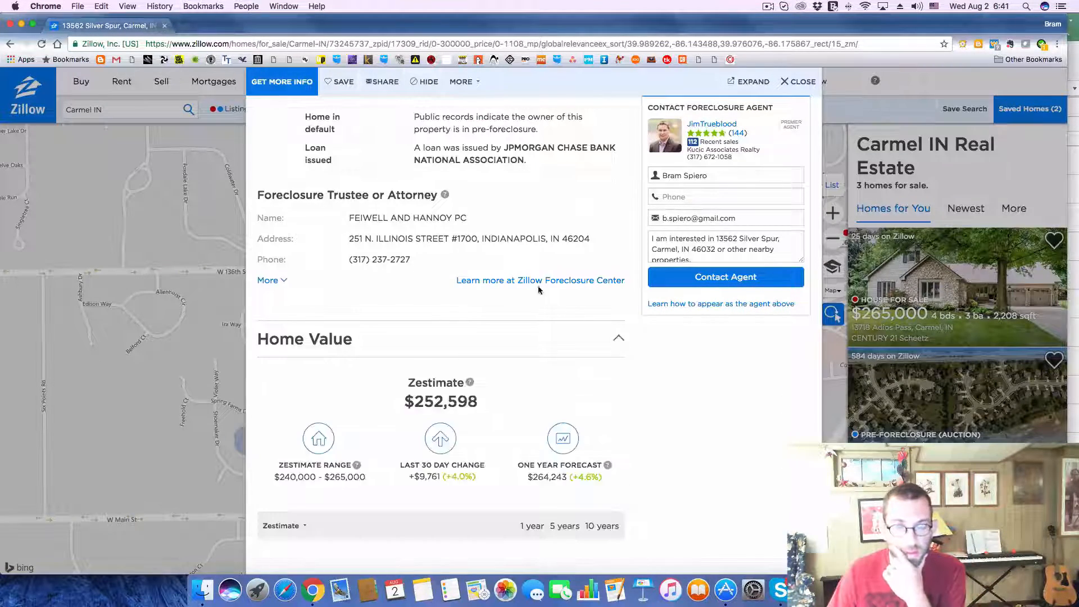
scroll(539, 289, "down", 2)
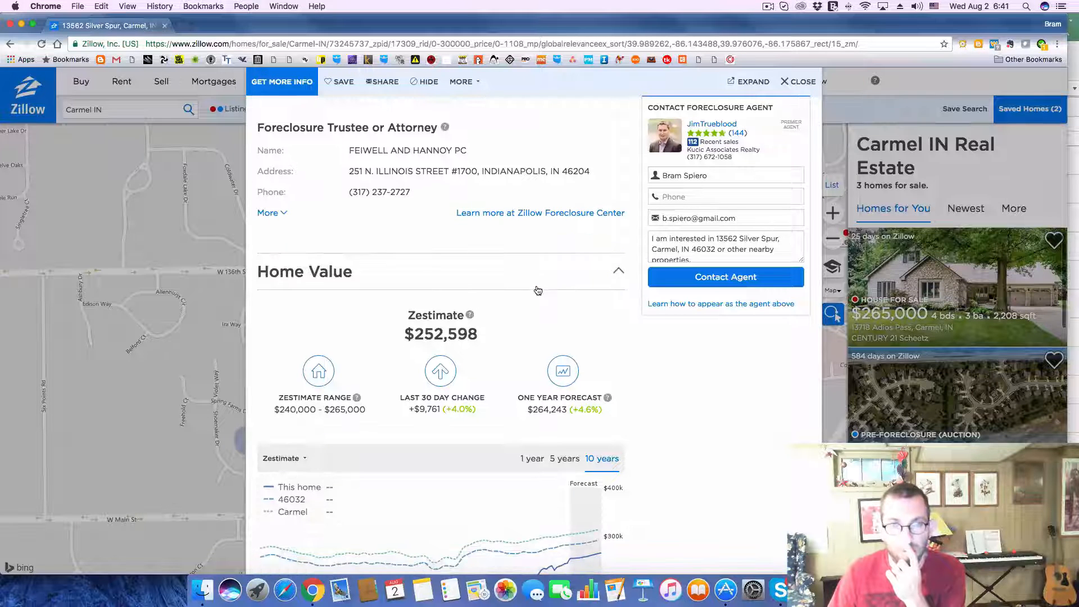
scroll(538, 289, "down", 3)
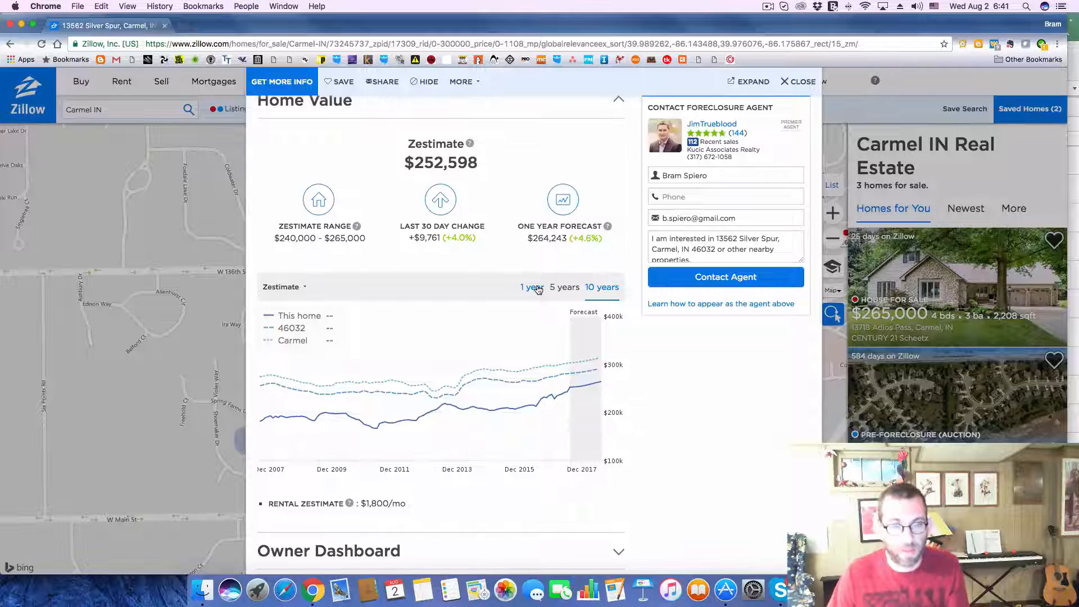
key("super+Tab")
left_click(495, 512)
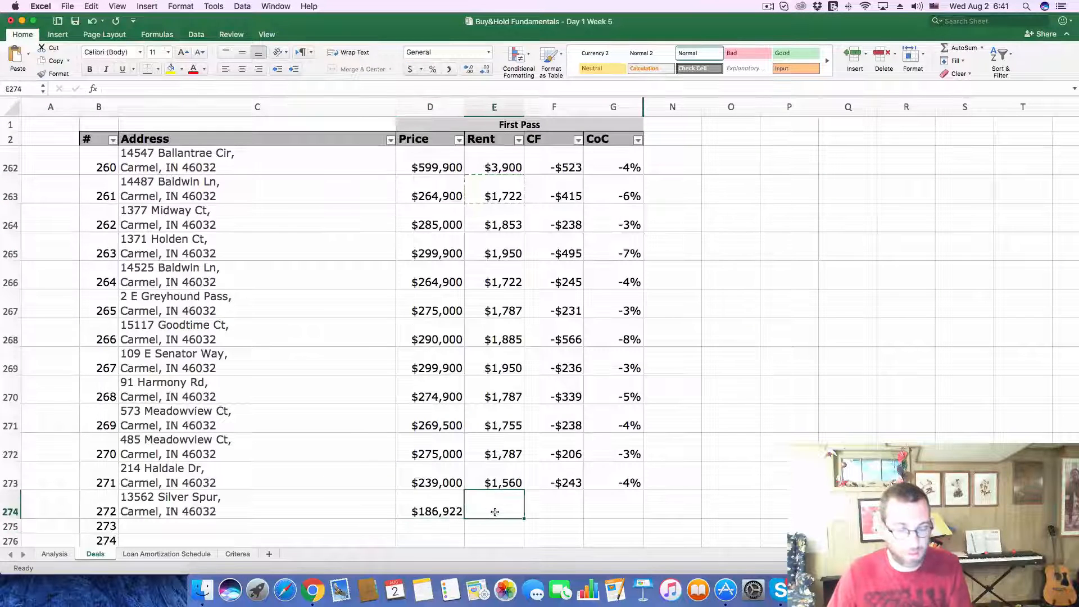
type("1800")
key("Return")
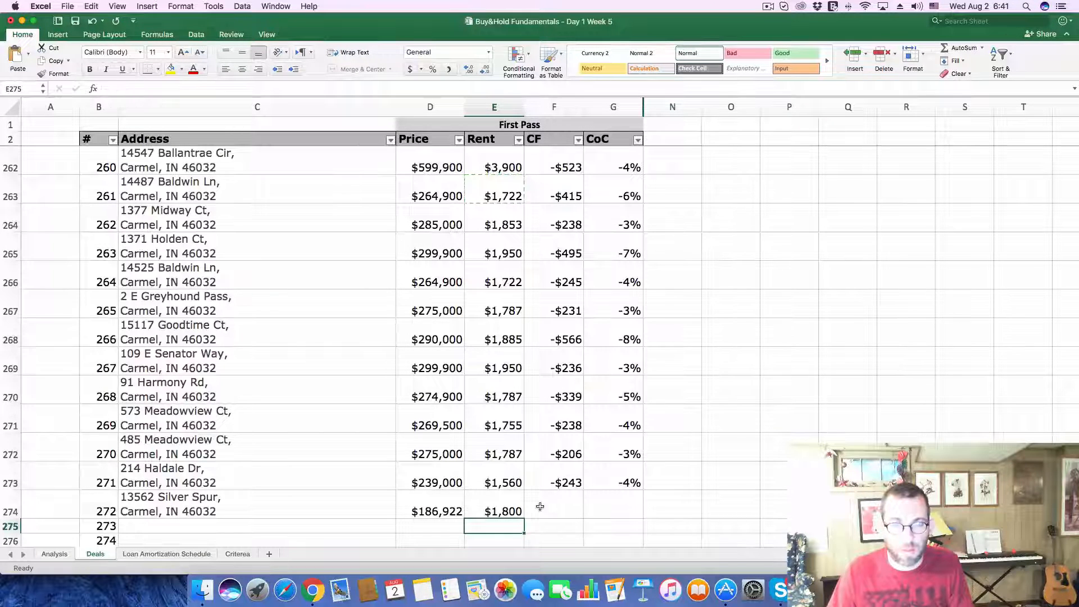
Step: Return to the Zillow auction listing and expand its price and tax history to check the latest annual property taxes
left_click(52, 553)
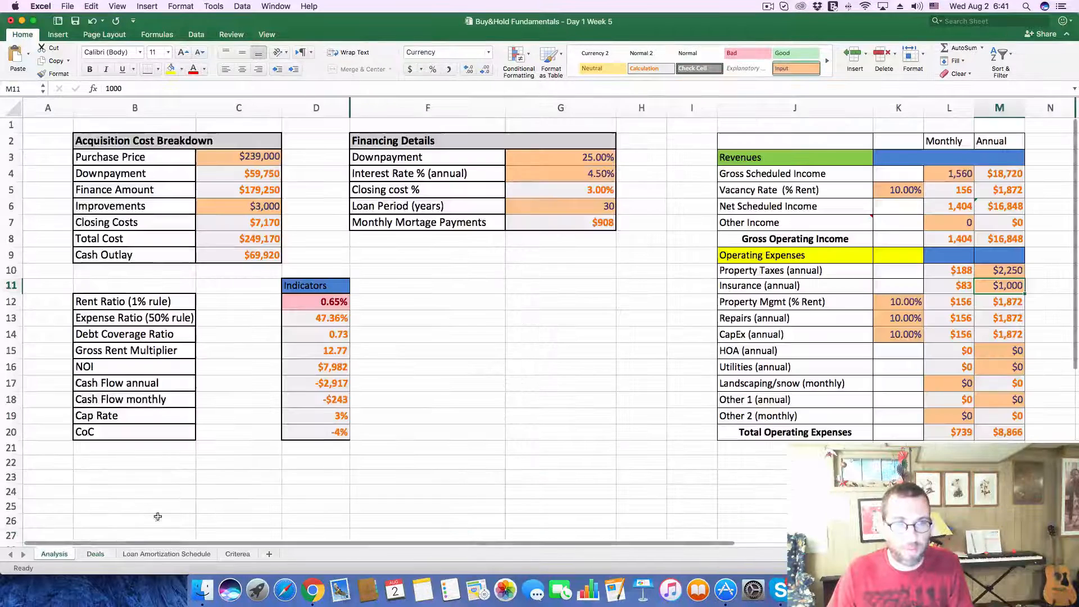
left_click(100, 555)
key("super+Tab")
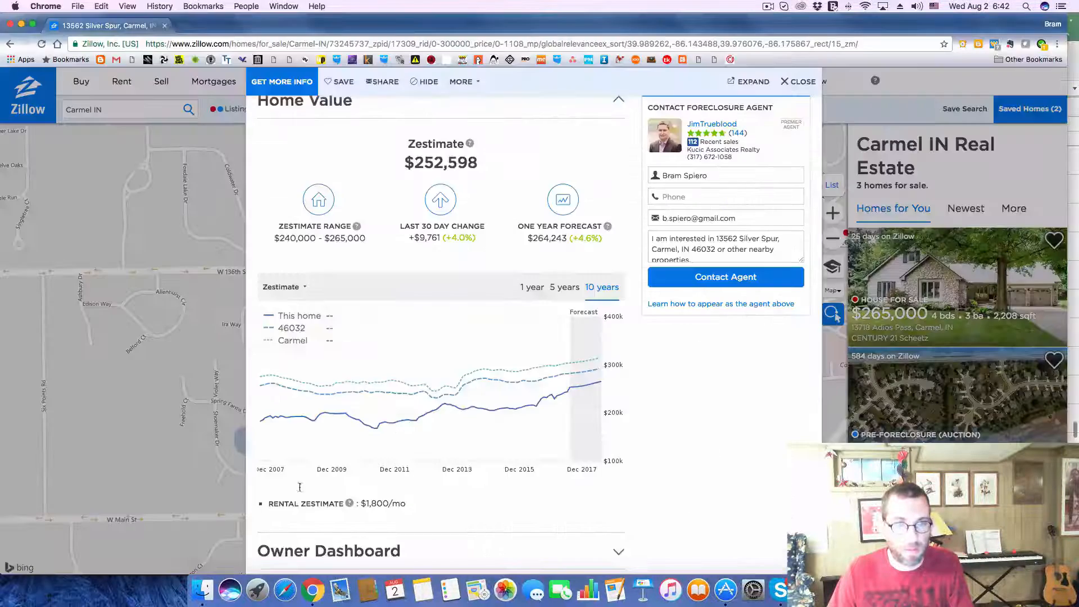
scroll(299, 487, "down", 8)
scroll(470, 378, "up", 2)
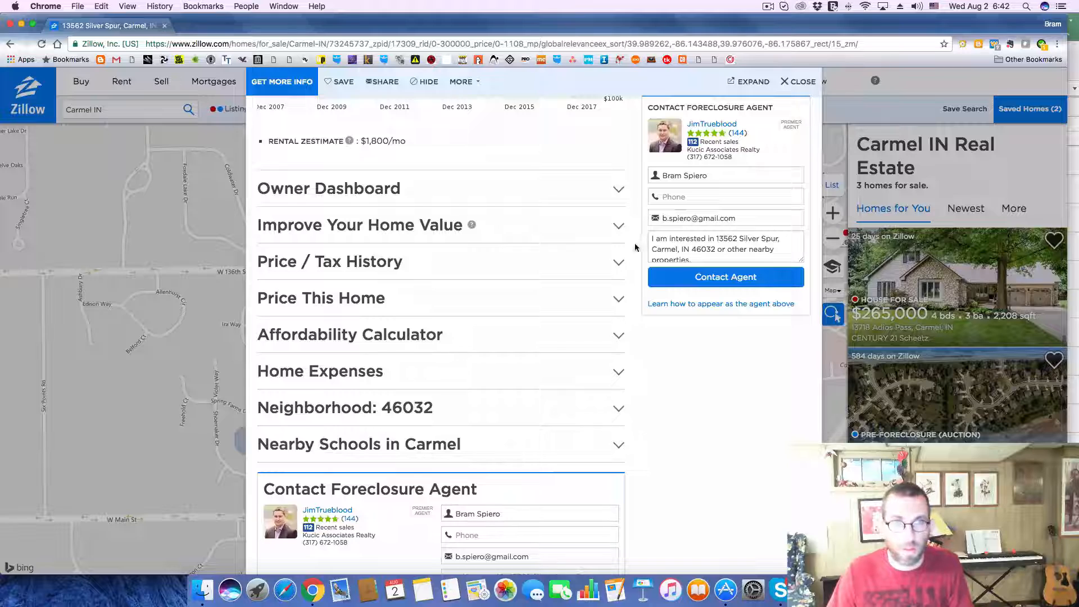
left_click(612, 265)
scroll(622, 362, "down", 10)
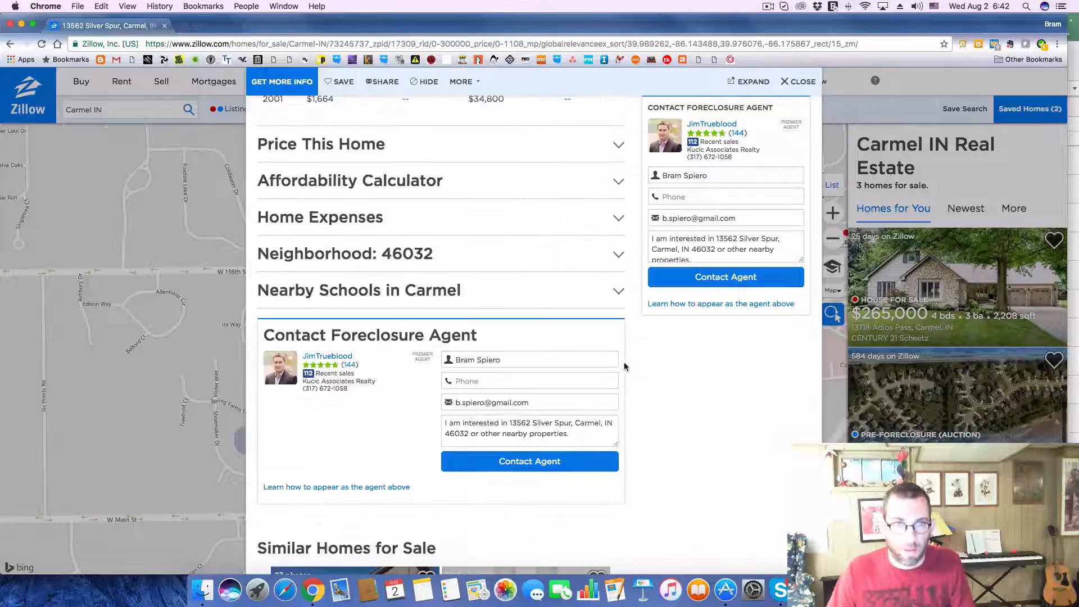
scroll(624, 361, "up", 8)
Step: On Excel's Analysis sheet, set the annual property taxes to 1,900 and the monthly gross scheduled income to 1800
key("super+Tab")
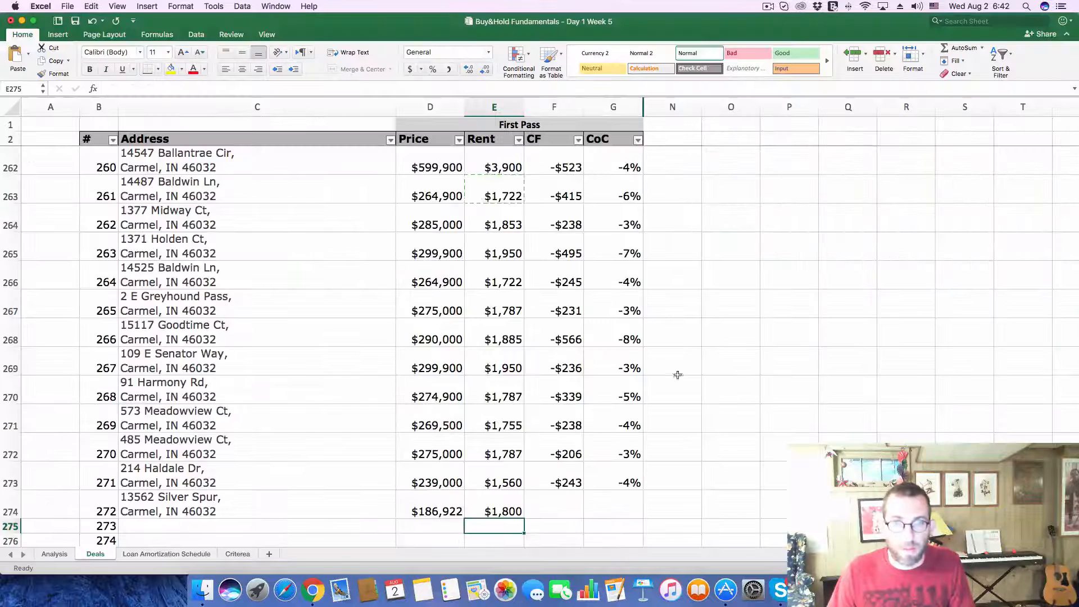
left_click(54, 554)
left_click(993, 270)
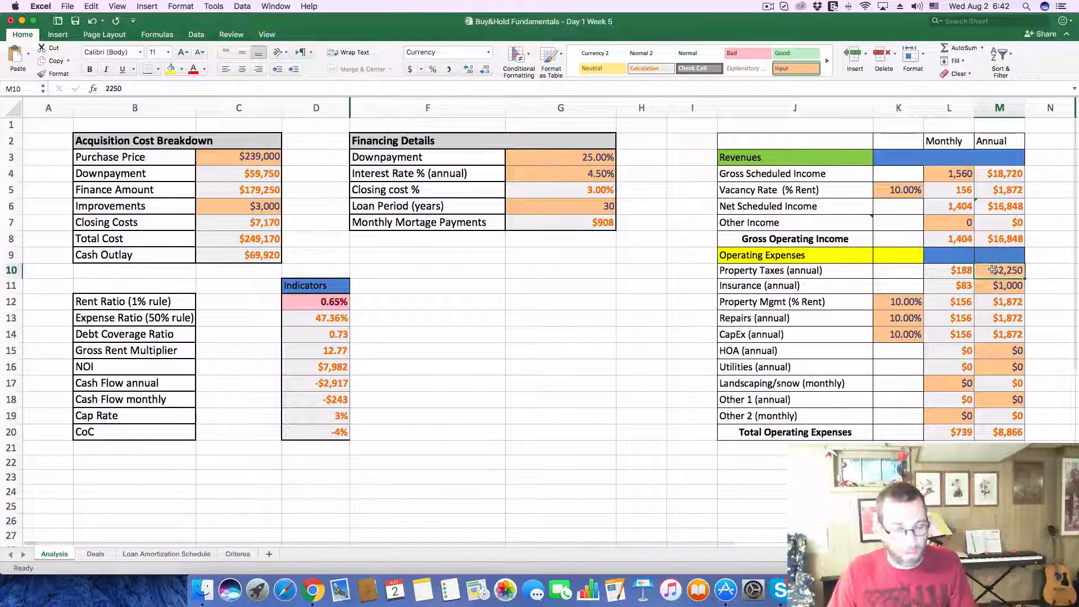
type("1,900")
left_click(970, 171)
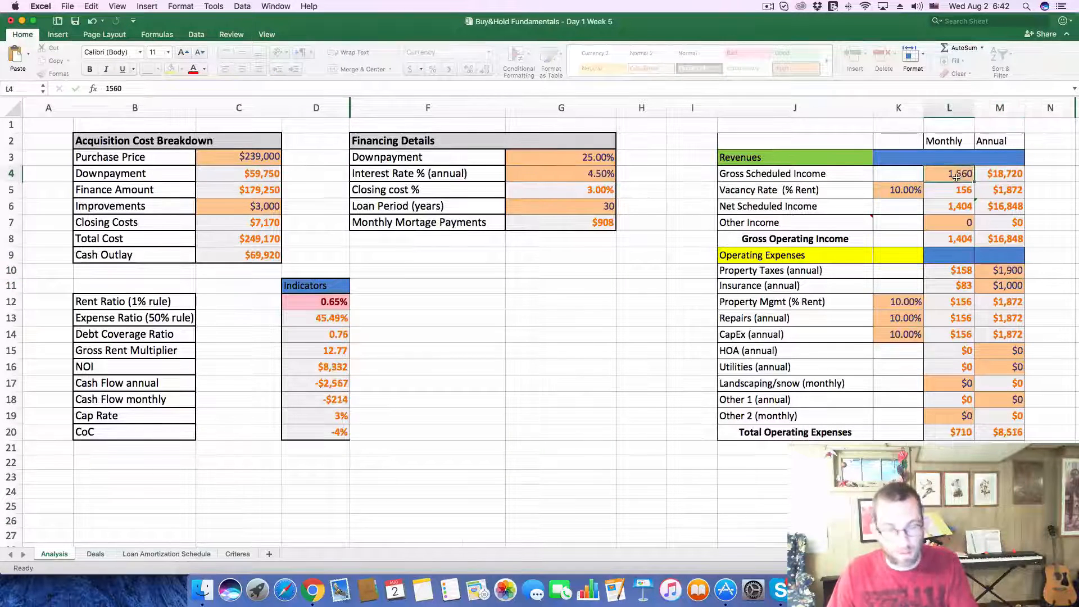
type("1800")
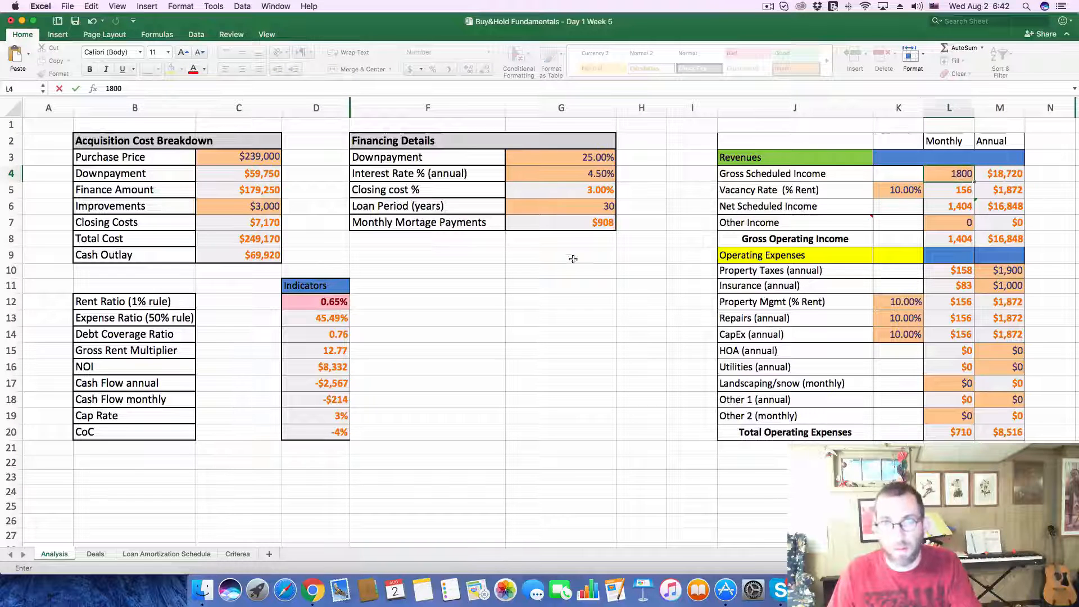
left_click(572, 258)
Step: Replace the purchase price on the Analysis sheet with the copied foreclosure estimate of 186,922
left_click(225, 157)
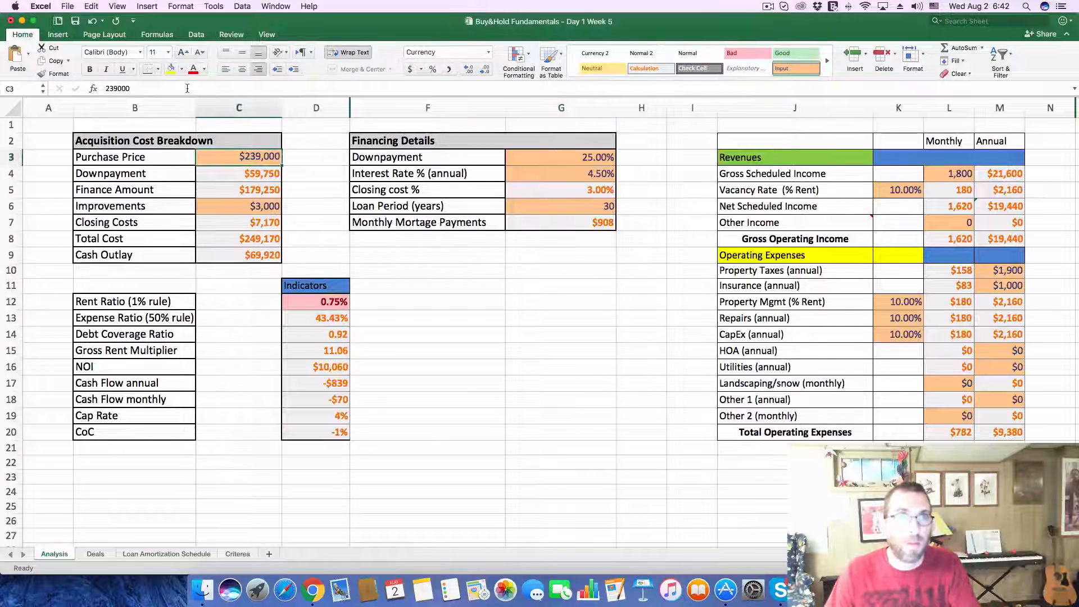
left_click_drag(187, 88, 38, 76)
type("186,922")
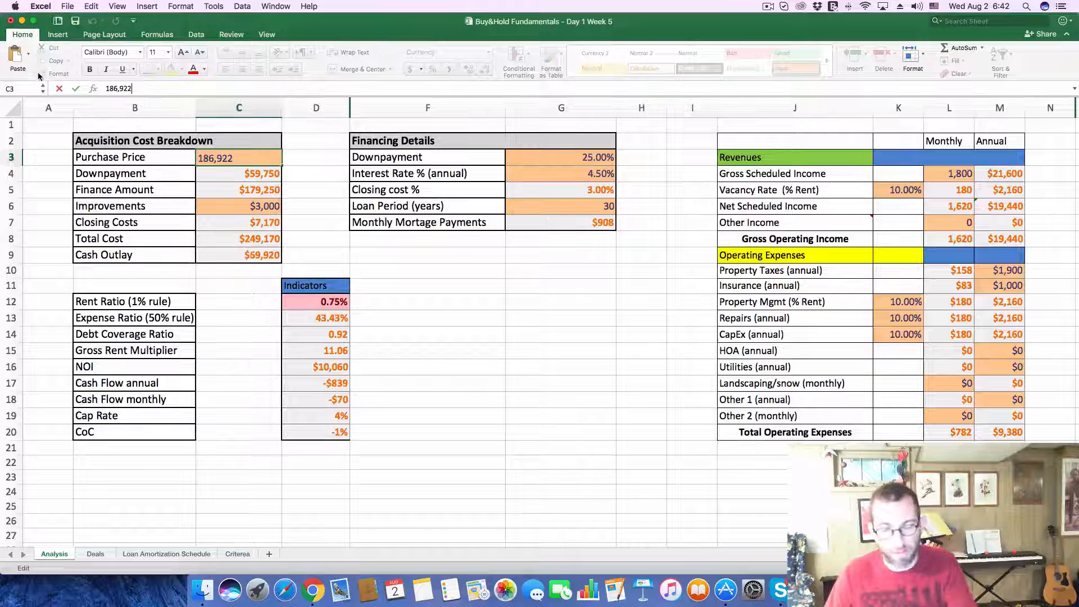
key("Return")
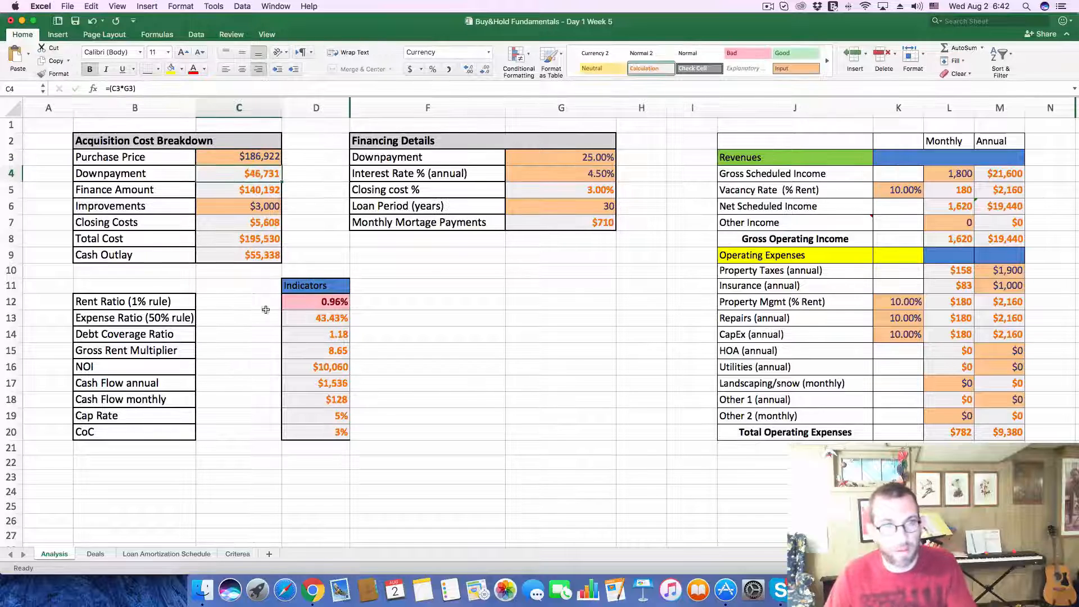
left_click(446, 314)
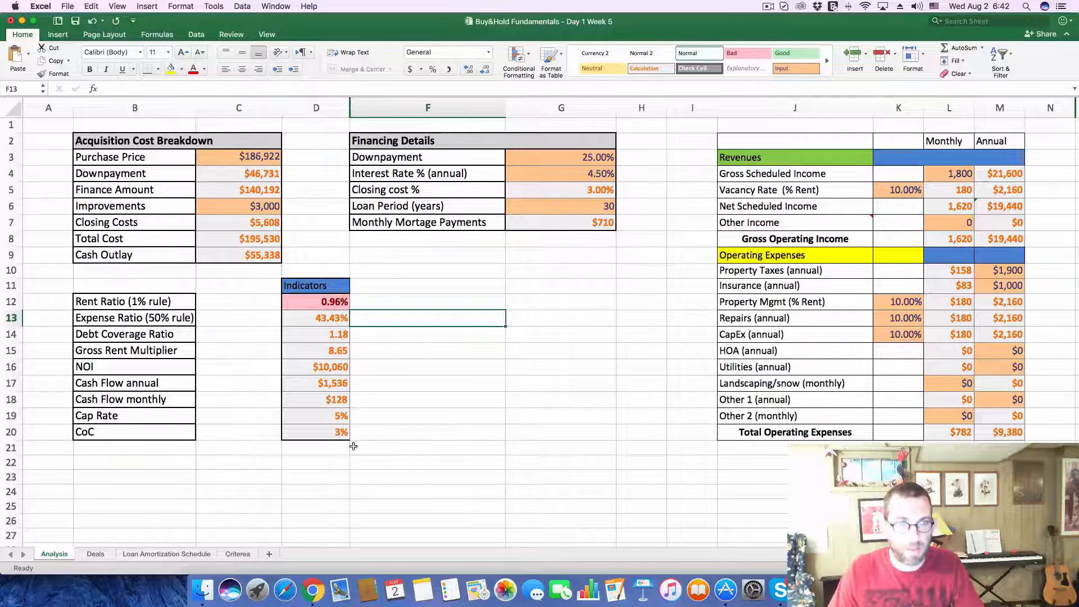
Step: Record a cash flow of $128 and a CoC of 3% for deal 272 on the Deals sheet
left_click(96, 554)
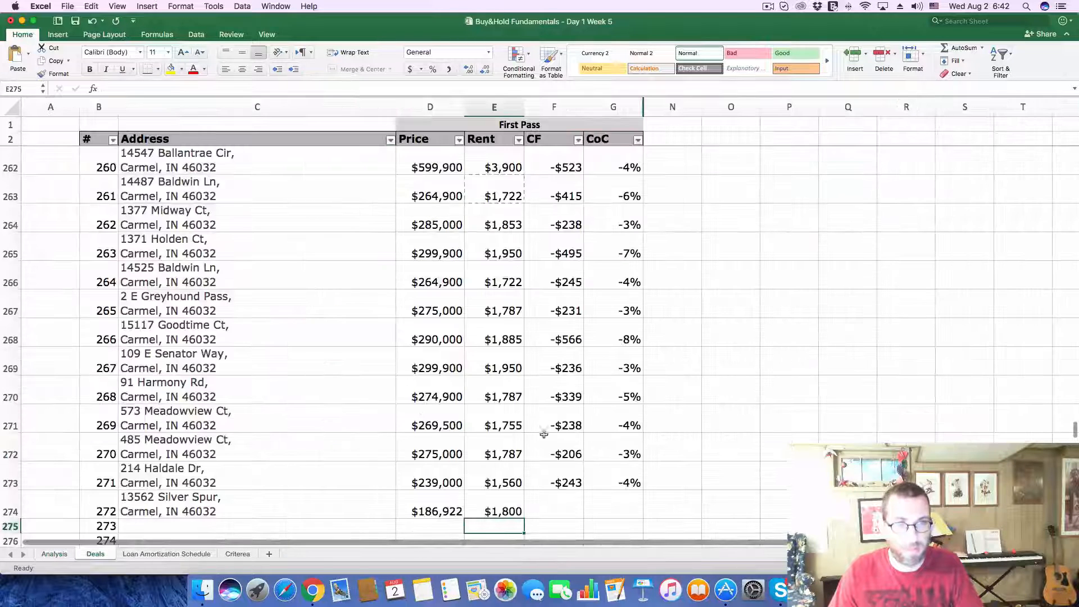
left_click(571, 507)
type("128")
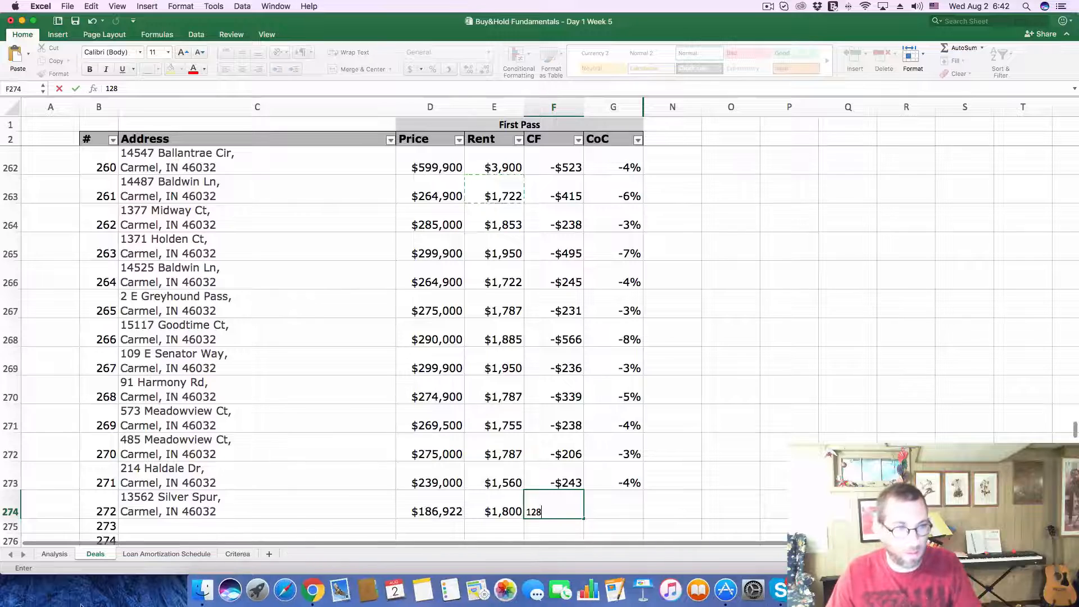
left_click(58, 554)
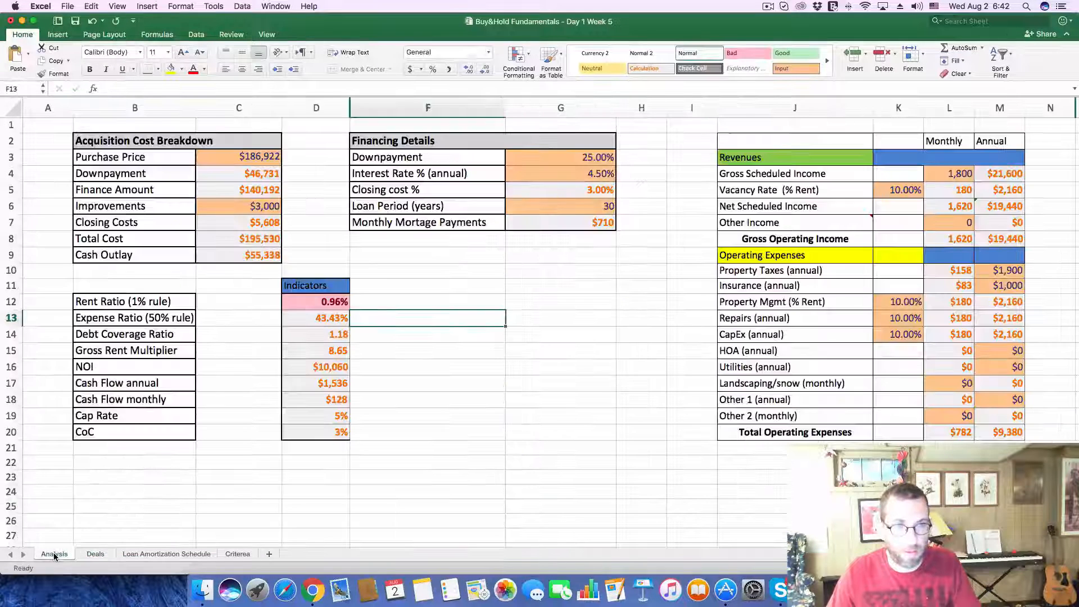
left_click(90, 554)
left_click(610, 505)
type("3")
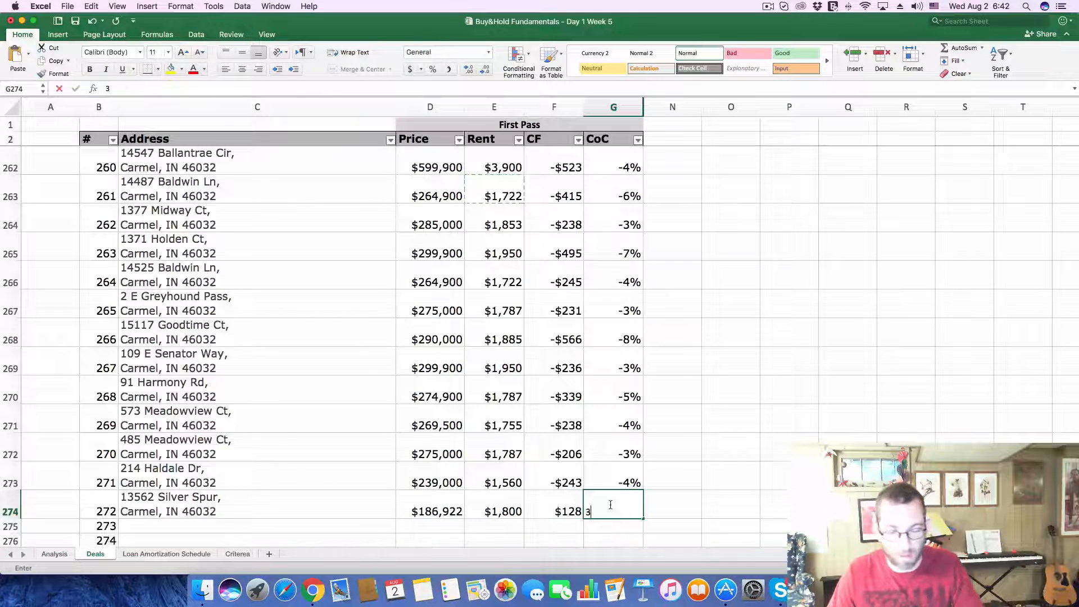
key("Return")
Step: In Zillow, close the current listing and open the $292K listing just north of W Main St on the map
scroll(337, 474, "down", 1)
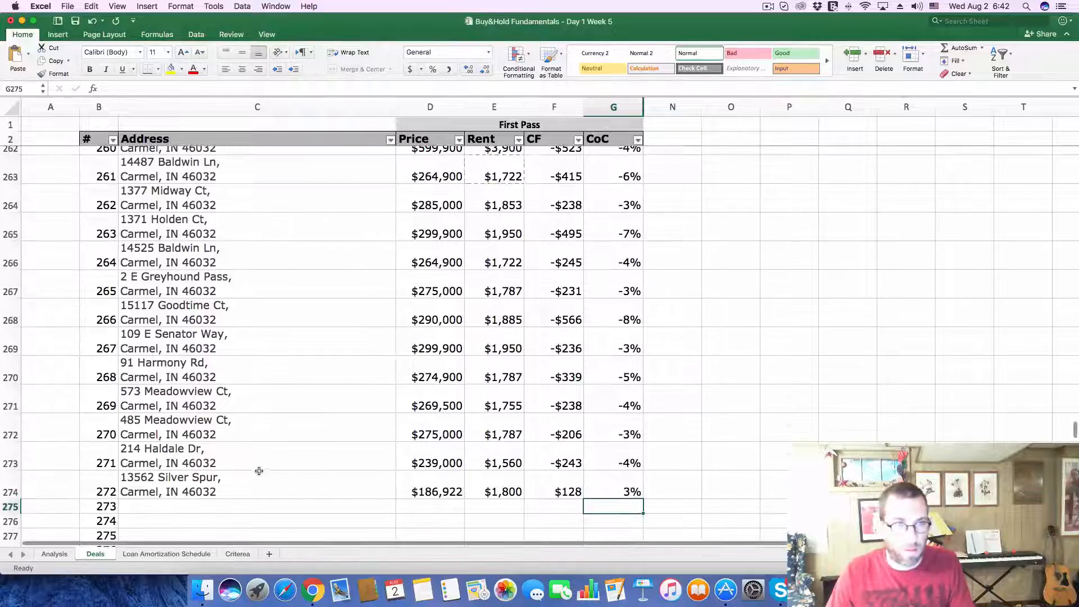
scroll(258, 470, "down", 2)
left_click(251, 469)
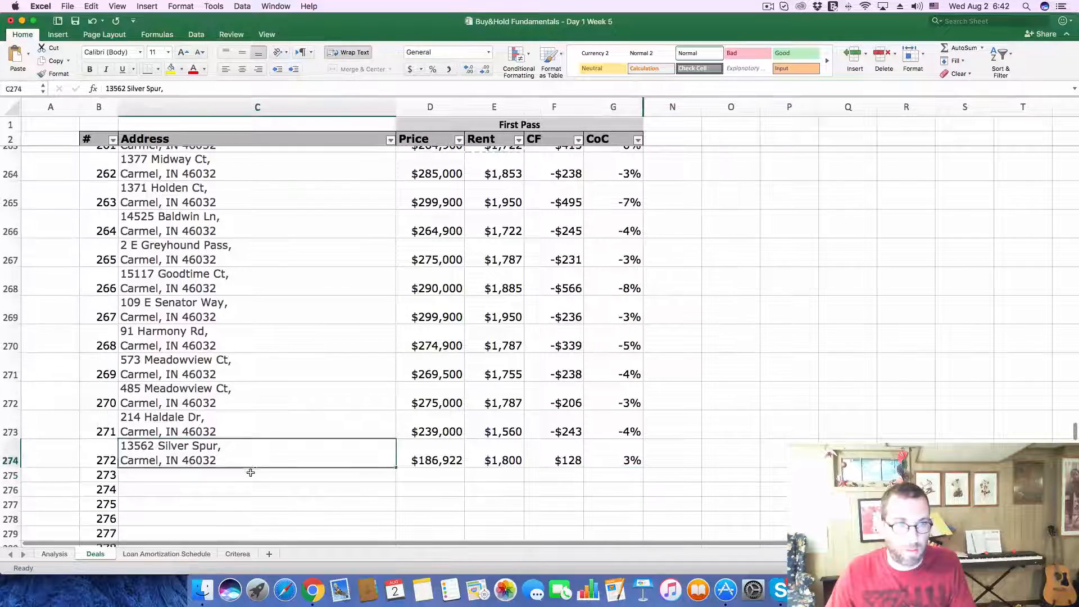
key("super+Tab")
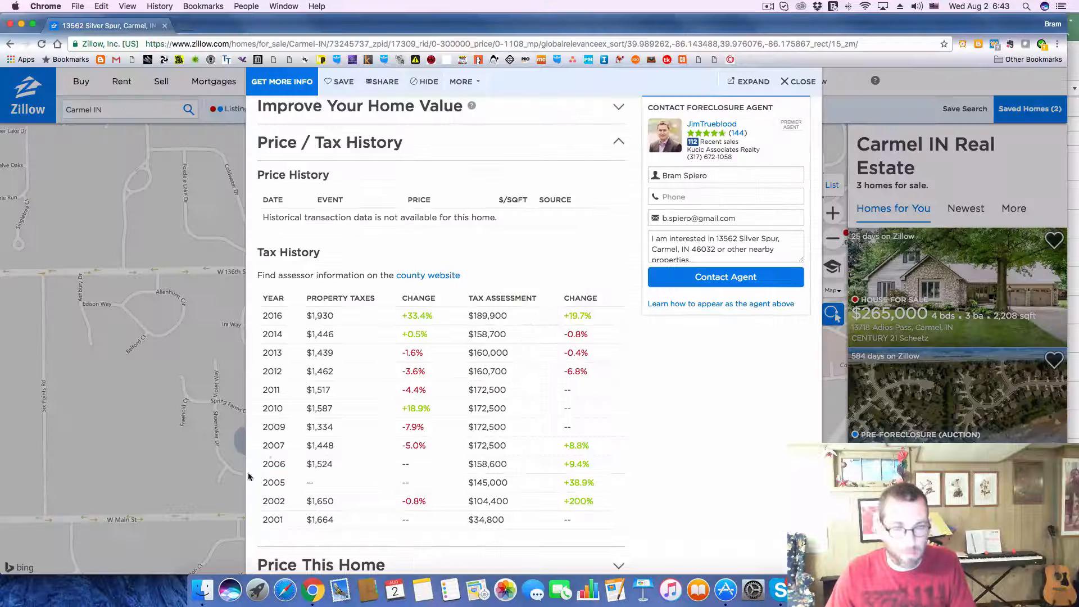
left_click(802, 83)
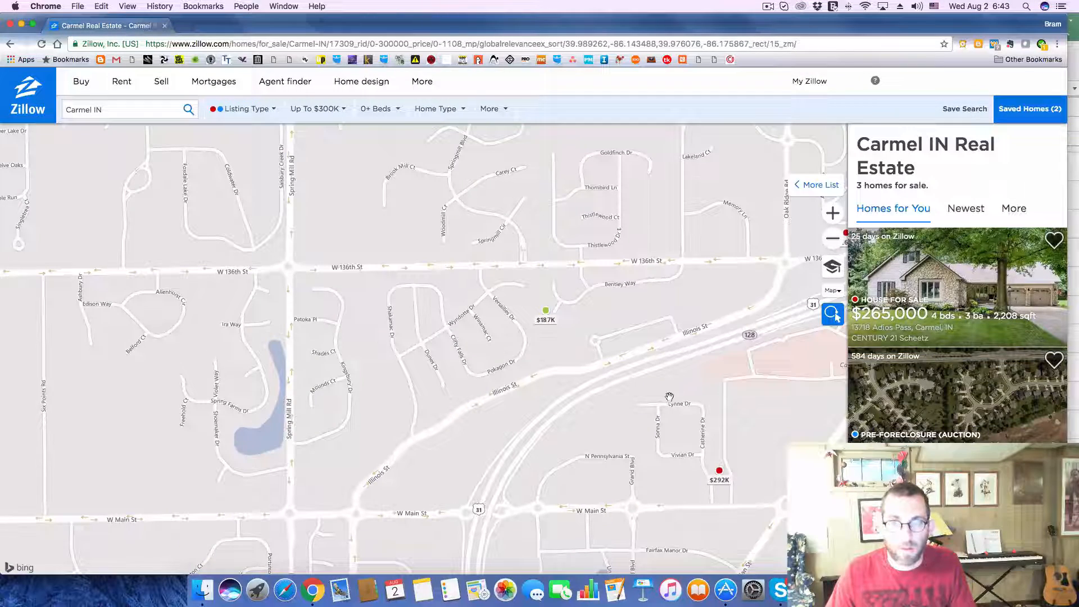
left_click_drag(670, 397, 663, 281)
left_click(714, 353)
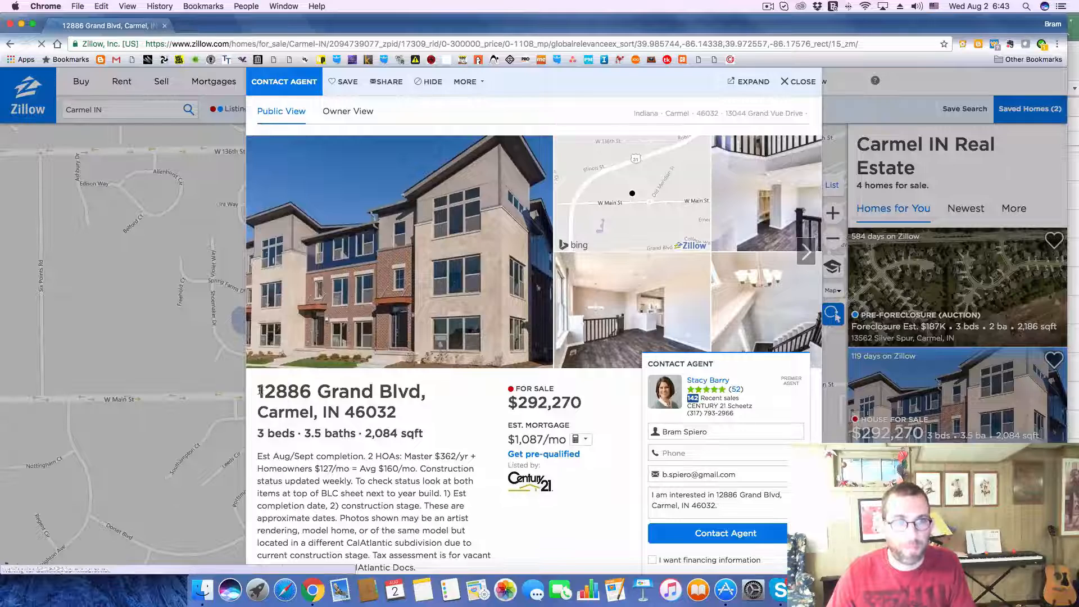
Step: Copy the $292K listing's address into deal 273 on Excel's Deals sheet
left_click_drag(259, 389, 422, 417)
key("super+c")
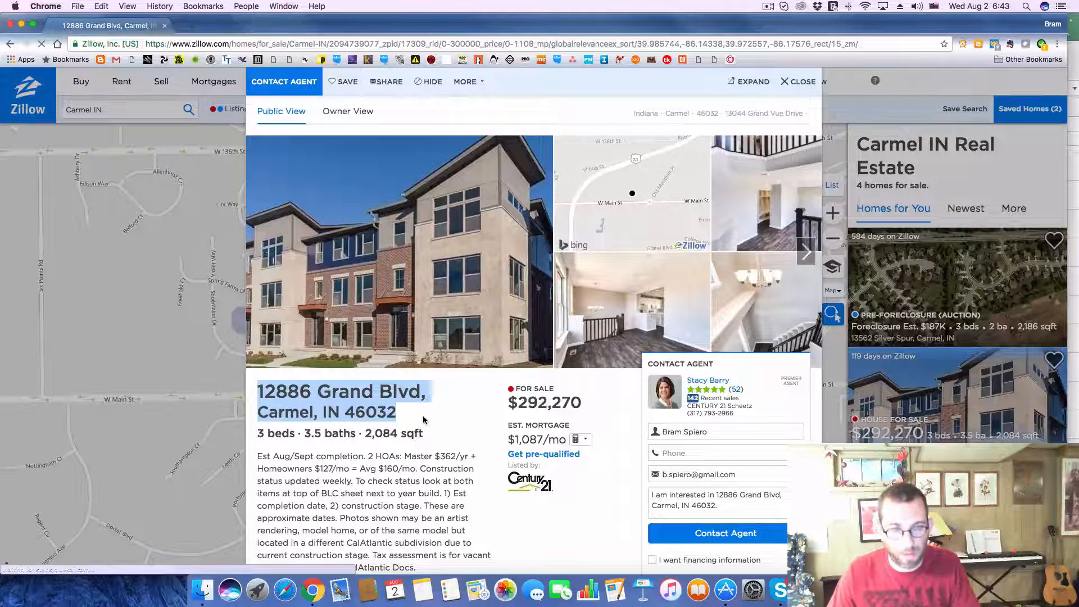
key("super+Tab")
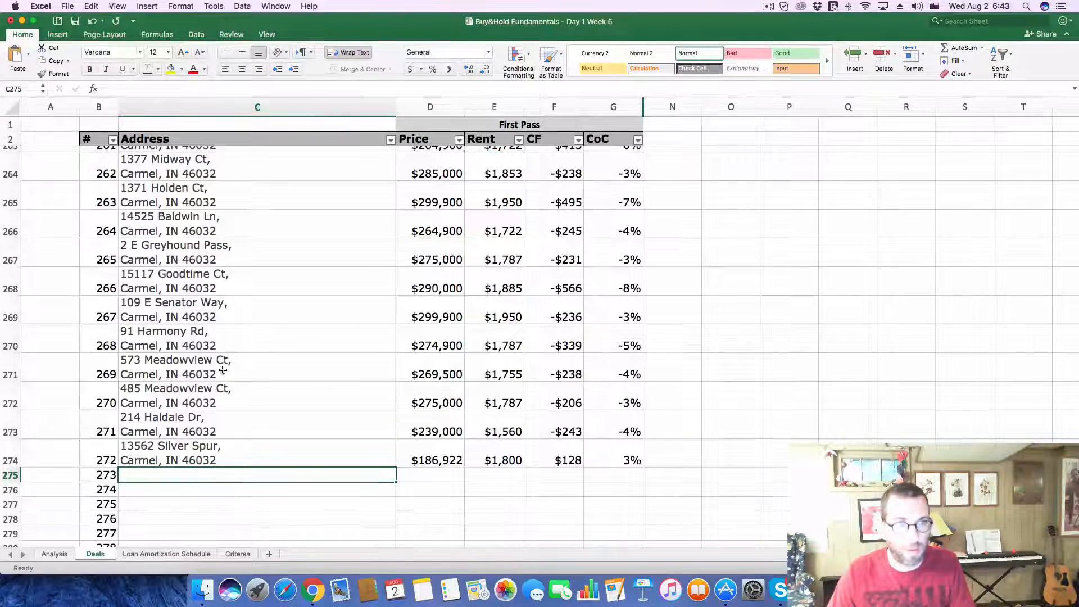
left_click(261, 90)
key("super+v")
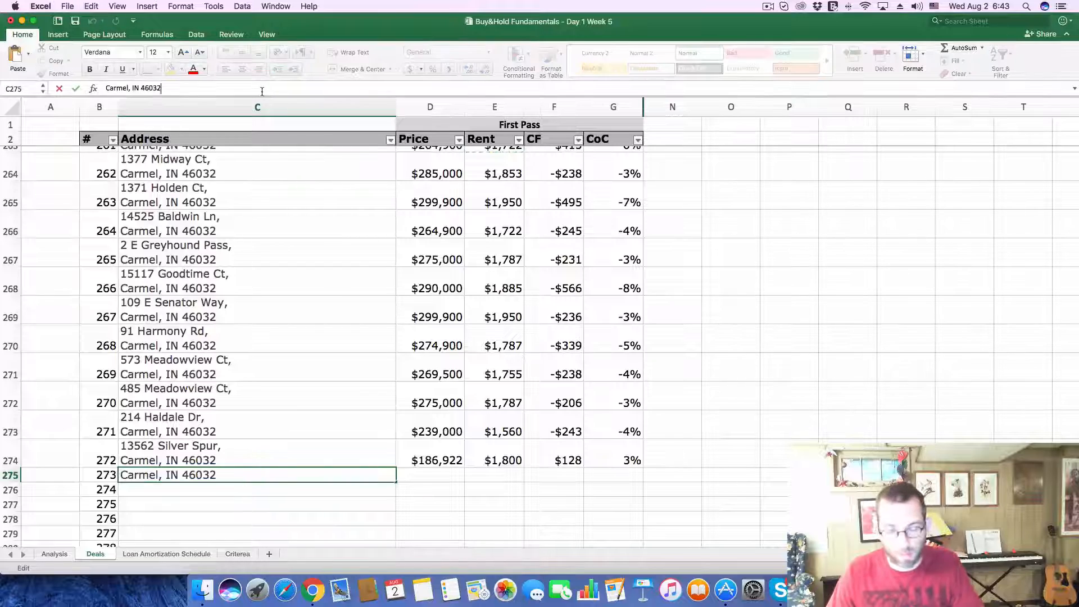
key("Return")
Step: Copy the listing's price of 292,270 into the Price of deal 273 on the Deals sheet and select that deal's Rent cell
key("super+Tab")
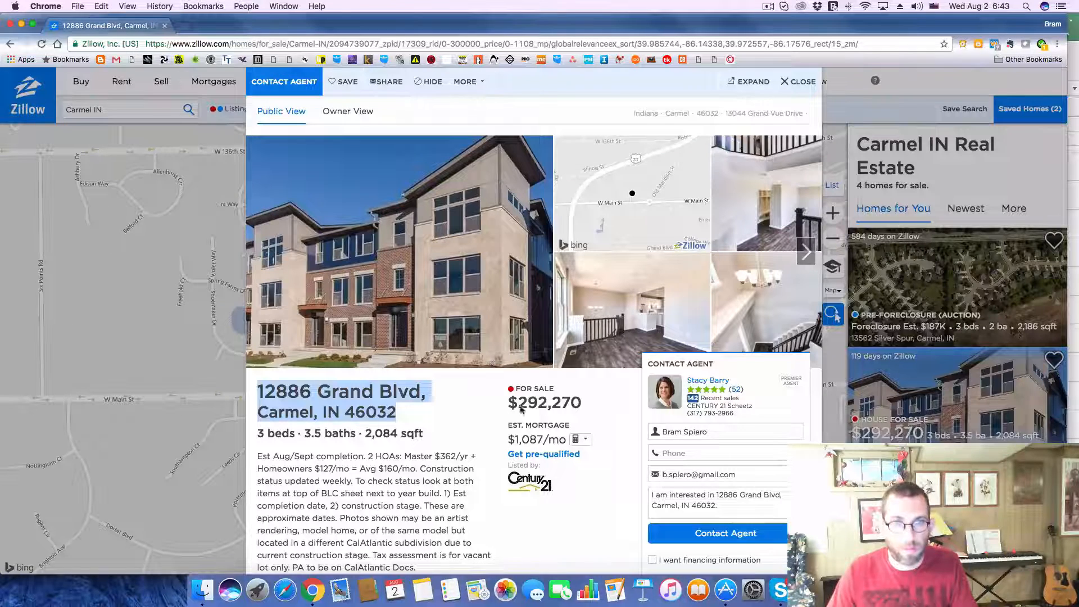
left_click_drag(518, 402, 584, 403)
key("super+c")
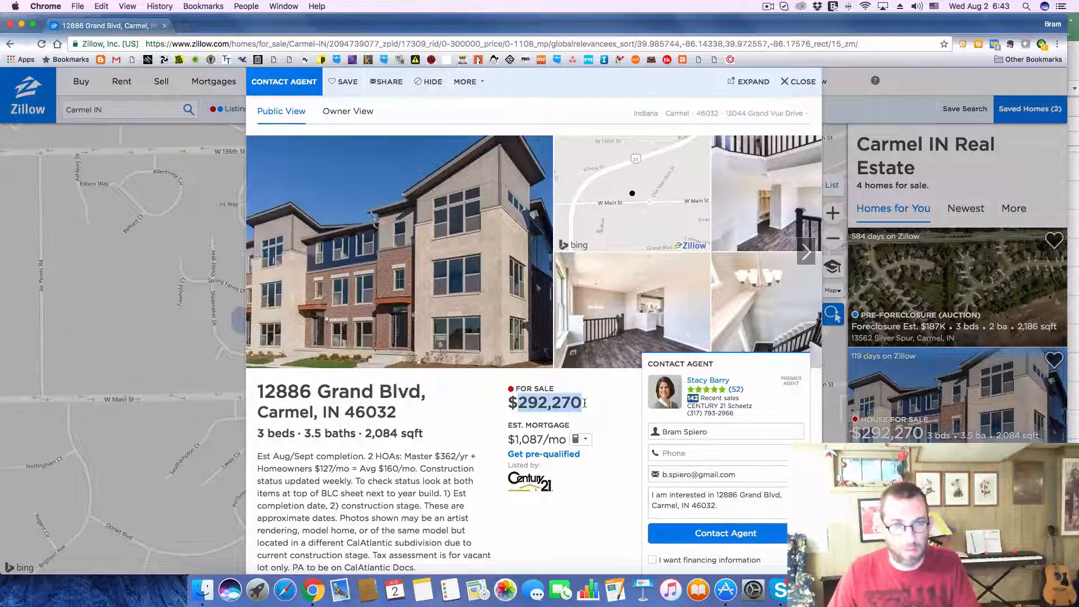
key("super+Tab")
left_click(420, 478)
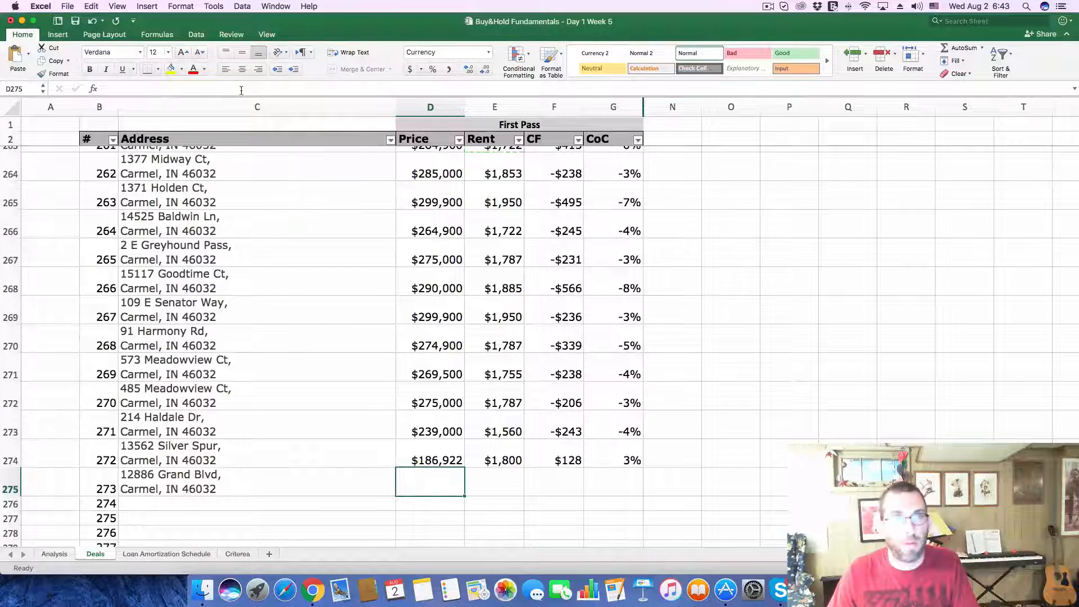
key("super+v")
key("Return")
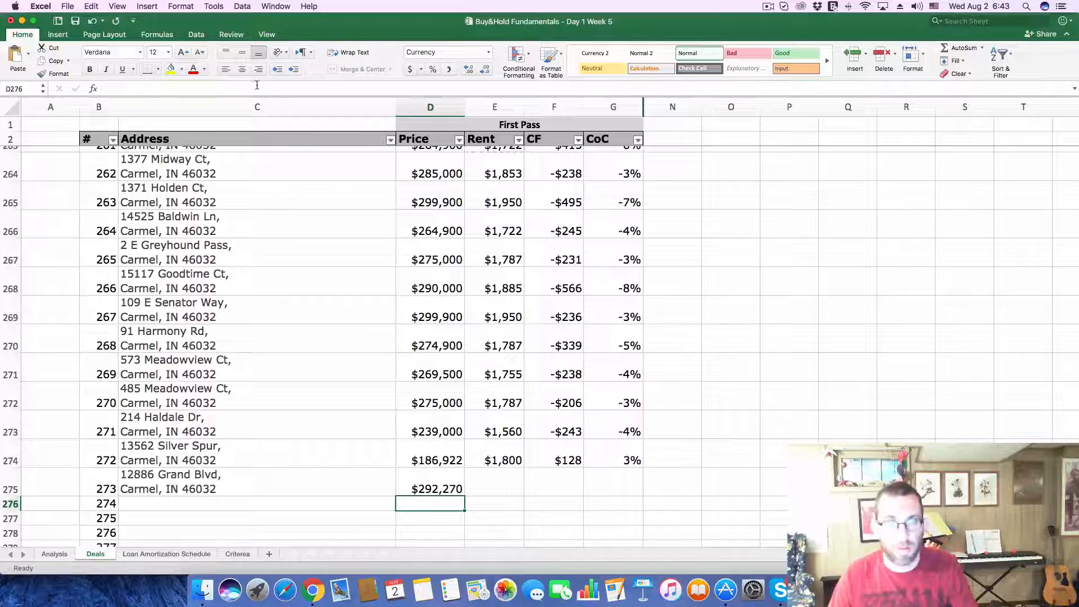
left_click(479, 489)
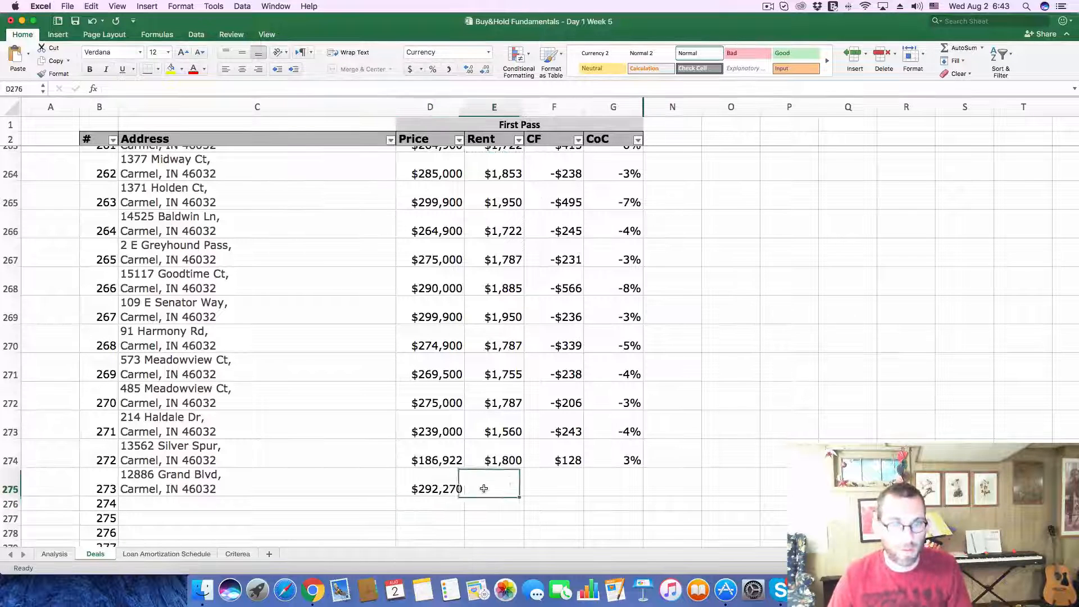
Step: Enter a rent of 1885 for deal 273 on the Deals sheet
type("1885")
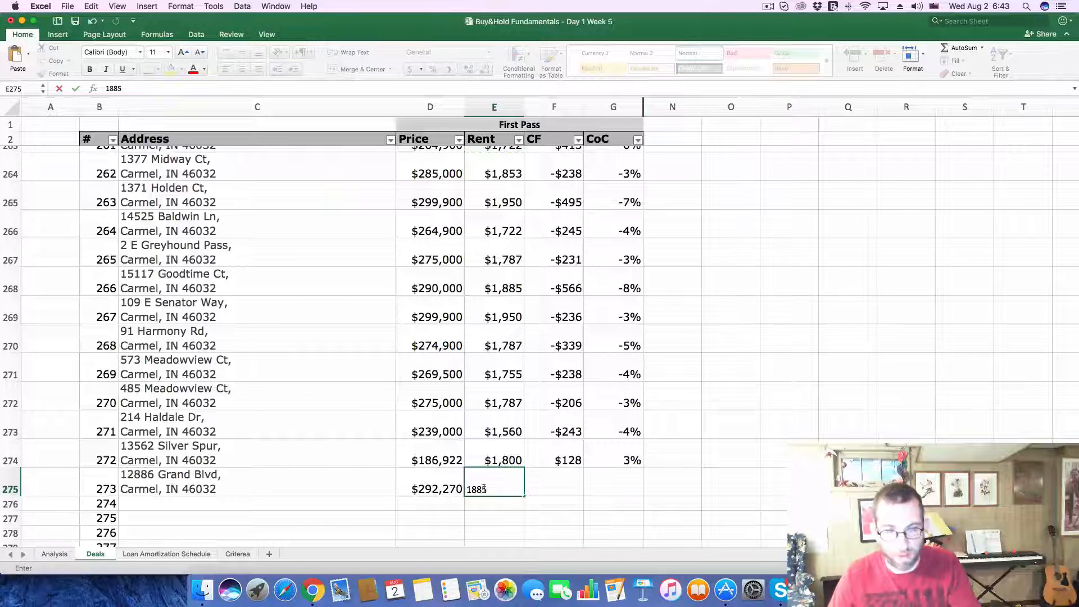
key("Return")
Step: On the Analysis sheet, set the Purchase Price to the copied 292,270 and the monthly Gross Scheduled Income to 1885
left_click(54, 553)
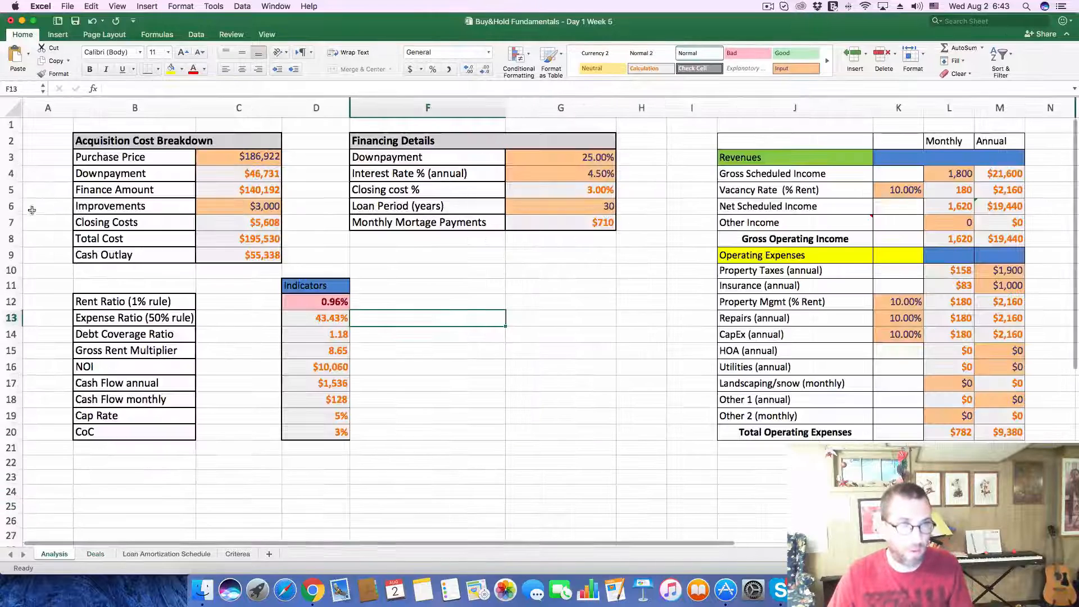
left_click(211, 156)
left_click_drag(158, 88, 5, 88)
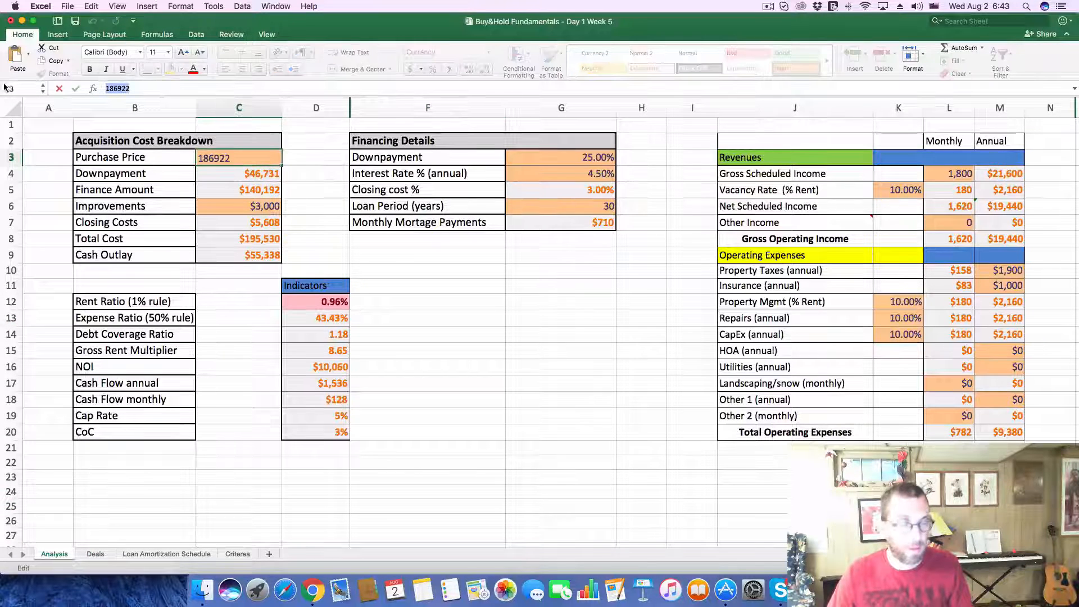
key("super+v")
key("Return")
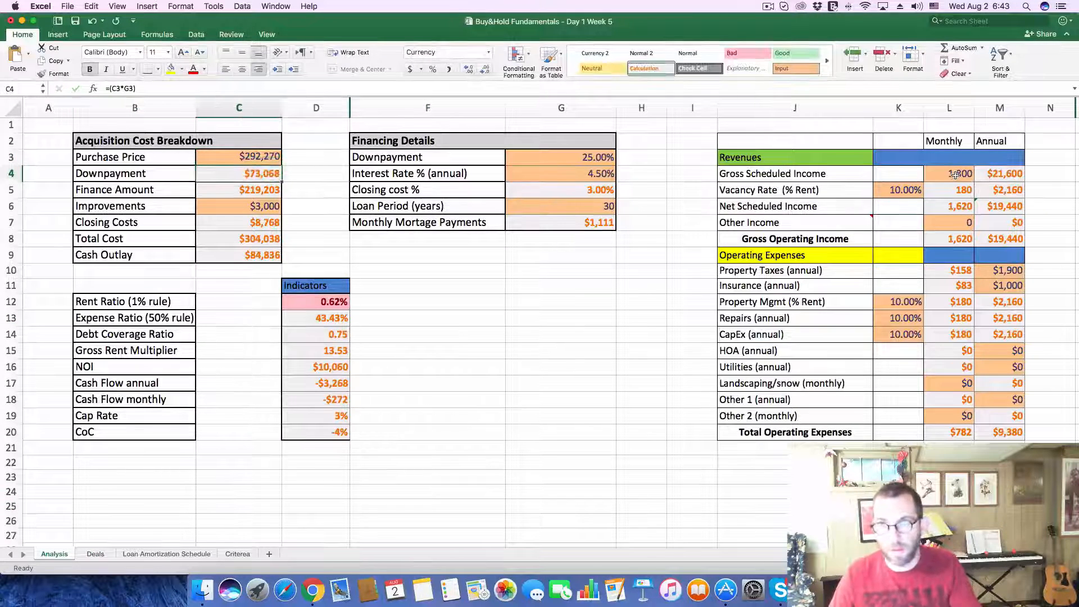
left_click(955, 175)
type("1885")
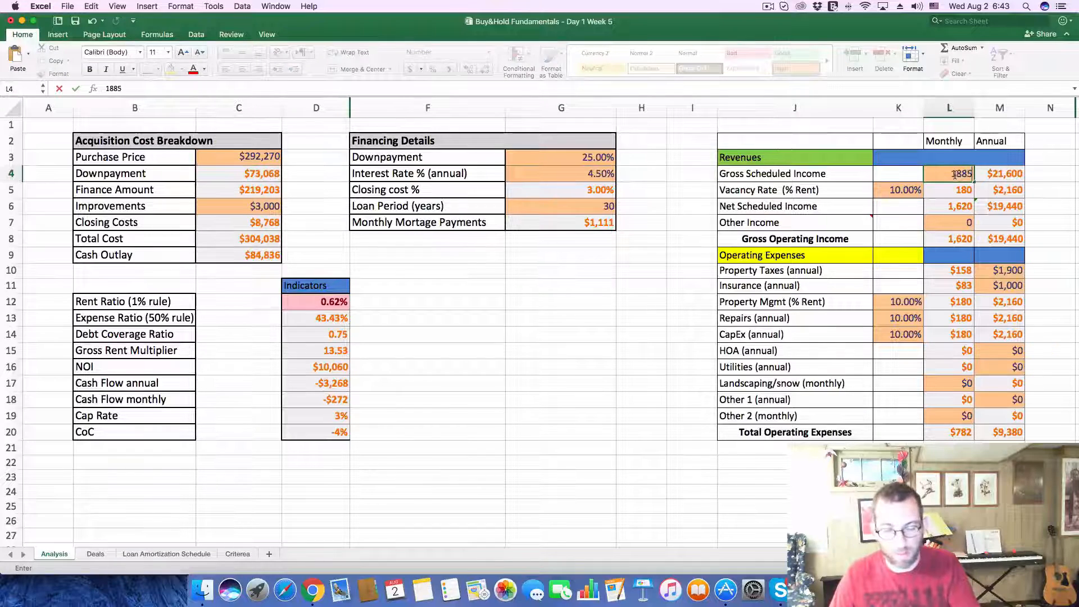
key("Return")
Step: Switch to Zillow and expand the Price / Tax History of the open $292,270 listing to look for its taxes
key("super+Tab")
scroll(434, 443, "down", 5)
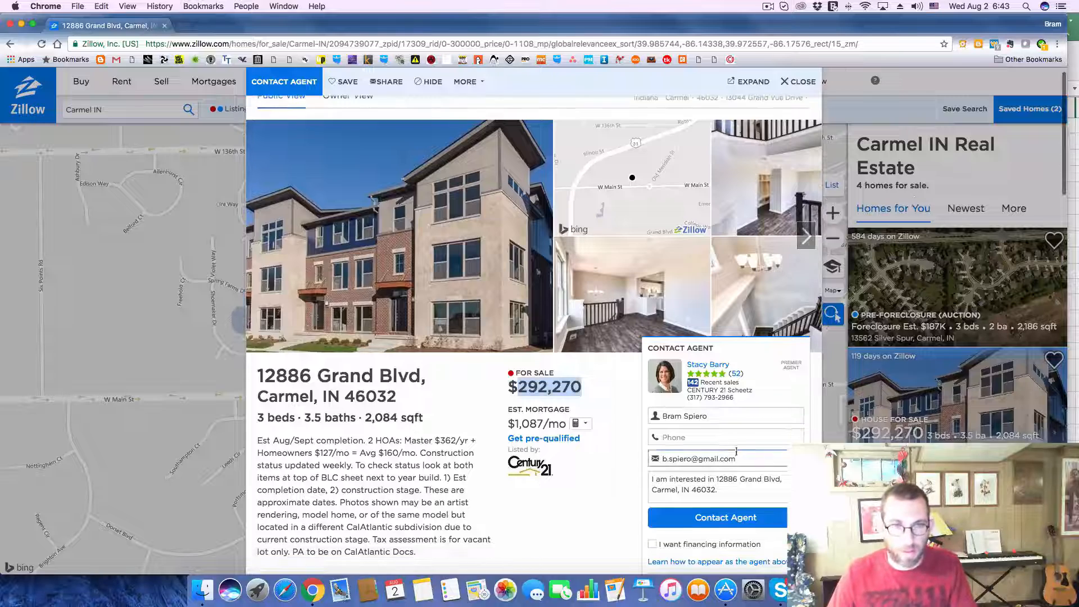
scroll(435, 444, "down", 8)
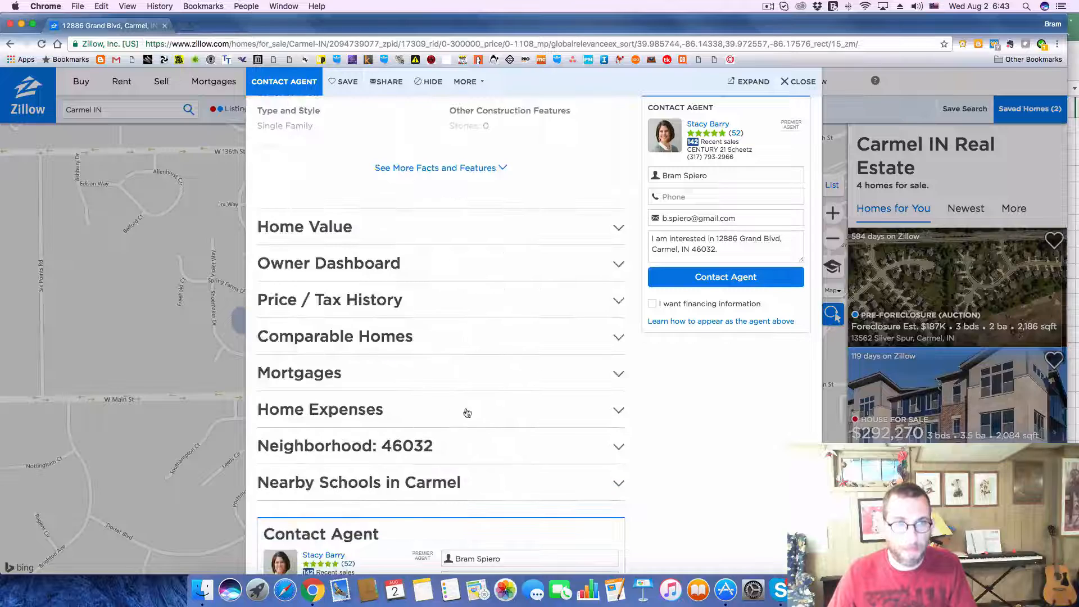
left_click(618, 300)
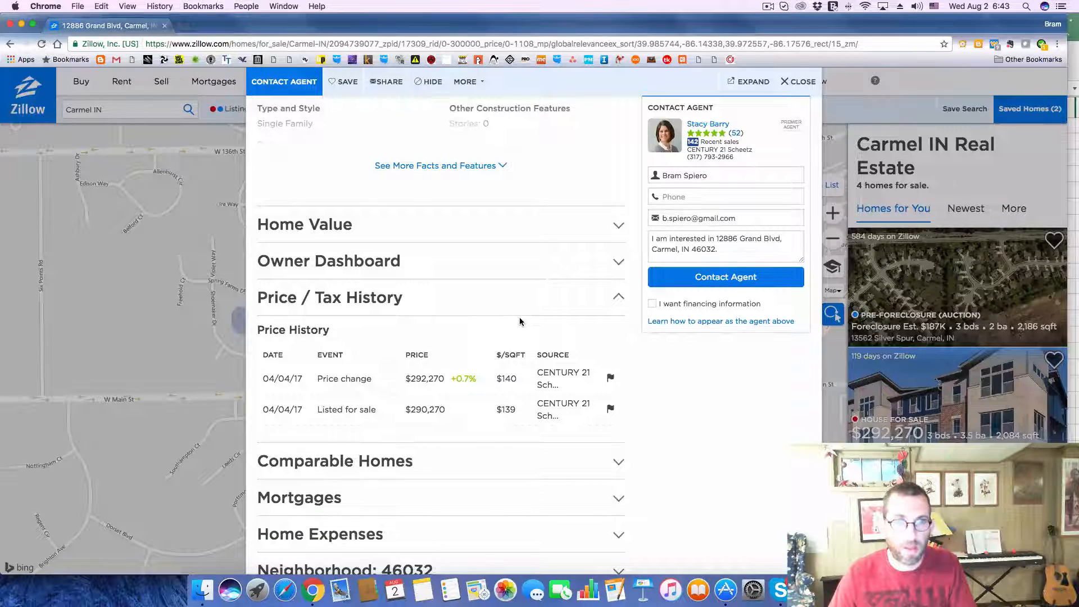
Step: Return to Excel's Analysis sheet and set the annual Property Taxes to 2900
key("super+Tab")
left_click(1005, 271)
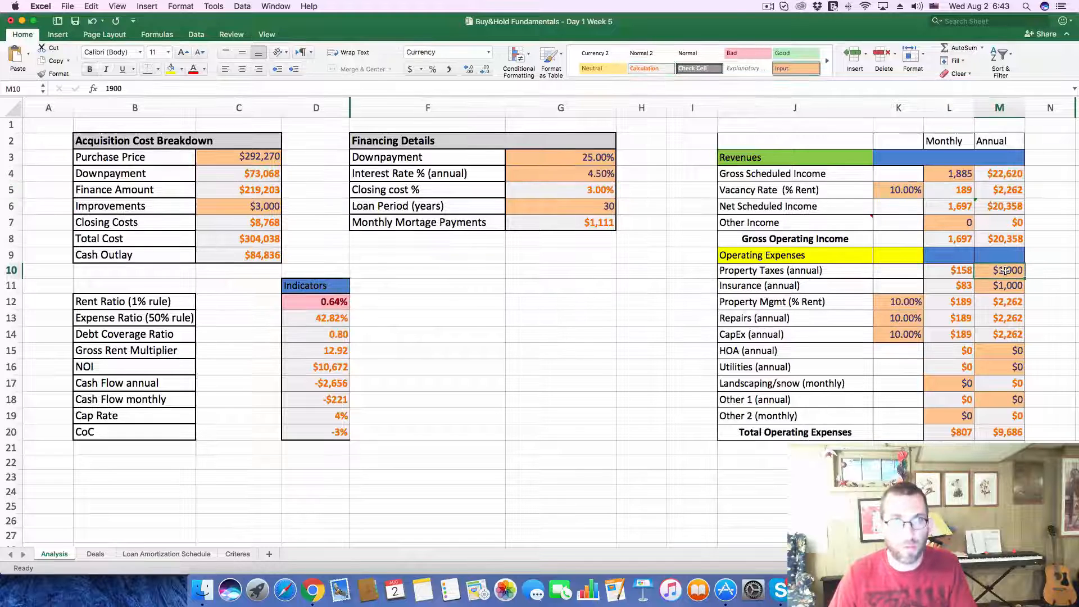
type("29")
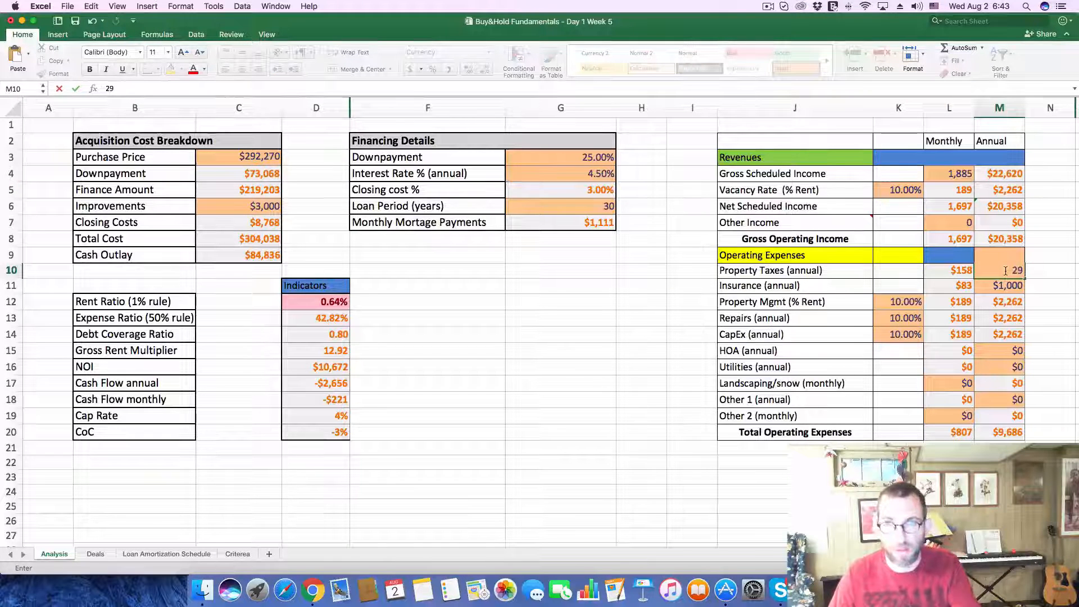
type("--")
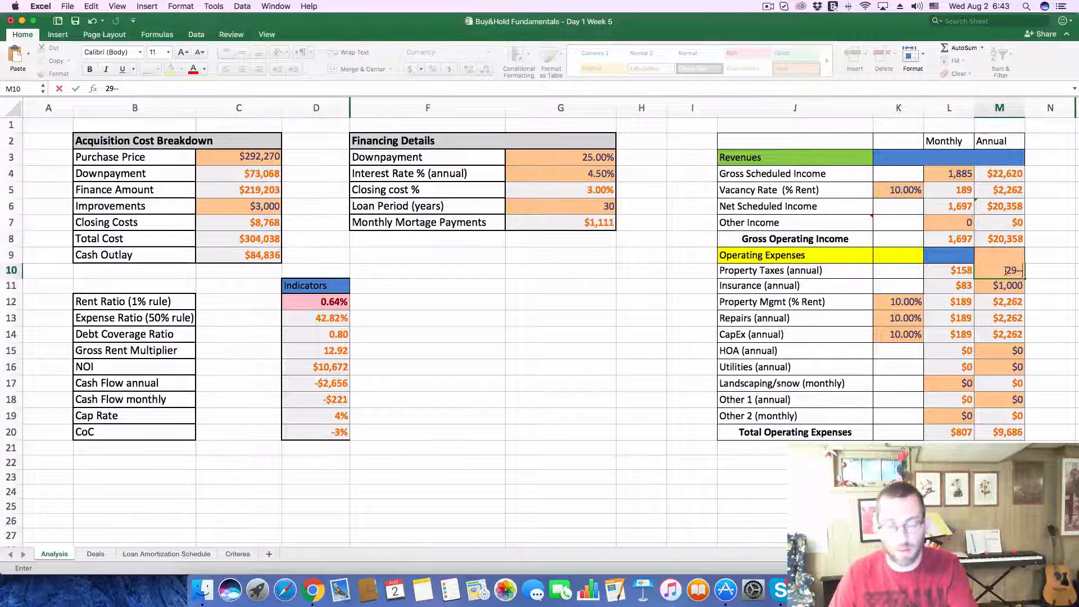
key("Return")
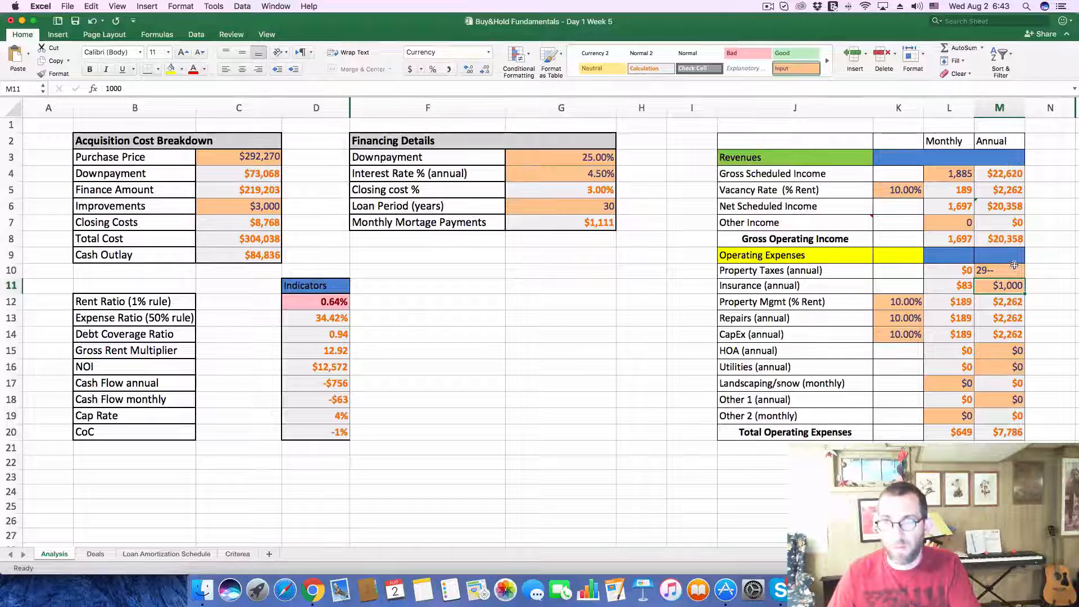
left_click(1013, 265)
type("29")
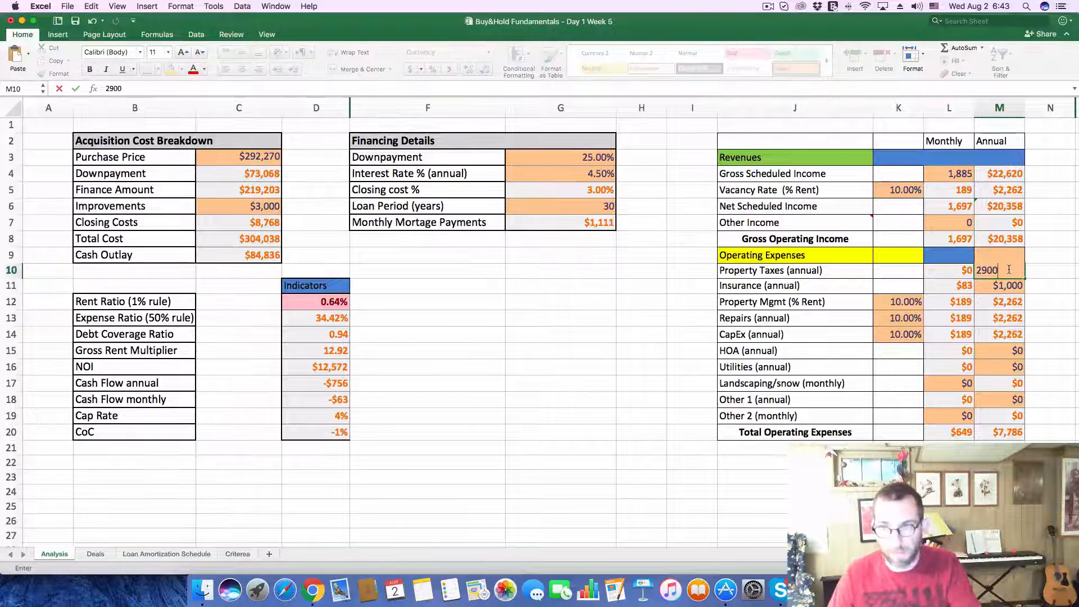
key("Return")
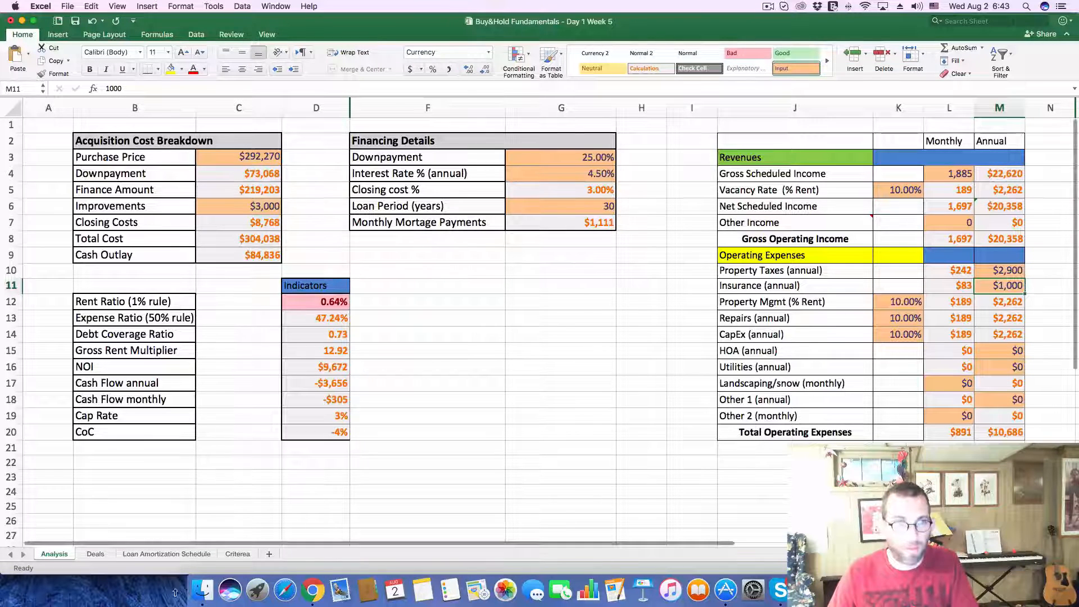
Step: Record a cash flow of -305 for deal 273 on the Deals sheet
left_click(95, 554)
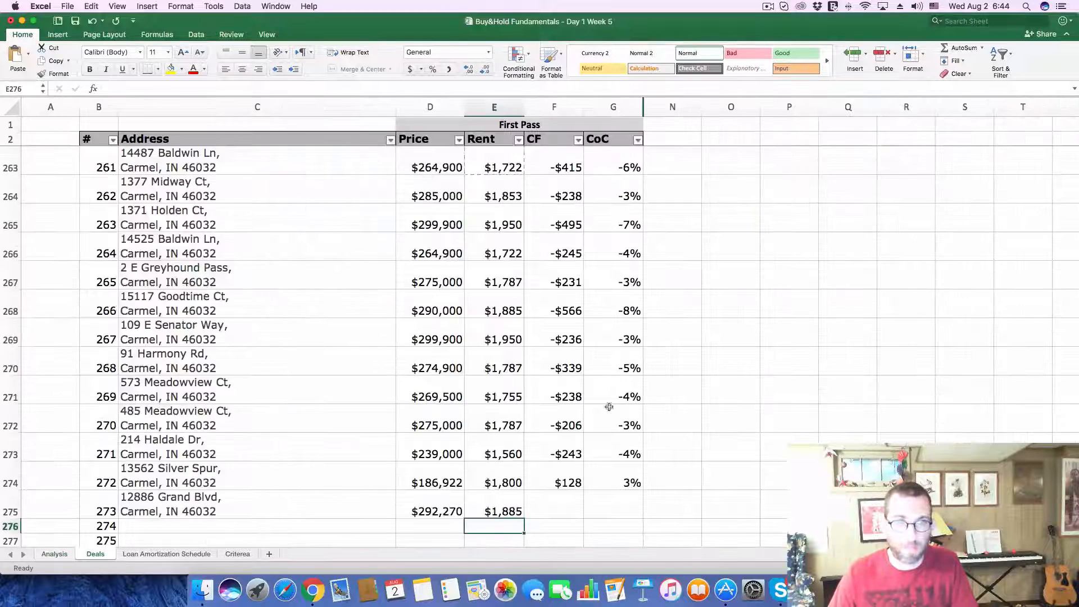
left_click(552, 498)
type("-2")
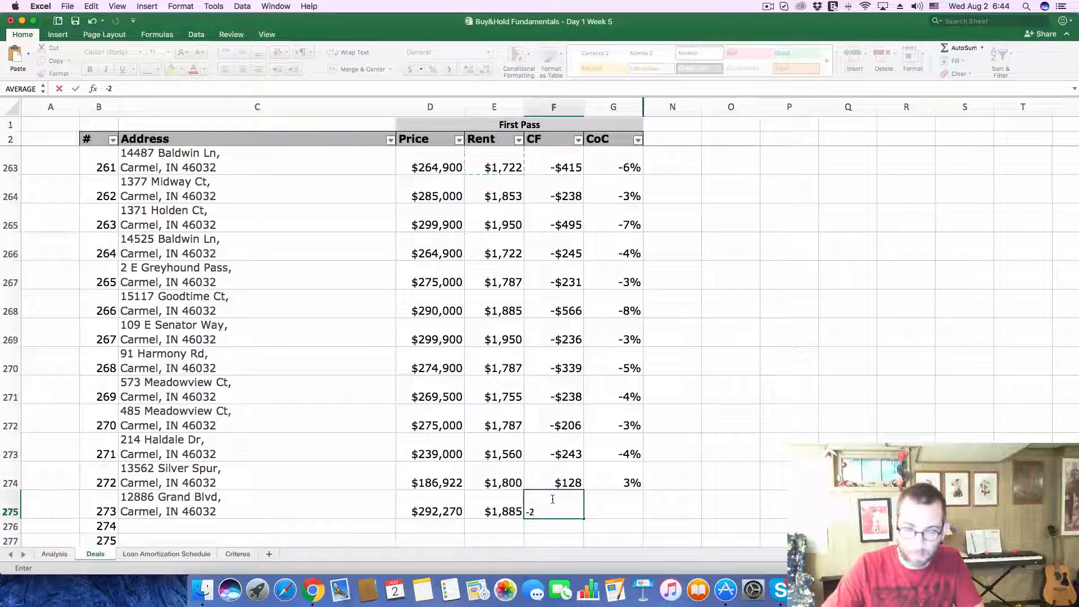
type("0")
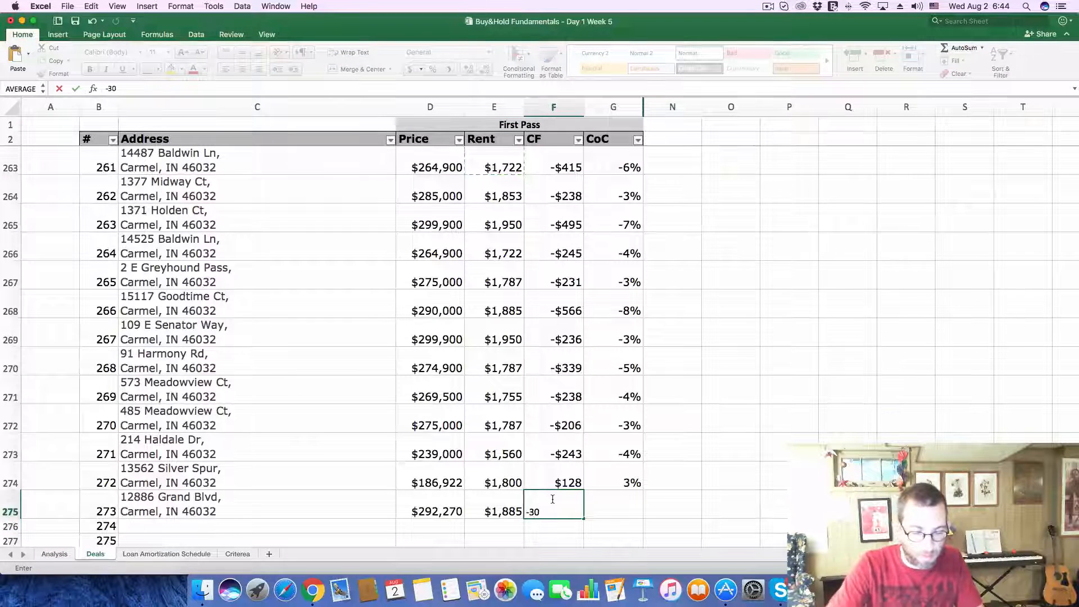
type("5")
key("Return")
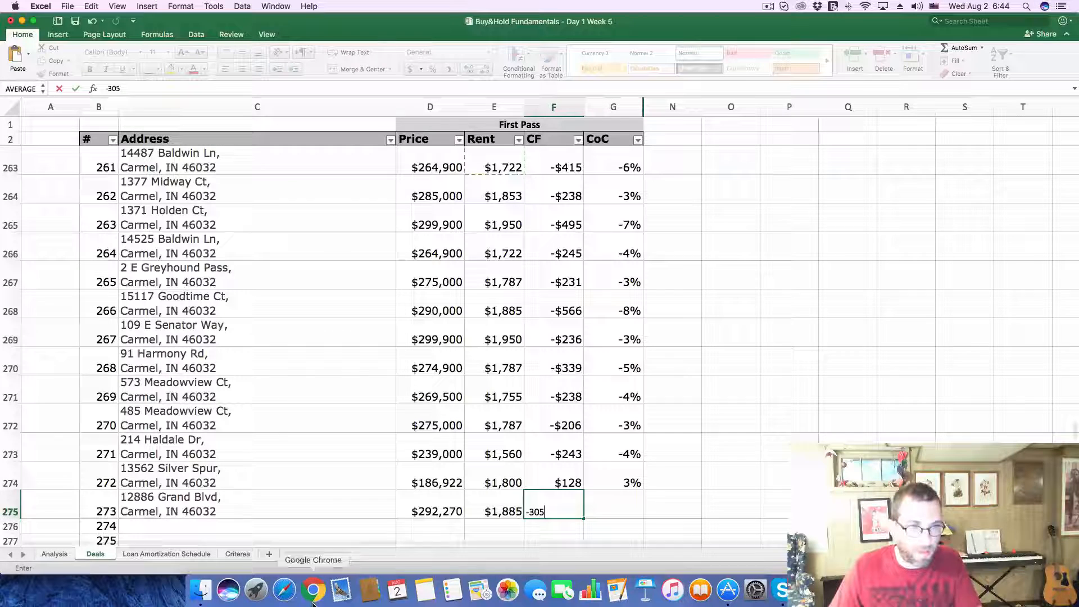
Step: Check the CoC on the Analysis sheet and record it as -.04 for deal 273 on the Deals sheet
left_click(59, 555)
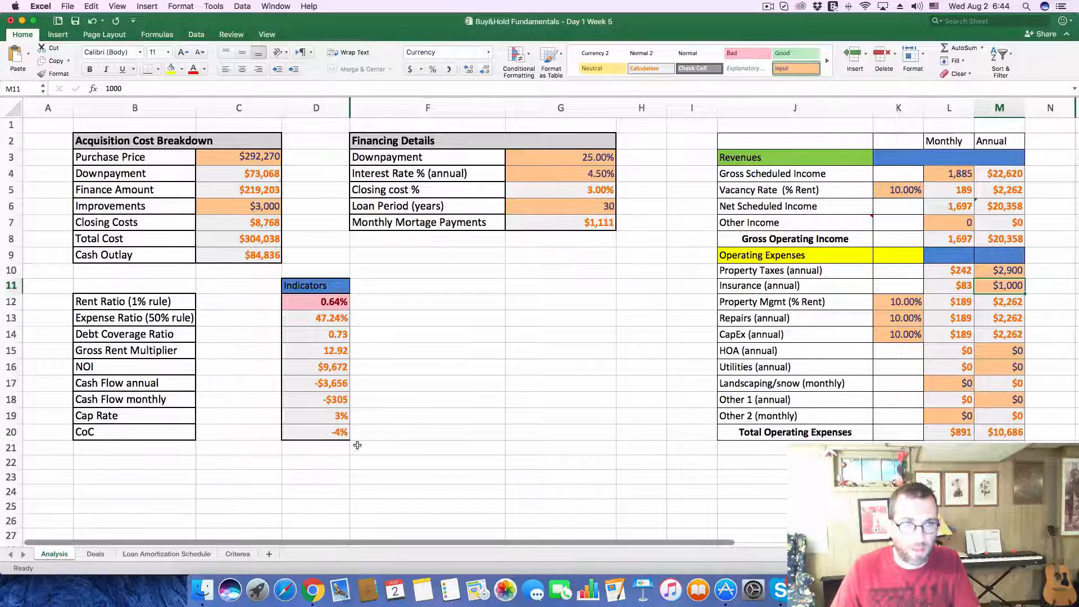
left_click(97, 554)
left_click(606, 508)
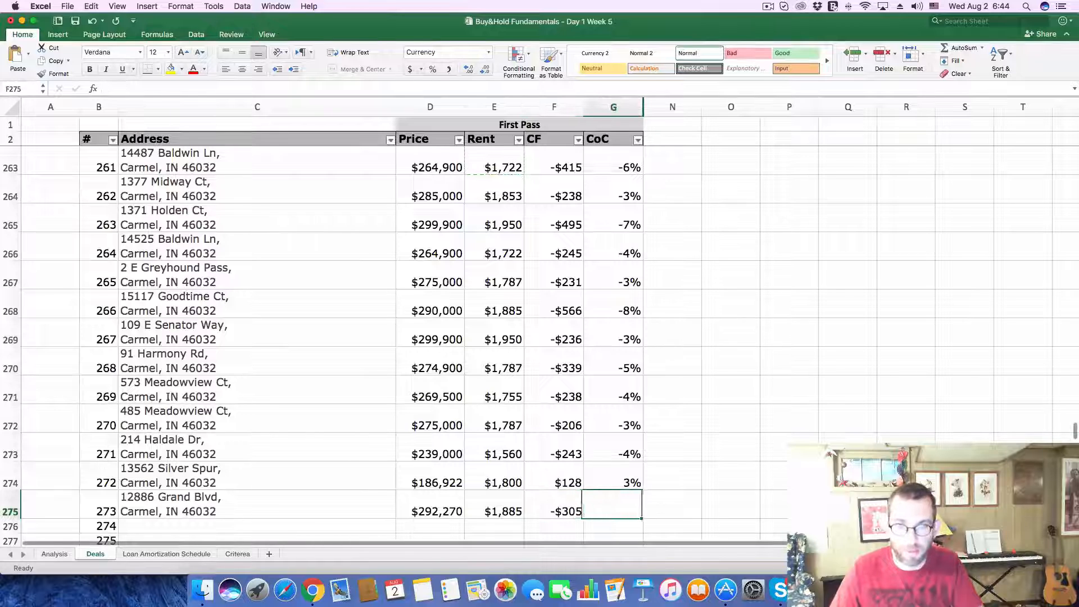
type("-")
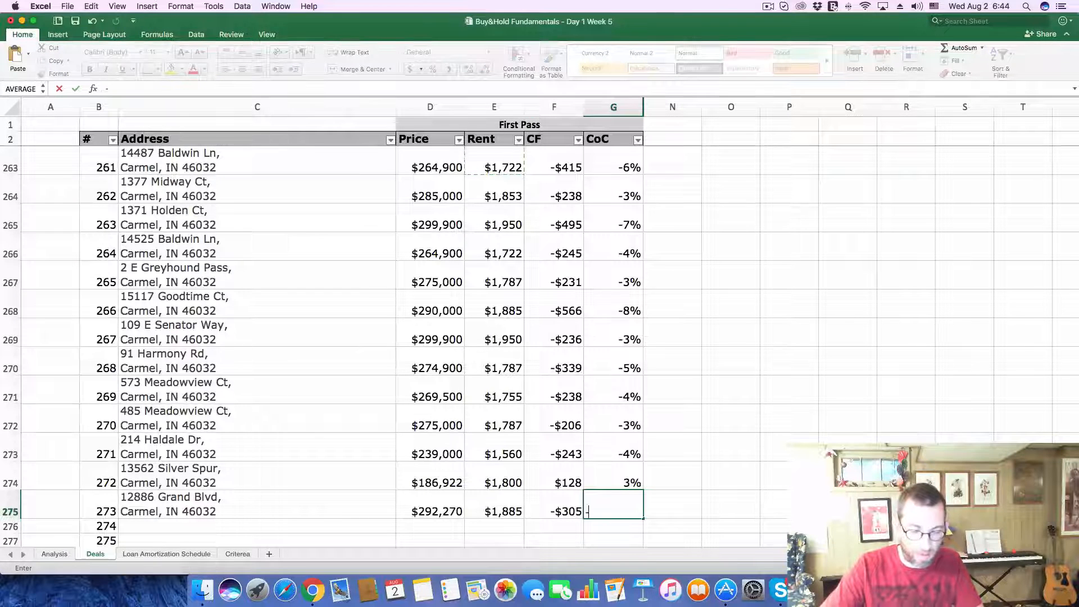
type(".04")
key("Return")
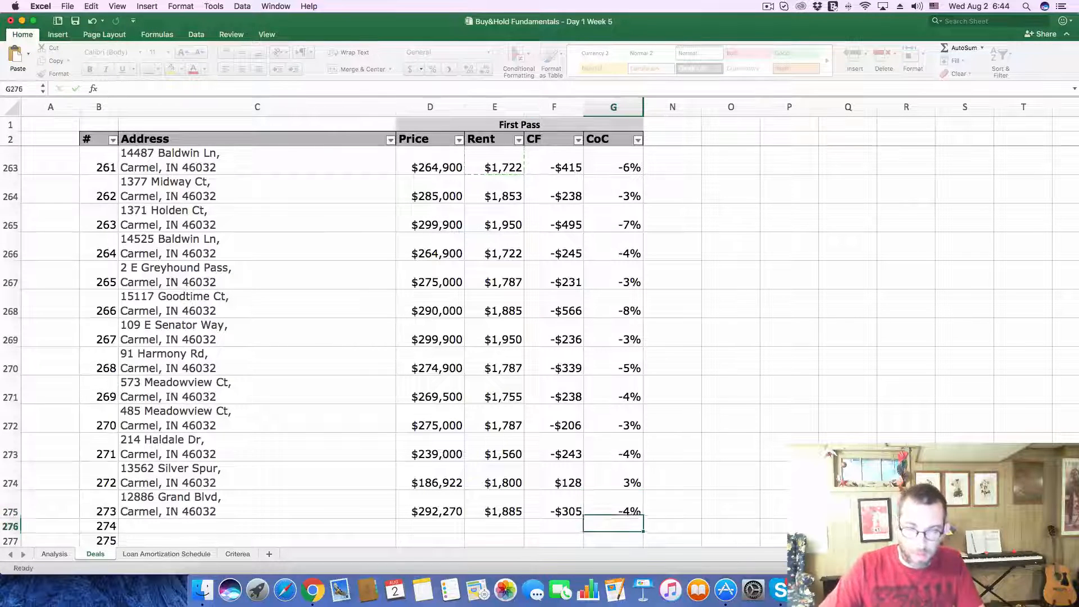
Step: Select deal 274's Address cell, and in Zillow close the current listing and open the $255K listing near Illinois St, south of W Main St
scroll(703, 363, "down", 3)
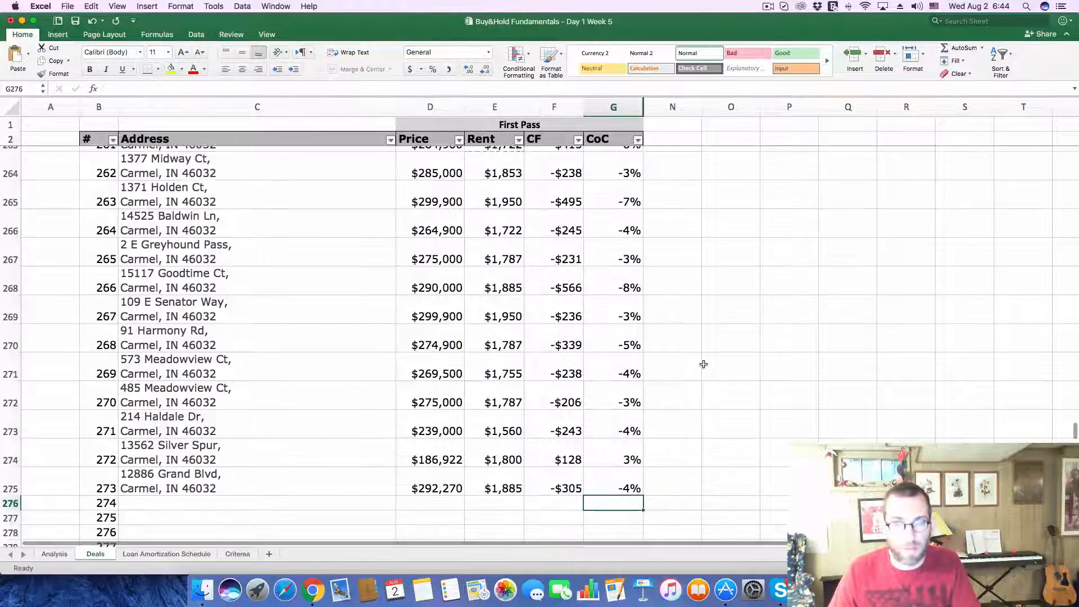
left_click(163, 460)
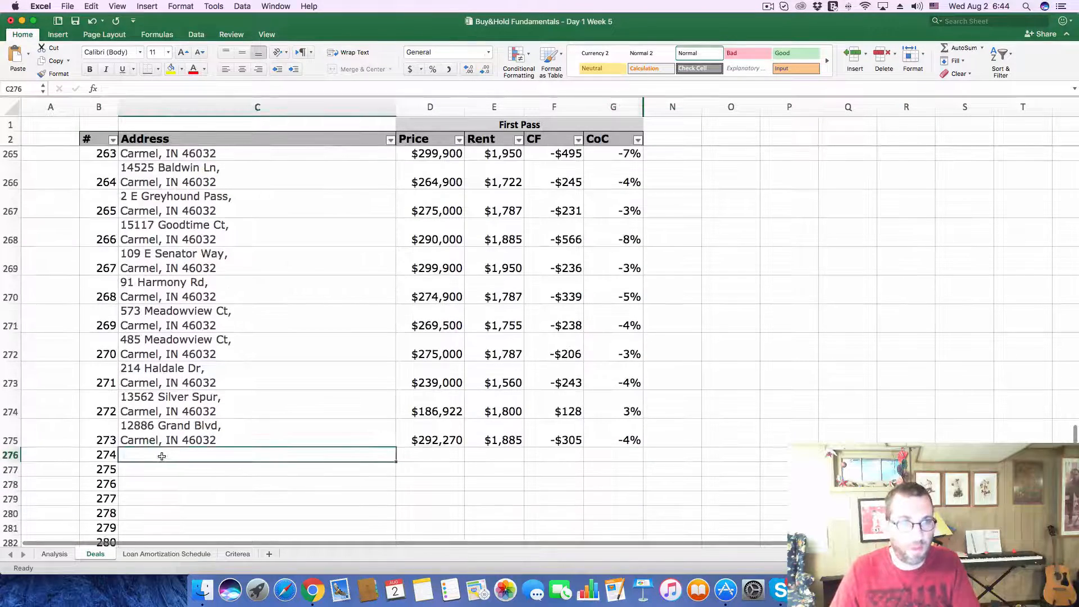
key("super+Tab")
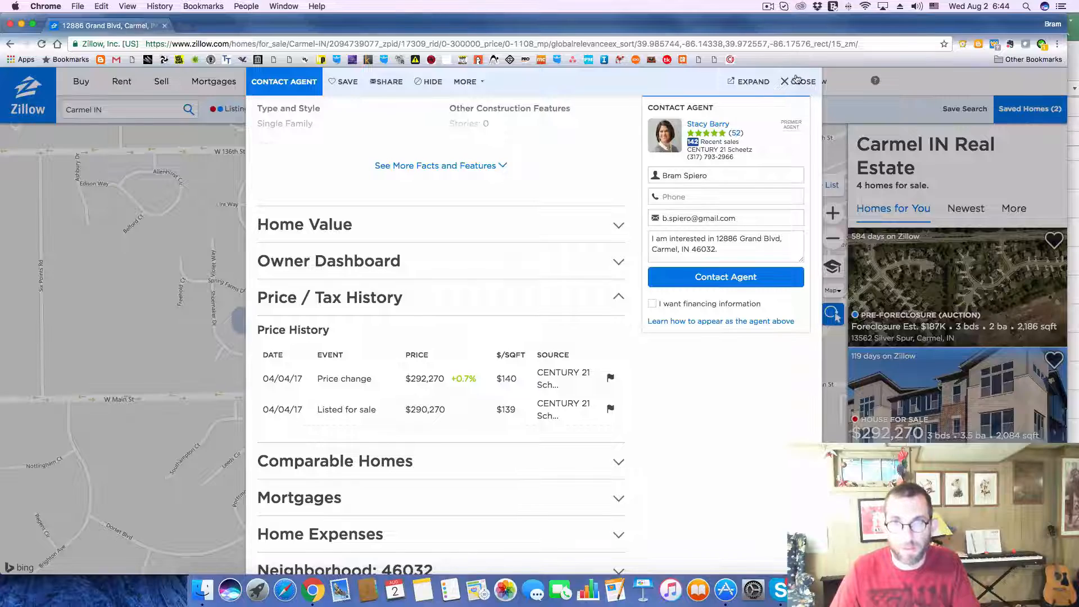
left_click(792, 82)
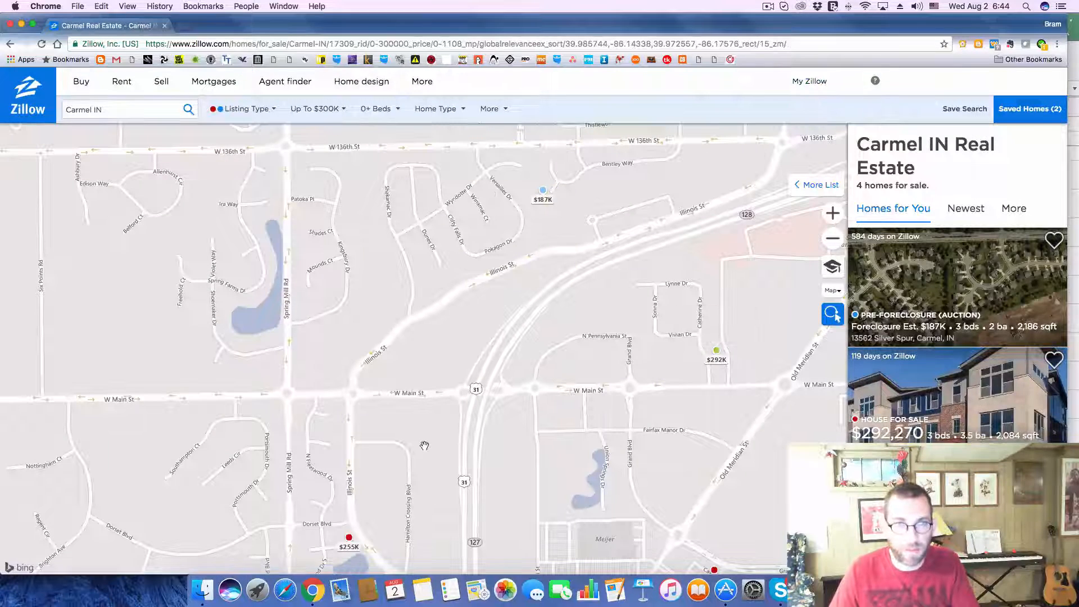
scroll(424, 446, "down", 5)
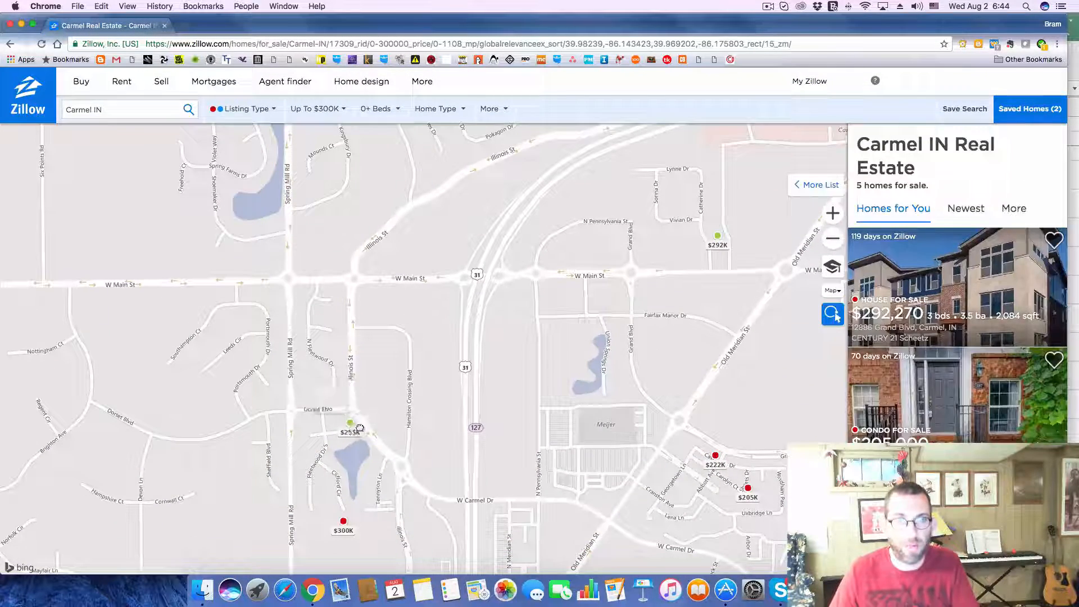
left_click(360, 428)
Step: Copy the $255K listing's address into the Address of deal 274 on Excel's Deals sheet
mouse_move(256, 391)
left_mouse_down()
mouse_move(335, 392)
mouse_move(414, 423)
left_mouse_up()
key("super+c")
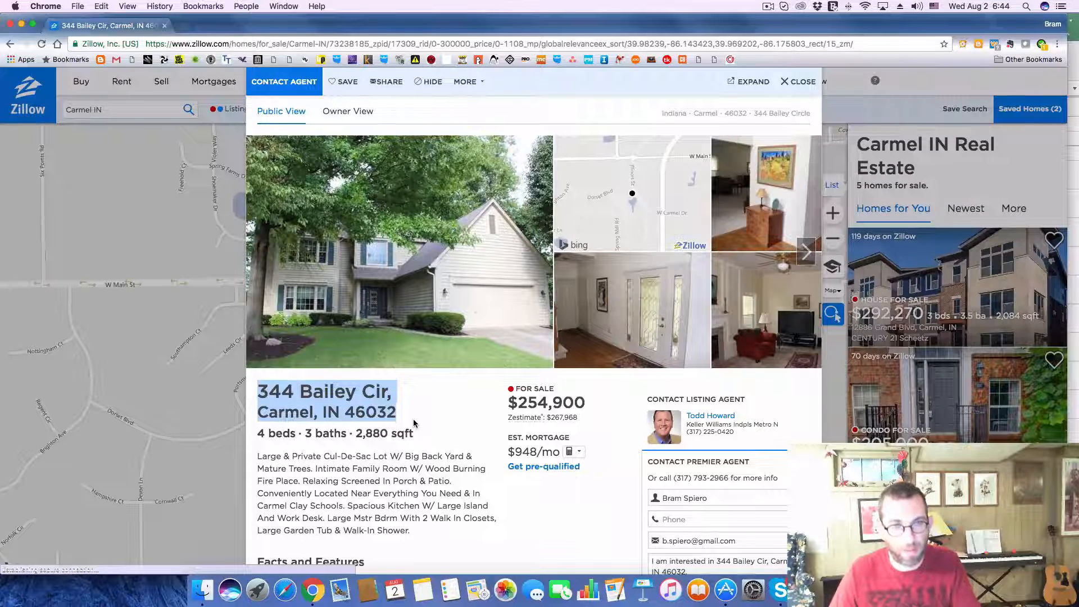
key("super+Tab")
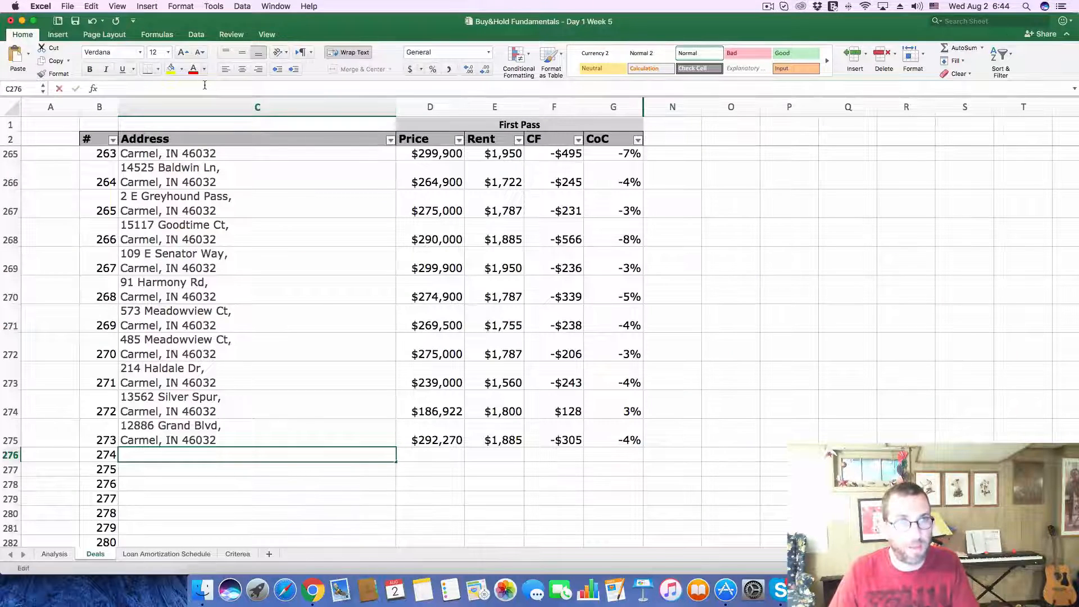
key("super+v")
key("Return")
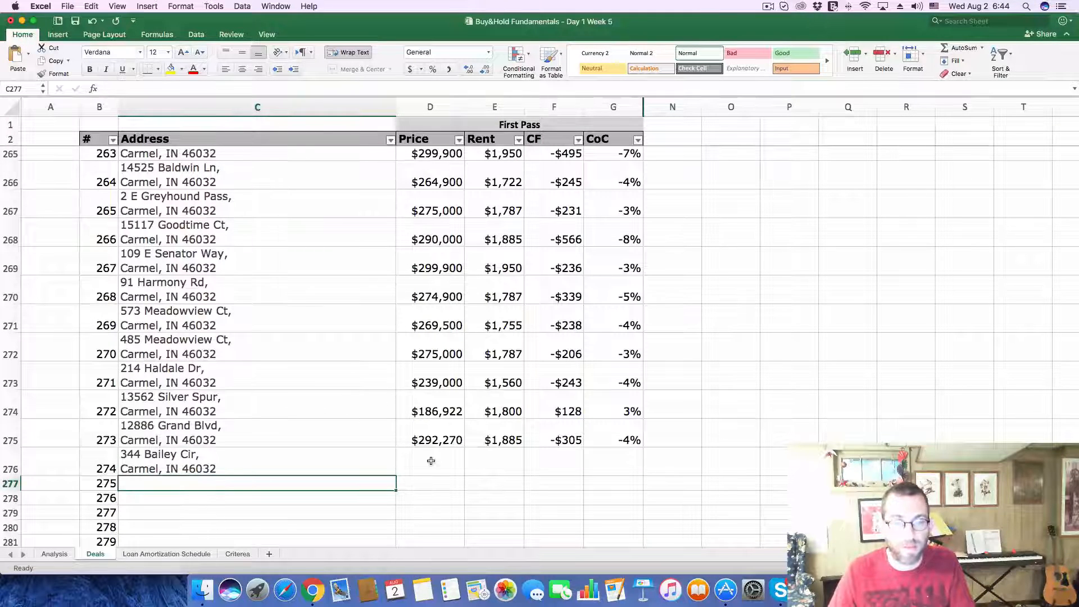
Step: Copy the listing's price of 254,900 from Zillow into the Price of deal 274 on the Deals sheet
key("super+Tab")
left_click_drag(518, 402, 583, 398)
key("super+c")
key("super+Tab")
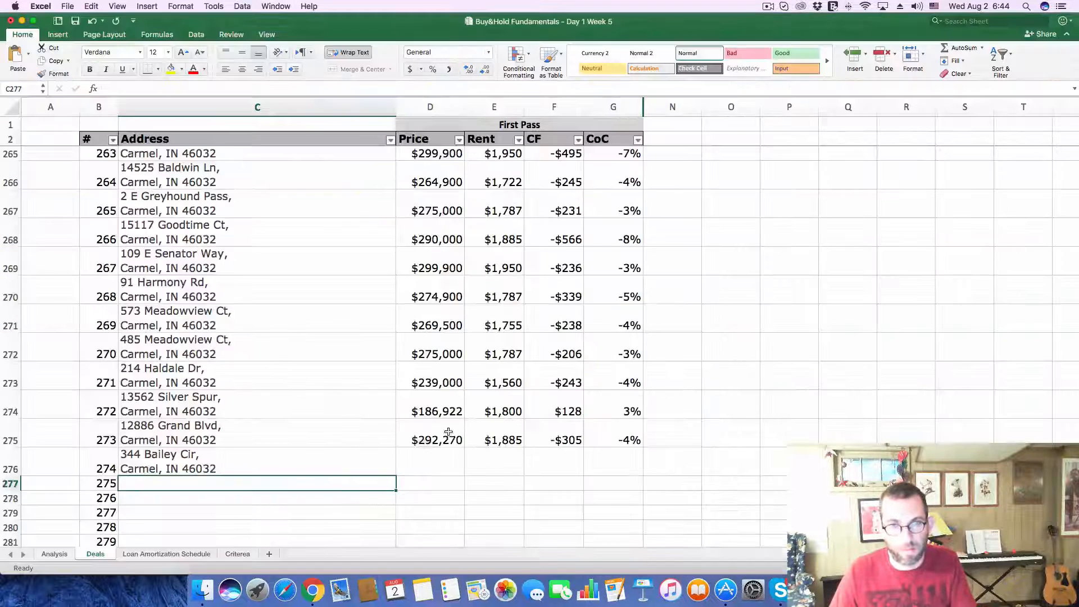
double_click(434, 467)
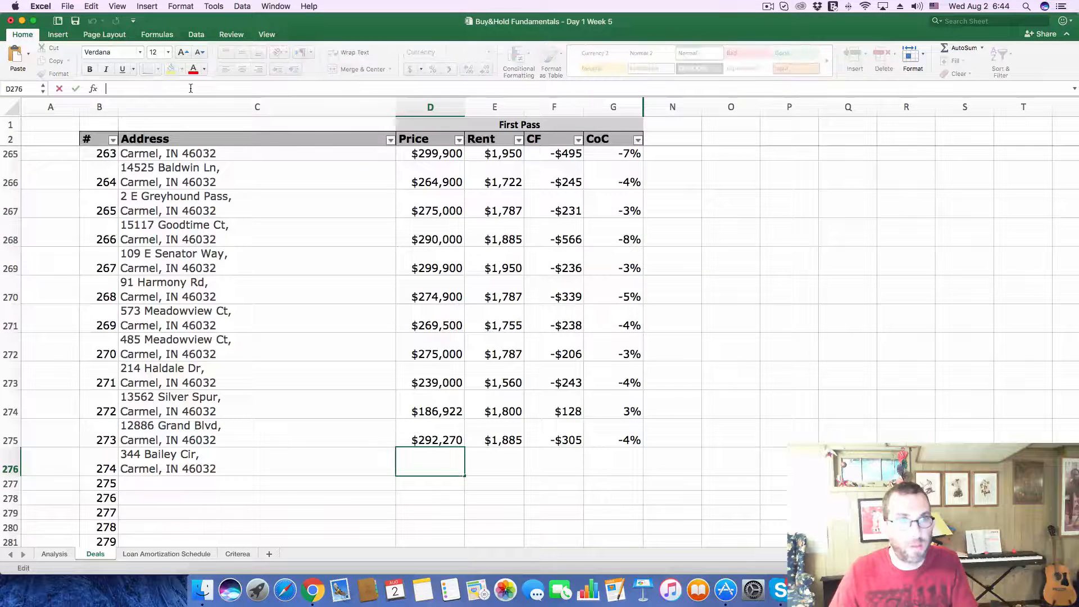
key("super+v")
key("Return")
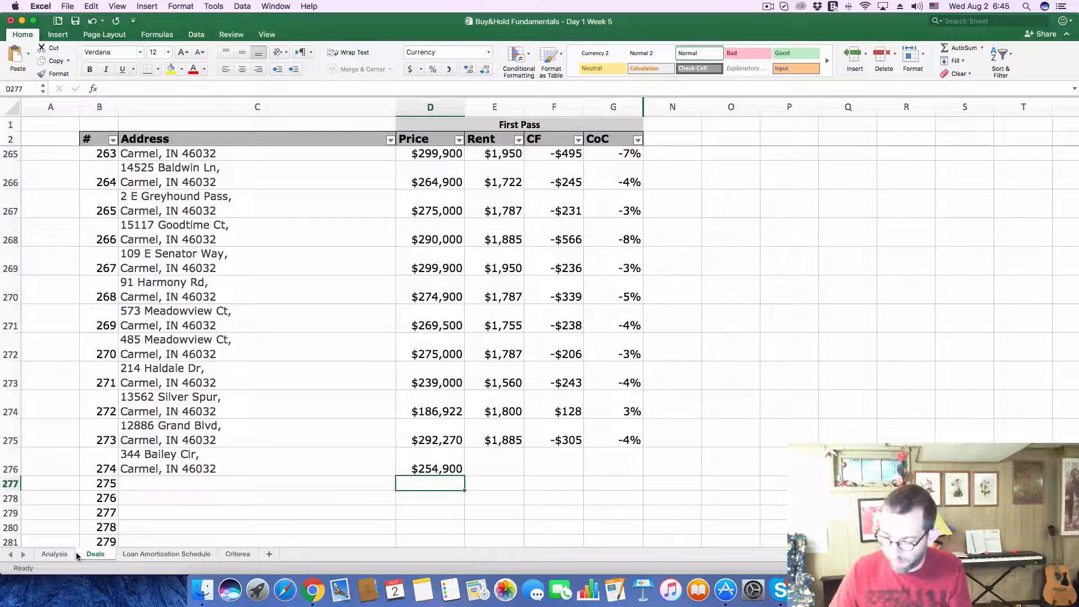
Step: Enter 1650 as the Rent of deal 274 on the Deals sheet
left_click(491, 465)
type("165")
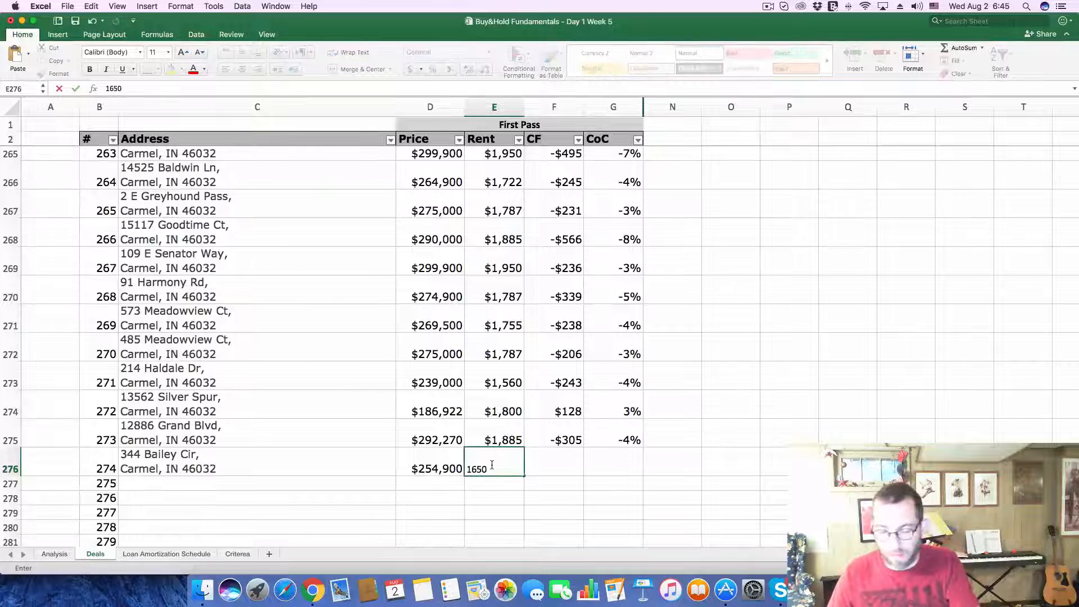
type("0")
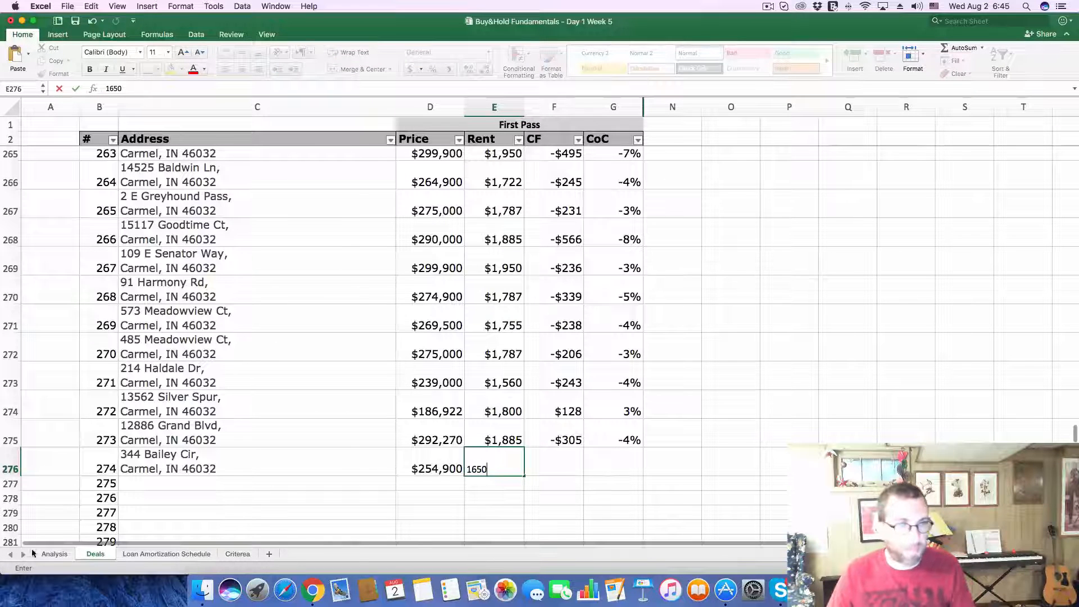
Step: On the Analysis sheet, set the Purchase Price to 254,900 and the monthly Gross Scheduled Income to 1650
left_click(54, 553)
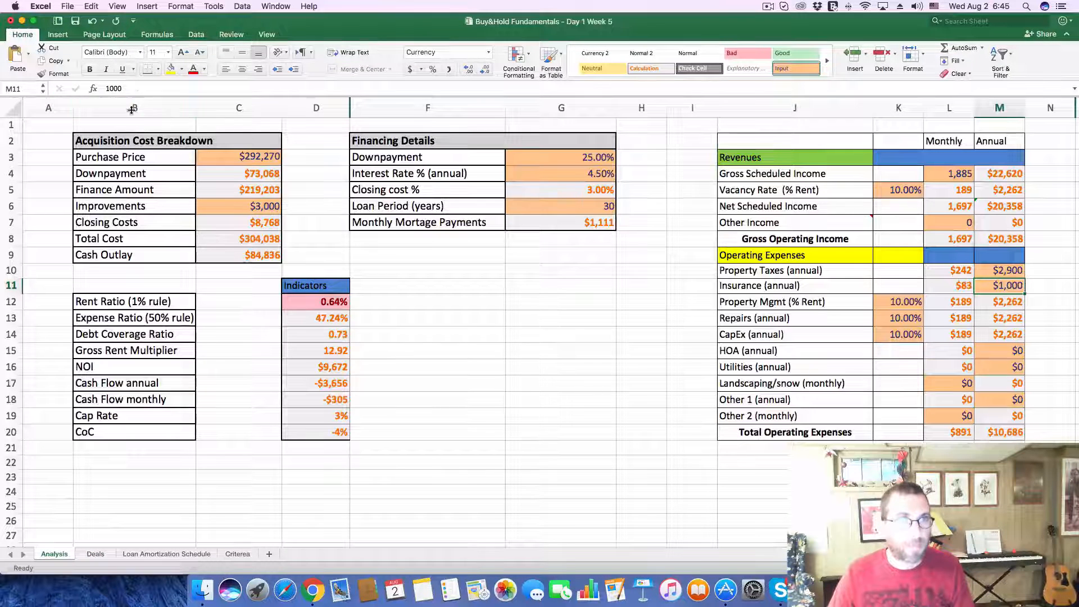
left_click(216, 159)
type("254,900")
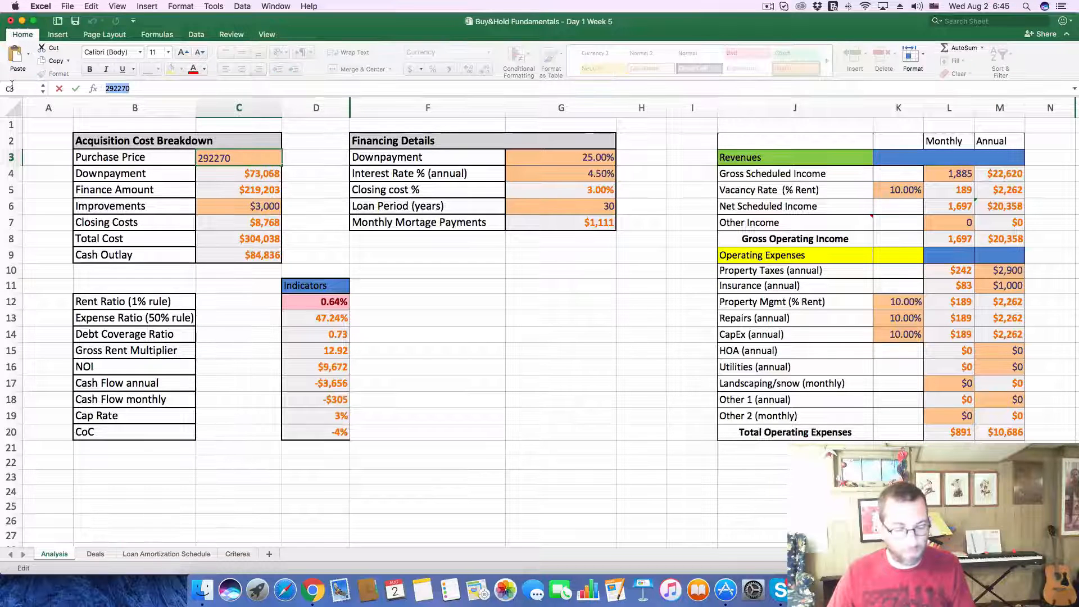
key("Return")
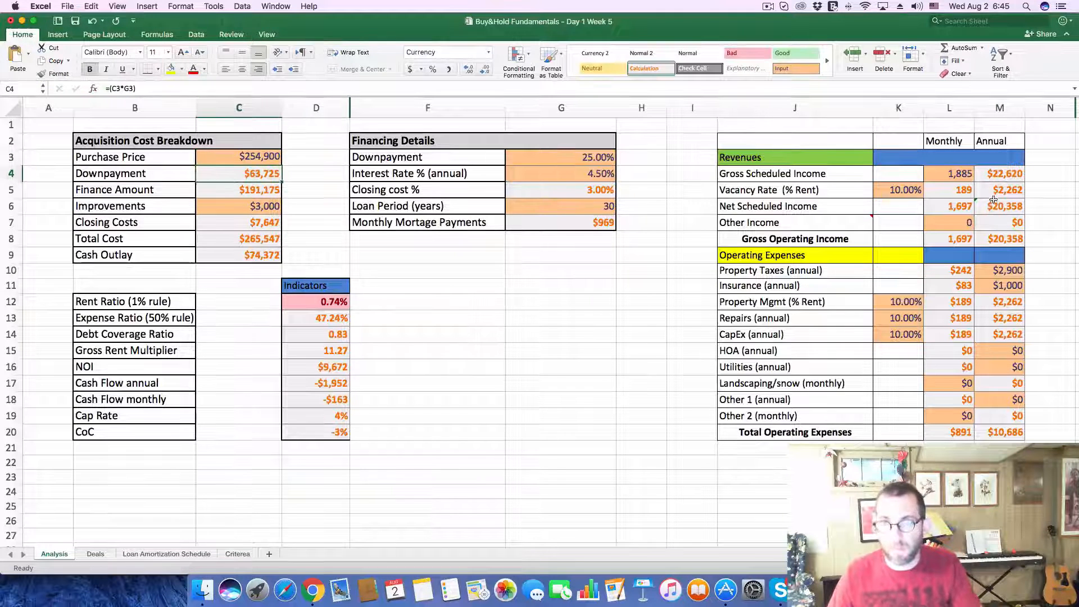
left_click(949, 176)
type("1650")
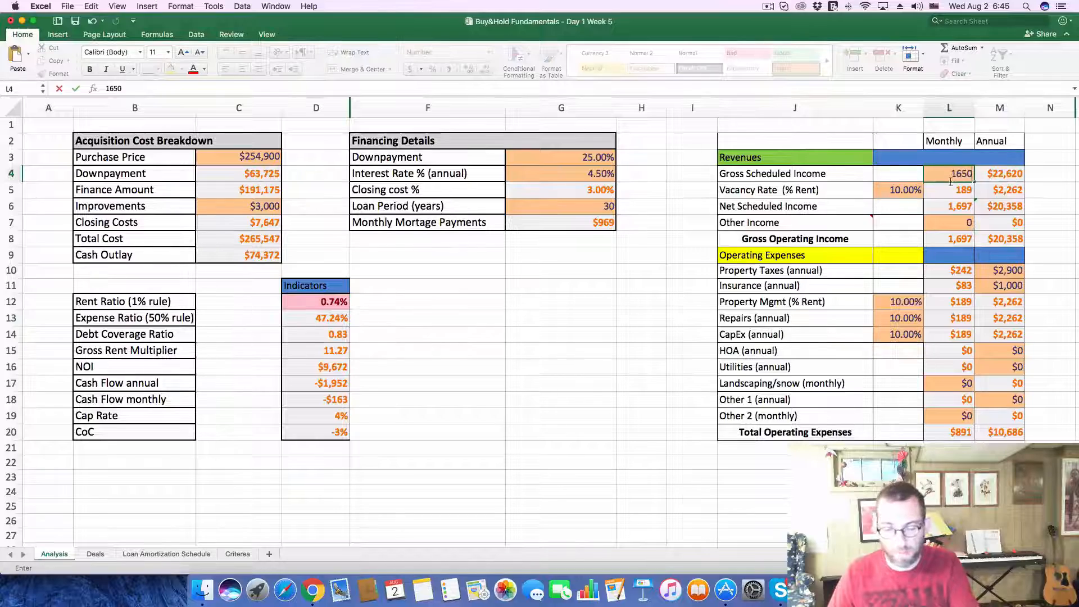
key("Return")
Step: Look up the listing's latest property taxes in Zillow's tax history and set the annual Property Taxes to 2300 on Excel's Analysis sheet
key("super+Tab")
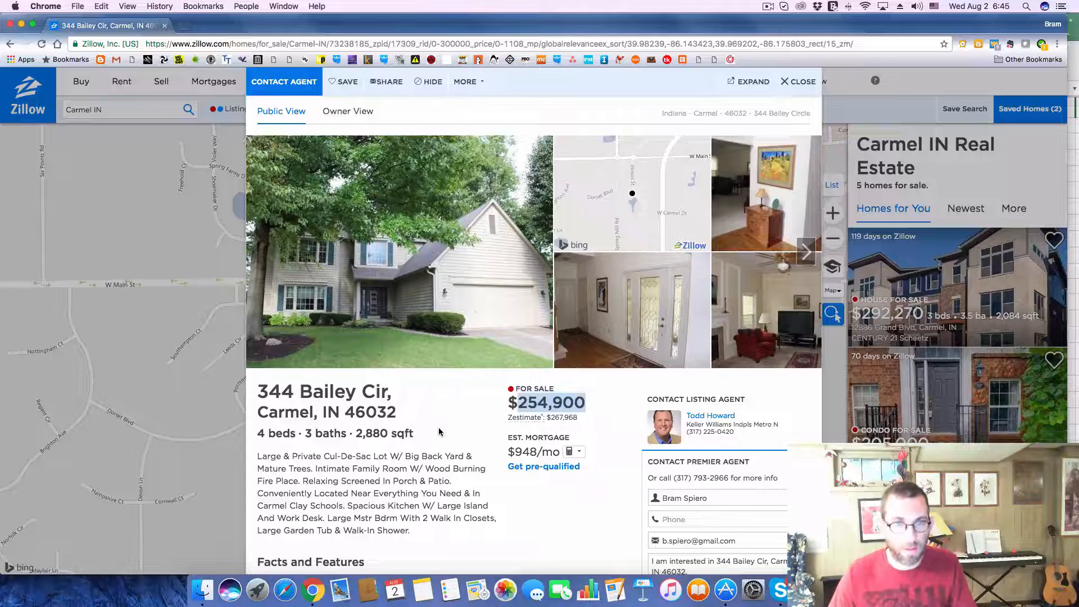
scroll(438, 427, "down", 10)
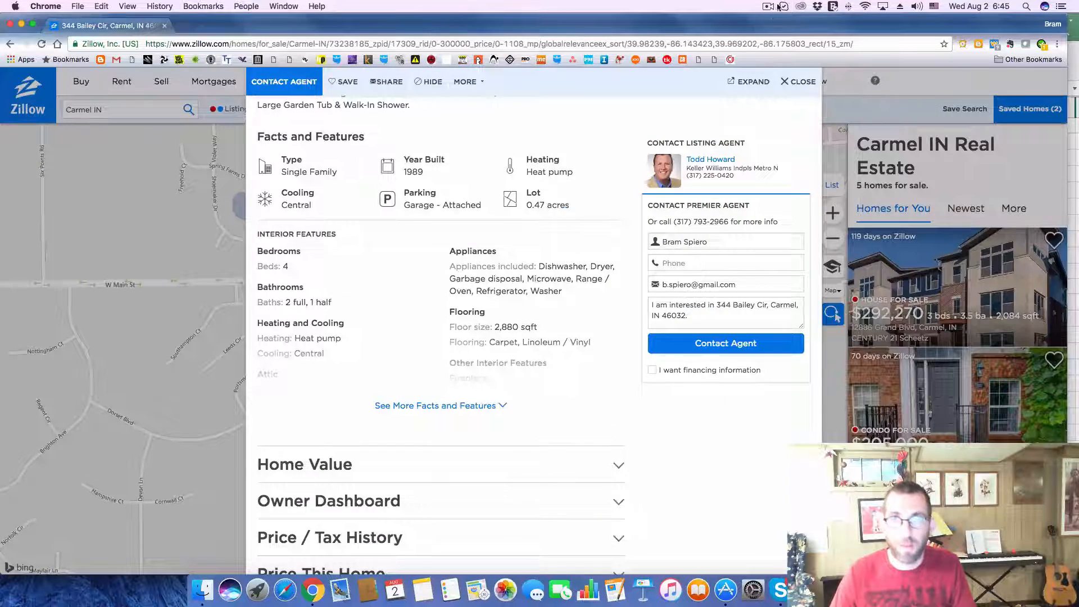
left_click(768, 7)
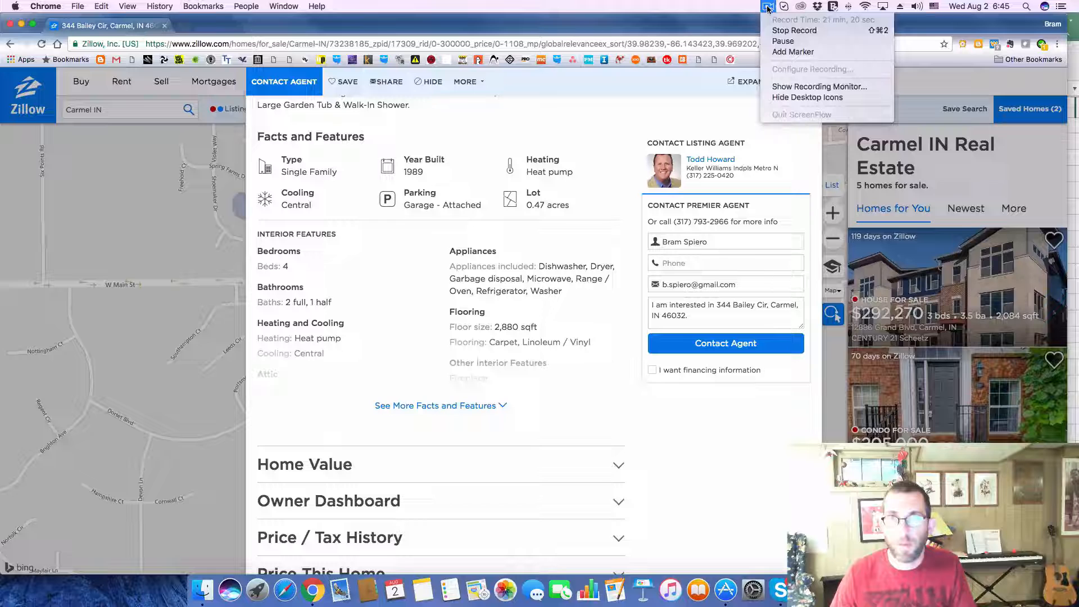
left_click(783, 43)
scroll(599, 452, "down", 2)
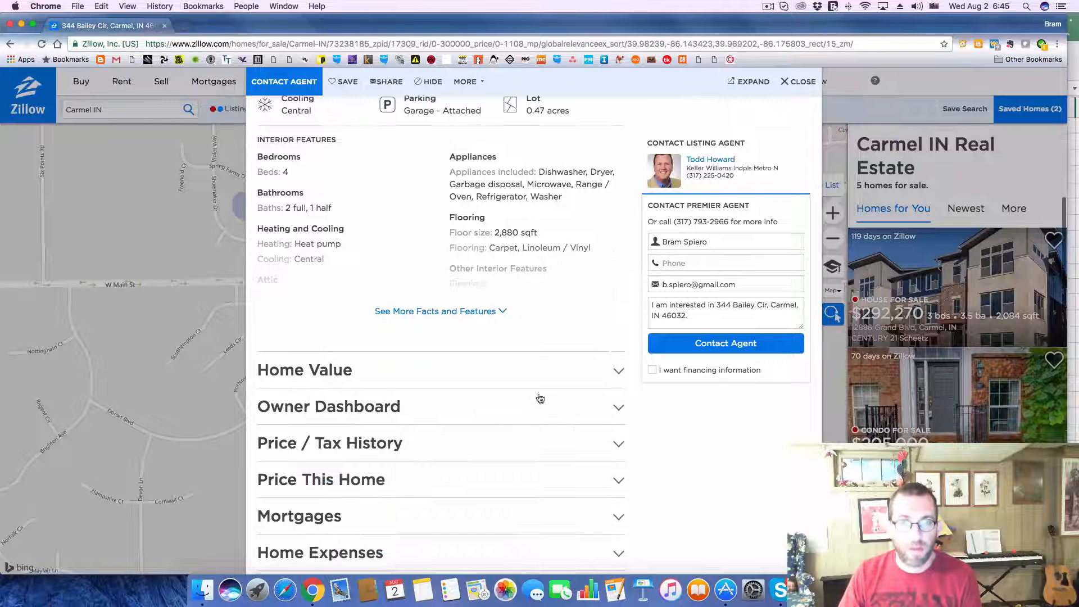
left_click(614, 443)
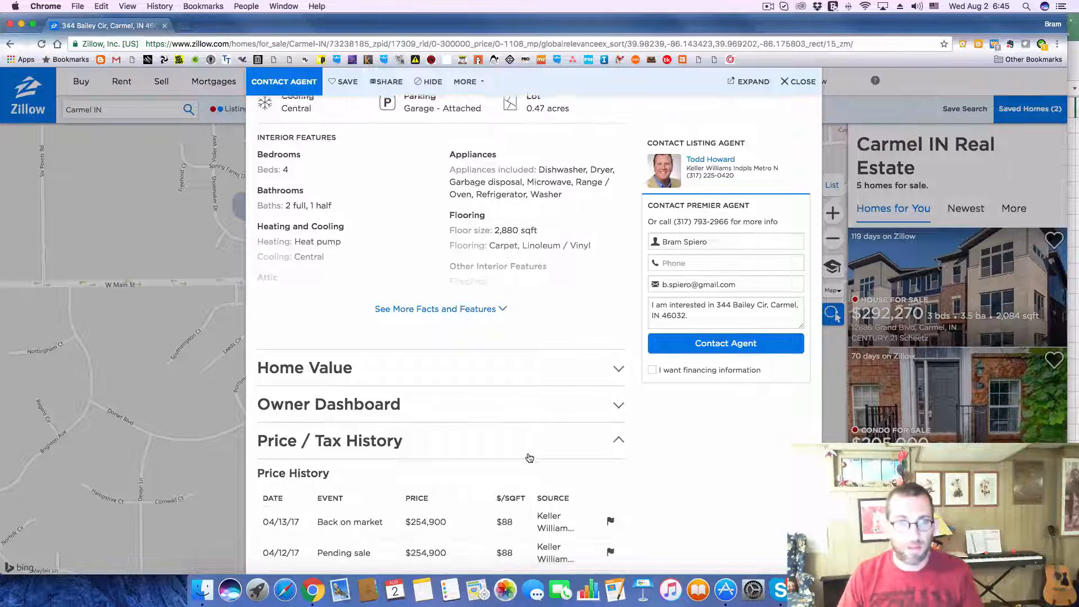
scroll(528, 457, "down", 2)
scroll(529, 458, "down", 5)
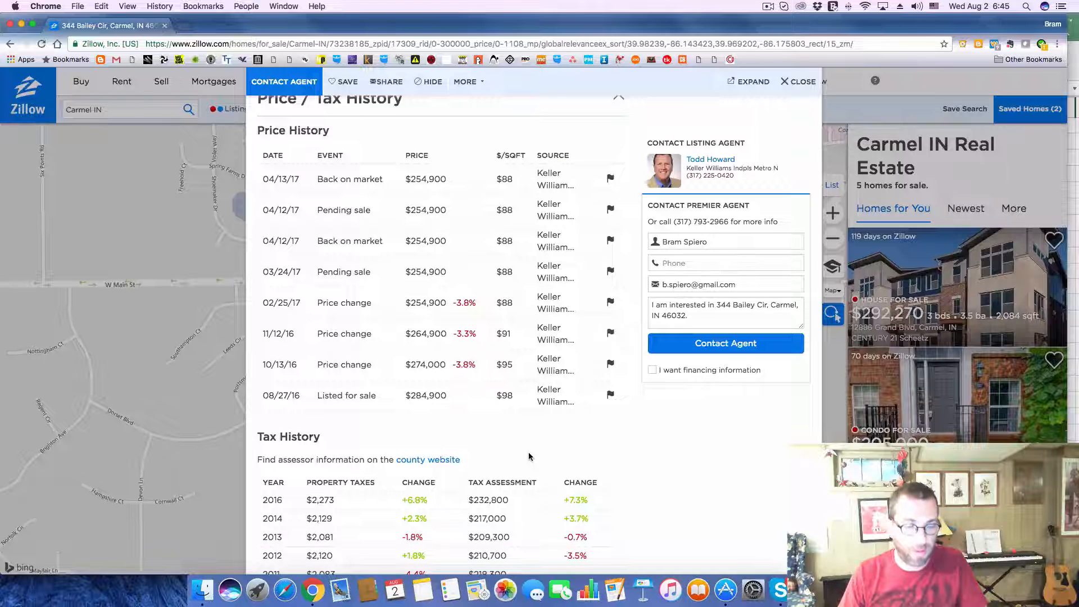
key("super+Tab")
left_click(998, 270)
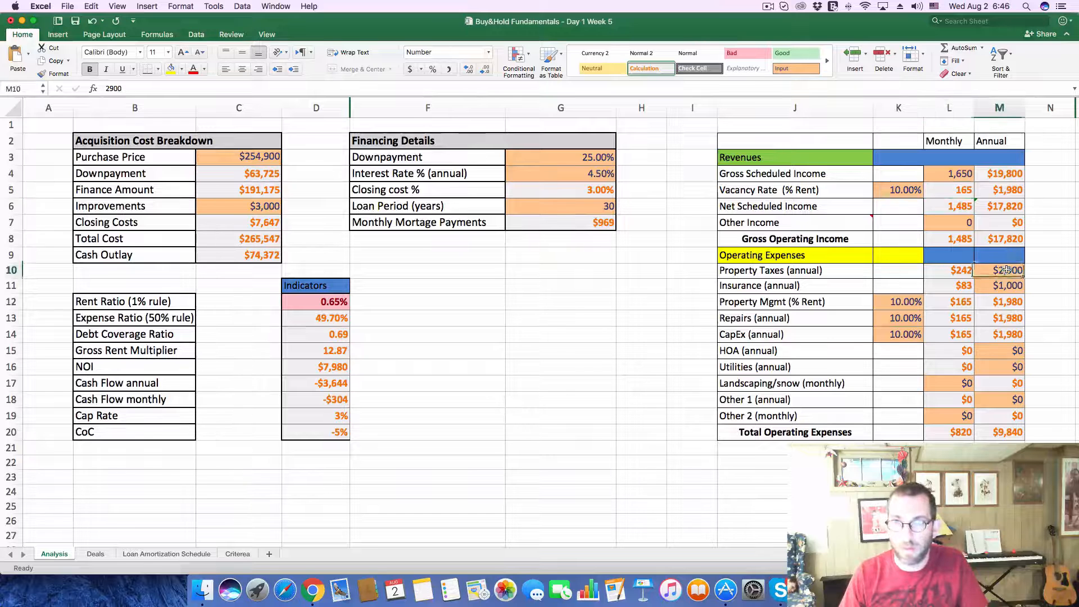
type("2300")
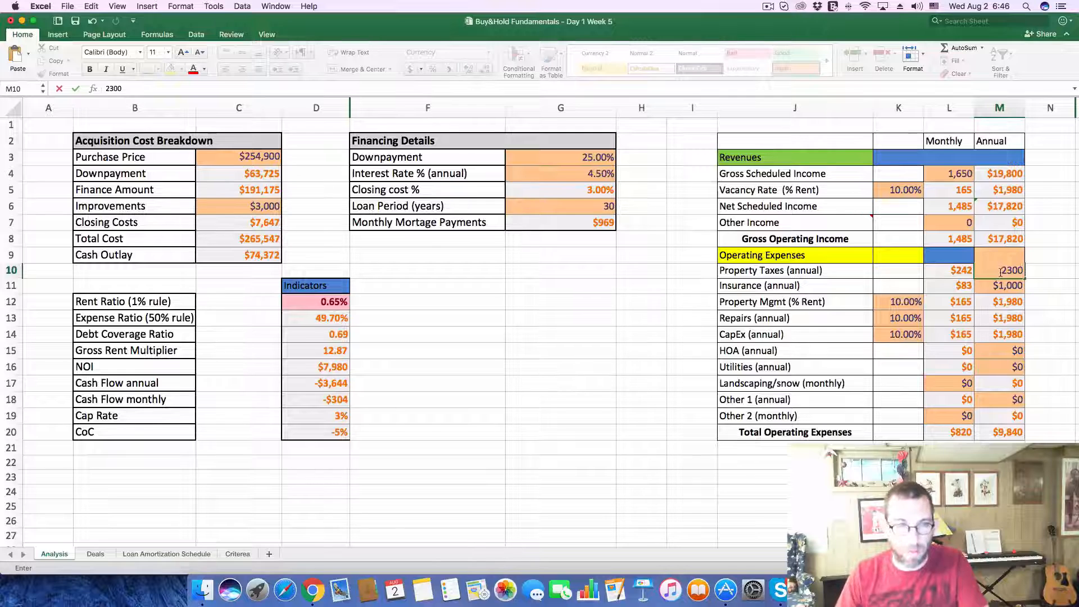
key("Return")
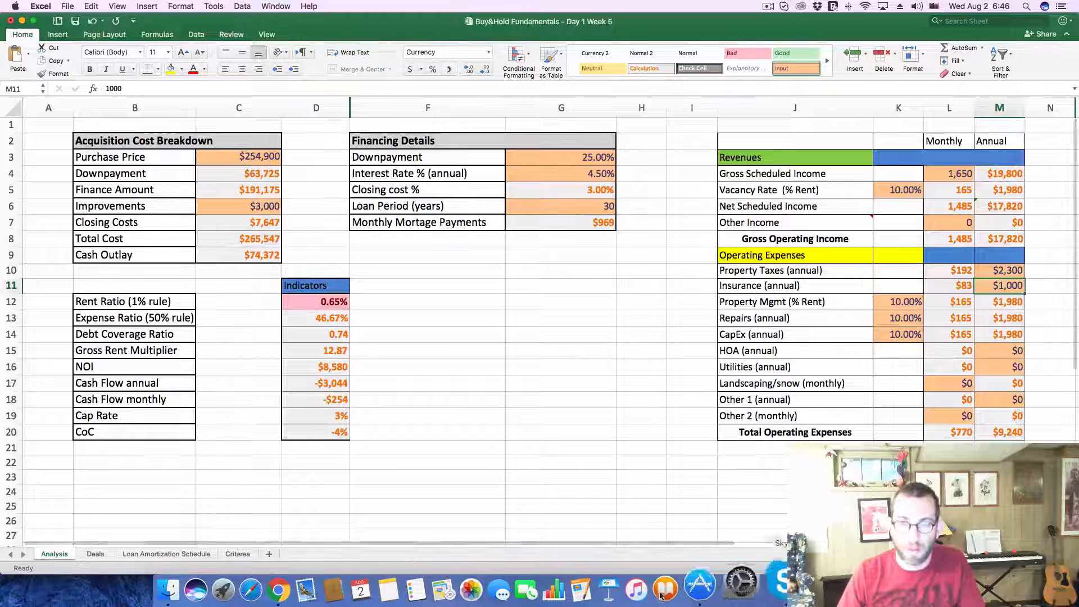
Step: Record a CF of -254 and a CoC of -.04 for deal 274 on the Deals sheet
left_click(95, 554)
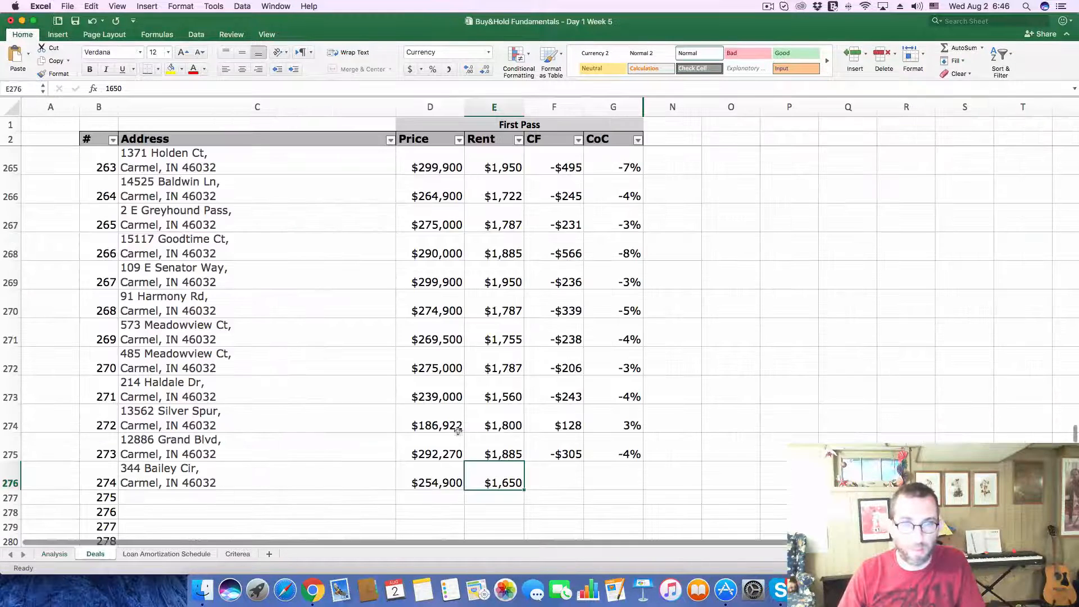
left_click(573, 479)
type("-$2")
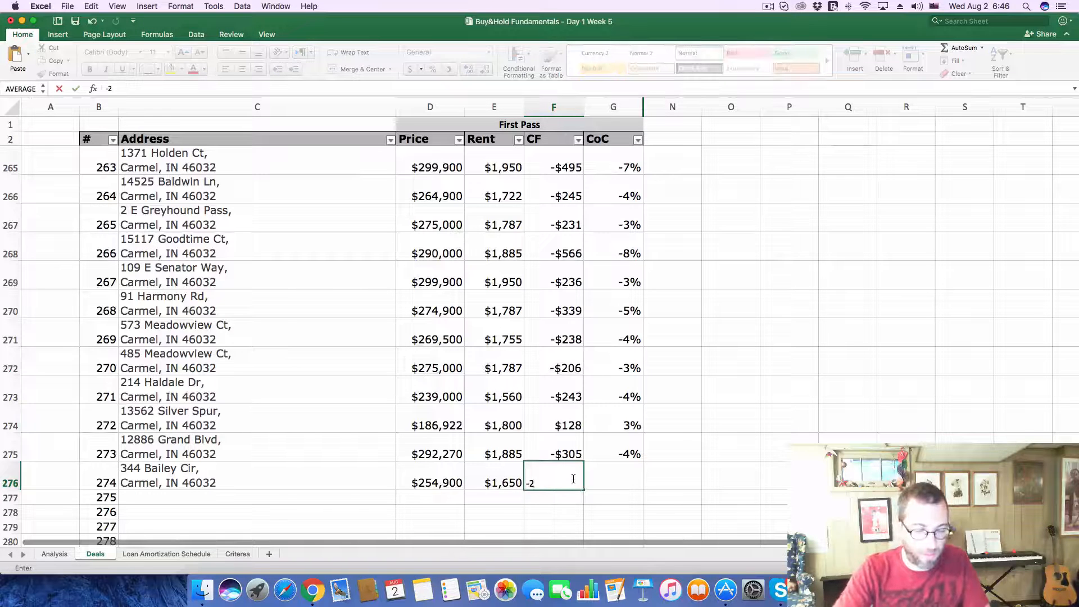
type("54")
key("Tab")
type("-.04")
key("Return")
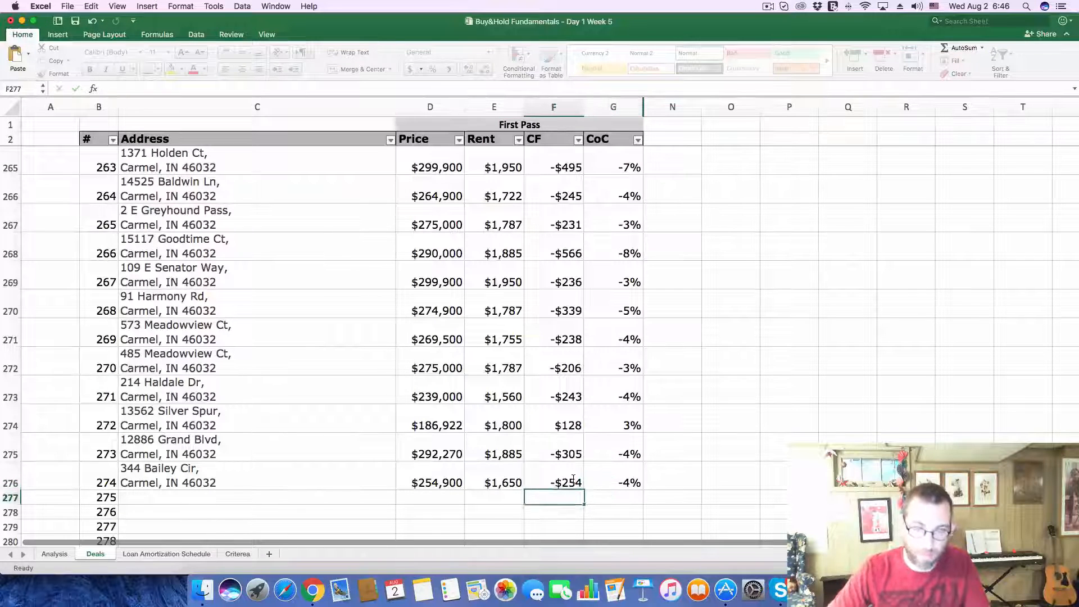
Step: In Zillow, close the current listing and open the $300K listing south of Dorset Blvd, near Spring Mill Rd
key("super+Tab")
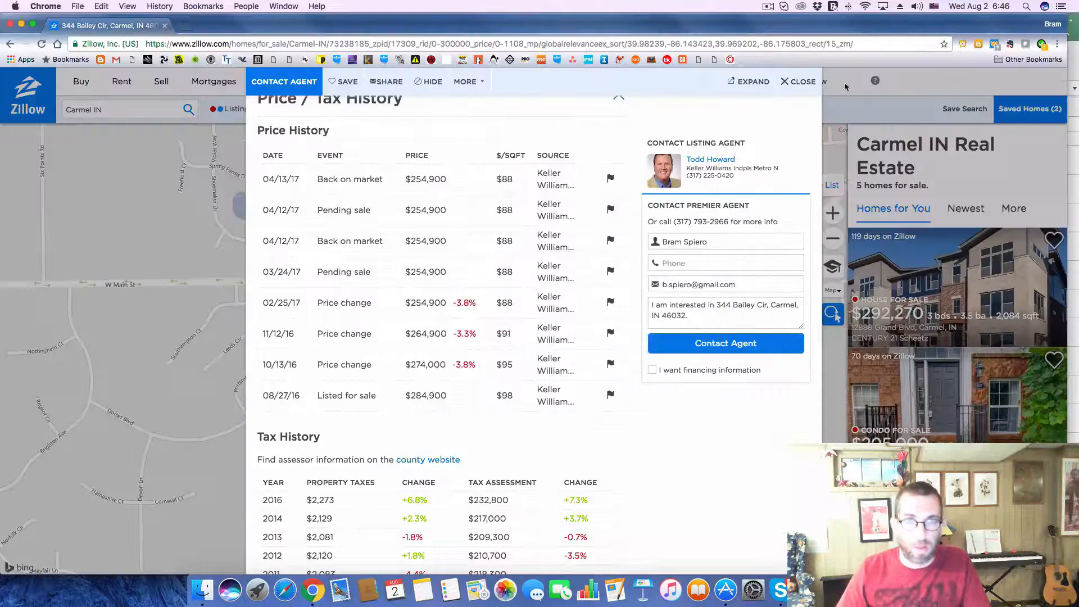
left_click(800, 82)
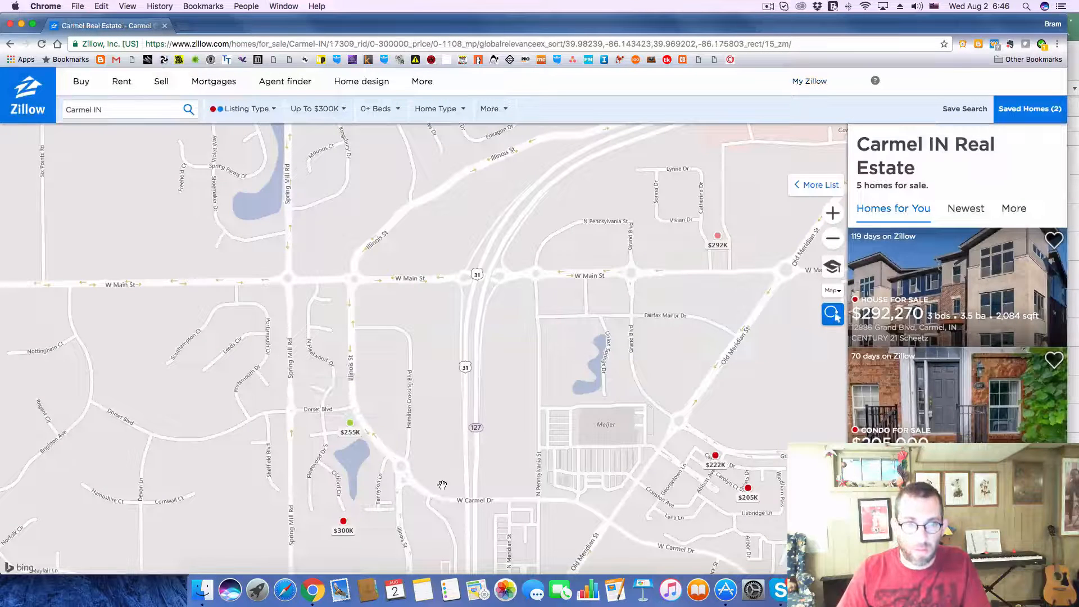
left_click(340, 524)
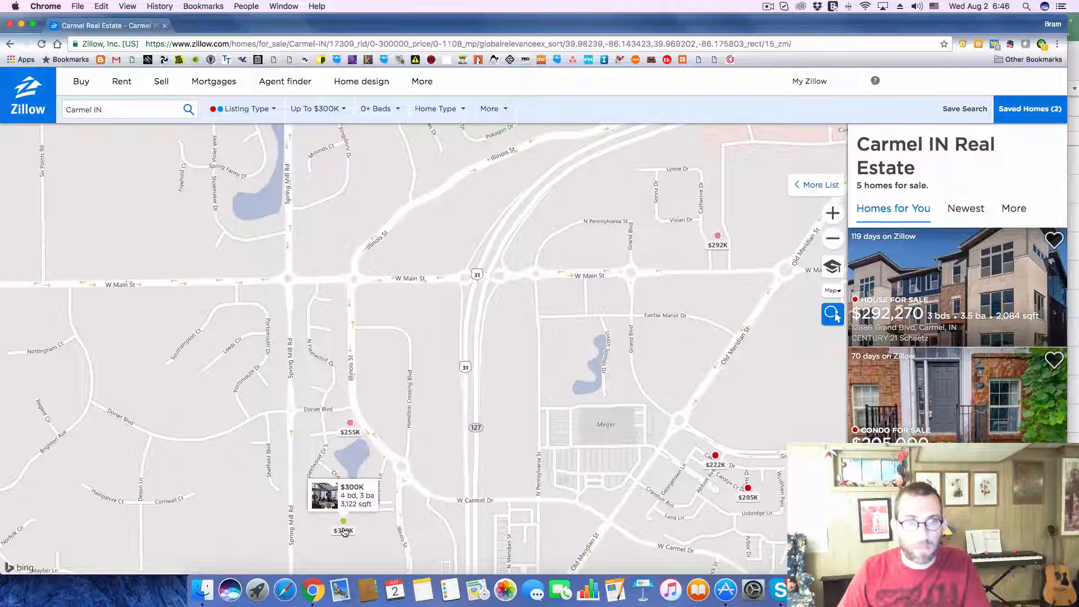
left_click(344, 531)
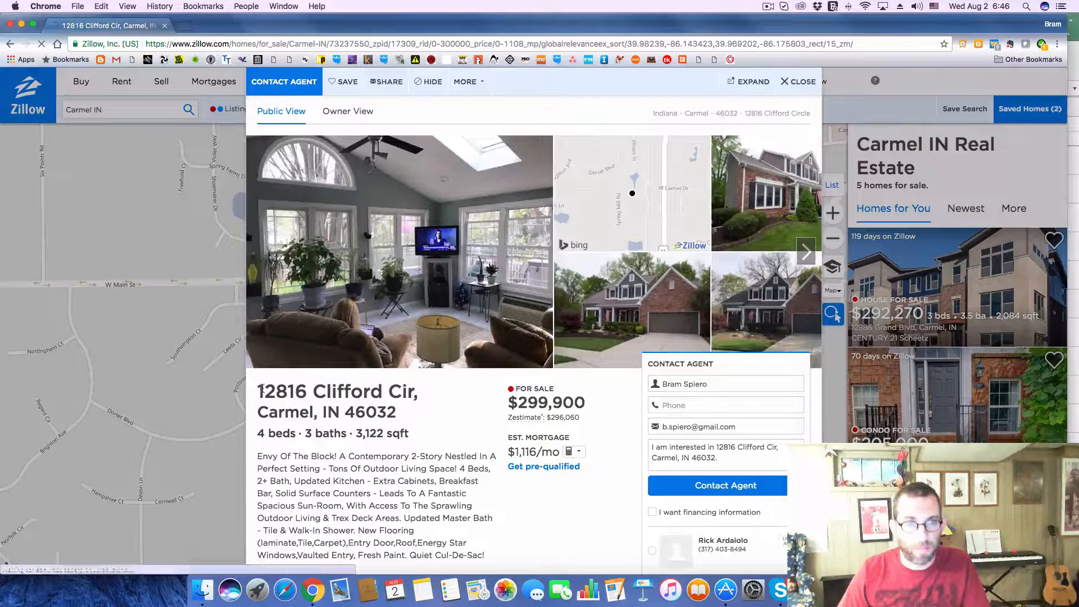
Step: Copy the $300K listing's address into the Address of deal 275 on Excel's Deals sheet
left_click_drag(262, 388, 365, 402)
left_click_drag(262, 391, 382, 416)
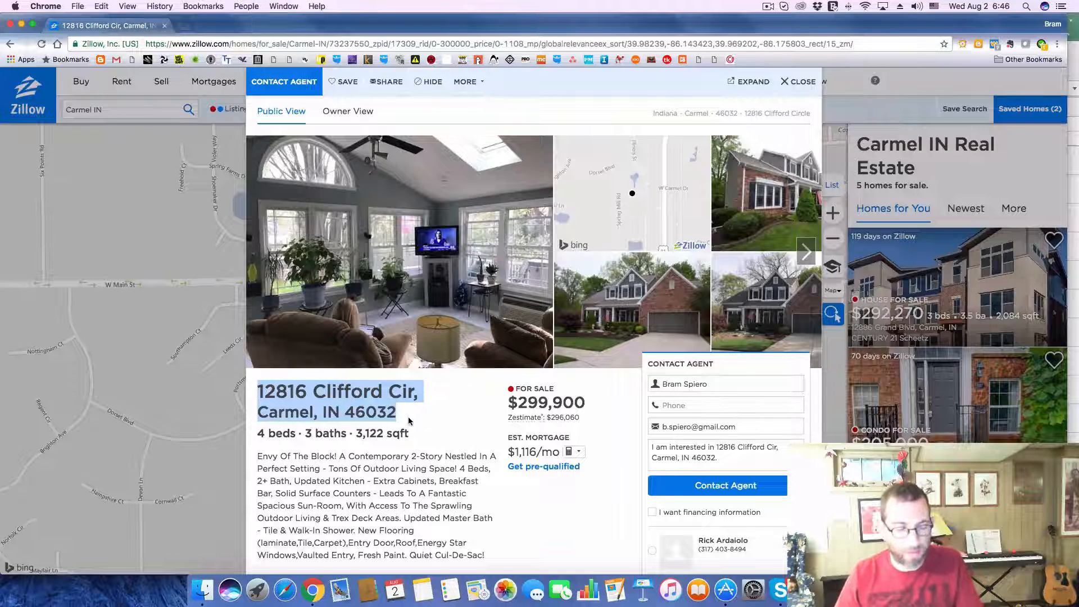
key("super+Tab")
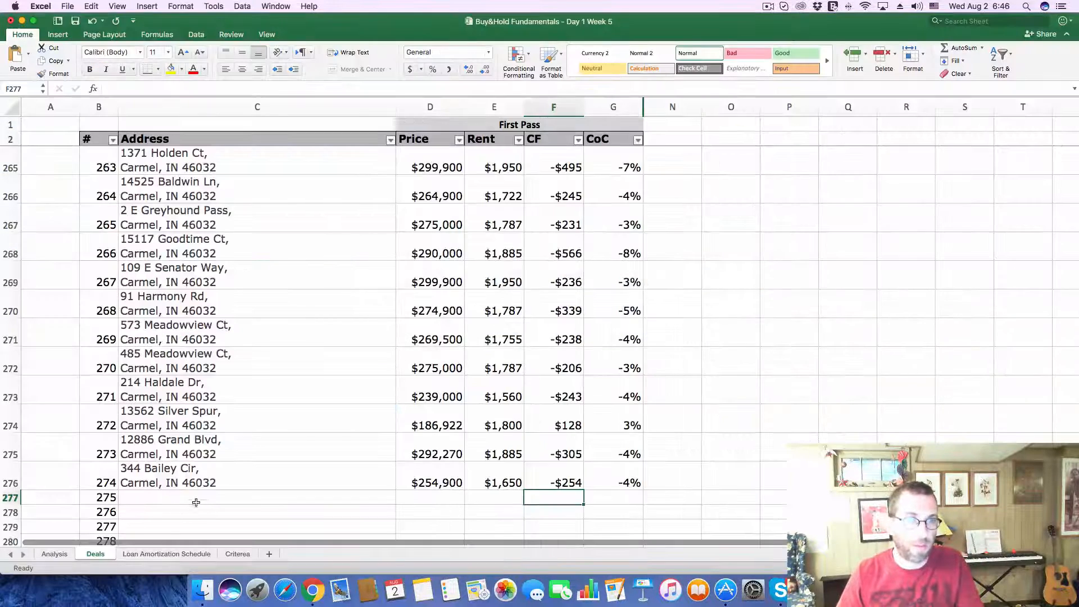
left_click(197, 499)
left_click(221, 89)
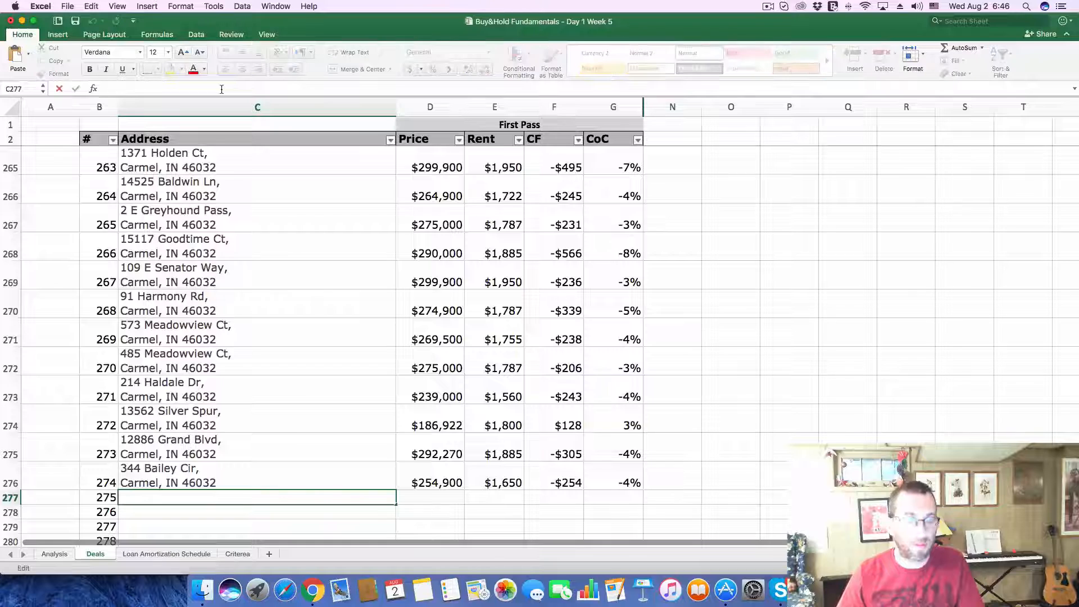
type("Carmel, IN 46032")
scroll(289, 347, "down", 5)
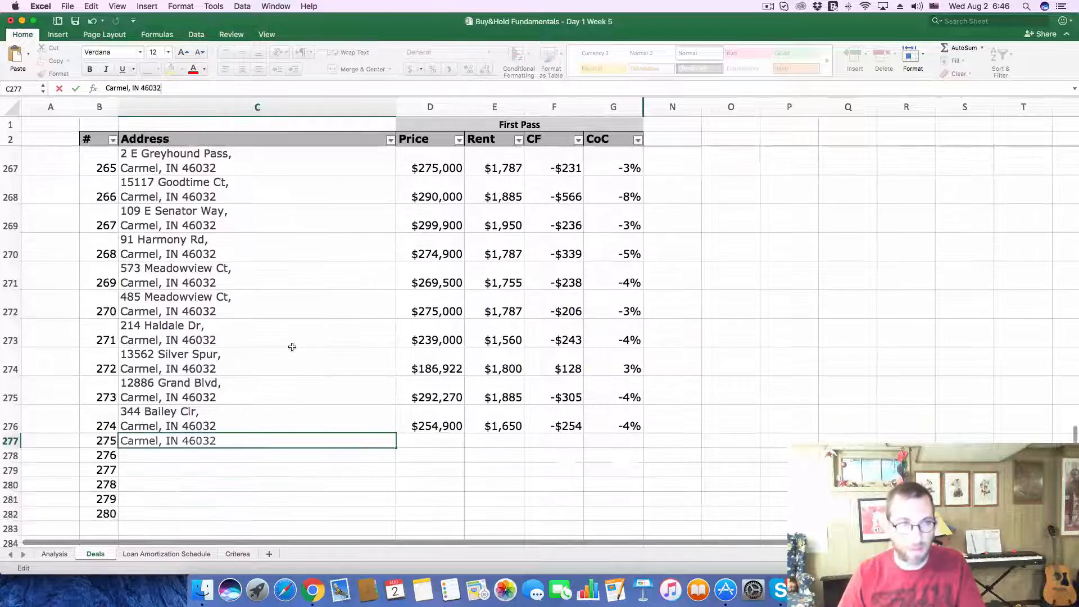
scroll(293, 347, "down", 6)
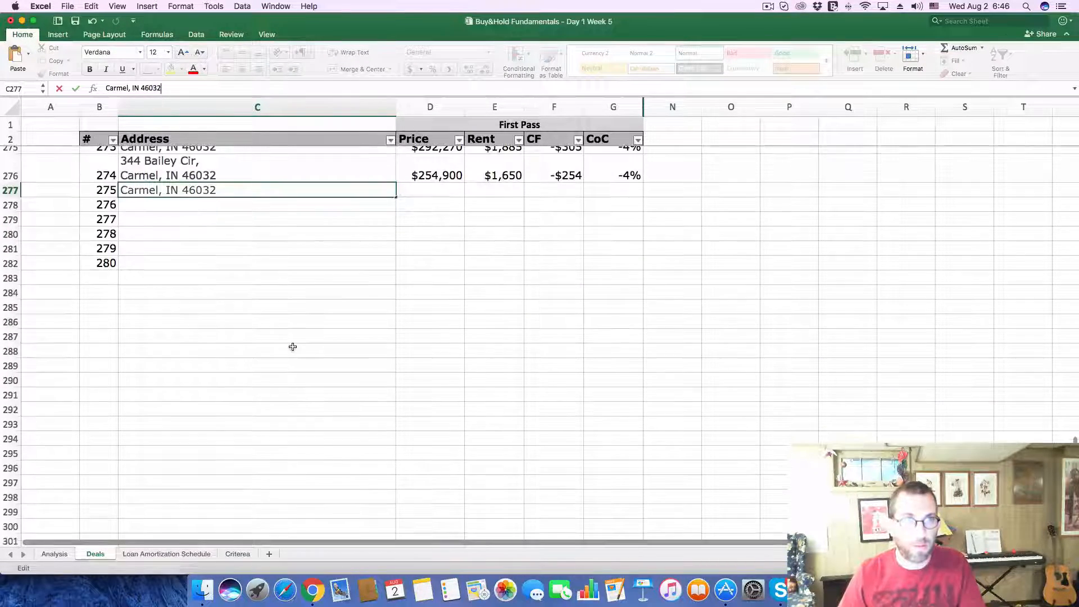
left_click(290, 298)
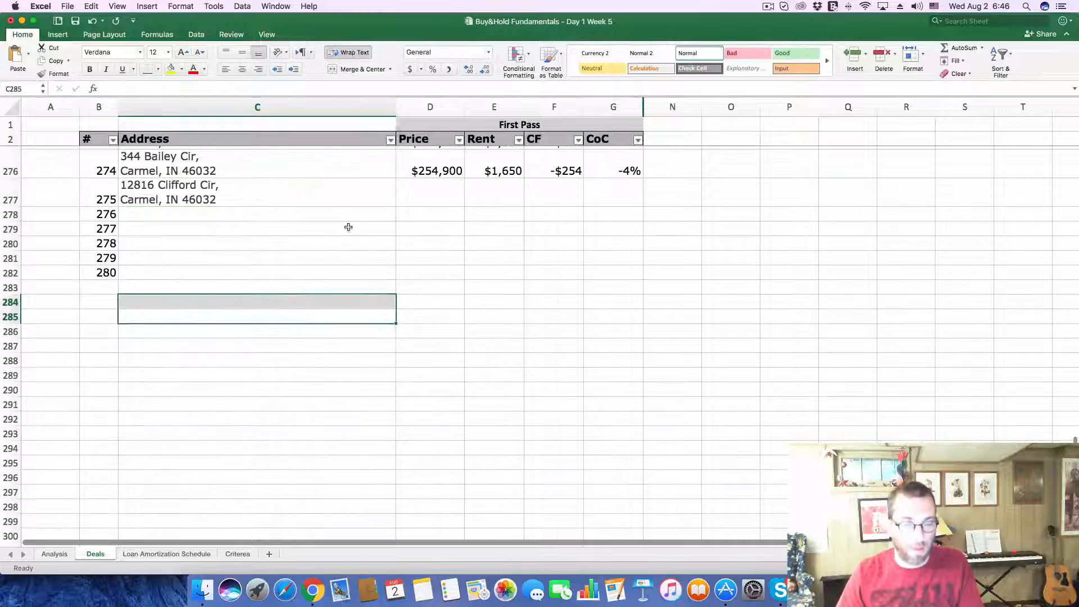
Step: Copy the listing's price of 299,900 from Zillow into the Price of deal 275 on the Deals sheet, keeping the cell's own formatting
key("super+Tab")
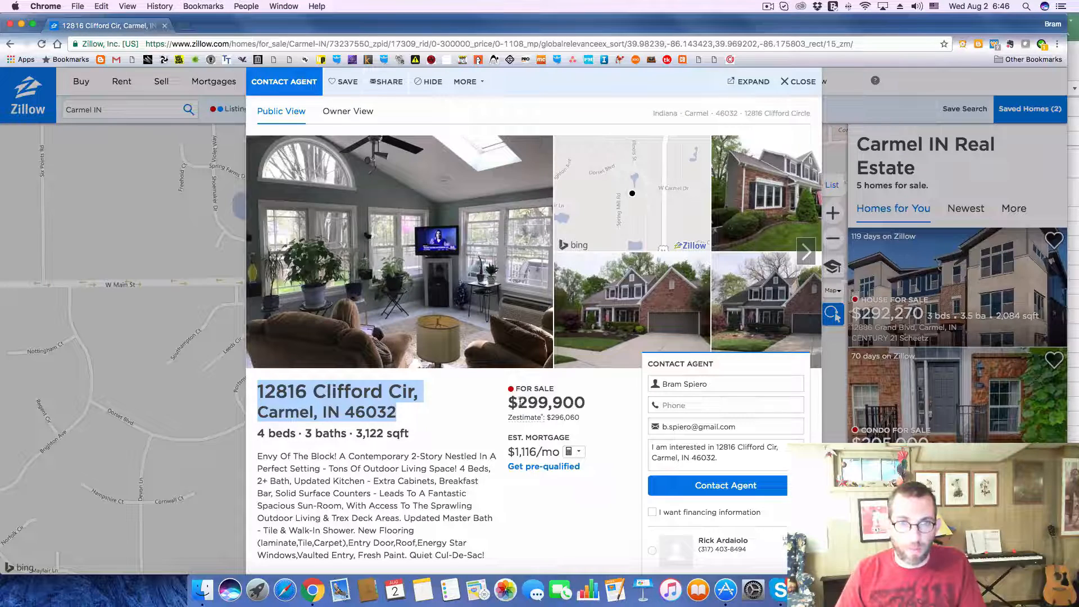
left_click_drag(518, 402, 585, 399)
key("super+c")
key("super+Tab")
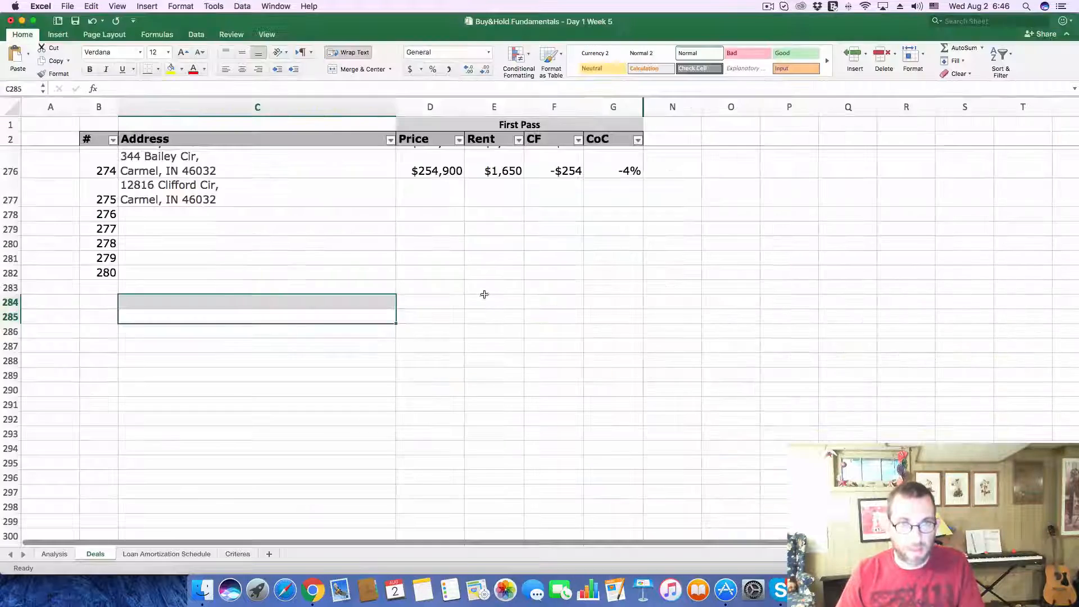
left_click(431, 192)
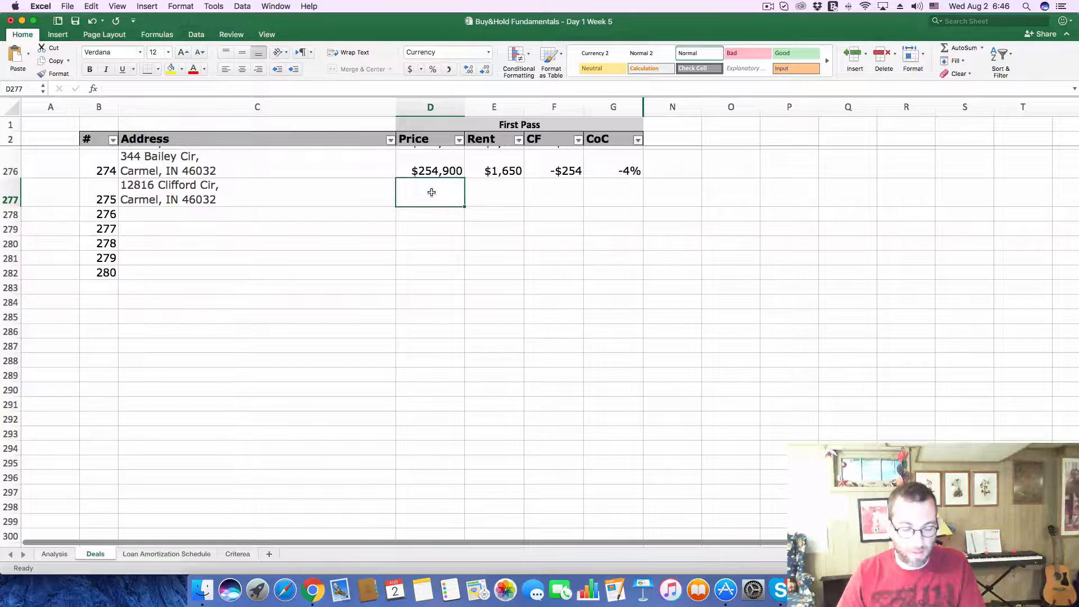
key("super+v")
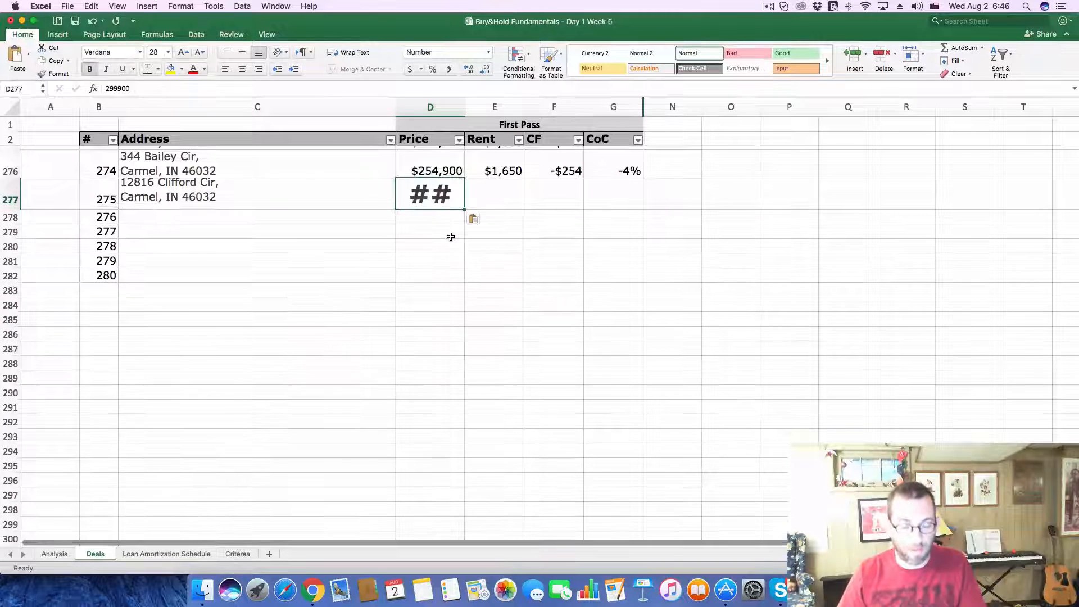
key("super+z")
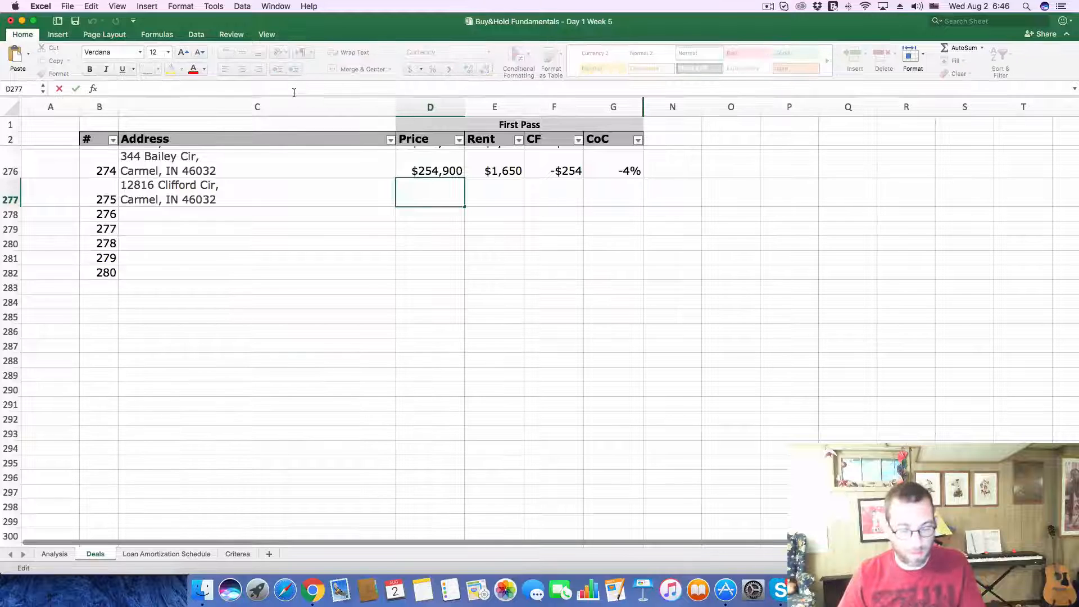
type("299,900")
key("Return")
scroll(394, 266, "up", 3)
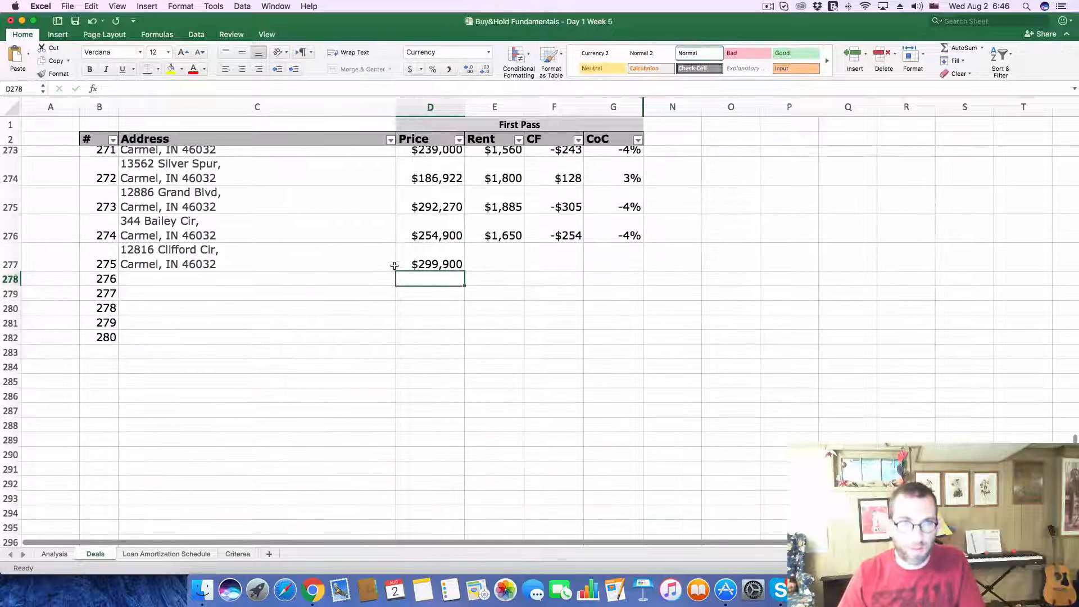
scroll(395, 265, "up", 2)
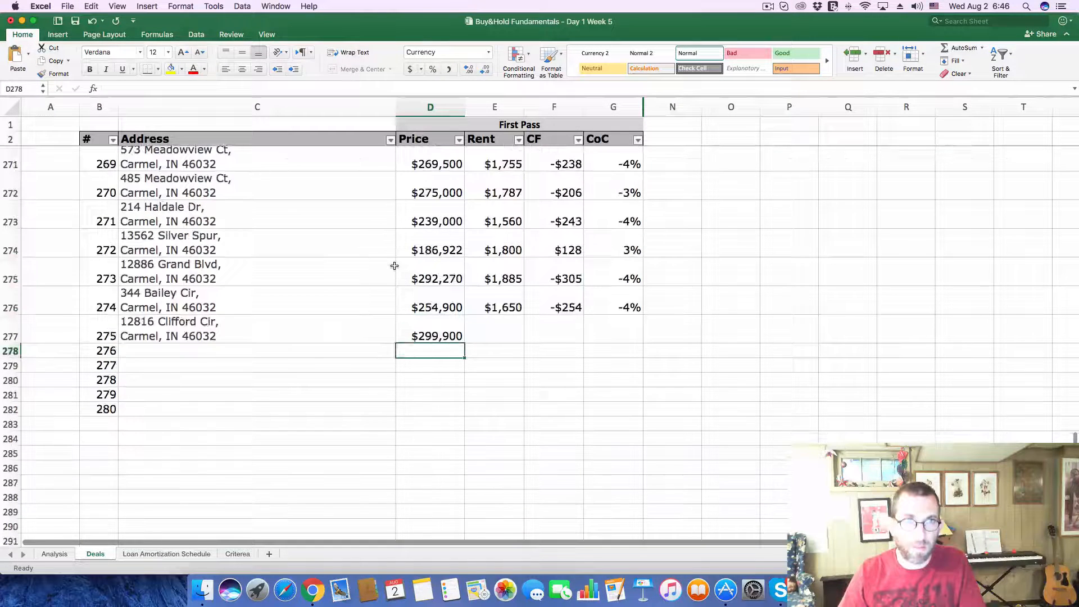
Step: Enter 1900 as the Rent of deal 275 on the Deals sheet
left_click(506, 333)
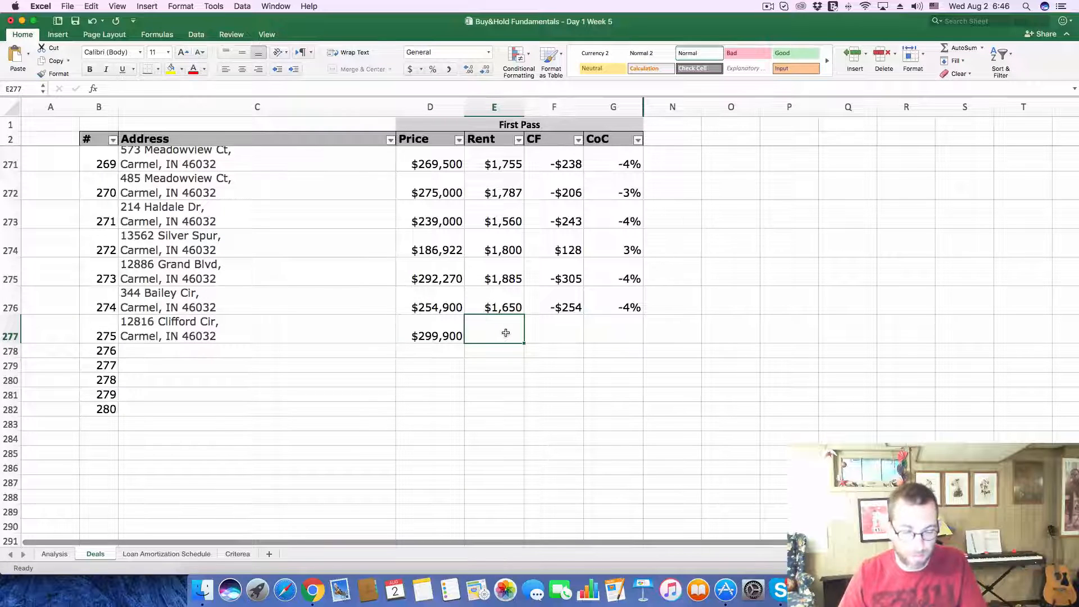
type("1900")
left_click(572, 386)
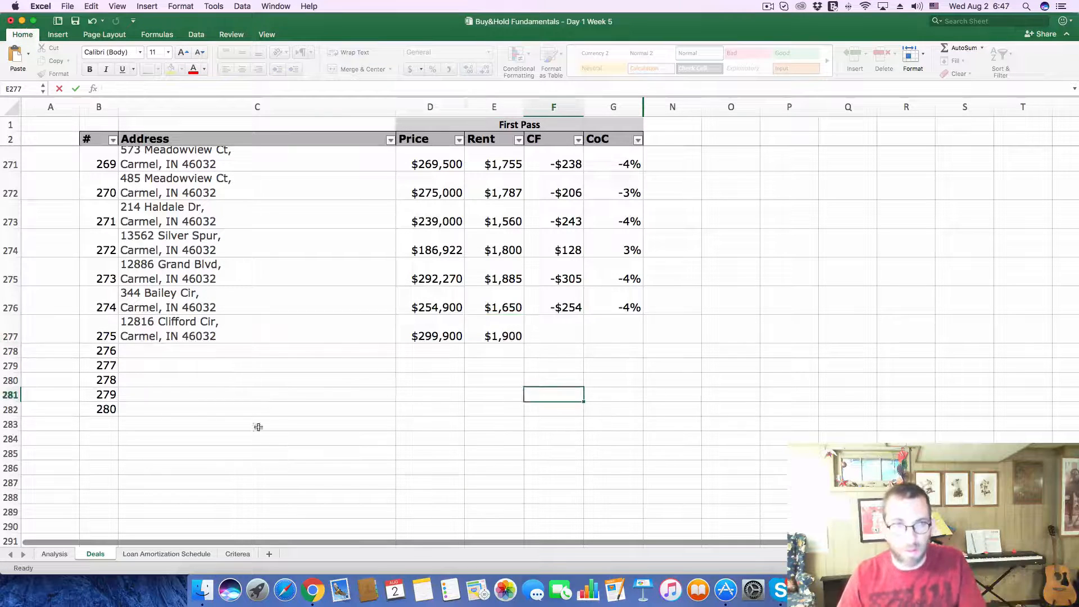
Step: On the Analysis sheet, set the Purchase Price to 299900 and the monthly Gross Scheduled Income to 1900
left_click(55, 554)
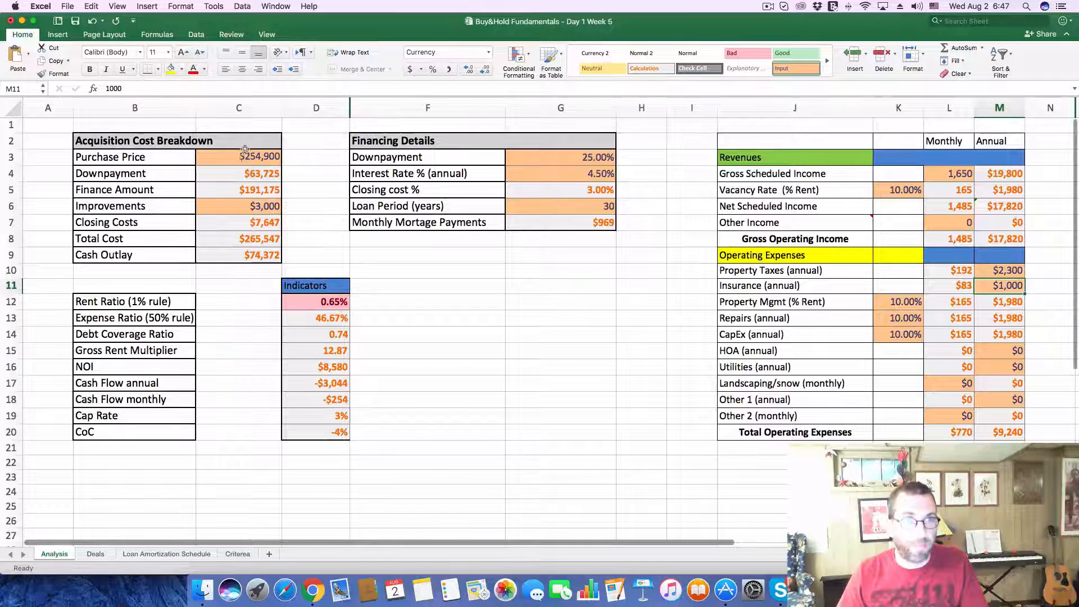
left_click(230, 158)
left_click_drag(161, 89, 87, 88)
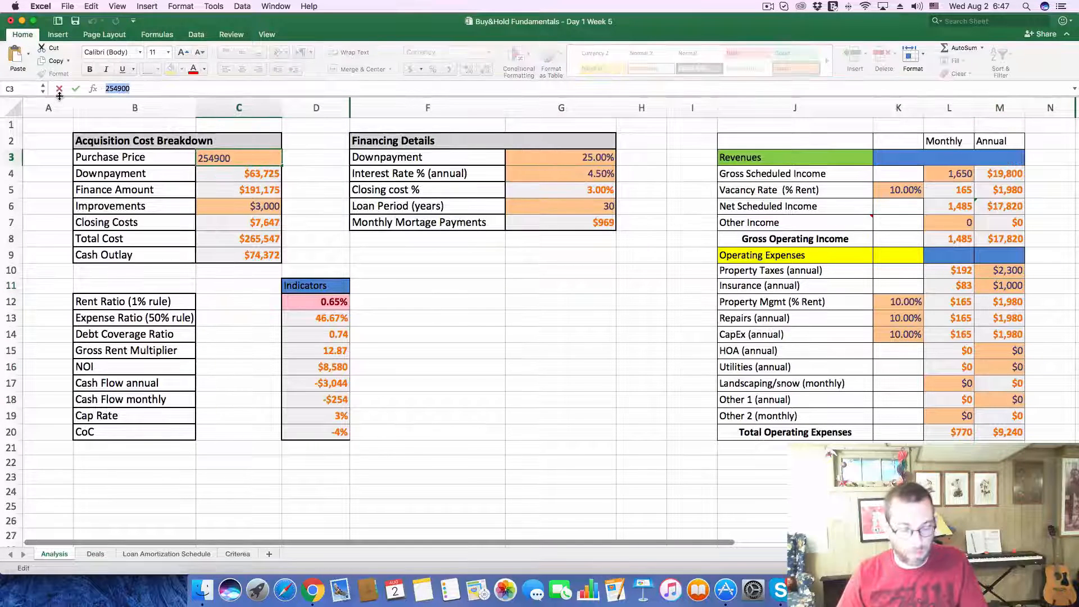
type("299900")
key("Return")
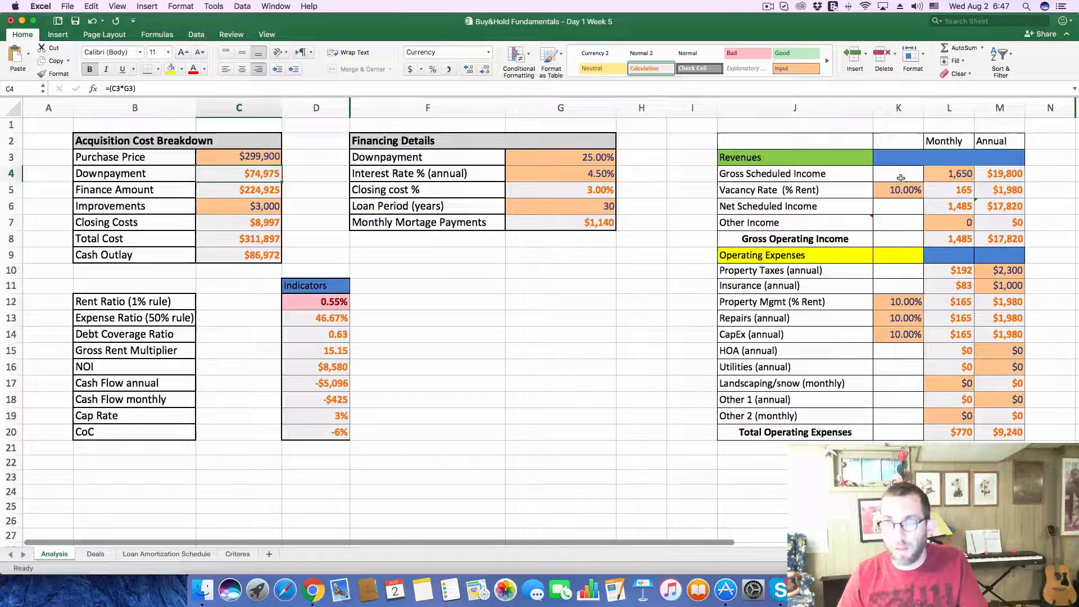
left_click(947, 175)
type("1900")
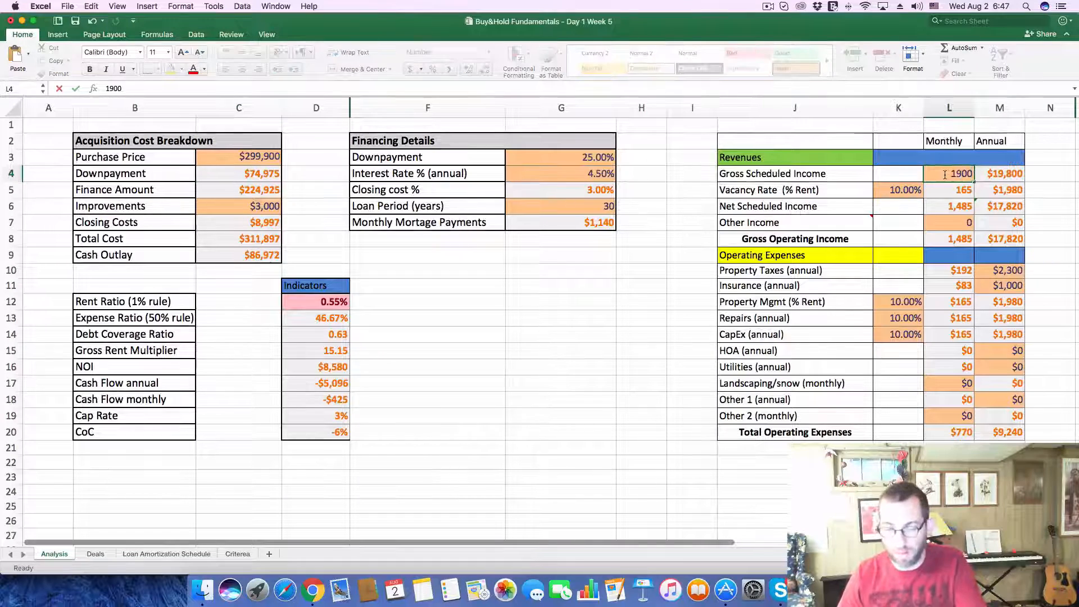
key("Return")
Step: Look up the listing's tax history in Zillow and set the annual Property Taxes to 2400 on Excel's Analysis sheet
left_click(312, 590)
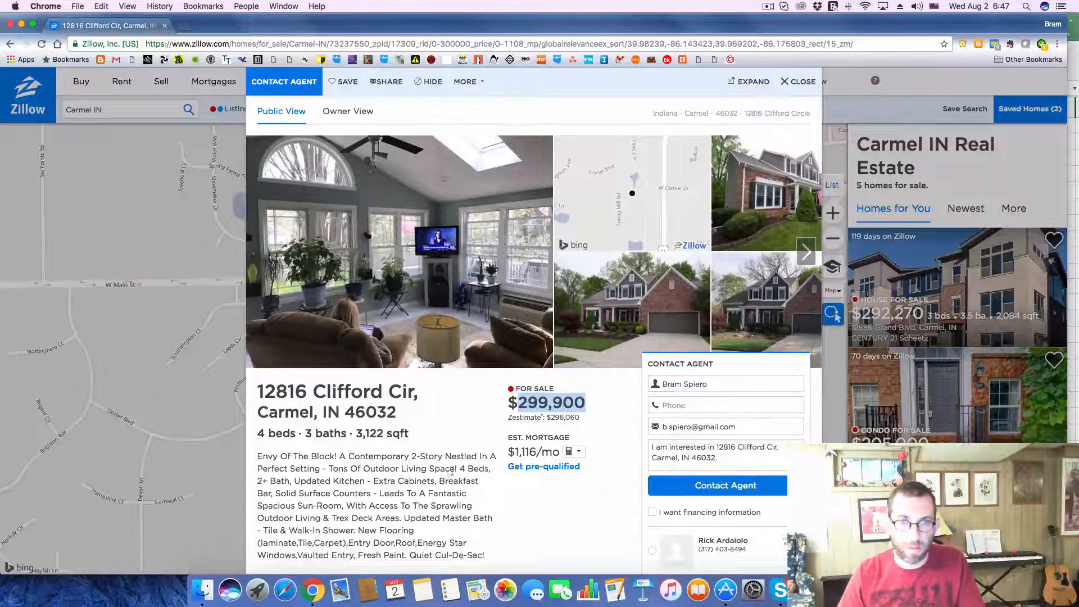
scroll(421, 536, "down", 10)
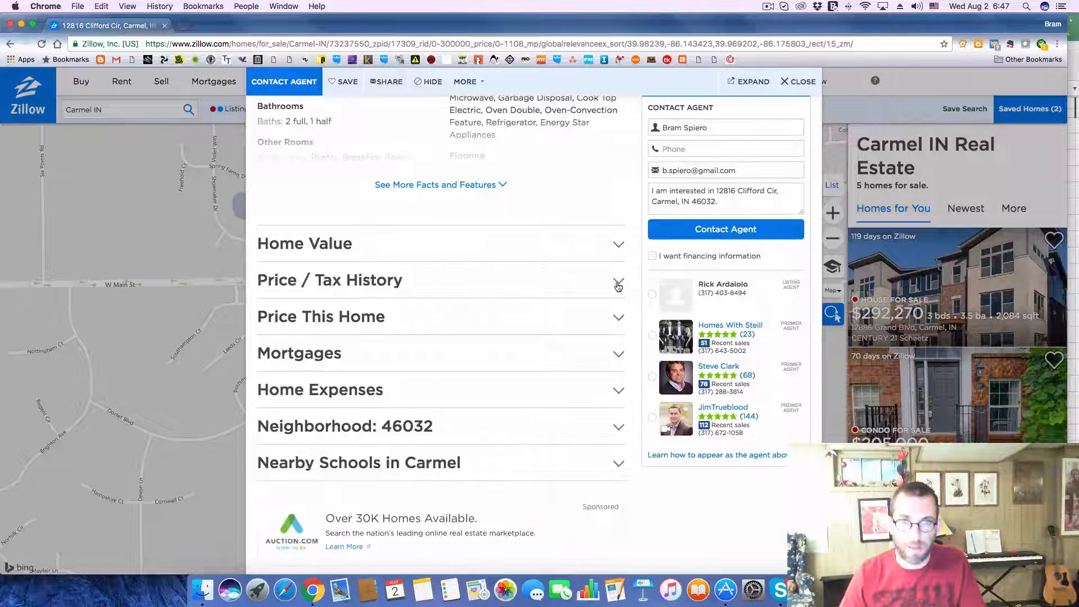
left_click(618, 283)
scroll(489, 360, "down", 2)
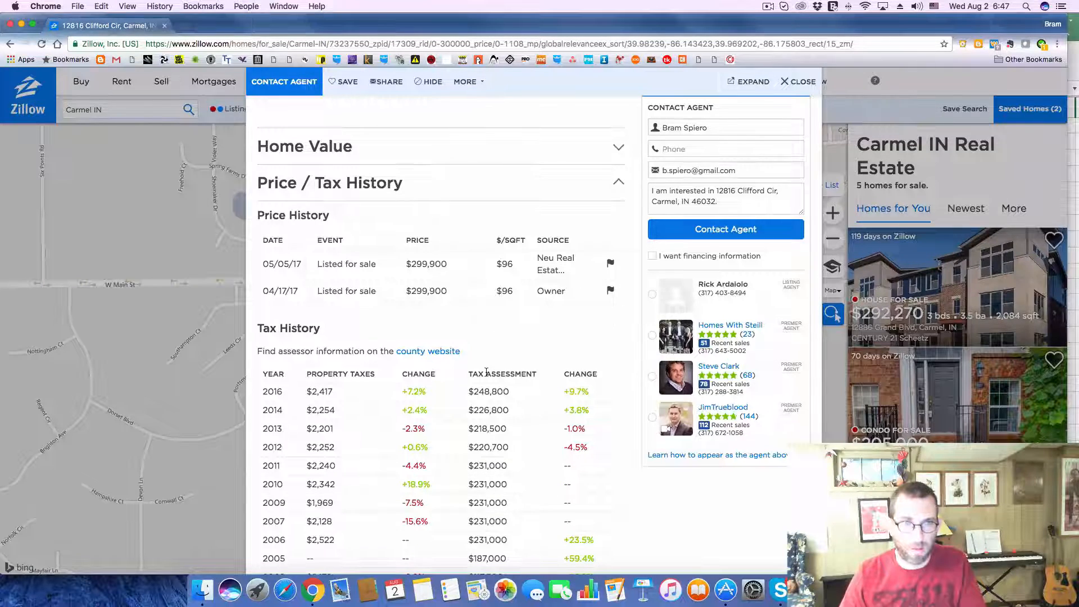
key("super+Tab")
left_click(997, 270)
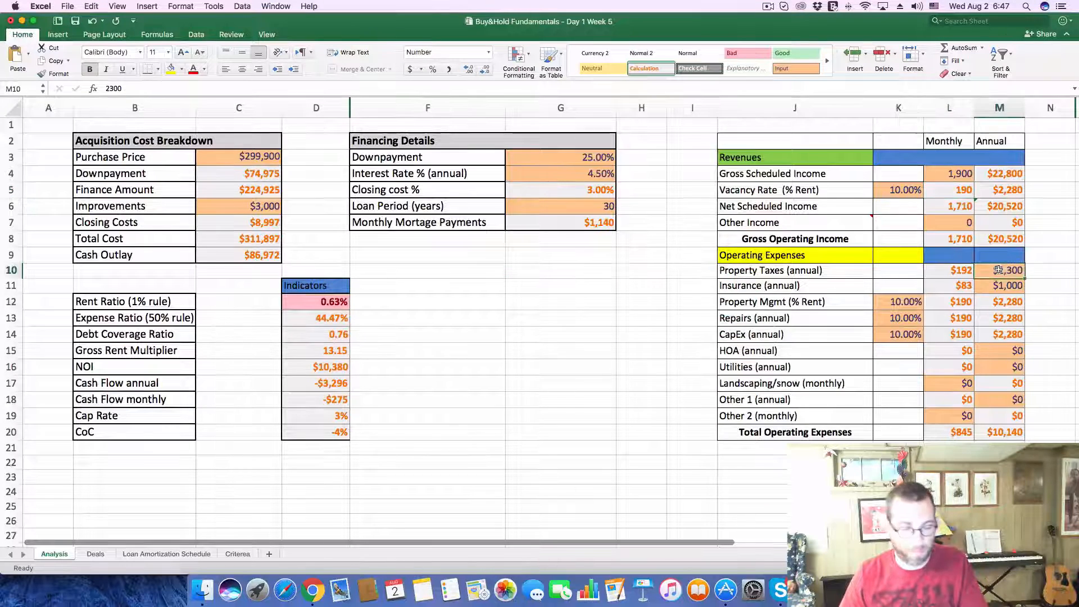
type("2400")
key("Return")
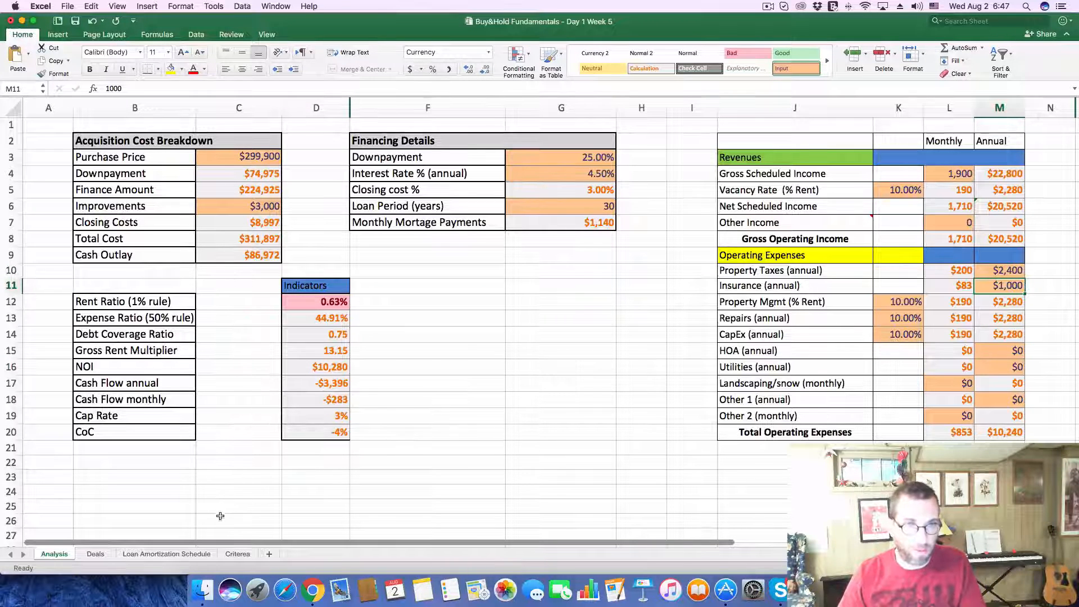
Step: Record a CF of -283 and a CoC of -.04 for deal 275 on the Deals sheet
left_click(95, 554)
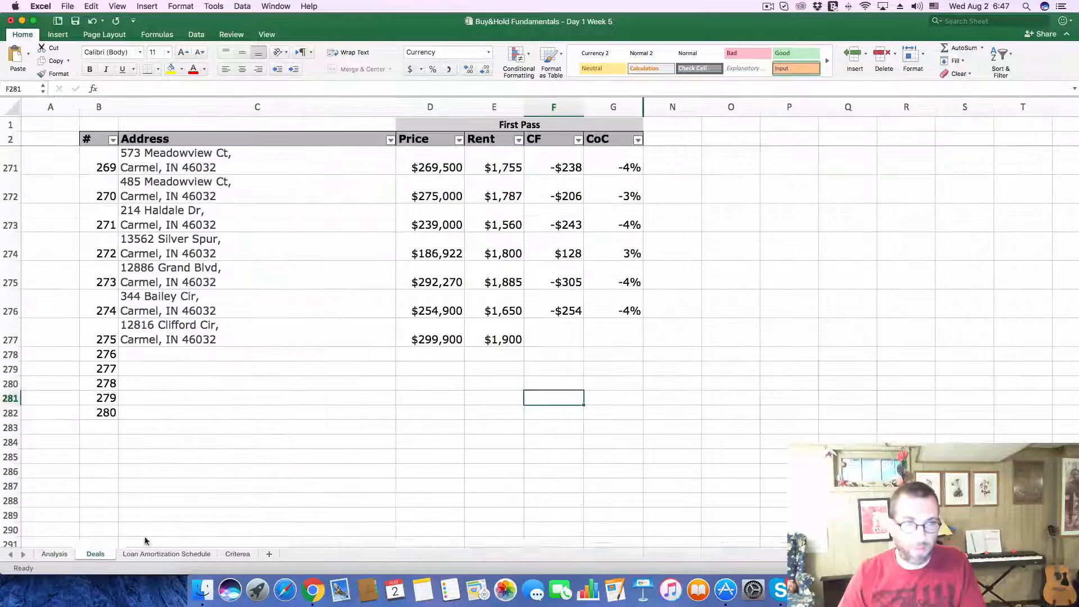
left_click(549, 339)
type("-$2")
type("8")
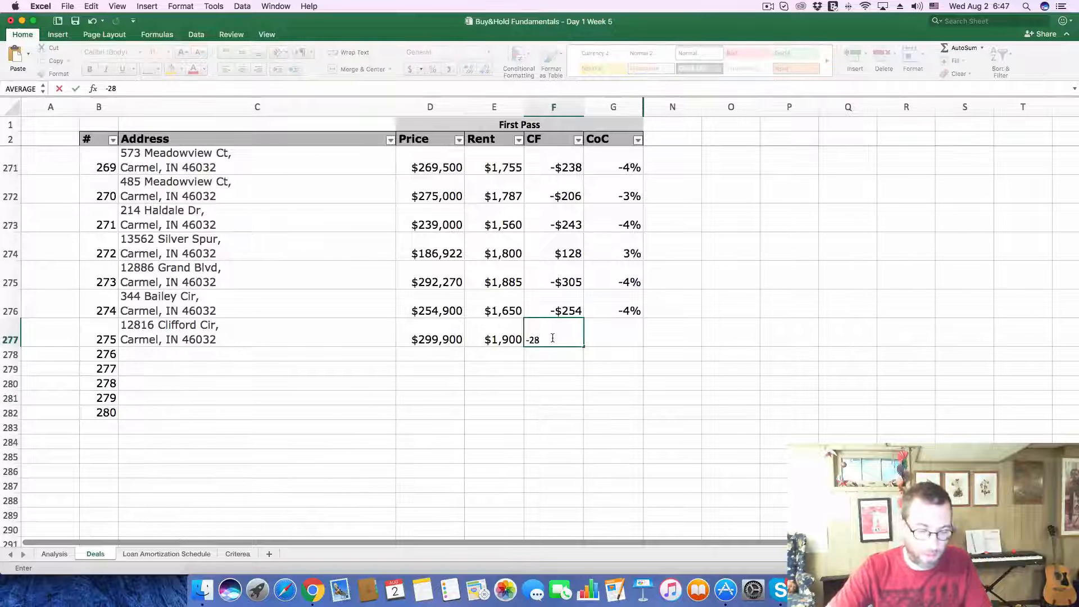
type("3")
key("Tab")
type("-.0")
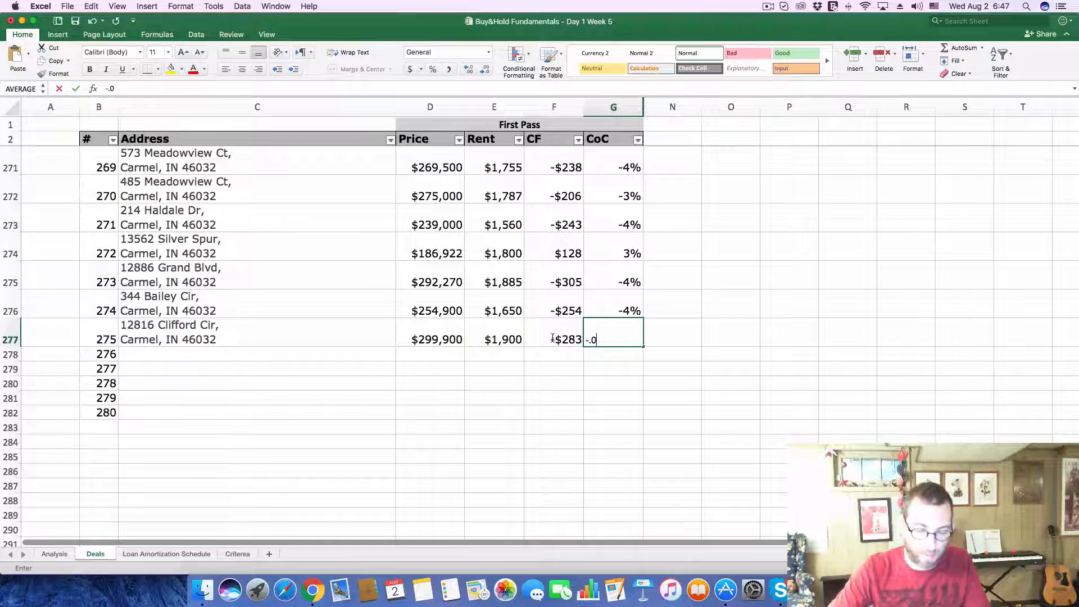
type("4")
key("Return")
Step: In Zillow, close the current listing and open the $222K listing southeast of Meijer, near Old Meridian St
key("super+Tab")
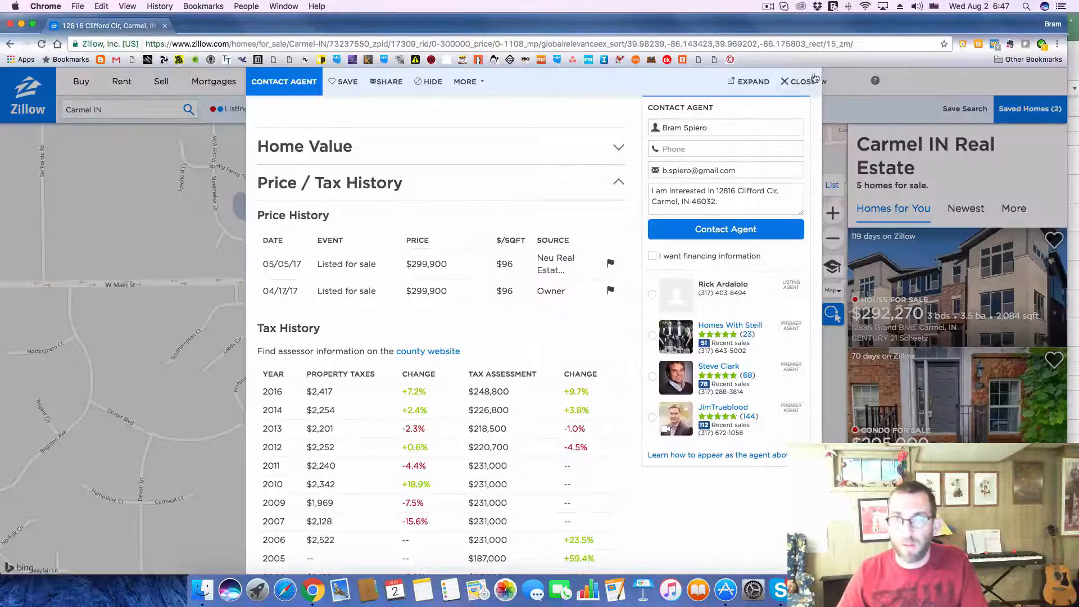
left_click(814, 80)
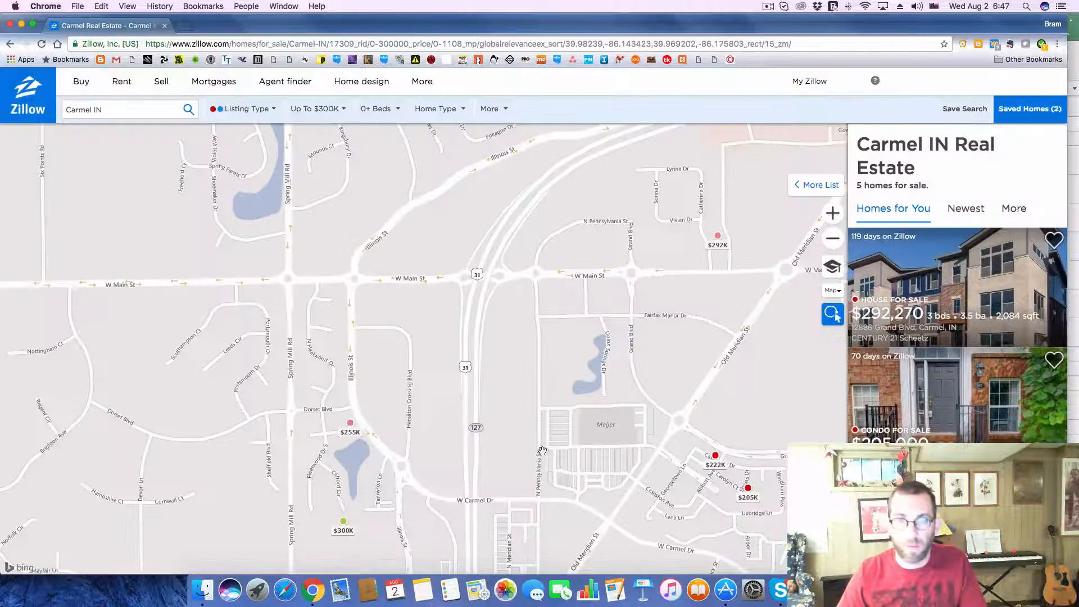
left_click(713, 460)
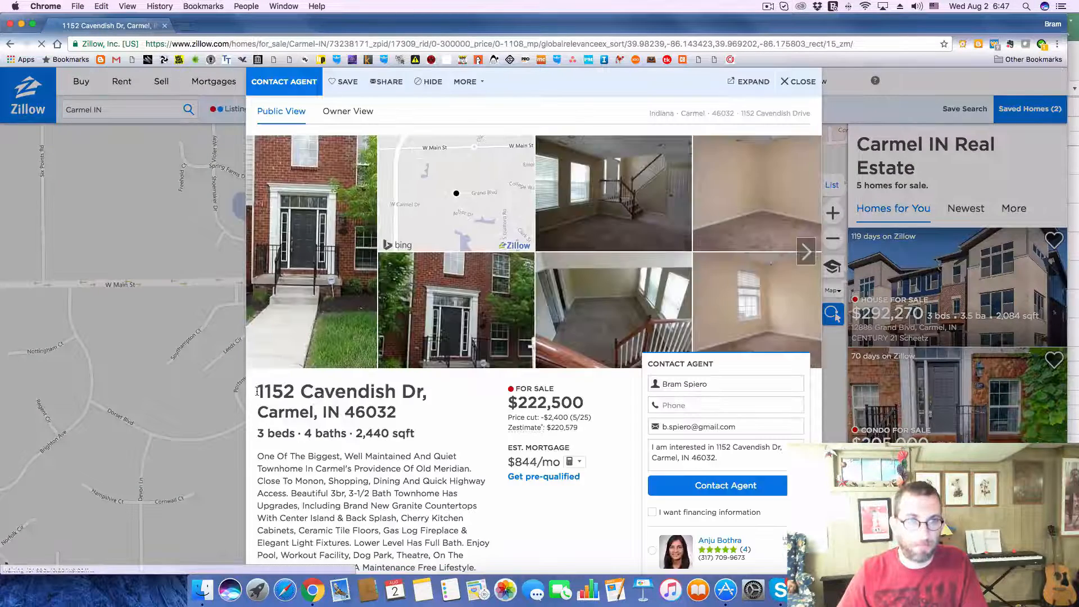
Step: Copy the $222K listing's address into the Address of deal 276 on Excel's Deals sheet
left_click_drag(257, 391, 412, 421)
key("super+c")
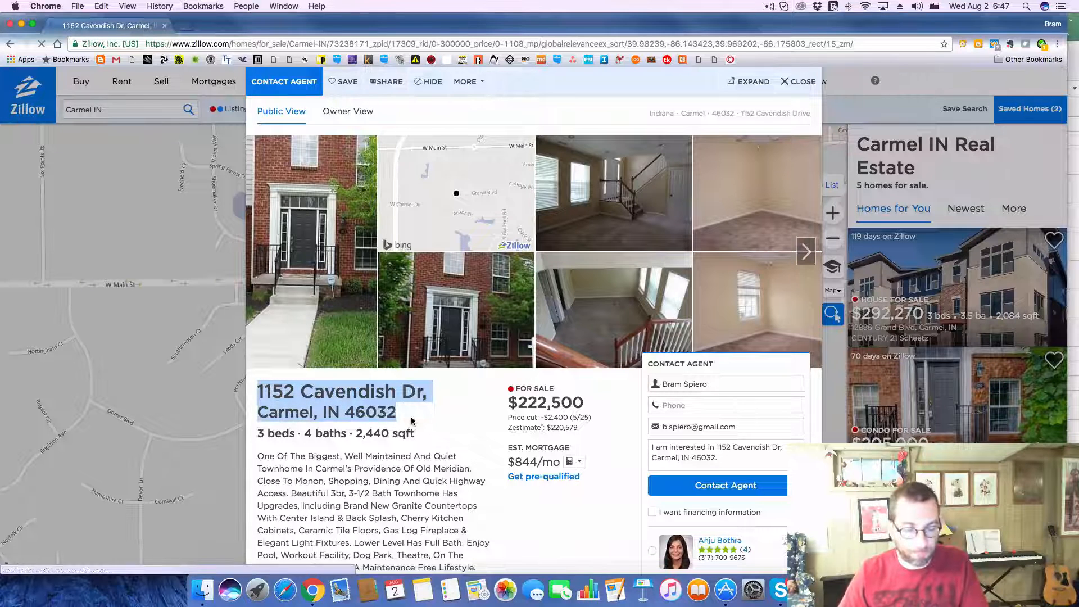
key("super+Tab")
left_click(232, 352)
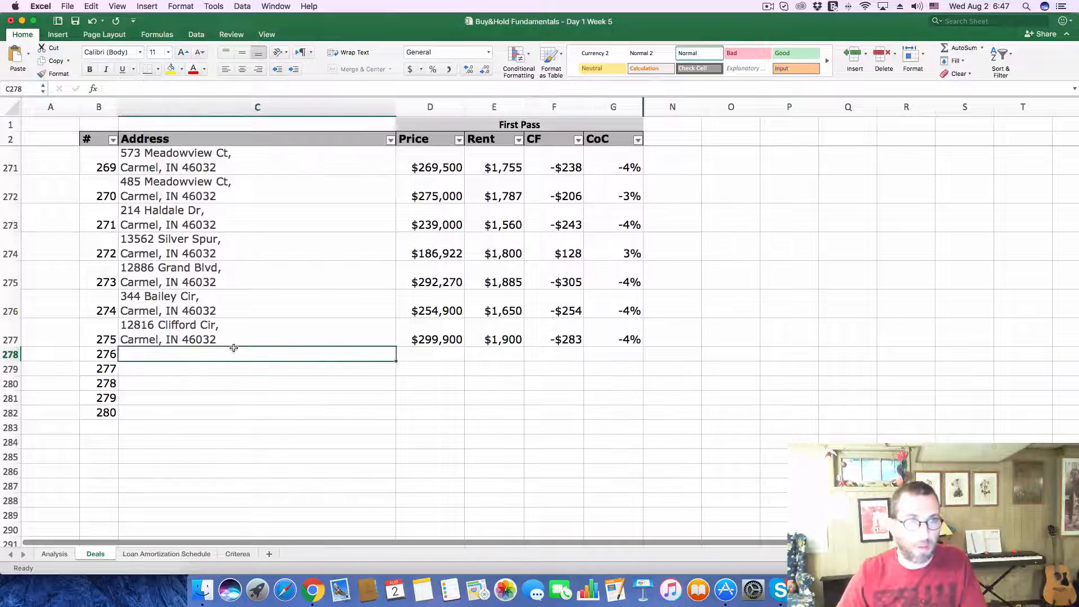
left_click(209, 88)
key("super+v")
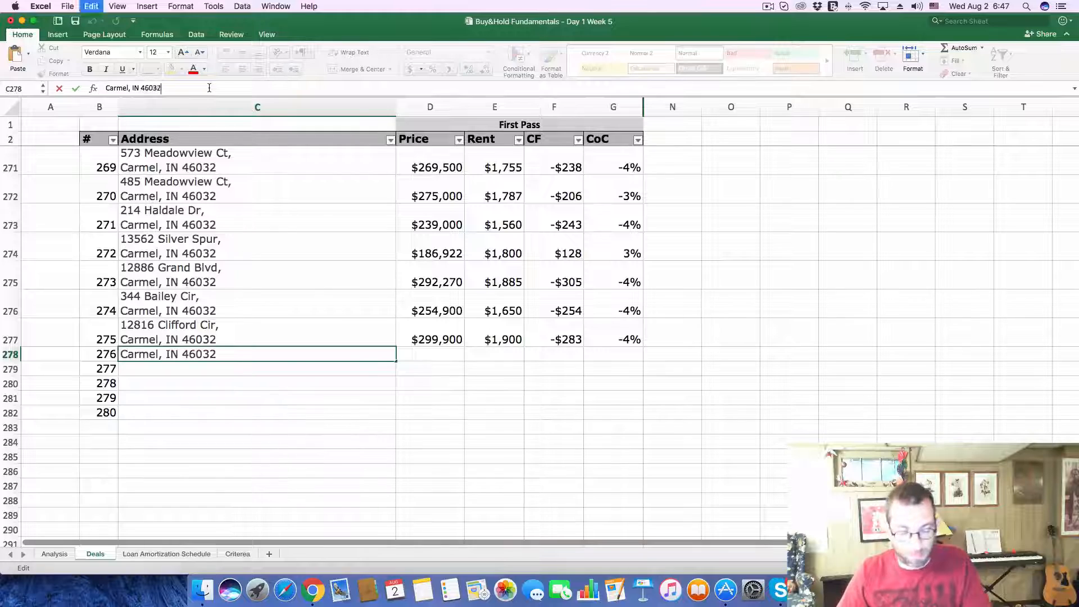
key("Return")
Step: Copy the listing's price of 222,500 from Zillow into the Price of deal 276 on Excel's Deals sheet
key("super+Tab")
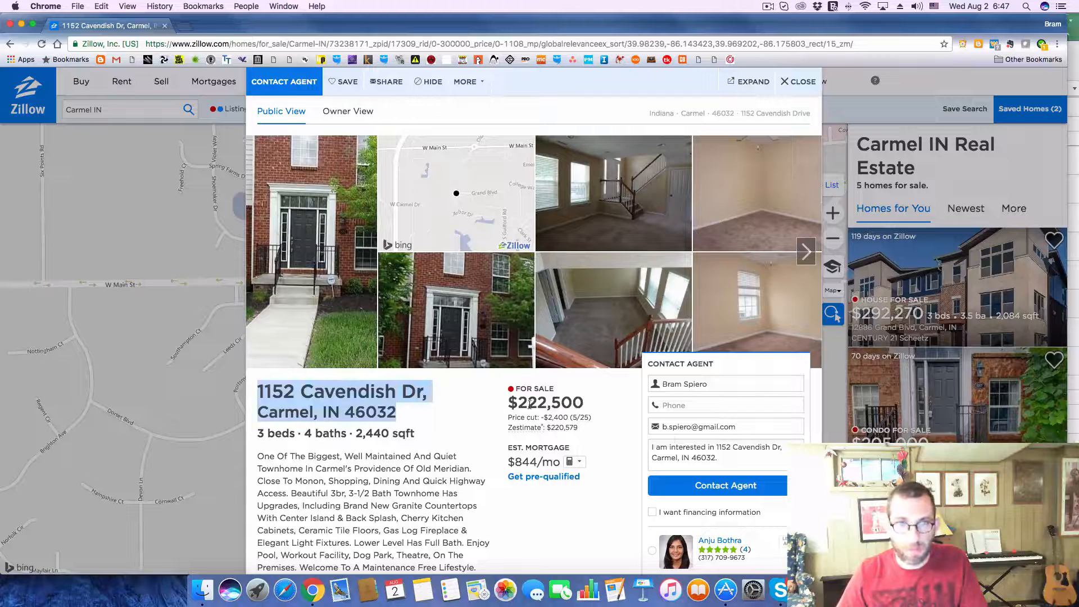
left_click_drag(518, 402, 591, 402)
key("super+c")
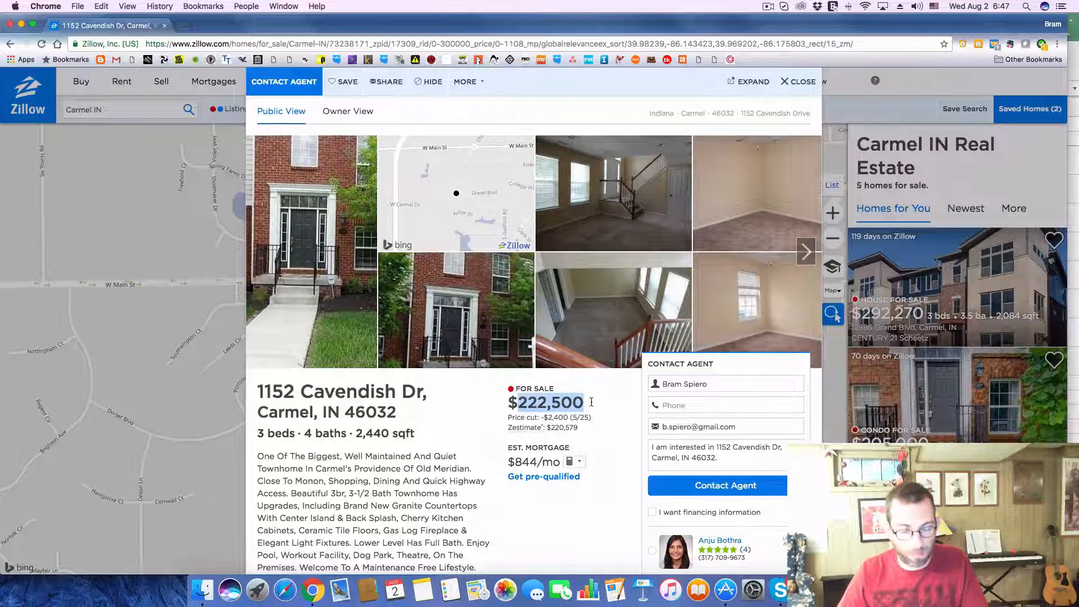
key("super+Tab")
left_click(427, 366)
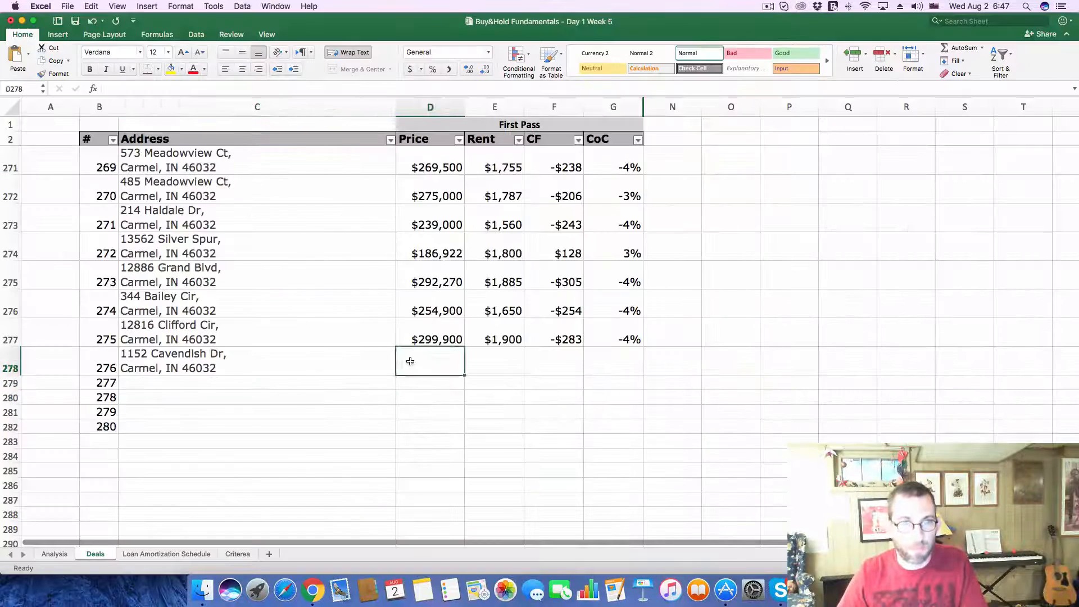
key("super+v")
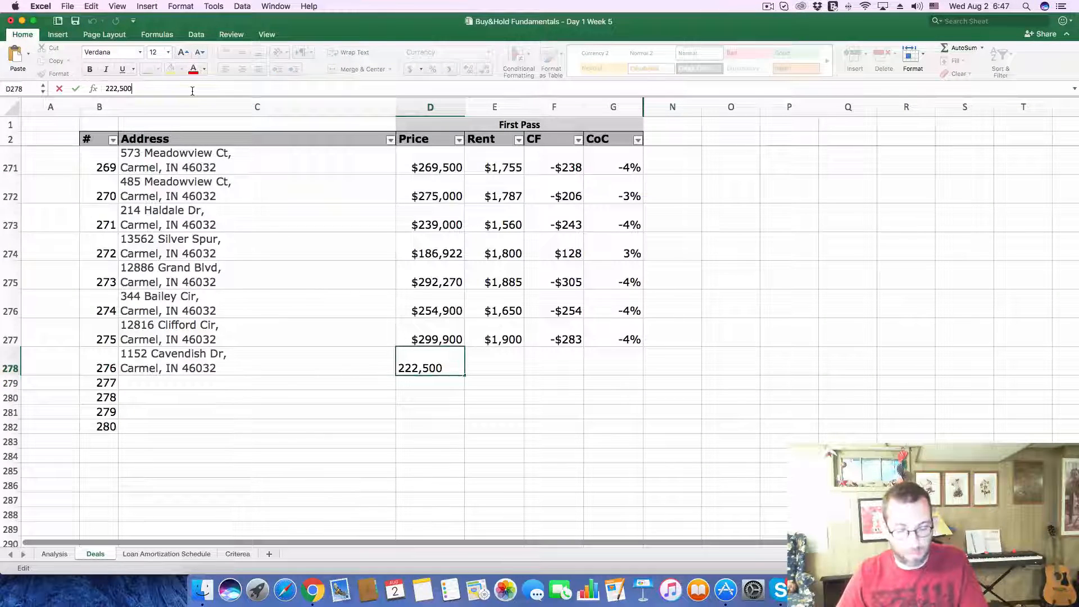
key("Return")
Step: Review the $222,500 listing's description, facts and features in Zillow, and return to Excel's Deals sheet
key("super+Tab")
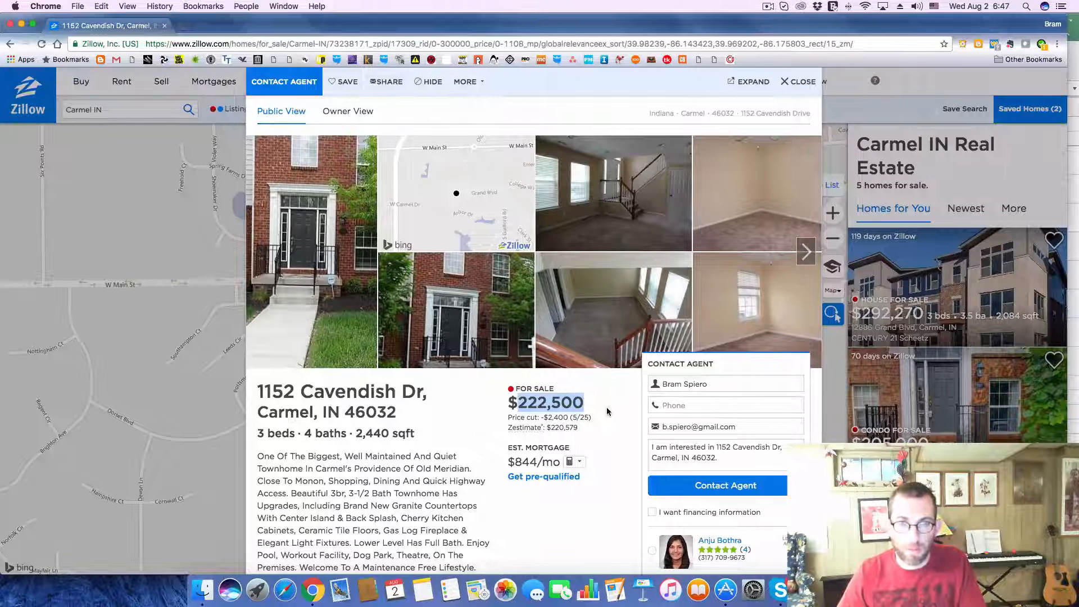
scroll(607, 412, "down", 3)
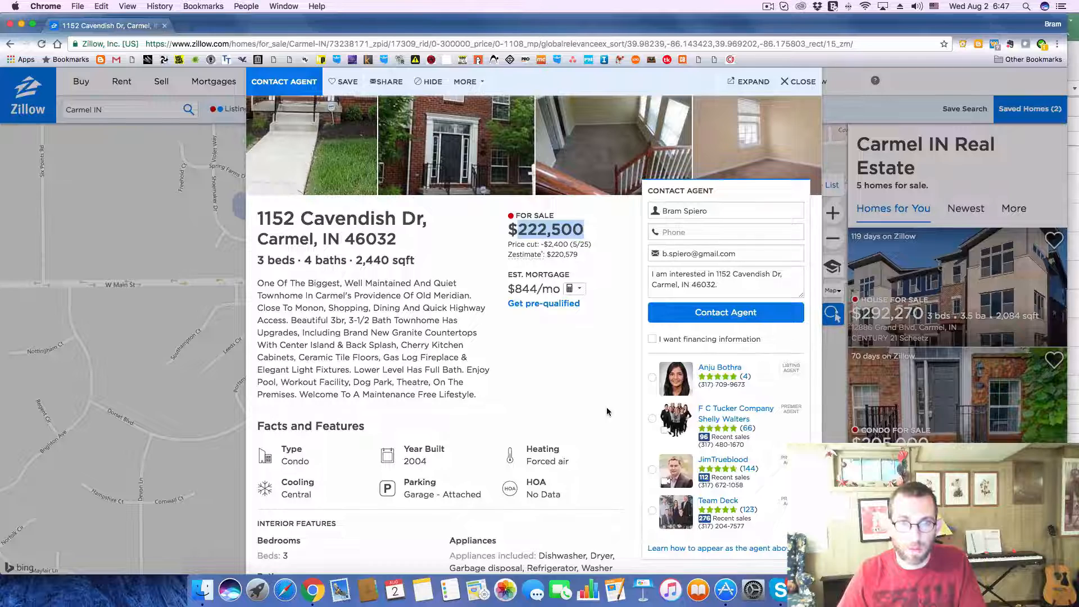
scroll(606, 411, "down", 5)
key("super+Tab")
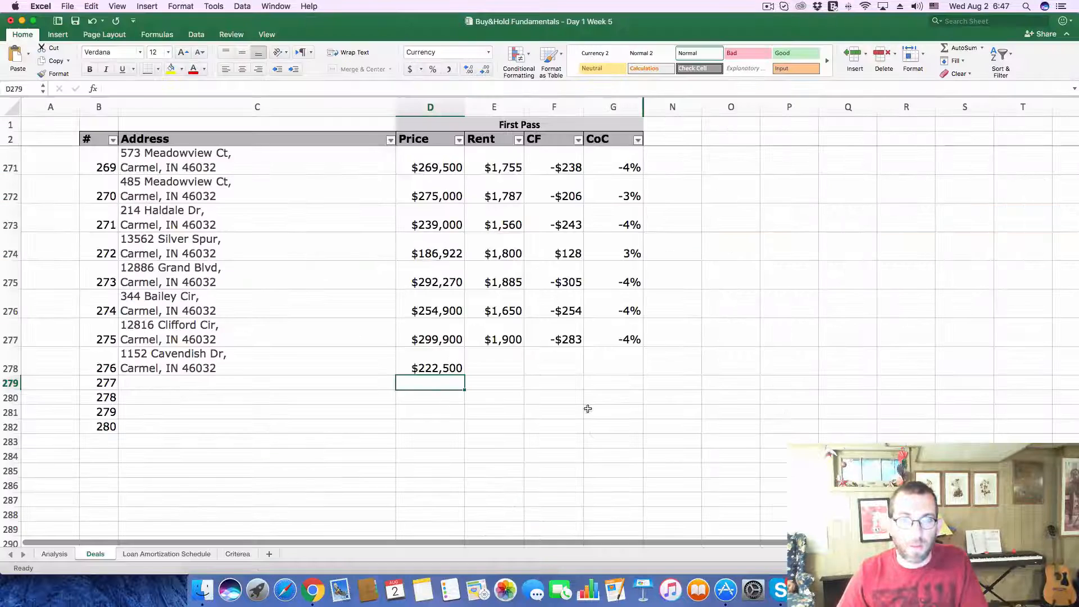
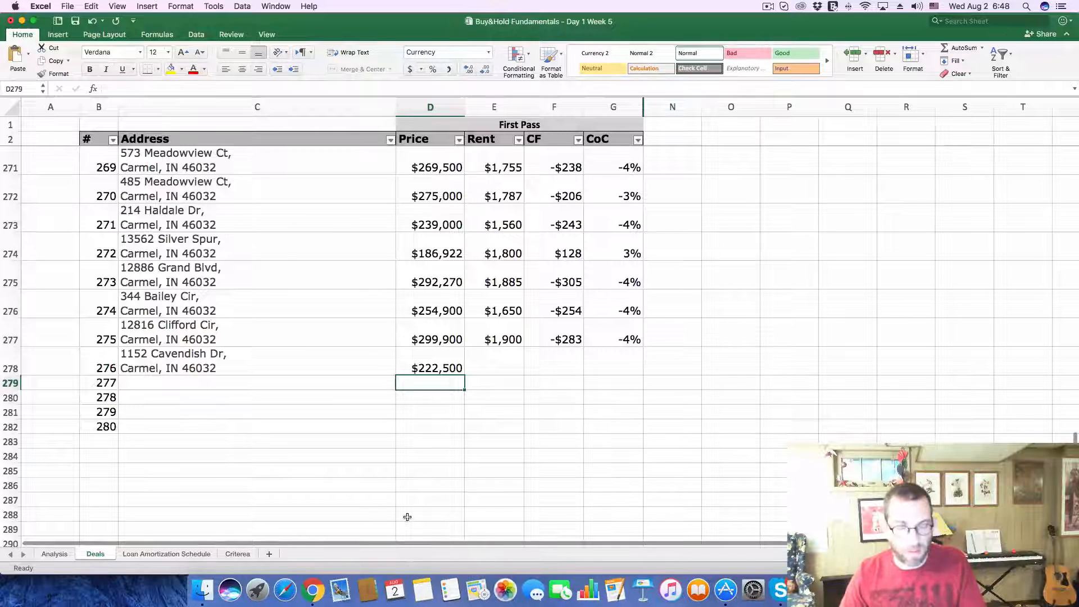
Step: Look up the rental Zestimate in the Zillow listing's Home Value section and enter 1,650 as the Rent of deal 276 in Excel
key("super+Tab")
scroll(480, 505, "down", 3)
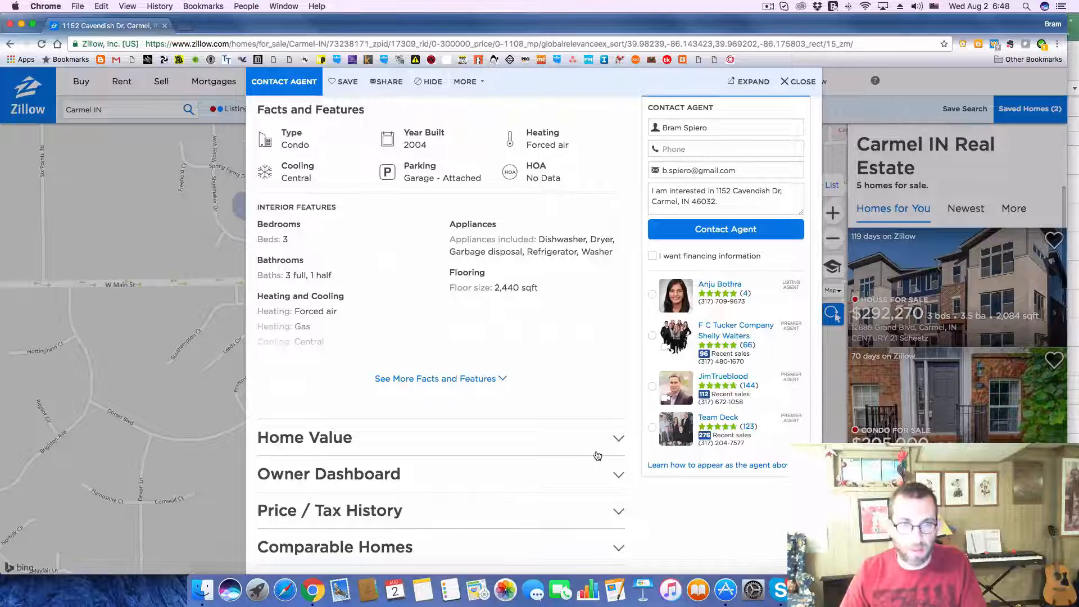
left_click(531, 437)
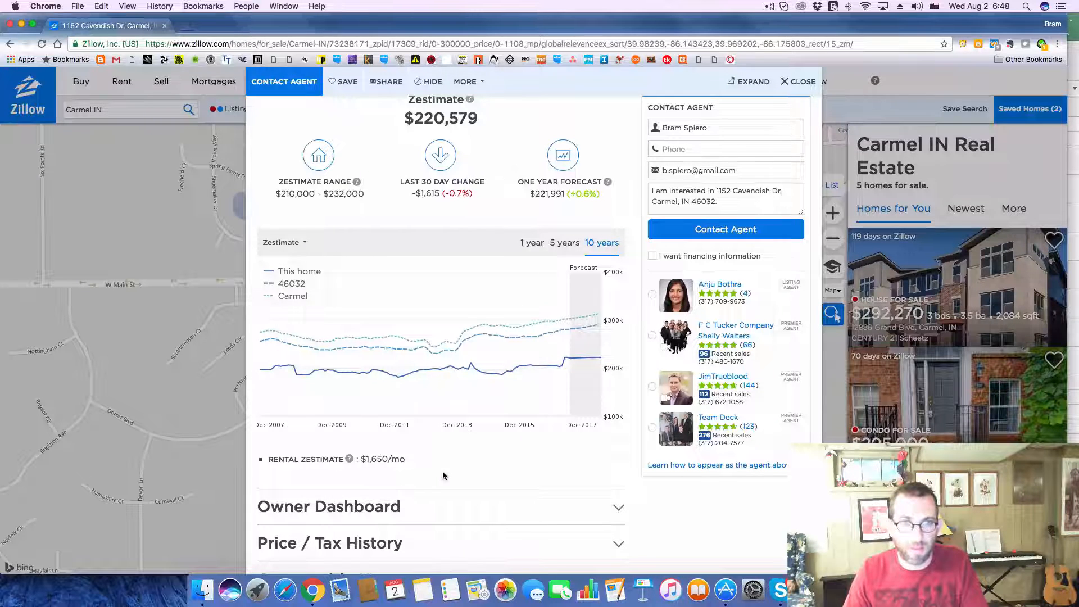
key("super+Tab")
left_click(501, 365)
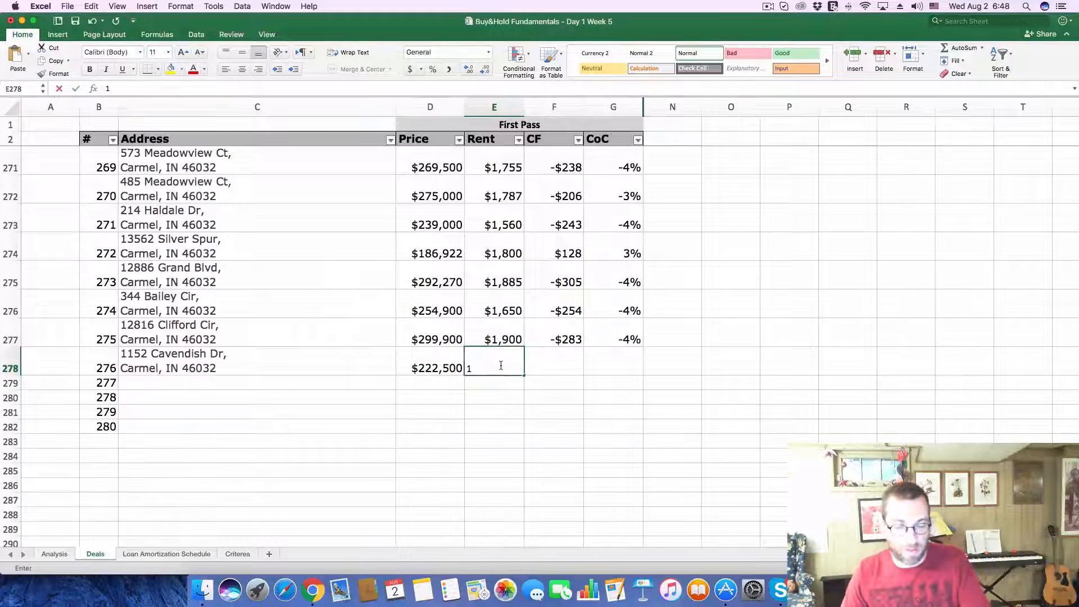
type("1,65")
type("0")
key("Return")
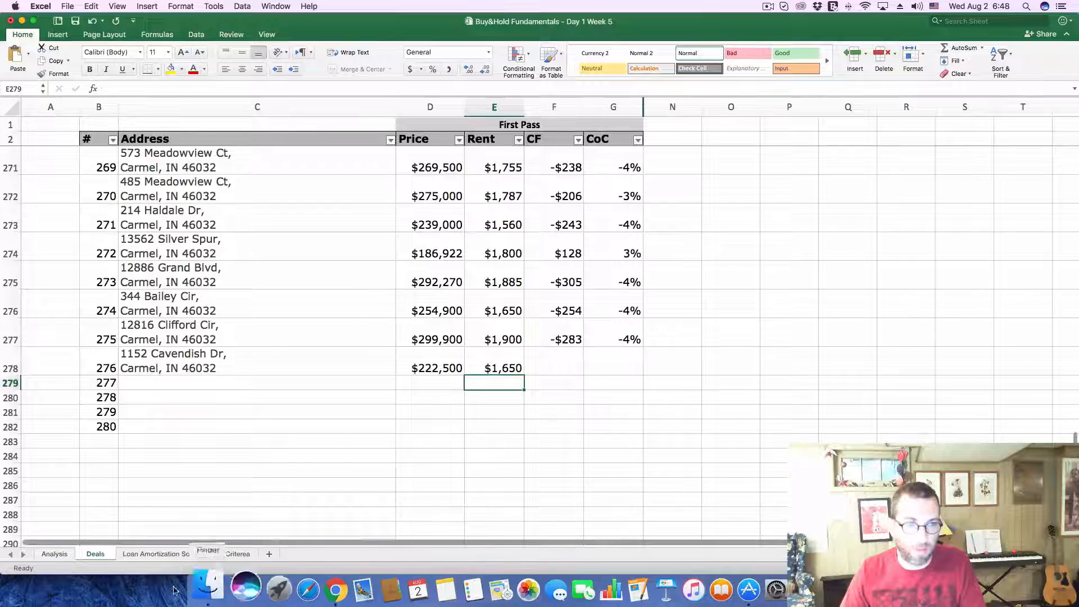
Step: On the Analysis sheet, set the Purchase Price to 222,500 and the monthly Gross Scheduled Income to 1,650
left_click(54, 553)
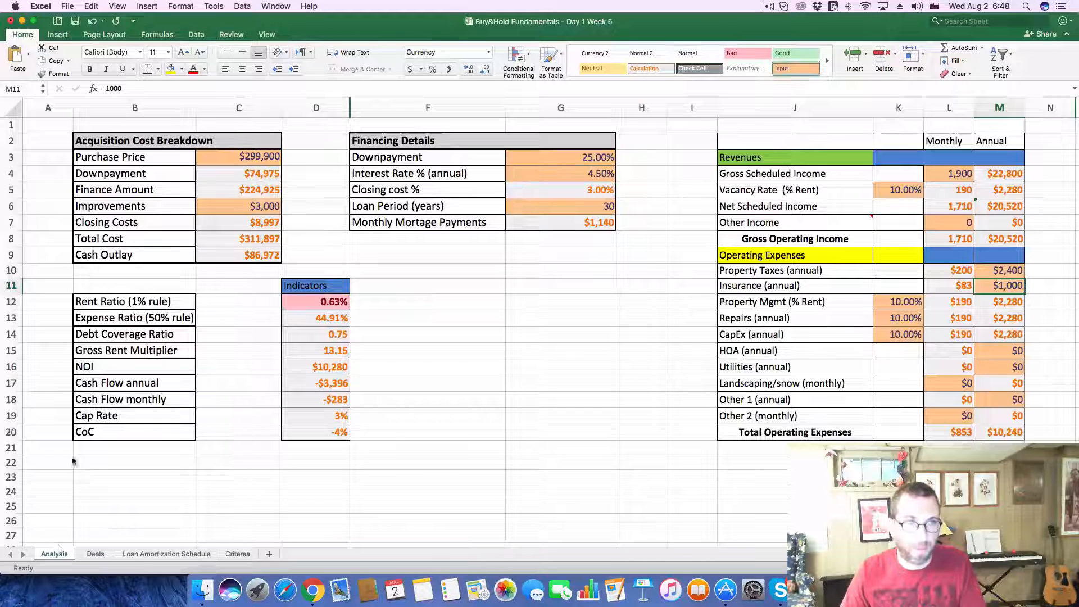
left_click(254, 155)
double_click(160, 88)
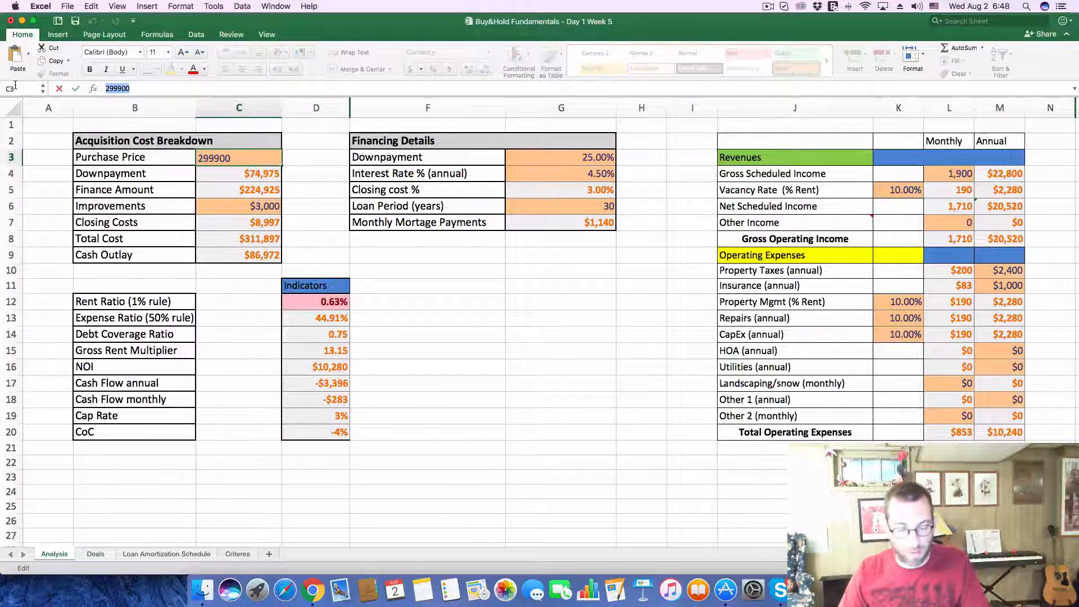
type("222500")
key("Return")
left_click(944, 175)
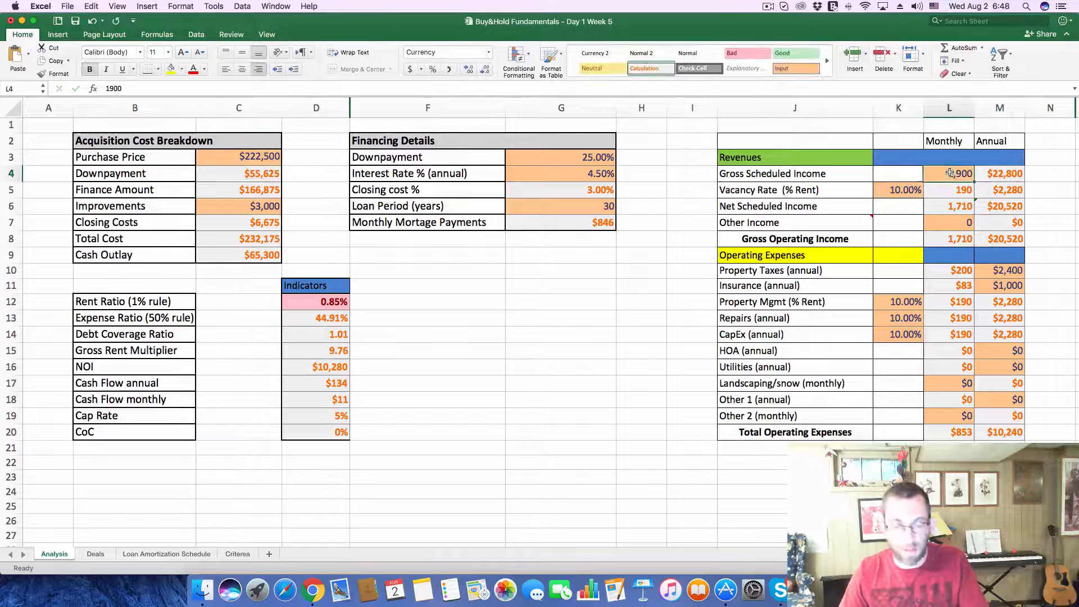
type("1,6")
type("50")
key("Return")
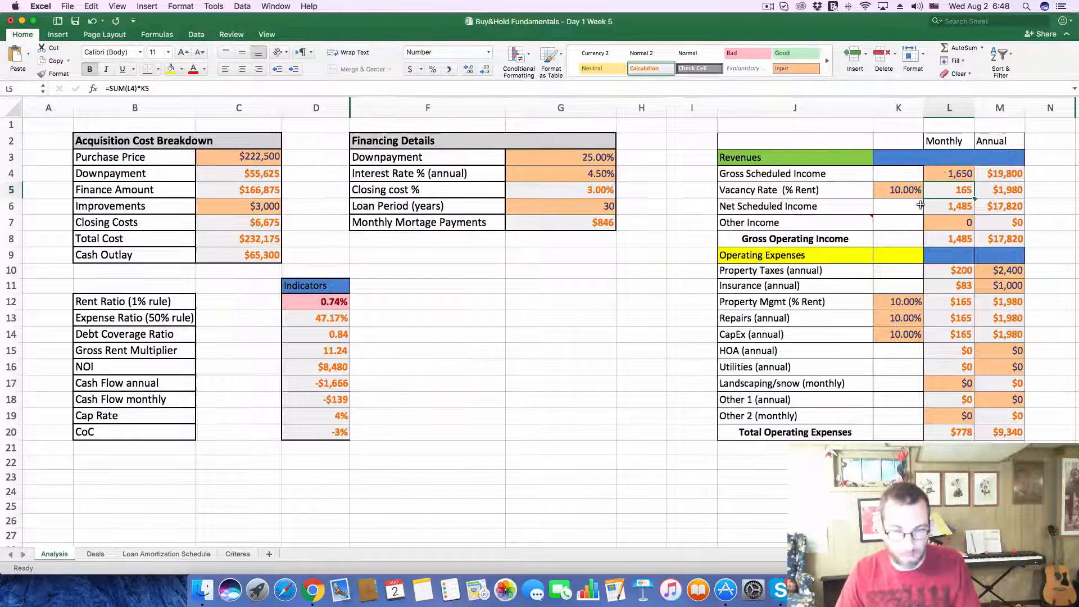
Step: Look up the 2016 property taxes in the Zillow listing's tax history and set the annual Property Taxes on Excel's Analysis sheet to 1,675
key("super+Tab")
scroll(551, 488, "down", 5)
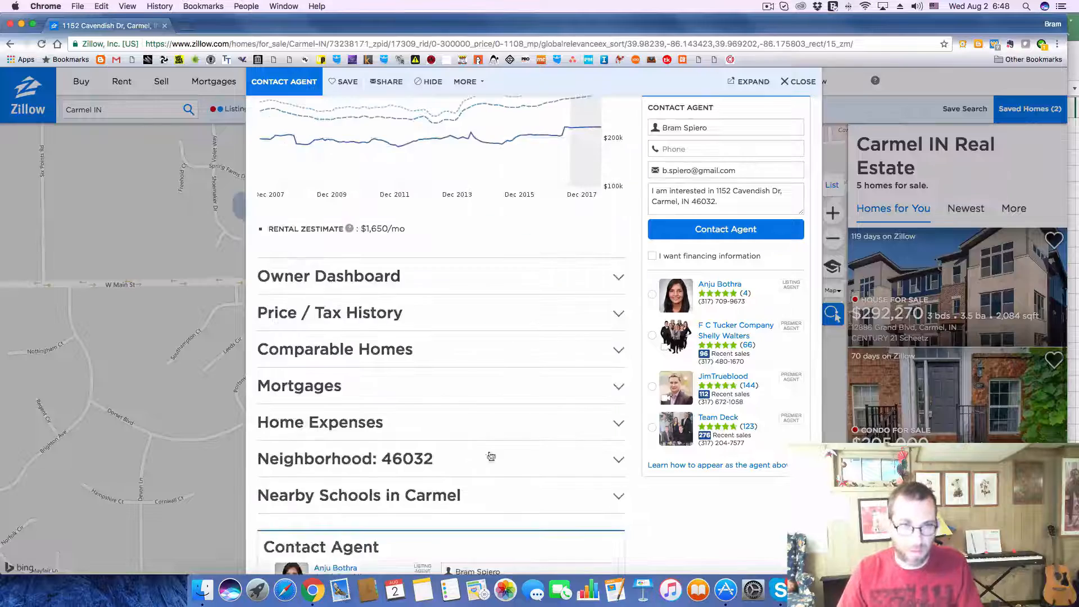
left_click(618, 315)
scroll(492, 339, "down", 5)
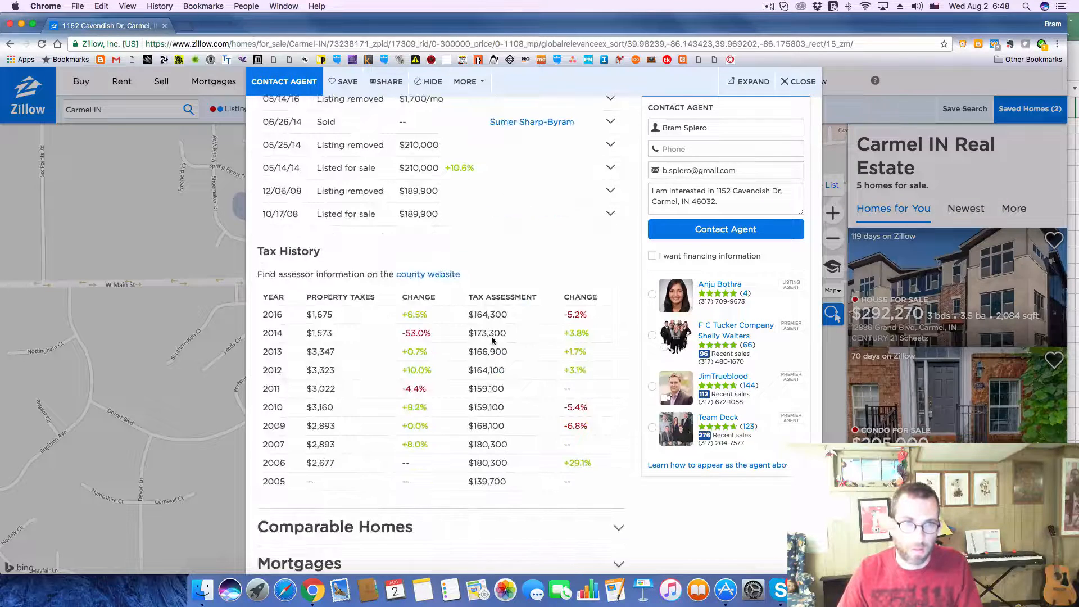
key("super+Tab")
left_click(1003, 276)
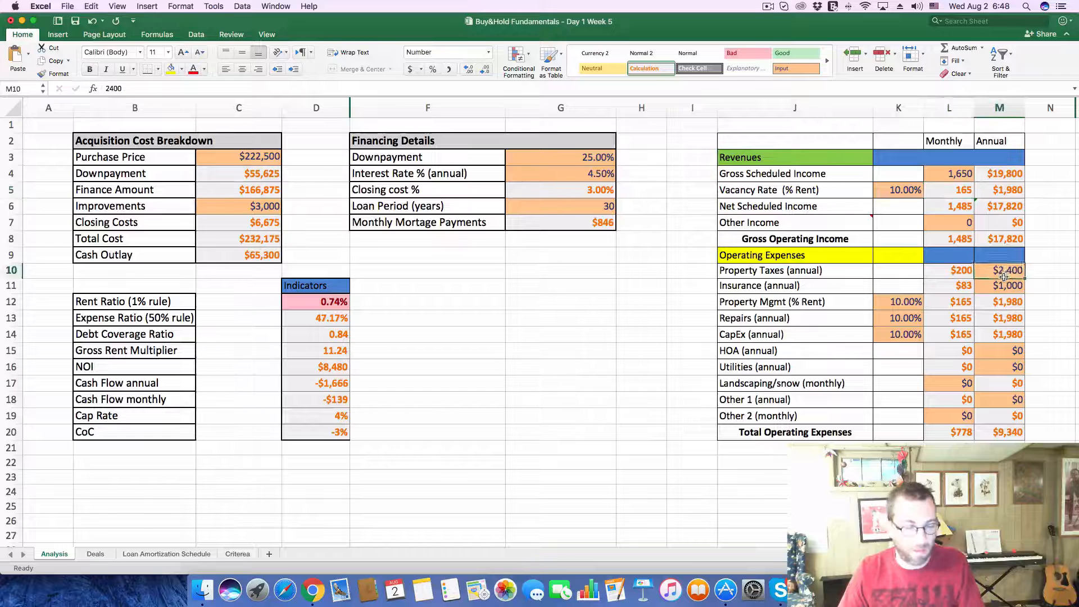
type("1675")
key("Return")
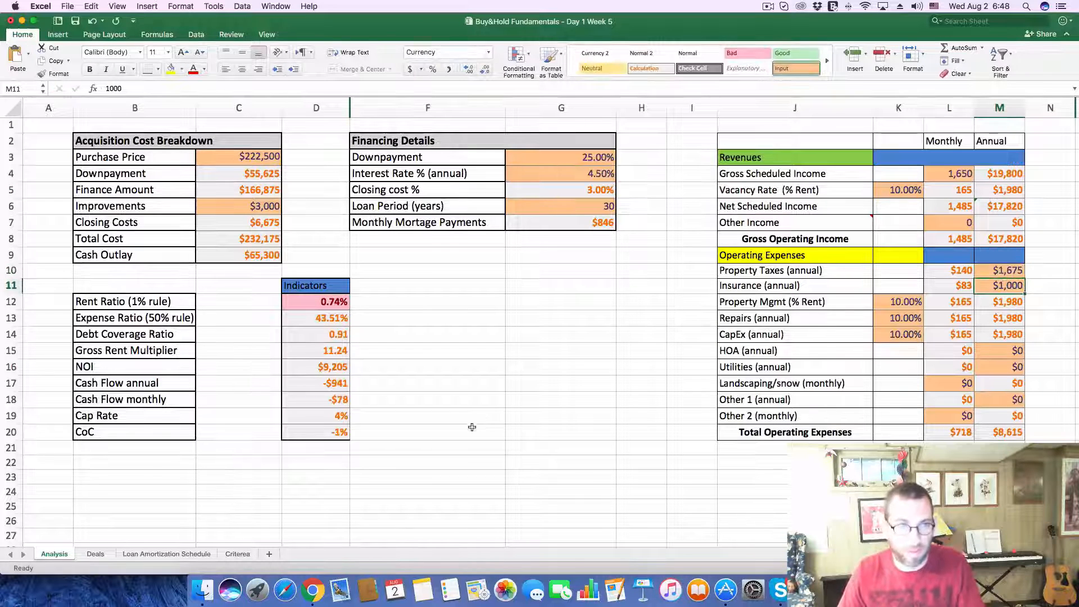
Step: Record the monthly cash flow of -78 as the CF of deal 276 on the Deals sheet
left_click(84, 554)
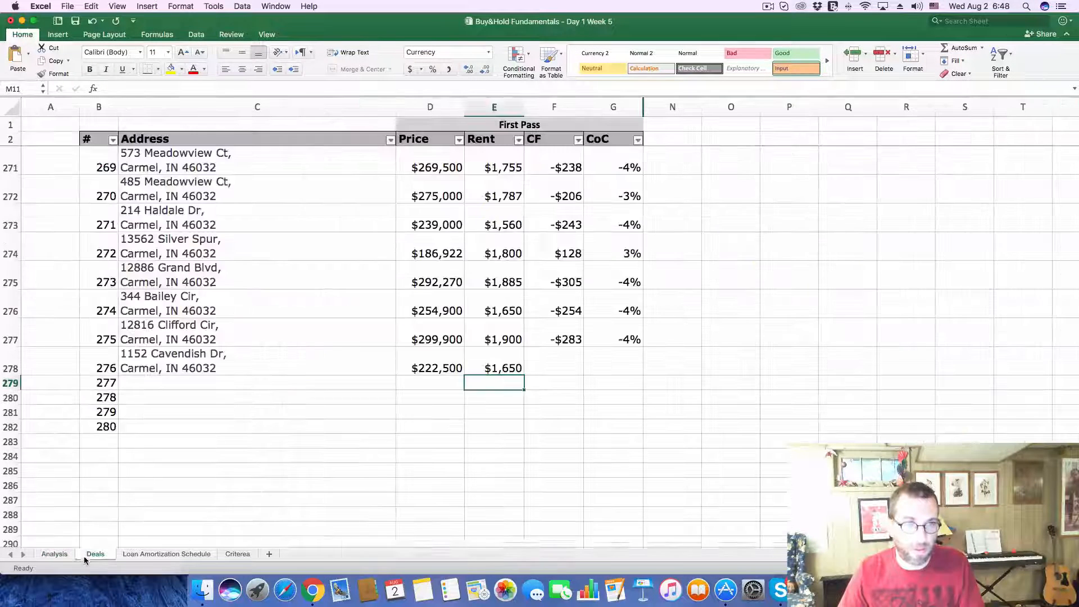
left_click(569, 351)
type("-$")
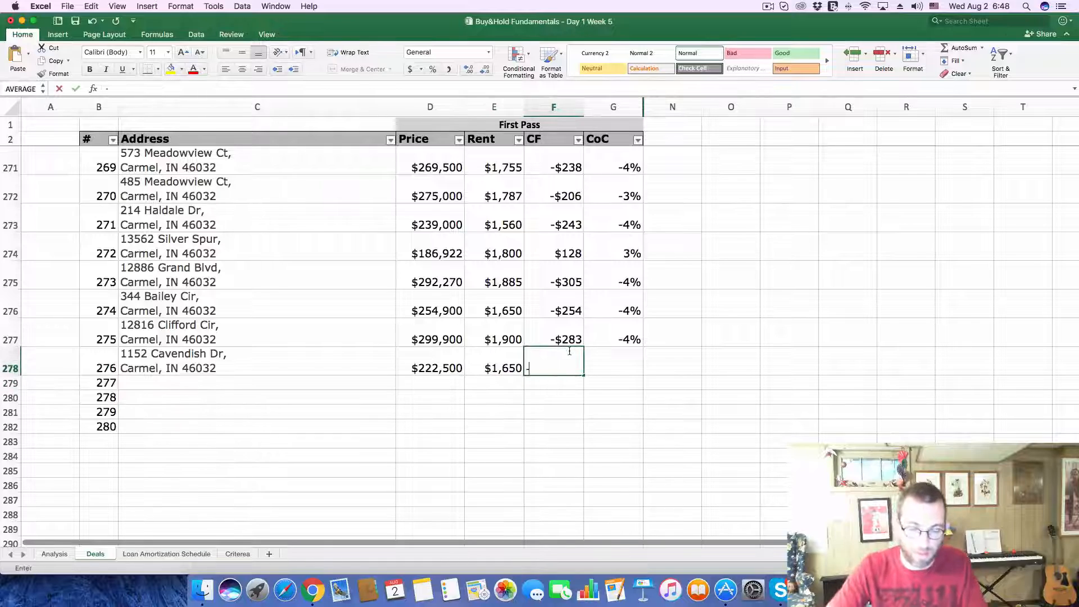
type("78")
key("Return")
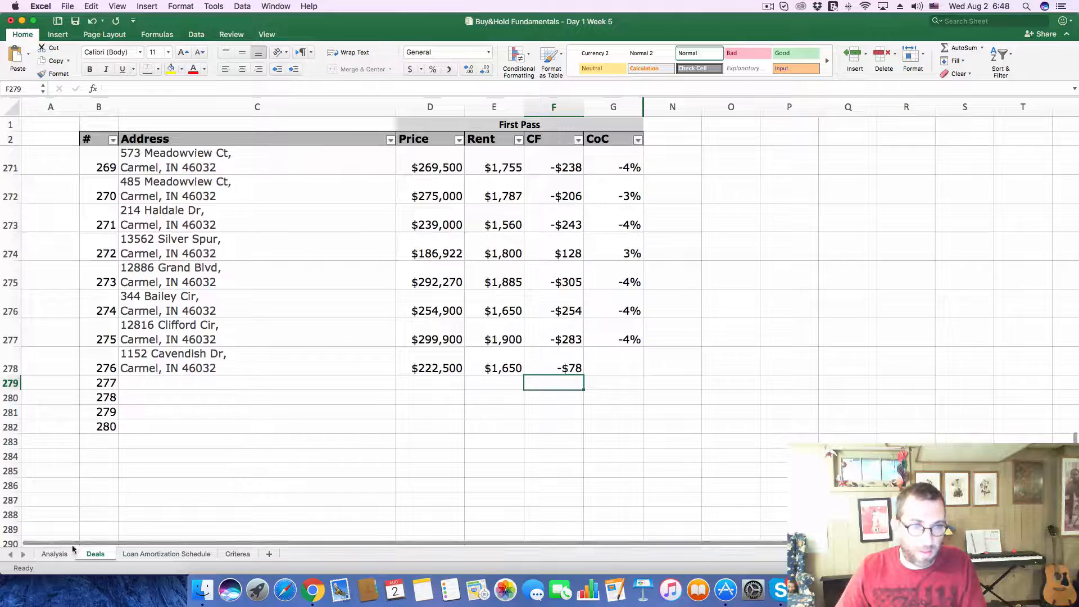
Step: Check the CoC on the Analysis sheet and enter -.01 as the CoC of deal 276 on the Deals sheet
left_click(53, 555)
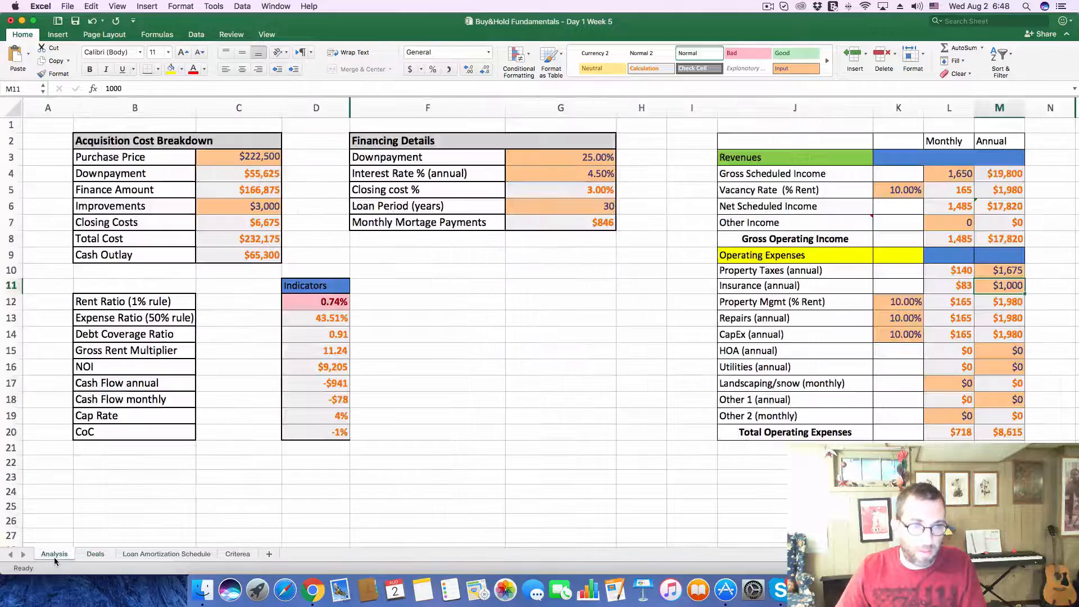
left_click(100, 554)
left_click(619, 366)
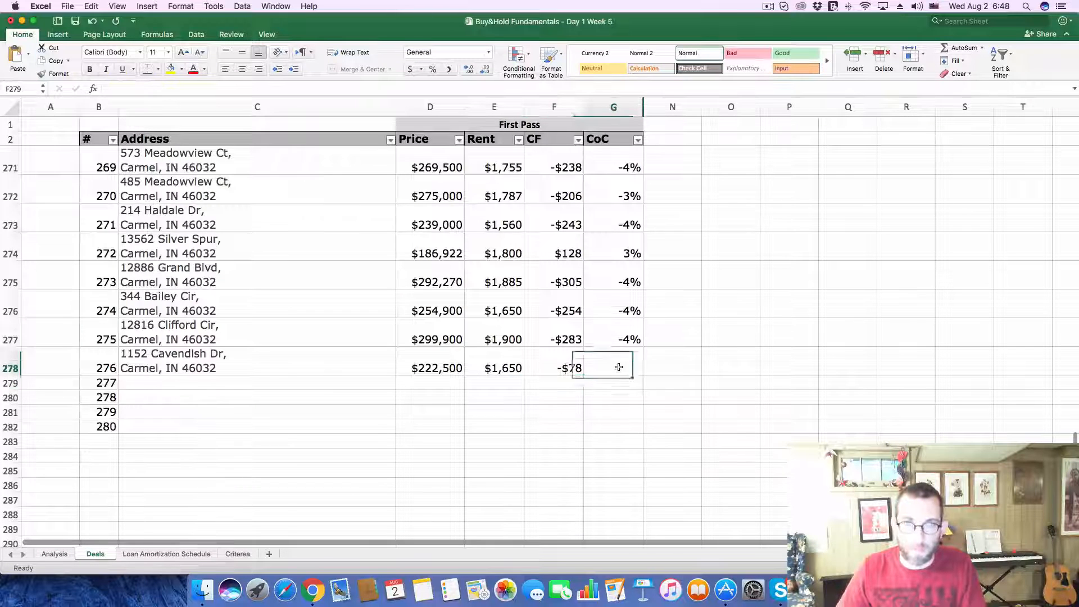
type("-.")
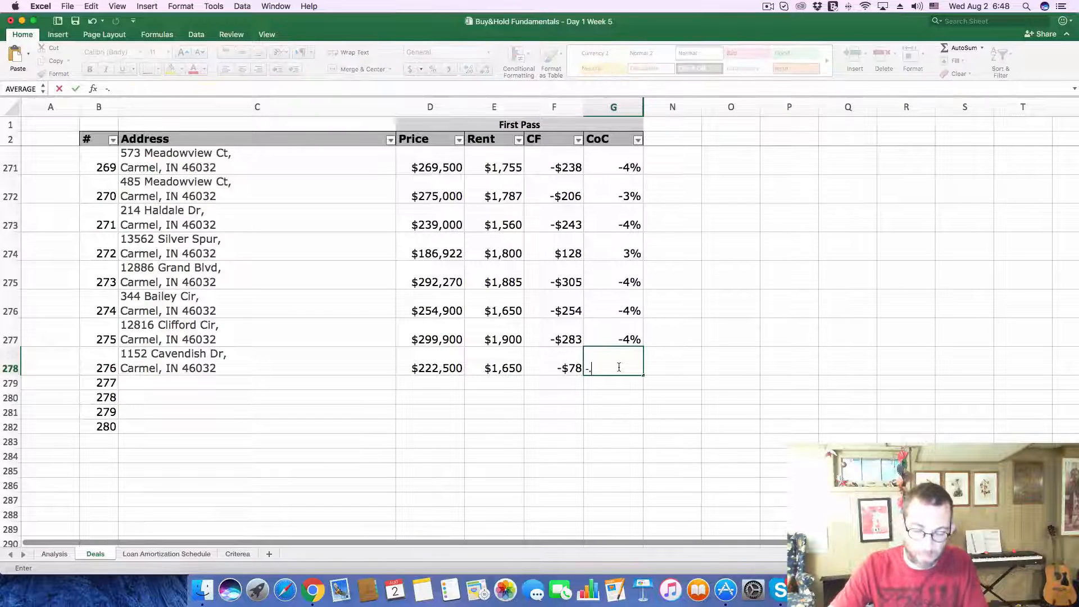
type("01")
key("Return")
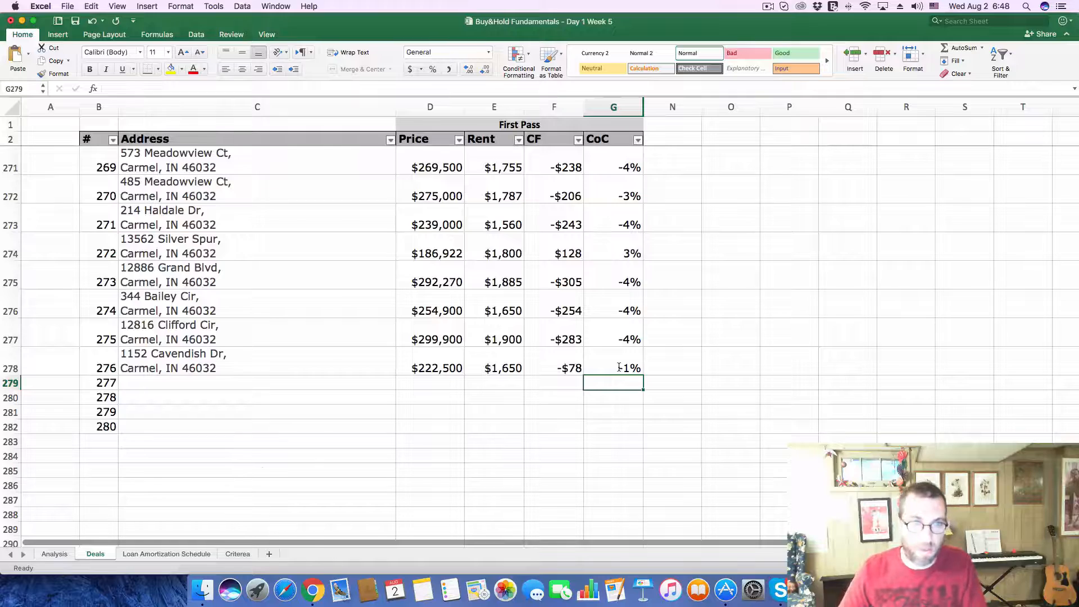
Step: In Zillow, close the current listing and open the $205K listing southeast of Meijer
key("super+Tab")
left_click(801, 82)
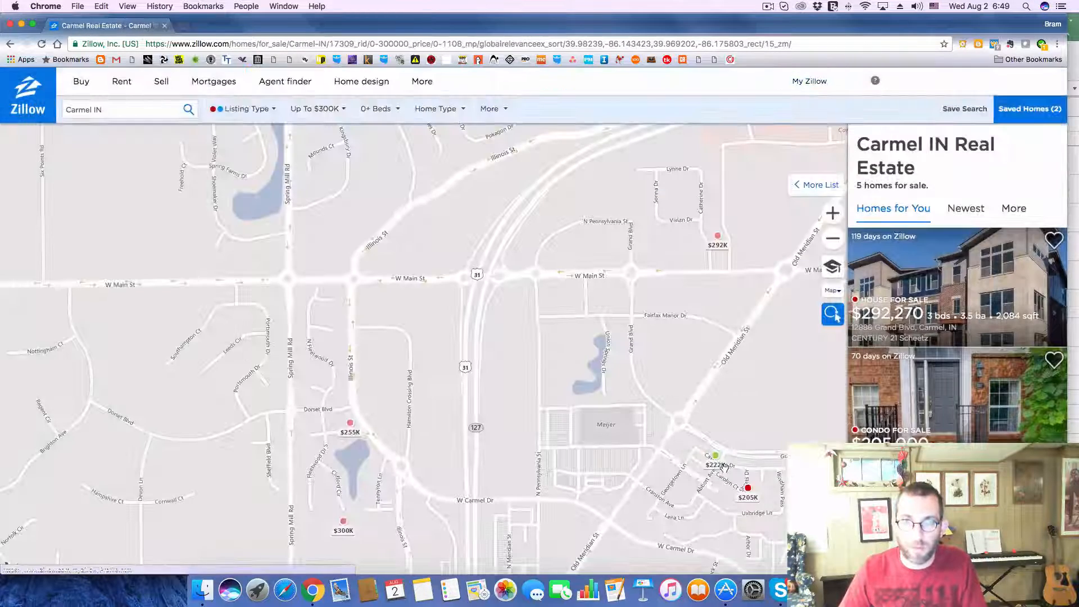
left_click(748, 490)
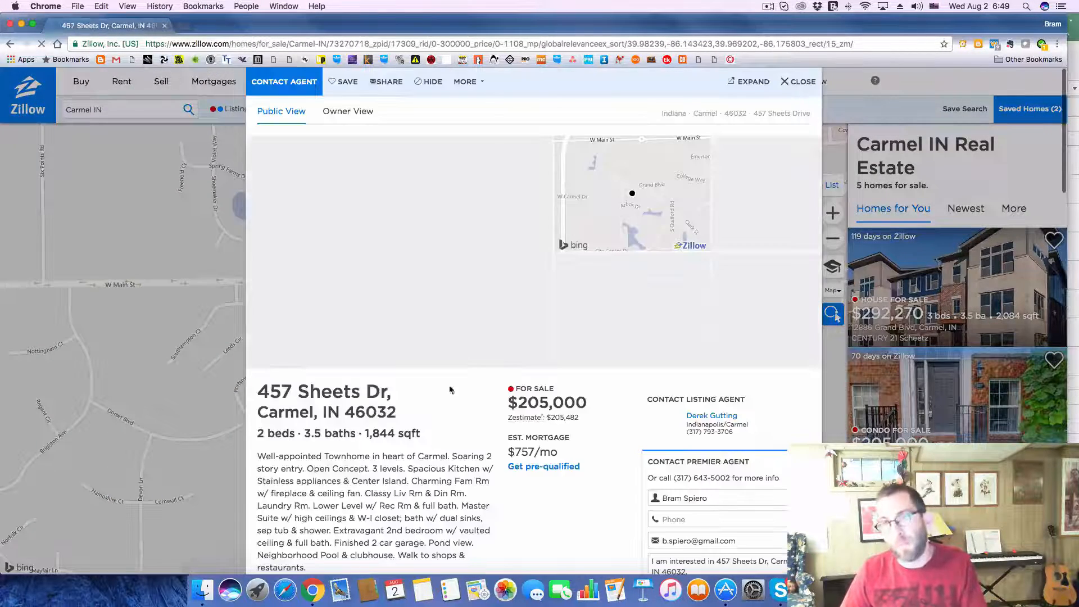
Step: Copy the $205K listing's address into the Address of deal 277 on Excel's Deals sheet
left_click_drag(262, 393, 398, 417)
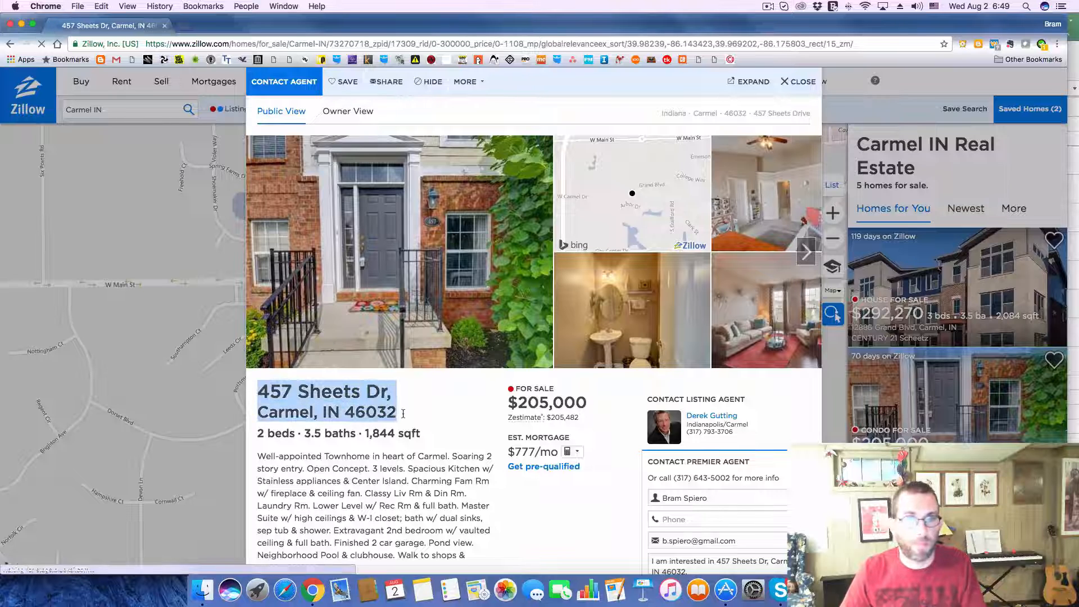
key("super+Tab")
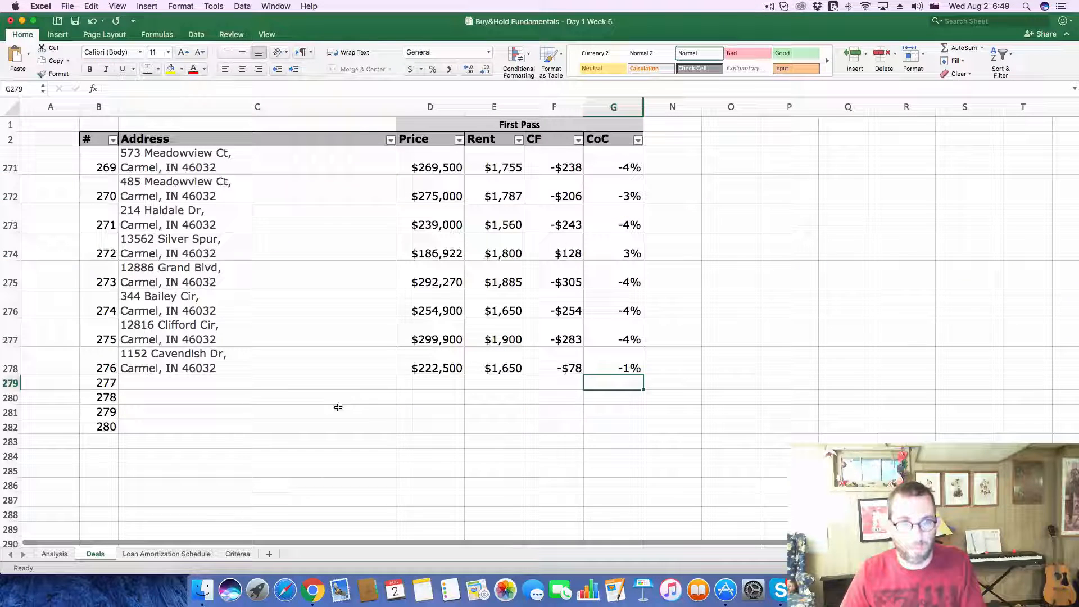
left_click(225, 381)
left_click(207, 88)
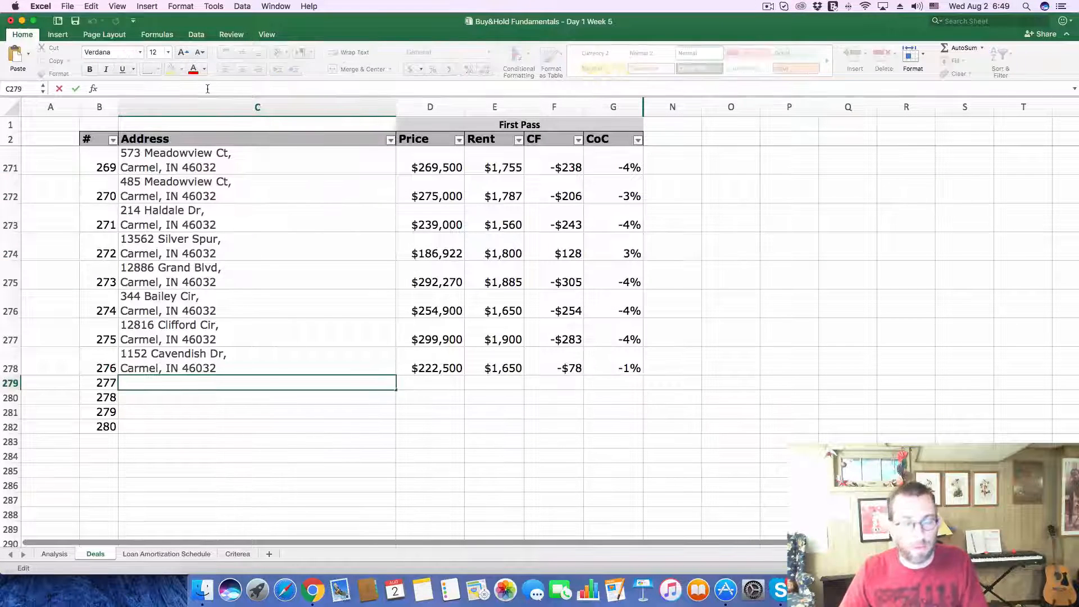
key("super+v")
key("Return")
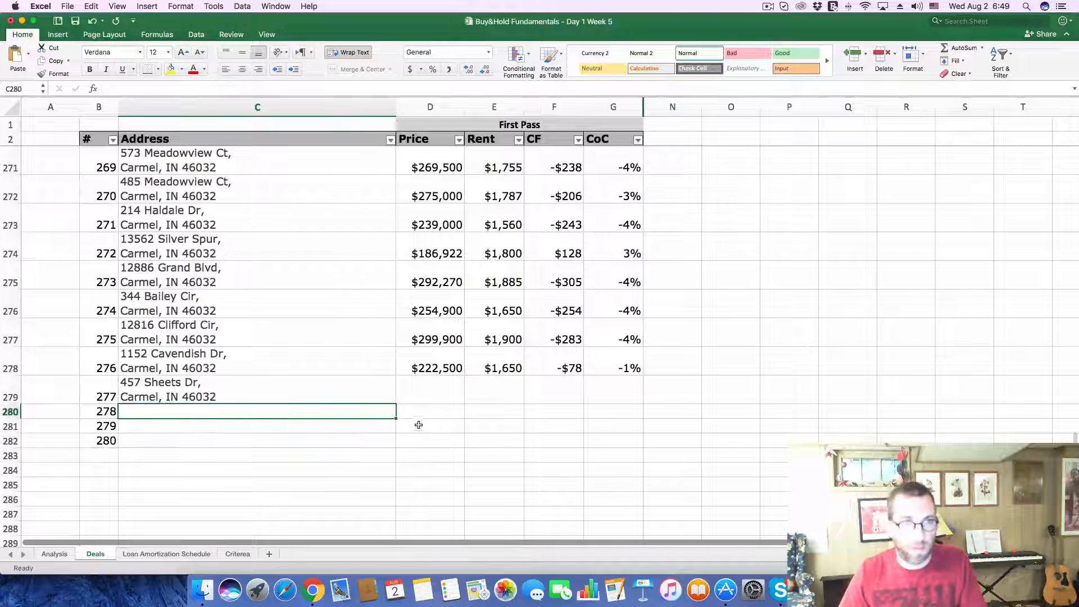
Step: Copy the listing's price of 205,000 from Zillow into the Price of deal 277 on Excel's Deals sheet
left_click(426, 392)
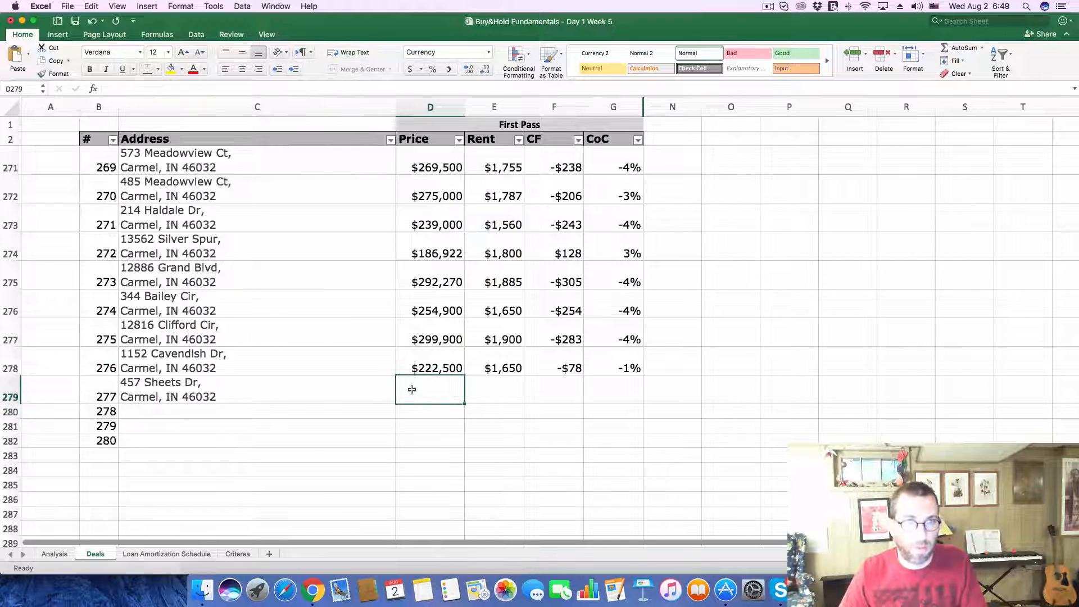
key("super+Tab")
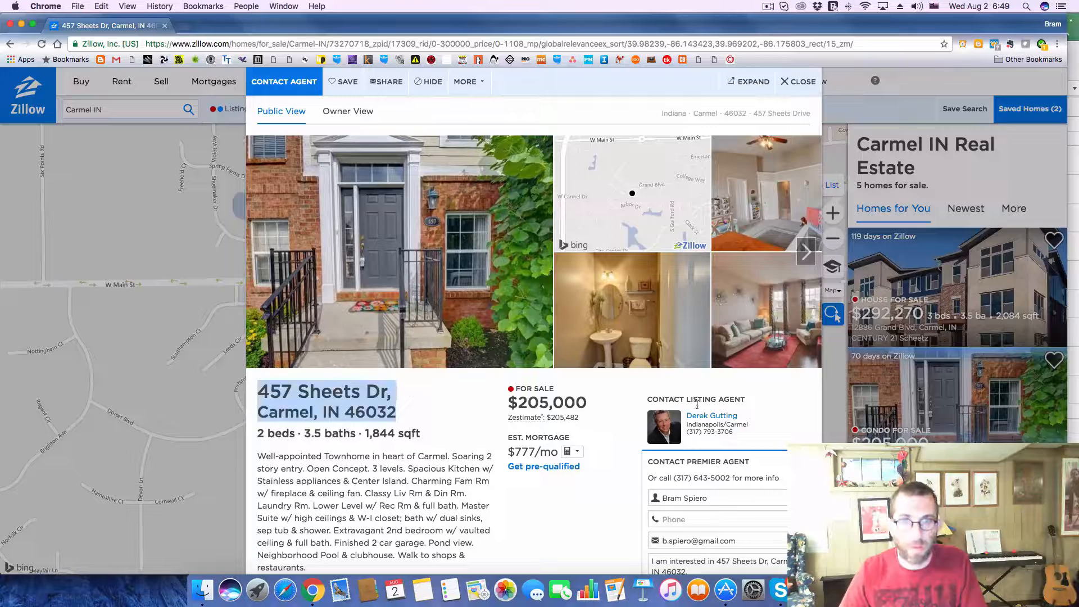
left_click_drag(516, 400, 591, 406)
key("super+c")
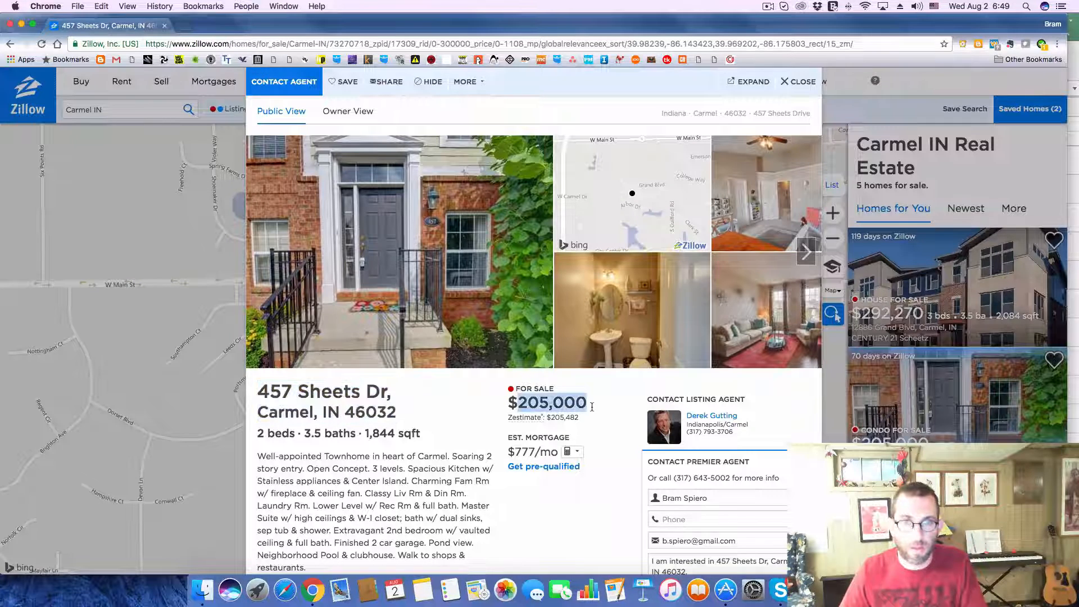
key("super+Tab")
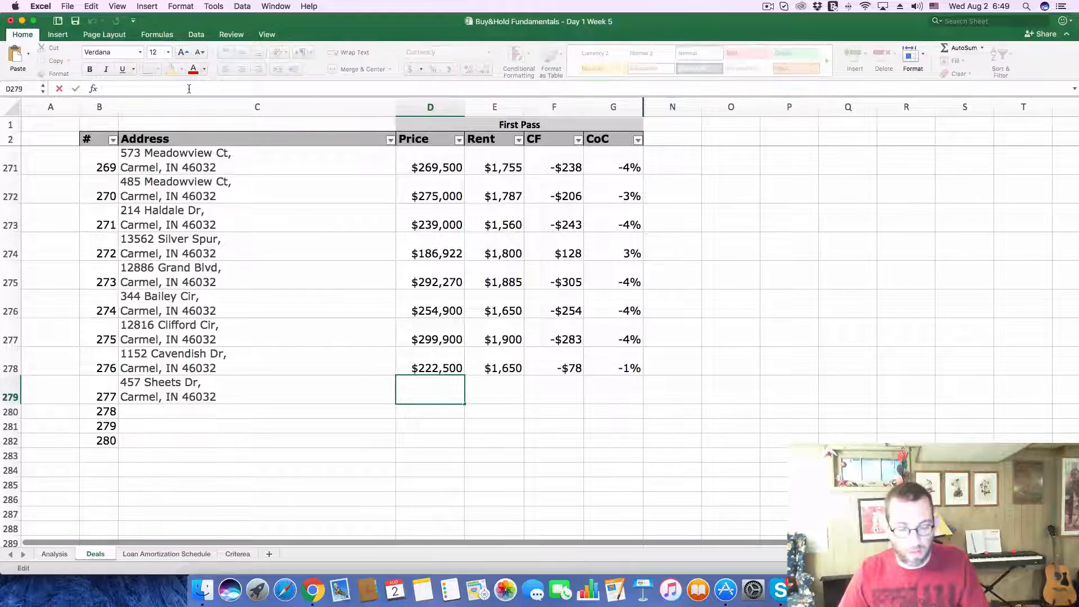
key("super+v")
key("Return")
Step: Look up the $205,000 listing's rental Zestimate in Zillow and enter 1,650 as the Rent of deal 277 in Excel
key("super+Tab")
scroll(484, 356, "down", 10)
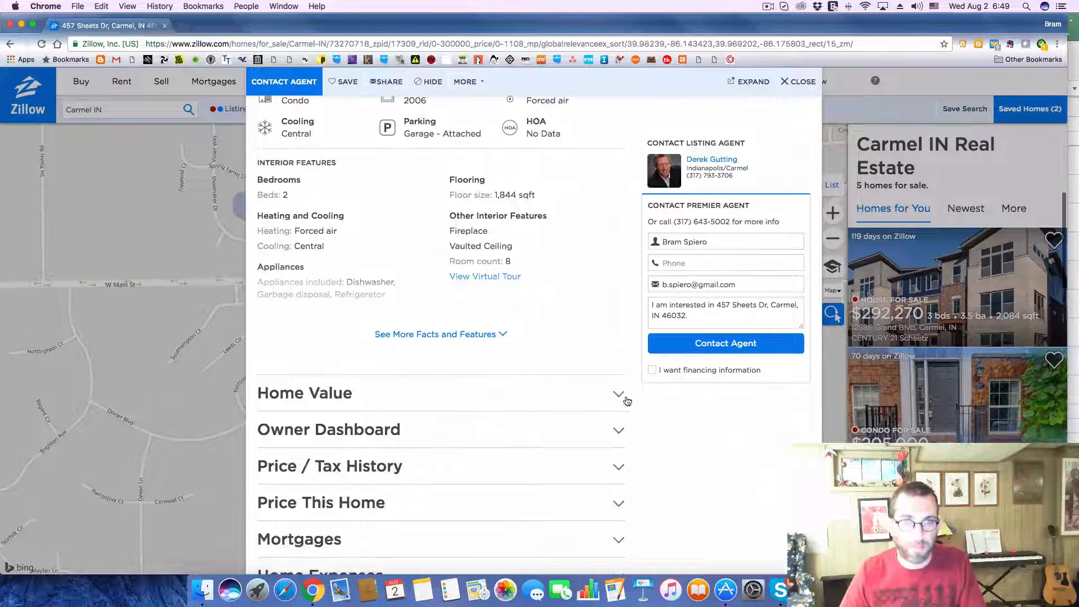
left_click(616, 396)
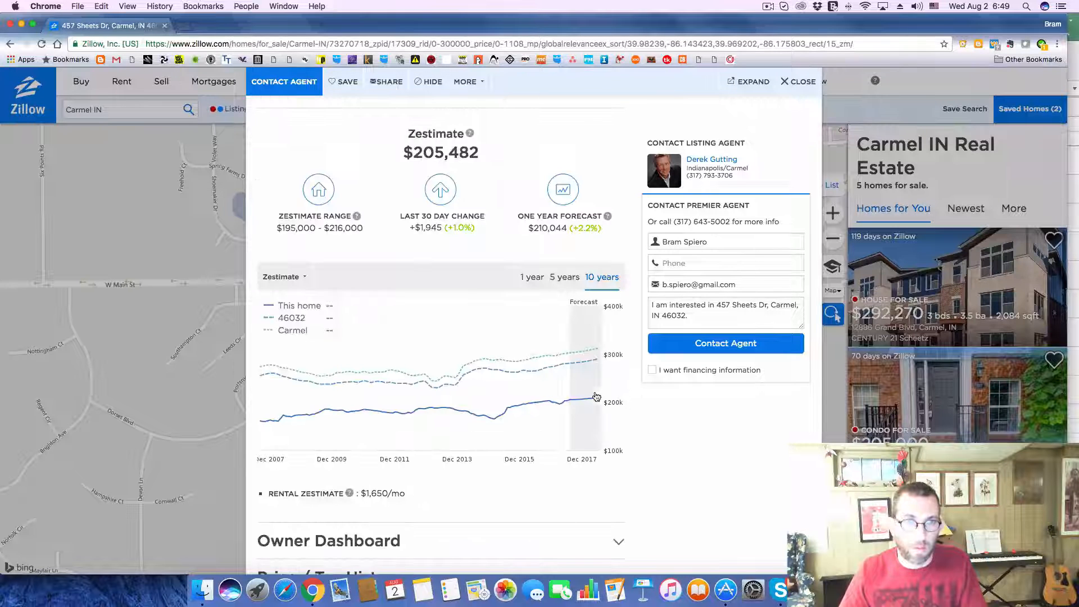
key("super+Tab")
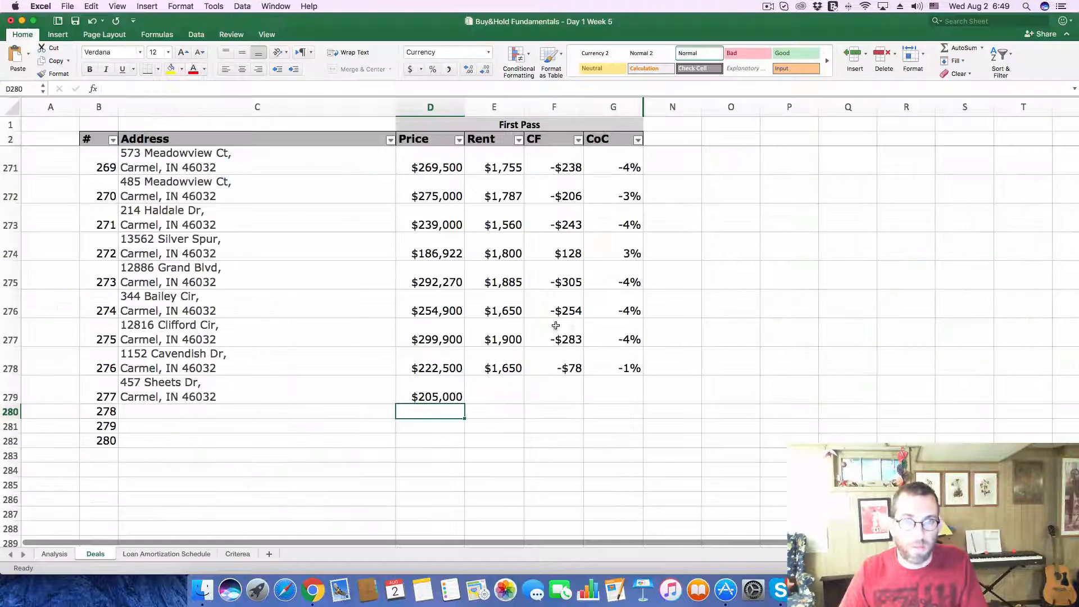
left_click(502, 383)
type("1,5")
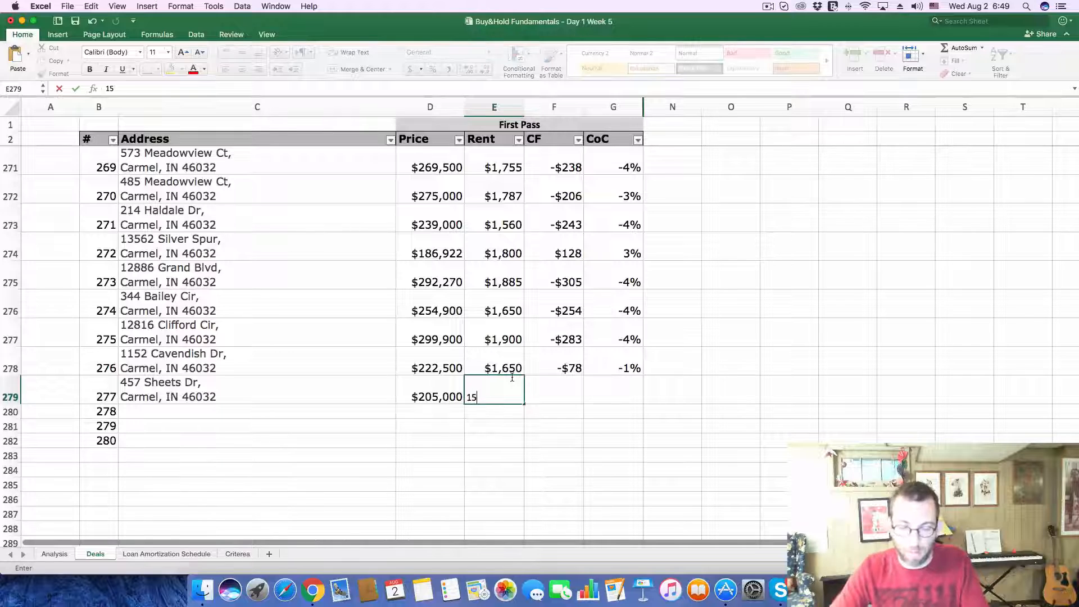
type("60")
key("Return")
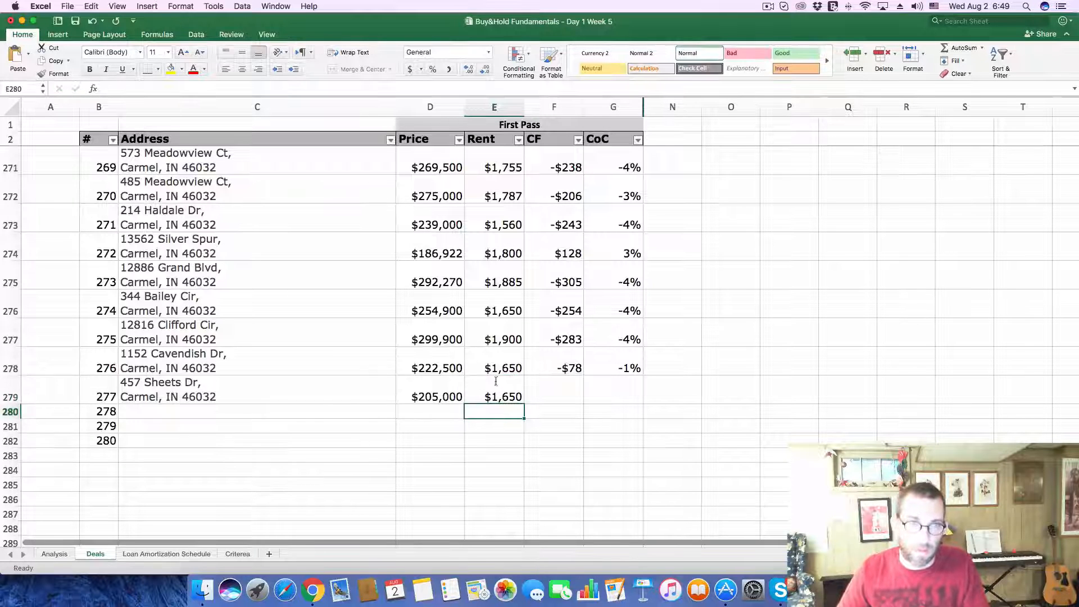
Step: Set the Purchase Price on Excel's Analysis sheet to 205,000
left_click(54, 554)
left_click(231, 160)
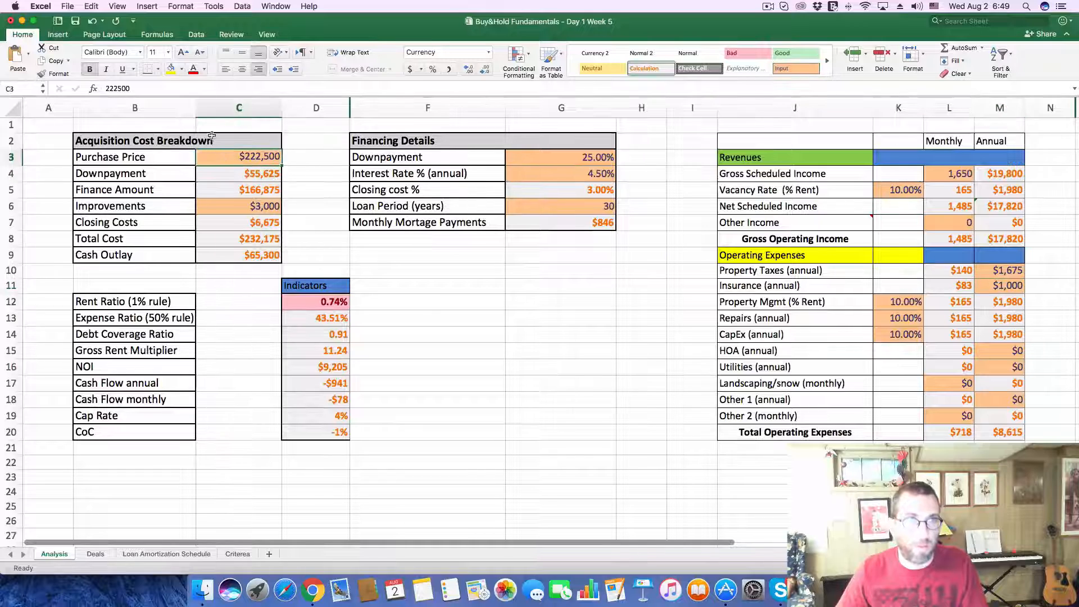
double_click(117, 88)
type("205,000")
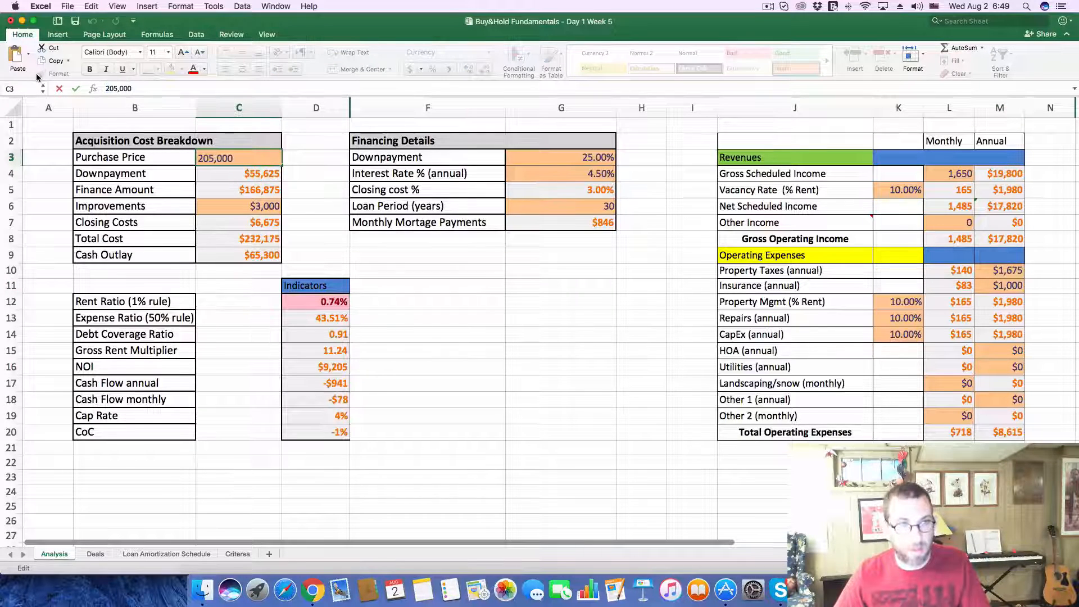
left_click(657, 301)
Step: Look up the $205,000 listing's 2016 property taxes in Zillow and enter 1,954 as annual Property Taxes on Excel's Analysis sheet
key("super+Tab")
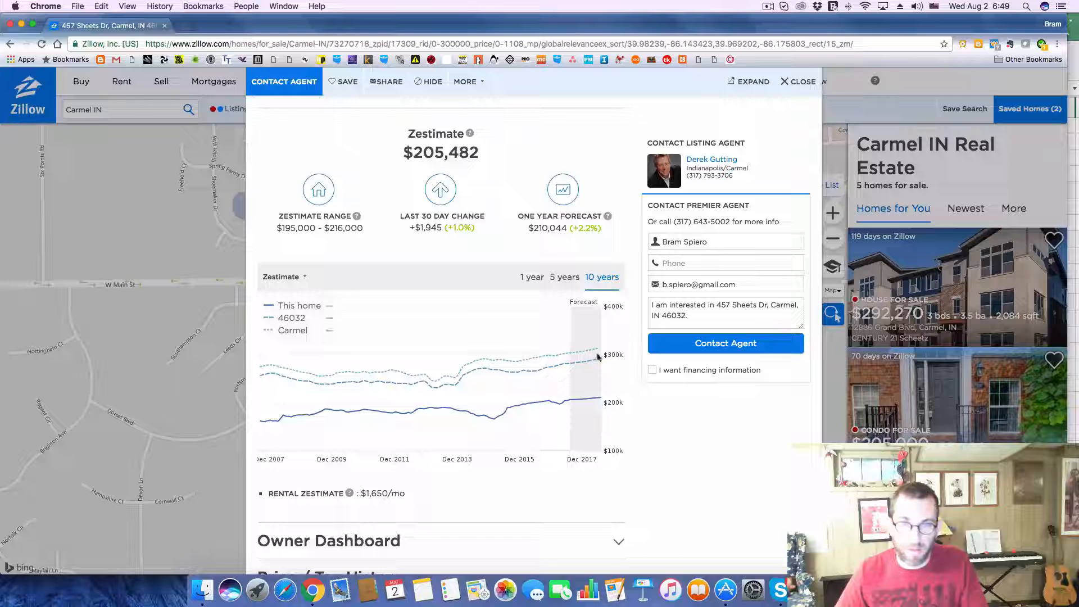
scroll(597, 356, "down", 7)
left_click(623, 180)
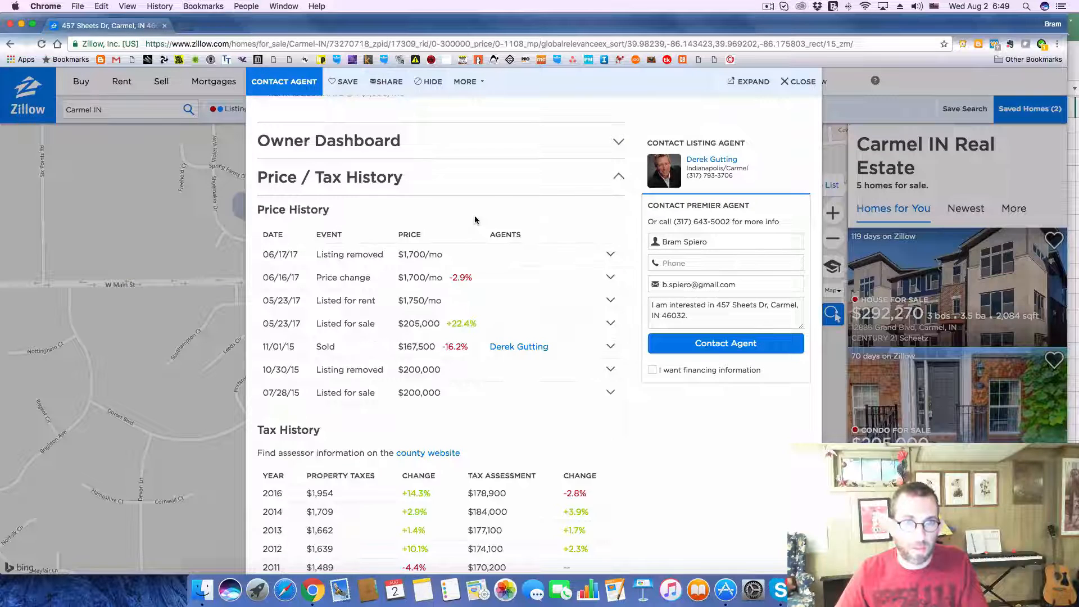
scroll(474, 216, "down", 4)
key("super+Tab")
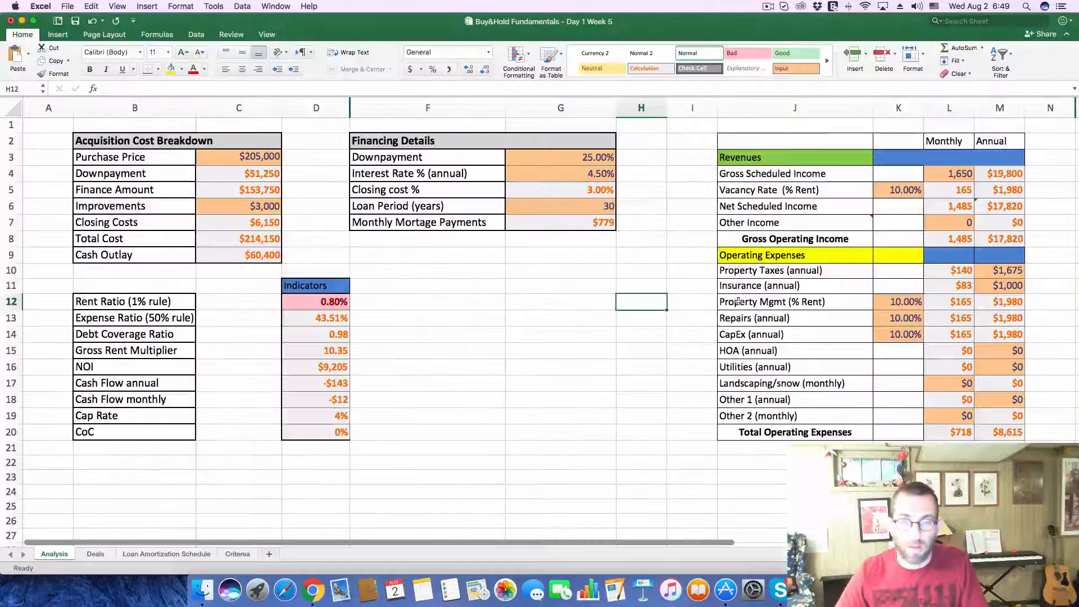
left_click(1006, 269)
type("1954")
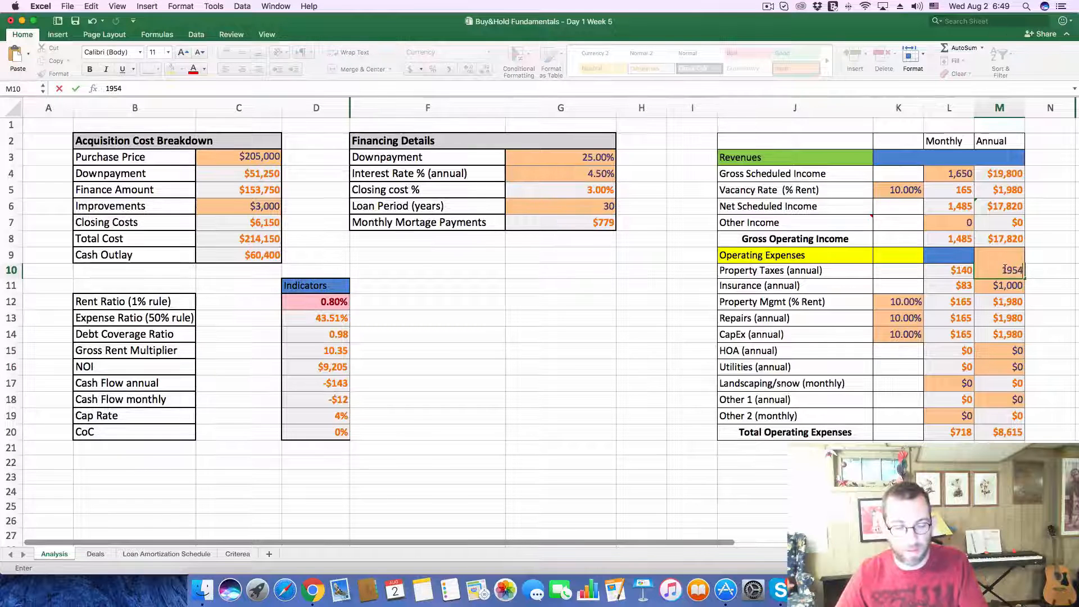
key("Return")
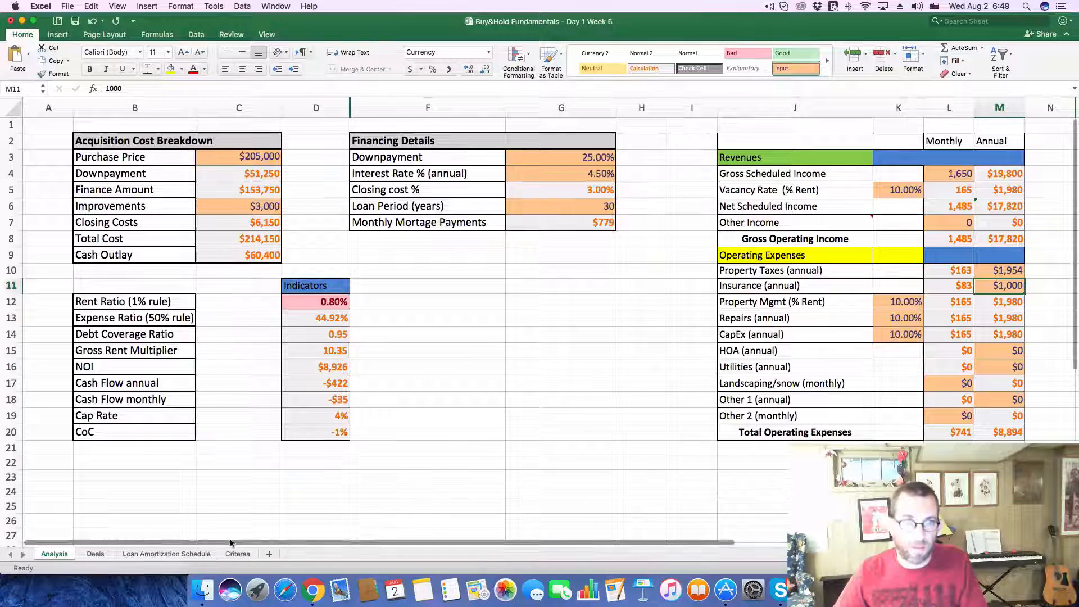
Step: Record a CF of -35 and a CoC of -1% for deal 277 on the Deals sheet
left_click(96, 553)
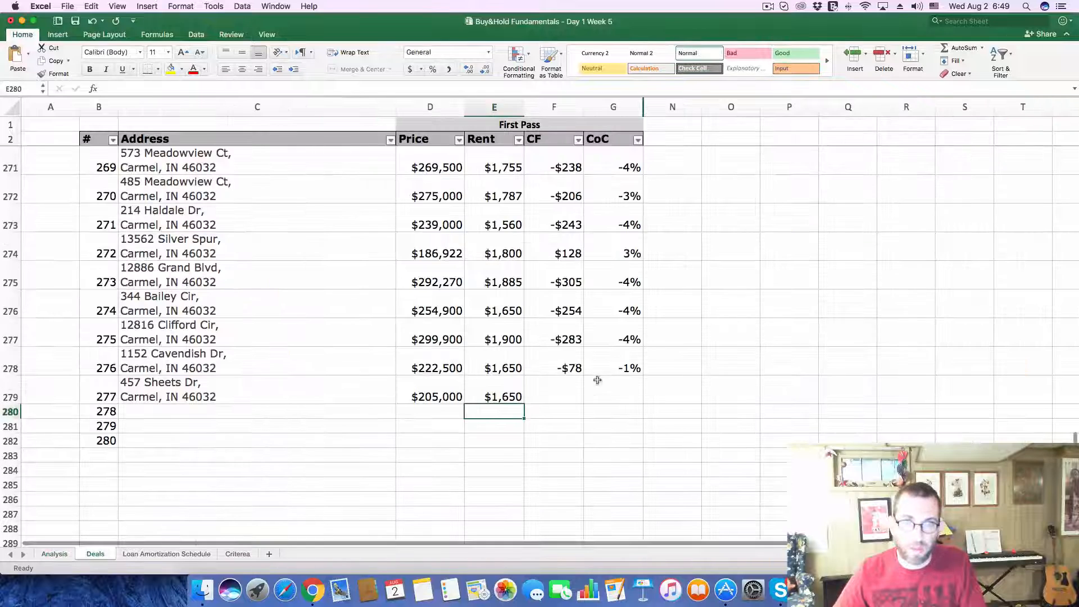
left_click(559, 388)
type("-35")
key("Tab")
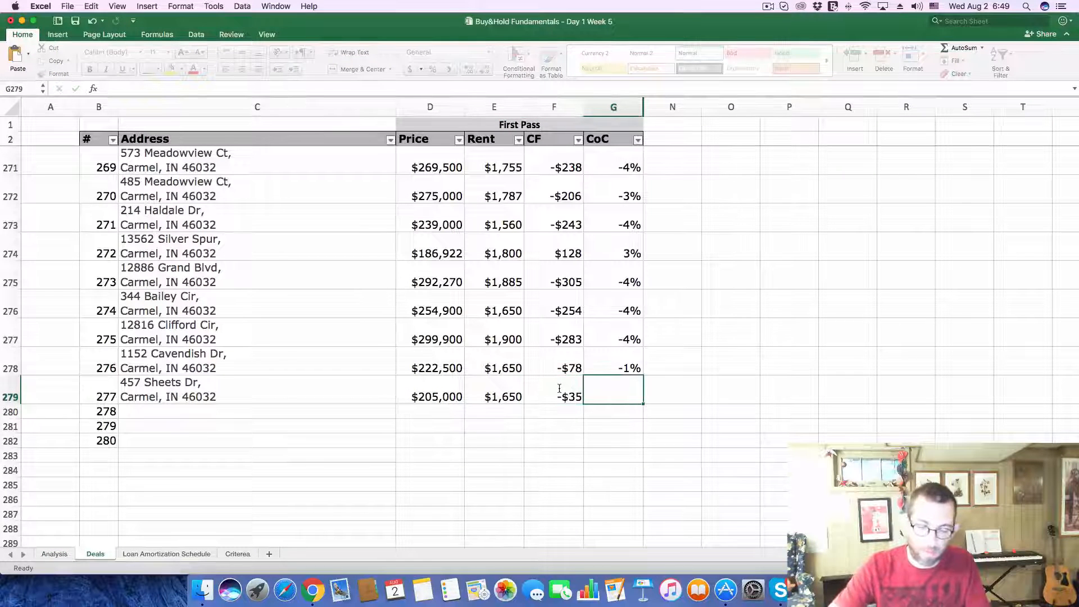
type("-1%")
key("Return")
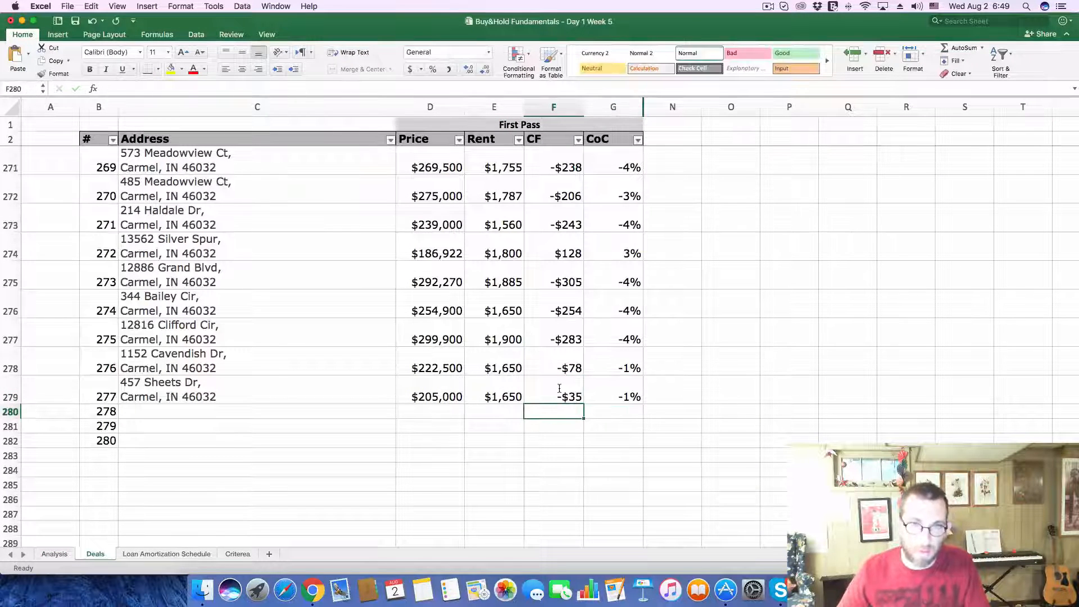
Step: In Zillow, close the current listing and open the $126K foreclosure auction listing just south of E 116th St
key("super+Tab")
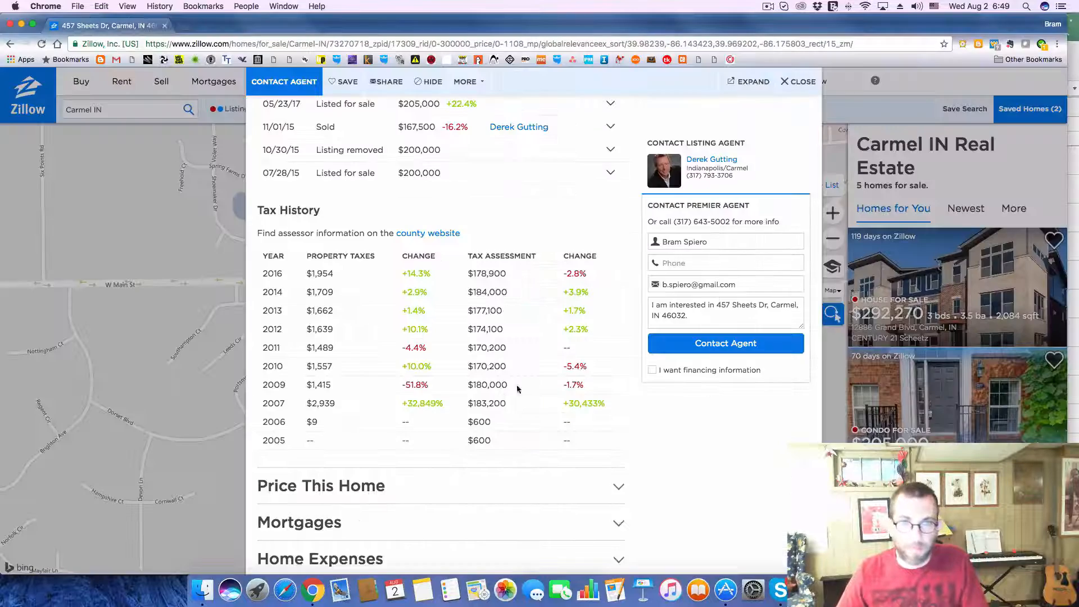
left_click(795, 80)
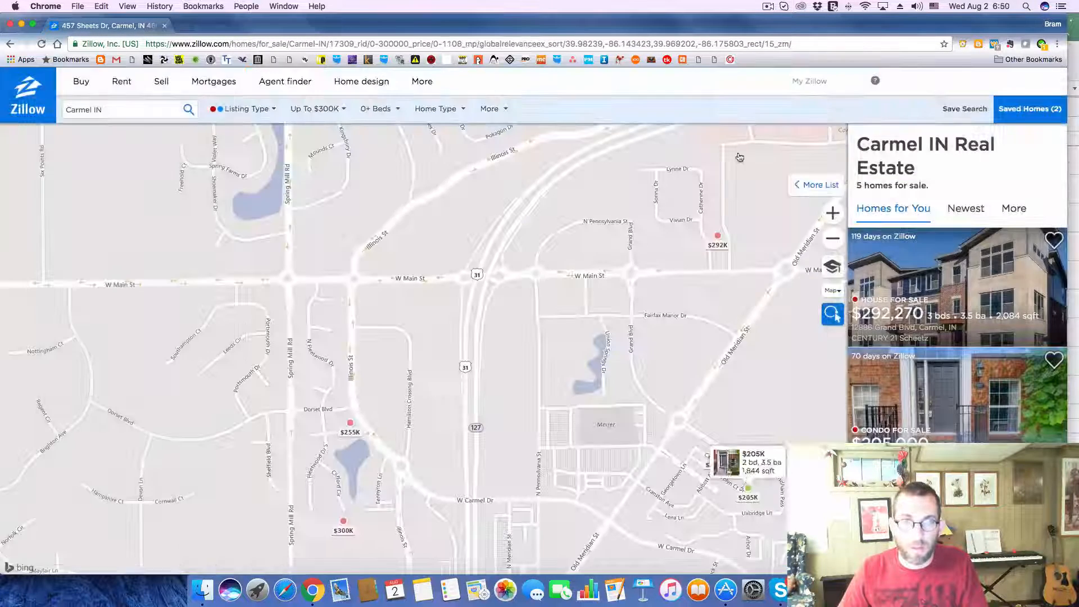
left_click_drag(569, 308, 565, 264)
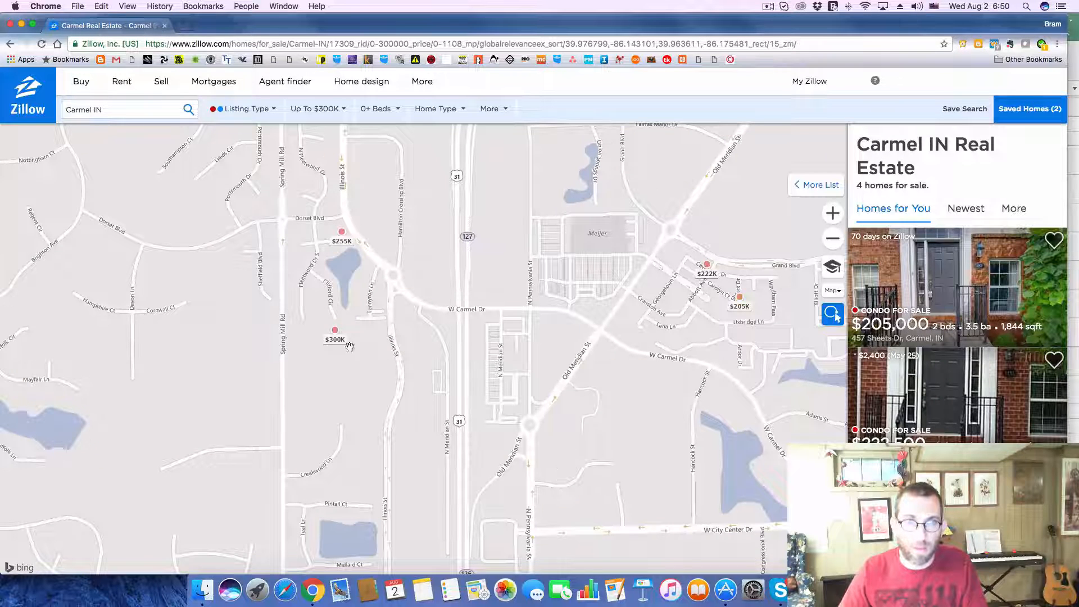
left_click_drag(512, 470, 518, 180)
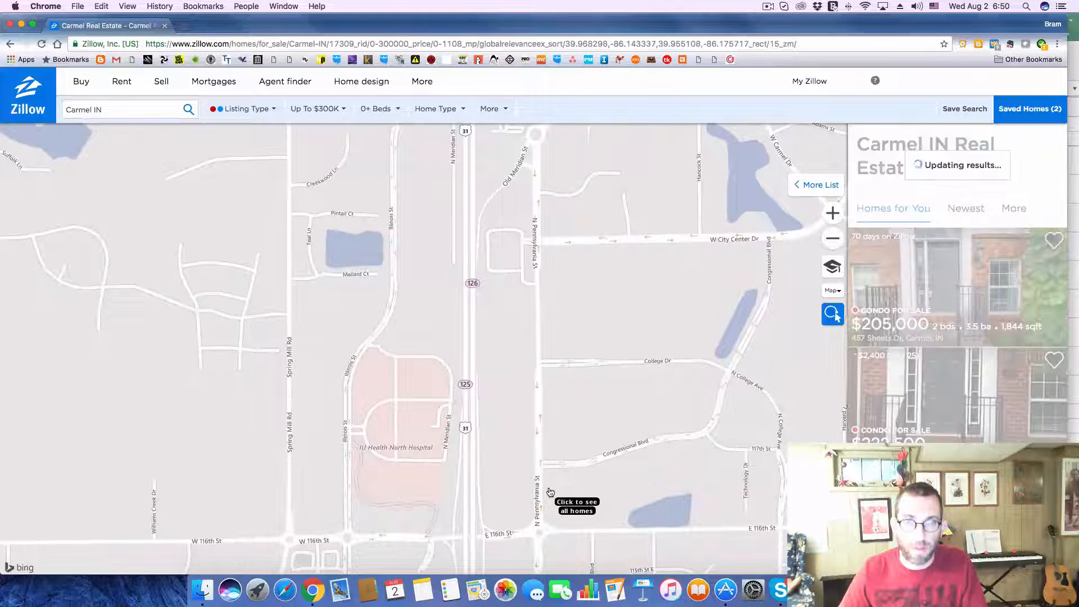
left_click_drag(515, 520, 525, 269)
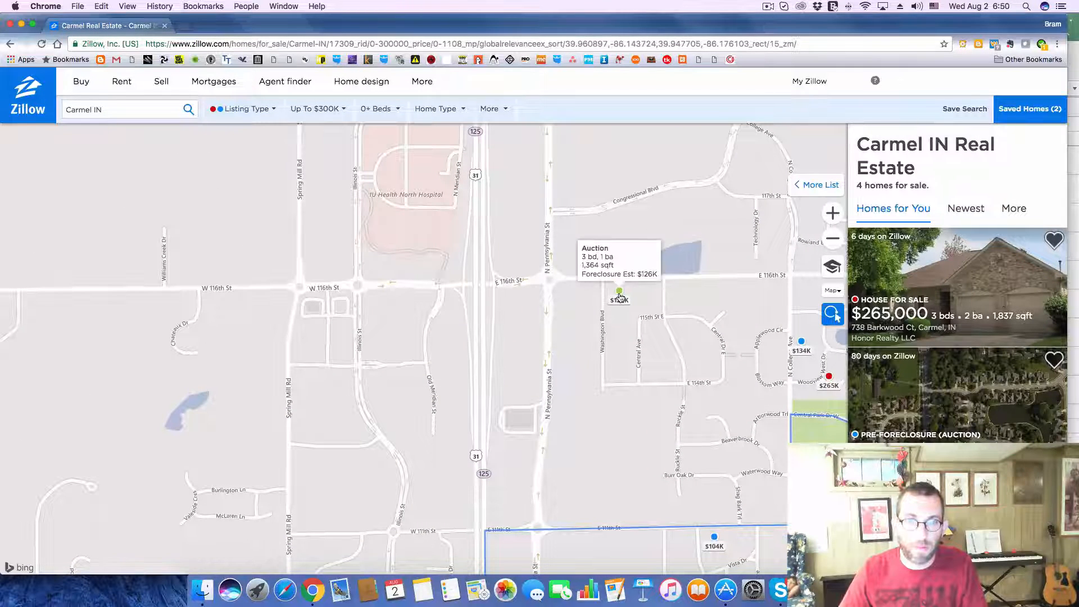
left_click(620, 297)
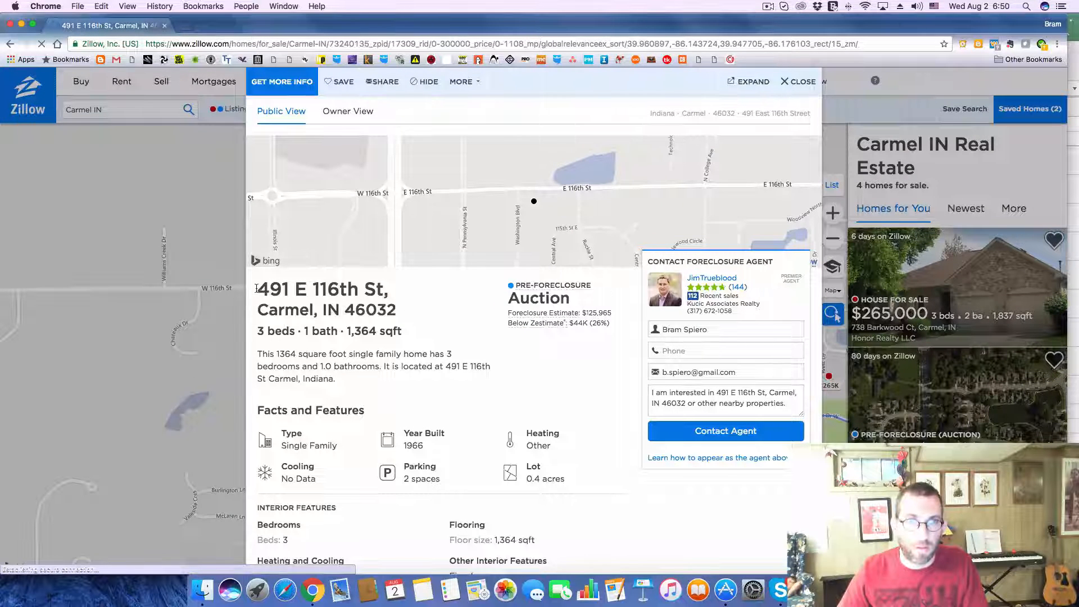
Step: Copy the auction listing's address from Zillow into the Address of deal 278 on Excel's Deals sheet
left_click_drag(256, 289, 397, 305)
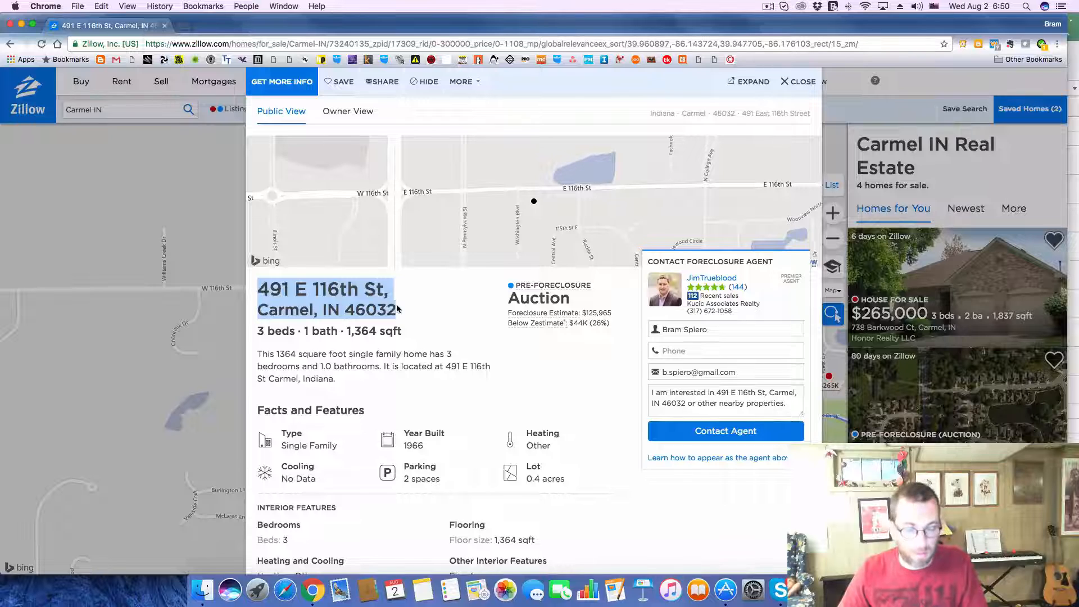
key("super+c")
key("super+Tab")
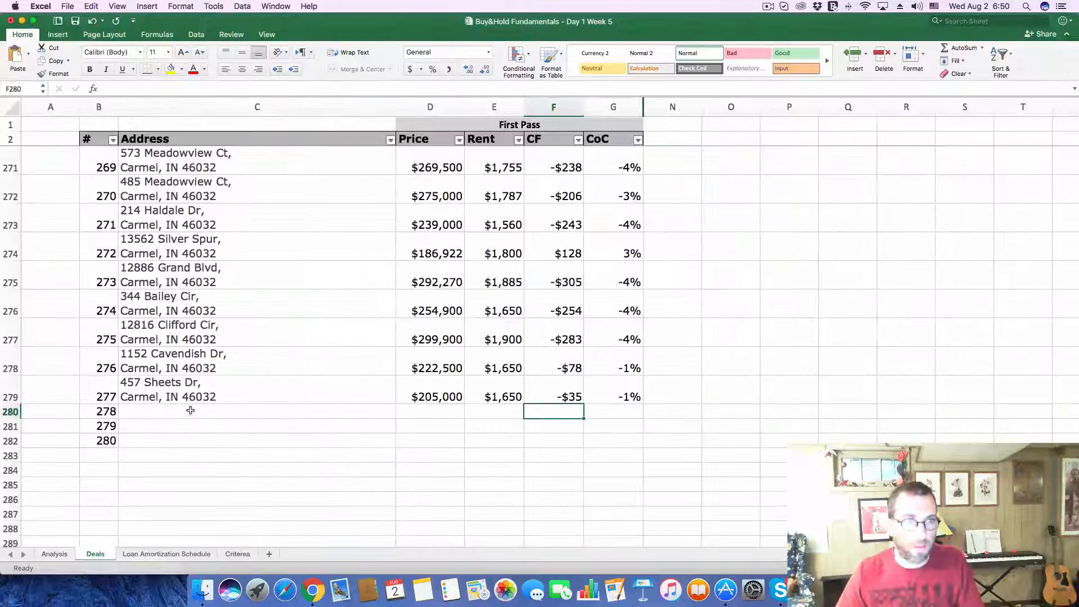
left_click(190, 410)
left_click(217, 89)
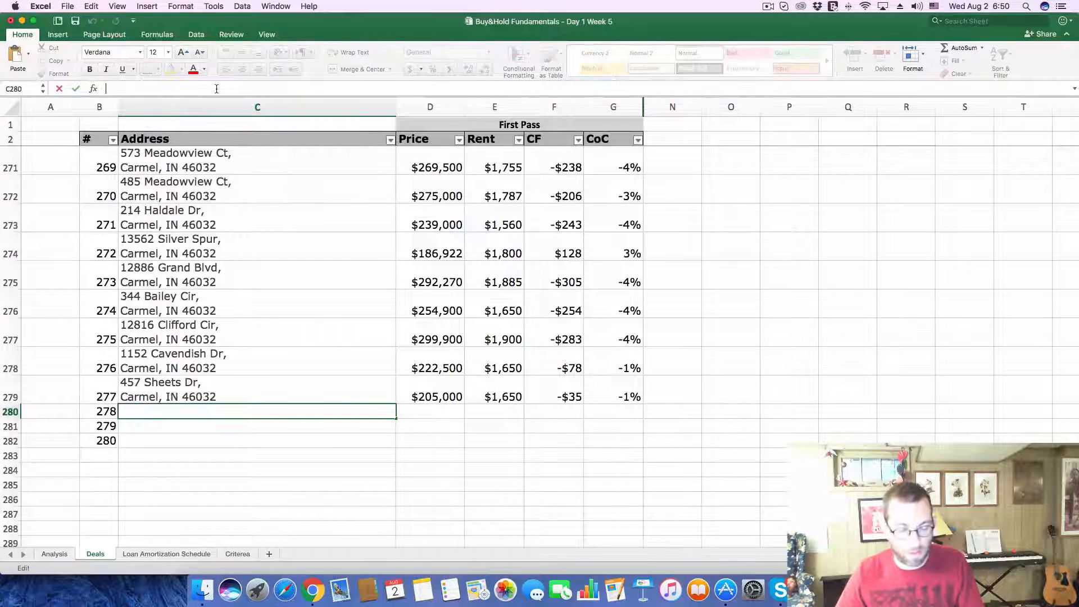
key("super+v")
key("Return")
Step: Copy the foreclosure estimate of 125,965 from Zillow into the Price of deal 278 on Excel's Deals sheet
key("super+Tab")
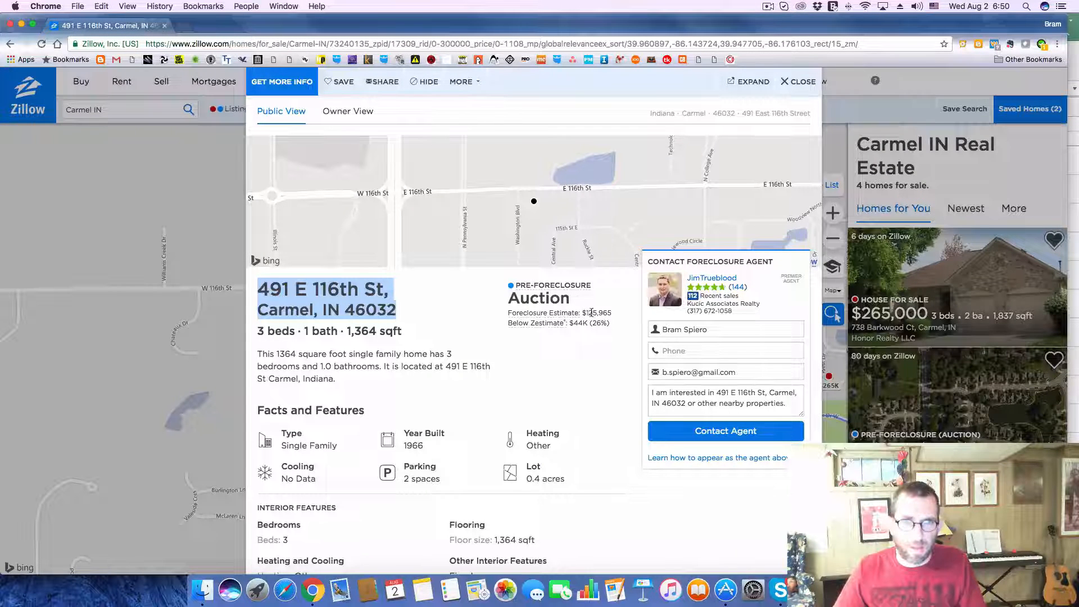
left_click_drag(587, 312, 618, 312)
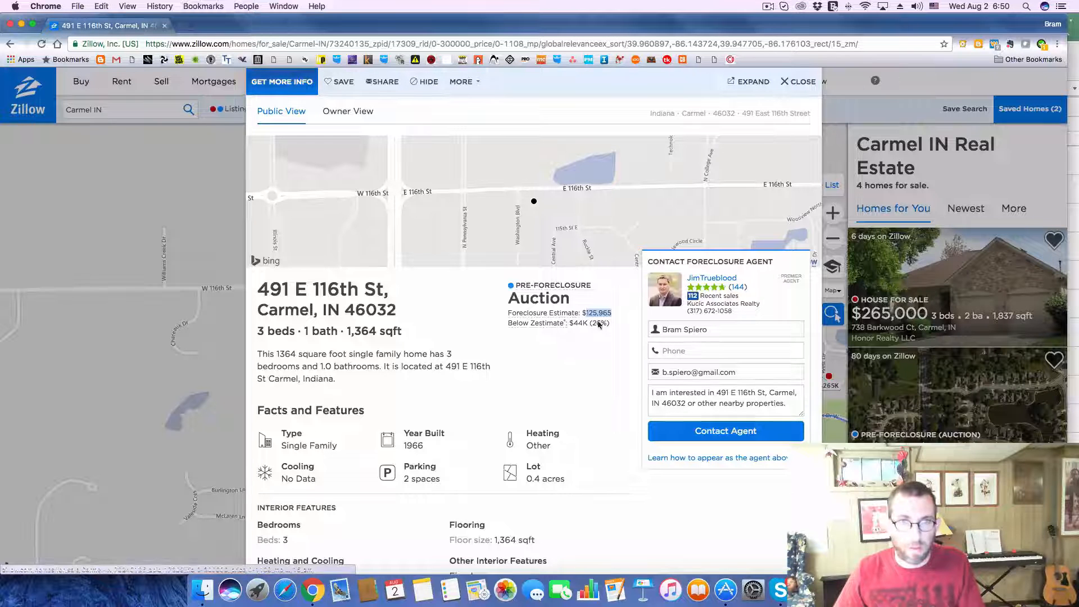
key("super+Tab")
left_click(443, 418)
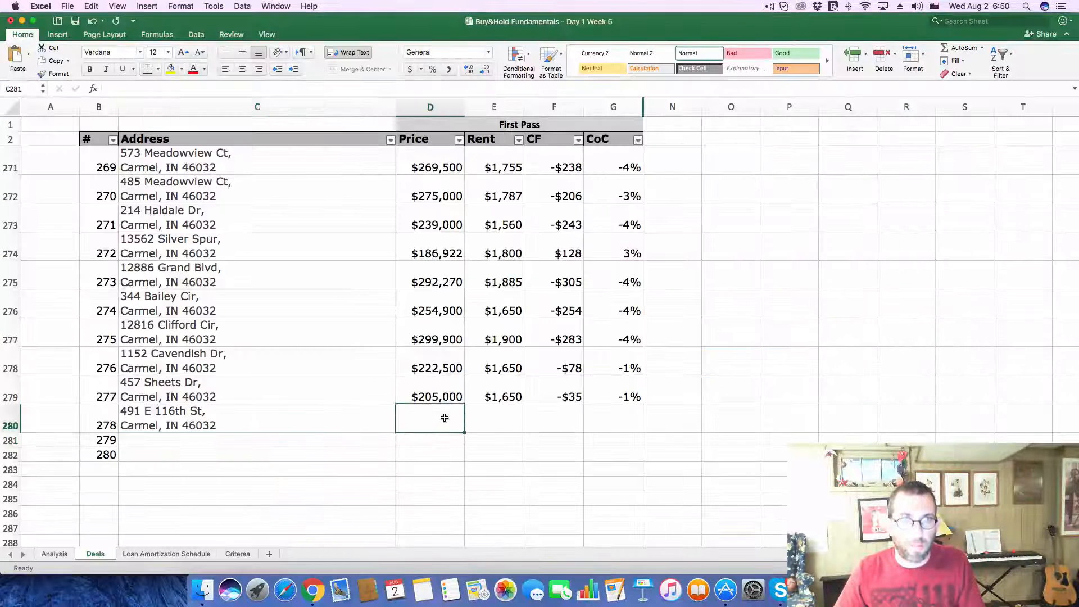
left_click(155, 89)
key("super+v")
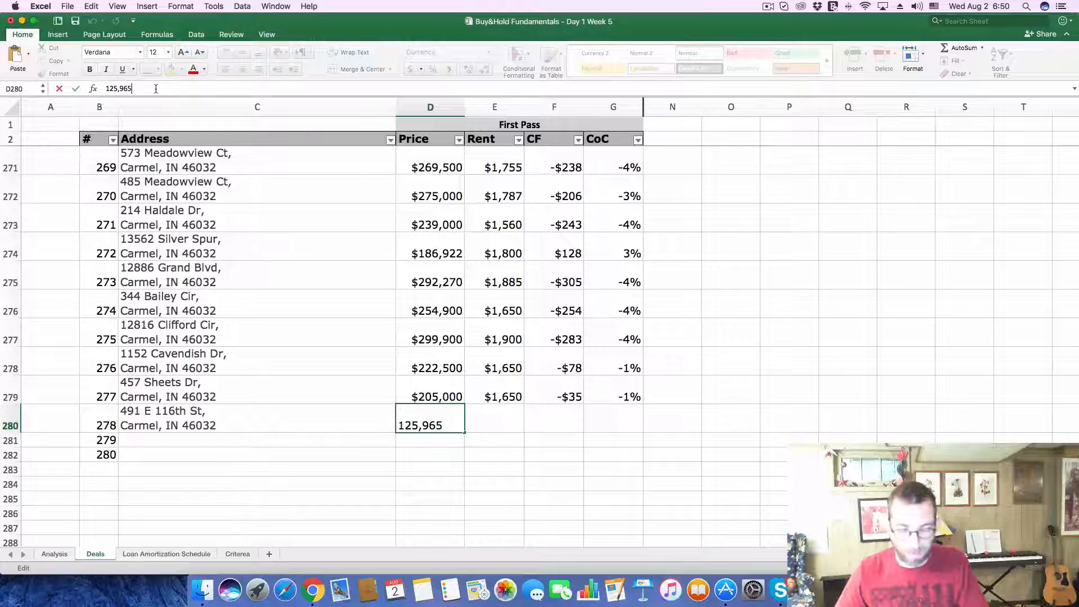
key("Return")
Step: Look up the auction listing's rental Zestimate in Zillow and enter 1325 as the Rent of deal 278 in Excel
key("super+Tab")
scroll(344, 354, "down", 15)
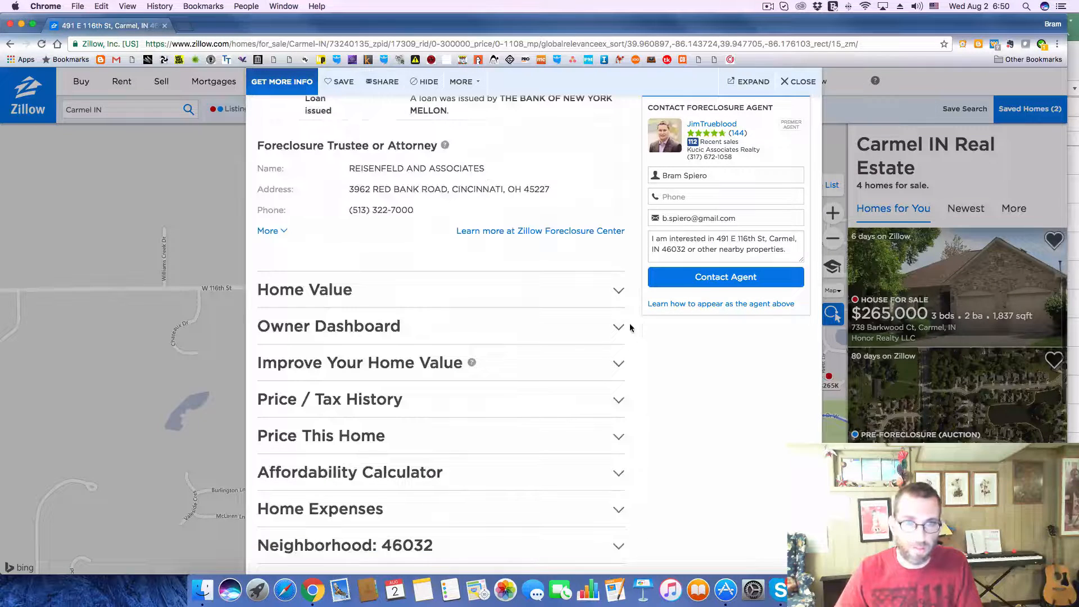
left_click(618, 291)
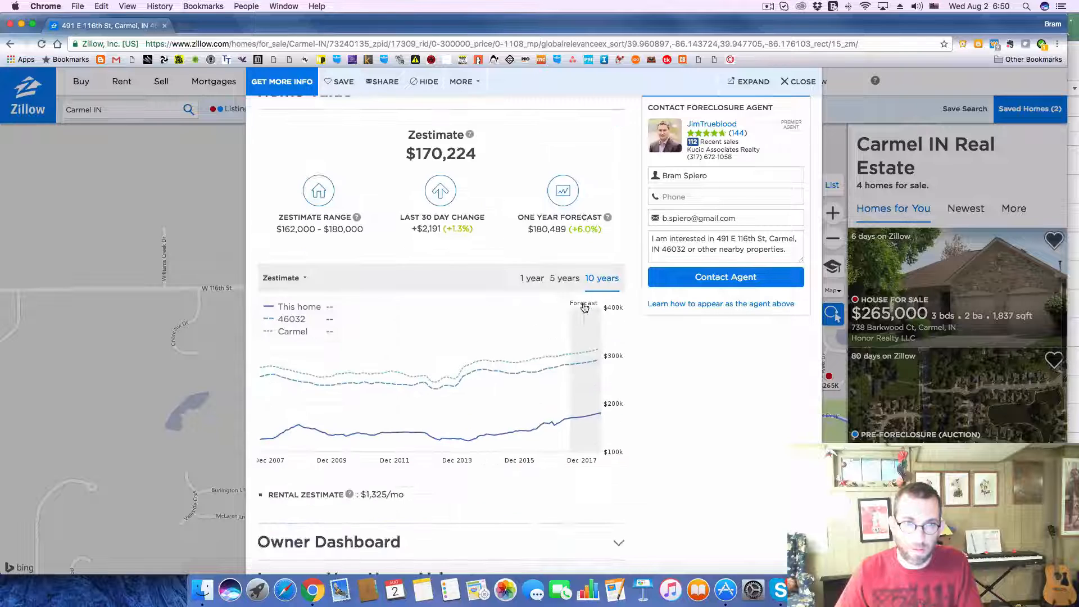
key("super+Tab")
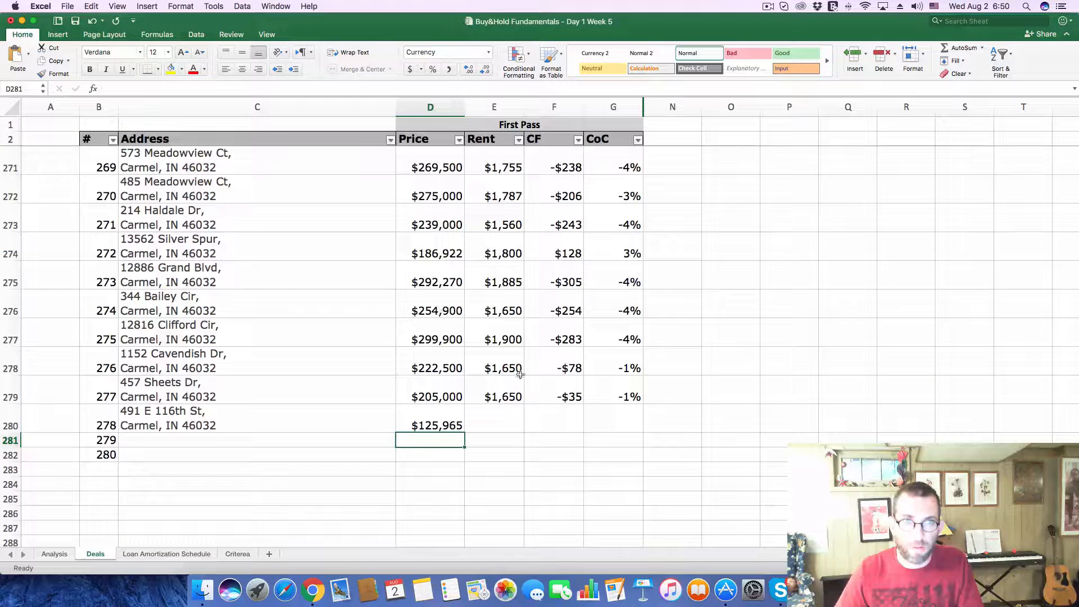
left_click(495, 414)
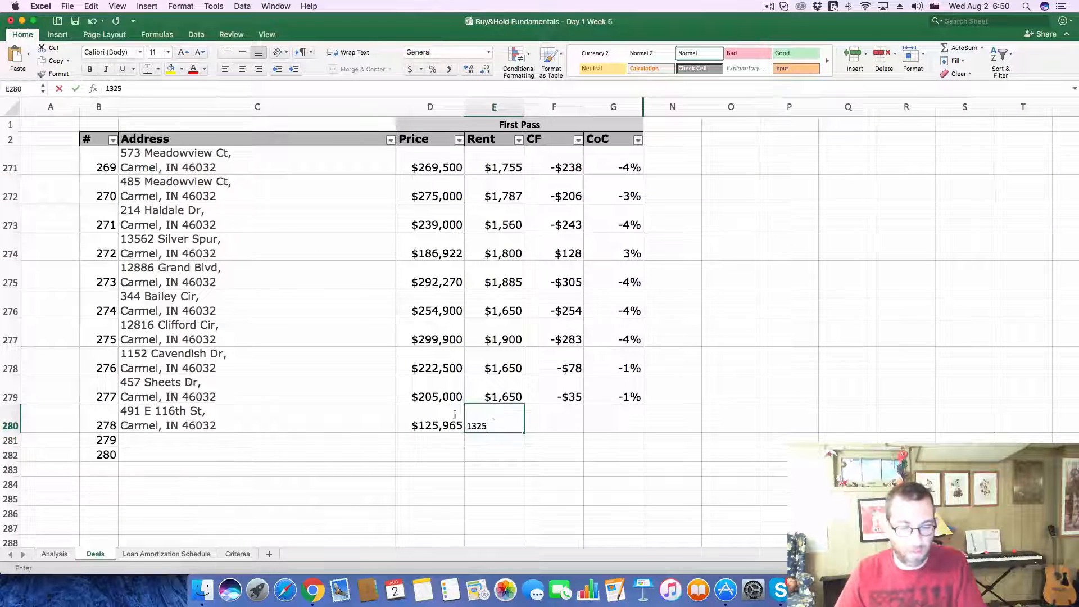
Step: Replace the Purchase Price on the Analysis sheet with the copied 125,965
left_click(54, 553)
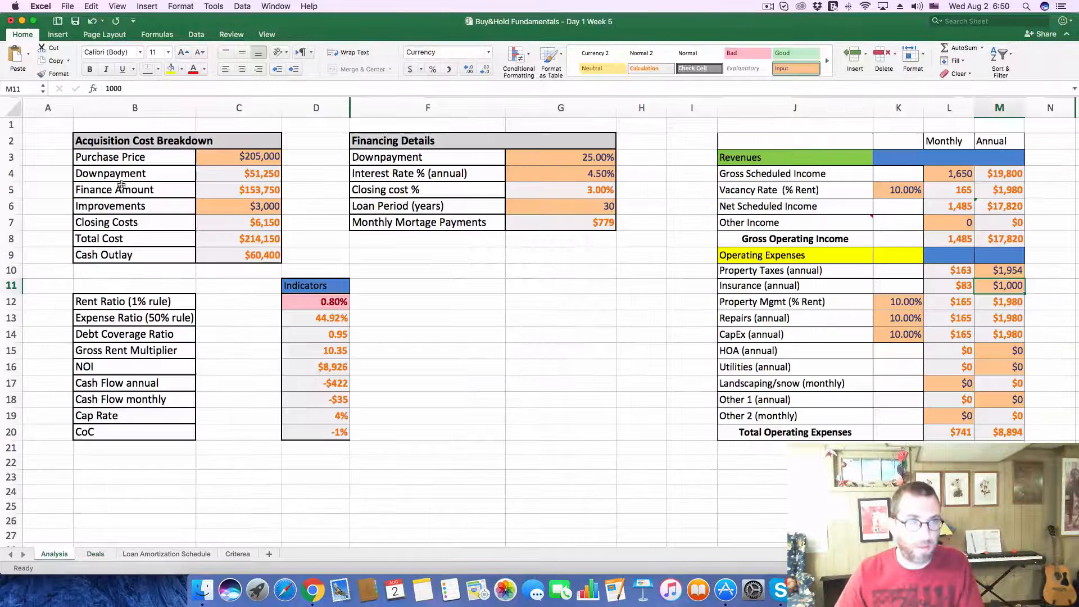
left_click(210, 151)
left_click_drag(160, 90, 8, 74)
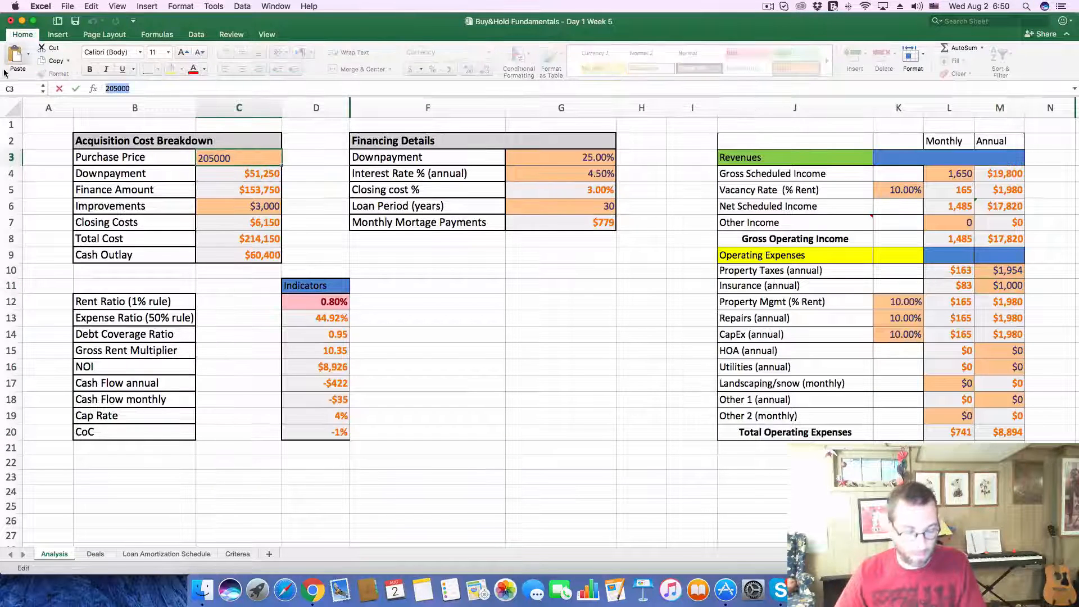
type("125,965")
key("Return")
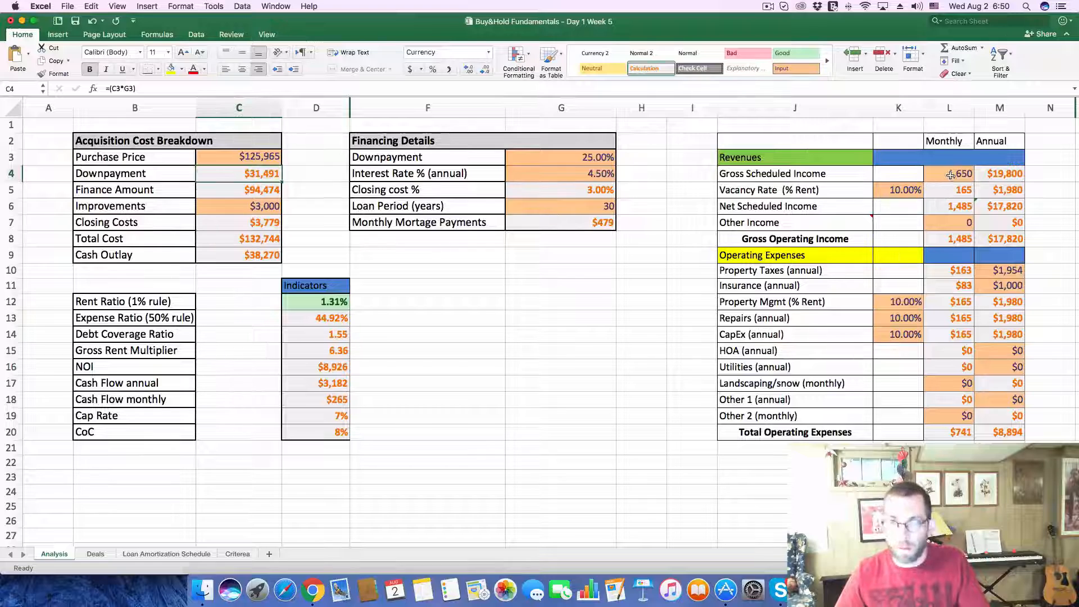
Step: Set the monthly Gross Scheduled Income on the Analysis sheet to 1325
left_click(949, 175)
type("1325")
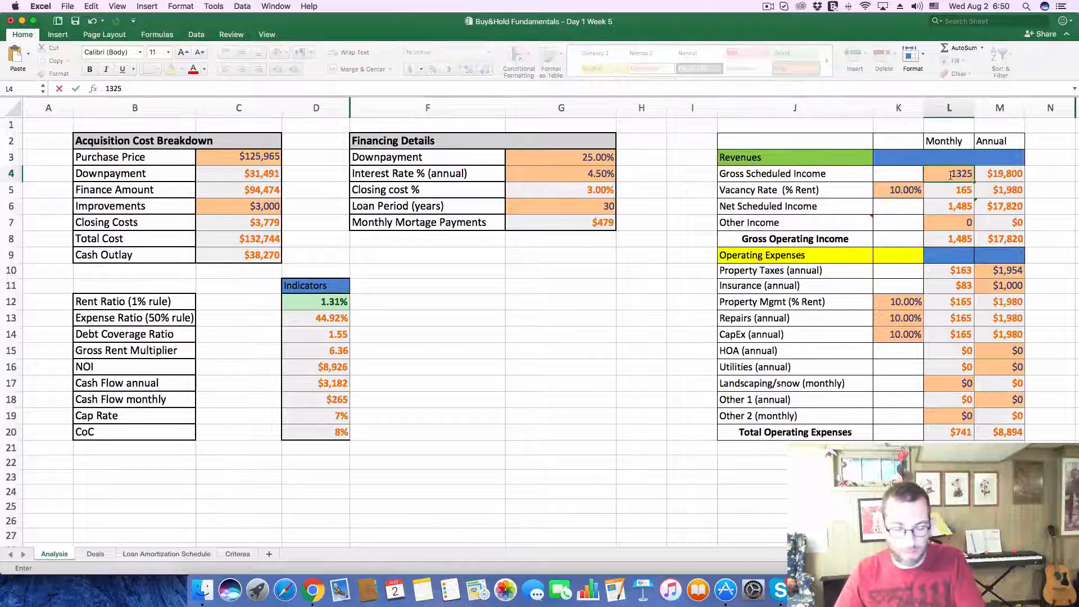
key("Return")
Step: Look up the auction listing's 2016 property taxes in Zillow and enter 2,470 as the annual Property Taxes on Excel's Analysis sheet
key("super+Tab")
scroll(529, 395, "down", 7)
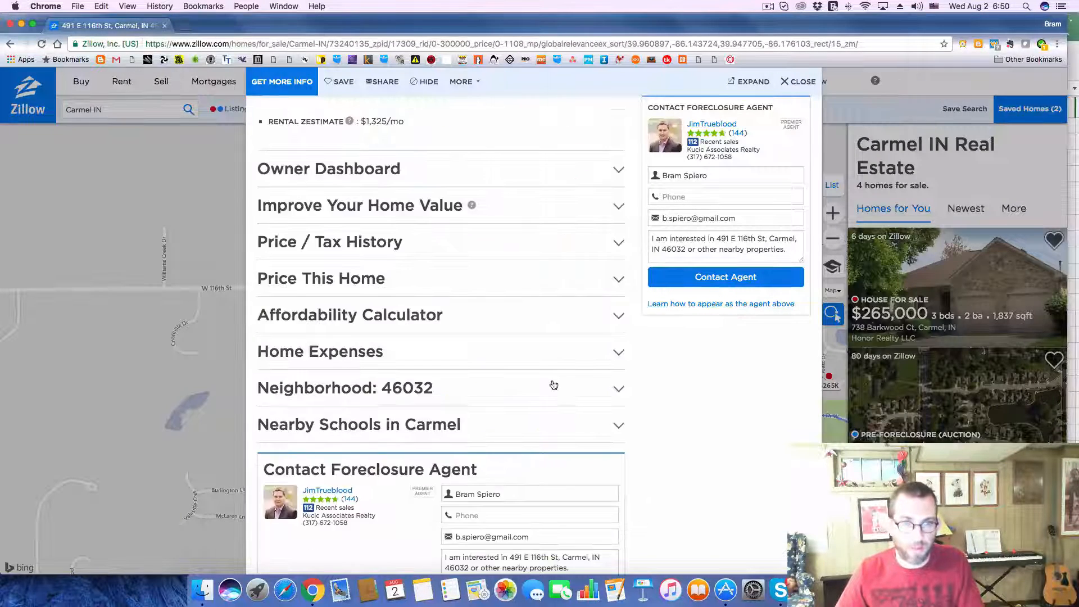
left_click(616, 242)
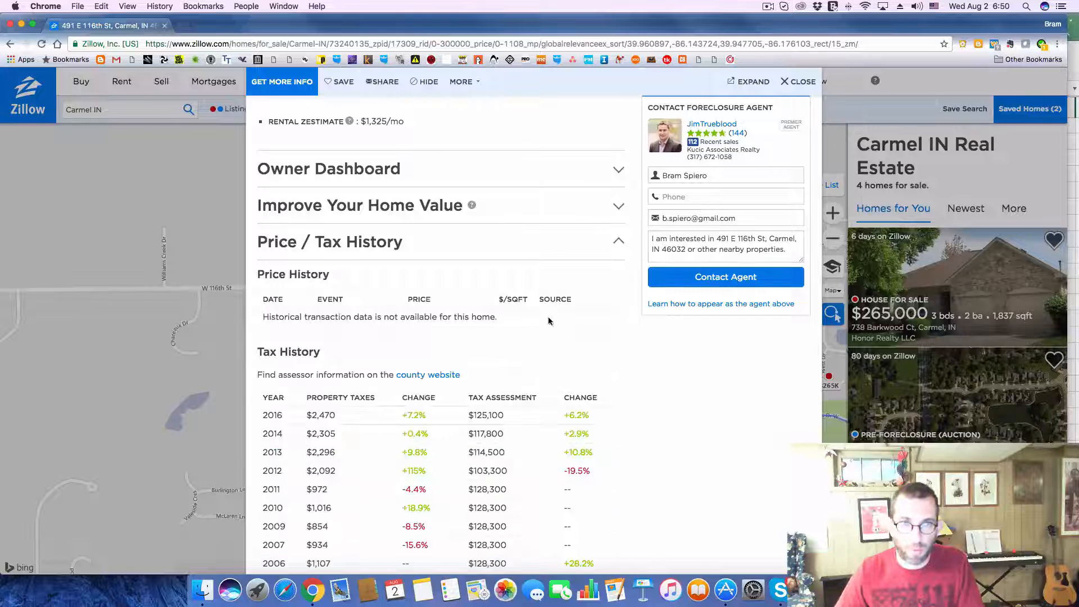
scroll(553, 326, "down", 3)
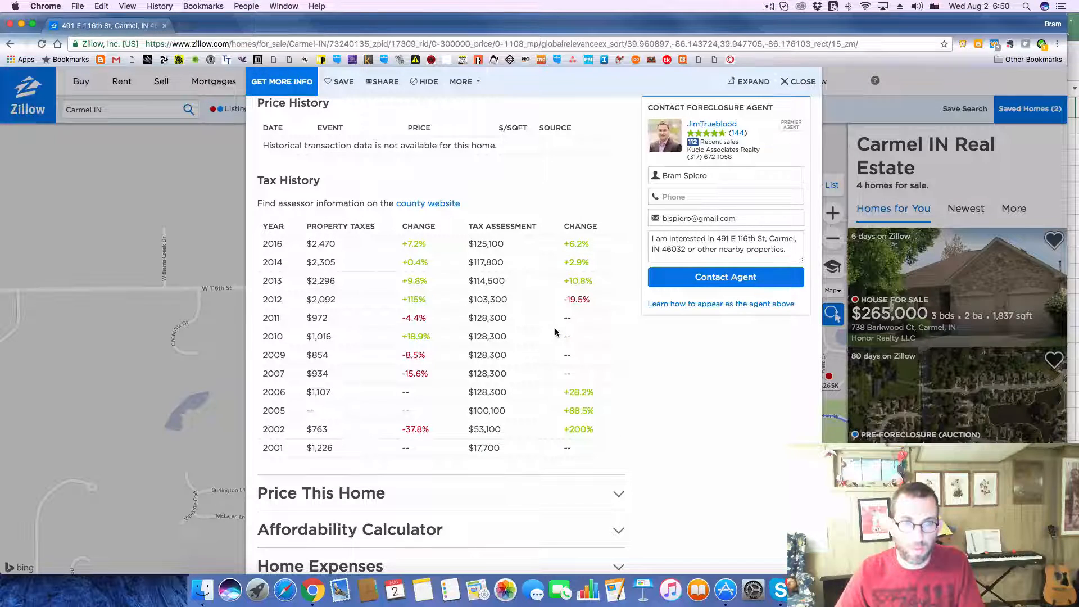
key("super+Tab")
left_click(989, 271)
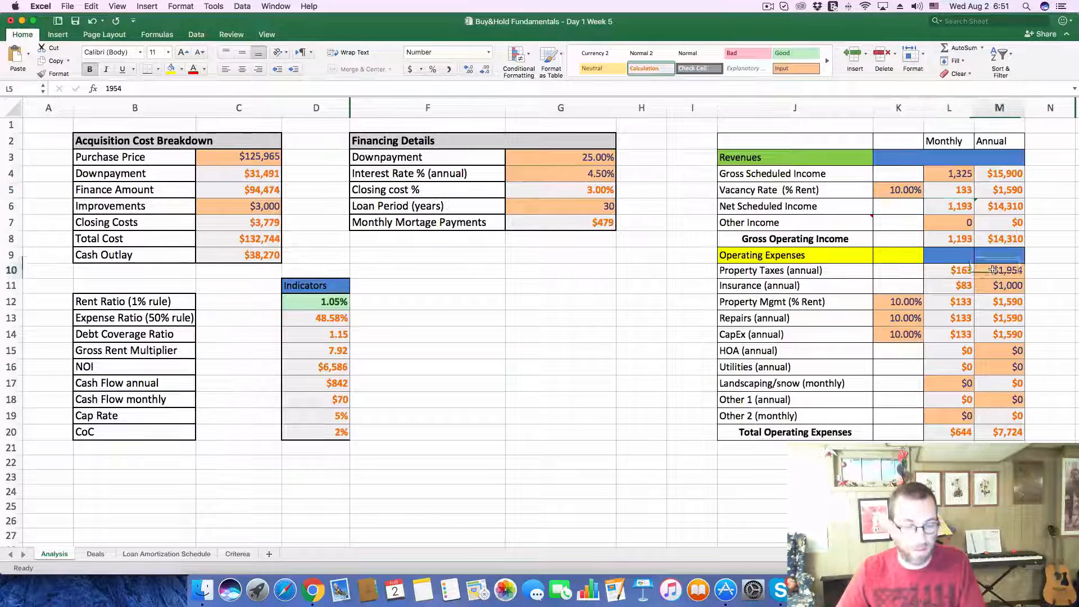
type("2,470")
key("Return")
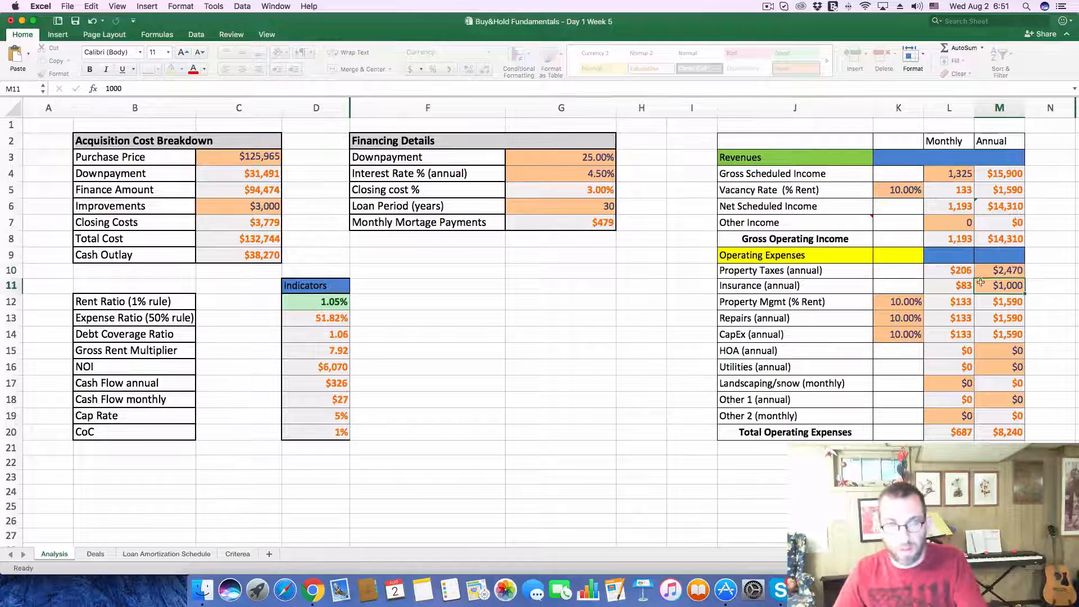
Step: Record a CF of 27 and a CoC of 1% for deal 278 on the Deals sheet
left_click(95, 555)
left_click(554, 416)
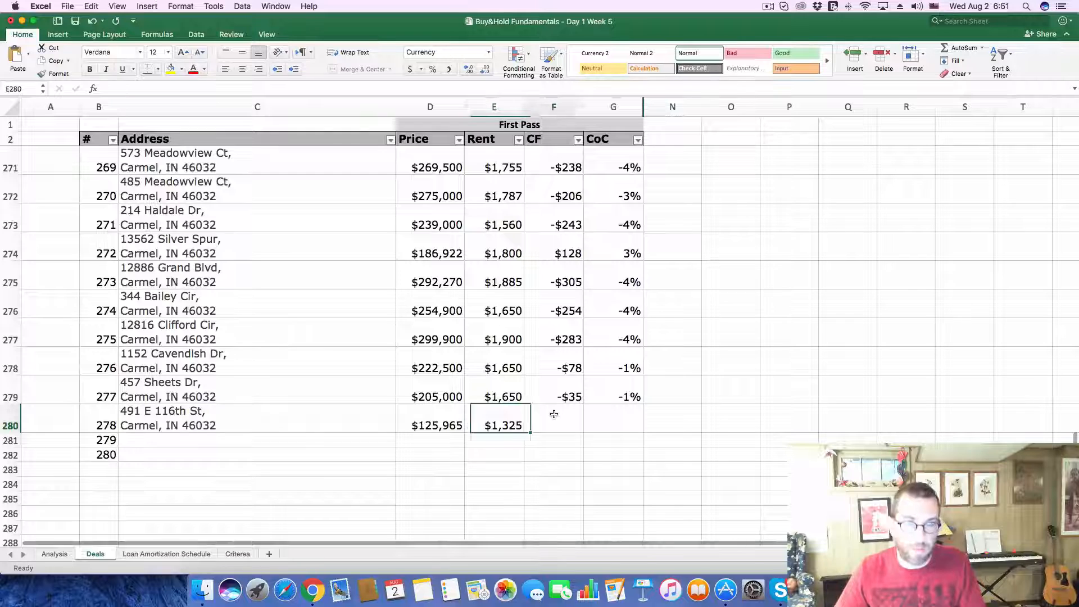
type("27")
left_click(611, 421)
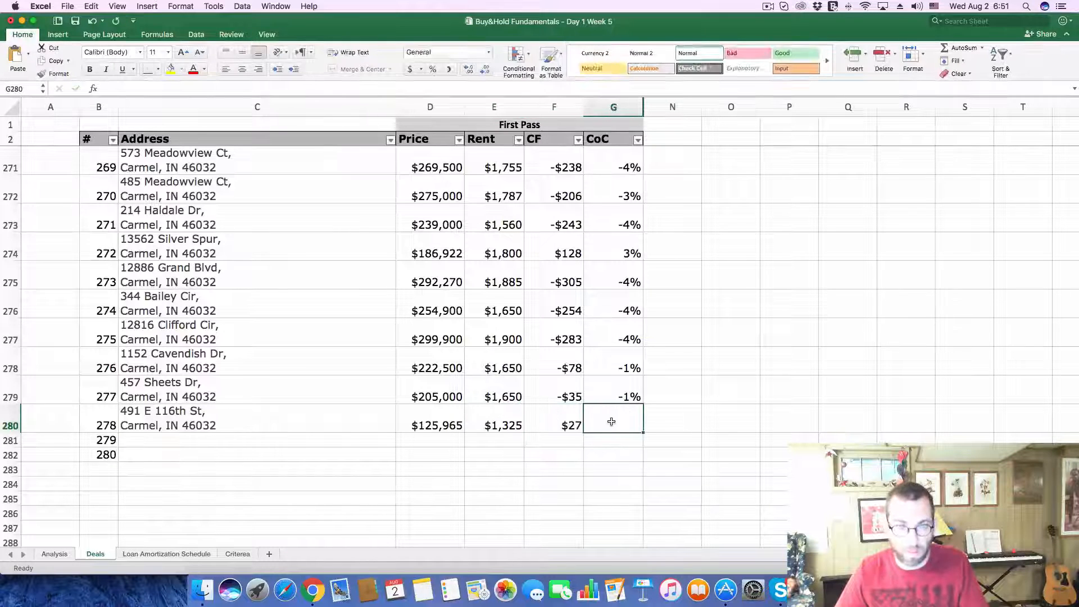
type("1")
key("Return")
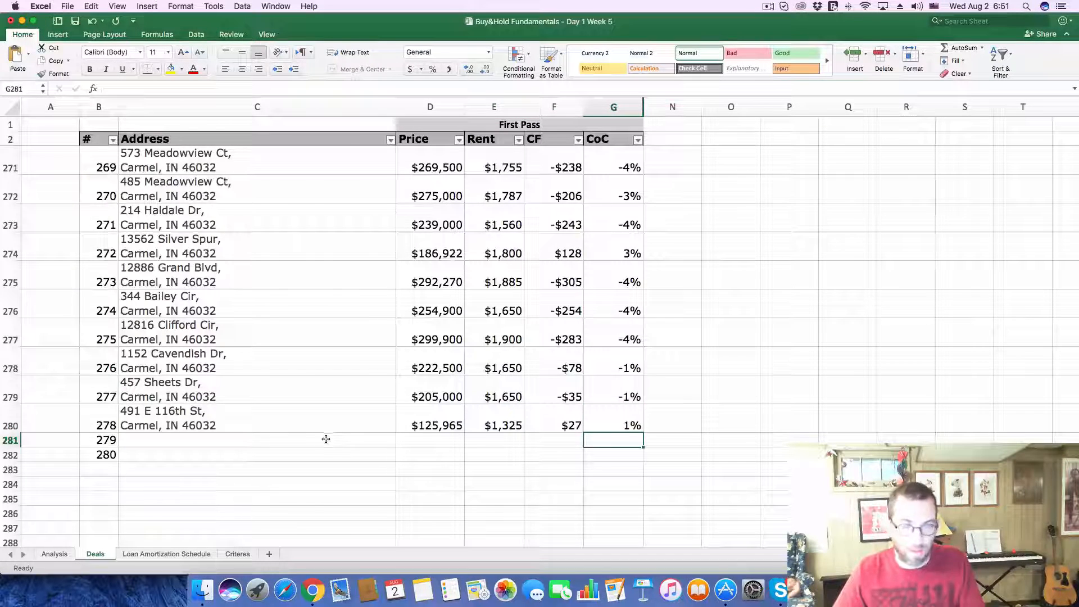
Step: Switch to Zillow, close the current listing and open the $134K pre-foreclosure listing east of it on the map
key("super+Tab")
left_click(801, 85)
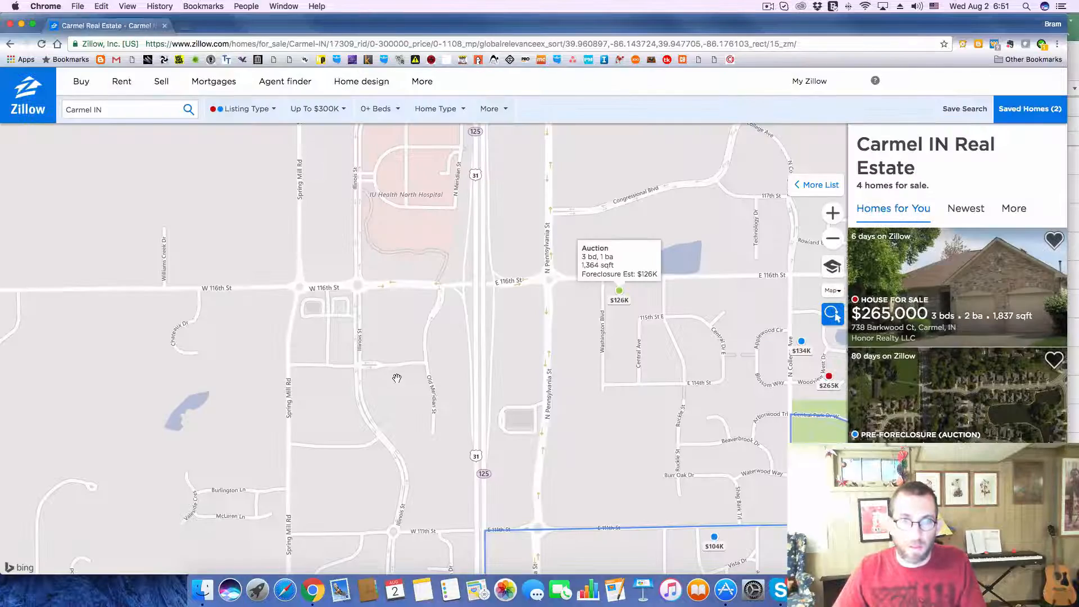
scroll(477, 405, "down", 3)
scroll(476, 432, "up", 2)
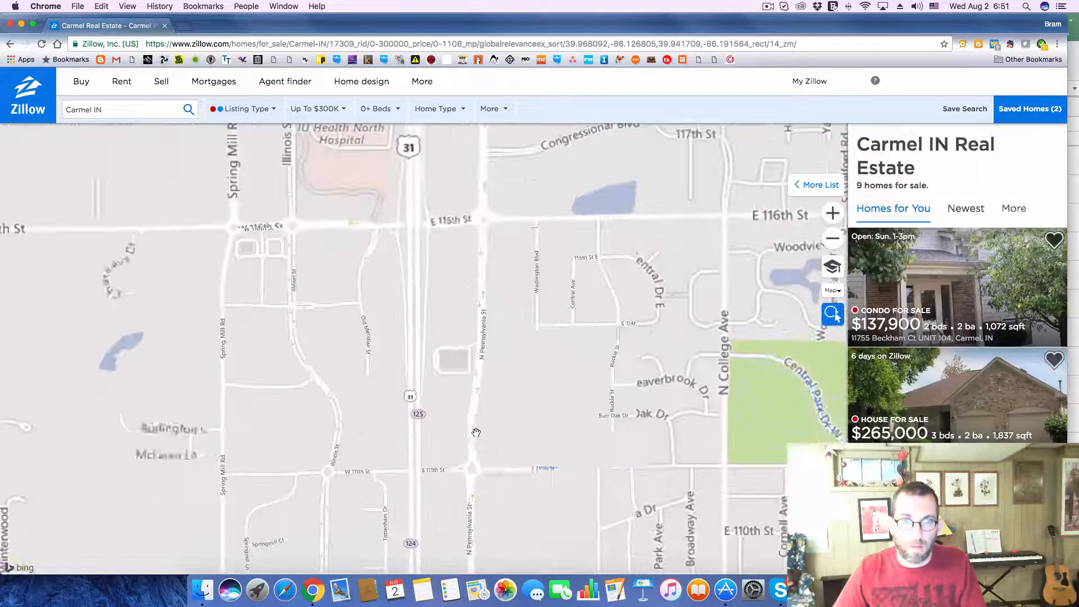
left_click_drag(510, 428, 255, 366)
left_click_drag(605, 351, 416, 371)
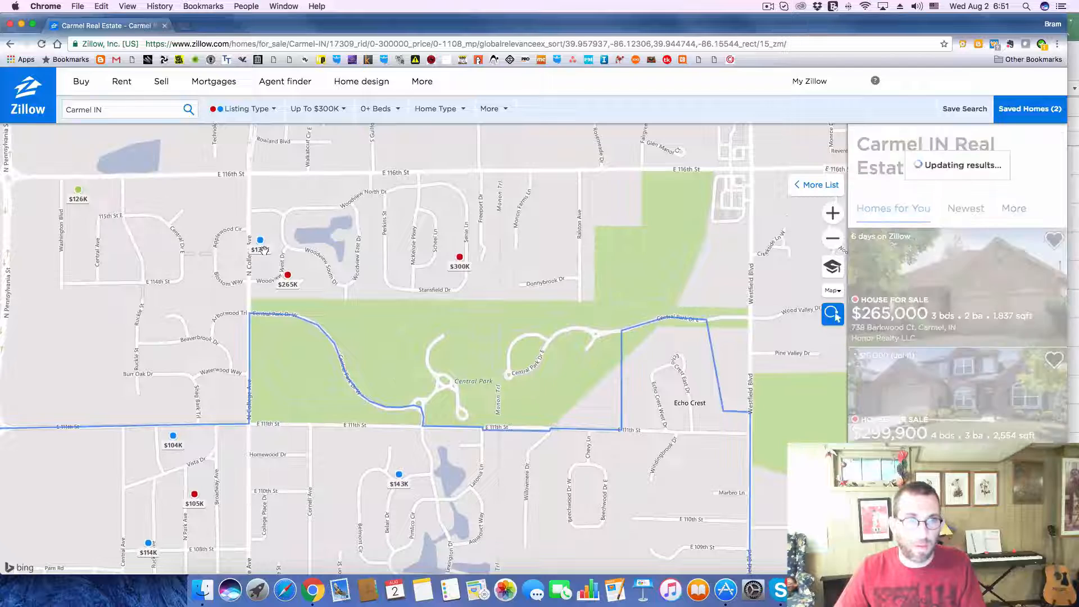
left_click(259, 245)
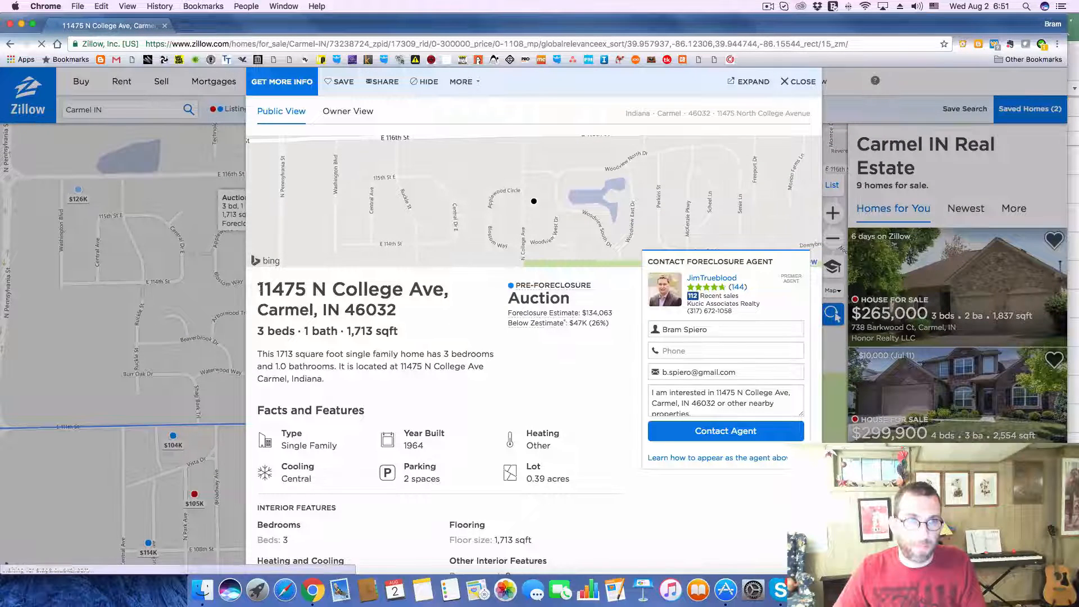
Step: Copy the listing's address from Zillow into the Address of deal 279 on Excel's Deals sheet
left_click_drag(262, 288, 400, 310)
key("super+c")
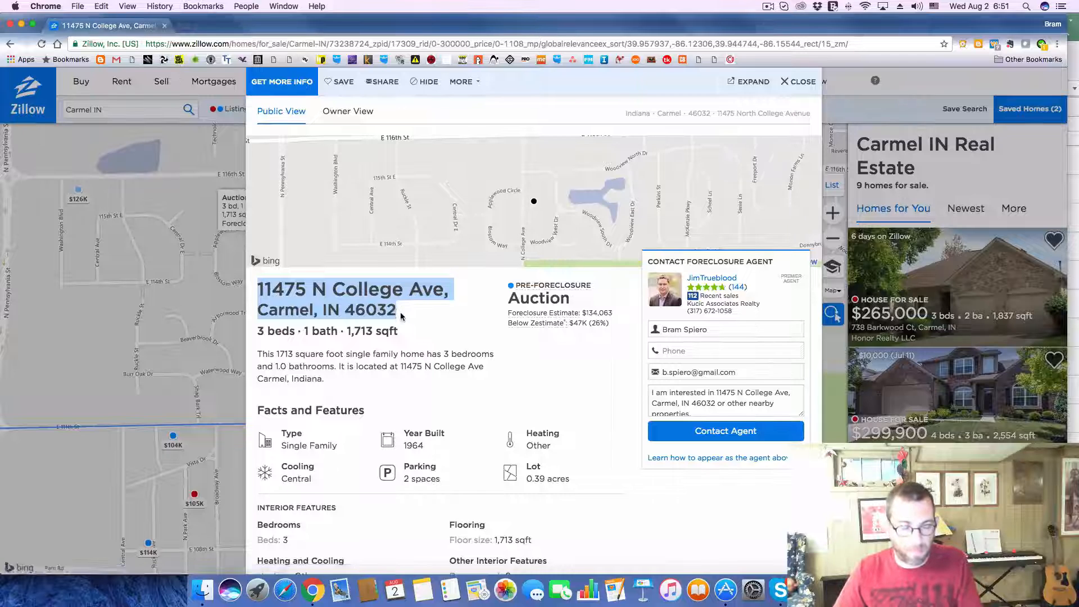
key("super+Tab")
left_click(258, 439)
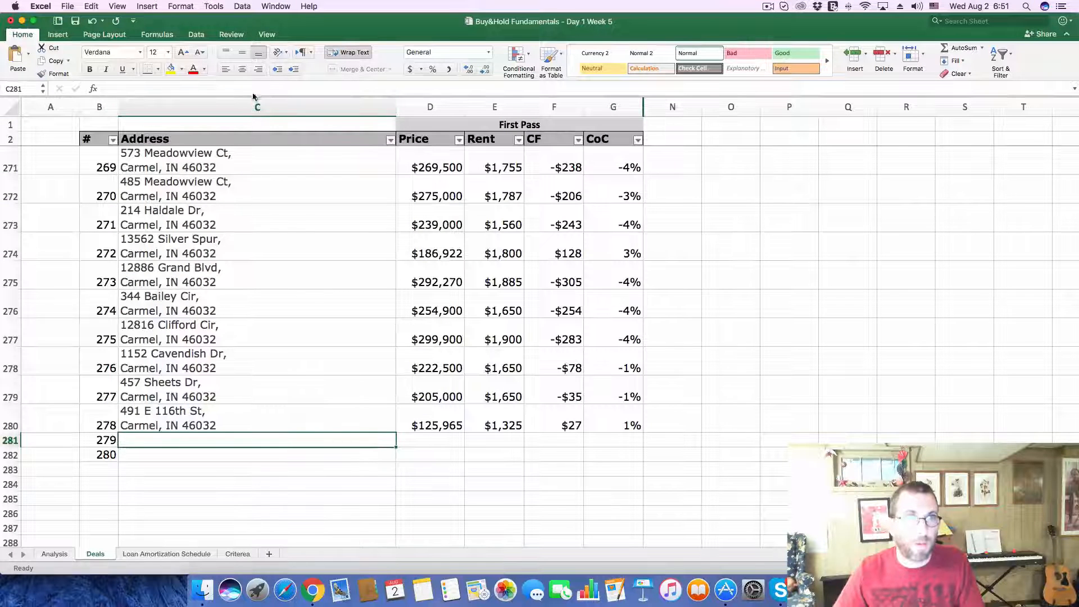
key("super+v")
key("Return")
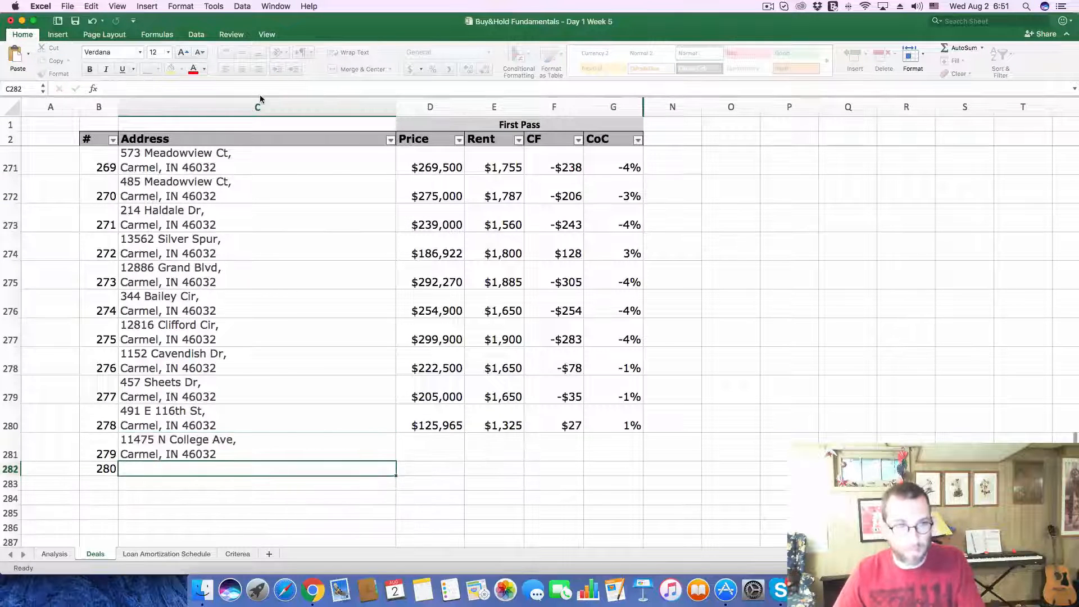
Step: Copy the foreclosure estimate of 134,063 from Zillow into the Price of deal 279 in Excel
key("super+Tab")
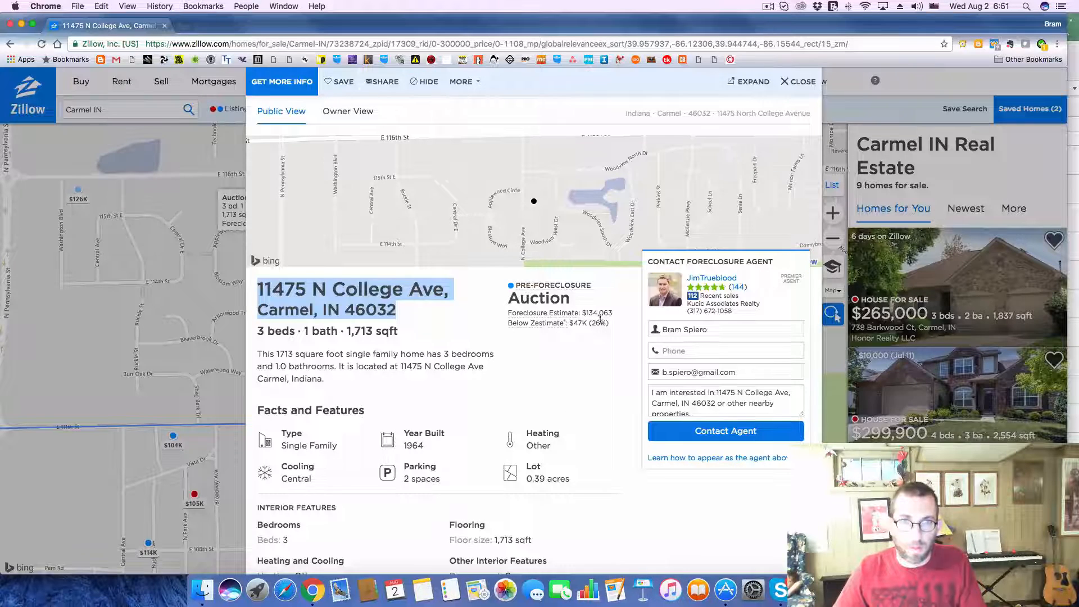
left_click_drag(586, 312, 600, 313)
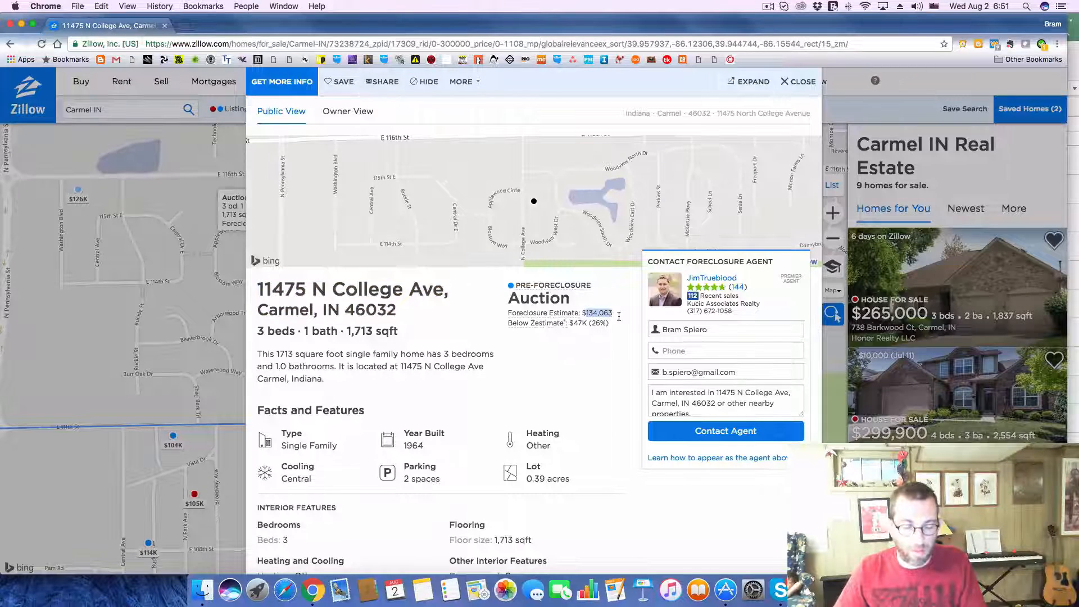
key("super+Tab")
key("Right")
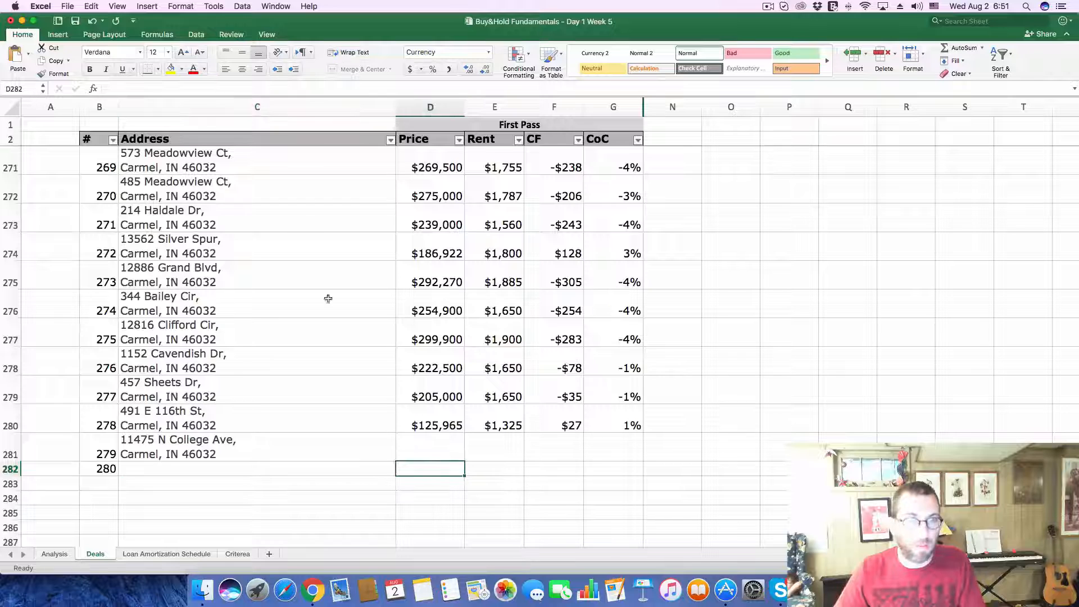
left_click(442, 449)
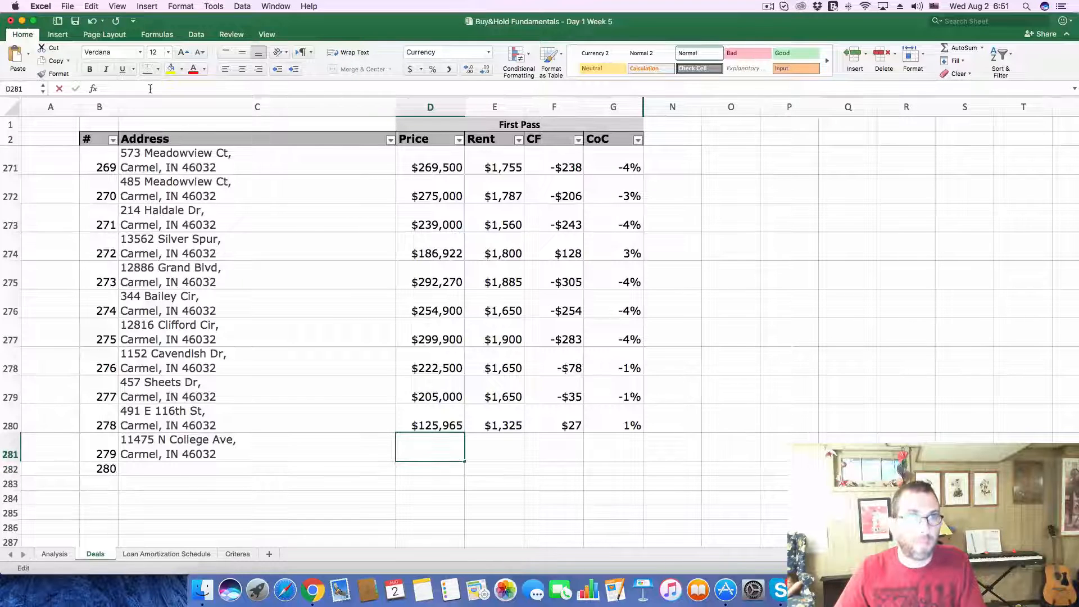
type("134,063")
key("Return")
Step: Look up the listing's rental Zestimate under Home Value in Zillow and enter 1450 as the Rent of deal 279 in Excel
key("super+Tab")
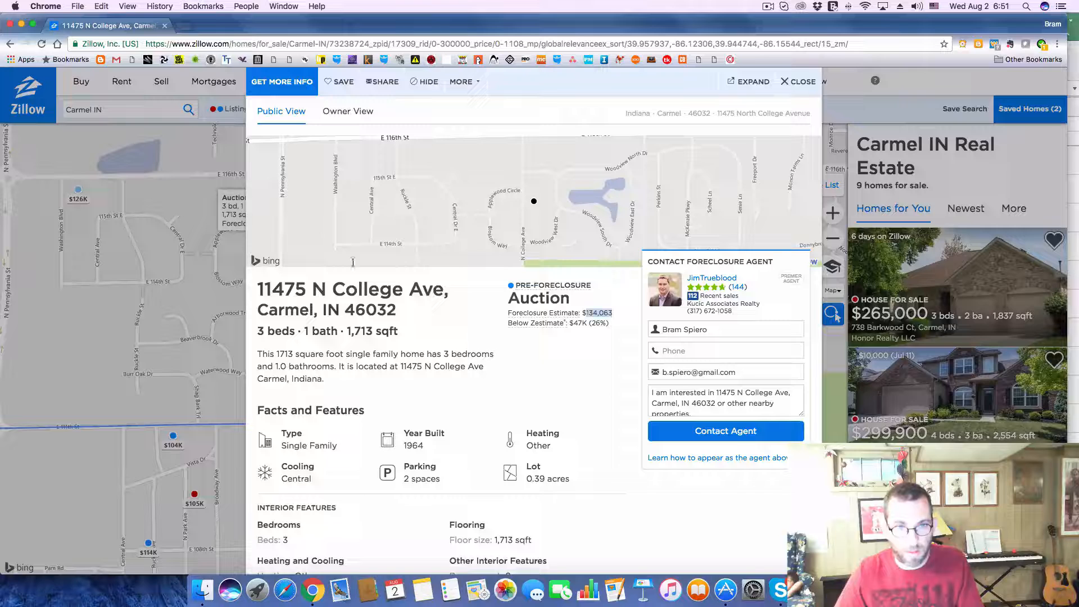
scroll(496, 423, "down", 10)
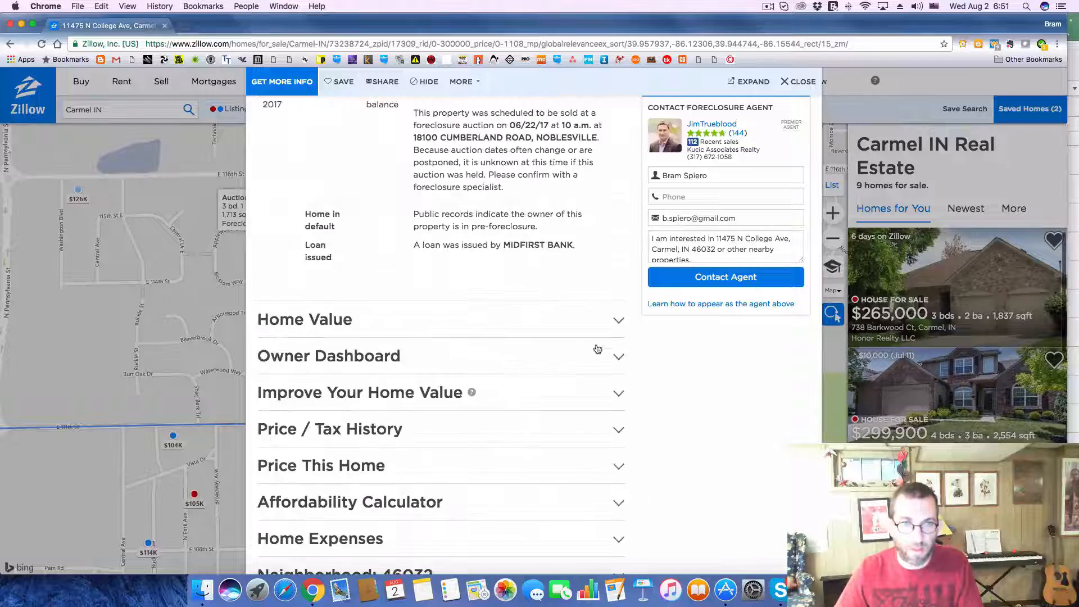
left_click(618, 320)
scroll(595, 334, "down", 5)
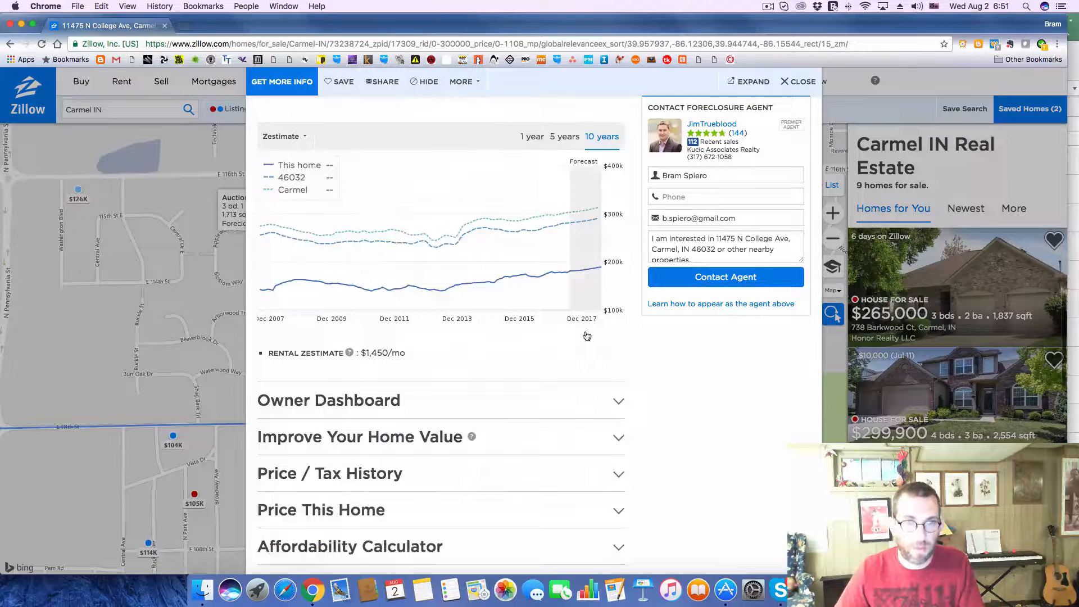
key("super+Tab")
left_click(497, 446)
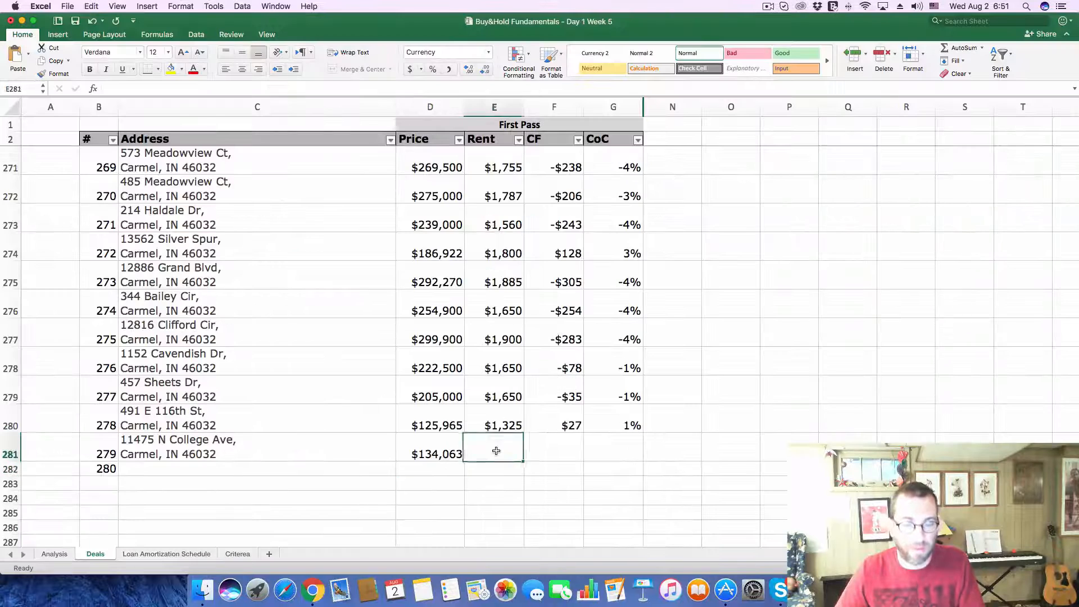
type("145")
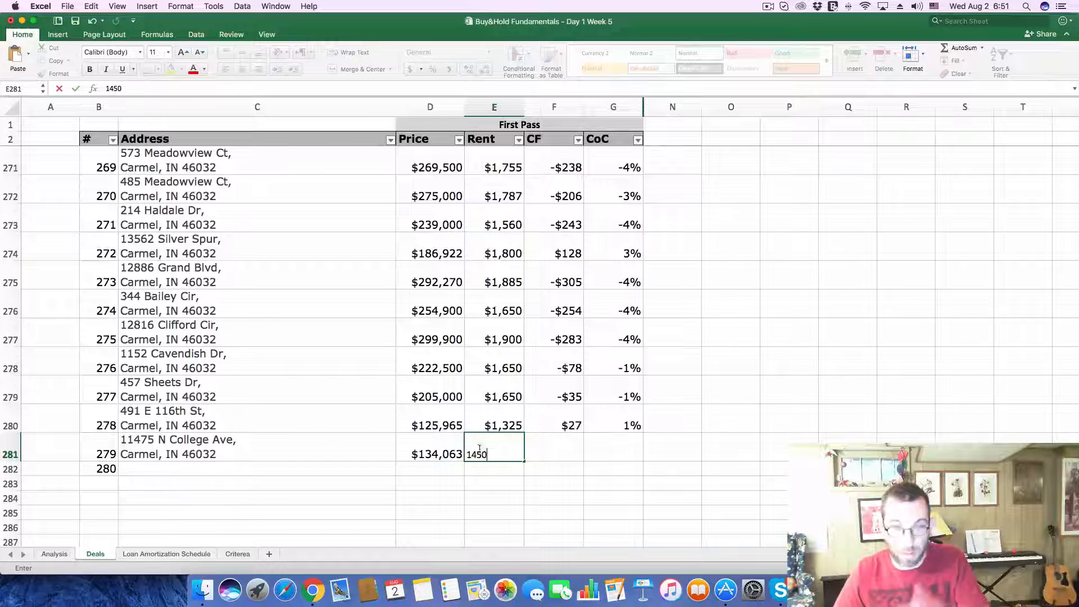
type("0")
Step: Replace the Purchase Price on the Analysis sheet with the copied 134,063
left_click(55, 553)
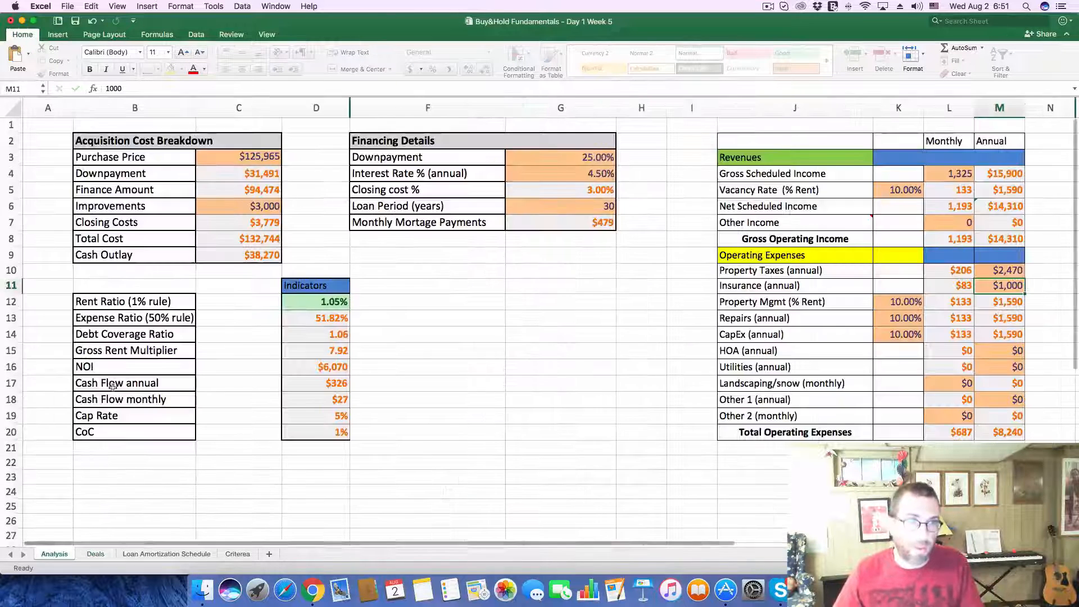
double_click(238, 158)
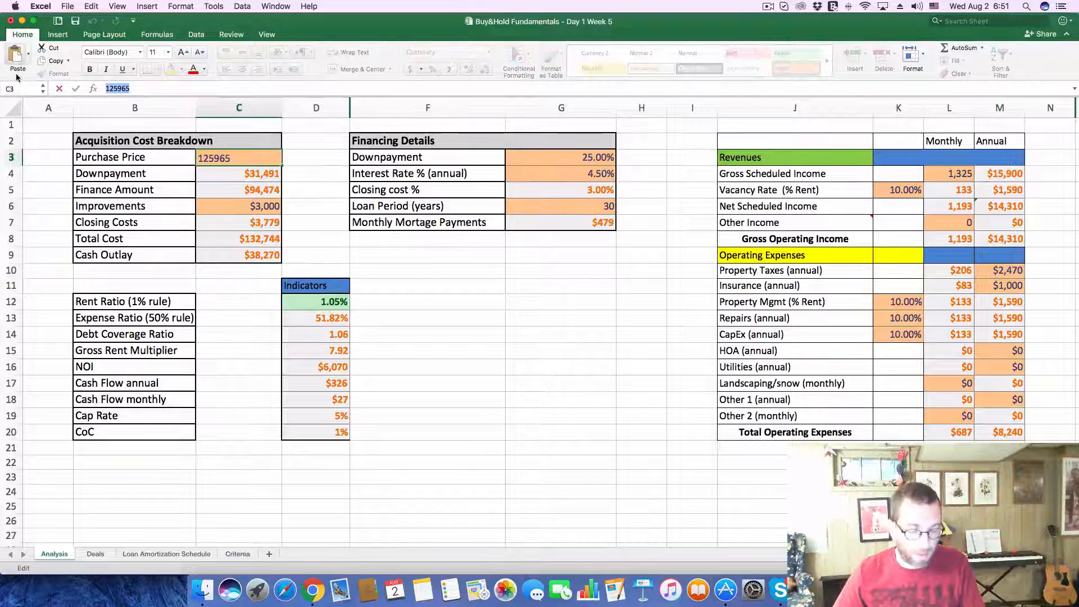
type("134063")
key("Return")
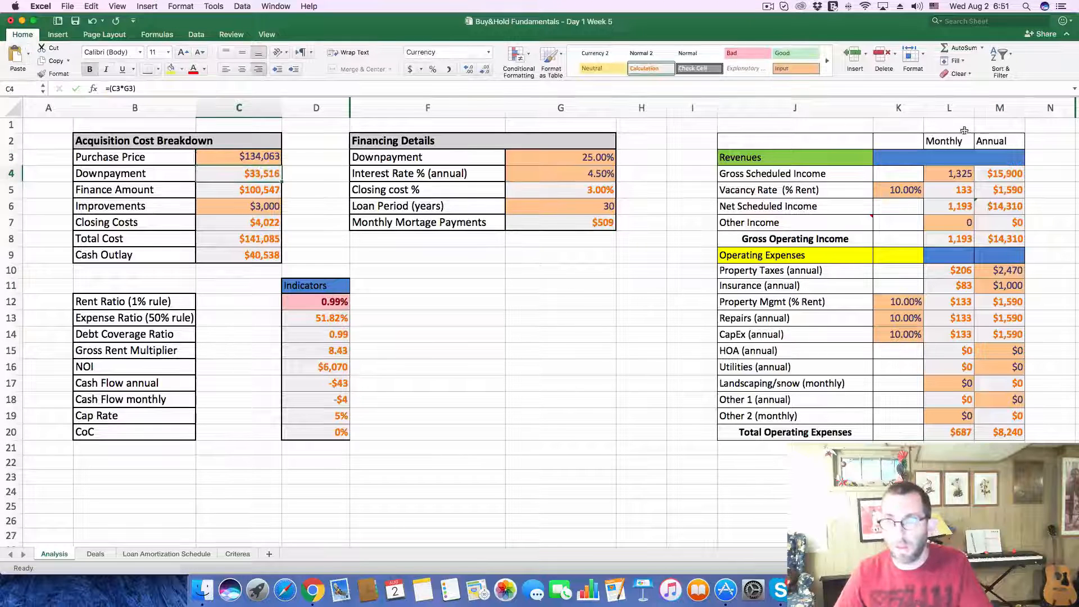
Step: Set the monthly Gross Scheduled Income on the Analysis sheet to 1450
left_click(951, 169)
type("1,45")
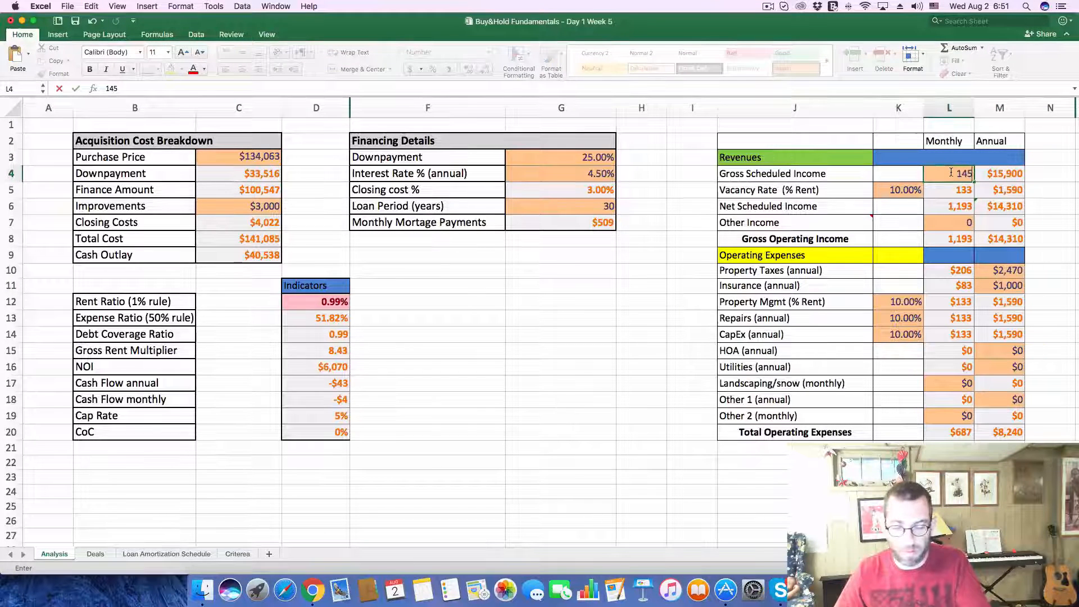
type("0")
key("Return")
Step: Find the listing's 2016 property taxes in Zillow's tax history and set the annual Property Taxes on Excel's Analysis sheet to 2524
key("super+Tab")
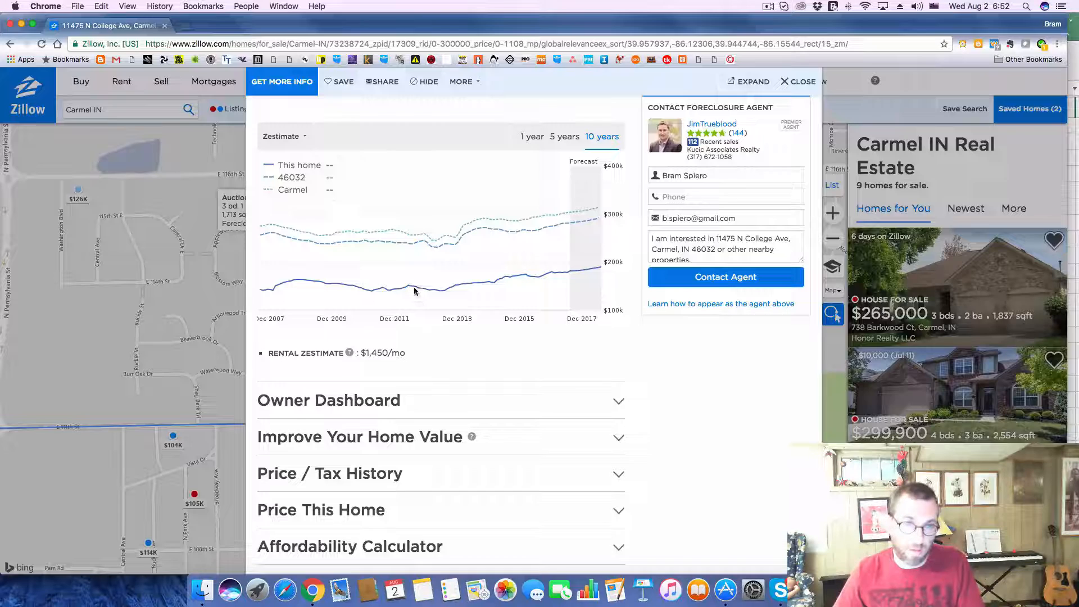
scroll(566, 409, "down", 2)
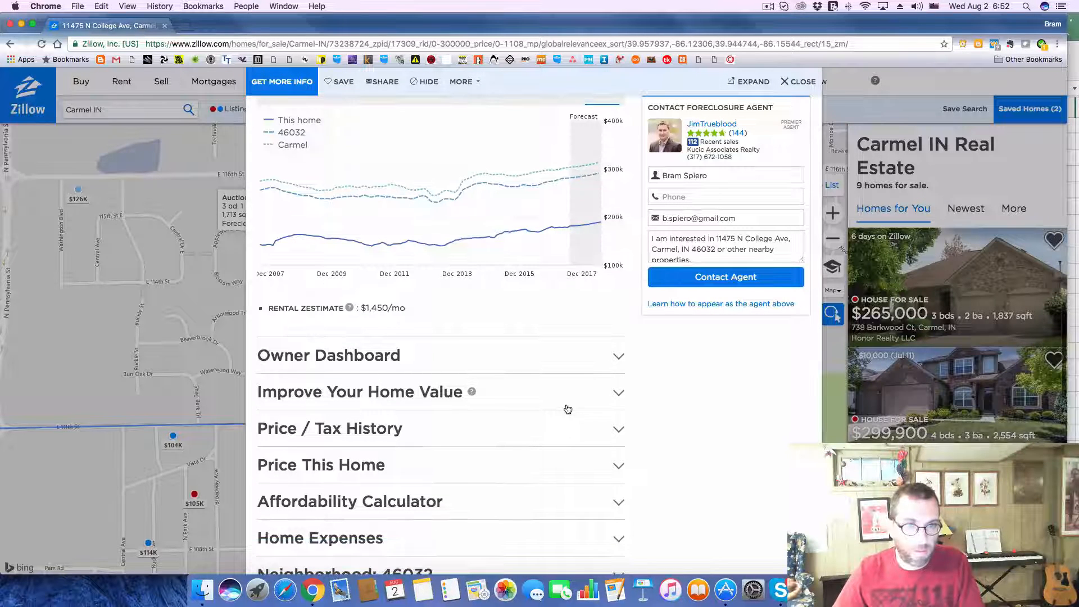
left_click(619, 427)
scroll(633, 423, "down", 5)
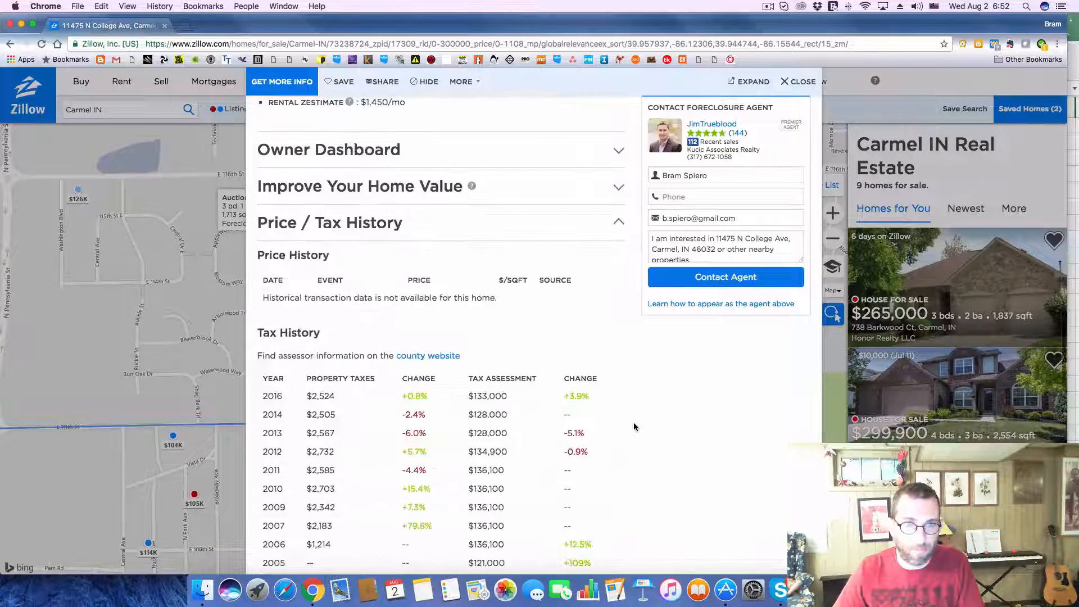
key("super+Tab")
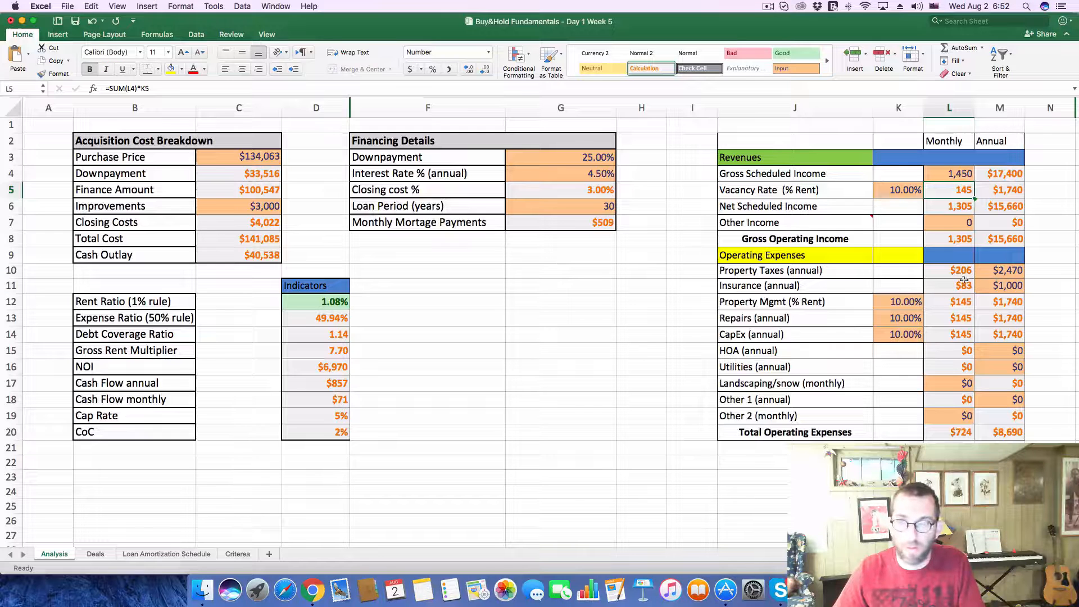
left_click(1007, 268)
type("2524")
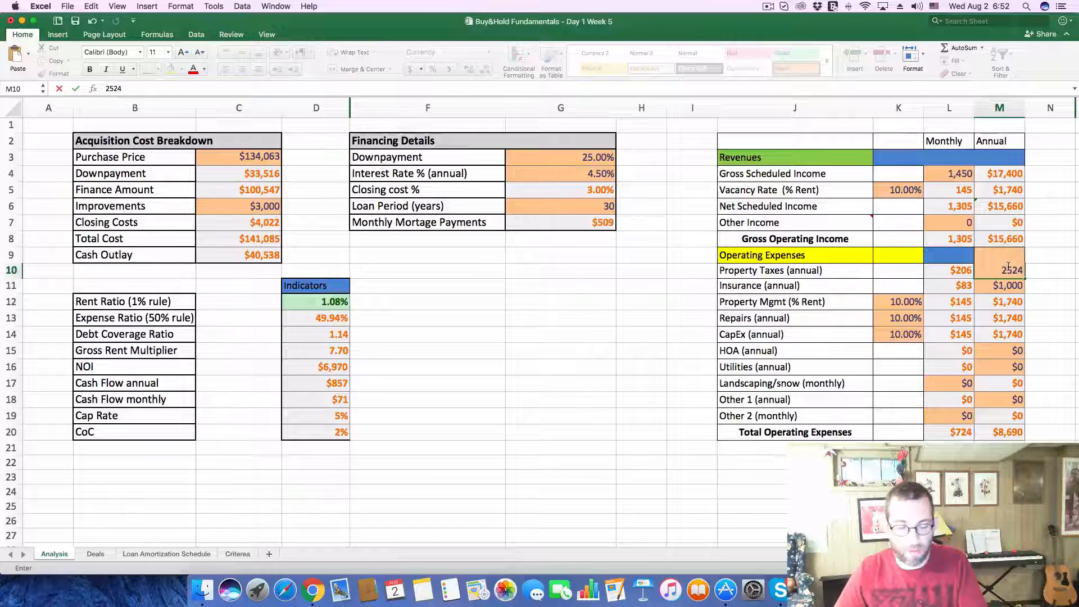
key("Return")
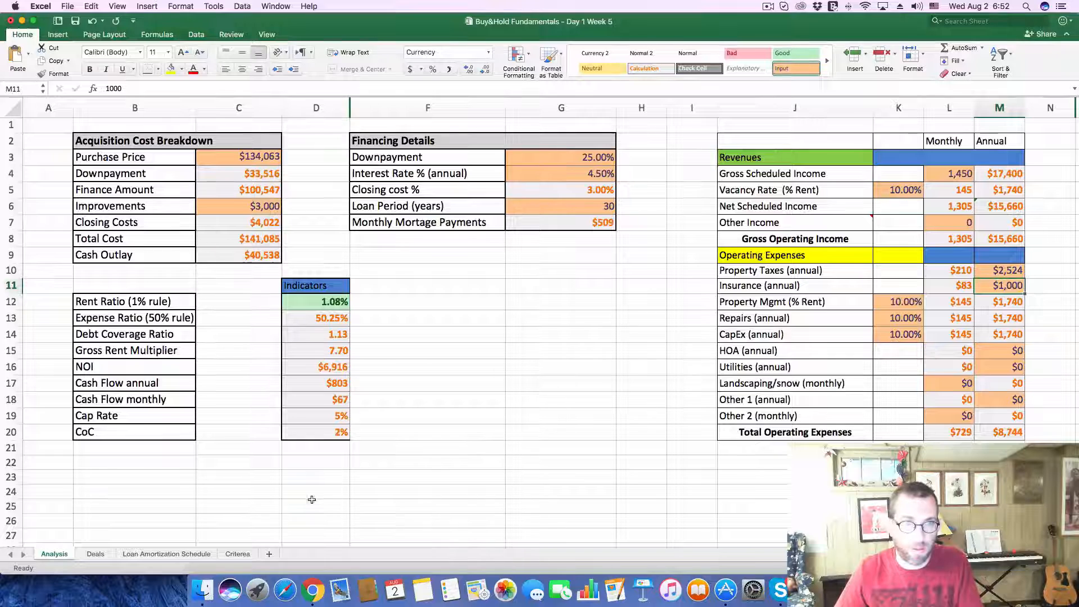
Step: Enter 67 as the CF and 1% as the CoC of deal 279 on the Deals sheet
left_click(92, 554)
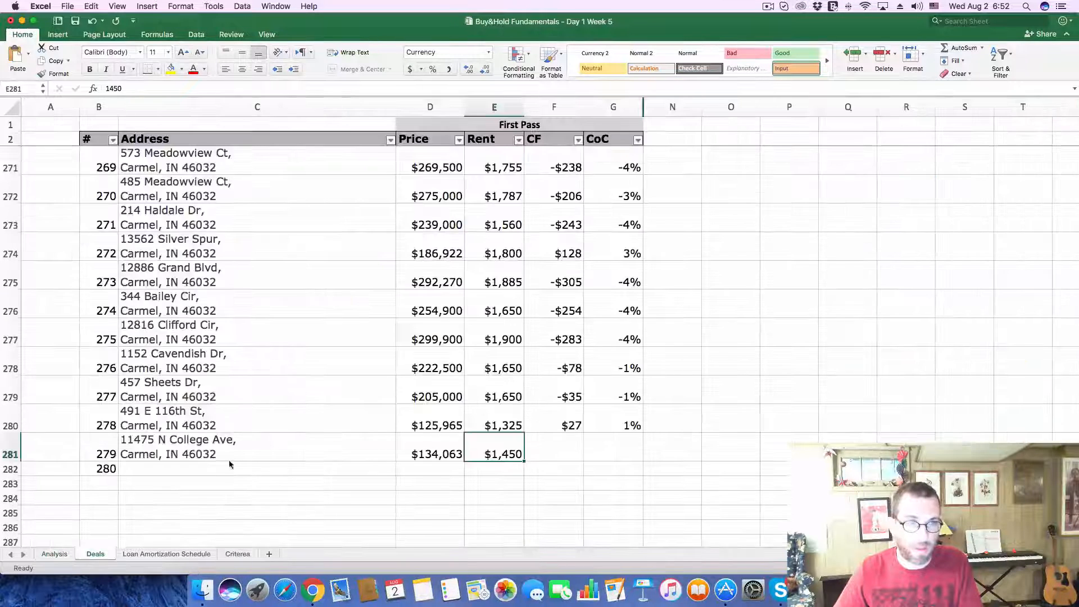
left_click(578, 456)
type("67")
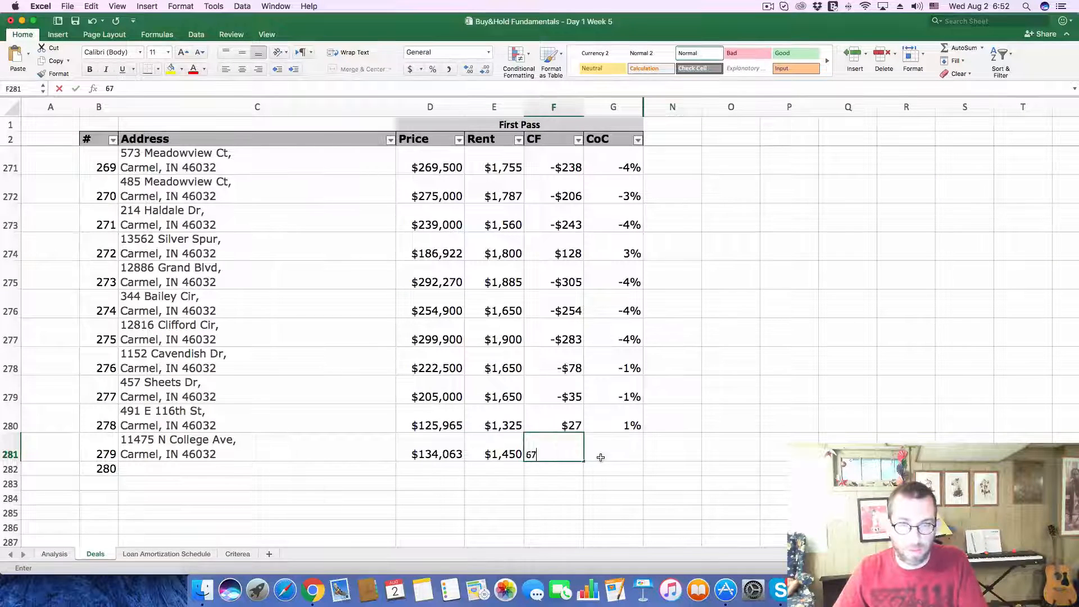
left_click(600, 457)
key("Return")
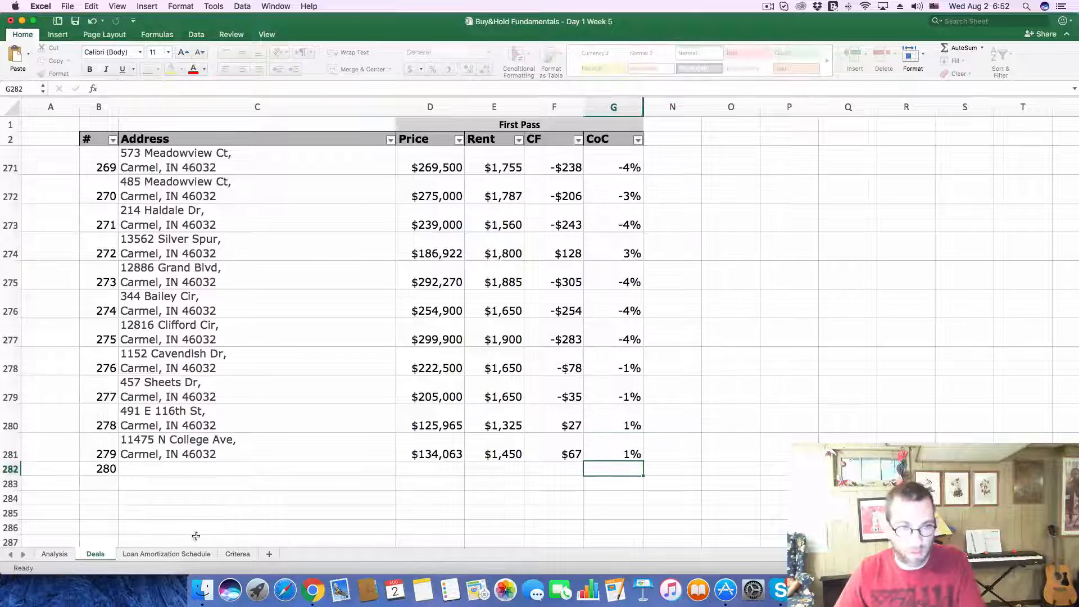
Step: Recheck the CoC on the Analysis sheet and correct the CoC of deal 279 to 2% on the Deals sheet
left_click(54, 554)
left_click(96, 554)
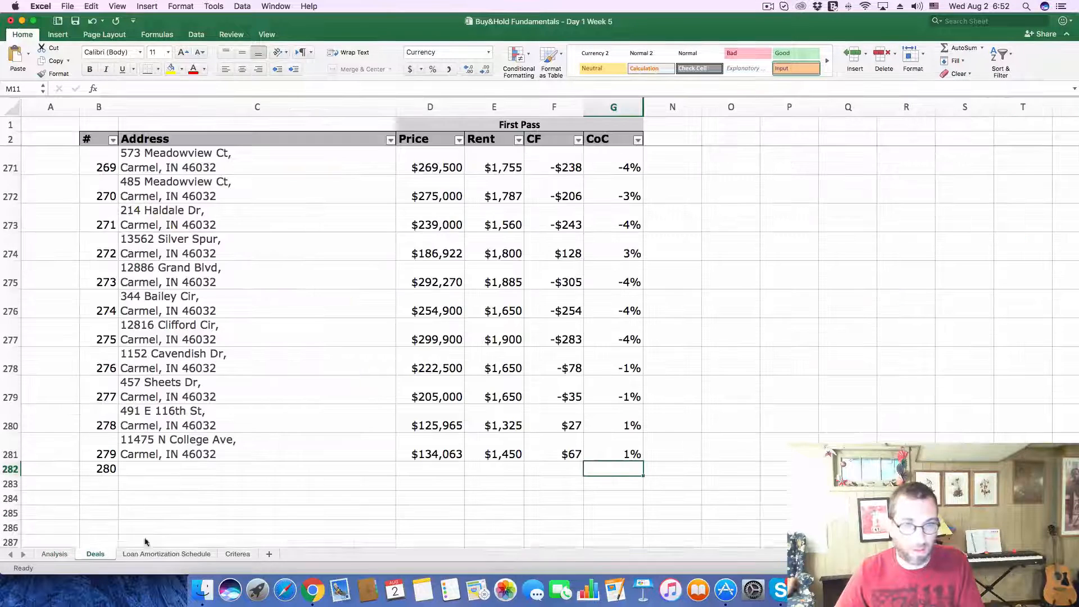
left_click(607, 455)
type("2")
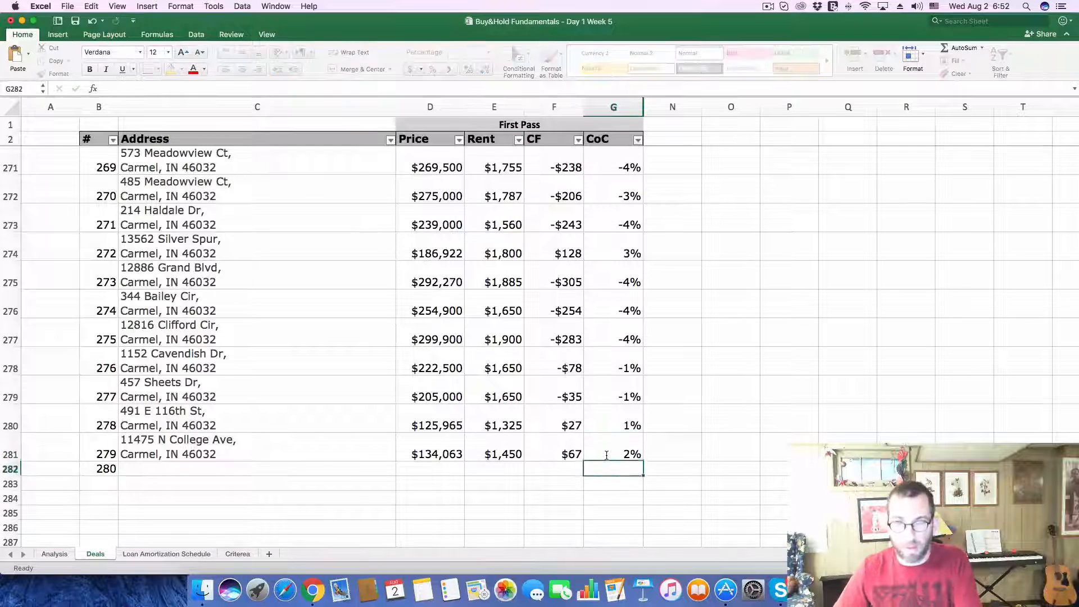
Step: Switch to Zillow in Chrome, close the current listing and open the $265K home from the map
left_click(235, 470)
key("super+Tab")
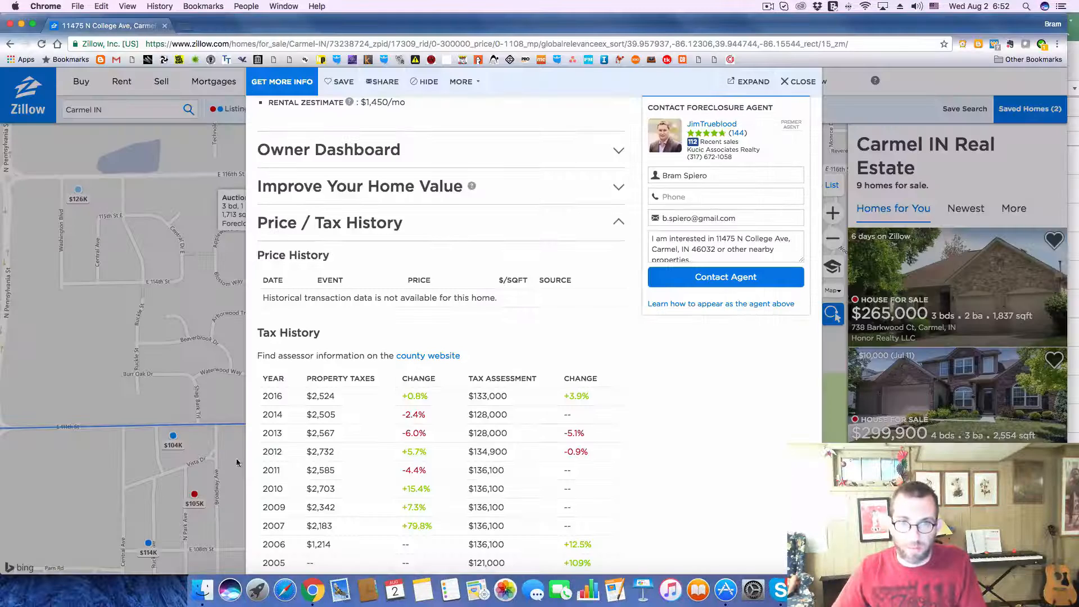
left_click(800, 82)
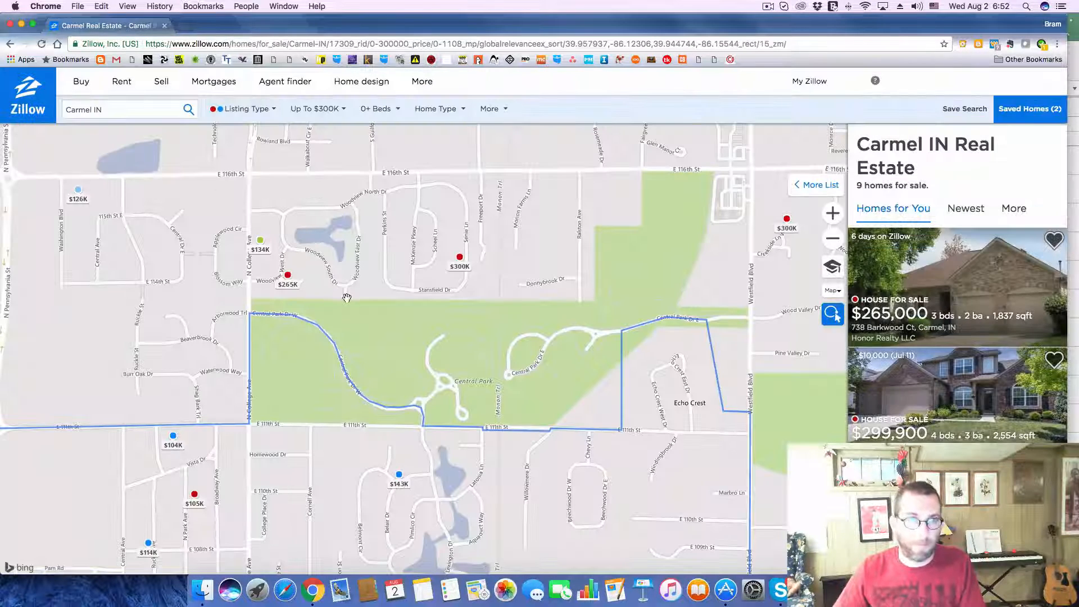
left_click(287, 276)
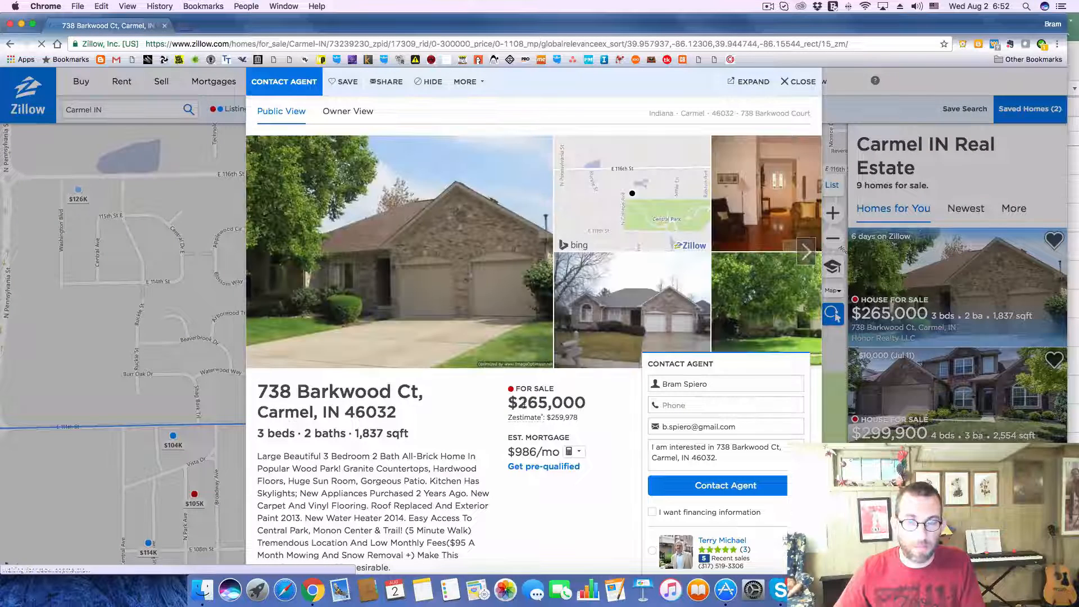
Step: Copy the listing's address from Zillow into the Address cell of deal 280 in Excel
left_click_drag(520, 402, 600, 397)
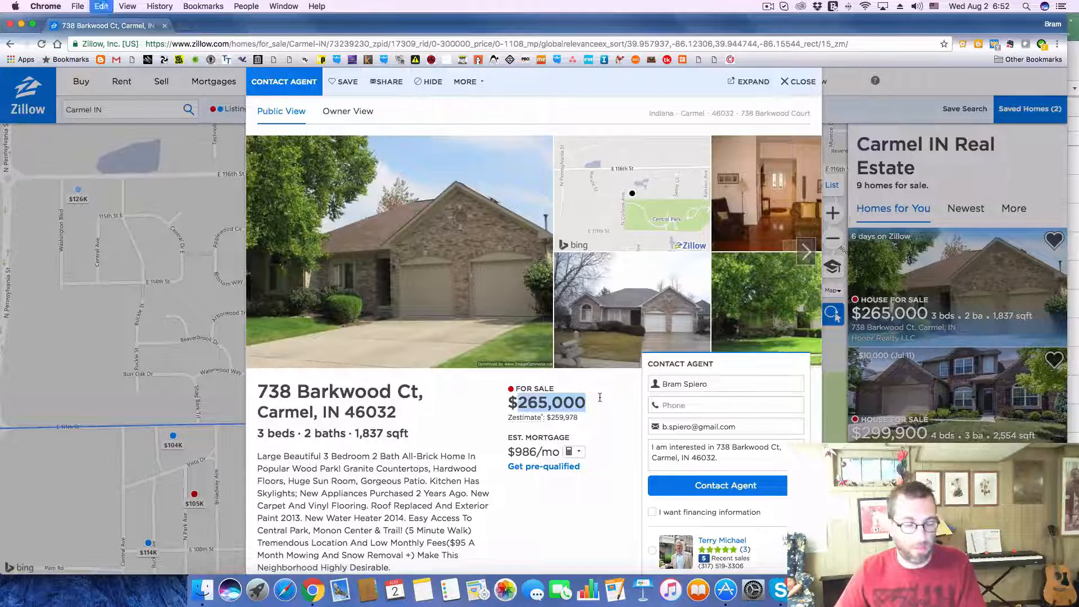
key("super+Tab")
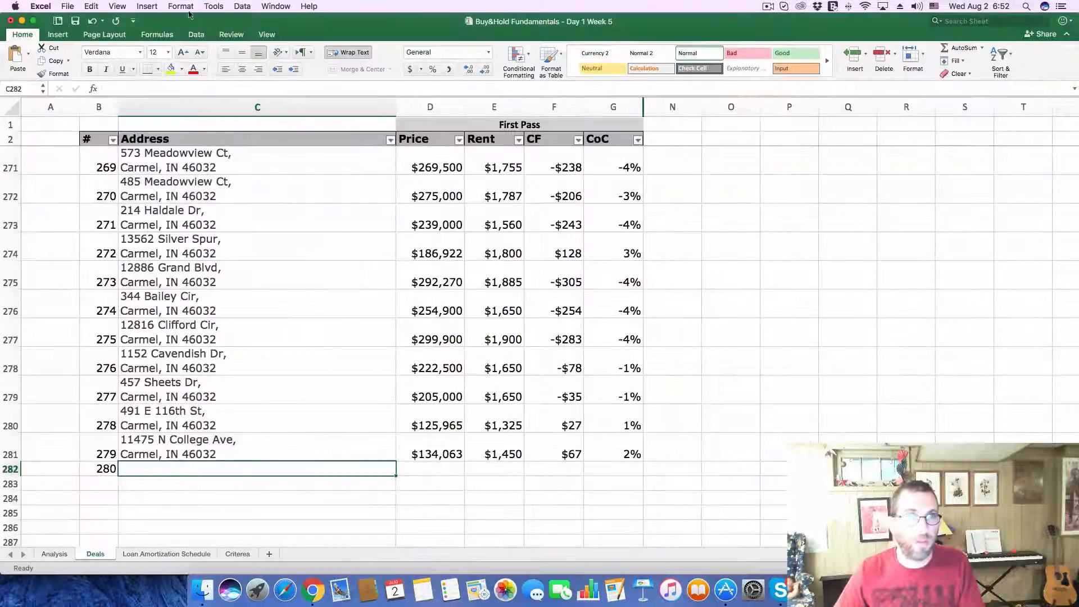
key("super+Tab")
left_click_drag(258, 391, 445, 423)
key("super+Tab")
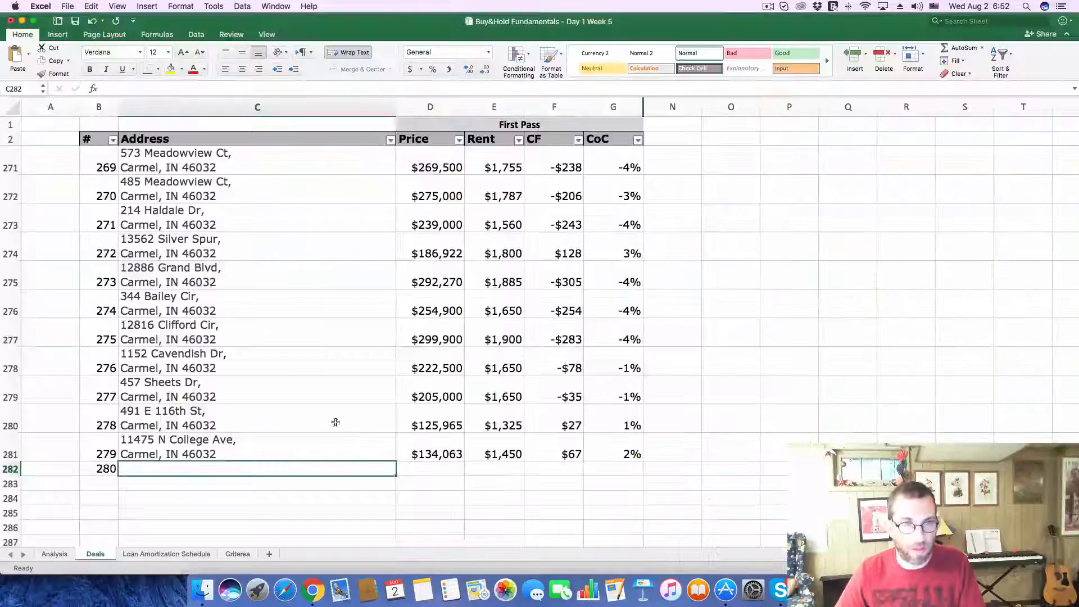
left_click(261, 89)
key("Return")
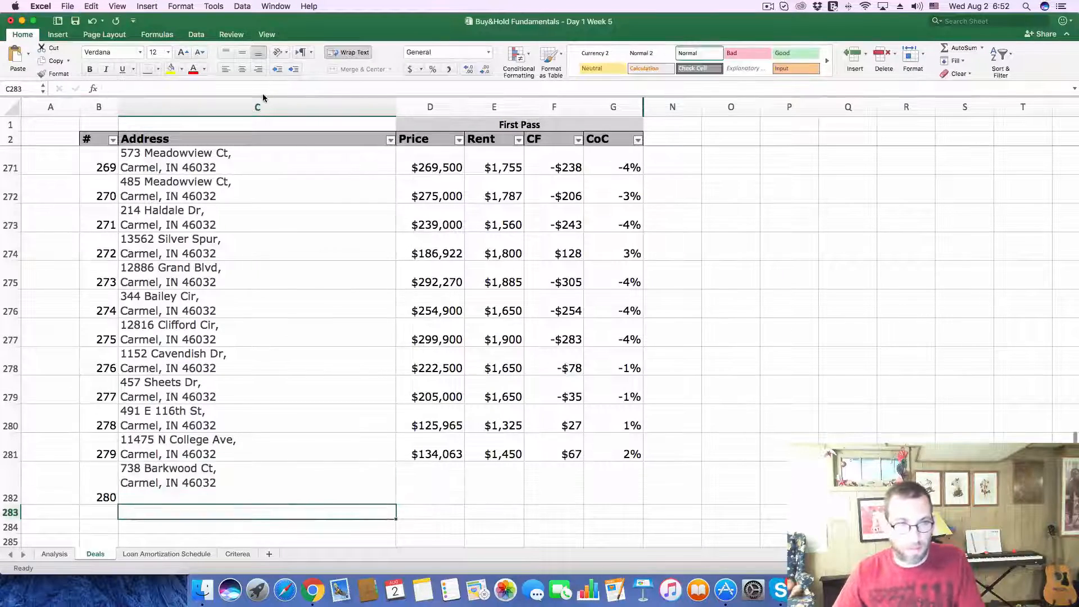
Step: Copy the listing's asking price of 265,000 from Zillow into the Price cell of deal 280 in Excel
key("super+Tab")
key("super+Tab")
key("super+Tab")
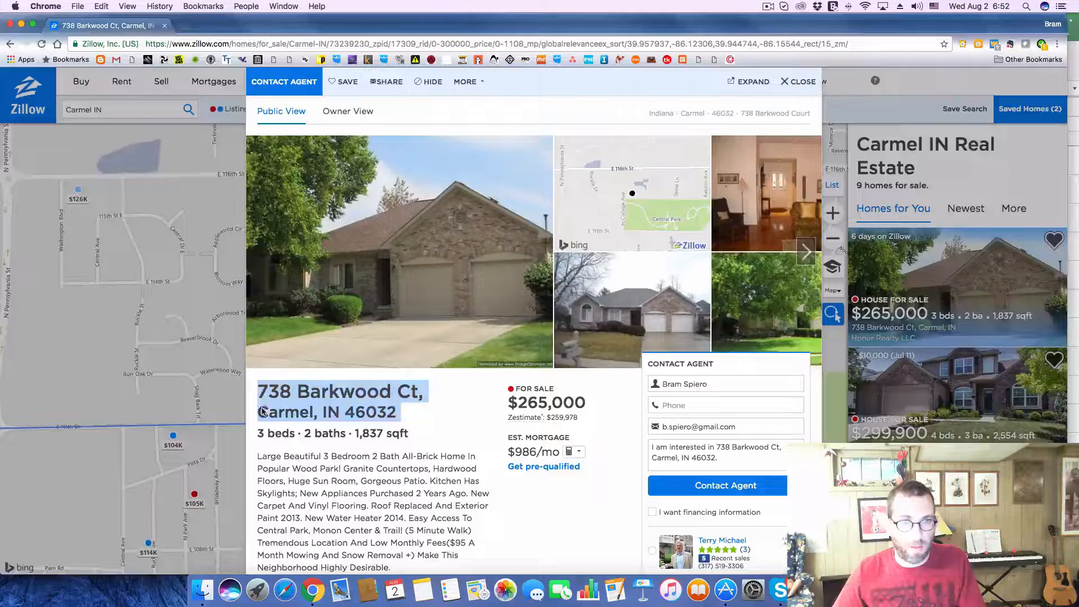
left_click_drag(518, 402, 600, 402)
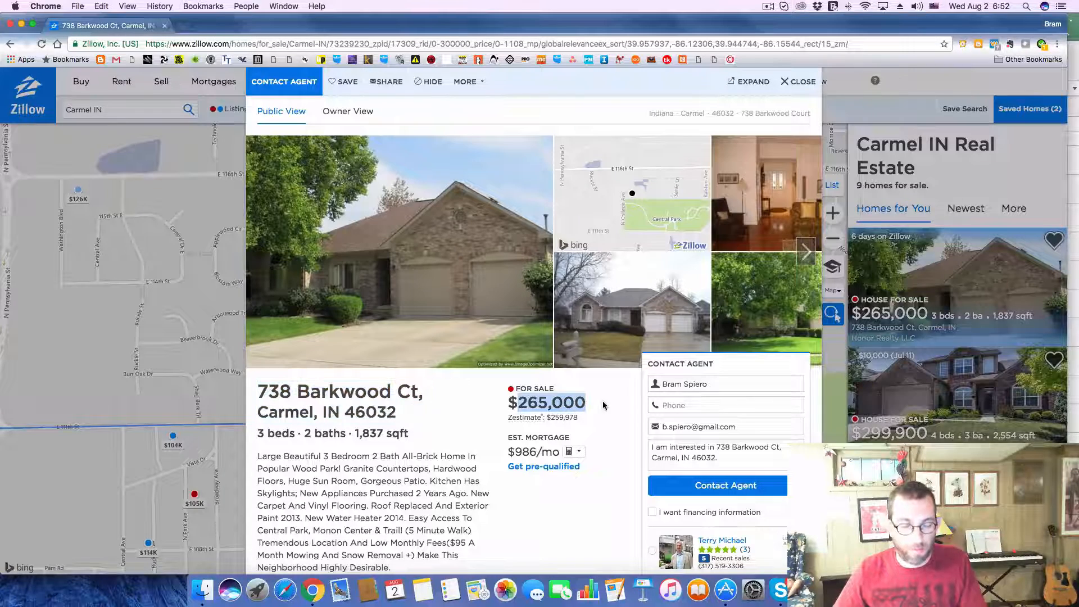
key("super+c")
key("super+Tab")
left_click(457, 482)
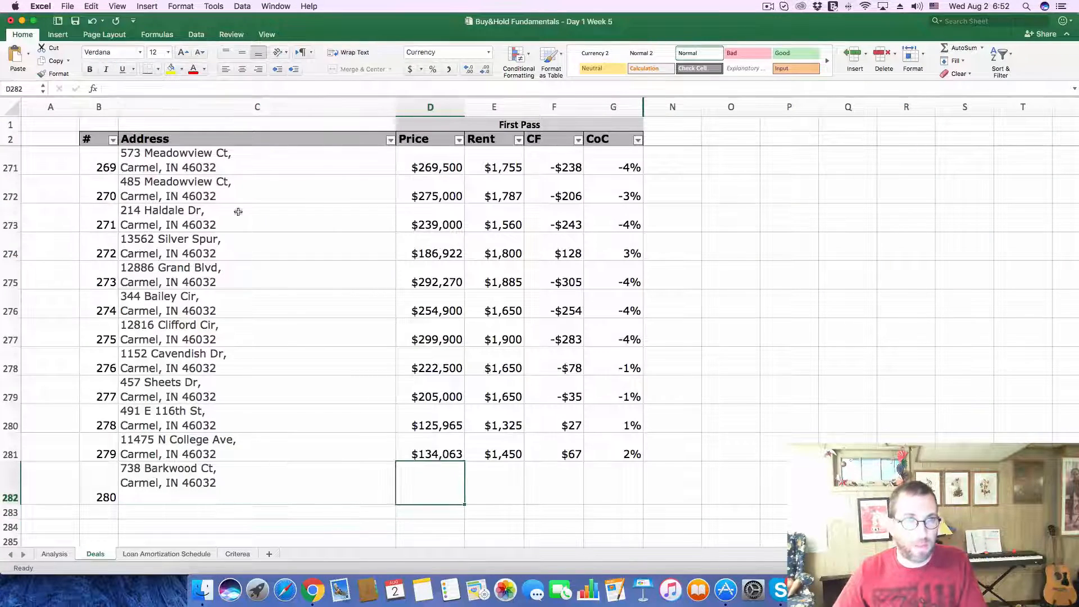
key("super+v")
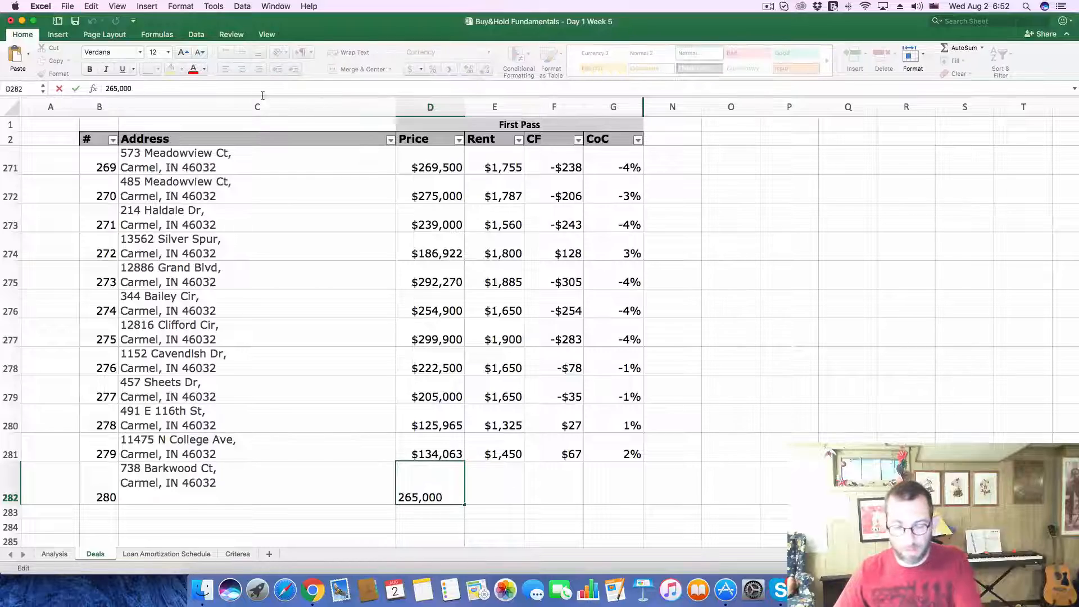
key("Return")
Step: Look up the listing's rental Zestimate under Home Value in Zillow and enter 1695 as the Rent of deal 280 in Excel
key("super+Tab")
scroll(493, 476, "down", 10)
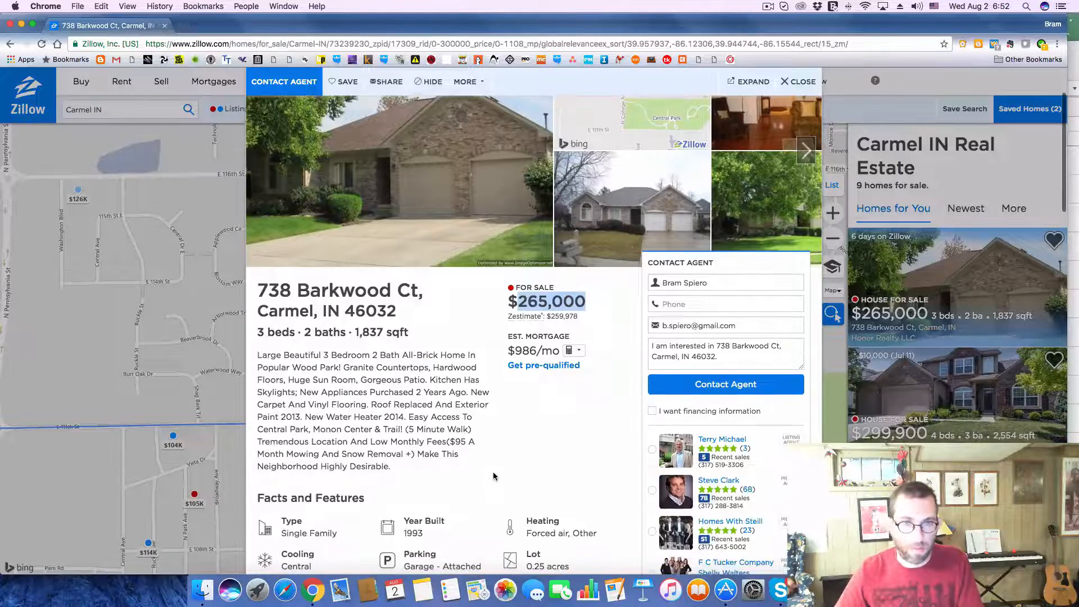
left_click(604, 476)
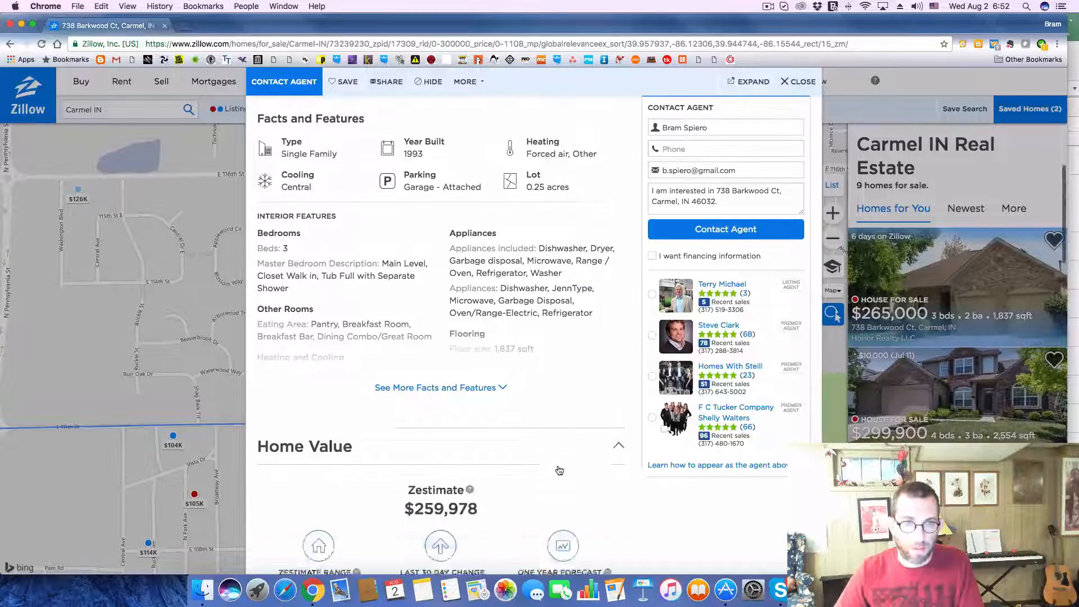
scroll(554, 469, "down", 8)
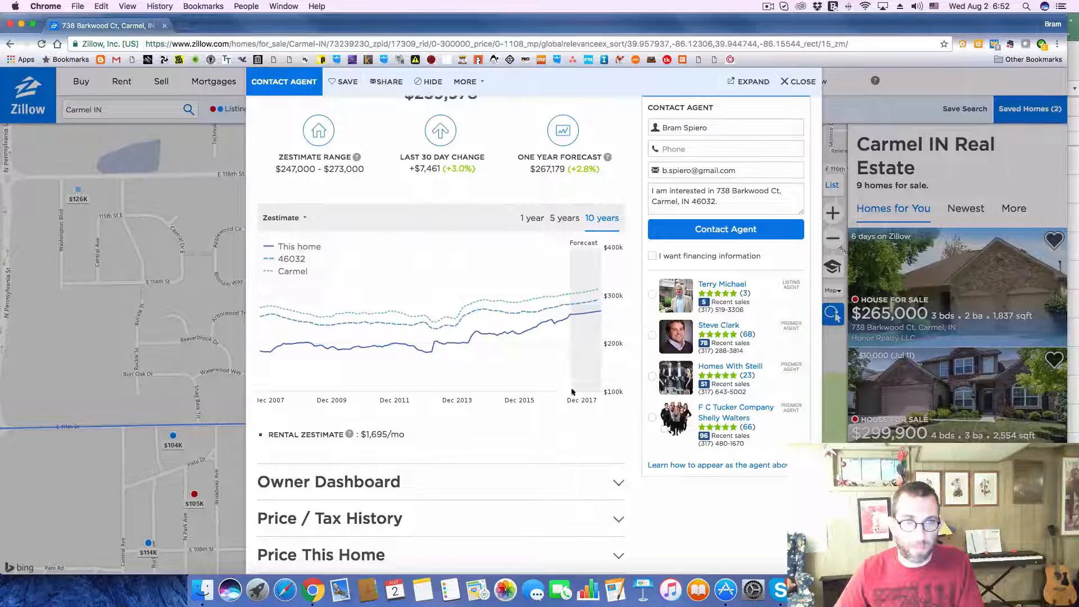
key("super+Tab")
left_click(513, 487)
type("1")
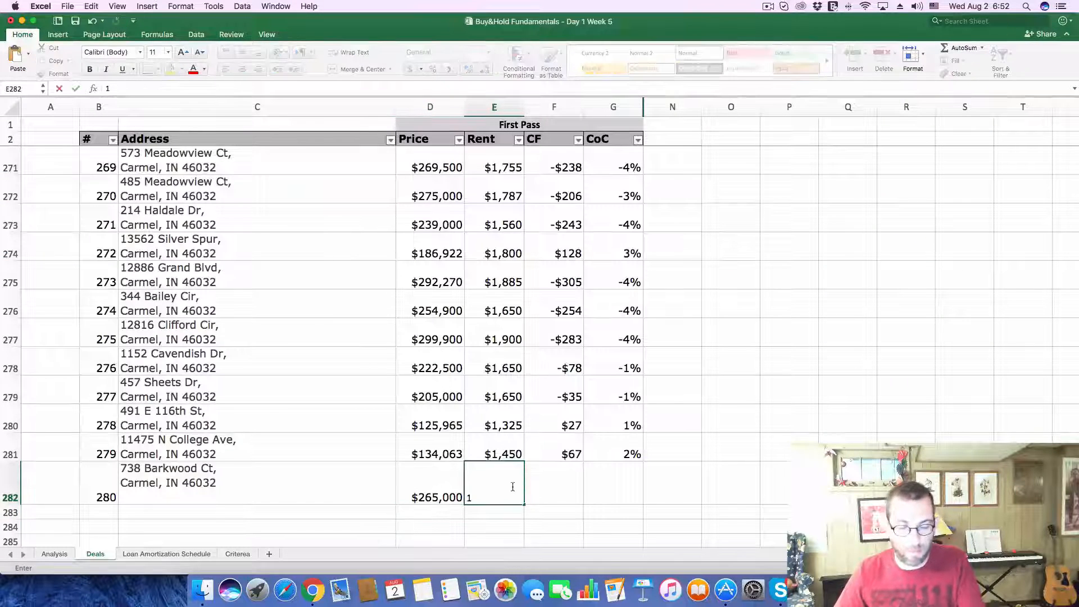
type("695")
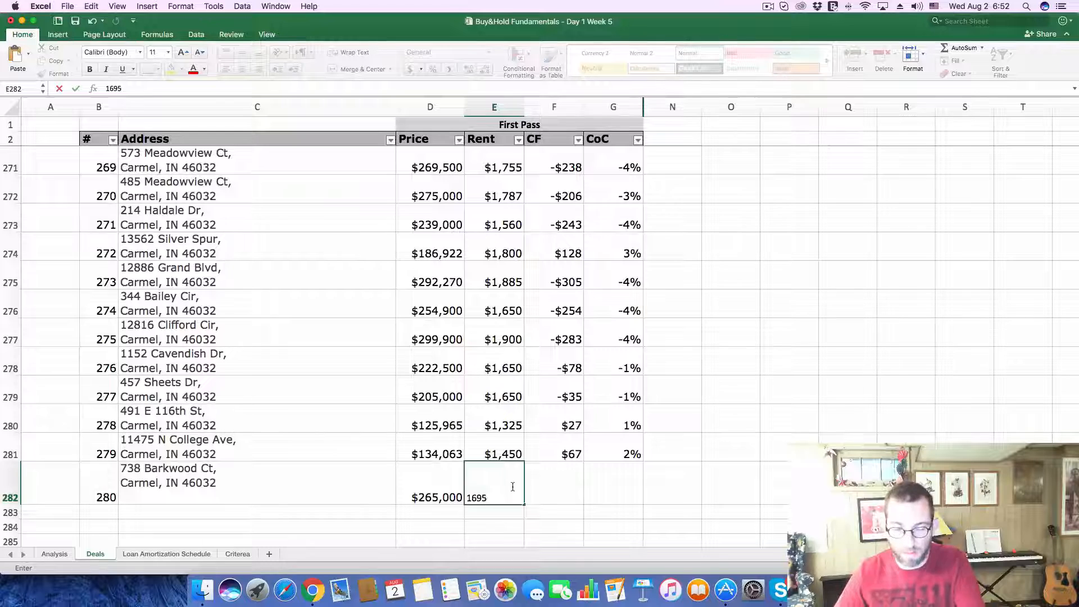
key("Return")
Step: Set the Purchase Price to 265,000 and the monthly Gross Scheduled Income to 1695 on the Analysis sheet
left_click(51, 554)
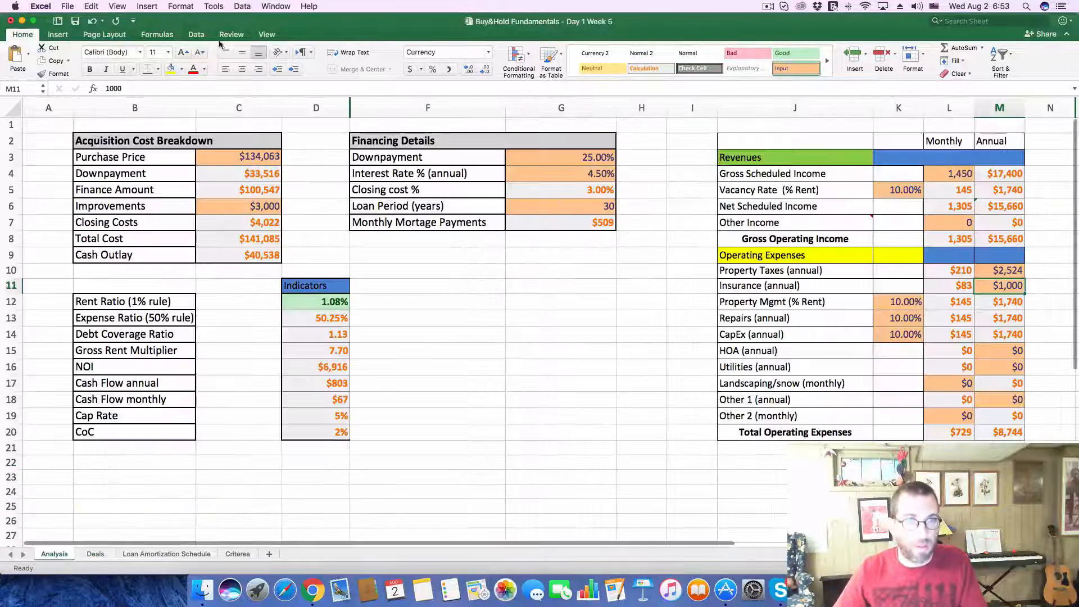
type("265,000")
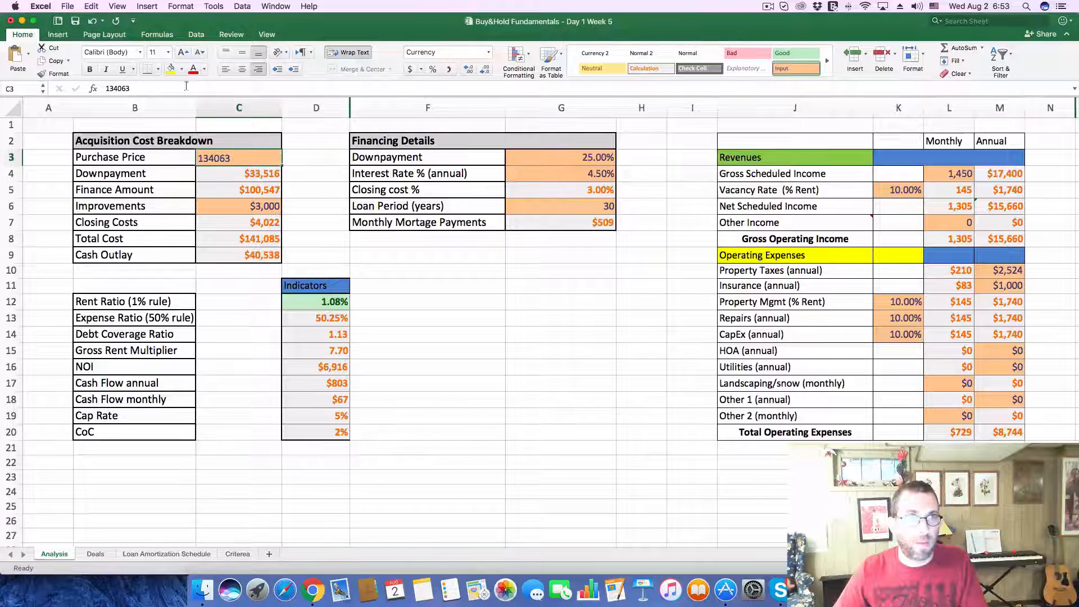
key("Return")
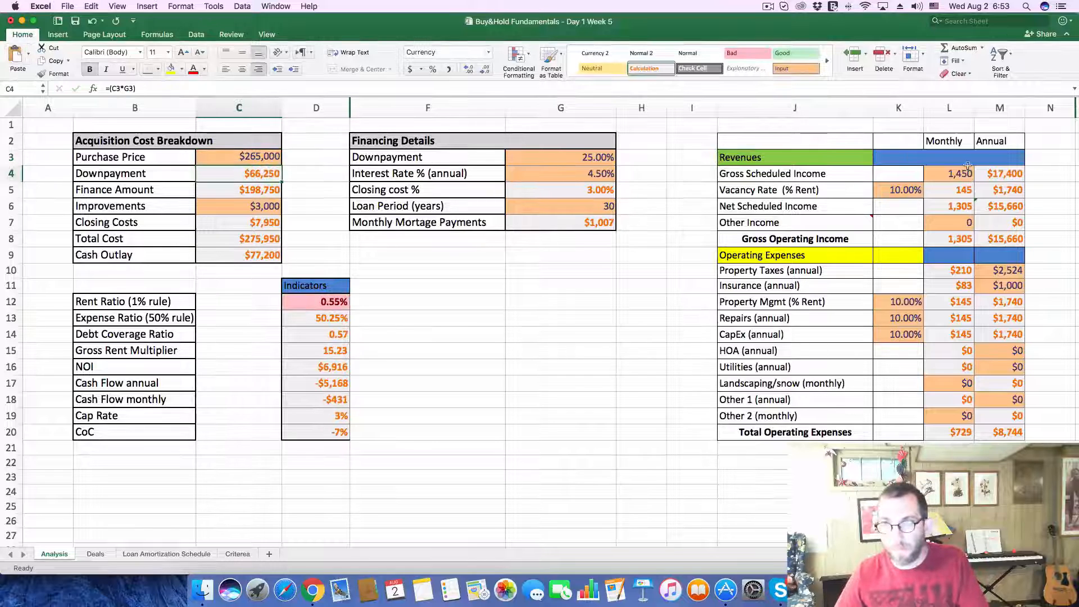
left_click(950, 170)
type("1,6")
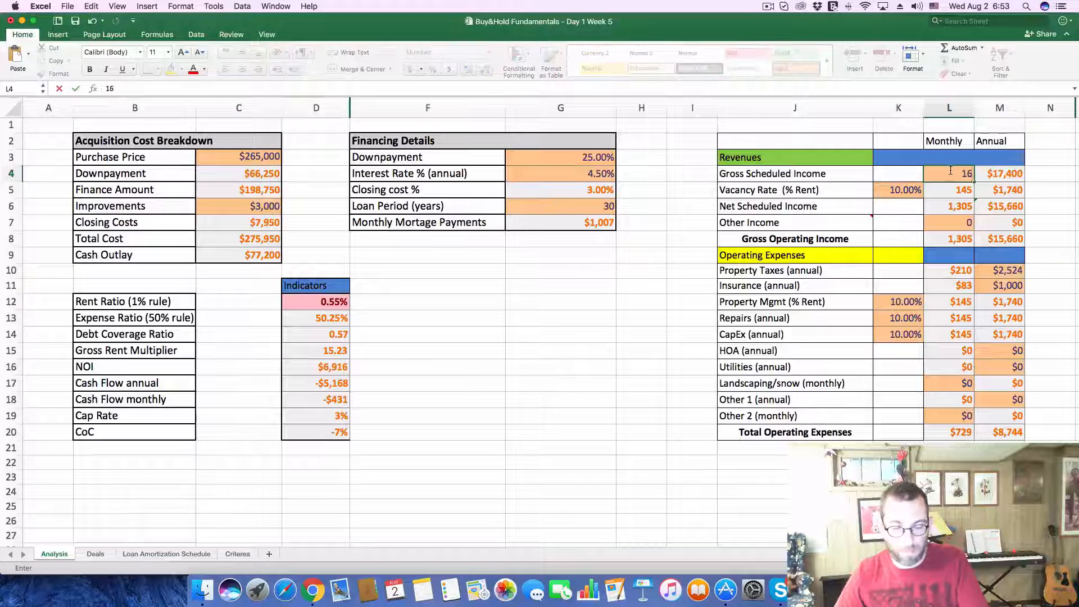
type("95")
key("Return")
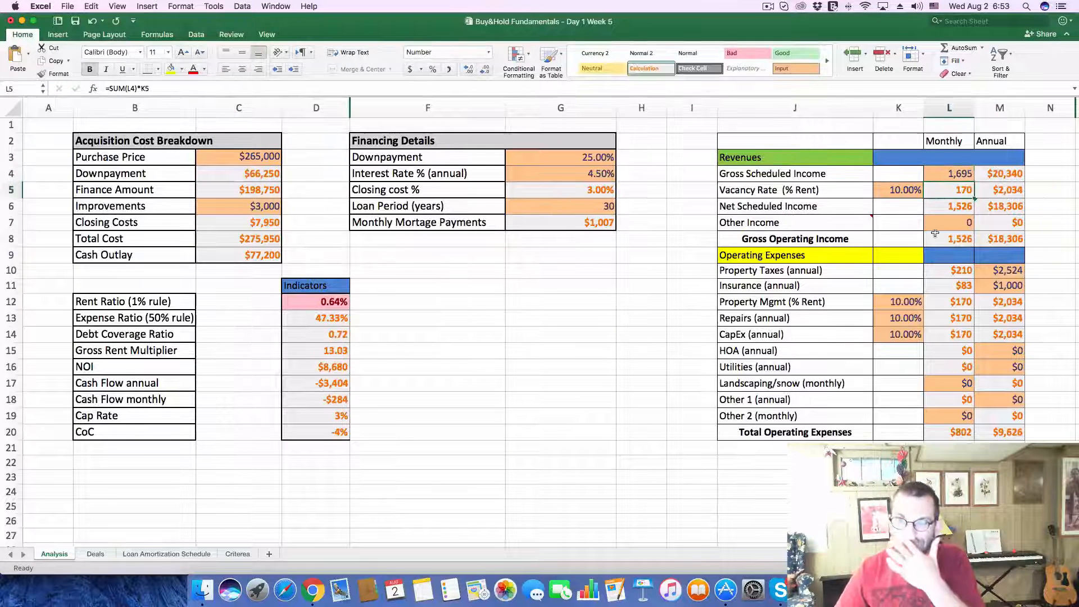
Step: Find the listing's 2016 property taxes in Zillow's tax history and set the annual Property Taxes on Excel's Analysis sheet to 2130
key("super+Tab")
scroll(468, 477, "down", 5)
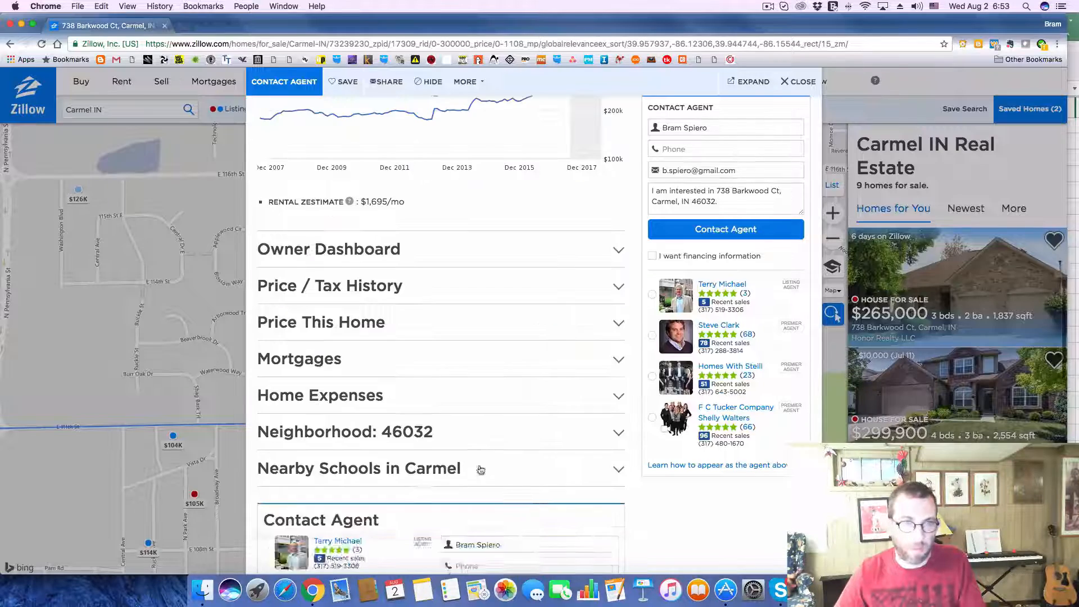
left_click(618, 289)
scroll(487, 380, "down", 2)
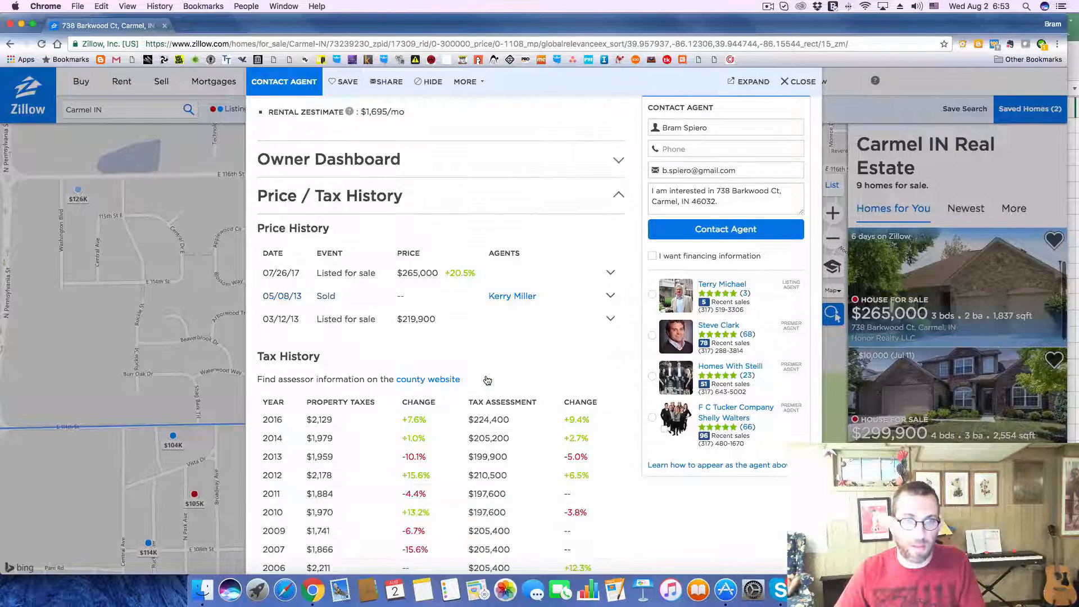
key("super+Tab")
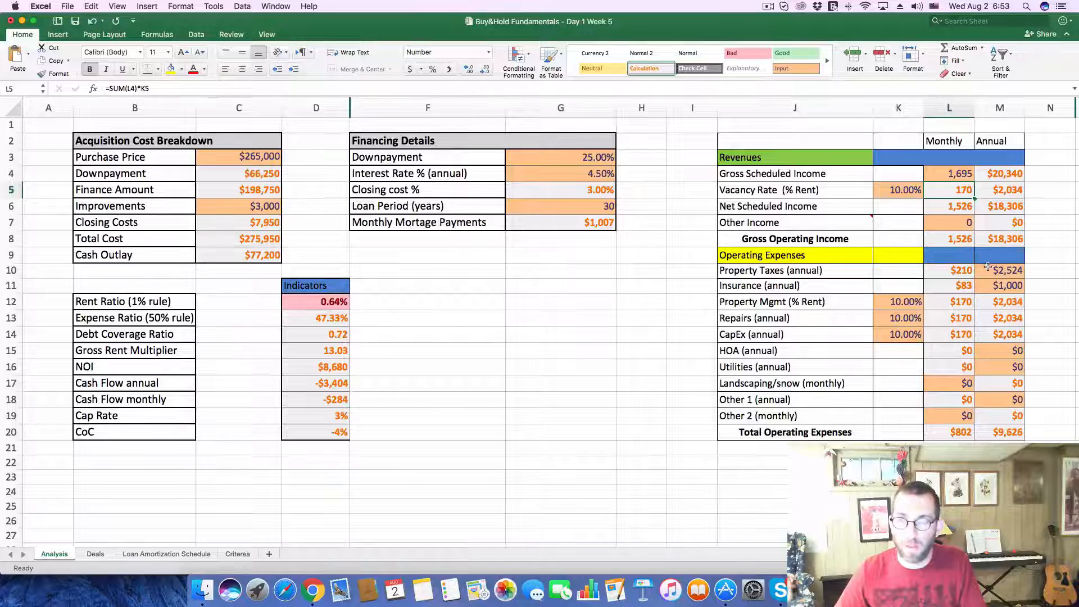
left_click(992, 270)
type("2,130")
key("Return")
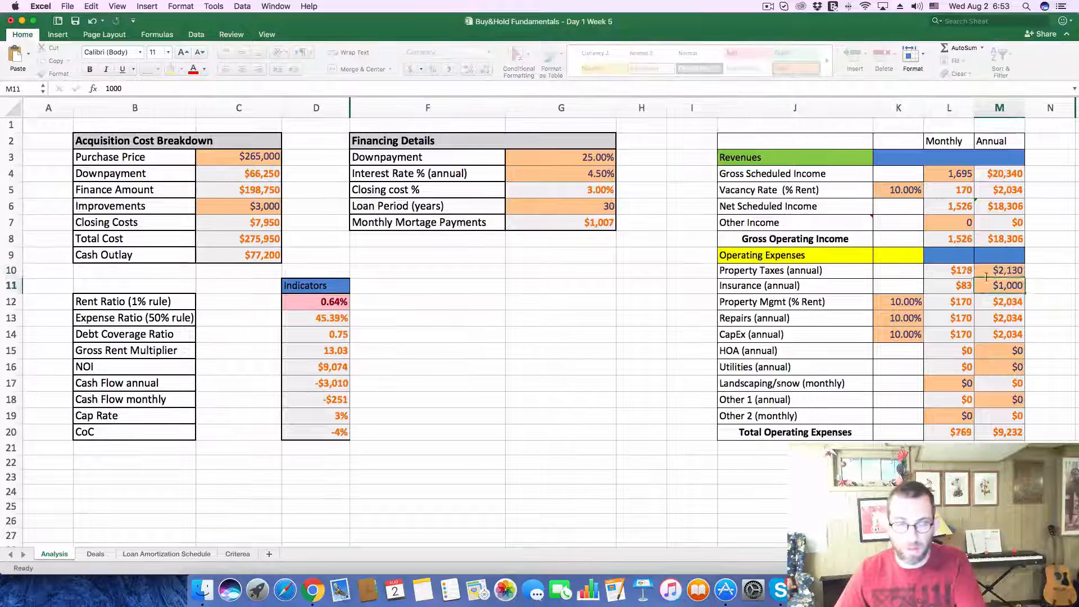
key("Right")
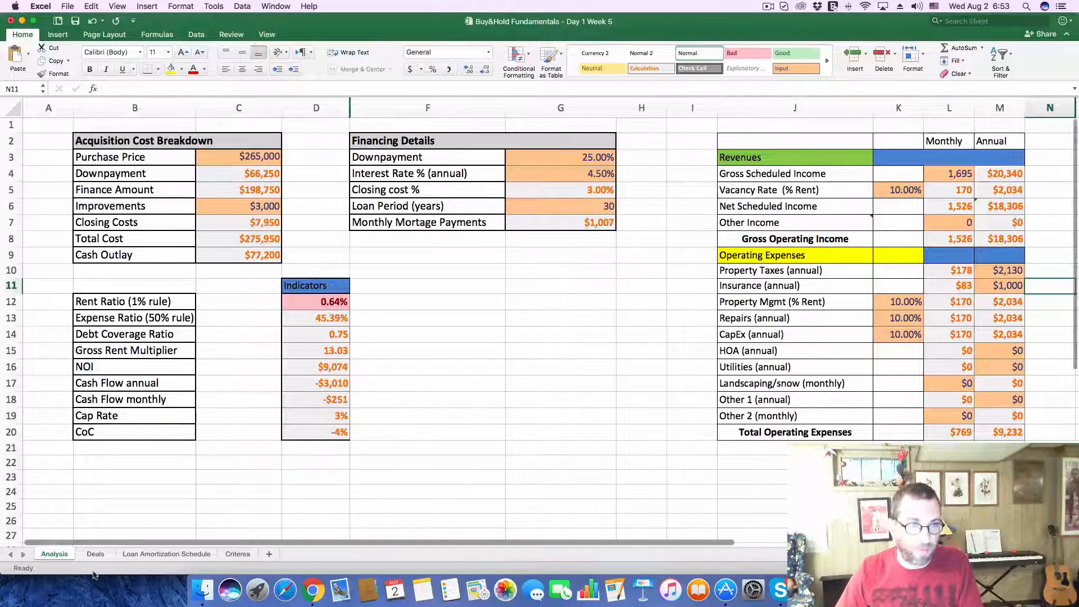
Step: Enter -251 as the CF and -4% as the CoC of deal 280 on the Deals sheet
left_click(95, 555)
left_click(538, 487)
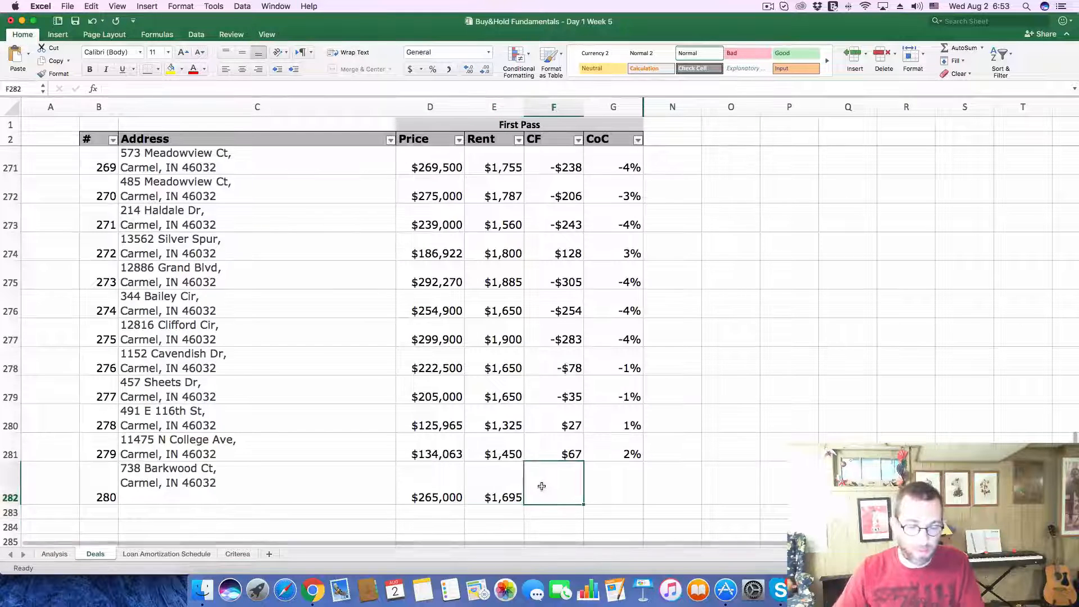
type("-251")
key("Tab")
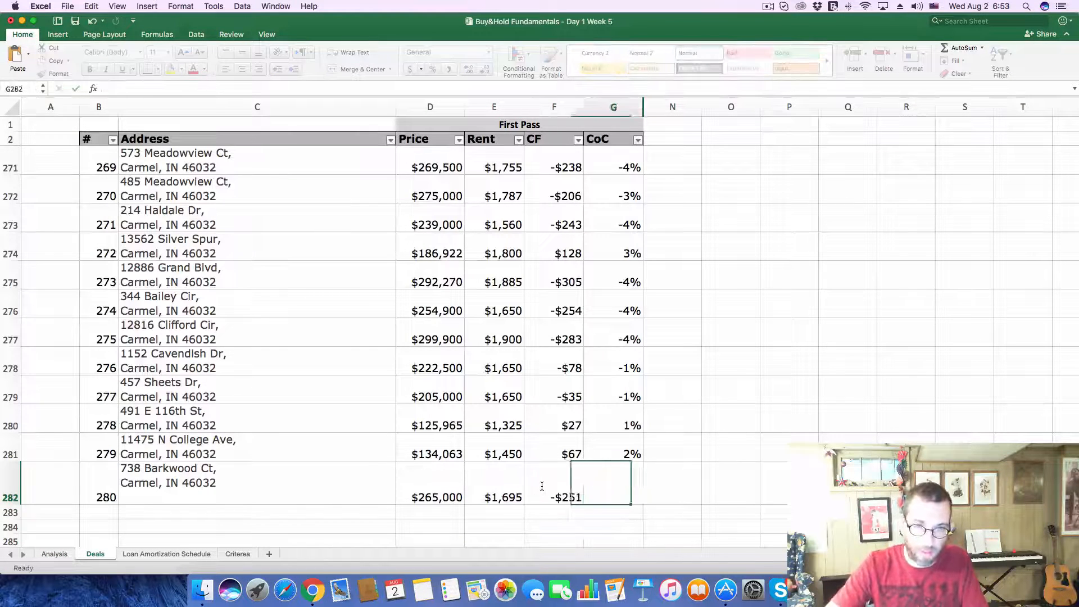
type("-.0")
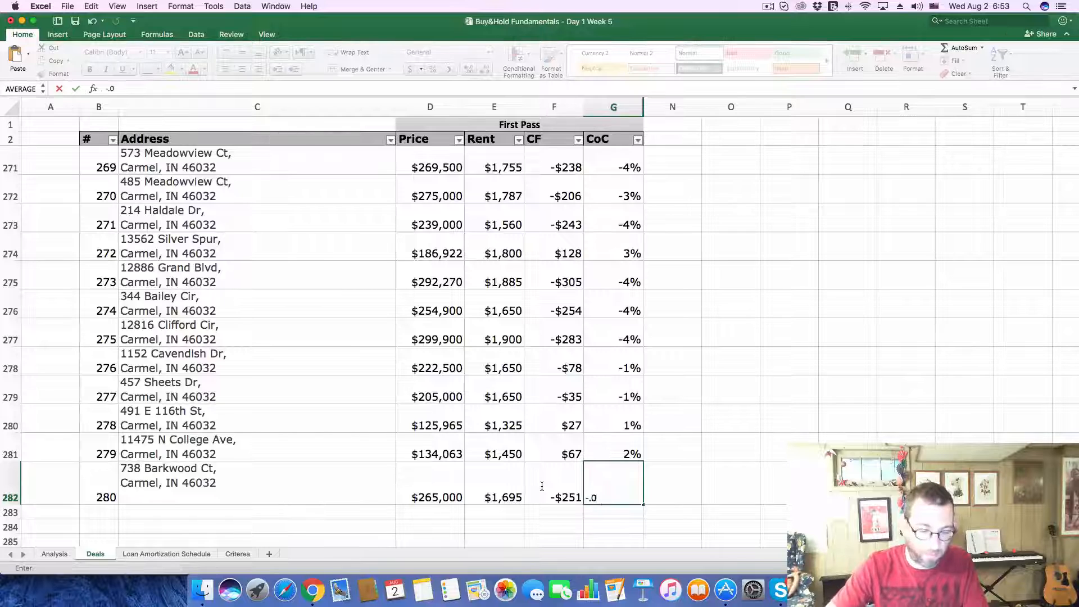
type("4")
key("Return")
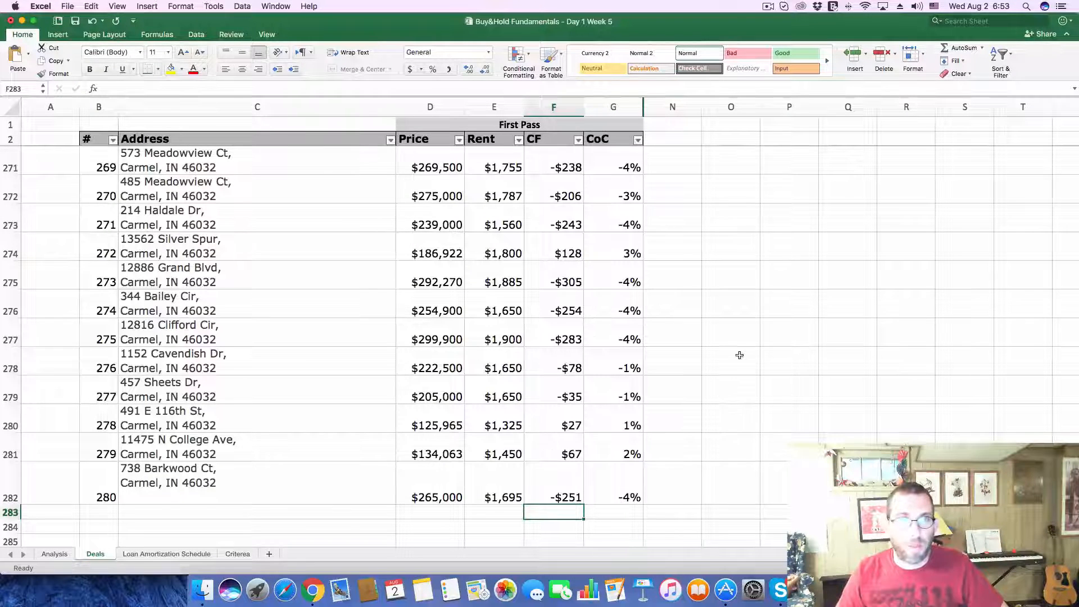
scroll(740, 355, "down", 5)
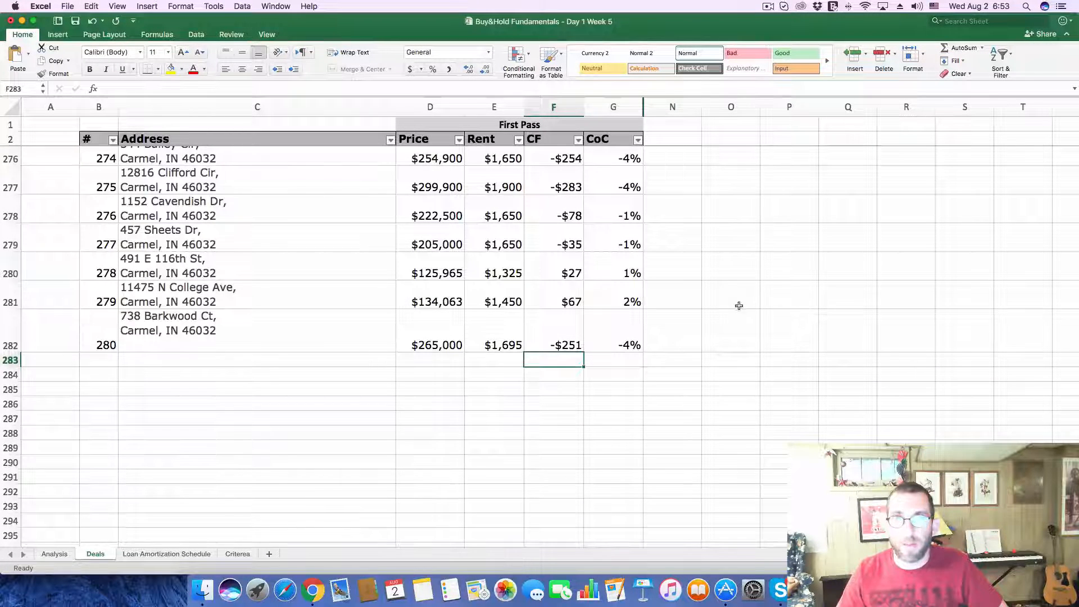
left_click(769, 7)
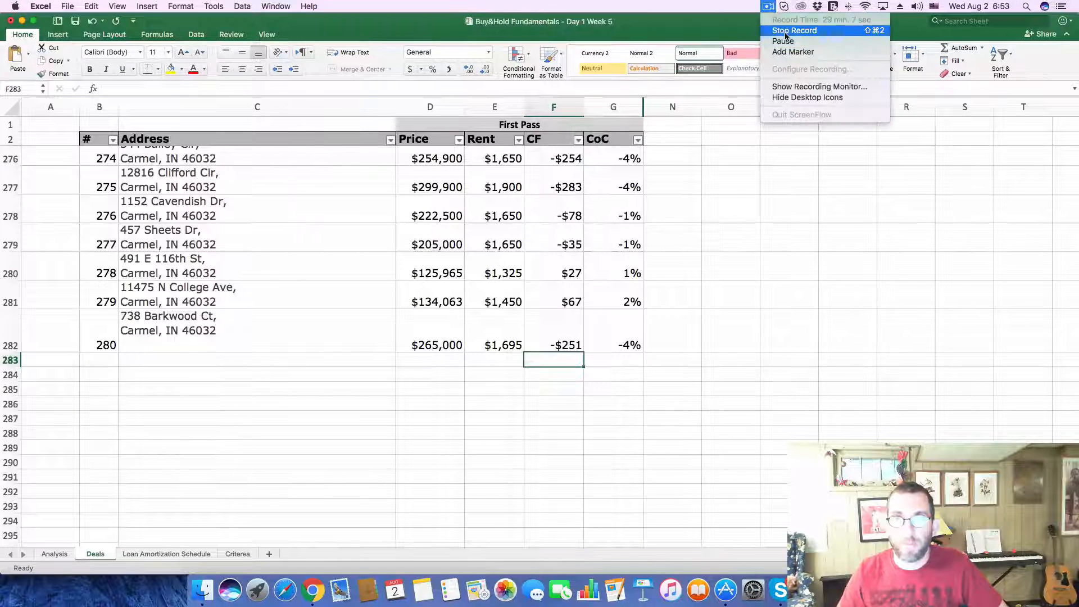